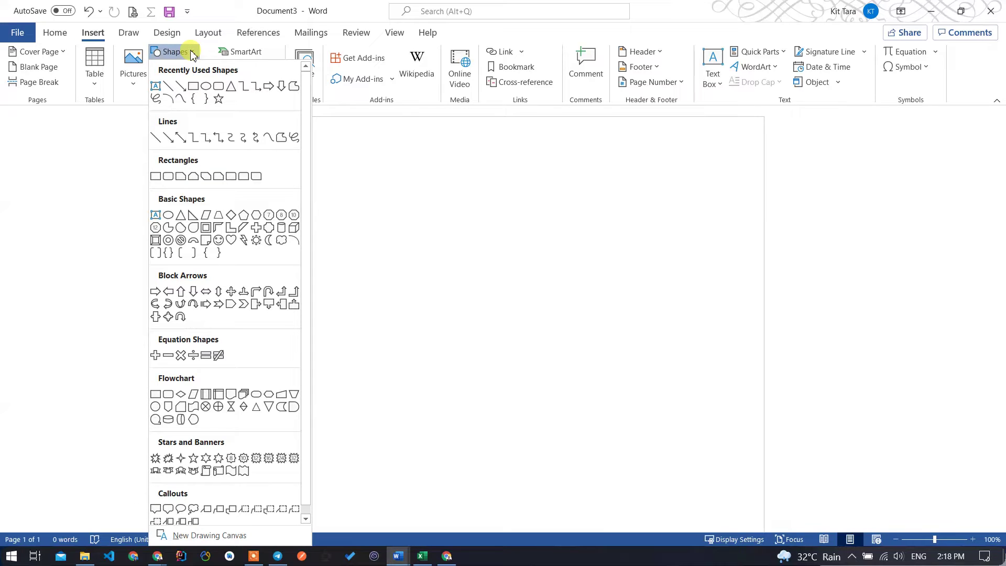
Draw a blue rectangle near the centre of the page.
left_click(191, 87)
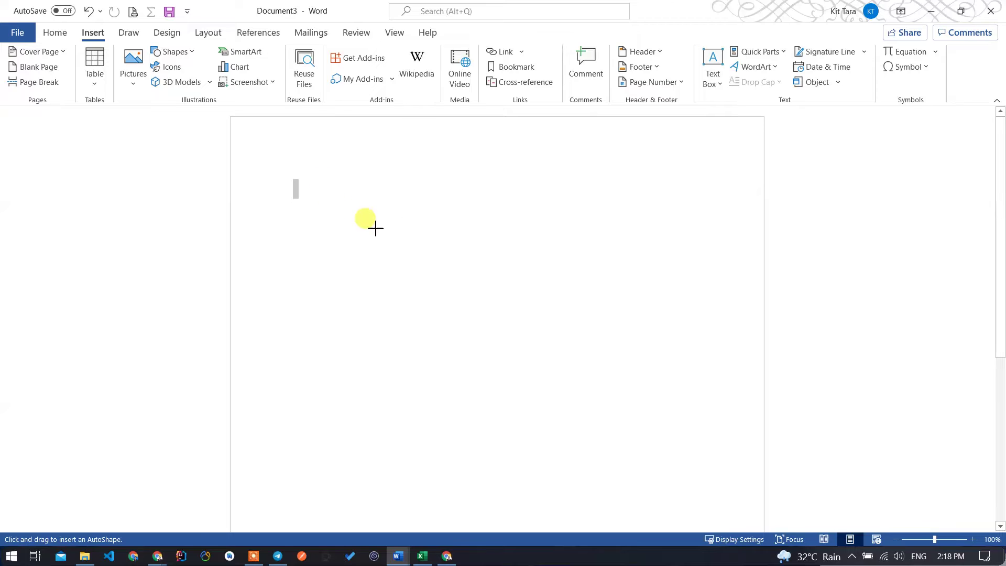
left_click_drag(383, 226, 550, 300)
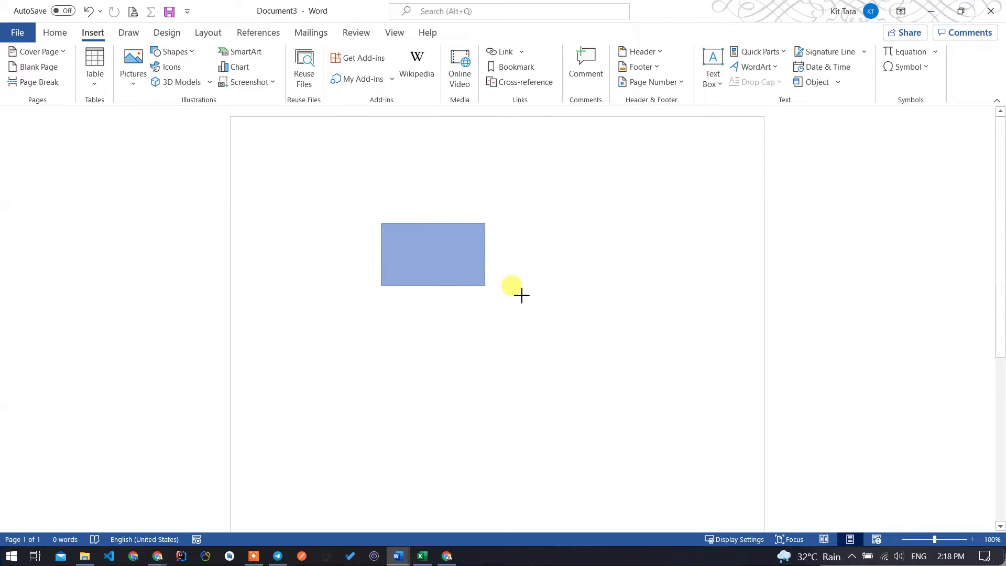
mouse_move(498, 290)
left_mouse_down()
mouse_move(633, 342)
mouse_move(508, 297)
left_mouse_up()
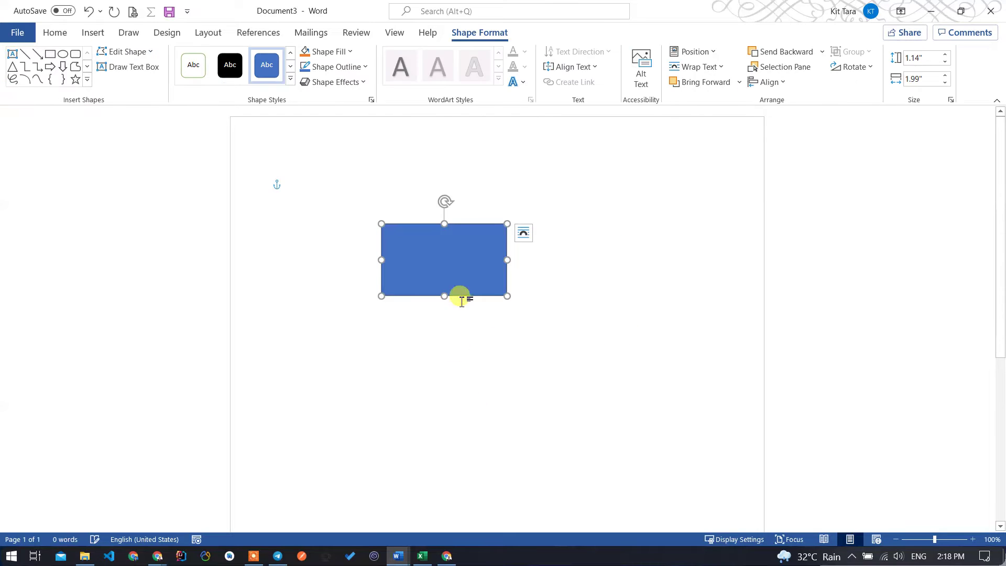
Draw a small 1.11-inch blue square to the right of the rectangle.
left_click(92, 33)
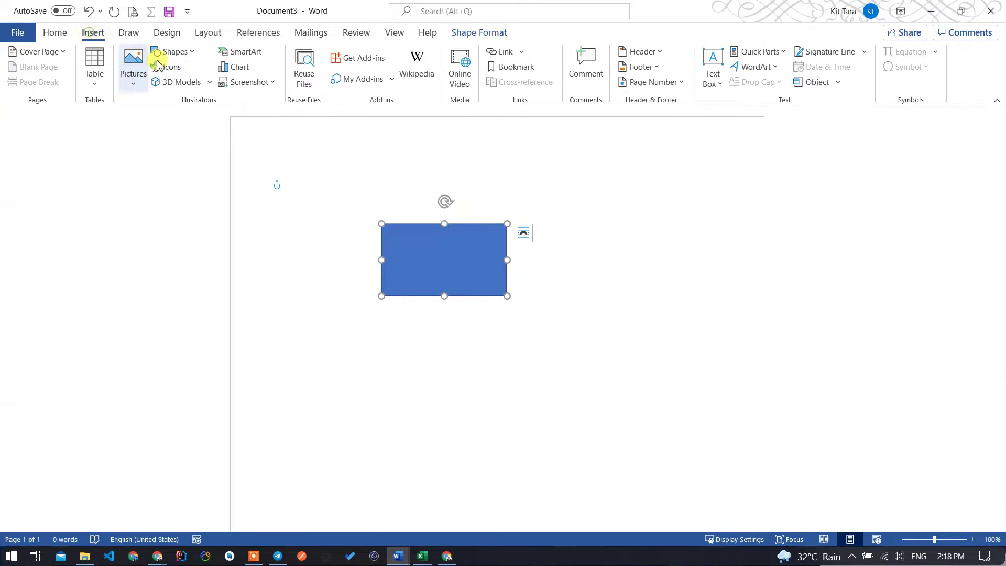
left_click(166, 53)
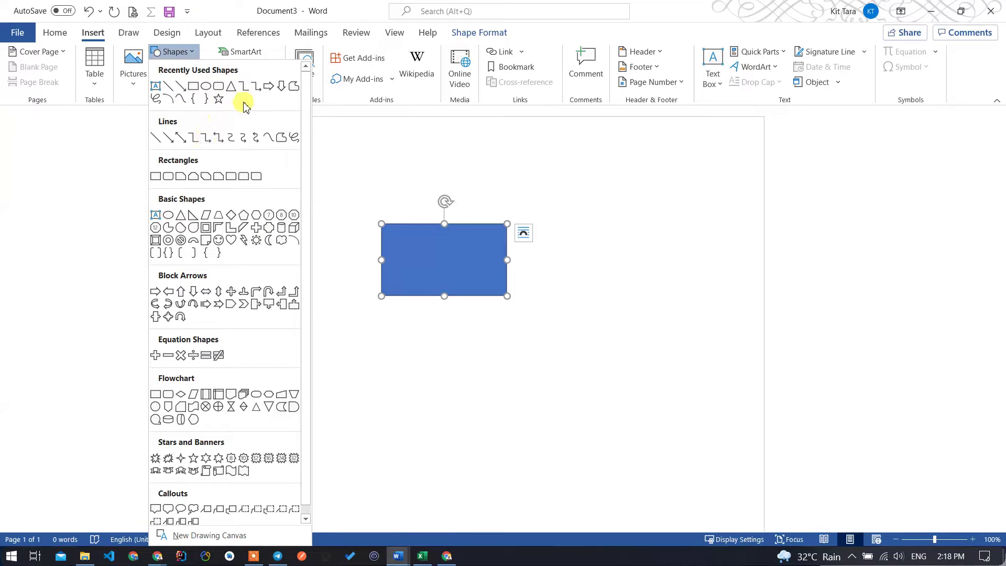
left_click(155, 176)
left_click_drag(546, 286, 587, 324)
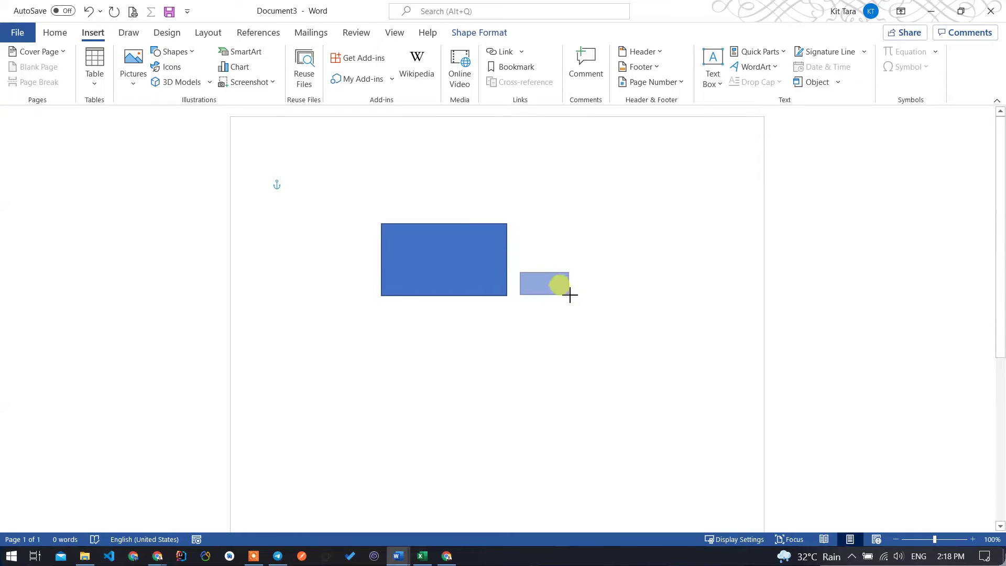
mouse_move(587, 323)
left_mouse_down()
mouse_move(616, 346)
mouse_move(587, 313)
left_mouse_up()
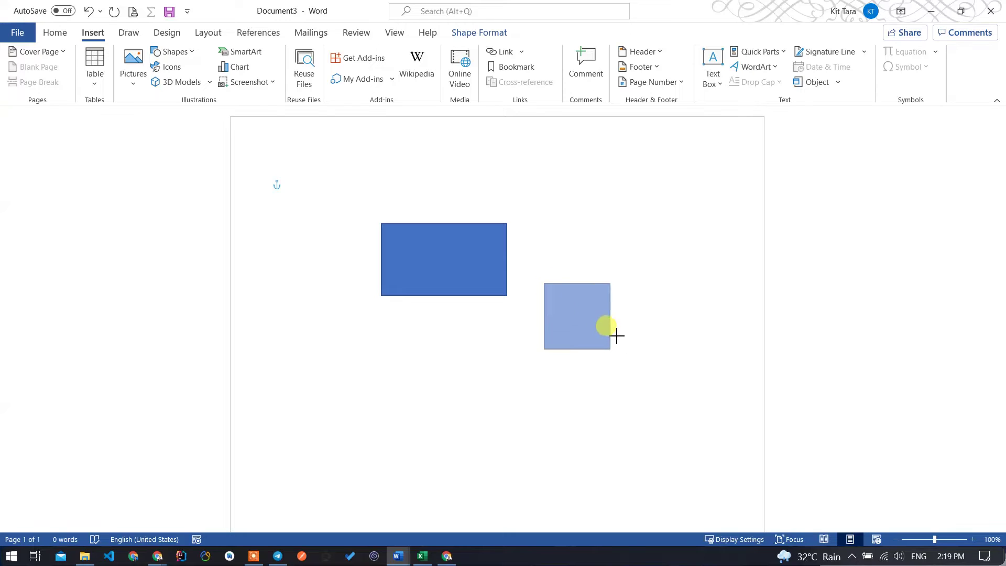
mouse_move(587, 314)
left_mouse_down()
mouse_move(607, 310)
mouse_move(588, 301)
mouse_move(616, 310)
mouse_move(589, 278)
mouse_move(590, 264)
left_mouse_up()
Shift-draw a larger blue square below the rectangle, making three shapes on the page.
left_click(521, 312)
left_click(588, 288)
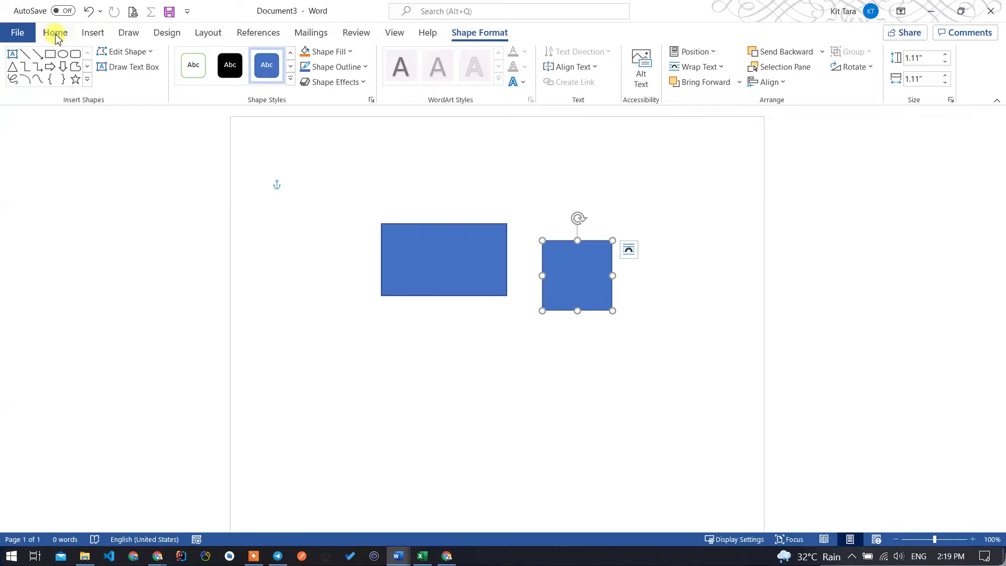
left_click(92, 32)
left_click(171, 51)
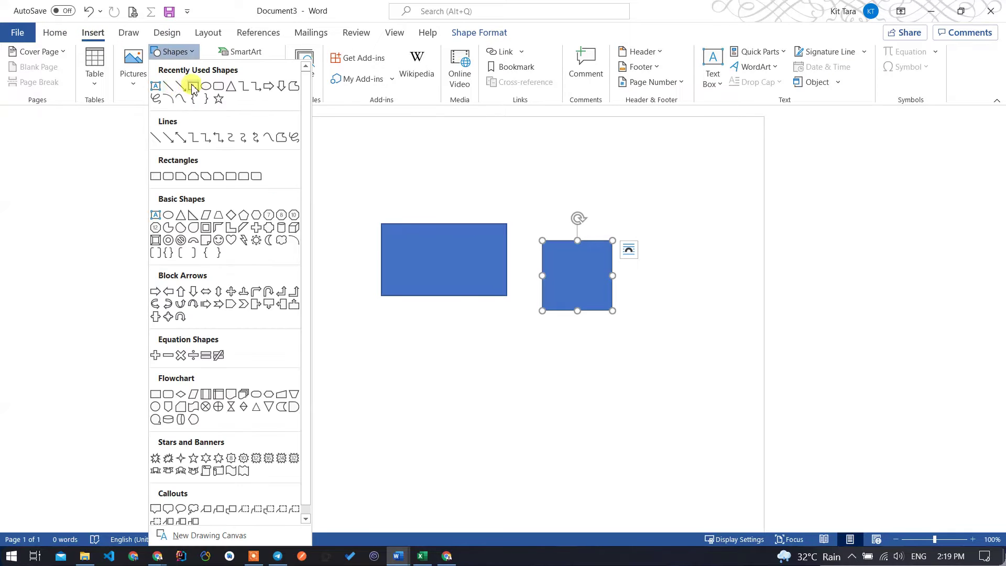
left_click(192, 87)
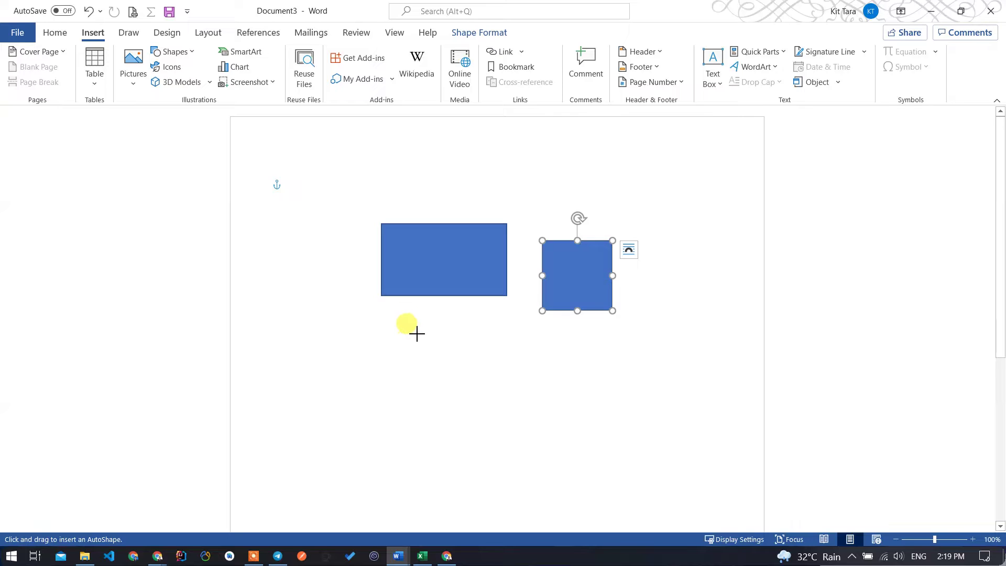
mouse_move(417, 334)
left_mouse_down()
mouse_move(482, 385)
mouse_move(481, 372)
mouse_move(518, 388)
left_mouse_up()
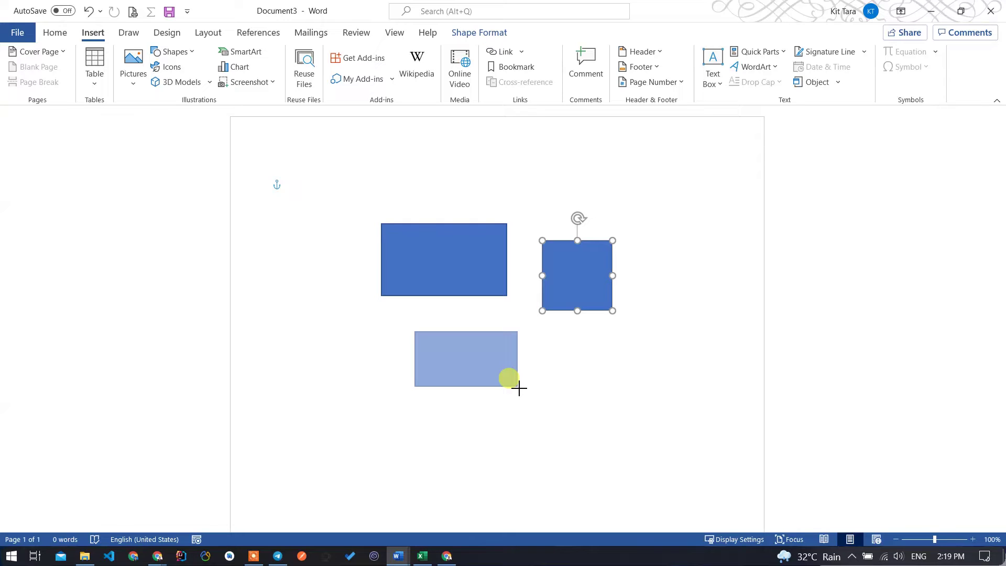
key("shift")
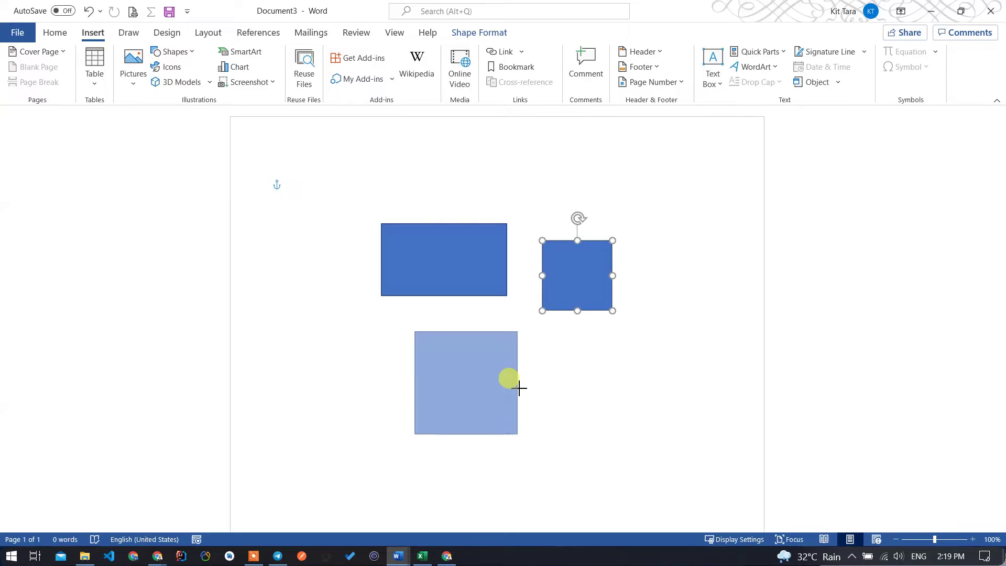
left_click_drag(519, 389, 519, 389)
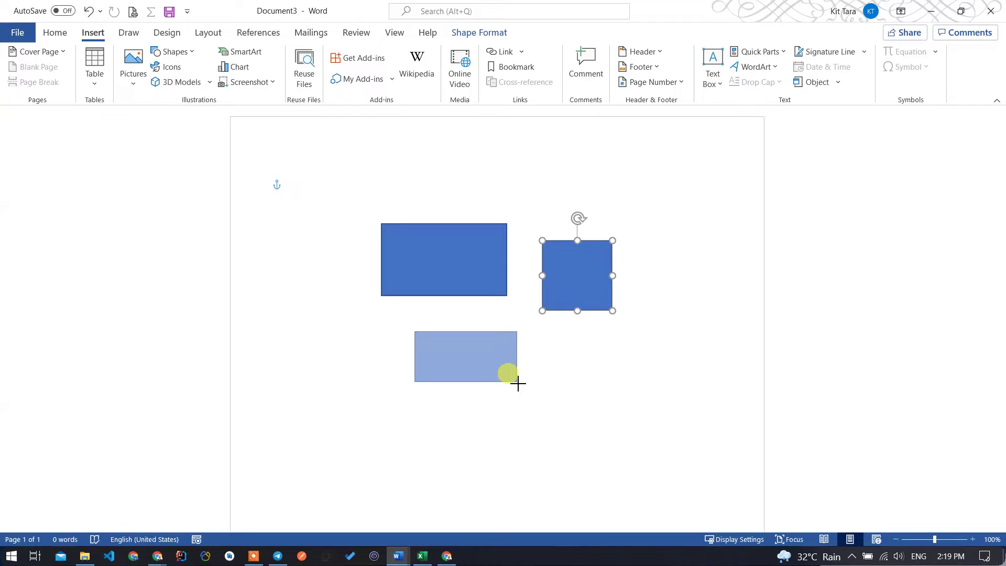
key("shift")
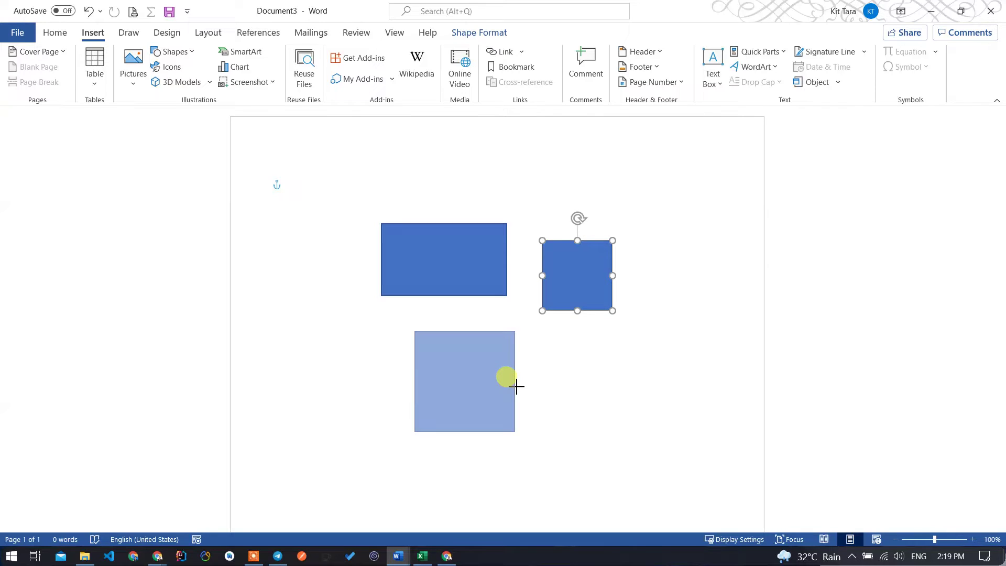
left_click_drag(517, 387, 517, 387)
left_click(567, 371)
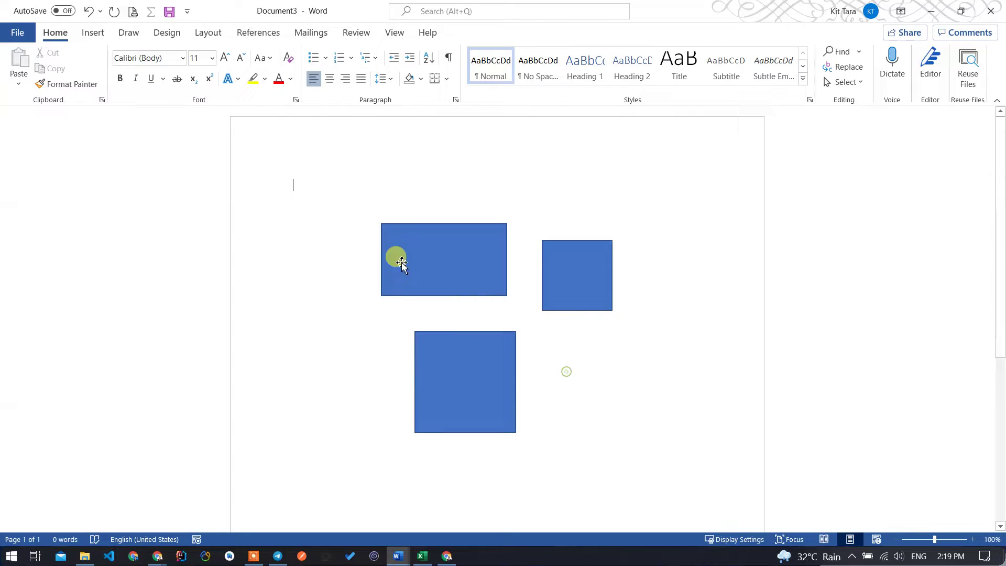
left_click(93, 32)
Draw a 2.29-inch blue circle and move it over the left rectangle.
left_click(173, 51)
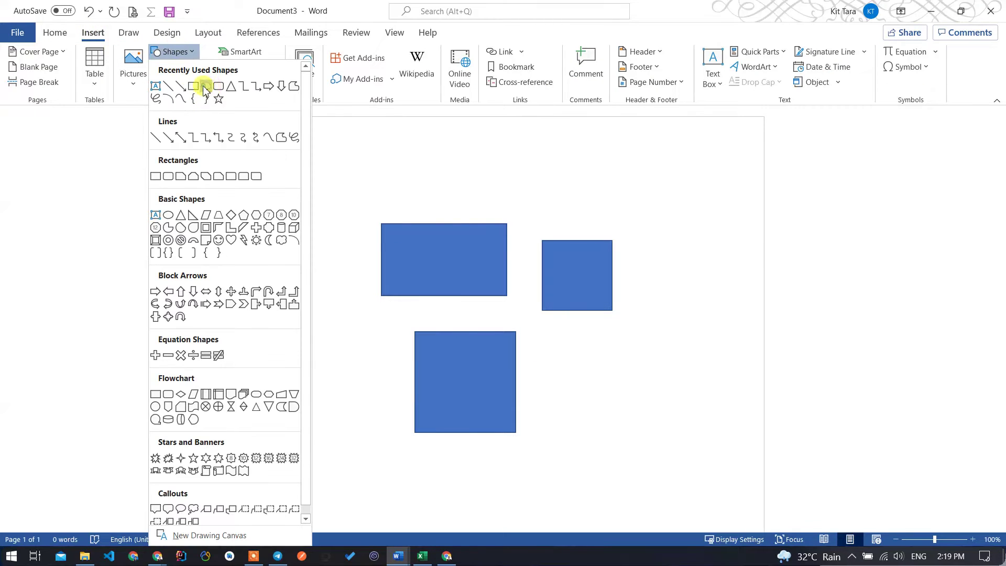
left_click(205, 87)
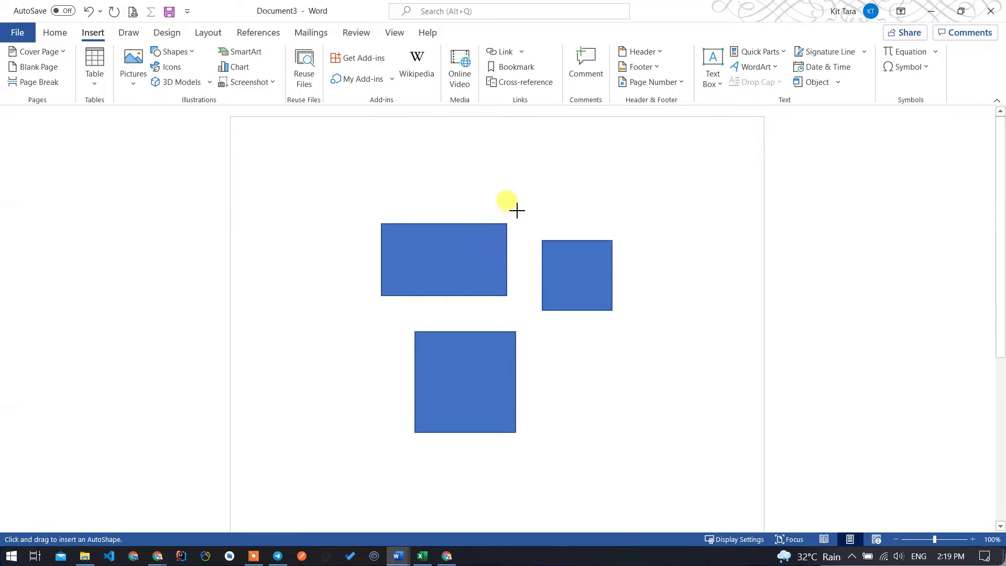
left_click_drag(517, 210, 580, 205)
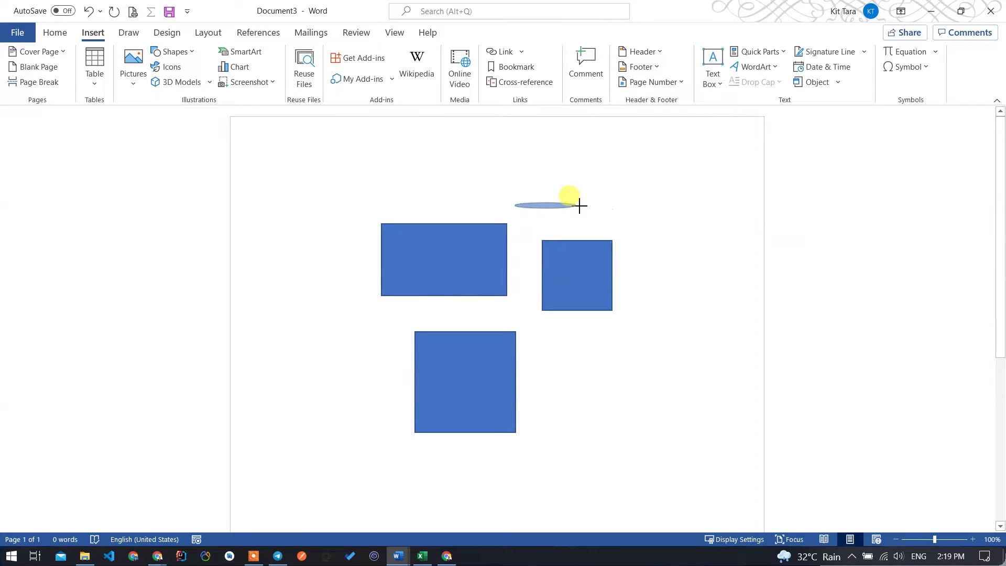
left_click_drag(580, 205, 662, 274)
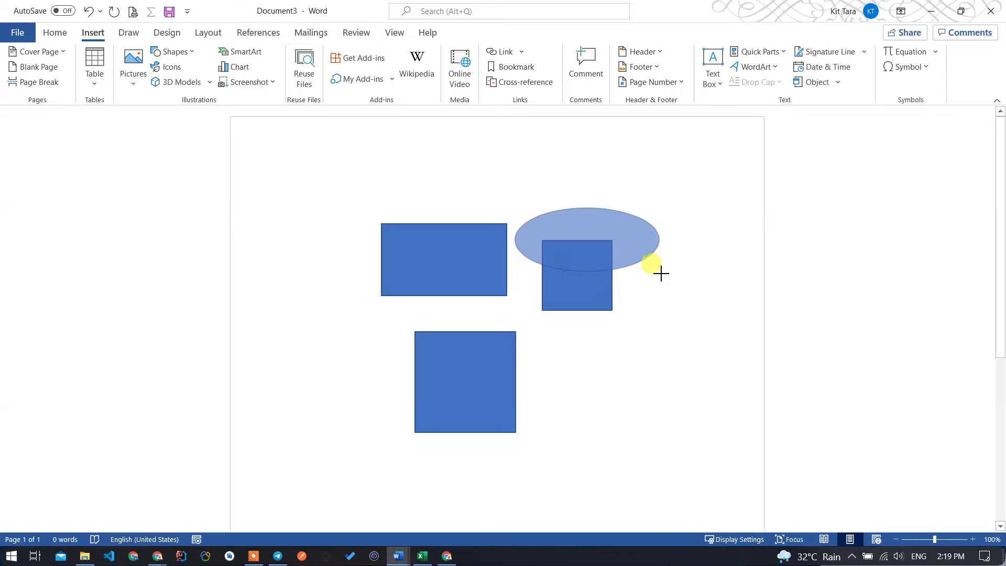
key("shift")
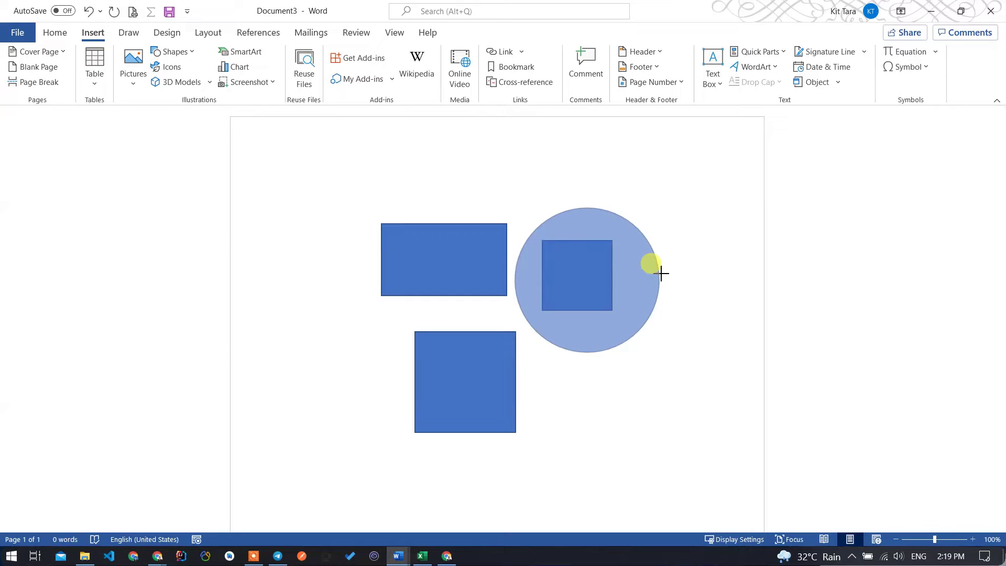
left_click_drag(661, 274, 660, 272)
mouse_move(591, 272)
left_mouse_down()
mouse_move(571, 330)
mouse_move(502, 292)
mouse_move(496, 257)
left_mouse_up()
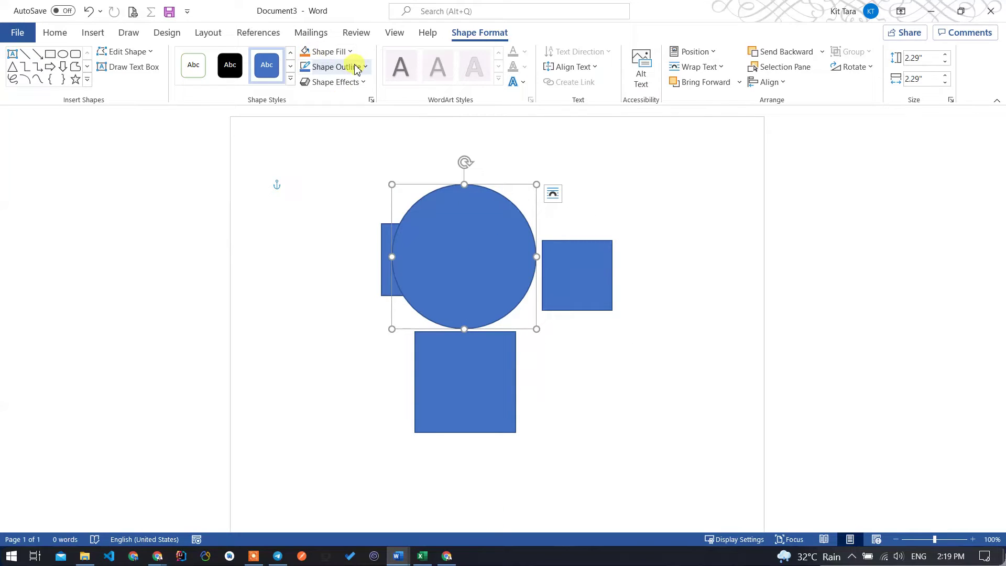
Leave the circle's outline unchanged, deselect it, and undo to clear all shapes.
left_click(338, 66)
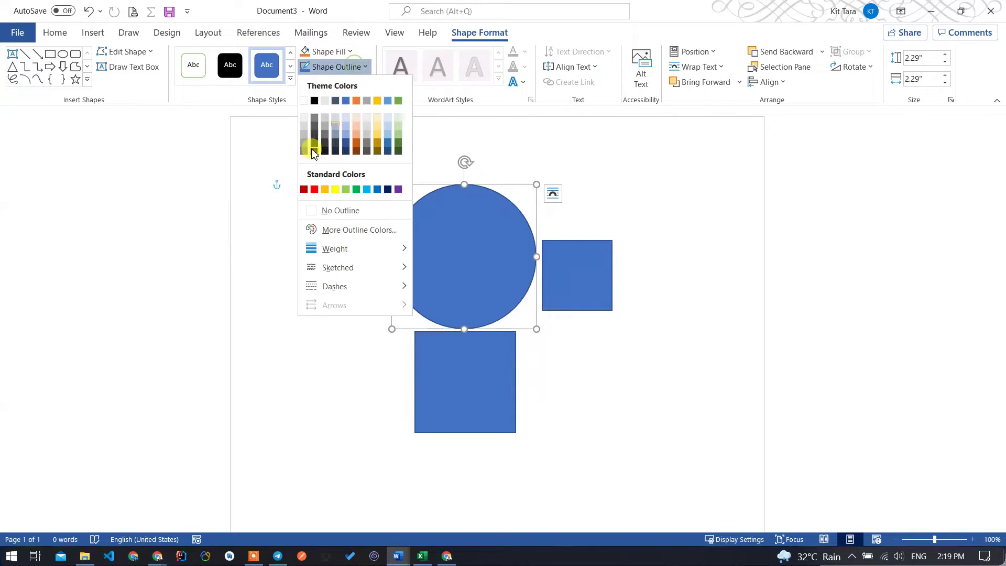
left_click(566, 380)
left_click(575, 458)
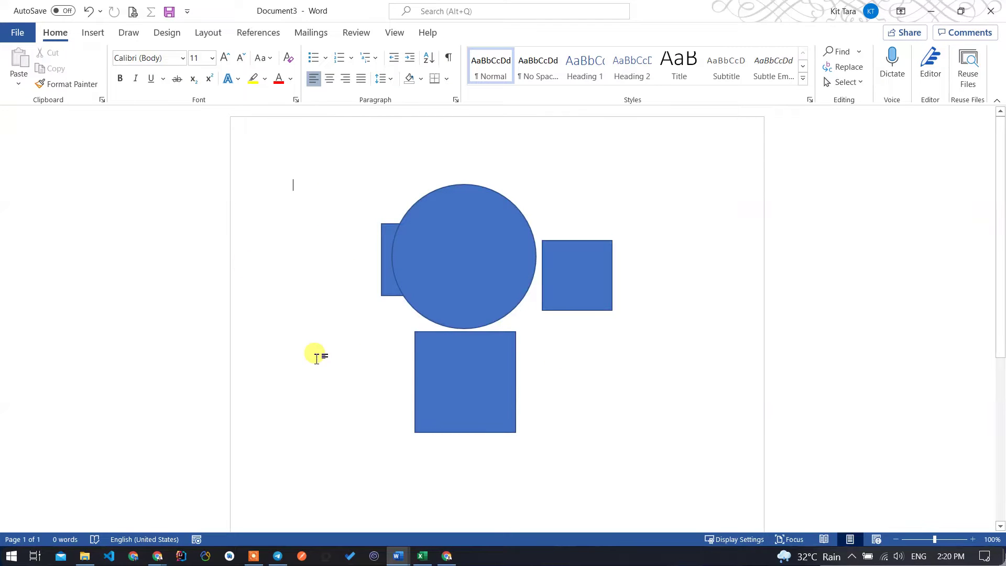
key("ctrl+z")
Browse the Process, Cycle, Pyramid, Relationship and List SmartArt categories.
left_click(93, 32)
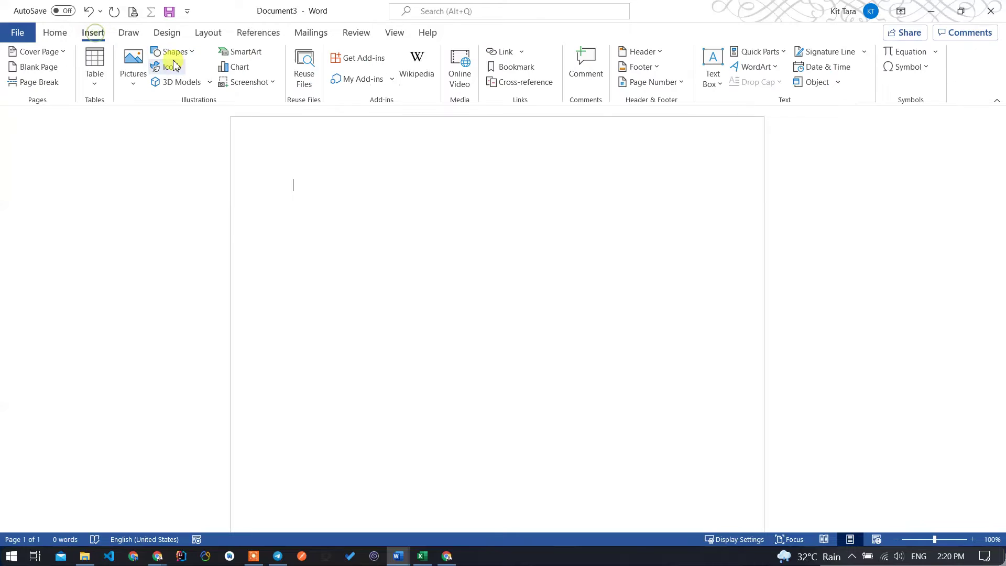
left_click(244, 57)
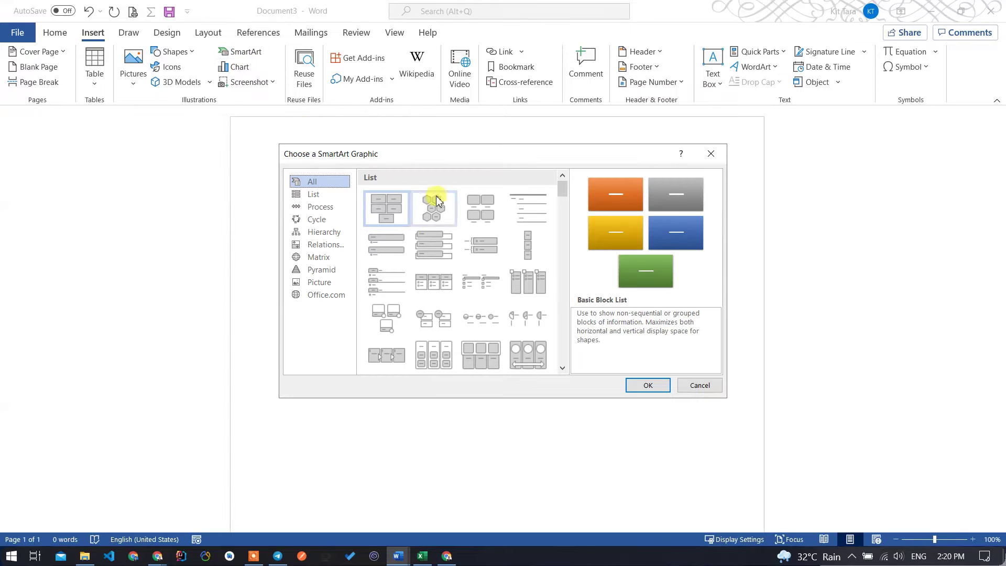
left_click(320, 208)
left_click(315, 219)
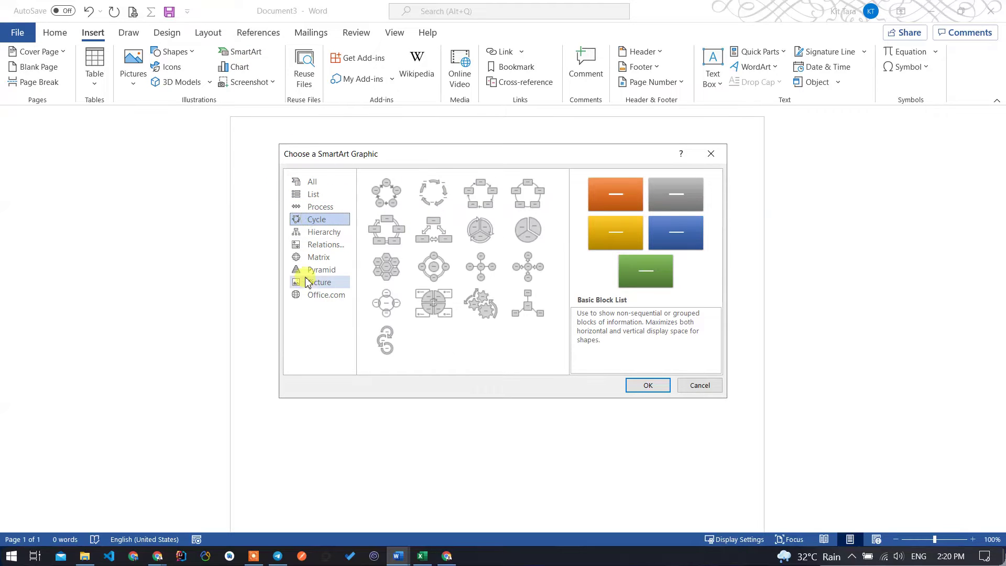
left_click(303, 270)
left_click(302, 245)
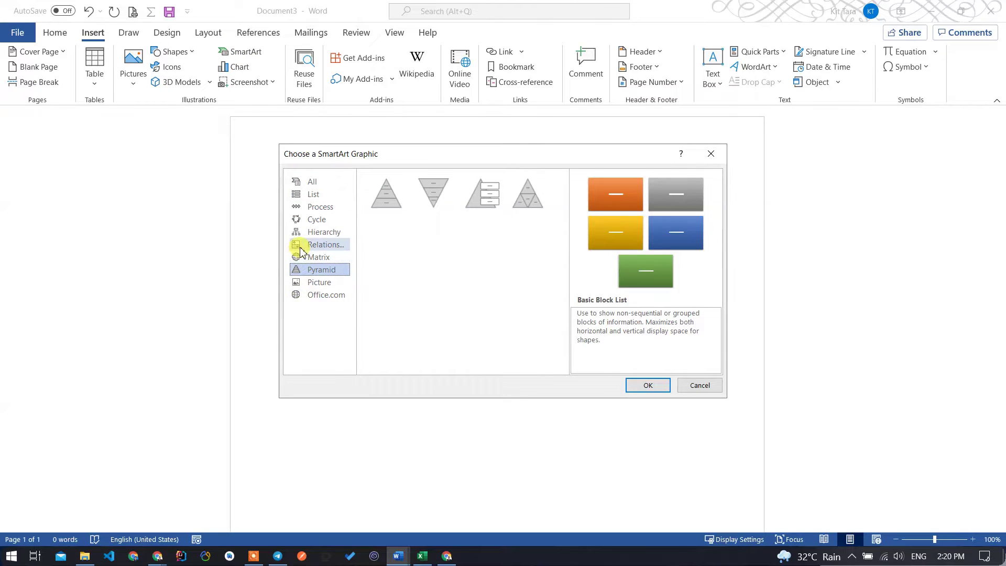
left_click(318, 220)
left_click(315, 194)
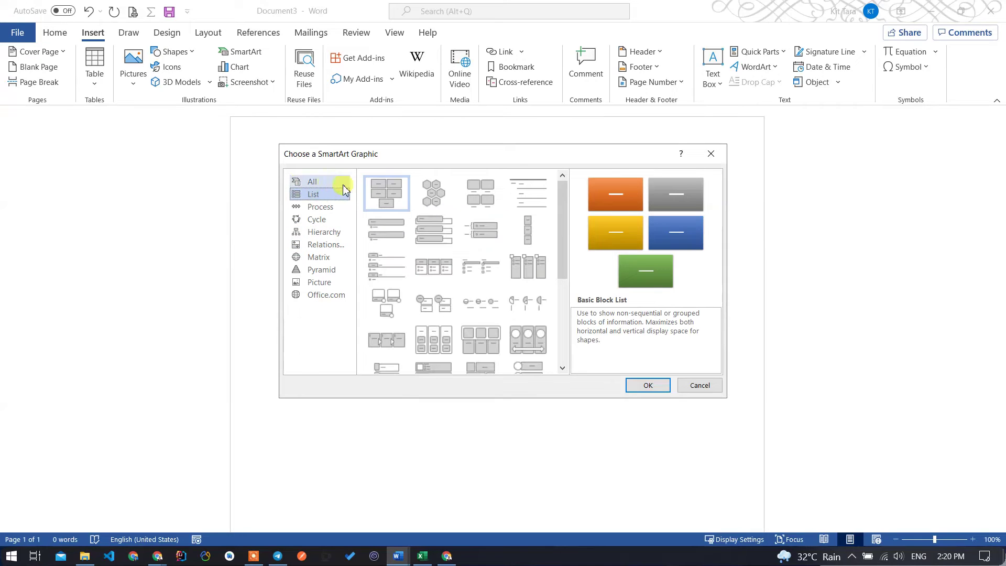
scroll(458, 336, "down", 5)
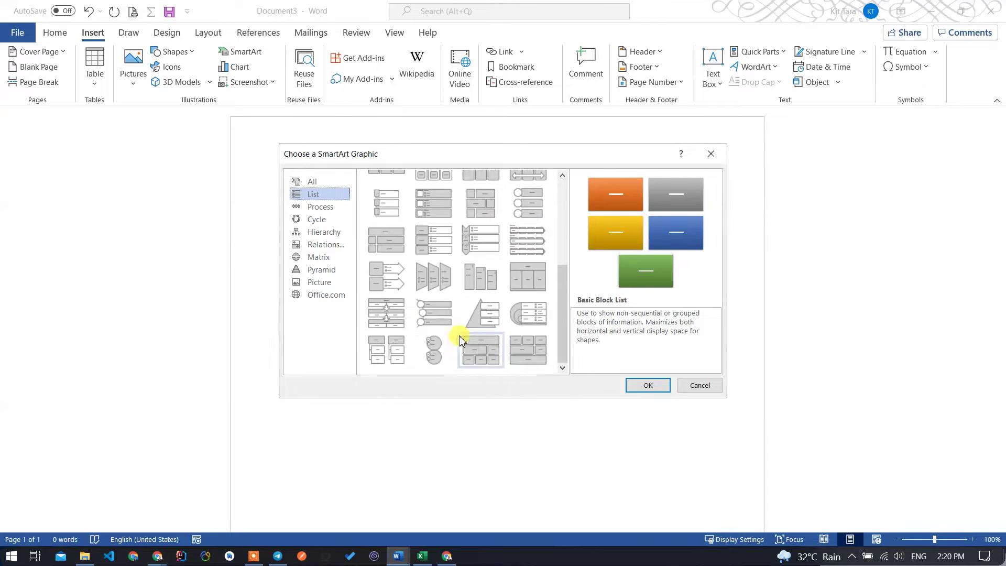
left_click_drag(562, 283, 393, 191)
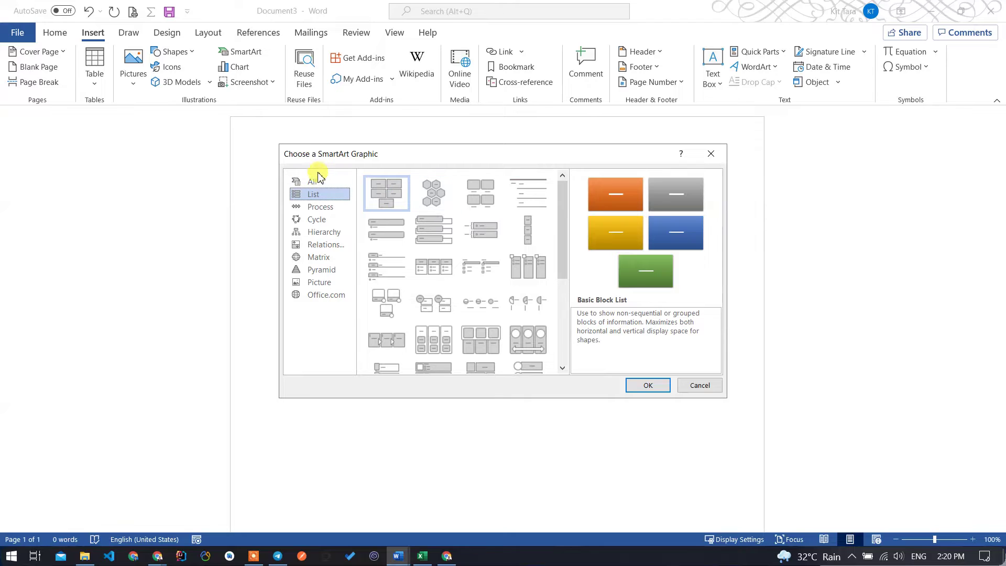
Insert the Circle Picture Hierarchy graphic from the Hierarchy category.
left_click(313, 207)
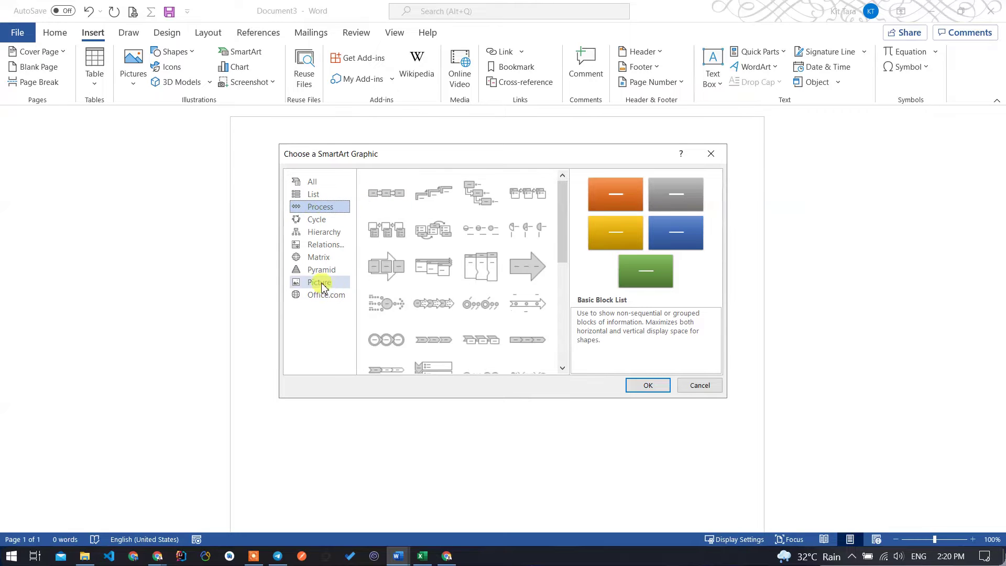
left_click(317, 246)
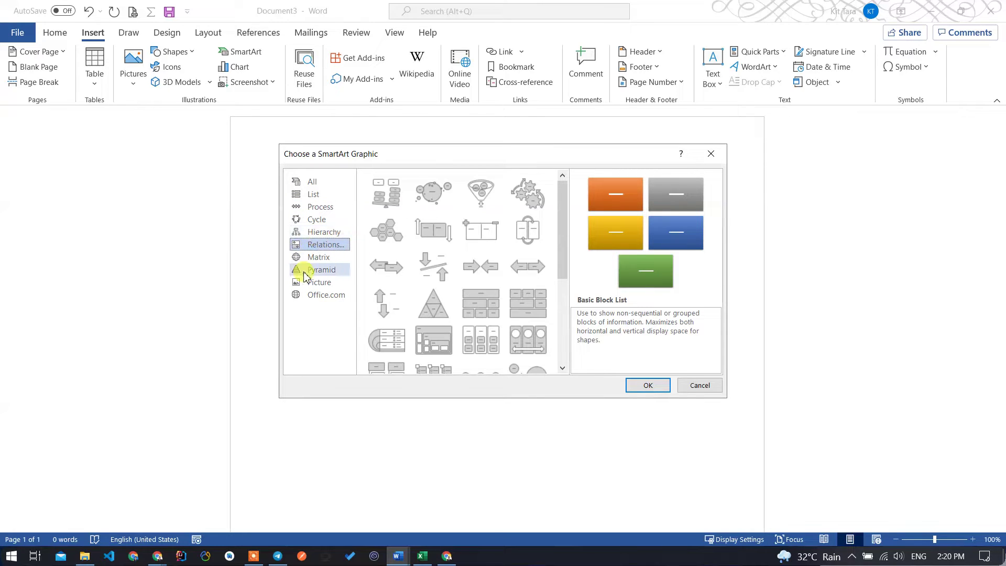
left_click(318, 257)
left_click(321, 232)
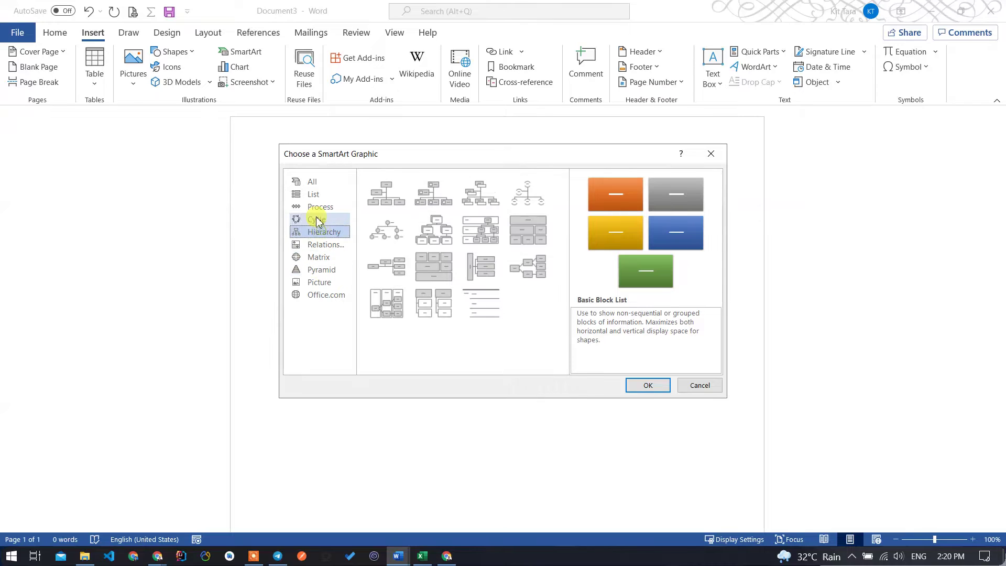
left_click(317, 219)
left_click(319, 232)
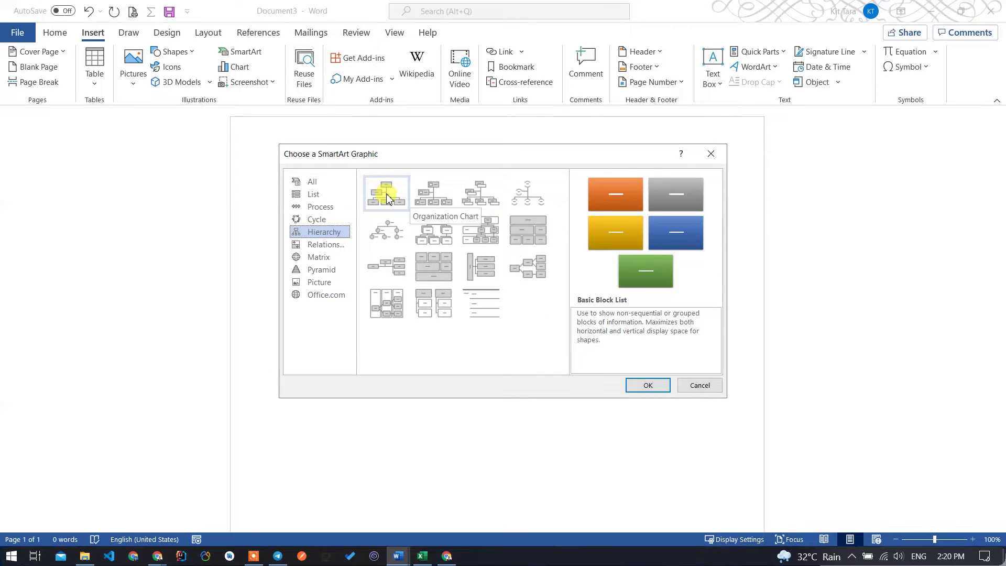
left_click(380, 233)
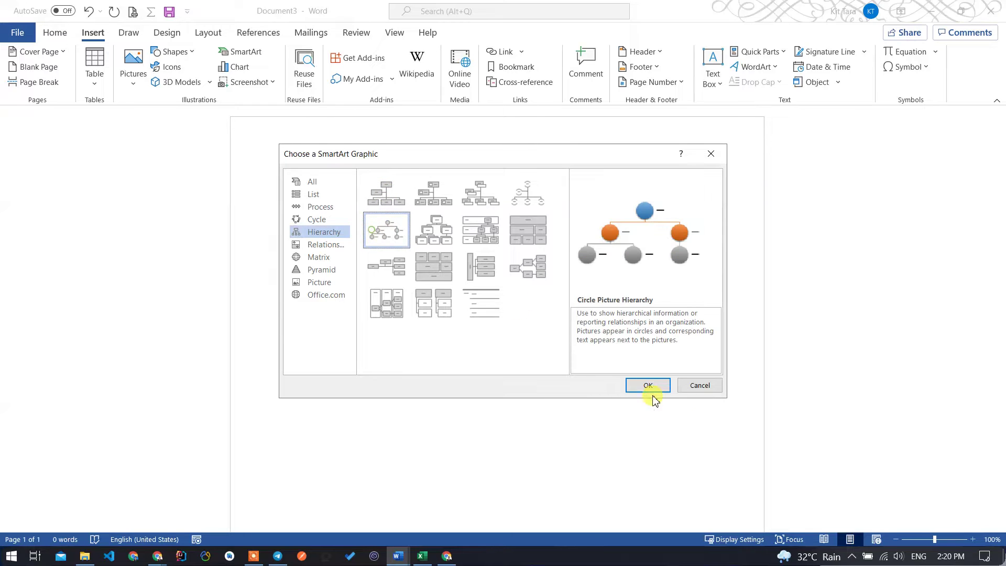
left_click(649, 382)
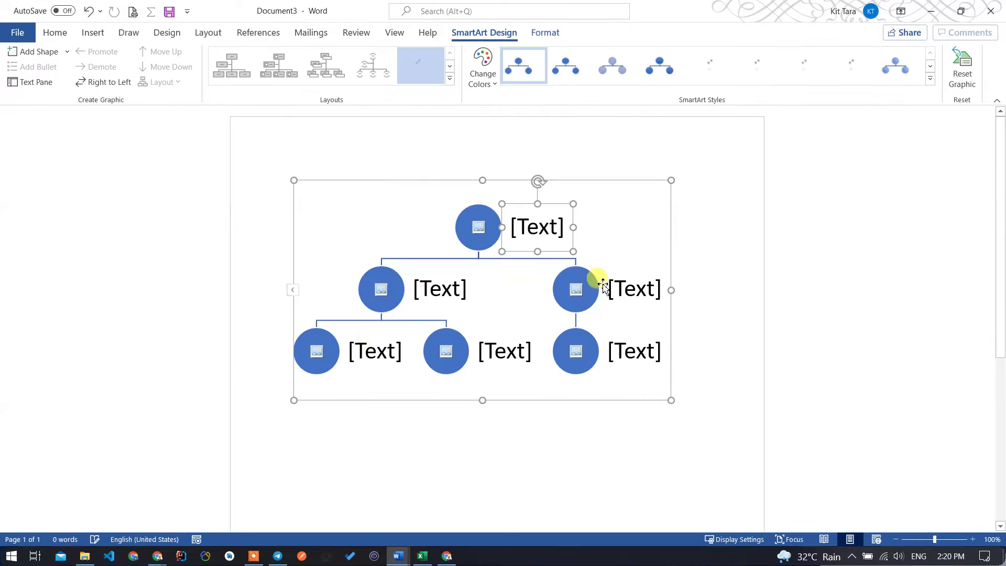
left_click(529, 224)
left_click(512, 184)
left_click(522, 231)
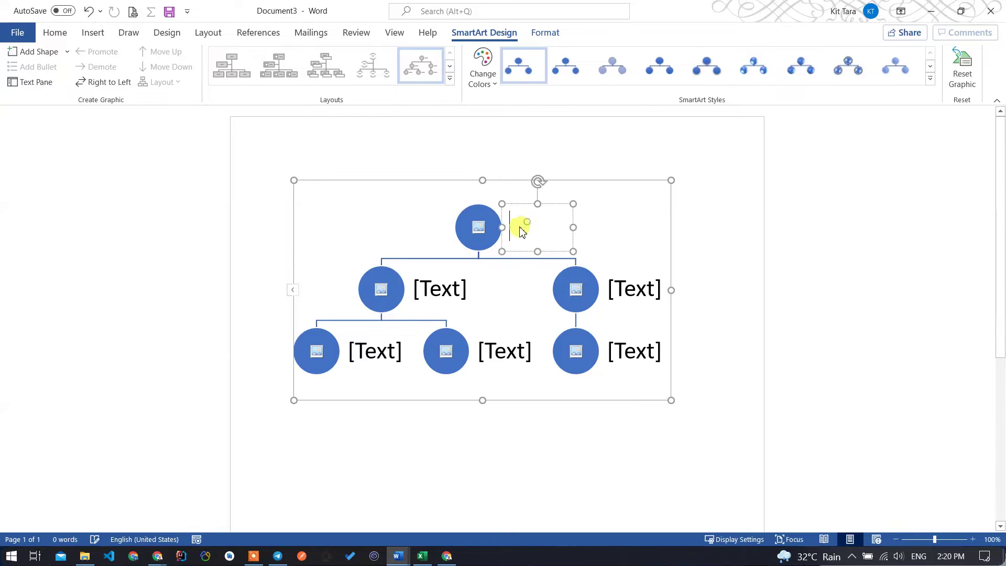
left_click(724, 260)
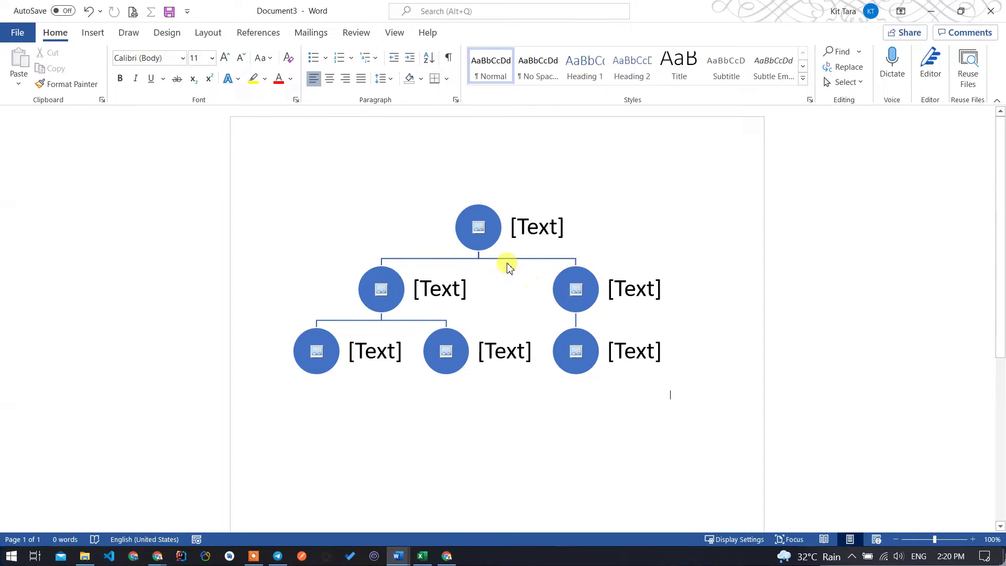
left_click(467, 218)
left_click(450, 181)
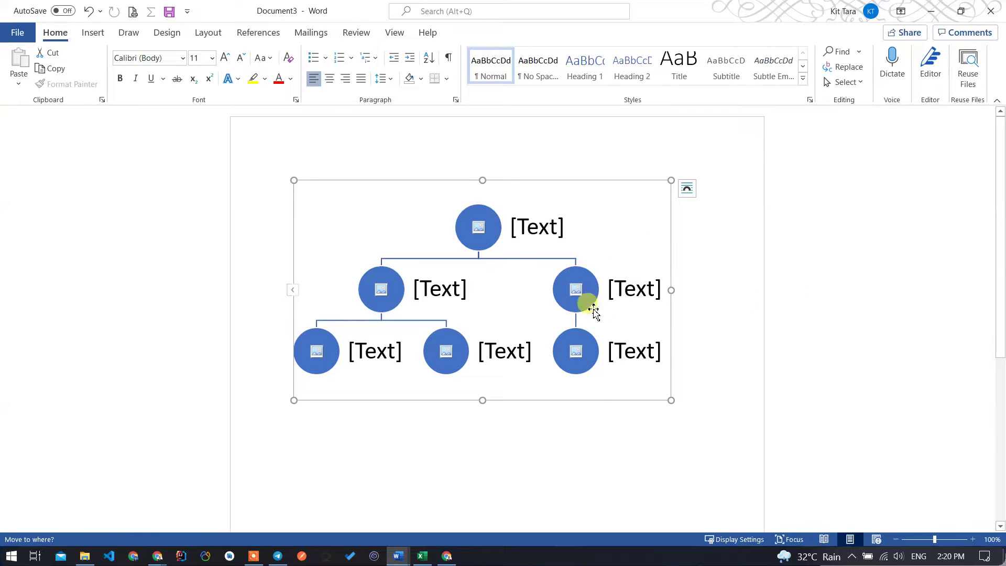
left_click(672, 403)
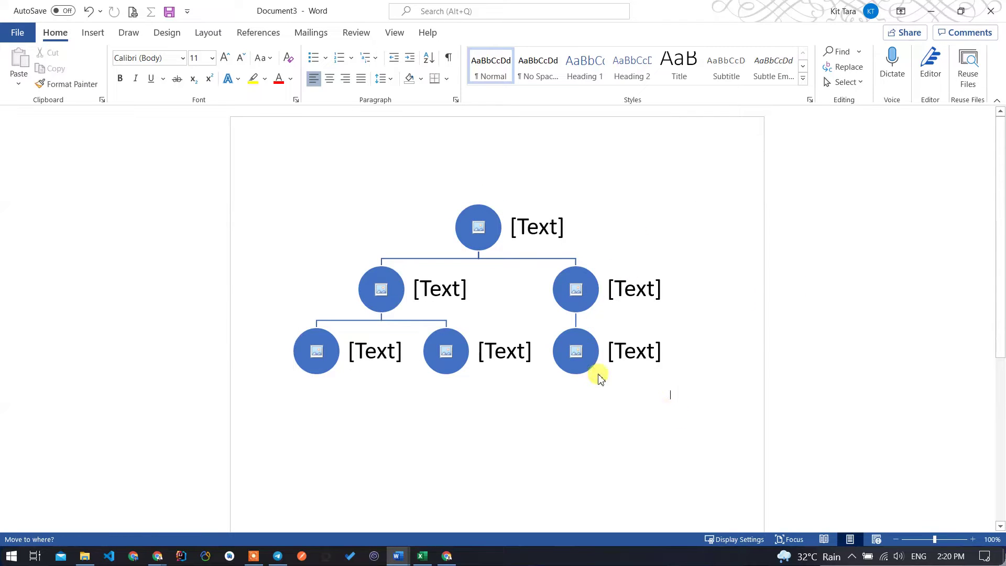
left_click(525, 238)
left_click(461, 175)
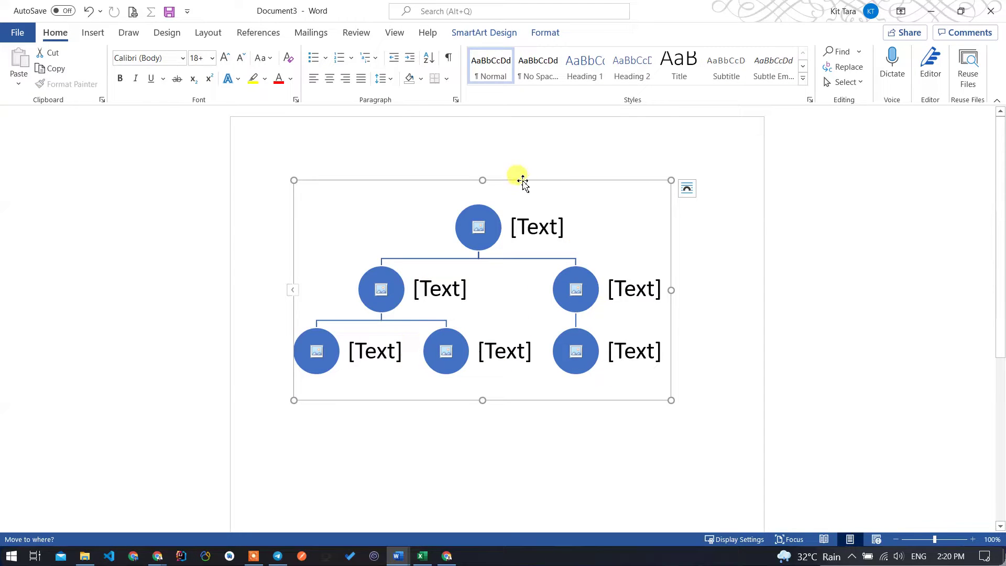
mouse_move(521, 180)
left_mouse_down()
mouse_move(588, 202)
mouse_move(535, 34)
left_mouse_up()
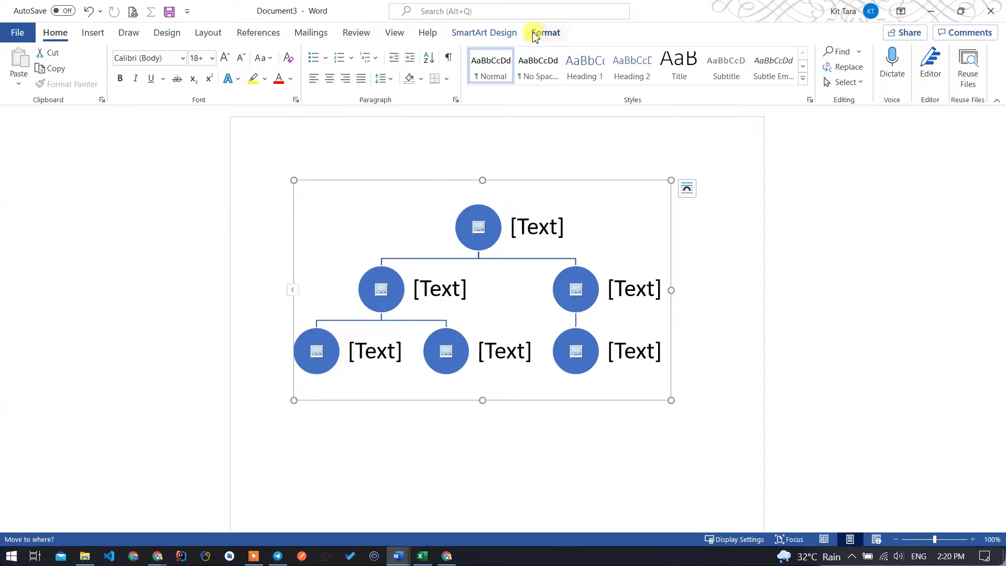
left_click(475, 33)
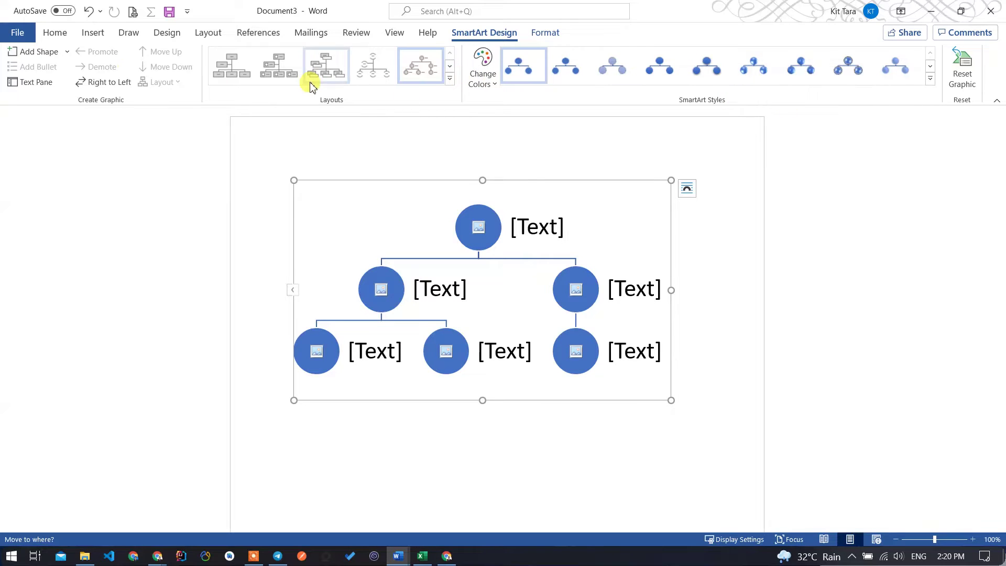
left_click(468, 227)
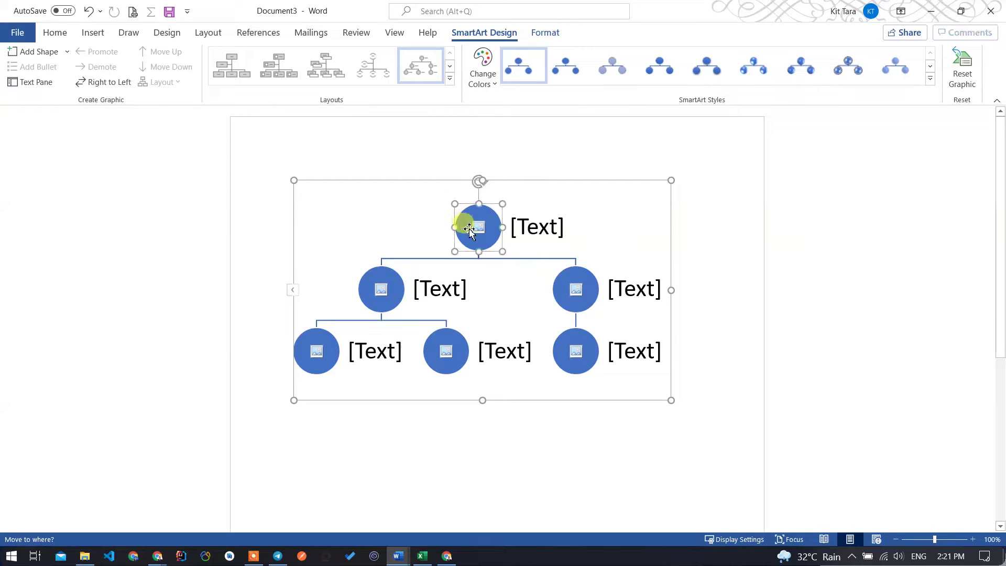
left_click(95, 33)
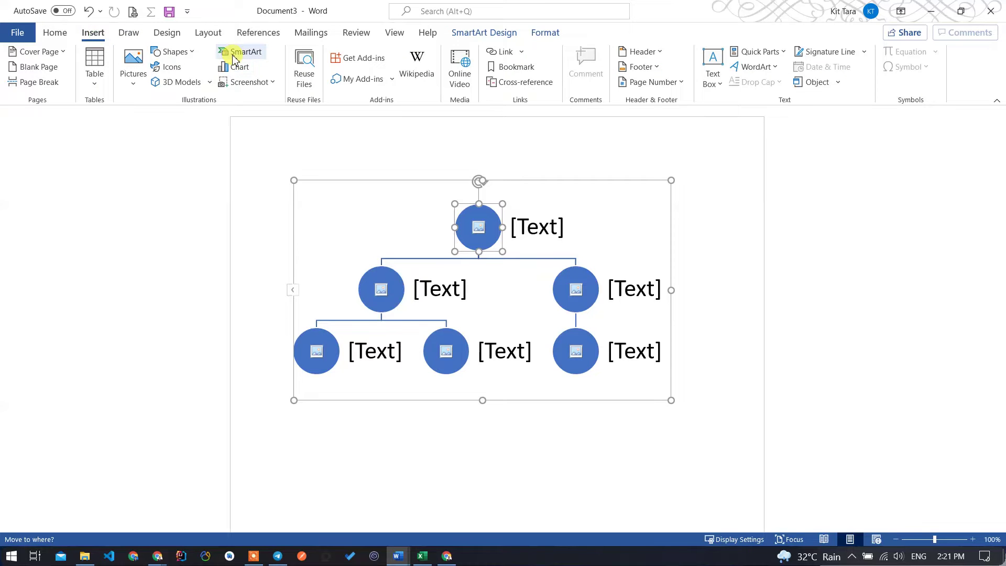
Browse the SmartArt gallery without choosing anything, then undo the Circle Picture Hierarchy insertion.
left_click(234, 52)
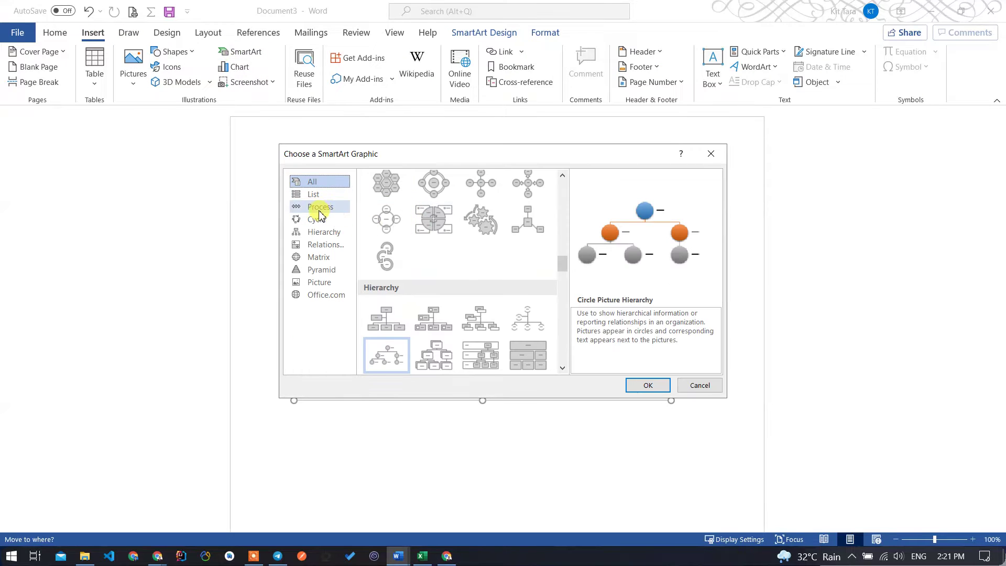
scroll(445, 262, "up", 2)
scroll(435, 215, "up", 2)
scroll(462, 246, "up", 2)
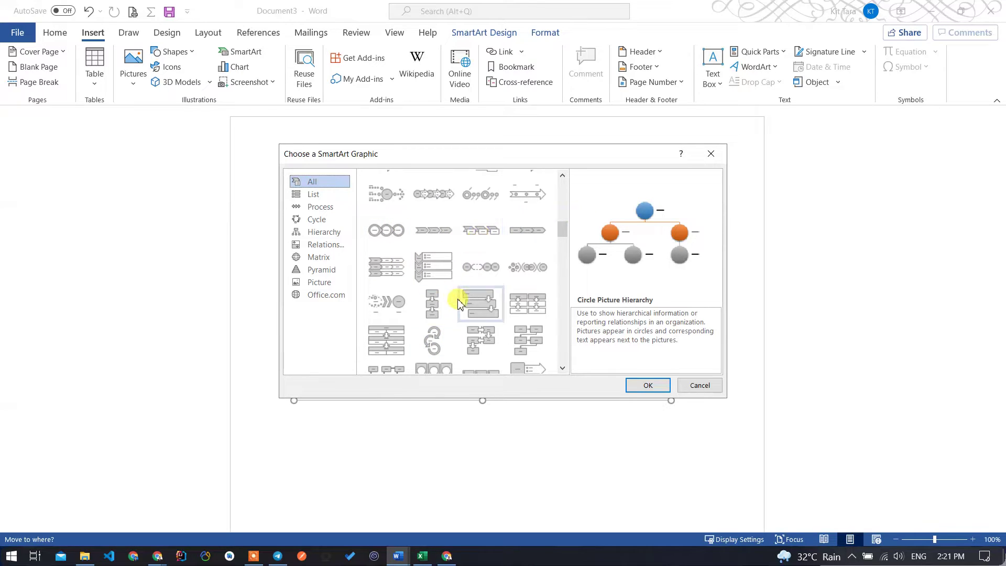
scroll(456, 299, "up", 5)
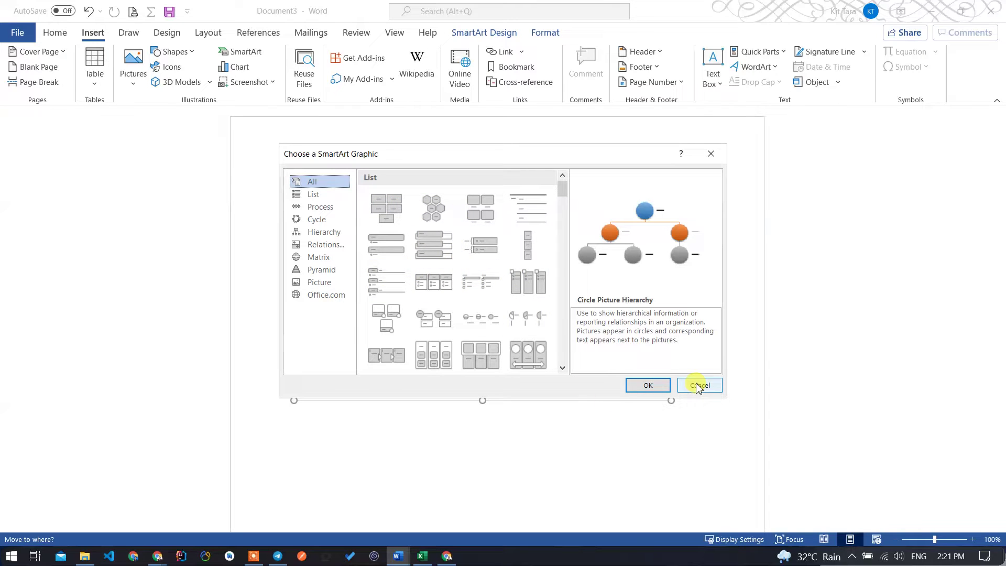
left_click(319, 207)
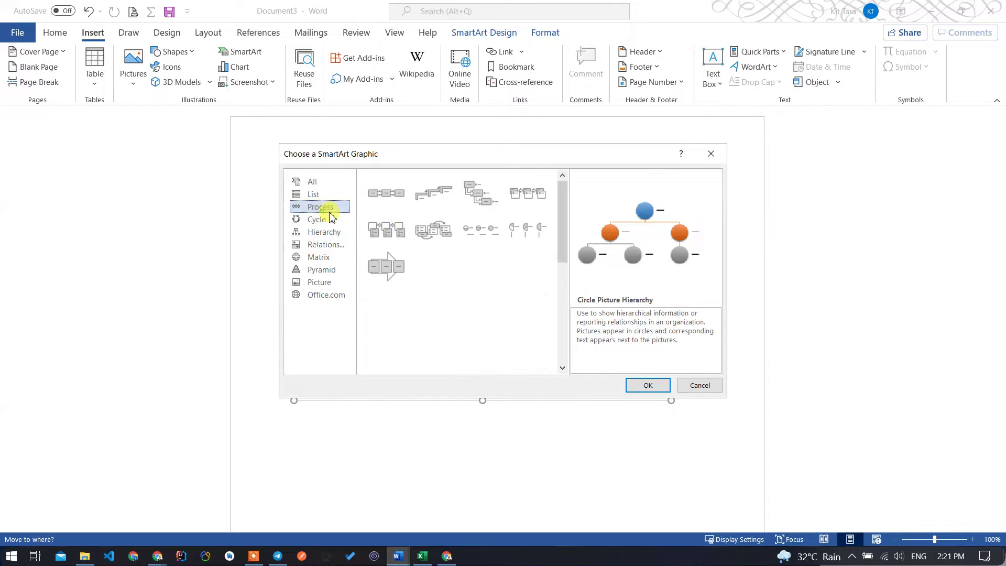
left_click(702, 157)
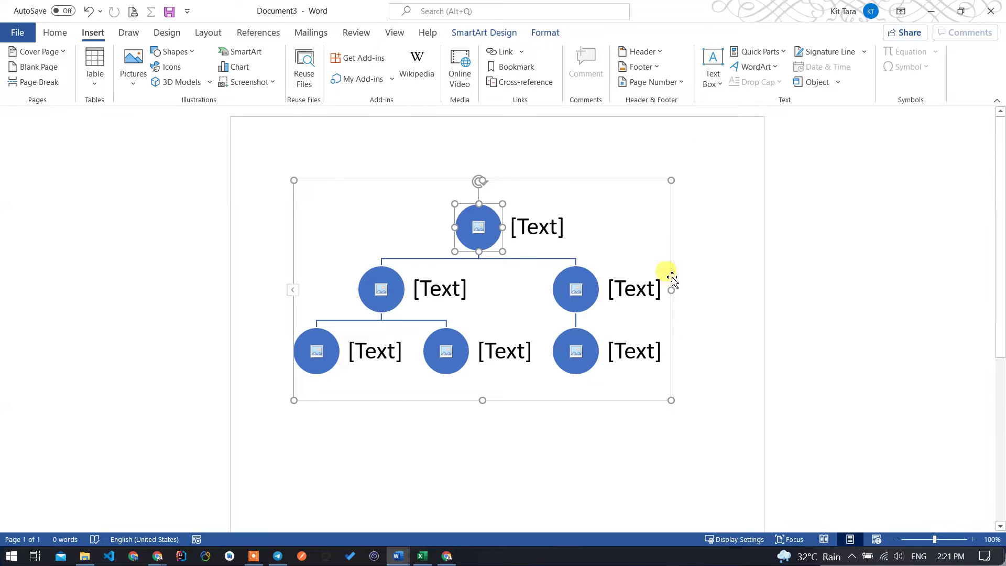
key("ctrl+z")
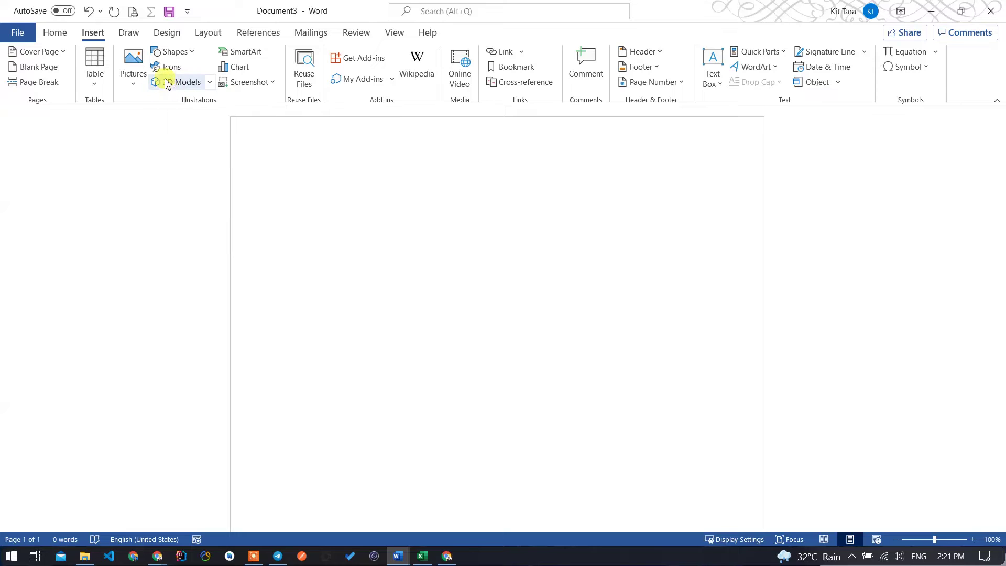
Insert the animated dog from the online All Animated Models 3D collection.
left_click(187, 85)
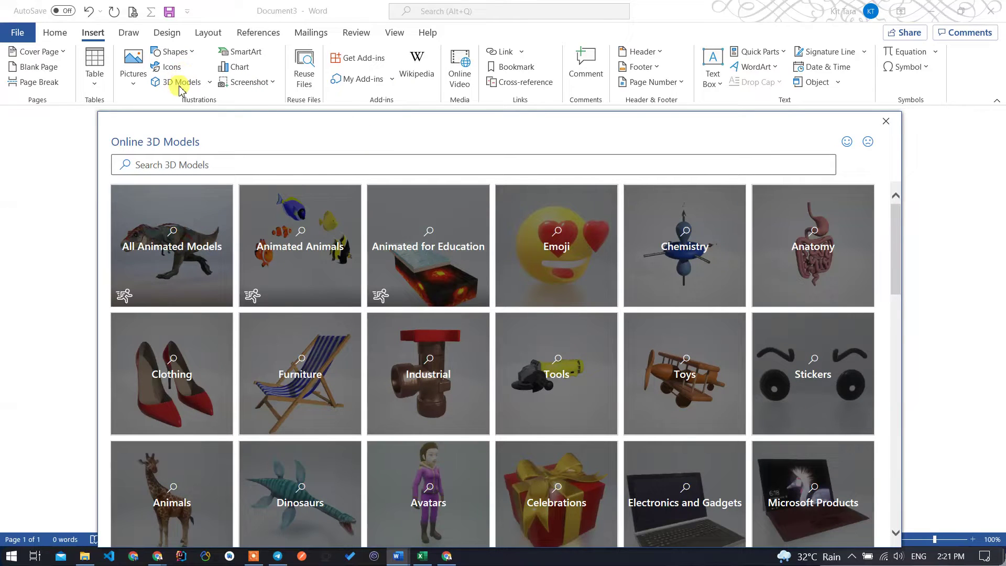
left_click(449, 557)
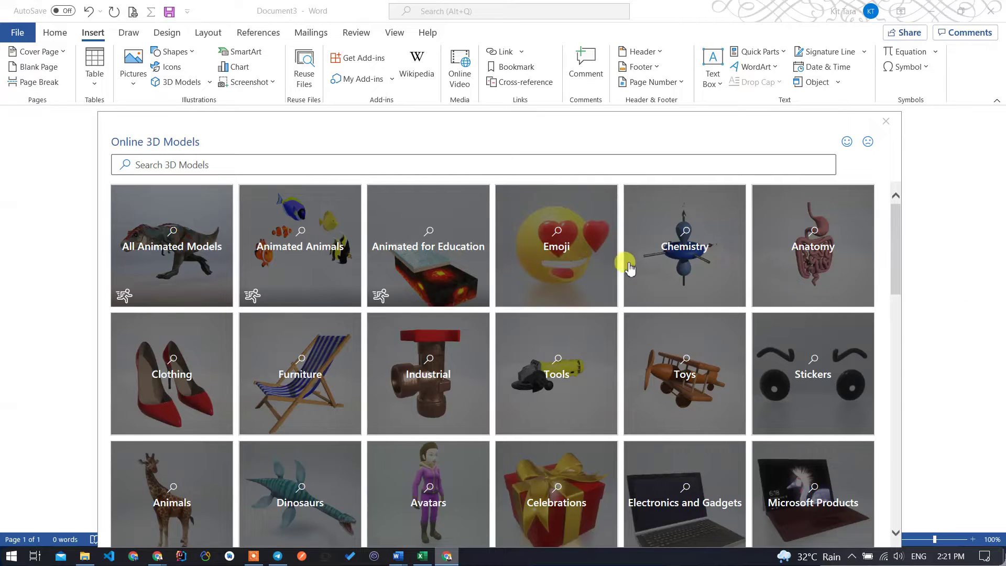
mouse_move(300, 373)
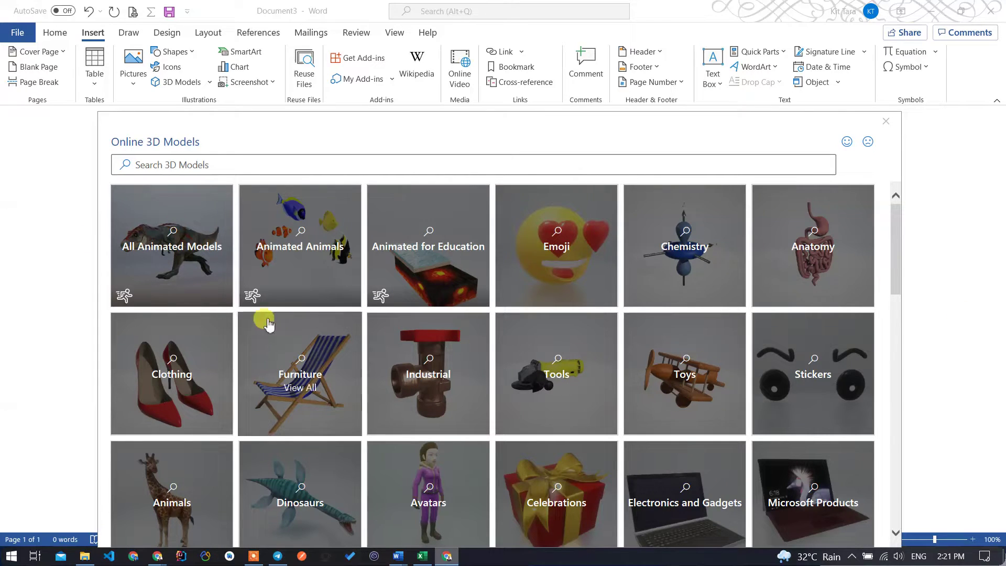
scroll(393, 349, "down", 2)
scroll(409, 348, "down", 2)
scroll(418, 353, "up", 4)
scroll(427, 354, "down", 4)
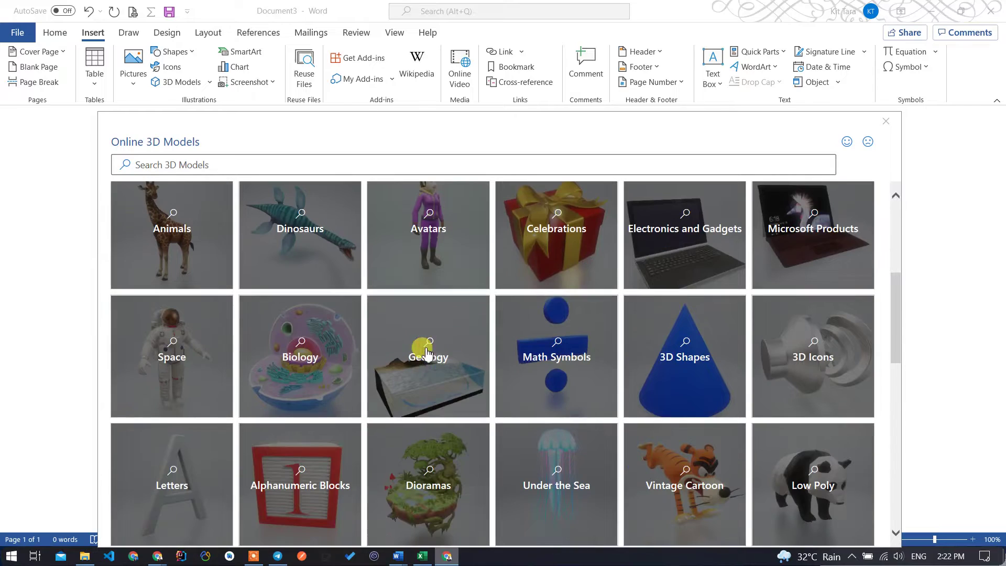
scroll(409, 378, "up", 4)
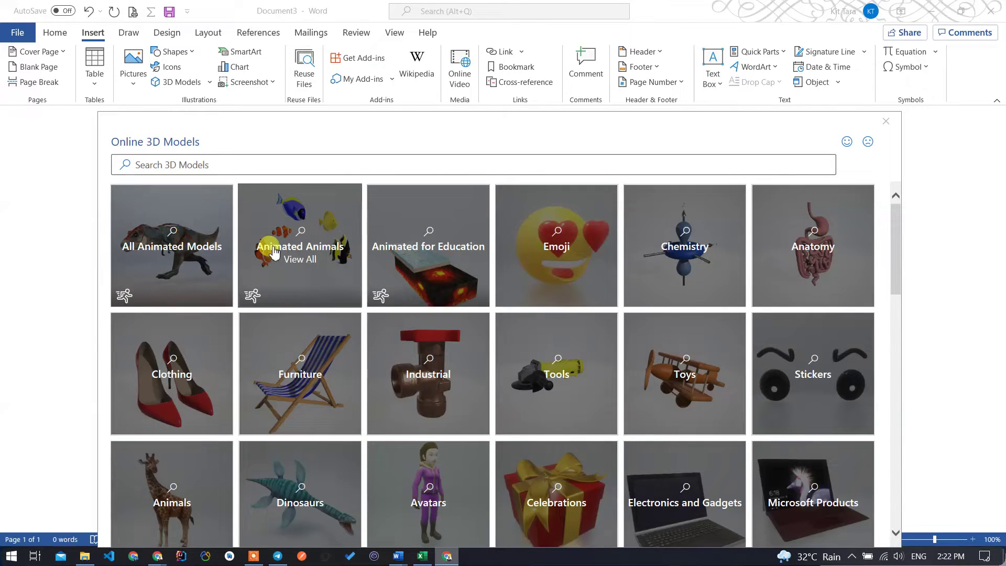
left_click(181, 259)
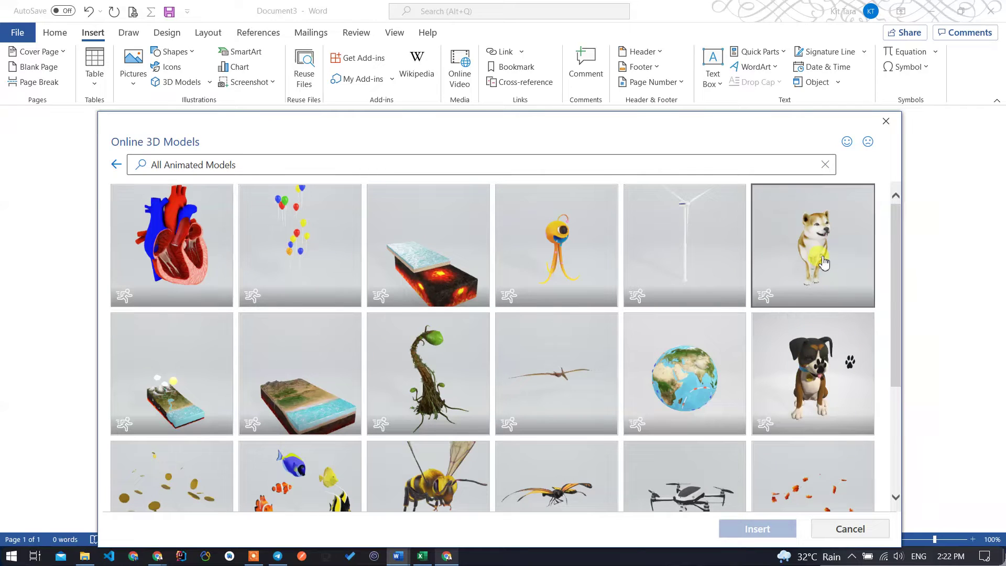
left_click(823, 262)
left_click(758, 529)
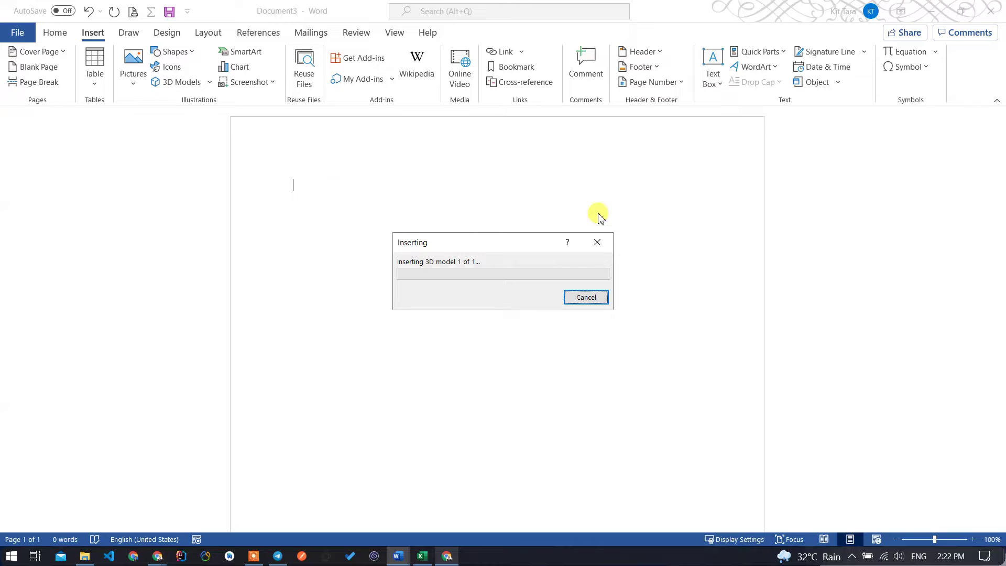
Enlarge the dog model to 3.23 by 2.07 inches, move it right and rotate it sideways.
left_click_drag(505, 248, 528, 286)
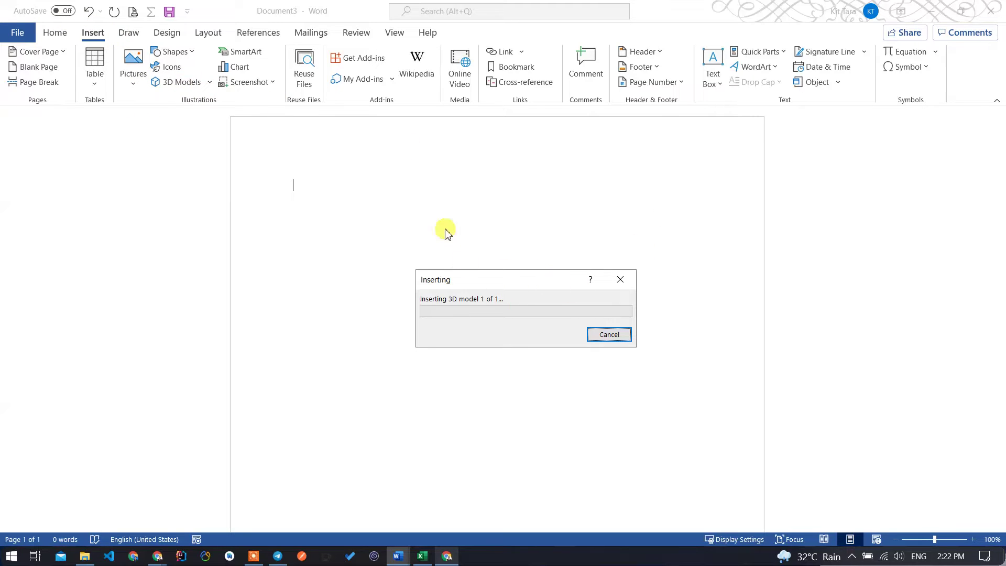
mouse_move(522, 287)
left_mouse_down()
mouse_move(510, 263)
mouse_move(535, 251)
mouse_move(543, 212)
left_mouse_up()
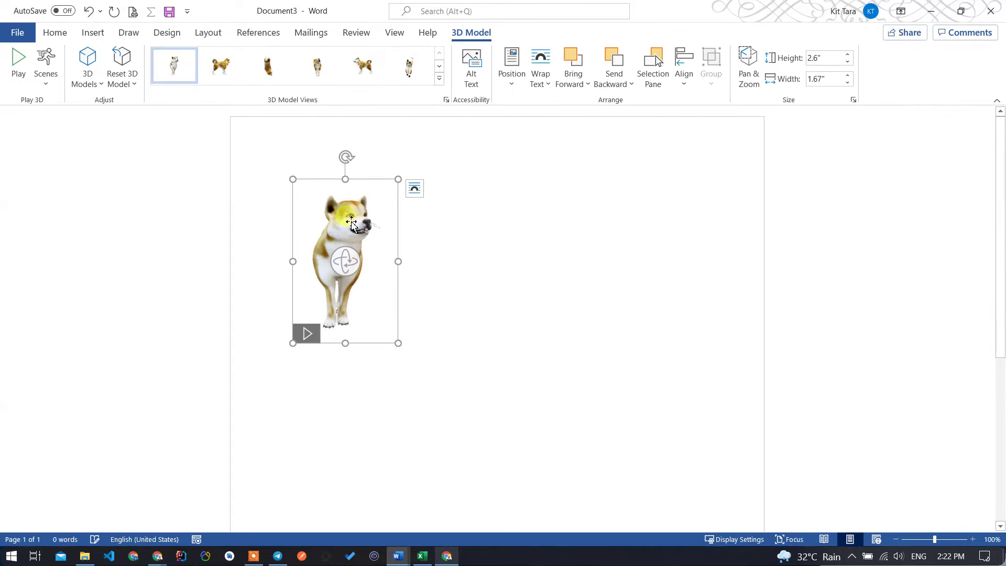
left_click_drag(398, 343, 425, 338)
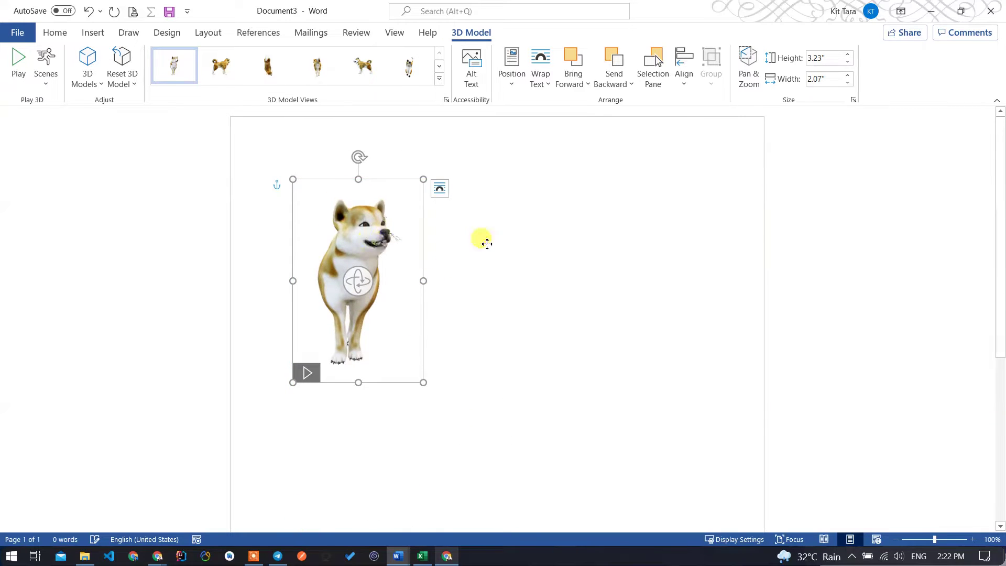
left_click_drag(322, 317, 592, 298)
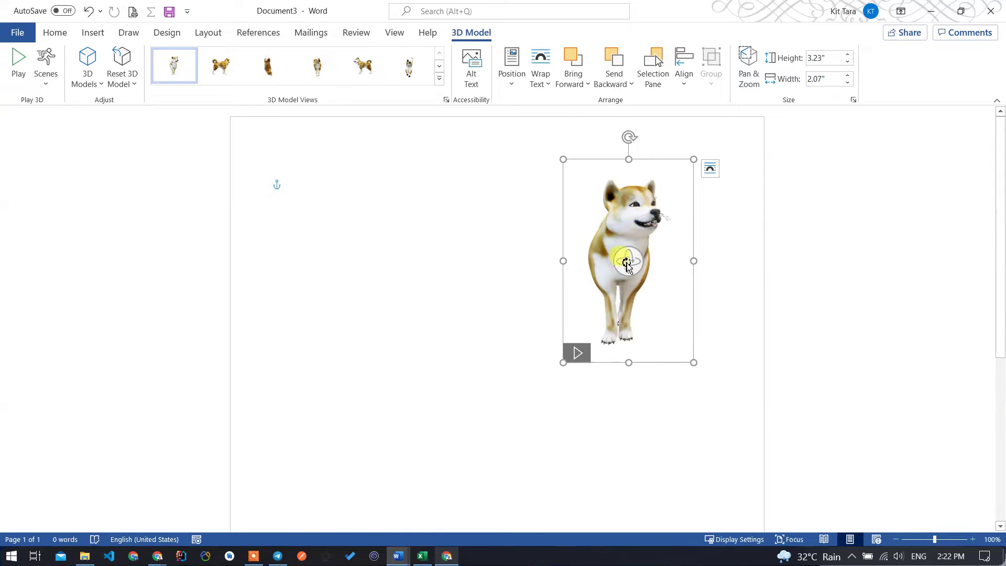
mouse_move(628, 262)
left_mouse_down()
mouse_move(665, 278)
mouse_move(621, 268)
left_mouse_up()
left_click(566, 366)
left_click(425, 427)
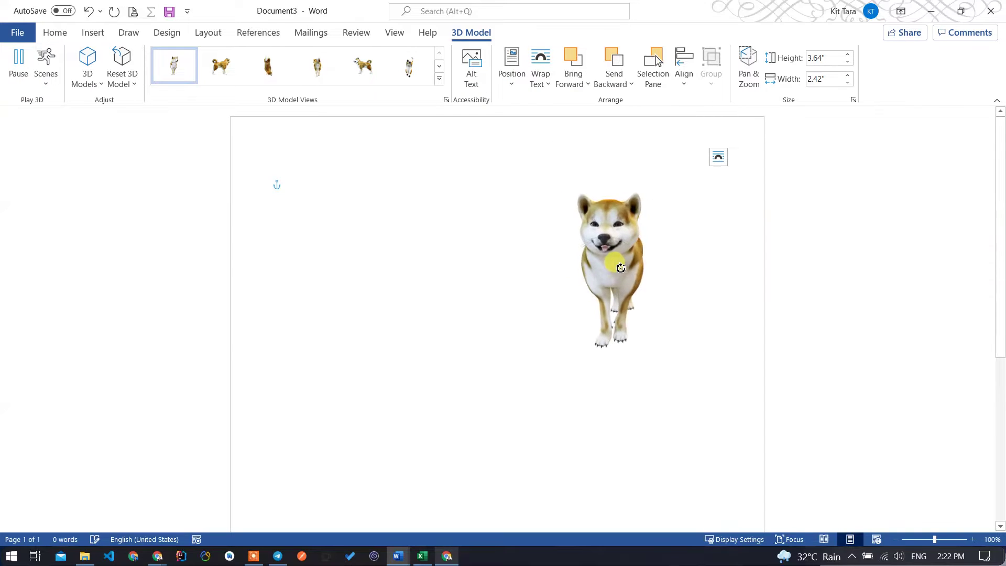
left_click(420, 278)
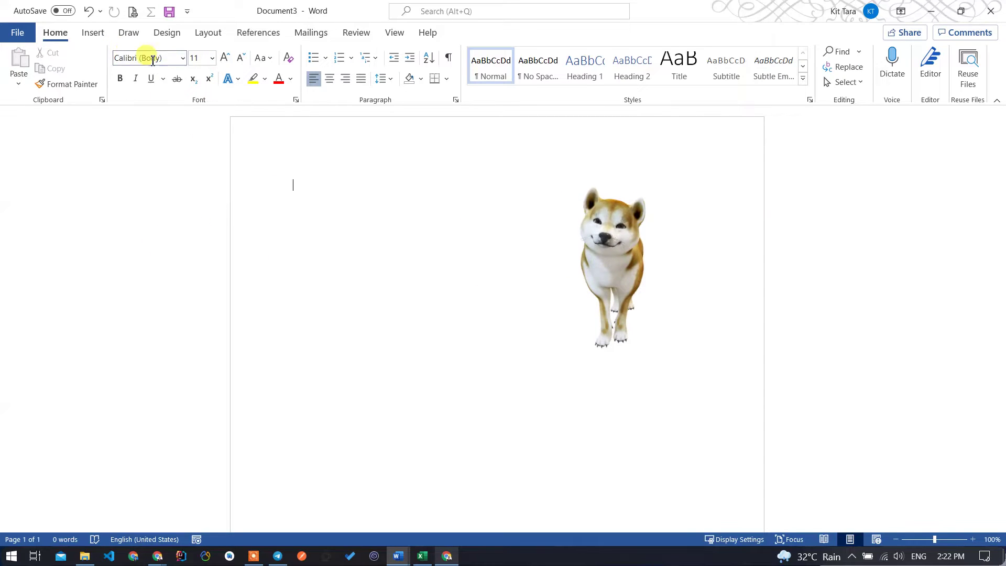
Select the 3D dog model and delete it, leaving the page blank.
left_click(93, 32)
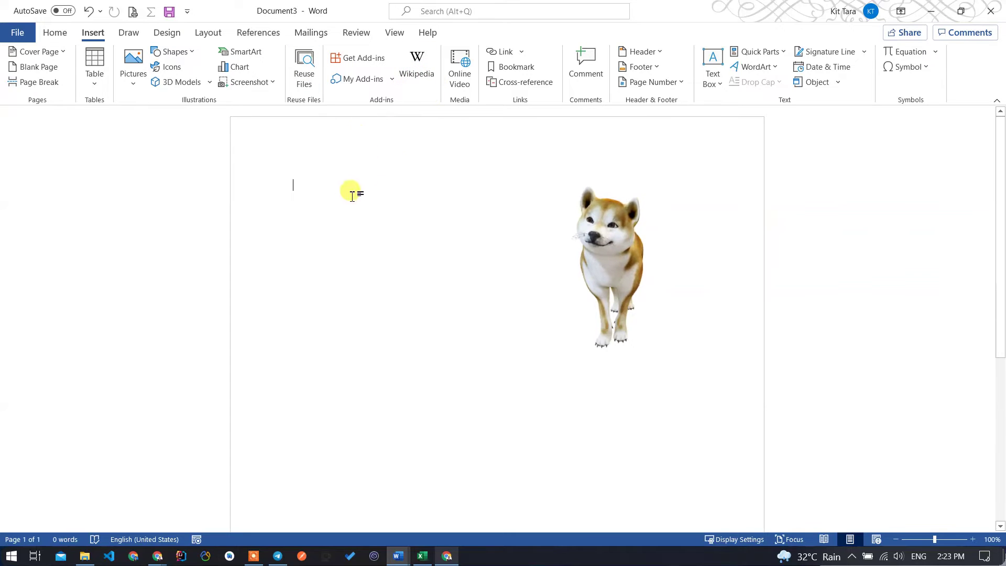
left_click(673, 229)
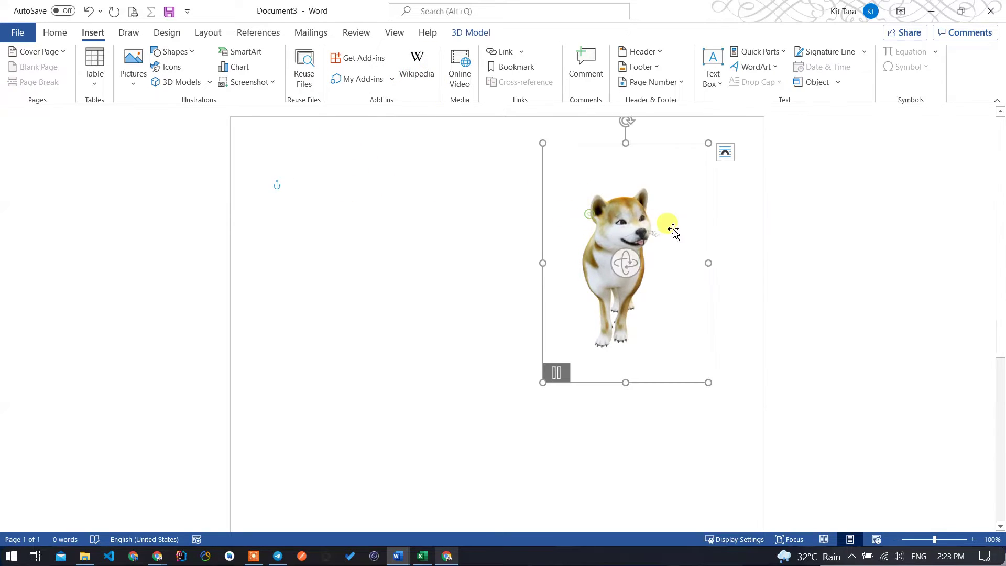
key("Delete")
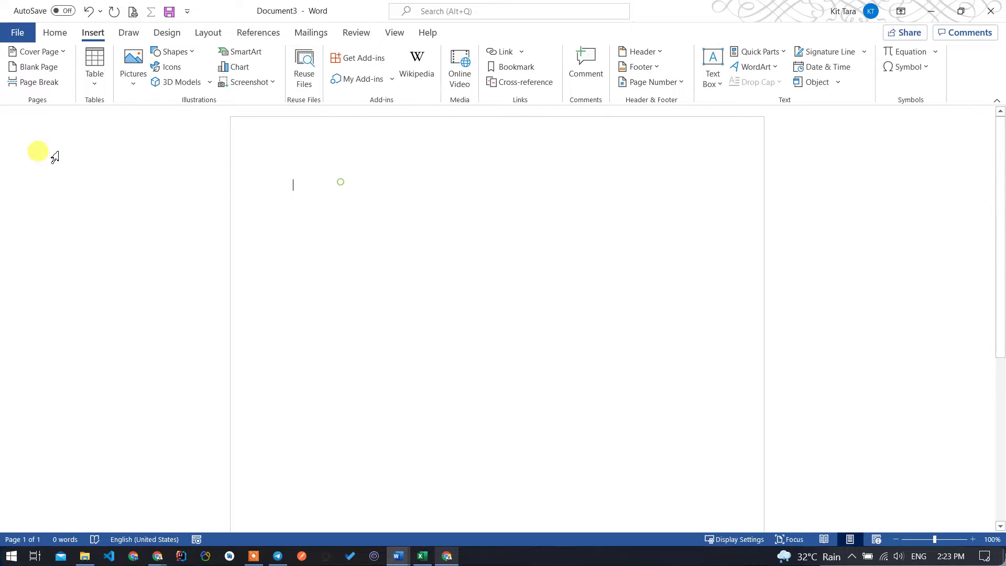
left_click(322, 184)
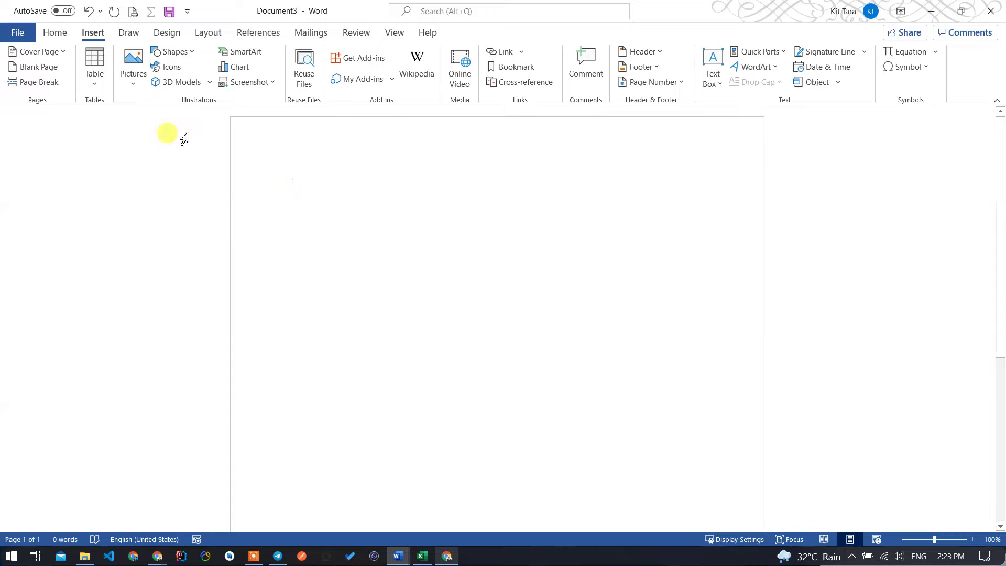
left_click(101, 87)
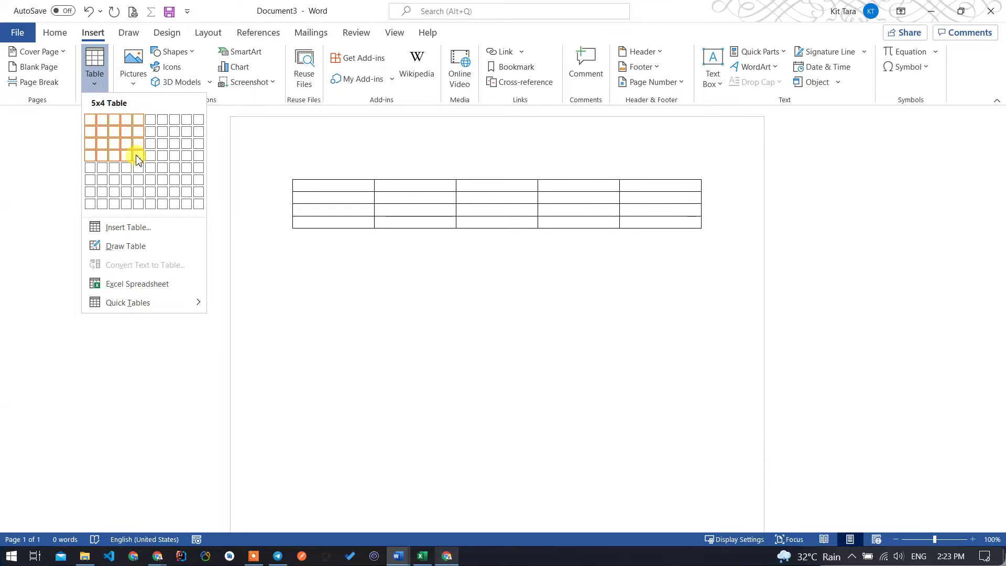
left_click(138, 160)
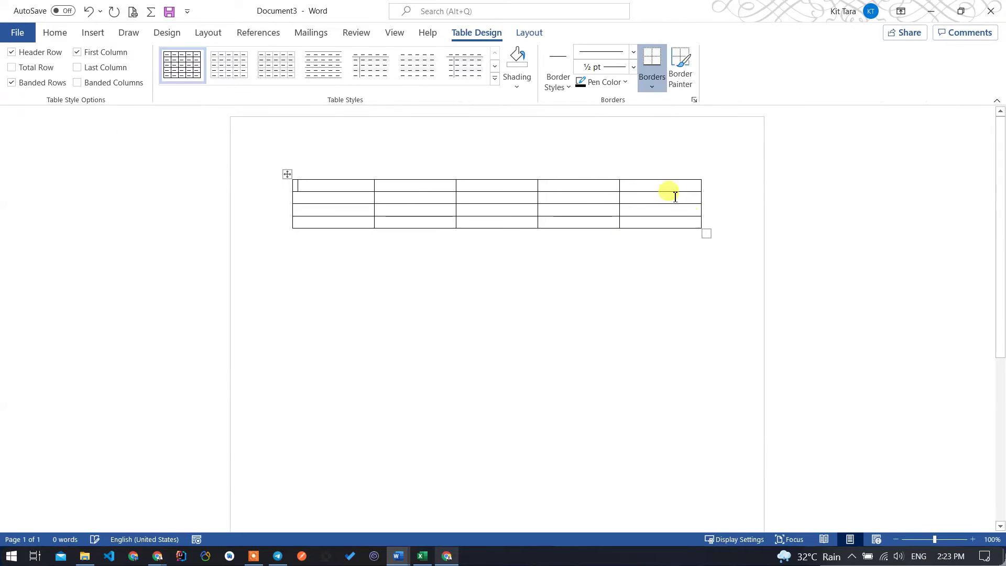
left_click(284, 174)
left_click(328, 199)
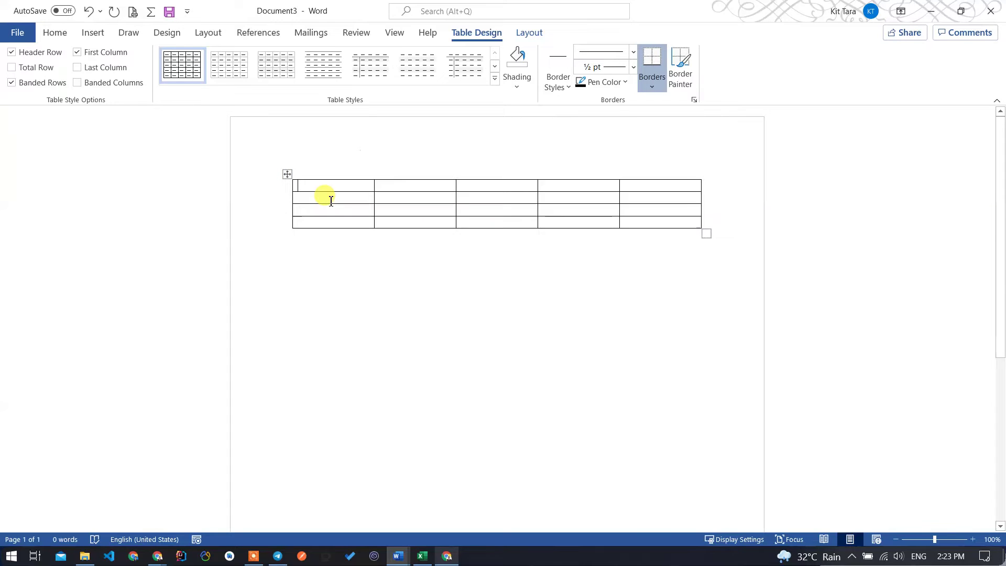
left_click(321, 234)
left_click(204, 171)
left_click(204, 172)
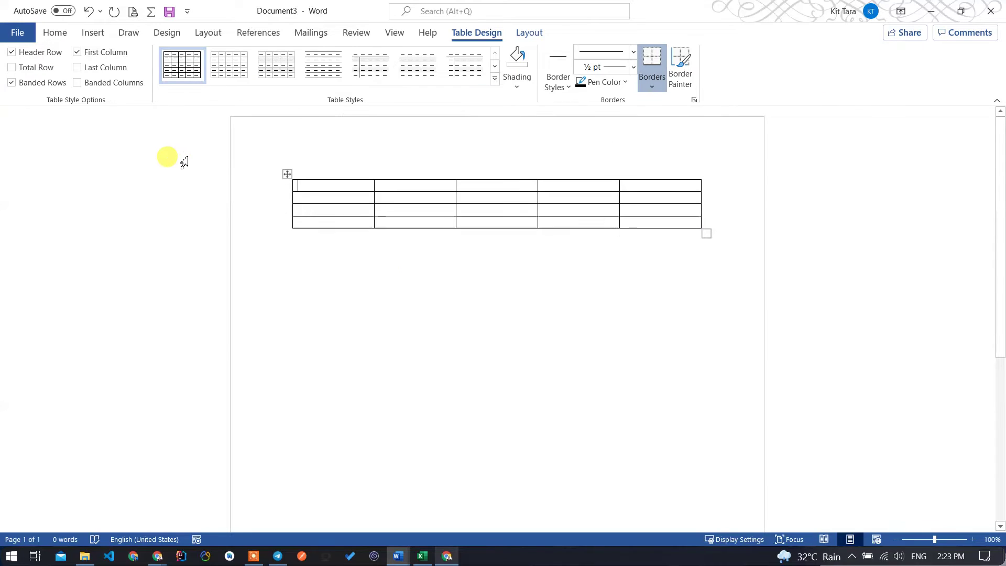
left_click_drag(263, 185, 298, 177)
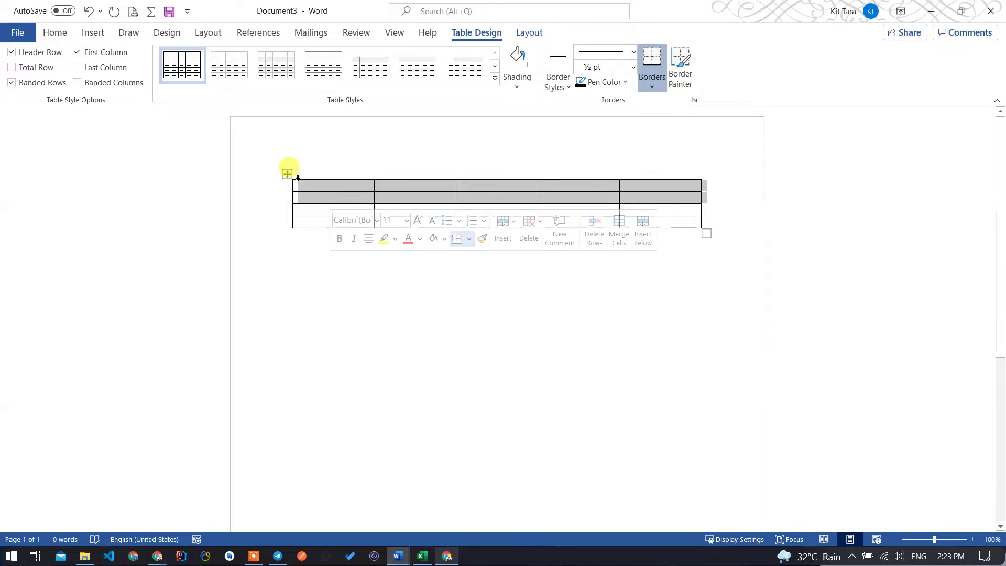
left_click(289, 174)
right_click(289, 173)
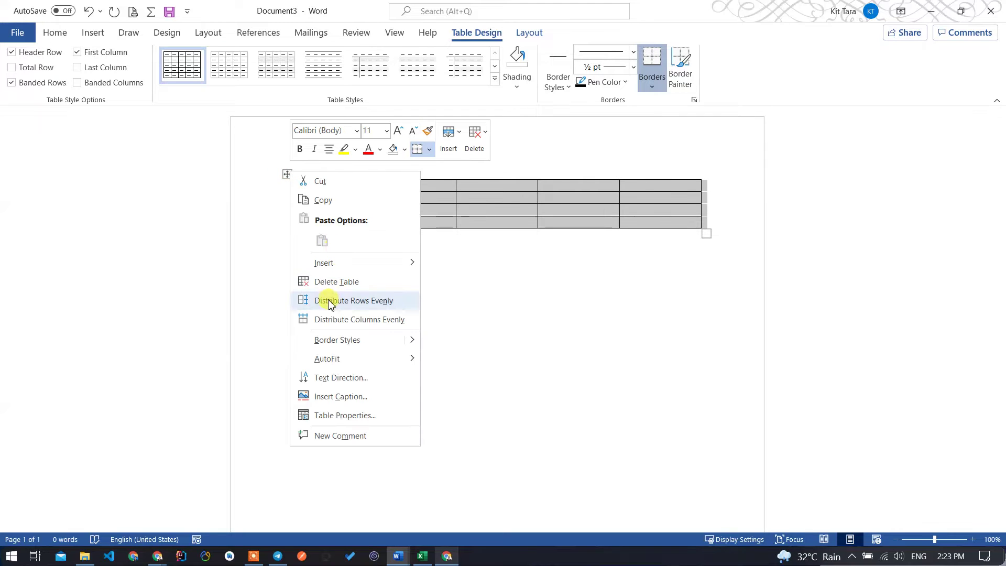
left_click(333, 283)
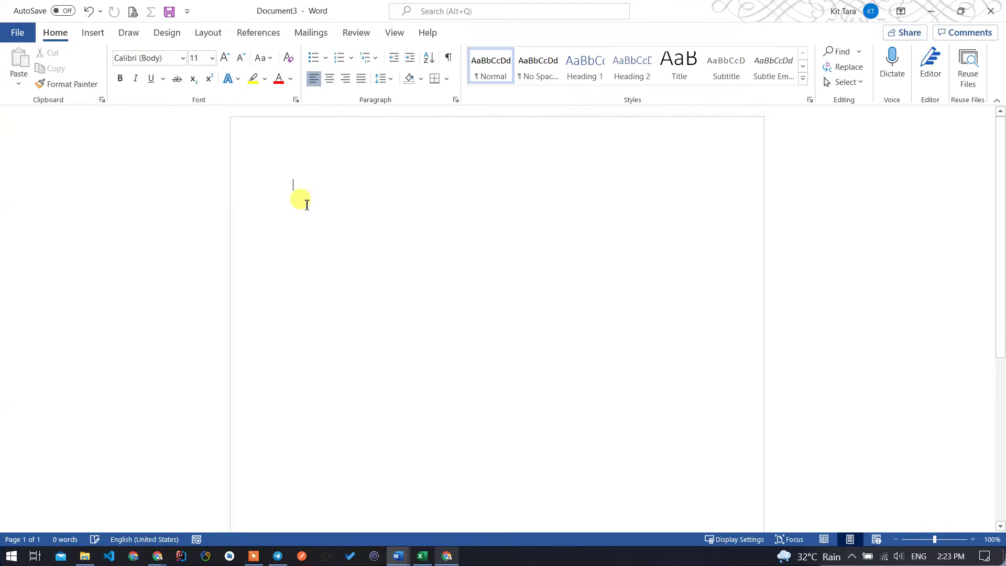
left_click(104, 37)
Insert a 5-column, 3-row table with fixed auto column widths at the top of the page.
left_click(94, 84)
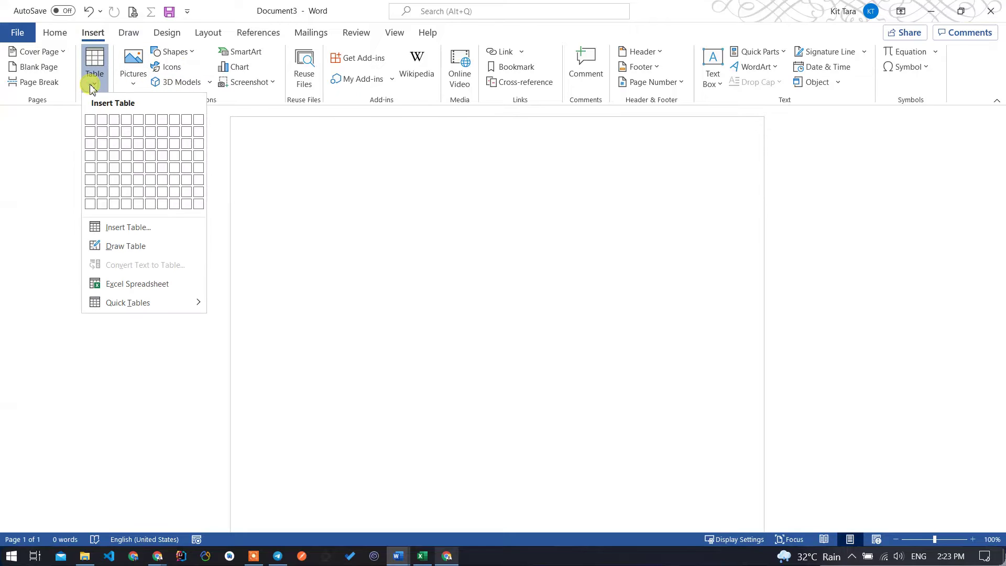
left_click(118, 231)
left_click_drag(479, 183, 477, 221)
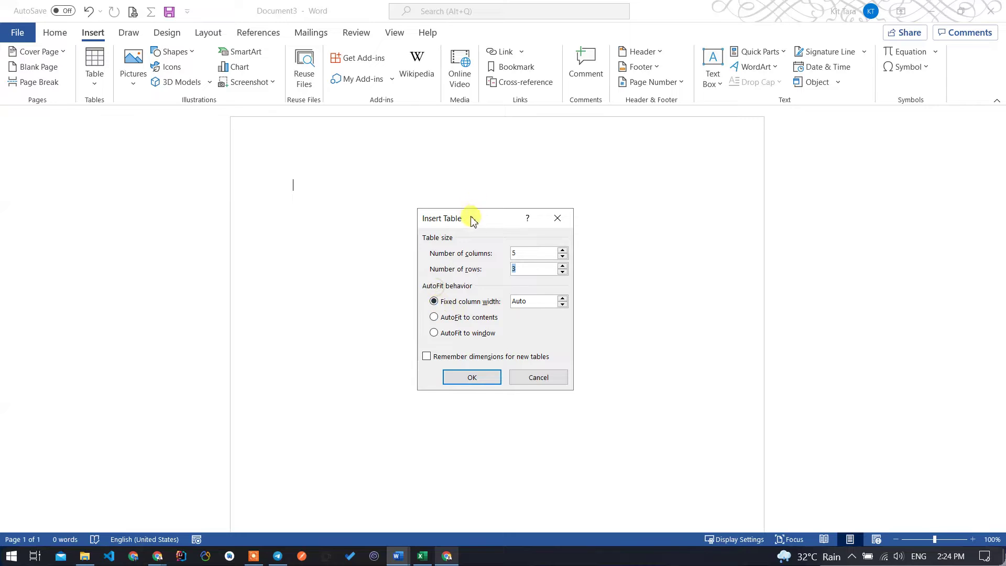
left_click_drag(461, 218, 472, 204)
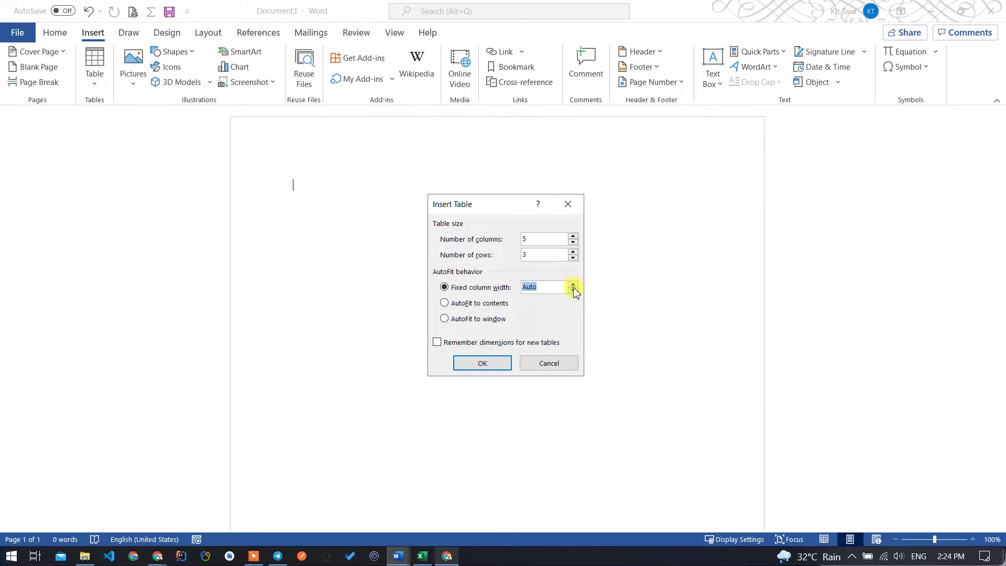
left_click(478, 364)
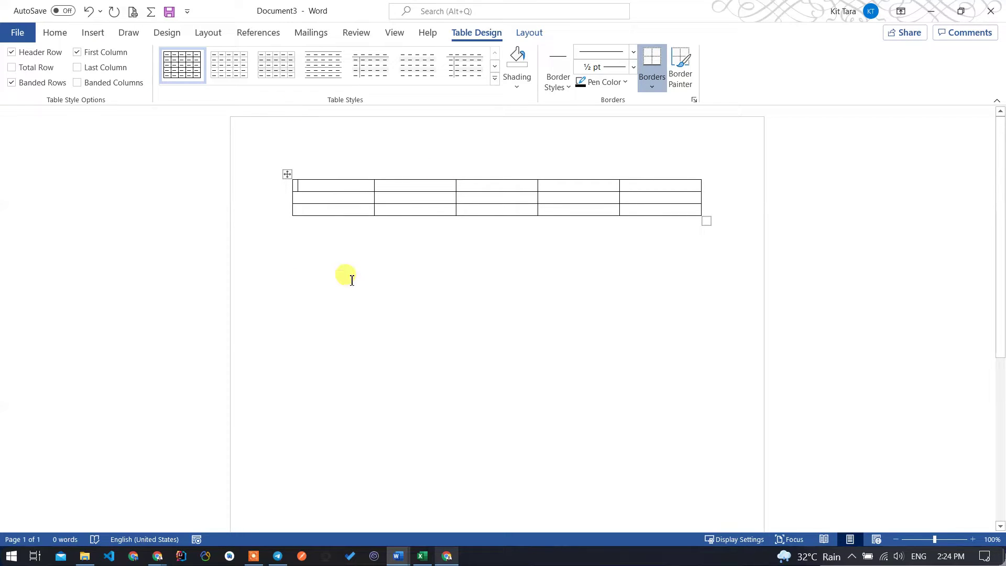
Type random sample text into each of the table's five first-row cells.
type("klsdfjopqwutioueoiugopuadsiopgjo")
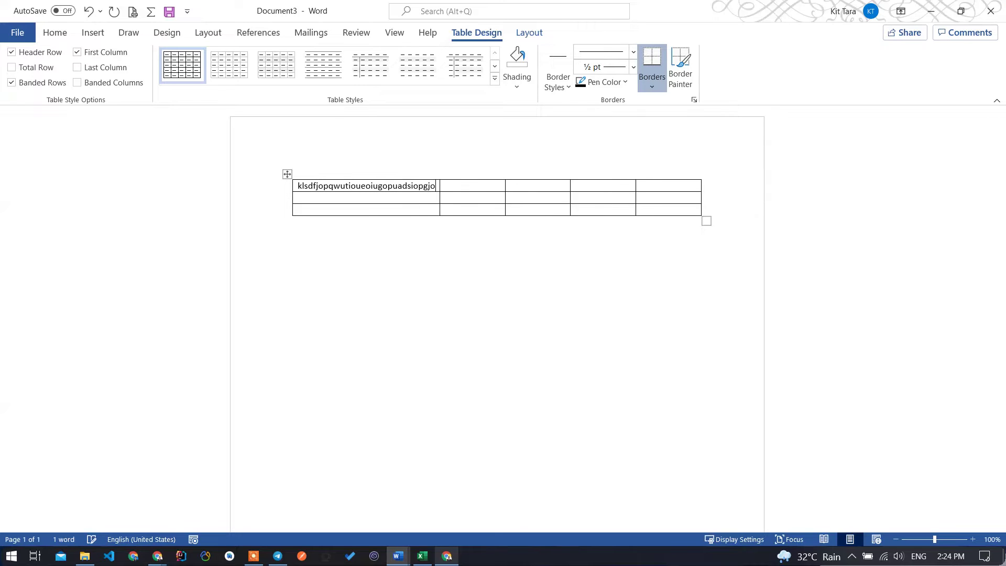
type("gf")
key("Tab")
type("kpasdjgiosj")
key("Tab")
type("ojasdfo")
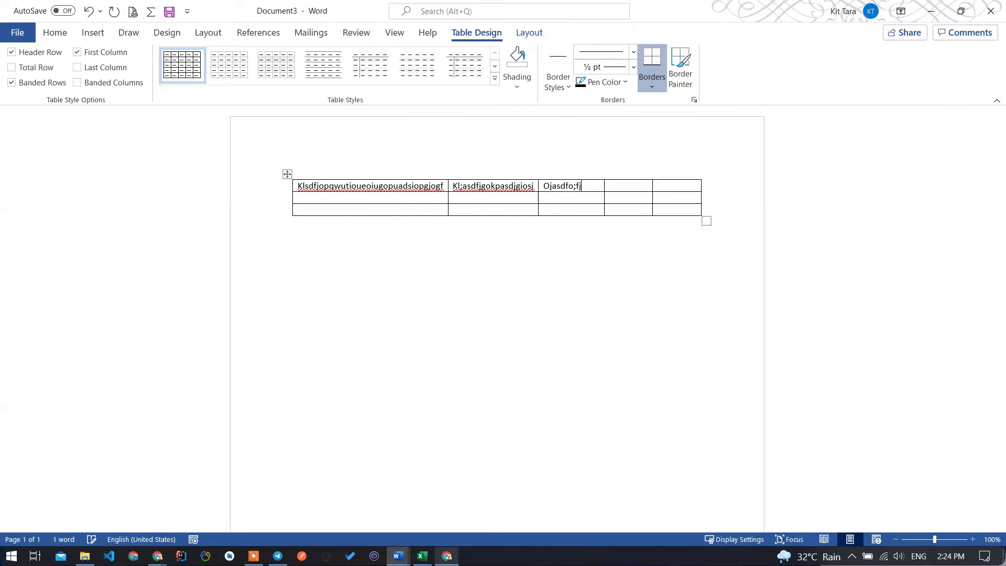
type(";fjasoifjoi")
key("Tab")
type("o;askjdo;fiasjdo;")
key("Tab")
type("io;jasdio;dfjio;")
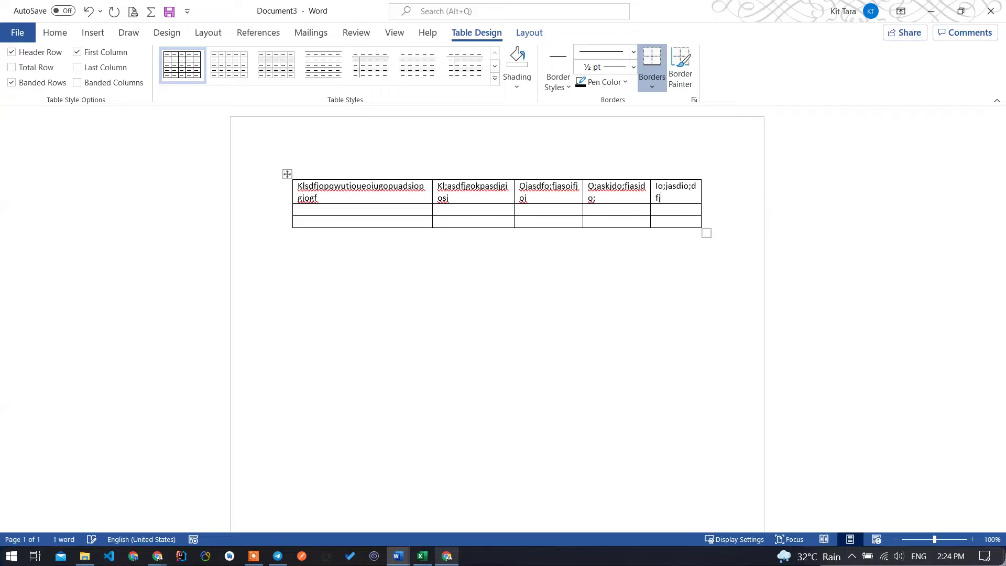
type("asjfioasdj")
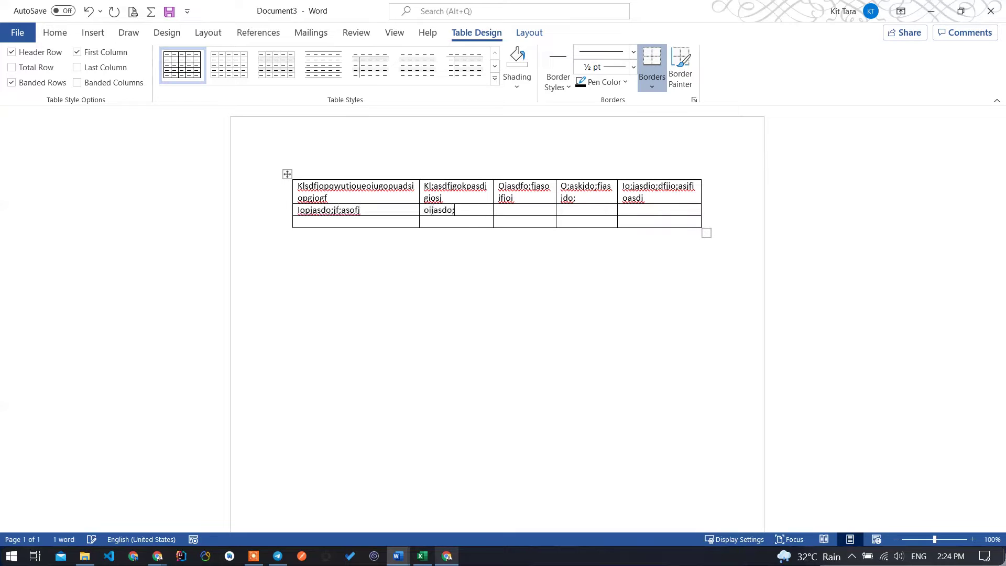
type("fj asfdas f as fasdd")
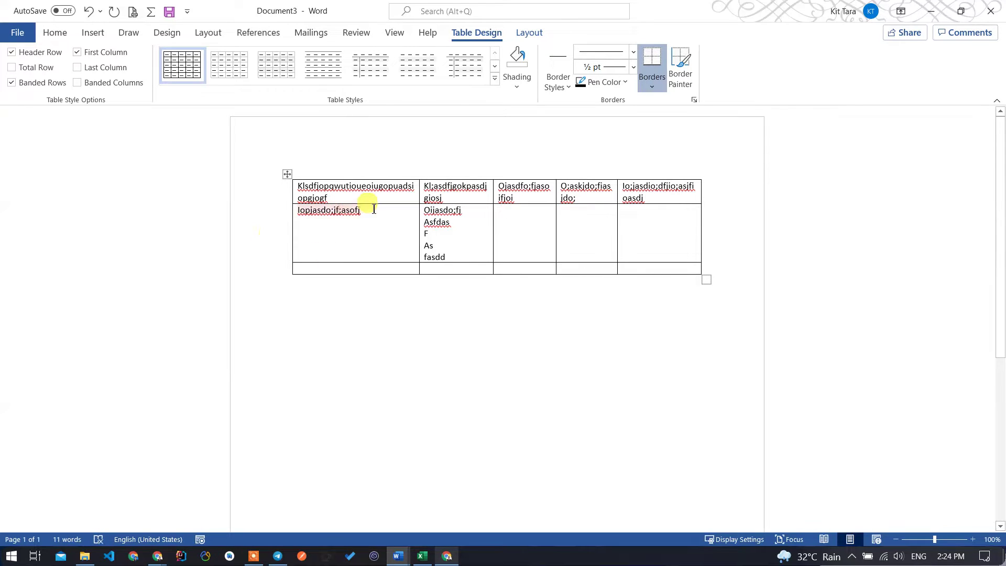
Delete the extra 'as', 'fasdd' and 'f' lines from the fifth cell.
left_click(459, 257)
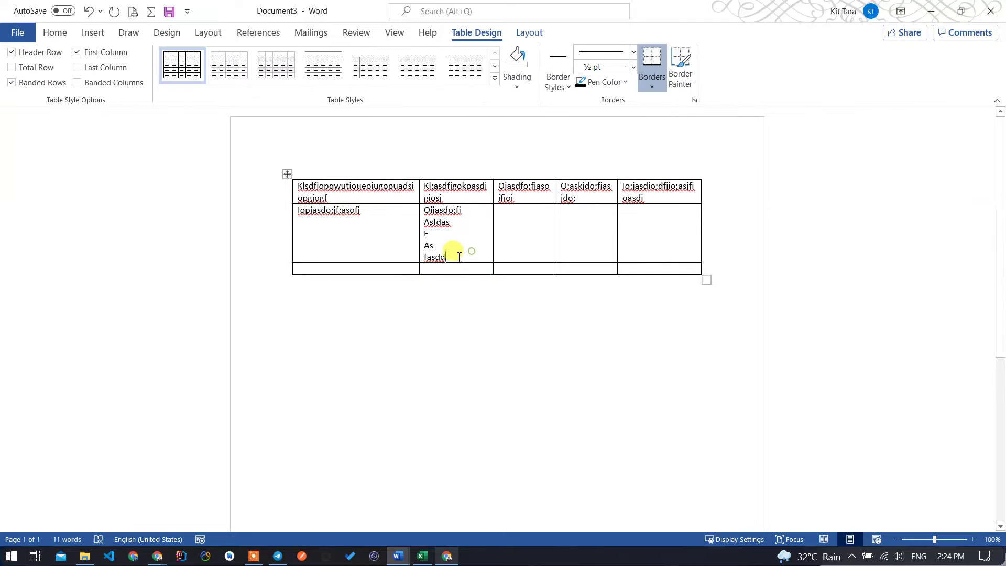
left_click_drag(459, 257, 423, 245)
key("BackSpace")
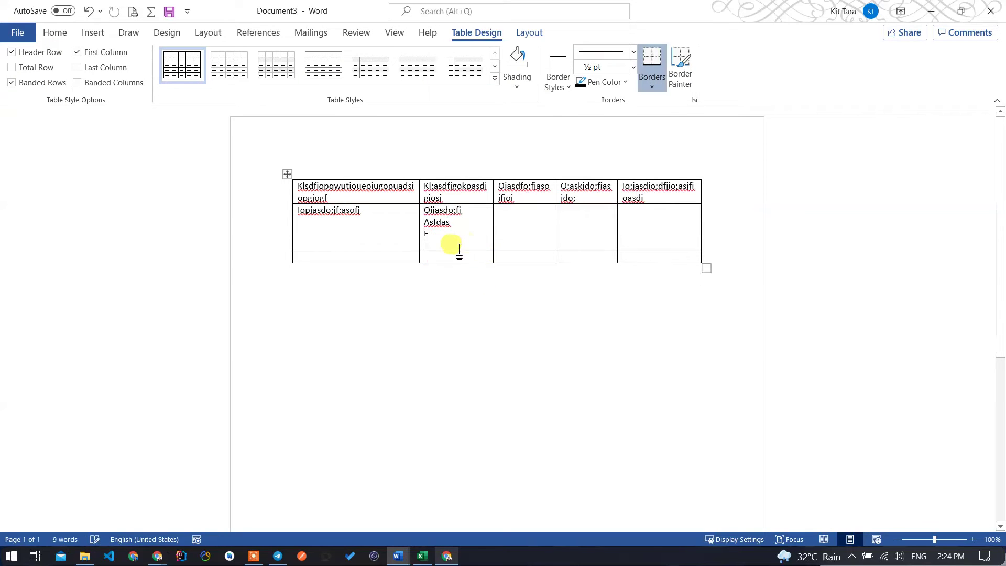
key("BackSpace")
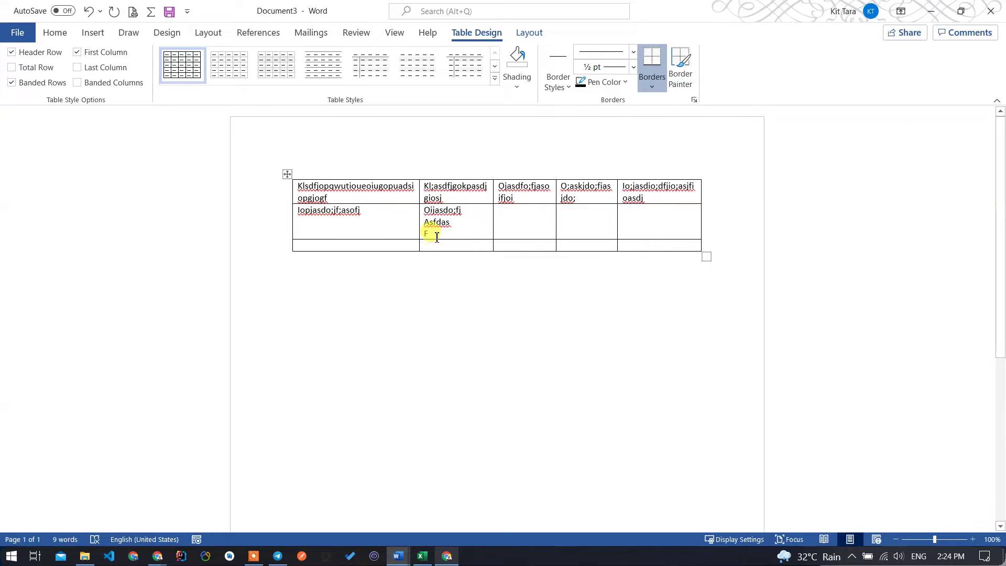
left_click_drag(456, 228, 424, 234)
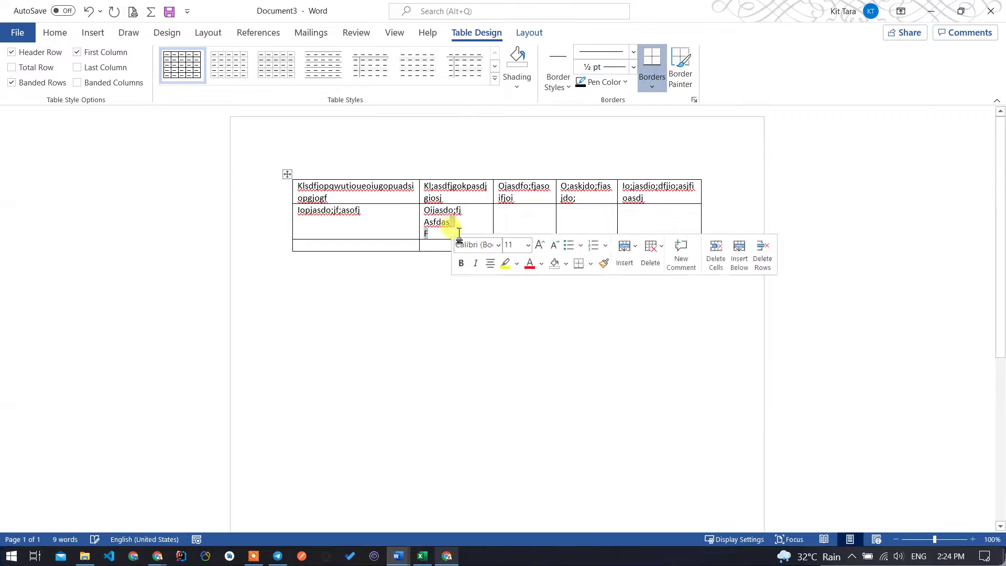
key("BackSpace")
key("BackSpace")
key("BackSpace")
key("BackSpace")
key("BackSpace")
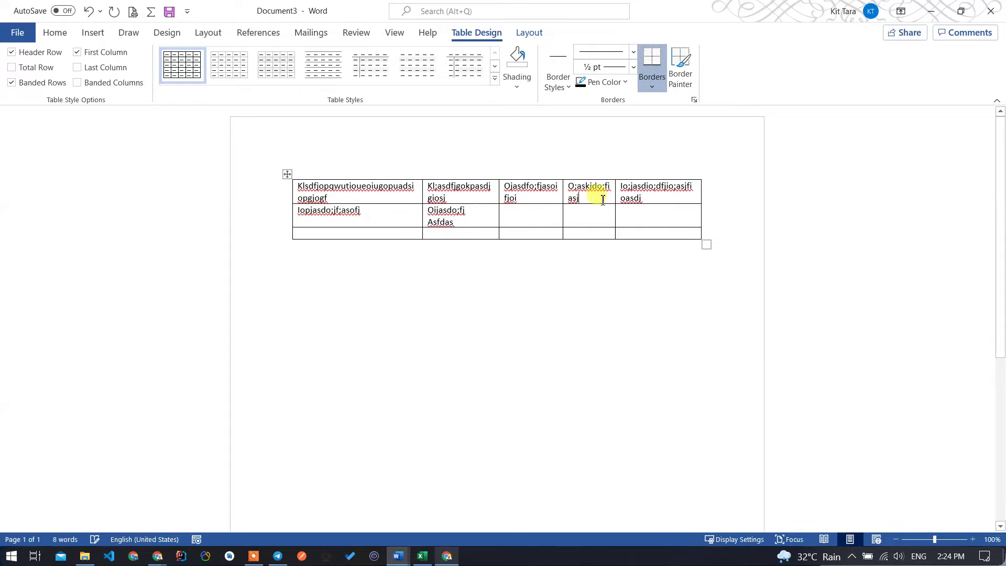
Select and deselect the table, leaving the cursor in the empty paragraph below it.
left_click(287, 174)
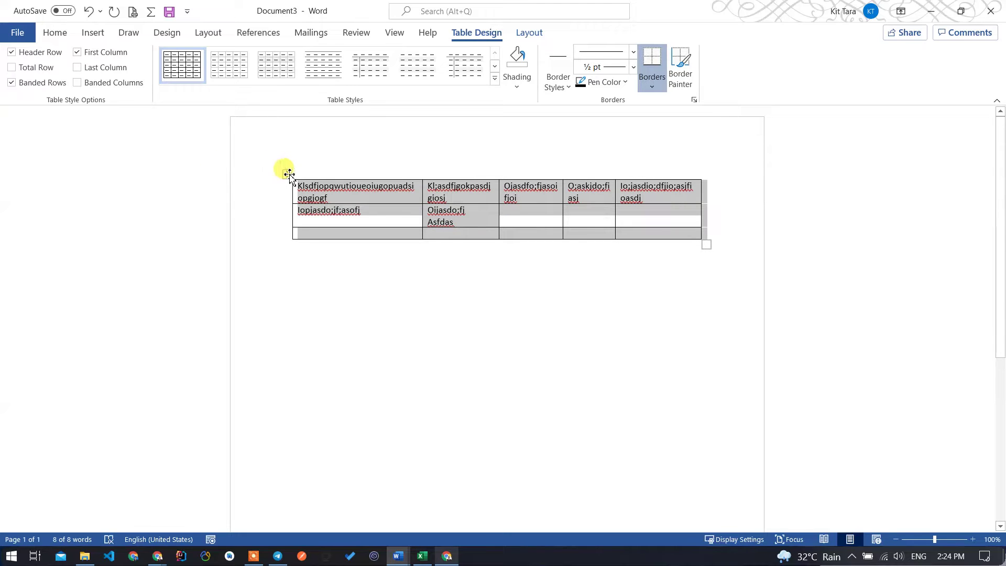
left_click(590, 282)
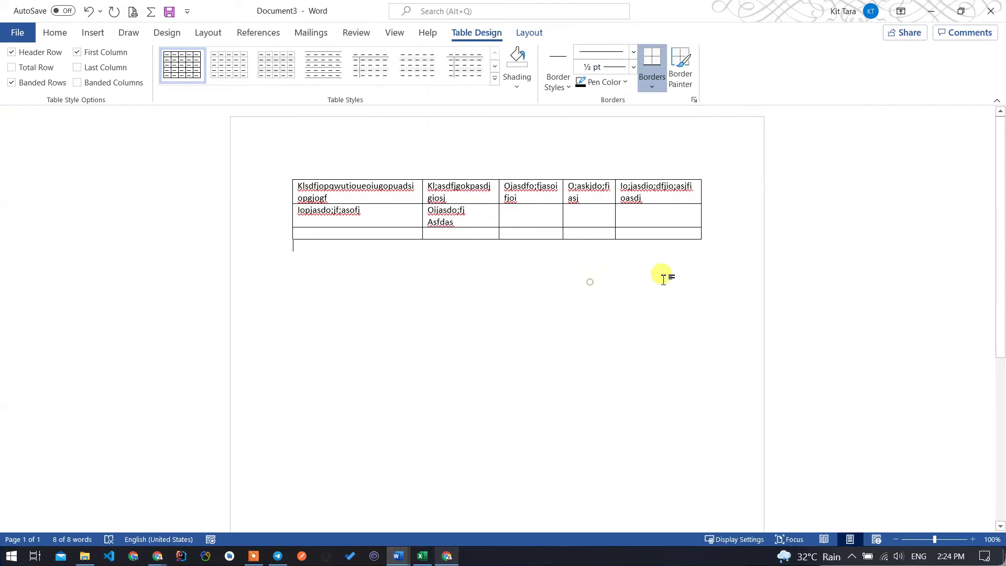
left_click_drag(289, 244, 265, 185)
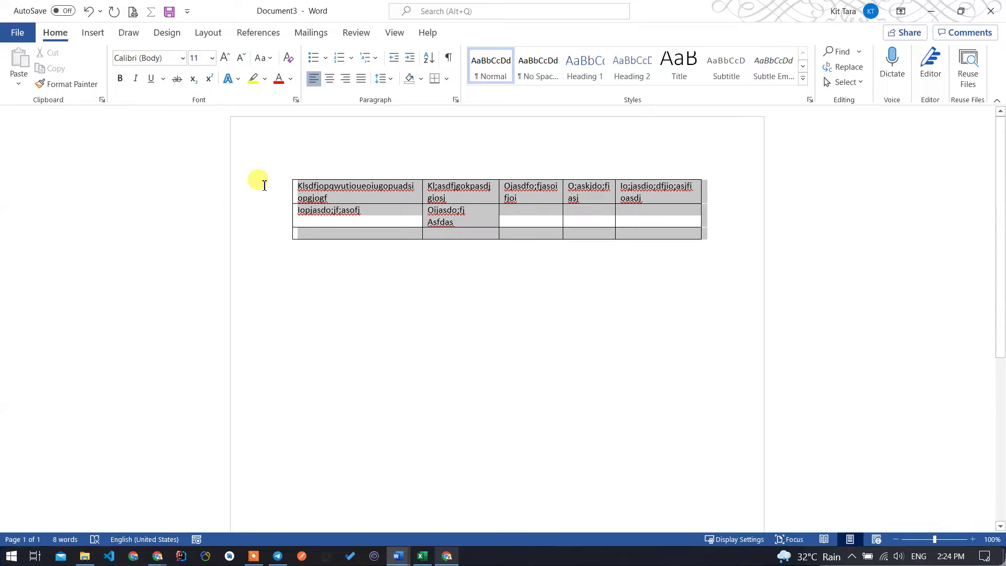
left_click(300, 261)
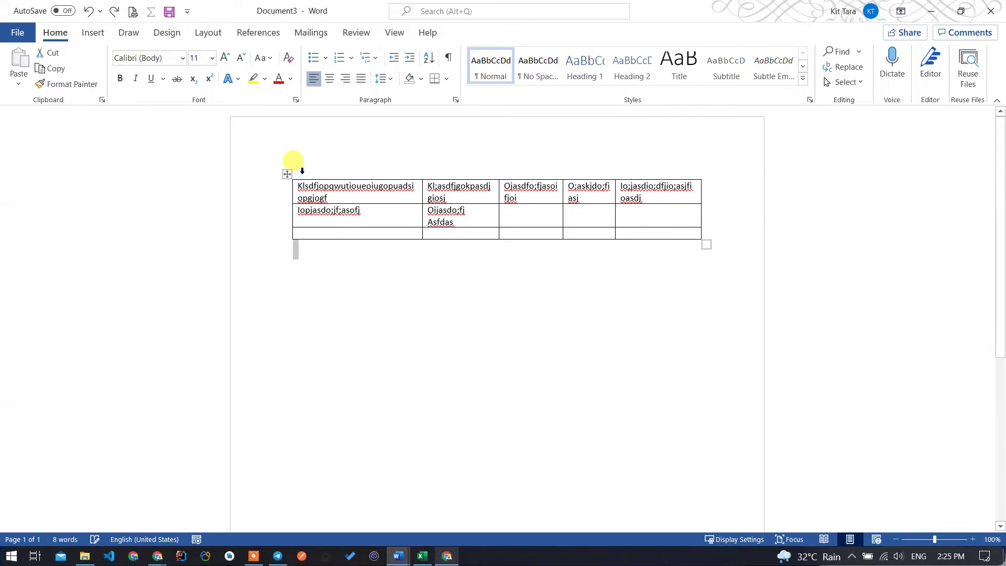
left_click_drag(298, 265, 305, 270)
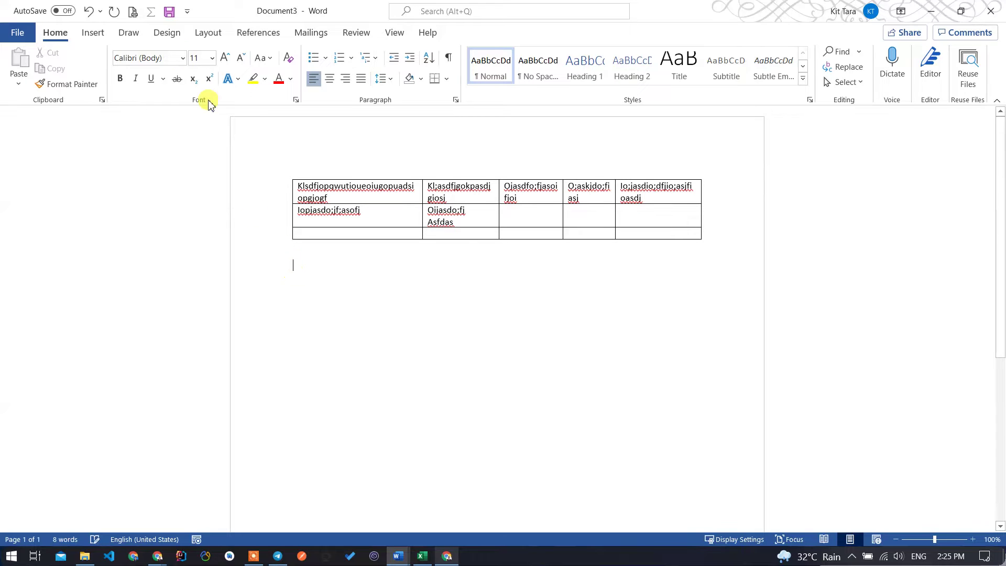
left_click(94, 33)
Insert a 5-column, 2-row table with AutoFit to contents and type 'Monday' in its first cell.
left_click(100, 84)
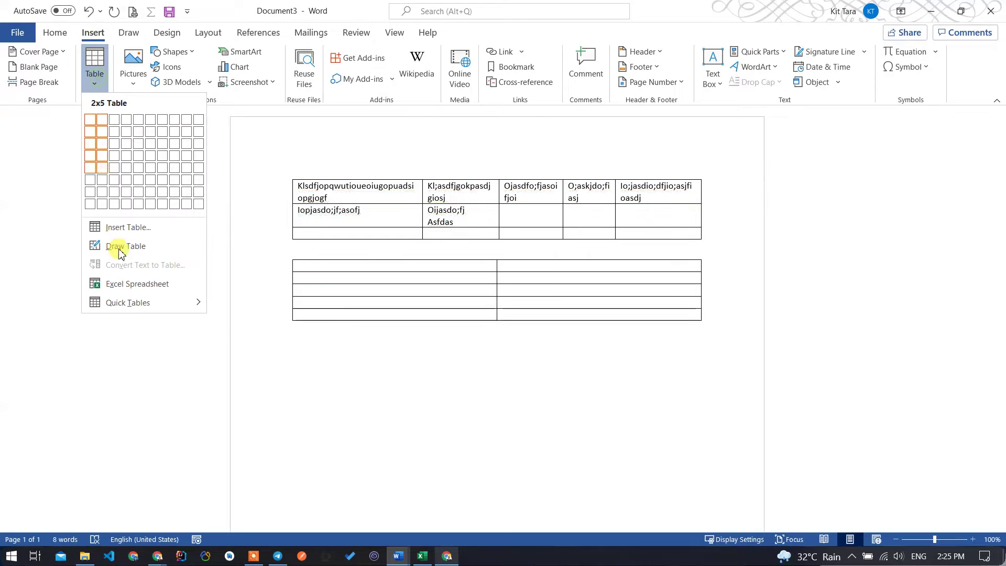
left_click(125, 229)
left_click(459, 311)
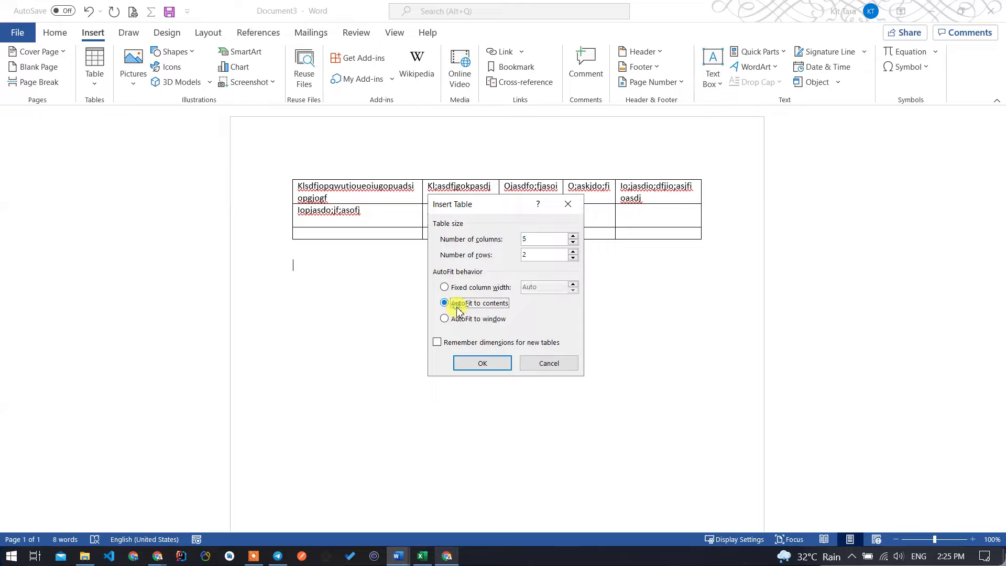
left_click(482, 363)
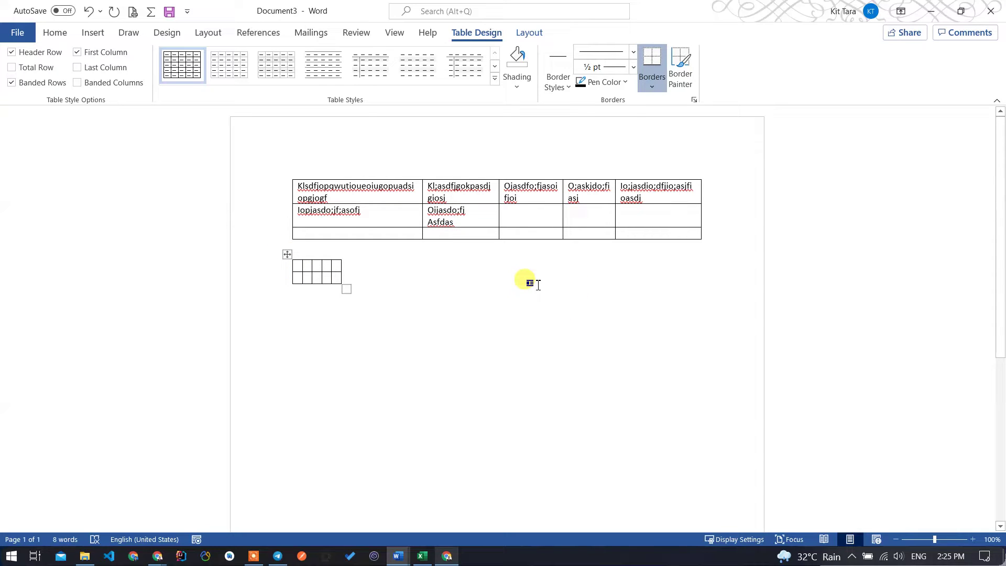
type("M")
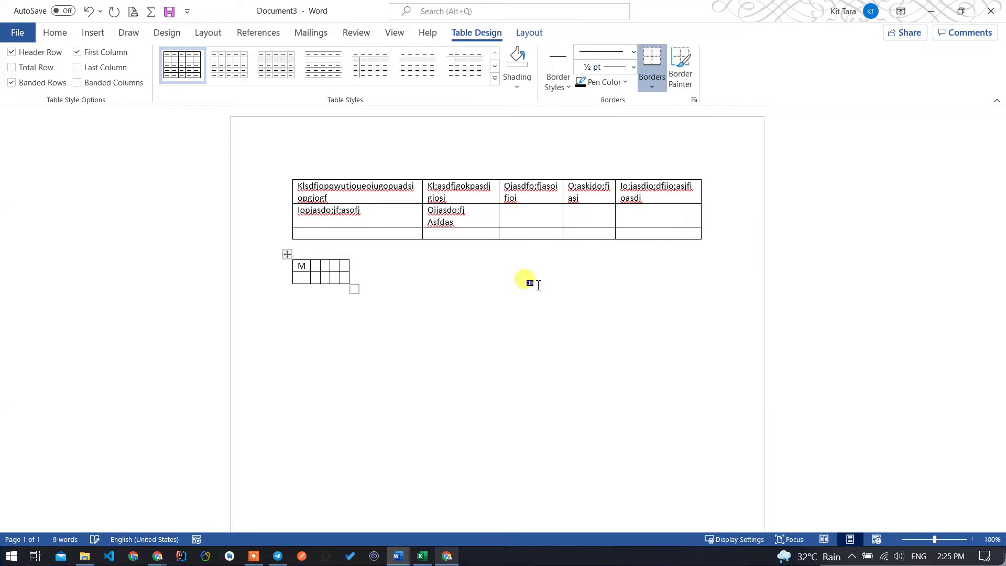
type("onday")
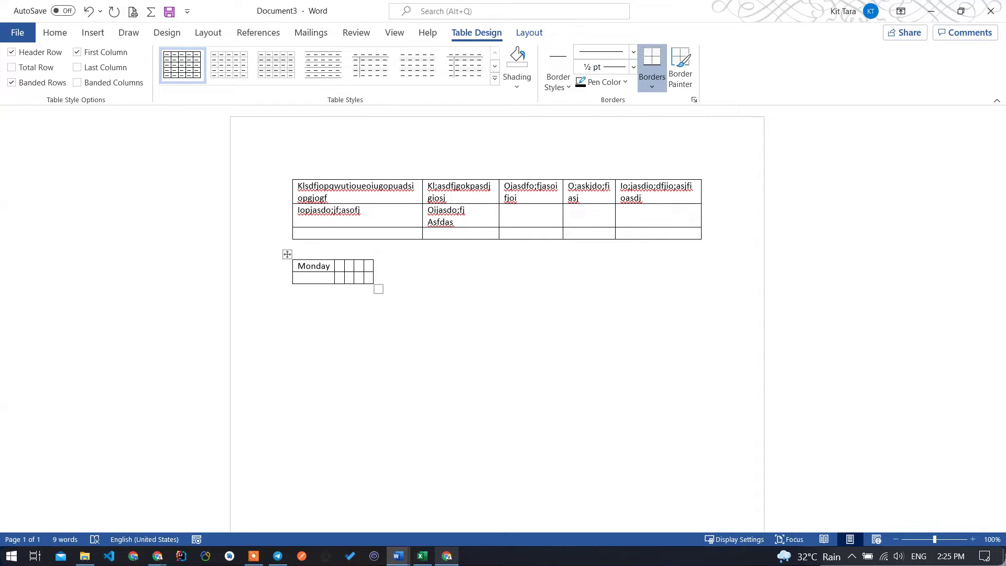
type("d")
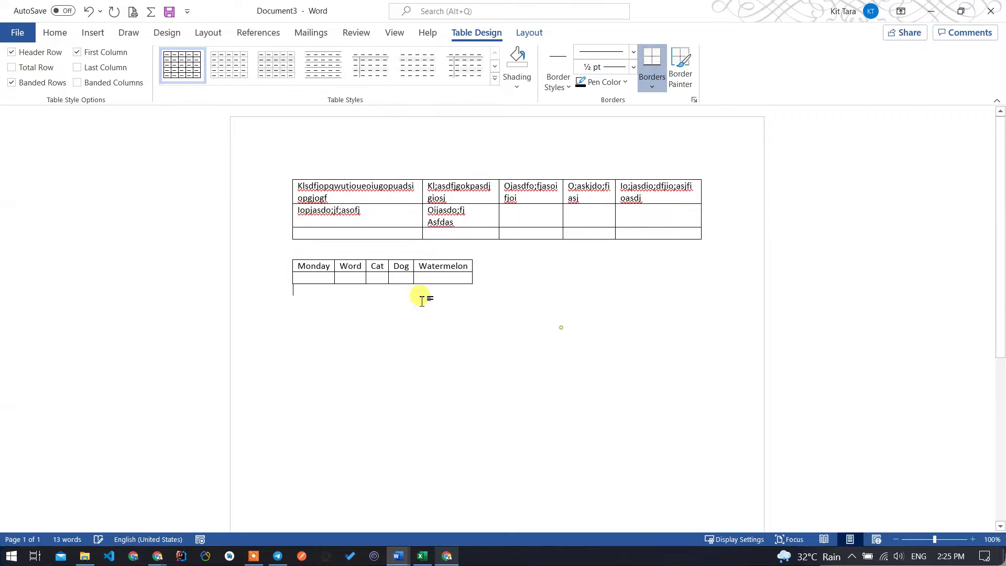
left_click(458, 271)
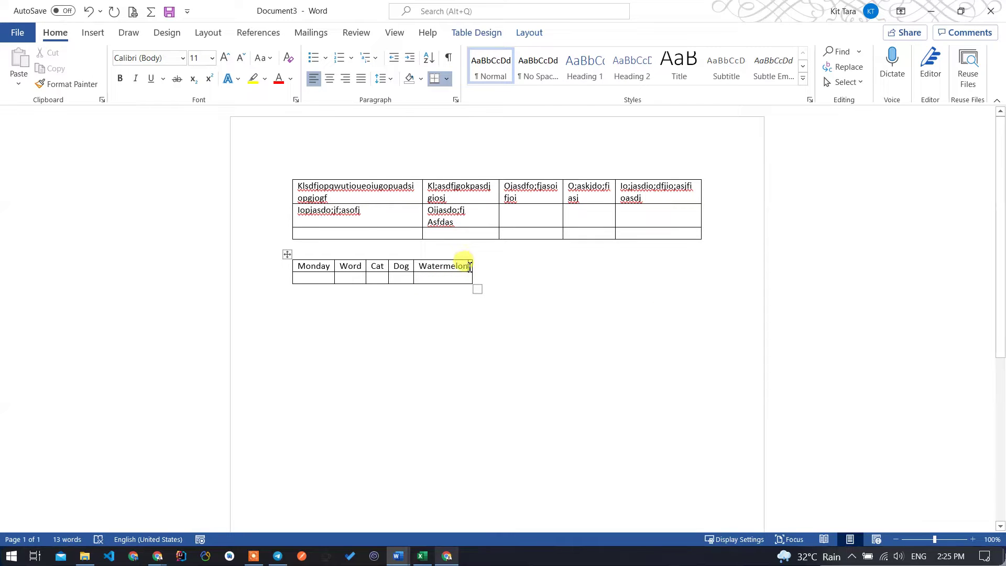
Widen the second table's last column, undoing an accidental red text colour.
left_click(343, 288)
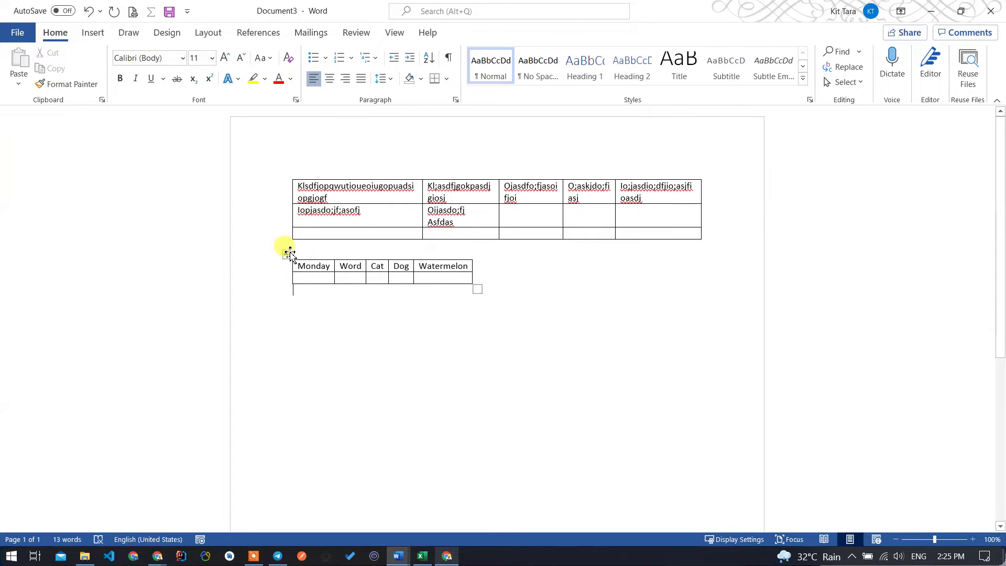
left_click(290, 254)
left_click_drag(473, 267, 536, 263)
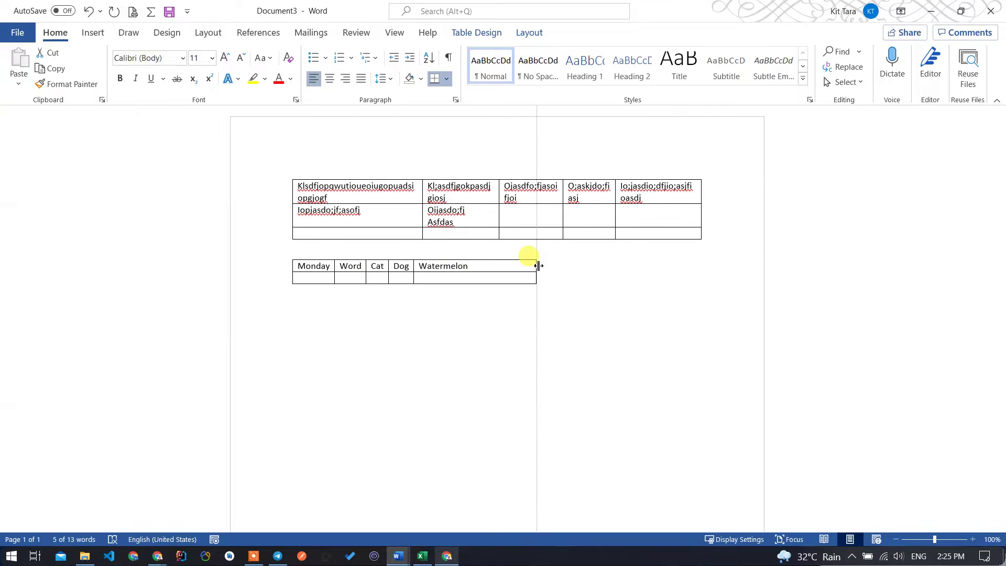
left_click(433, 266)
left_click(406, 304)
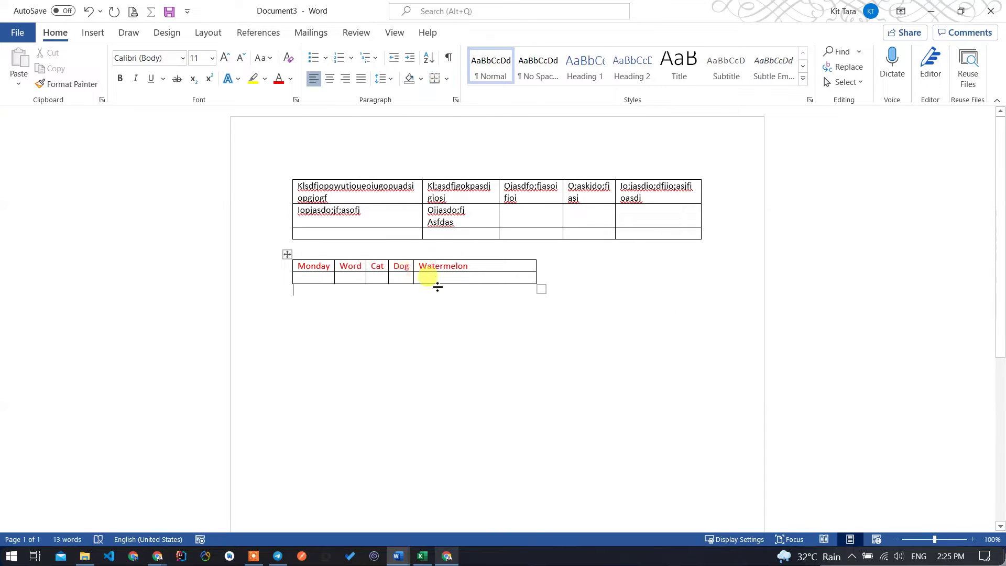
key("ctrl+z")
Append the filler text 'asfasfasfsafdsfdsfsddfdsfdfdf' after Watermelon in the last cell.
left_click(425, 266)
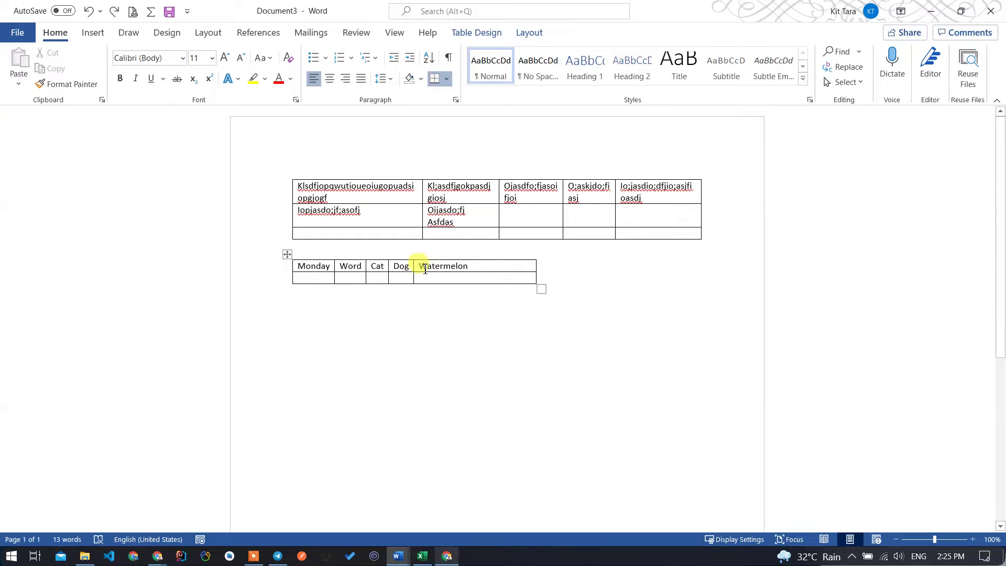
left_click(478, 267)
type("safdf")
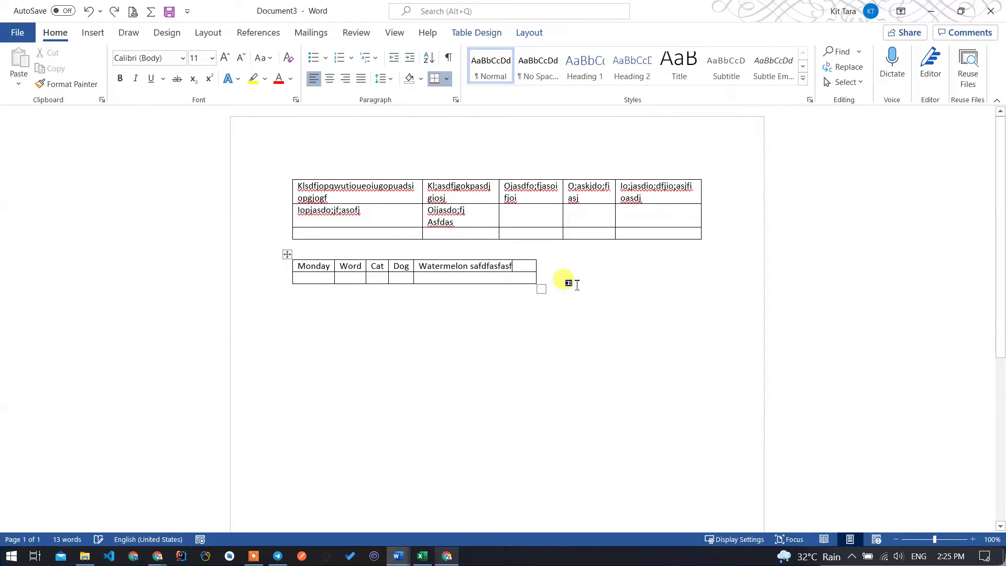
type("asfasfasfsafdsfdsfsd")
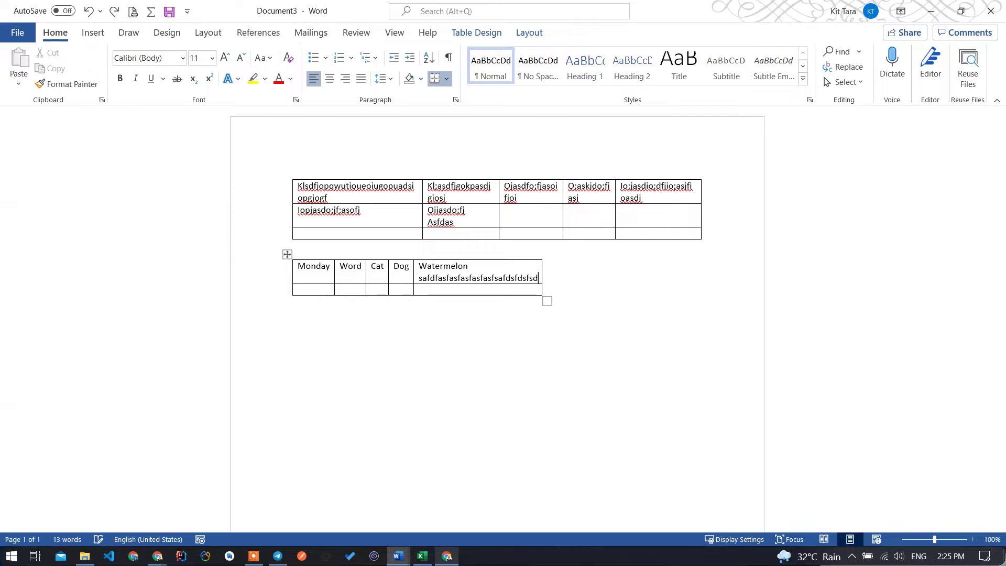
type("dfdsfdfdf")
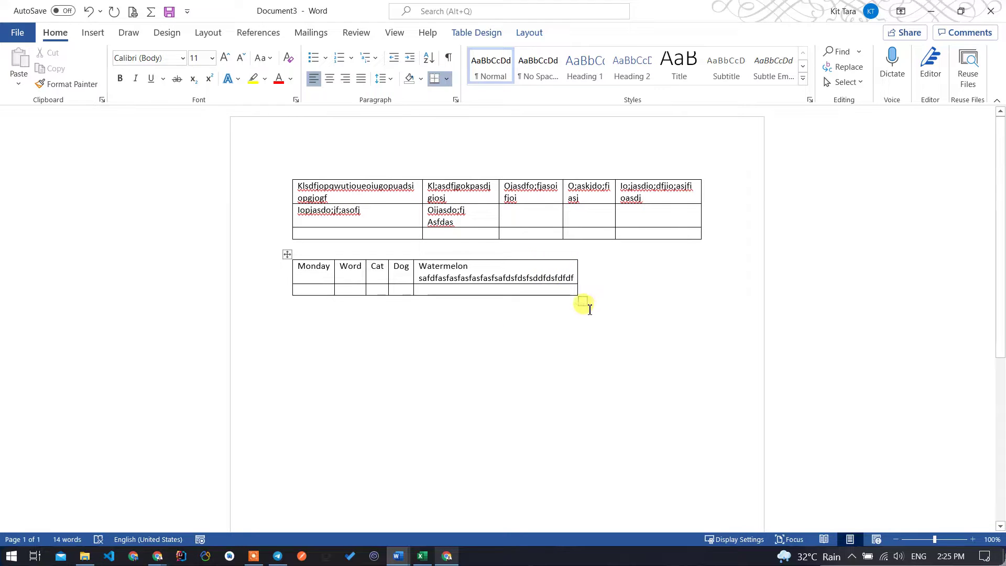
Enlarge the second table with its resize handle and shorten its first row.
mouse_move(583, 300)
left_mouse_down()
mouse_move(596, 326)
mouse_move(607, 320)
left_mouse_up()
left_click(701, 329)
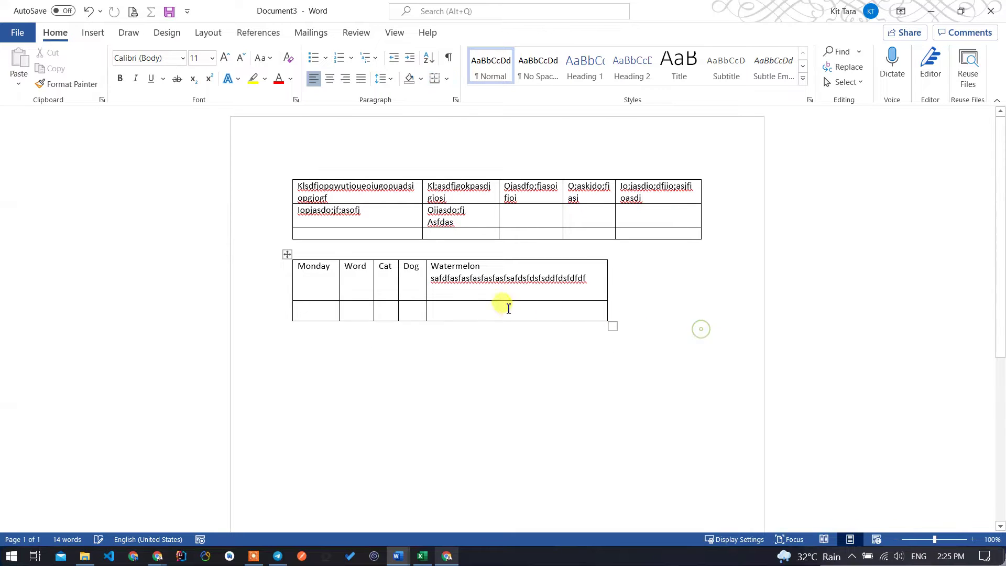
left_click_drag(512, 300, 518, 286)
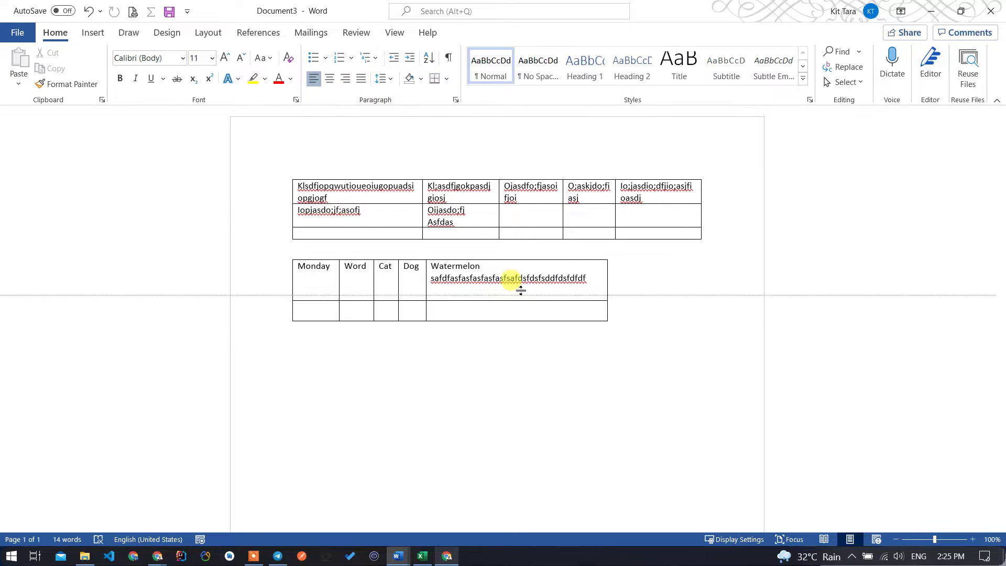
left_click(332, 291)
left_click(287, 254)
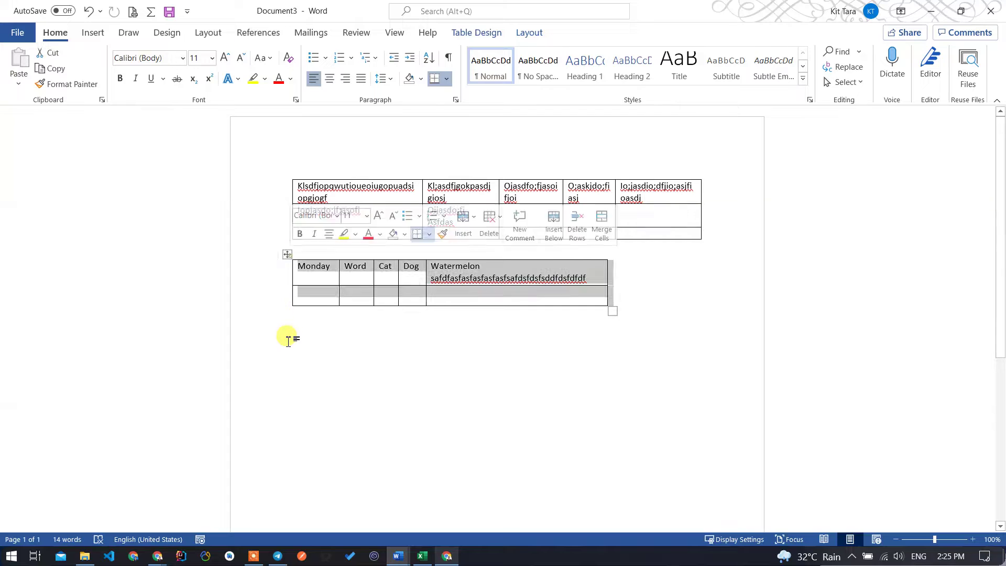
left_click(290, 344)
Insert a 5x2 table set to AutoFit to window beneath the second table.
left_click(93, 33)
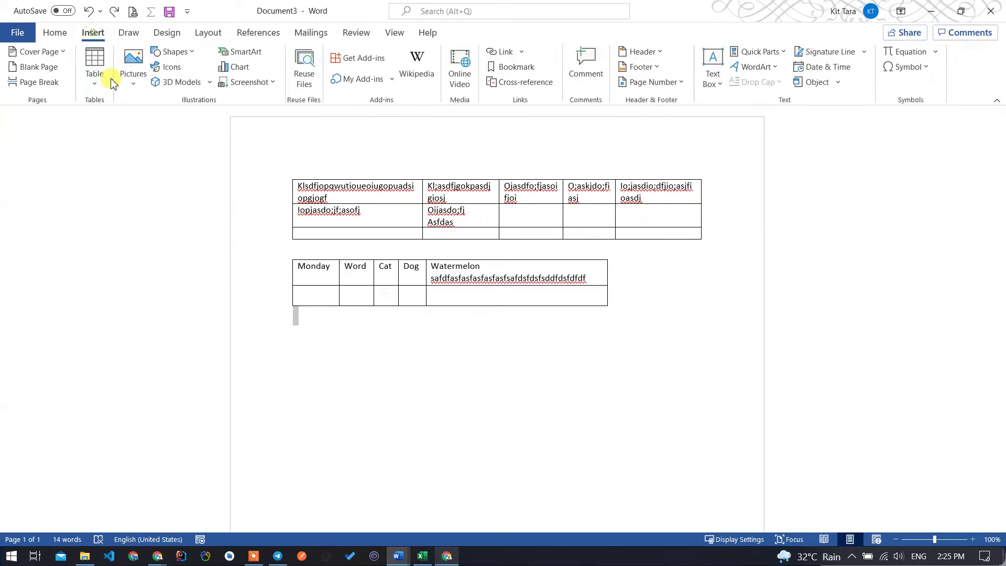
left_click(97, 76)
left_click(134, 227)
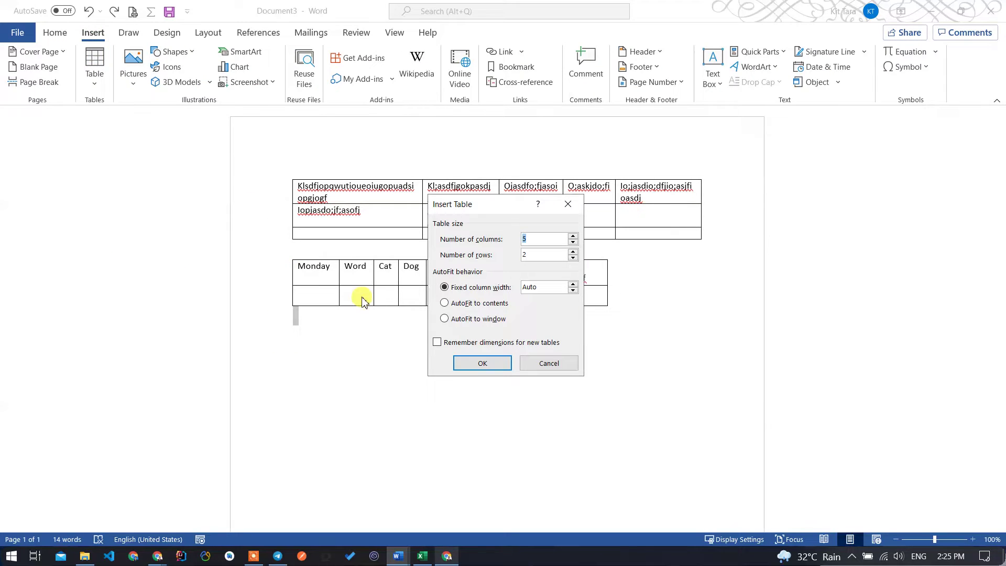
left_click(468, 320)
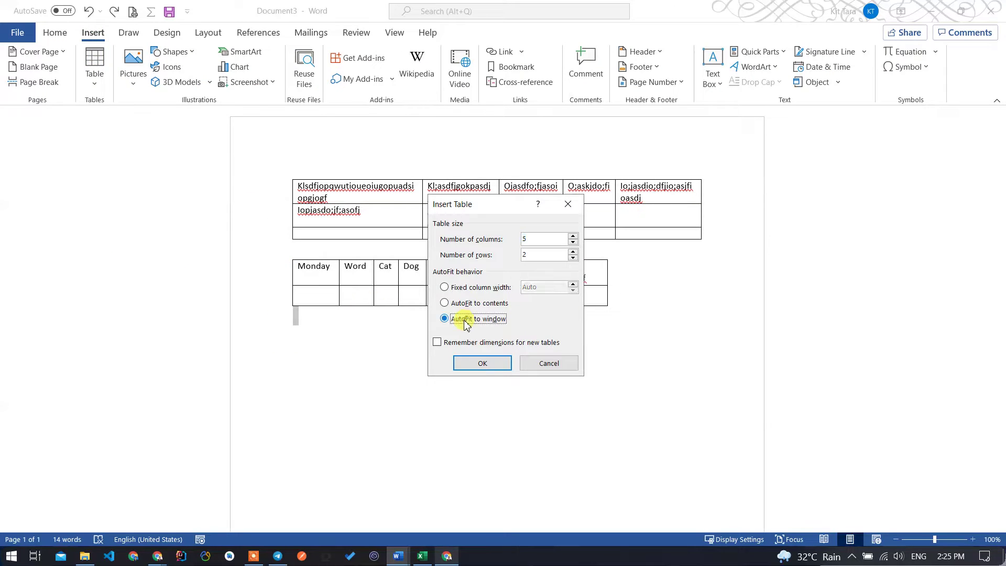
left_click(483, 363)
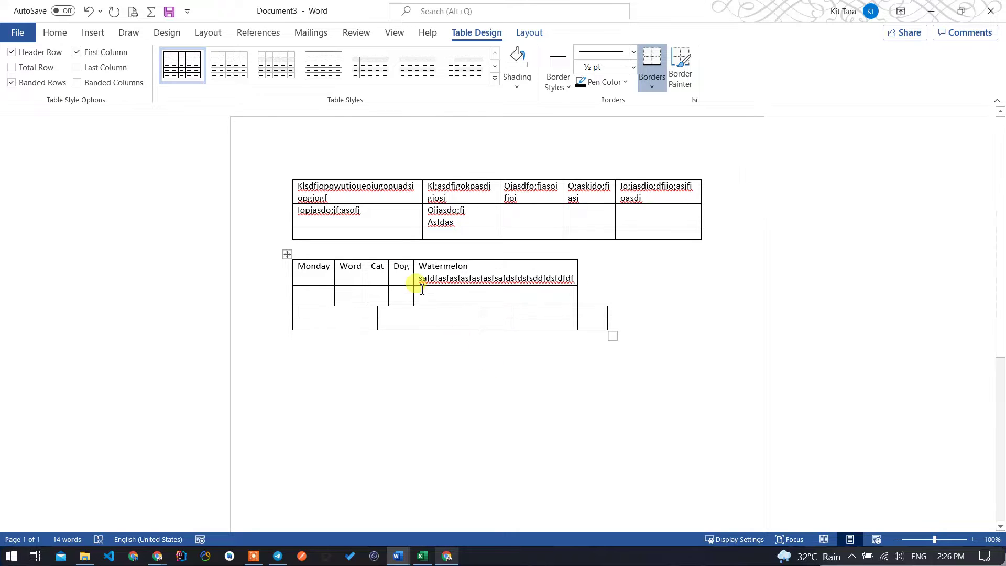
left_click(396, 377)
Insert another page-width 5x2 table lower on the page and place the caret in its first cell.
double_click(325, 376)
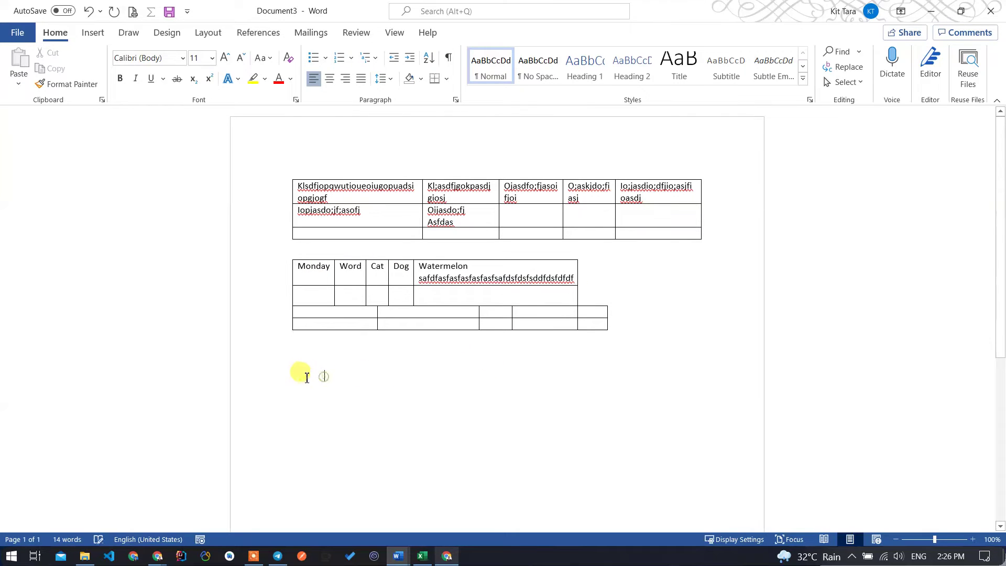
left_click(93, 33)
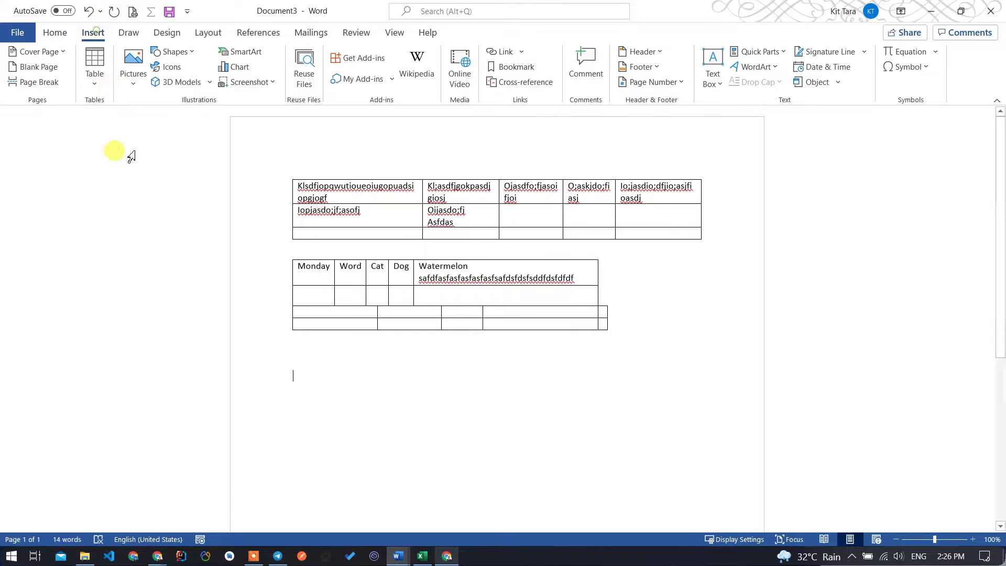
left_click(97, 79)
left_click(128, 227)
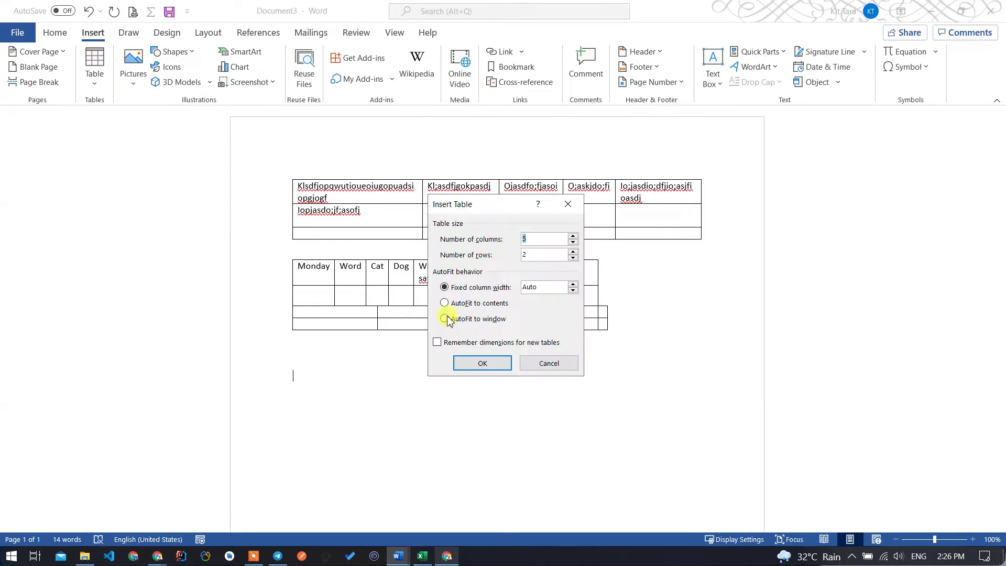
left_click(454, 319)
left_click(481, 364)
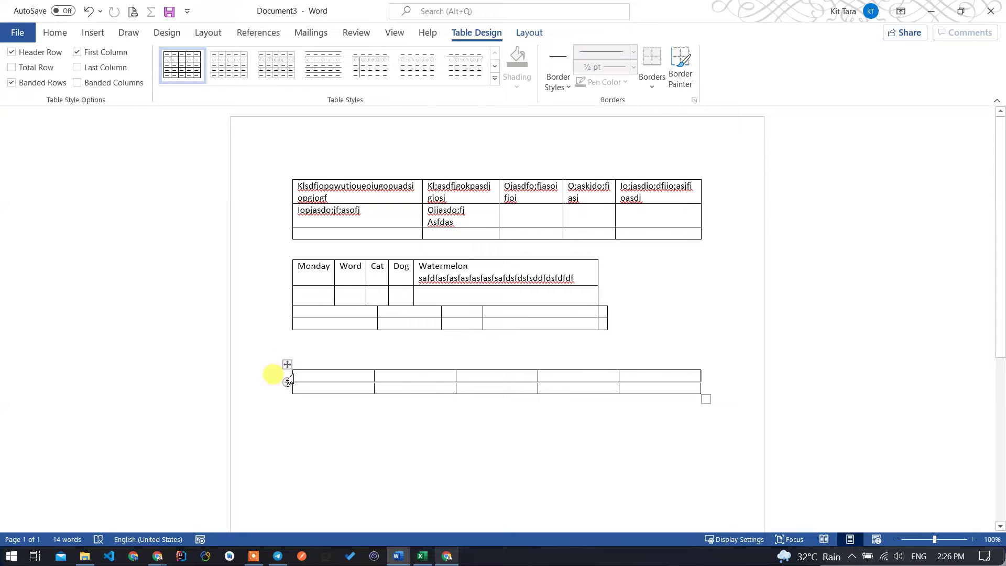
left_click(288, 379)
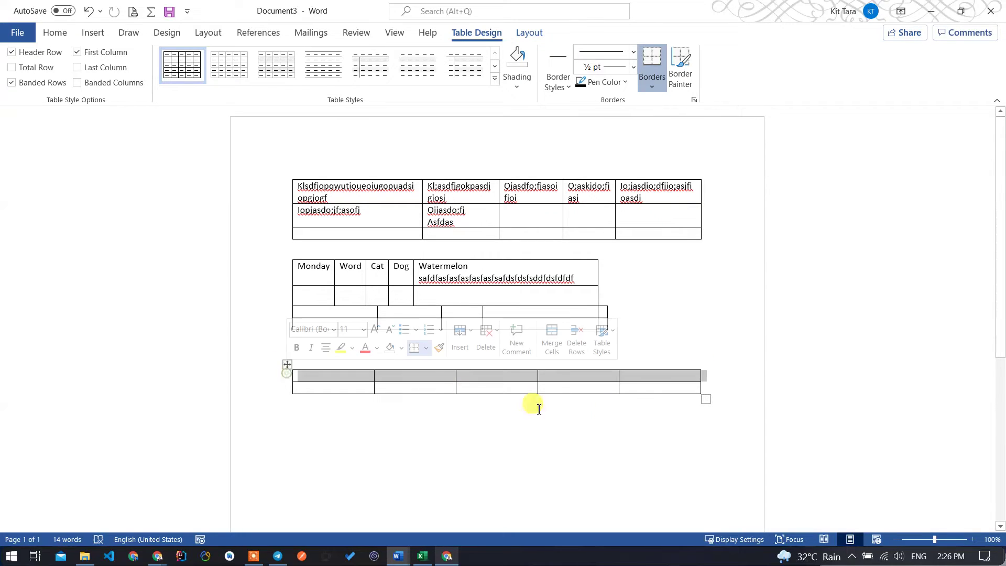
left_click(709, 381)
left_click(305, 373)
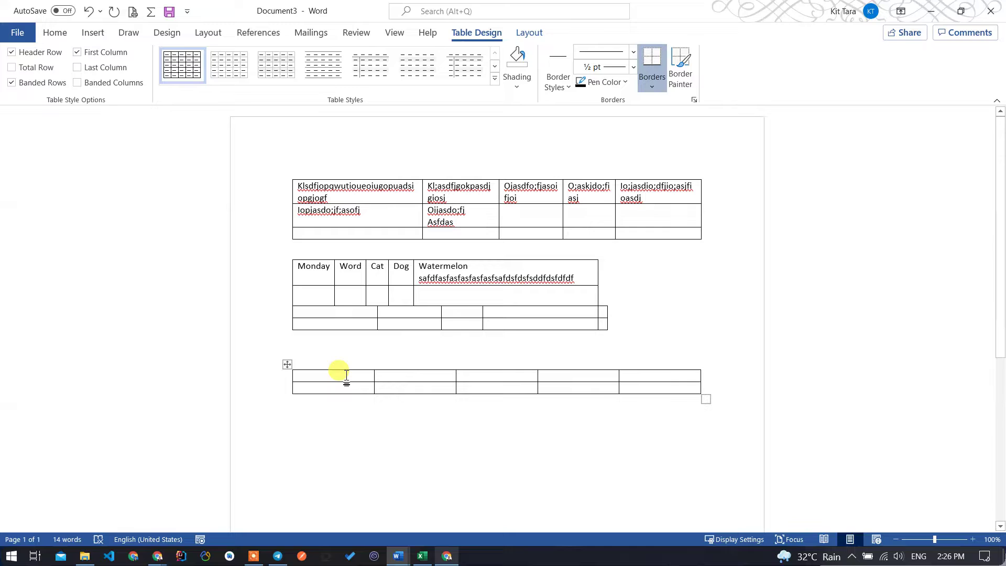
Type a long letter string into the bottom table's first row so AutoFit widens its column.
type("sdlak")
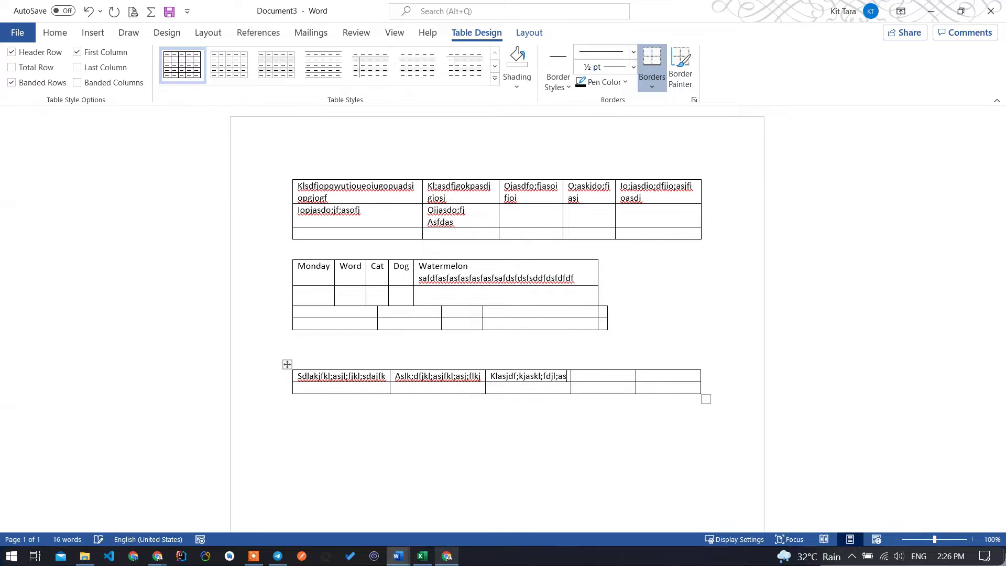
type("dfjioasfj")
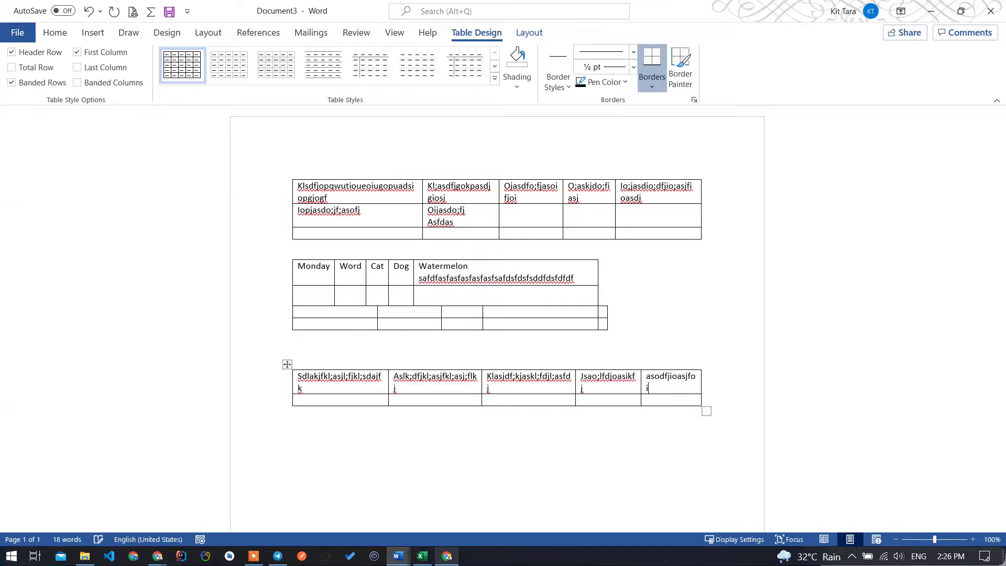
type("oijasofjsoafjsdfoi")
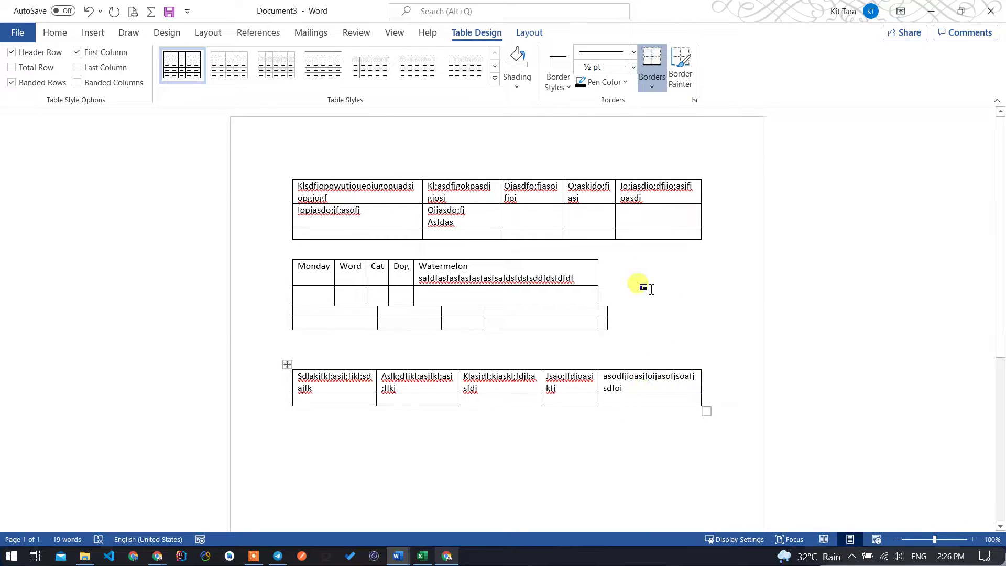
type("asdf;")
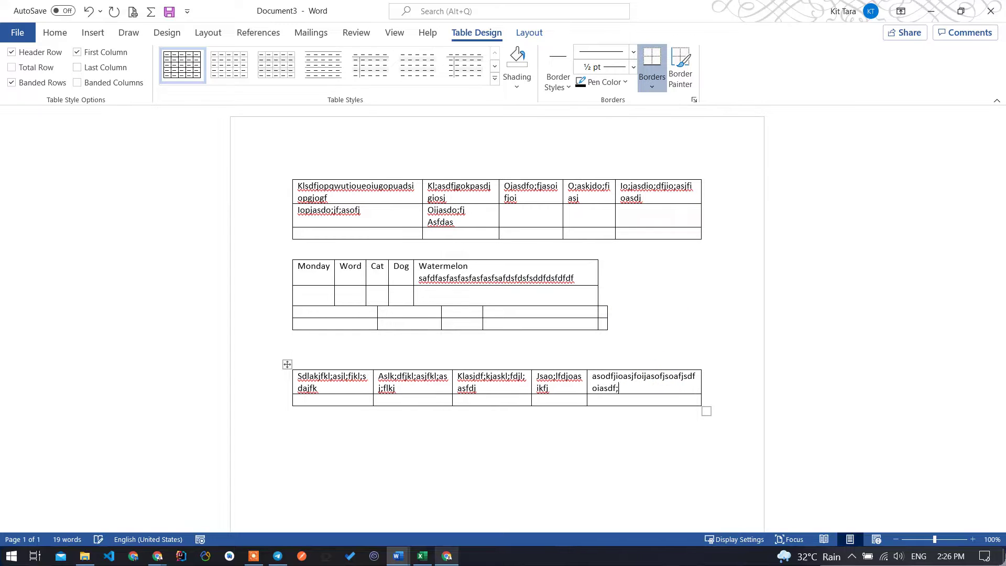
type("lasjl;kfjsdf")
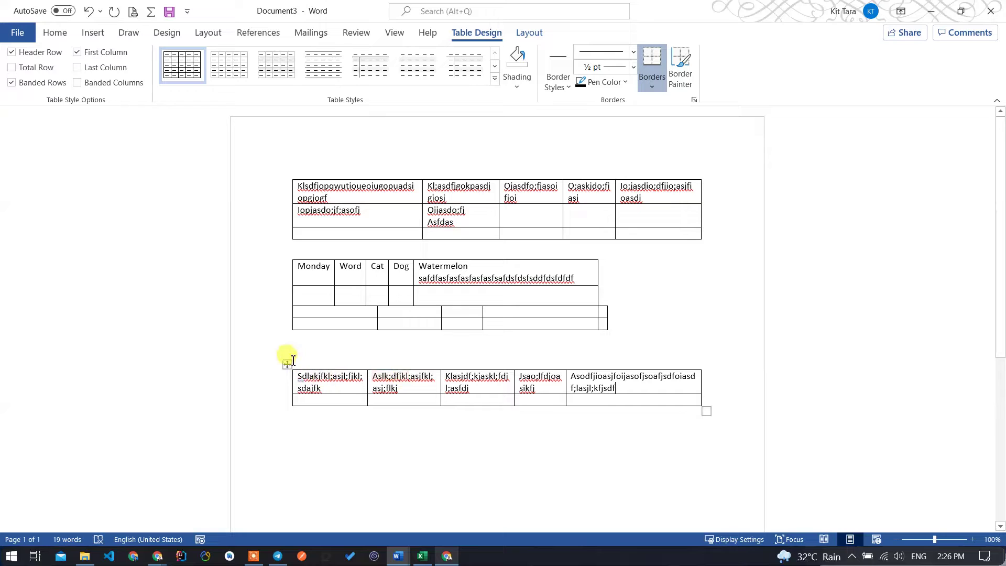
type("asdfsdf")
Add a long letter string to the top table's top-right cell.
left_click(443, 176)
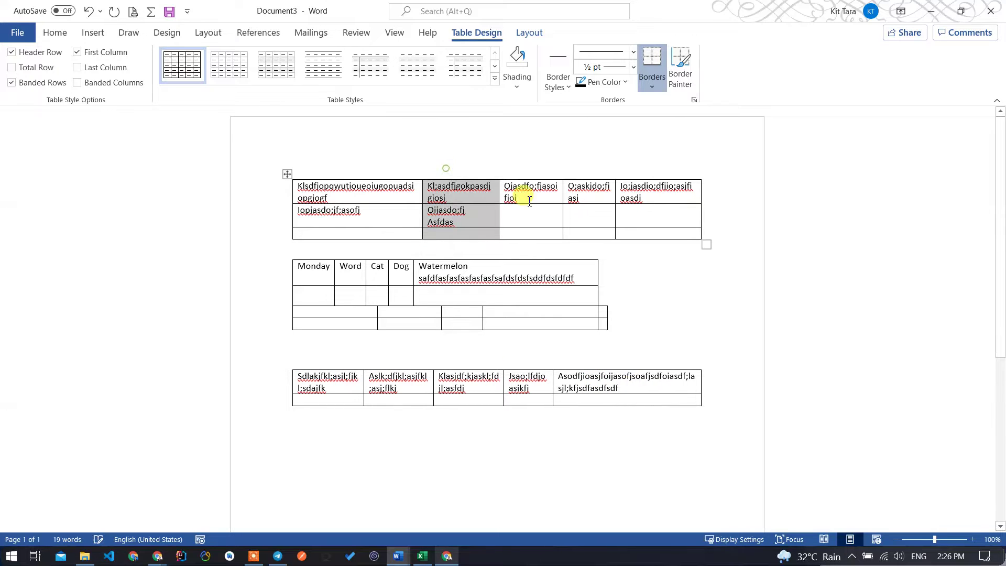
left_click(661, 198)
type("sadfggg")
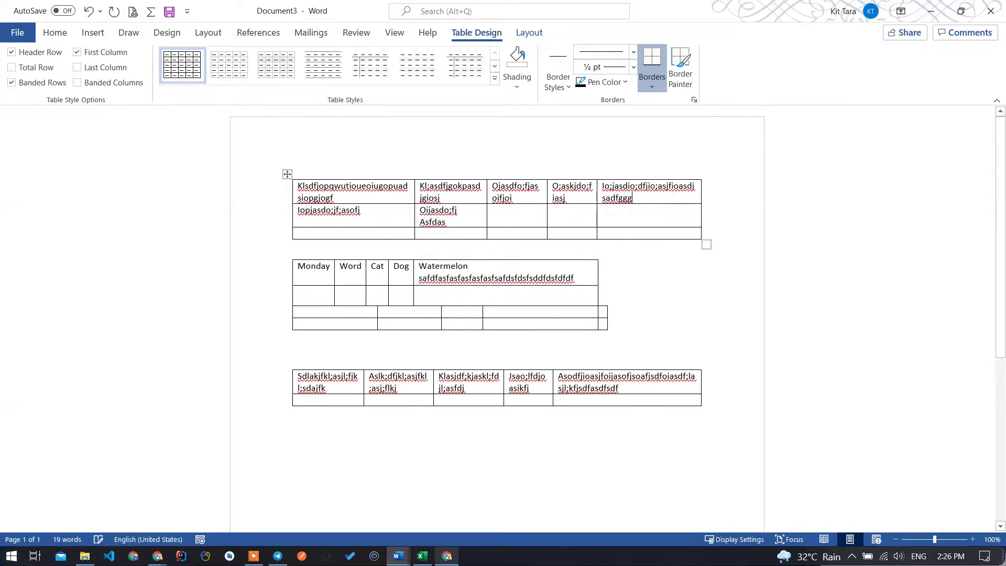
type("jhll;;;;;;;;;;;;;;")
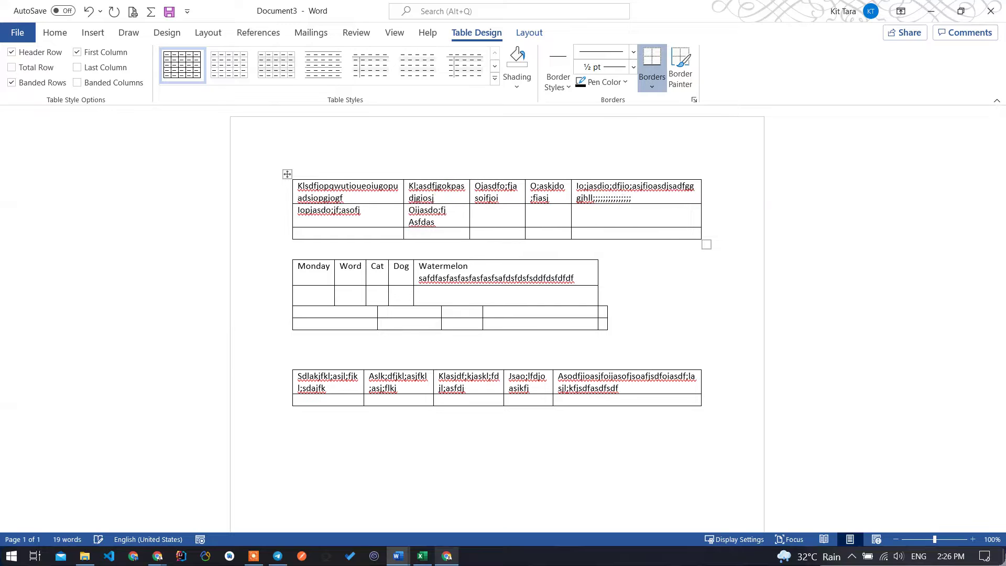
type(";;;dfgsh")
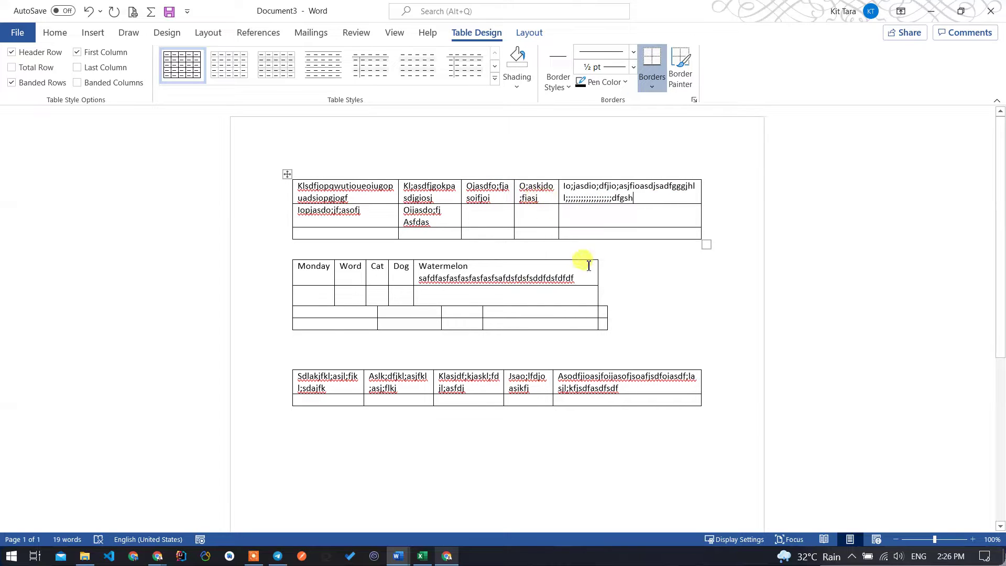
Lengthen the Watermelon and Monday cells and overwrite Word, Cat and Dog with letter strings.
left_click(587, 277)
type("dfghdhls;JDKLFJL;KDJHBFGLK;JDL;KJSKLFGJ")
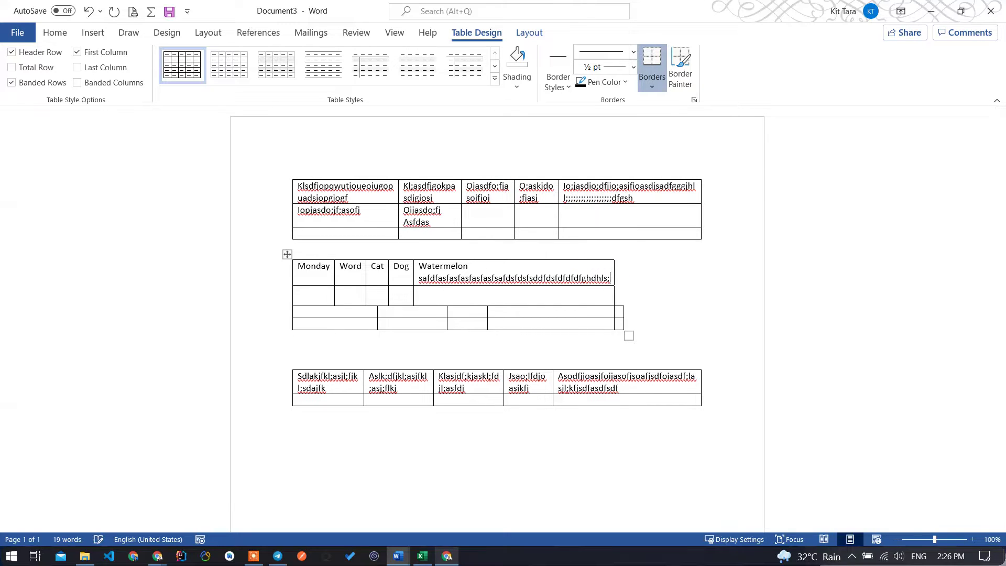
type("L;KDSJL;GJ;LSDKJGKLFD")
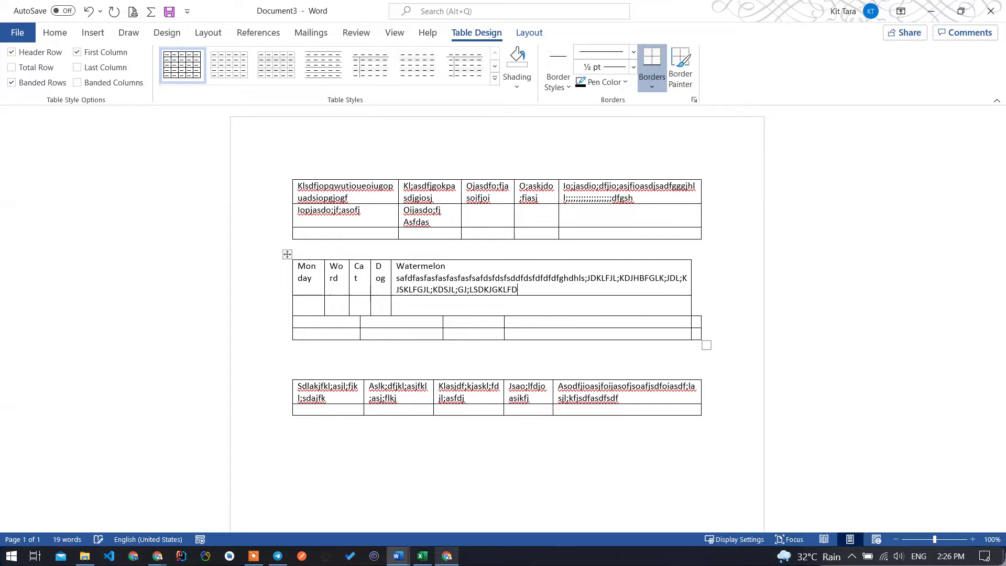
left_click(315, 285)
type("ASDFASFDKJASL;")
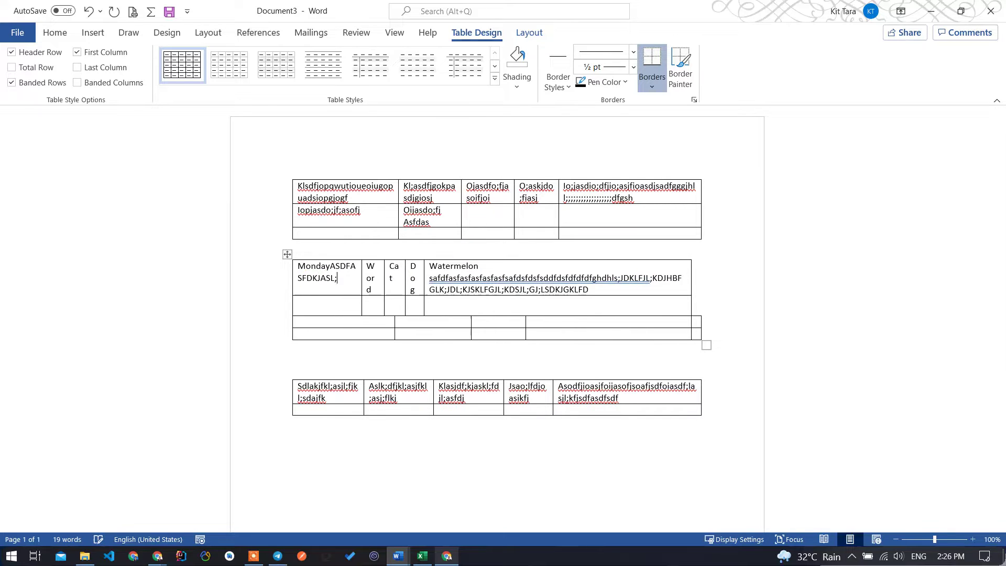
type("KFJ;KLASJL;FKJL;ASKJFKL;JL;ASJFLJ")
key("Tab")
type("KL;ASJDFL;KSJ")
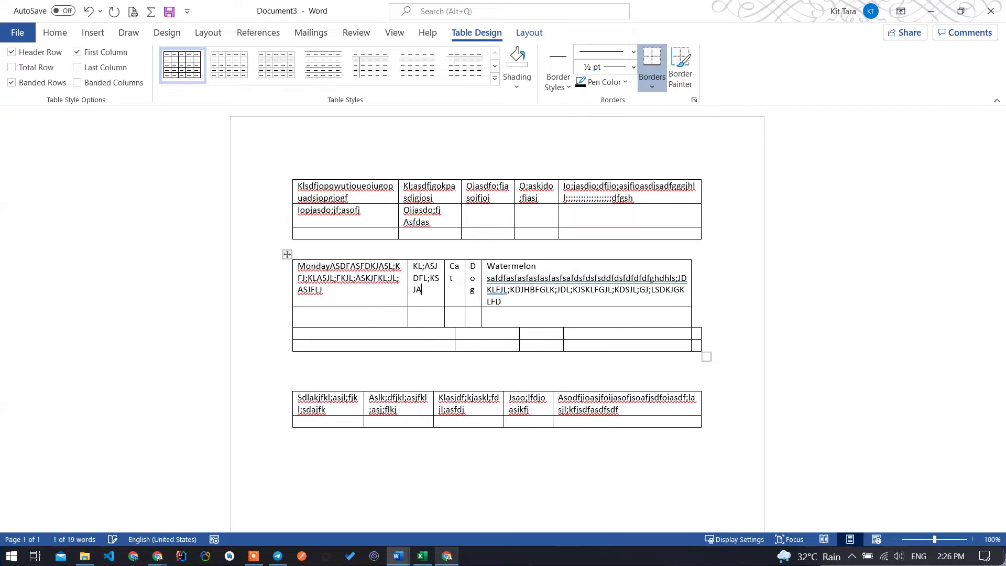
type("AFL;JSKL;FJL;SDJ")
key("Tab")
type("SKAJFODKJOEUIUE")
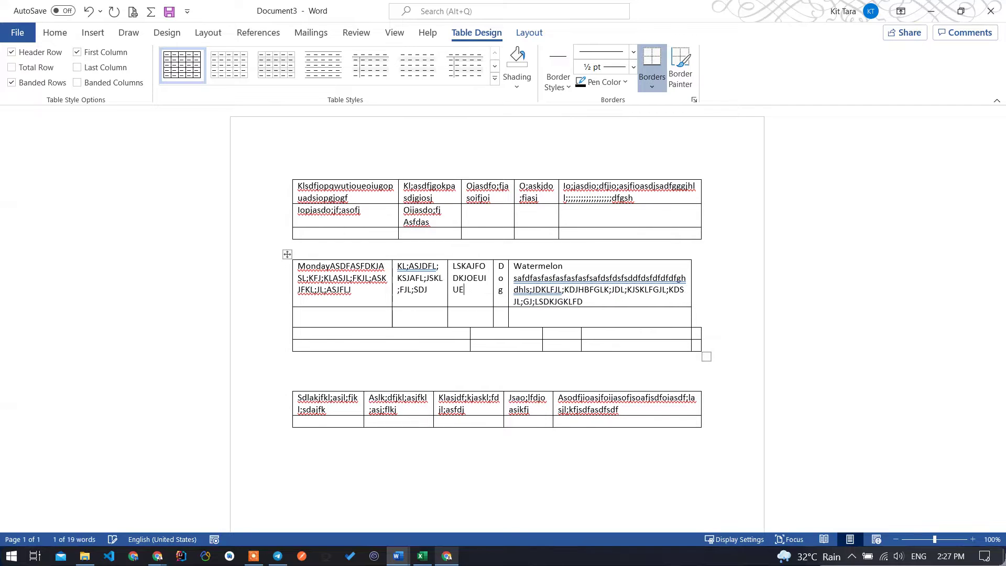
type("OR")
key("Tab")
type("SODUGOIRUTIOR")
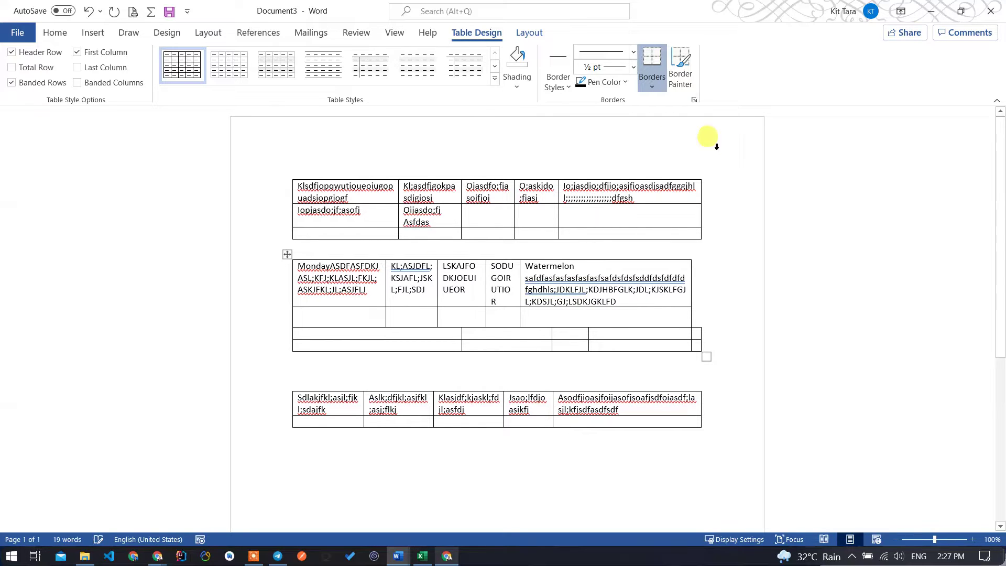
AutoFit the top table's columns so each cell's text fits on one line.
double_click(702, 197)
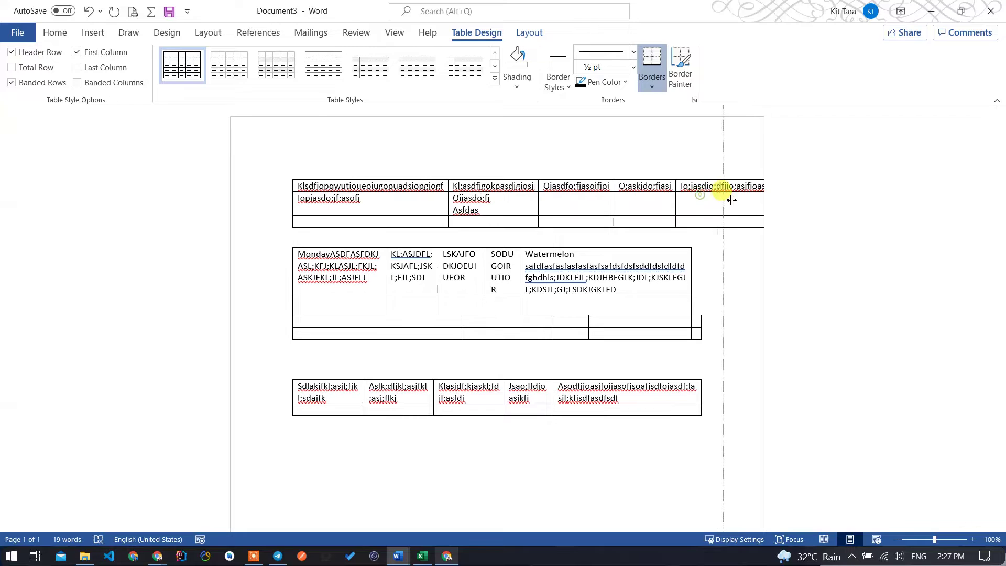
left_click(555, 196)
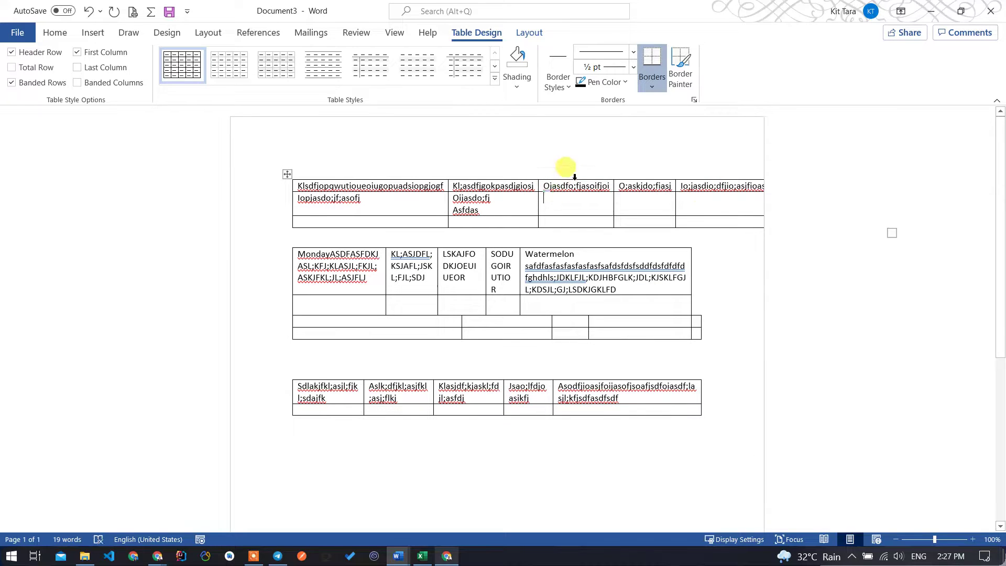
right_click(574, 185)
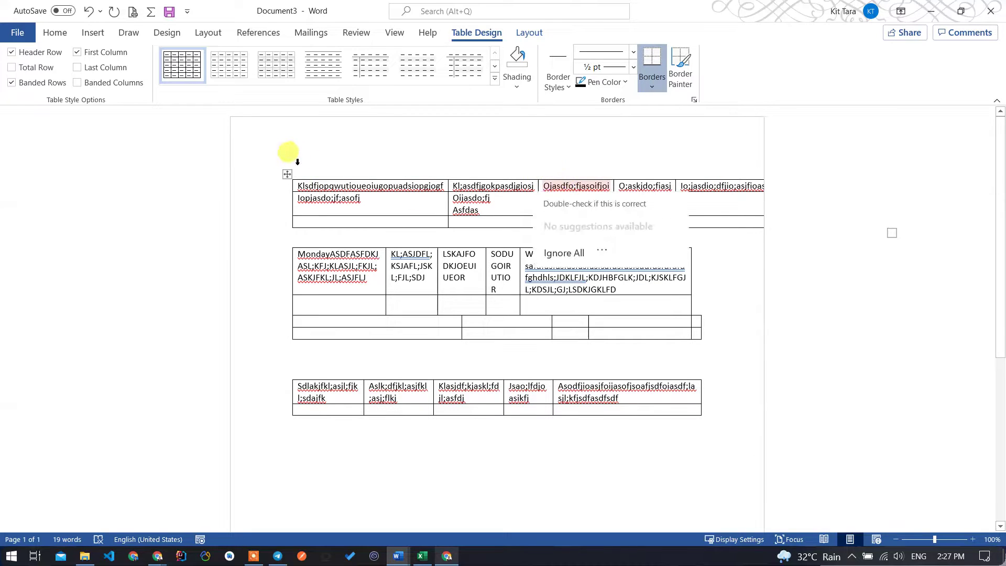
Move the top table left to the page edge and check its last column.
left_click_drag(287, 175, 224, 174)
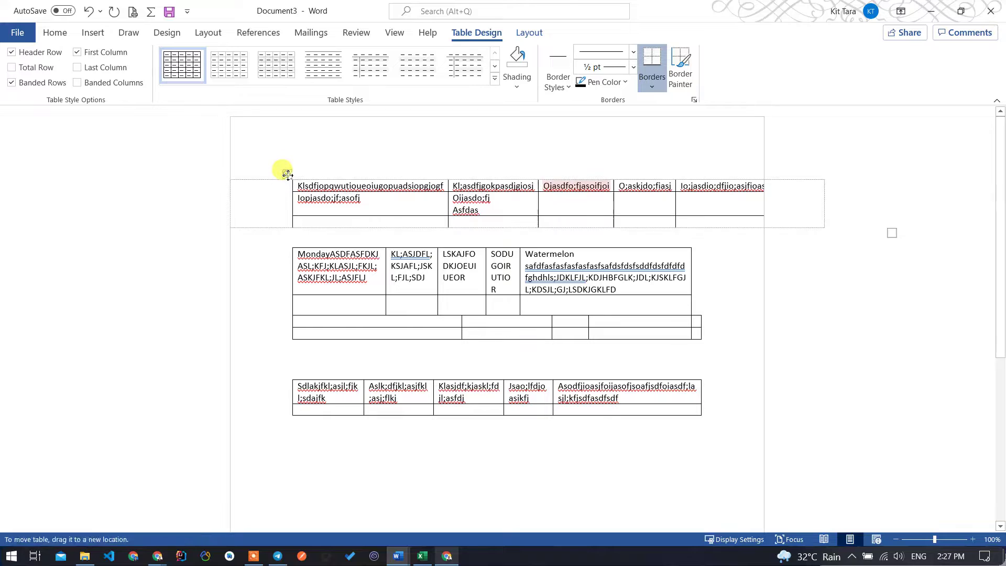
left_click(697, 213)
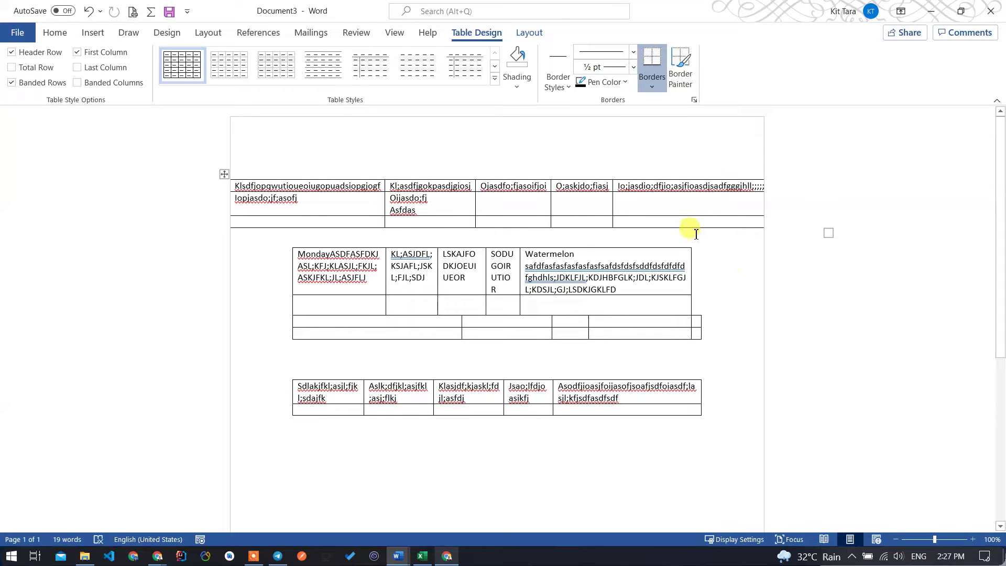
left_click_drag(697, 239, 705, 171)
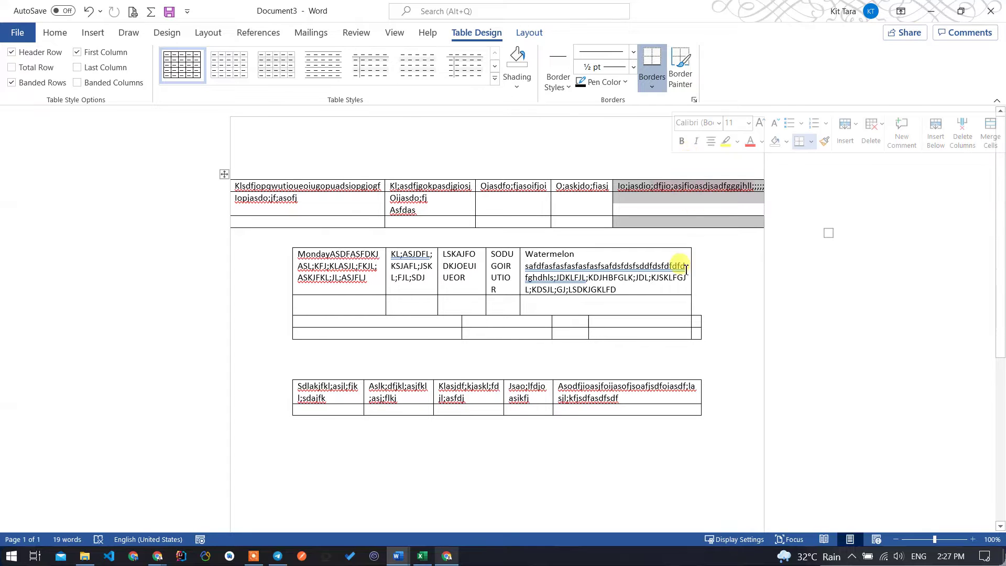
left_click(696, 238)
left_click_drag(697, 238, 681, 169)
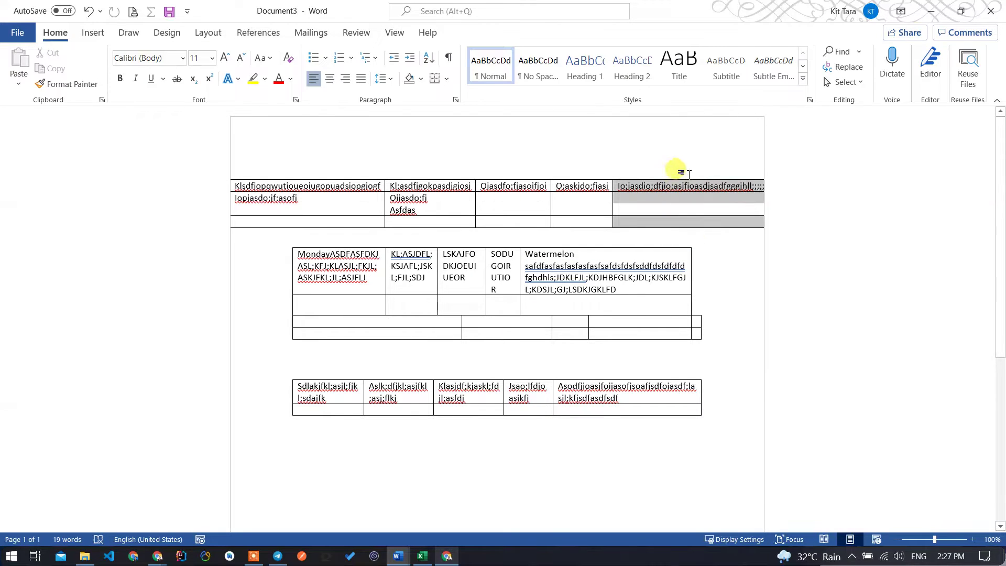
left_click(722, 254)
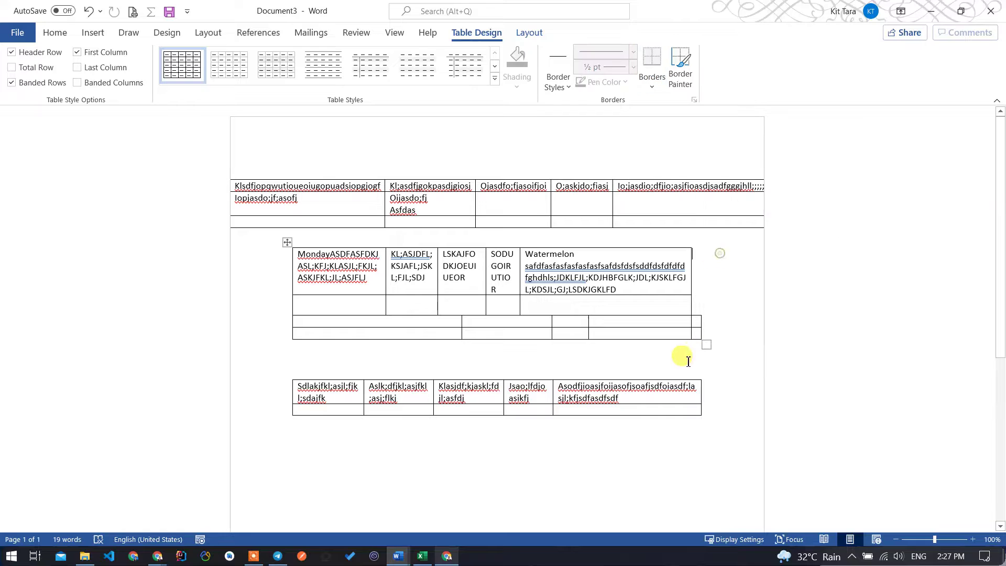
left_click(673, 386)
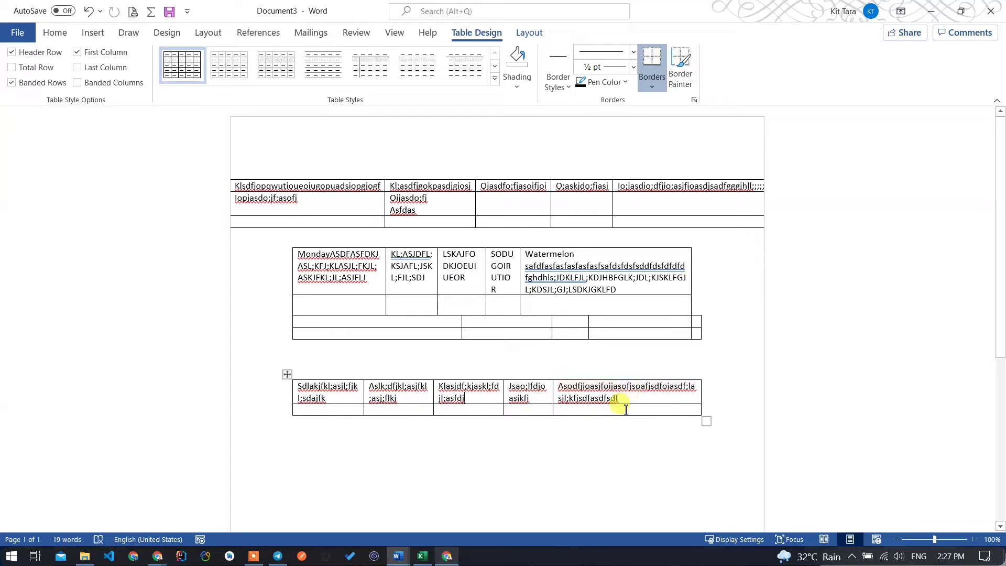
Embed a blank Excel spreadsheet in the document and move its window aside.
left_click(107, 35)
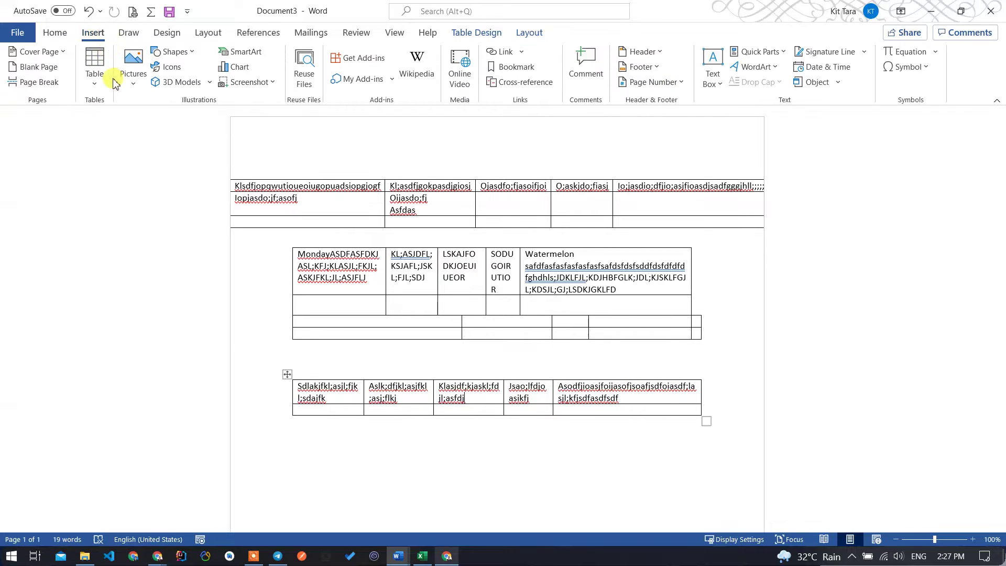
left_click(94, 68)
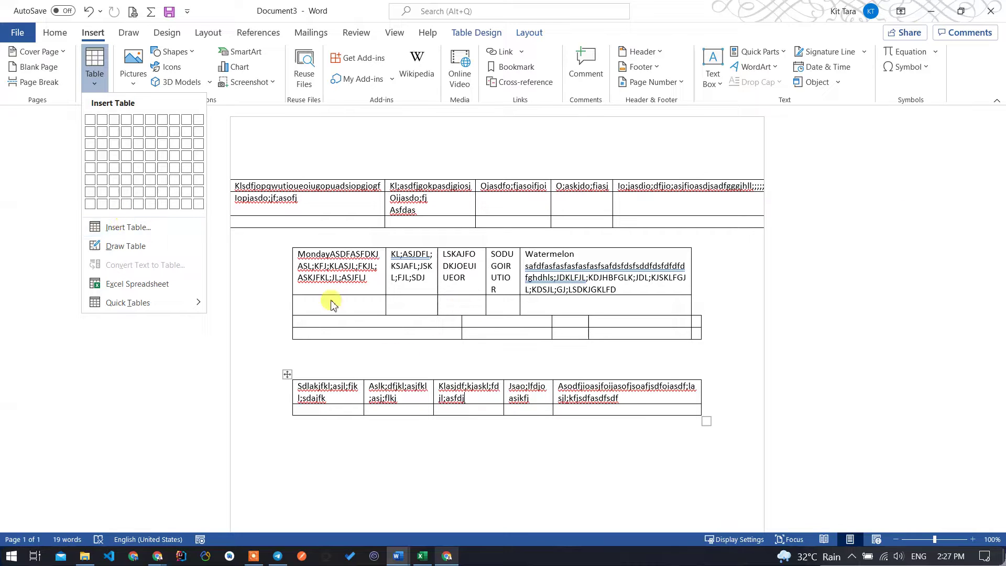
left_click(151, 290)
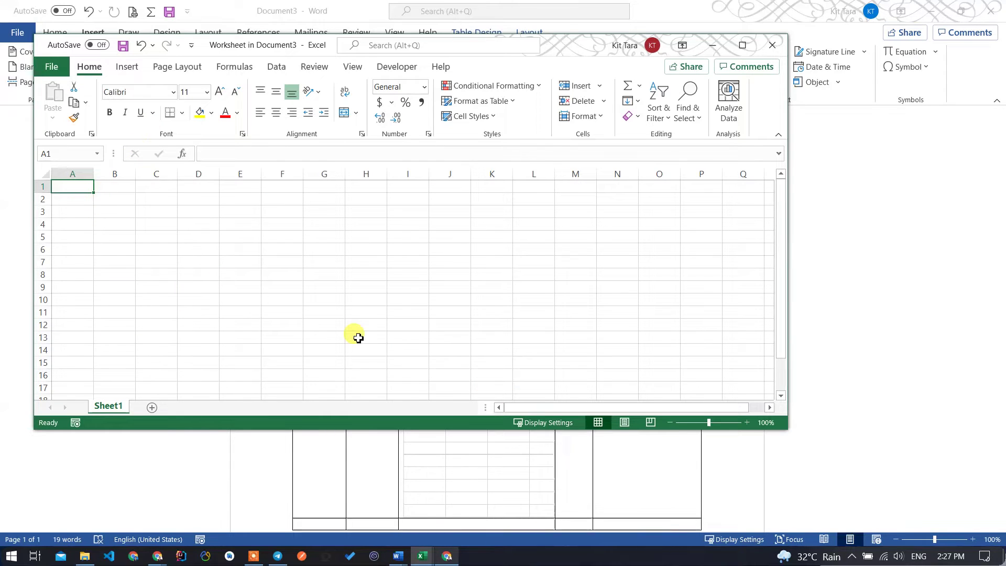
scroll(355, 333, "down", 4)
scroll(141, 249, "up", 4)
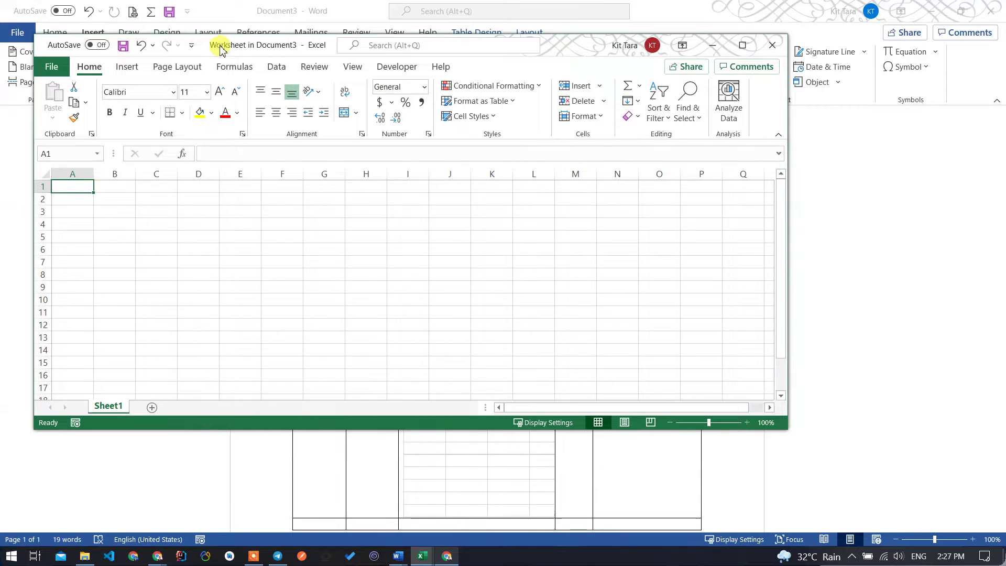
mouse_move(205, 45)
left_mouse_down()
mouse_move(424, 145)
mouse_move(314, 129)
left_mouse_up()
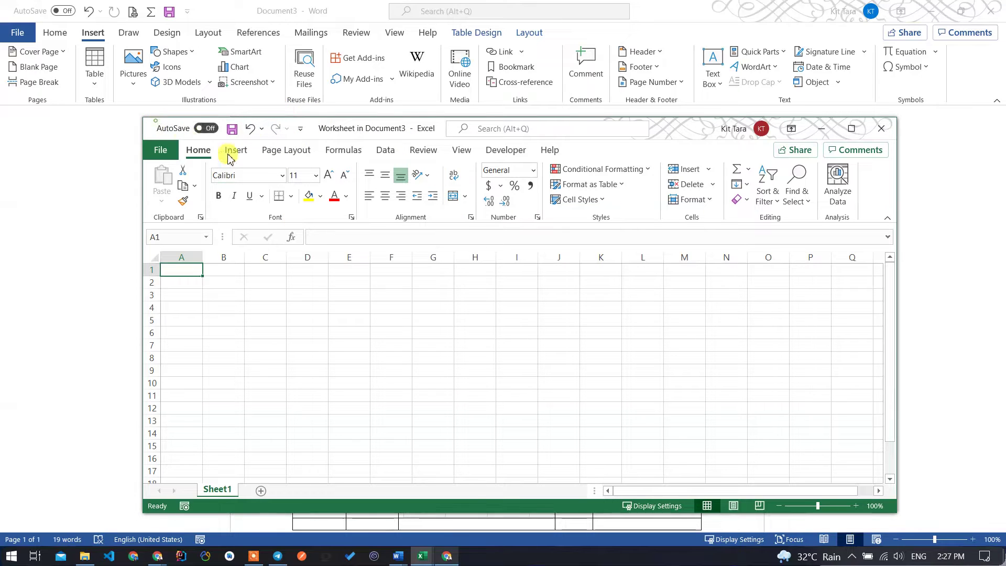
mouse_move(686, 133)
left_mouse_down()
mouse_move(946, 271)
mouse_move(449, 258)
left_mouse_up()
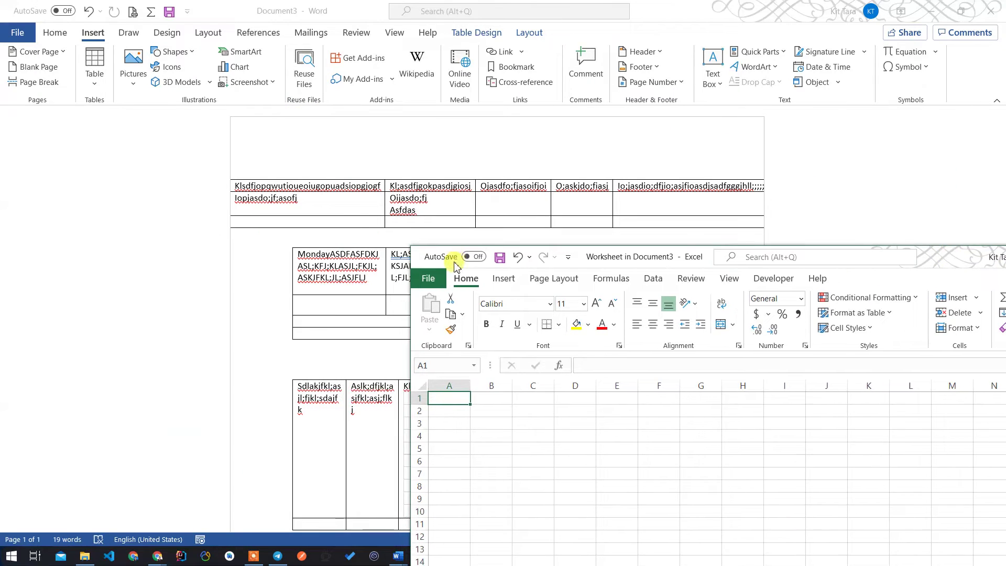
left_click(703, 266)
Delete all of the document's content, leaving an empty page with 0 words.
scroll(547, 424, "down", 5)
left_click(477, 403)
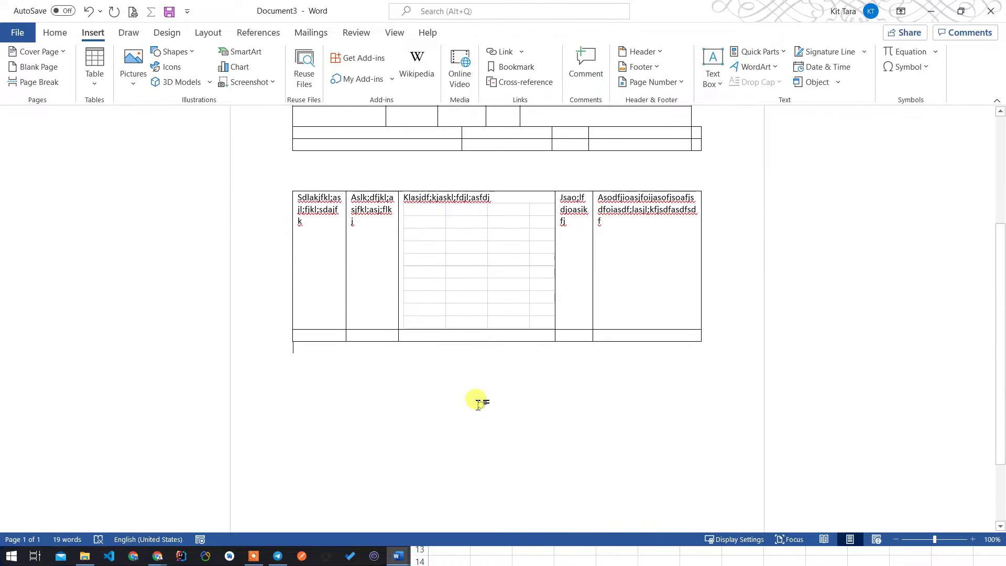
key("ctrl+a")
key("Delete")
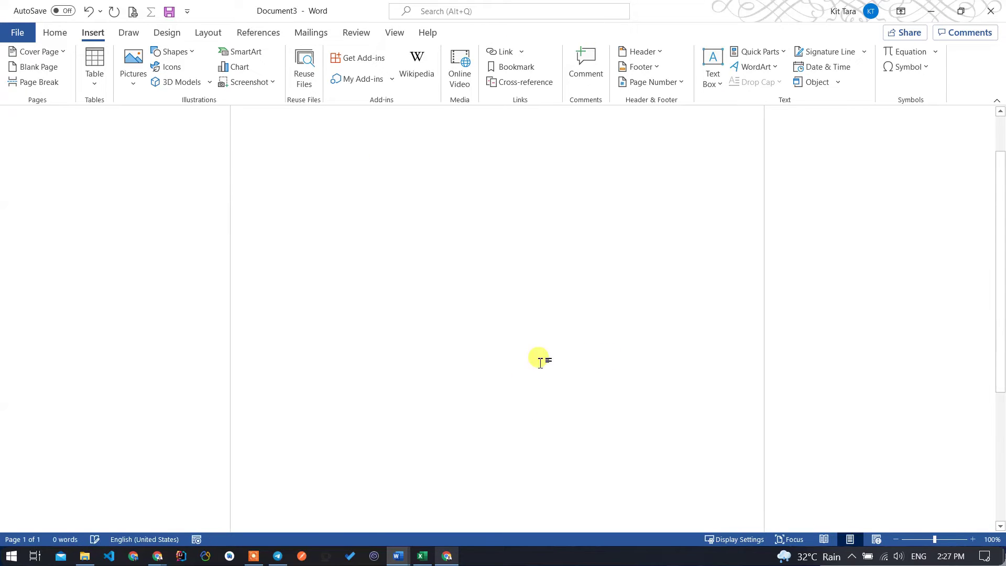
Embed a new Excel worksheet in the empty Word document and move its window lower right.
left_click(423, 556)
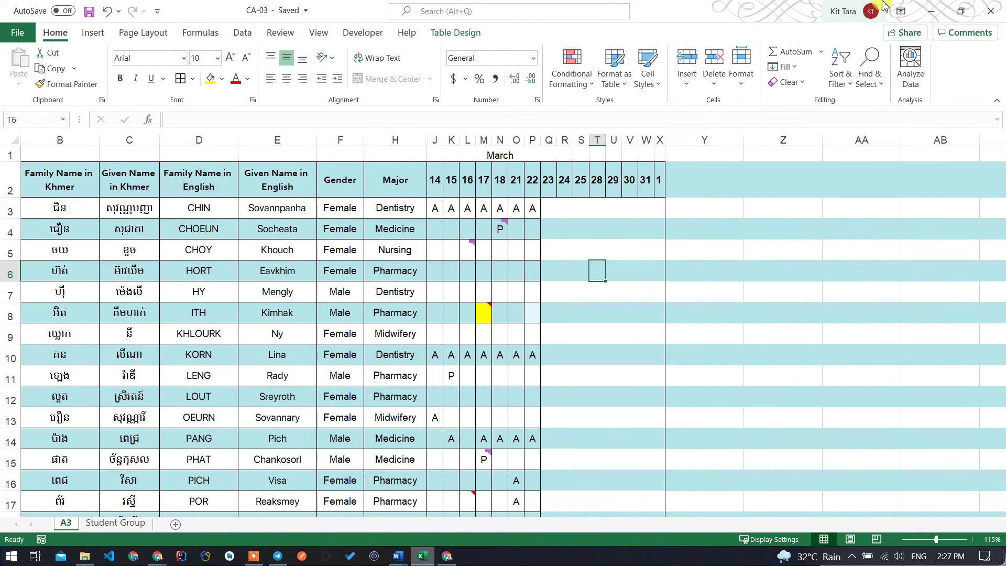
left_click(920, 10)
left_click(93, 32)
left_click(95, 65)
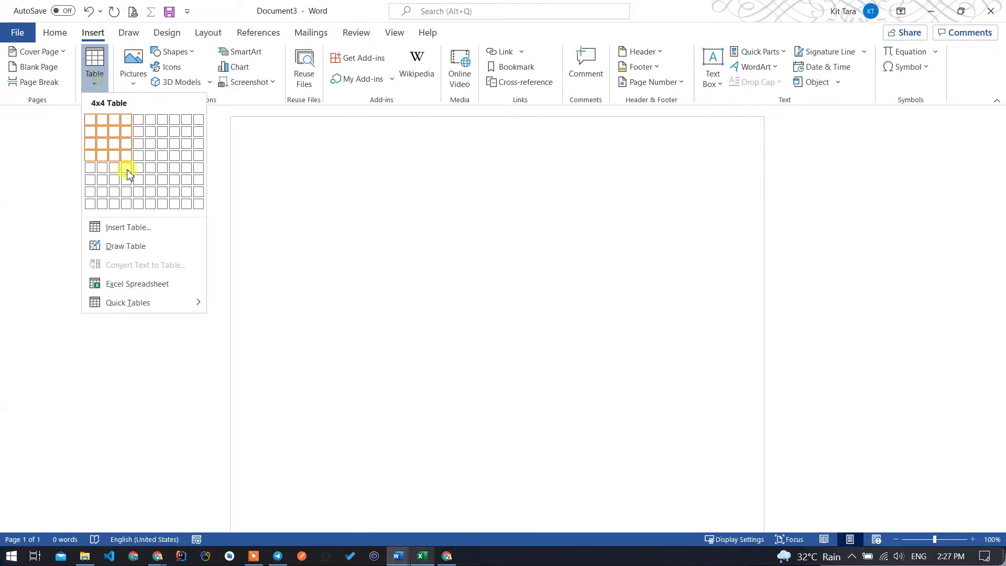
left_click(140, 284)
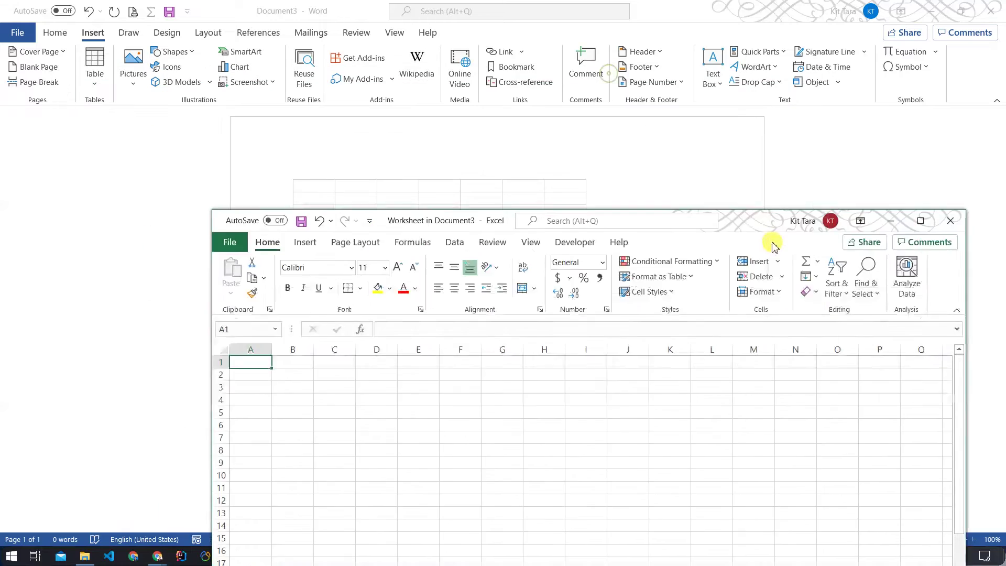
left_click_drag(603, 78, 805, 312)
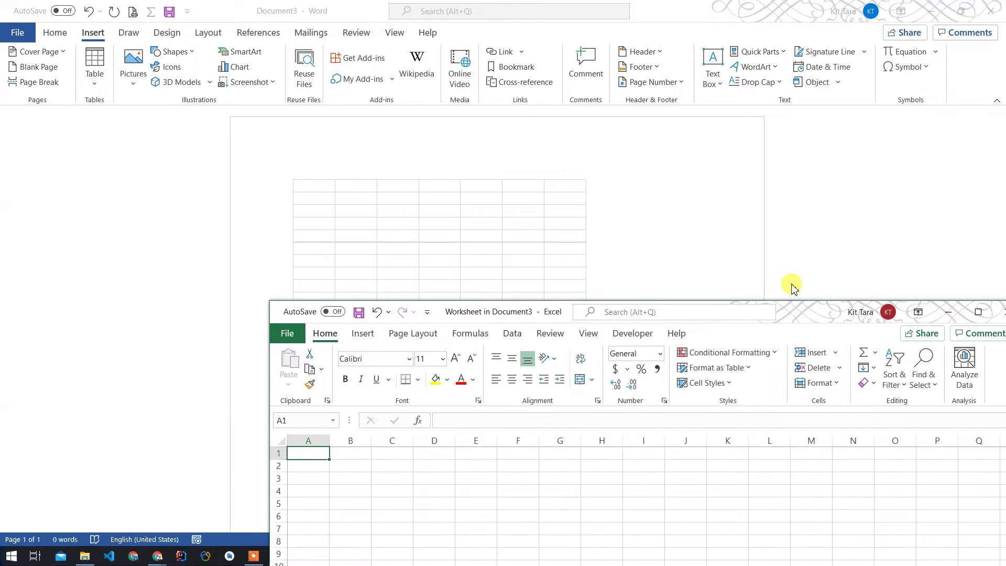
Enter the headers Name, Gender and Year in A1:C1, then move to A2.
type("Name")
key("Tab")
type("G")
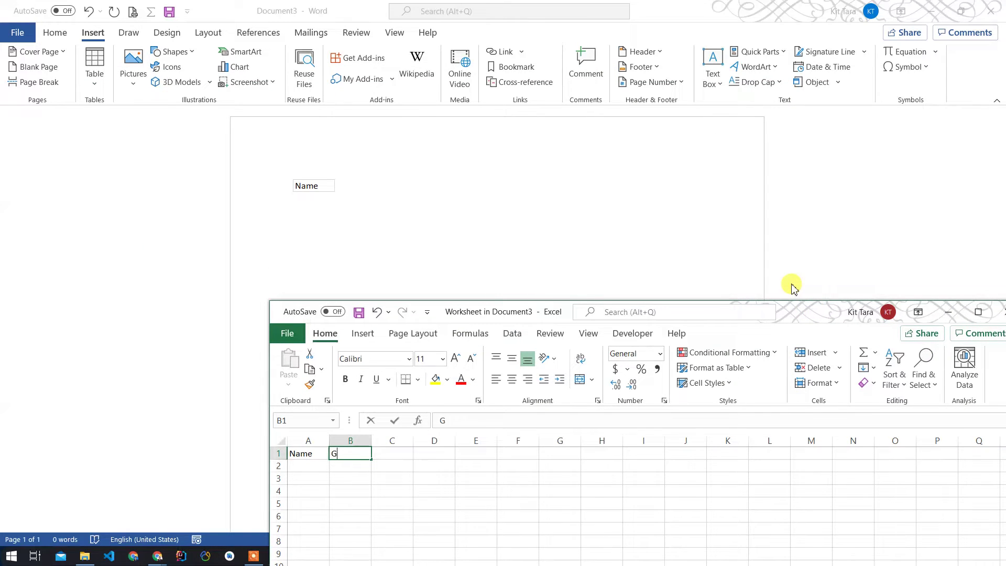
type("ender")
key("Tab")
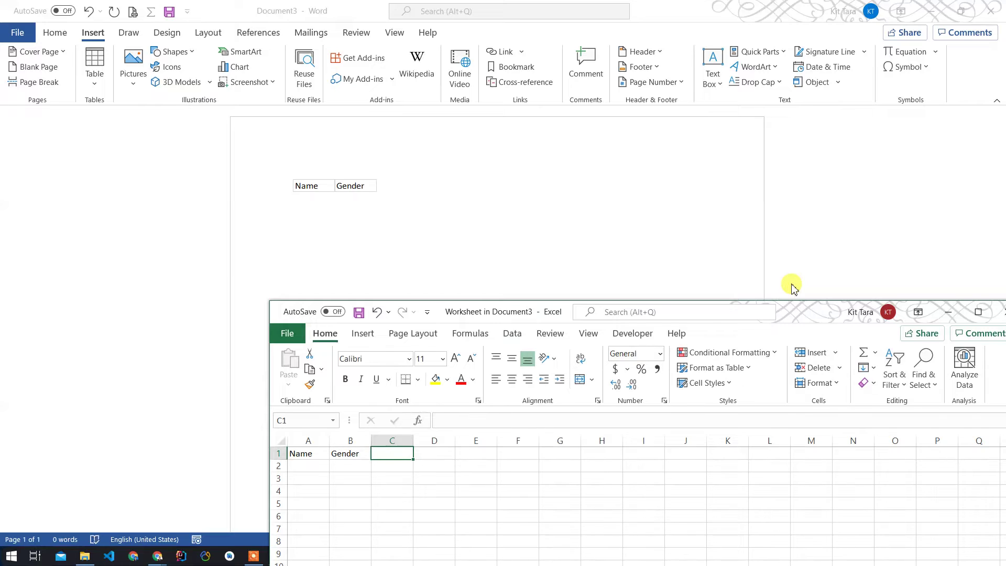
type("Year")
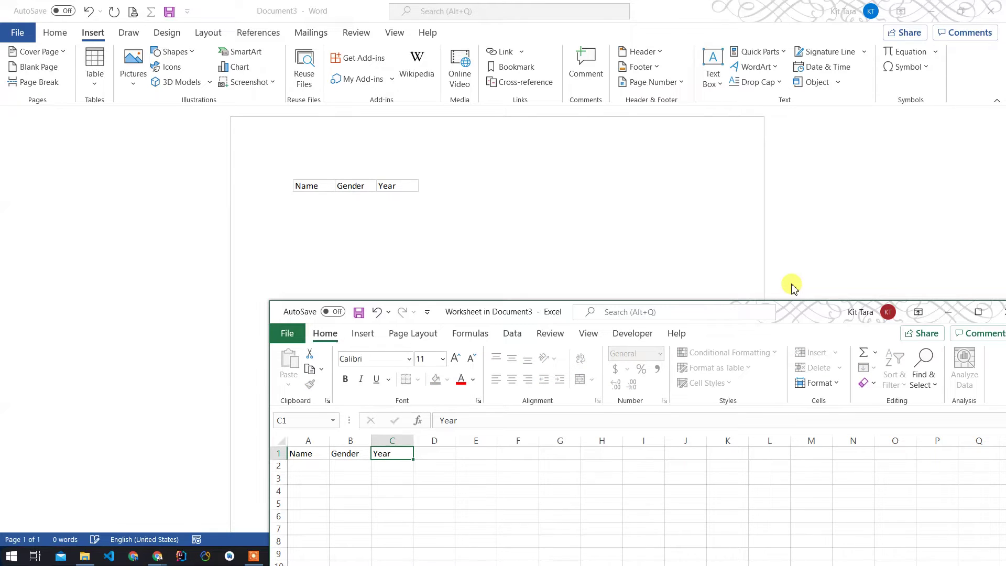
key("Tab")
key("Return")
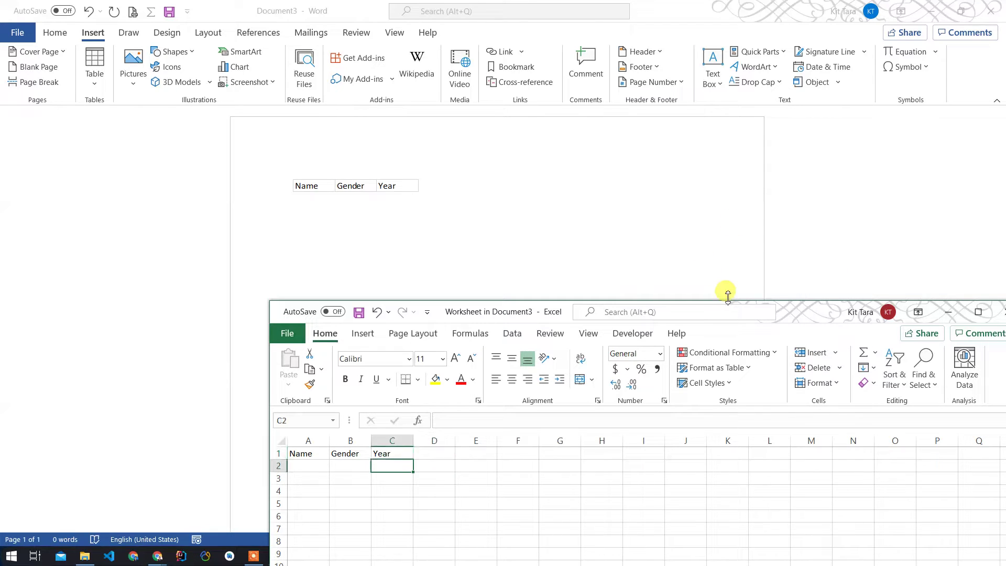
key("Left")
key("Left")
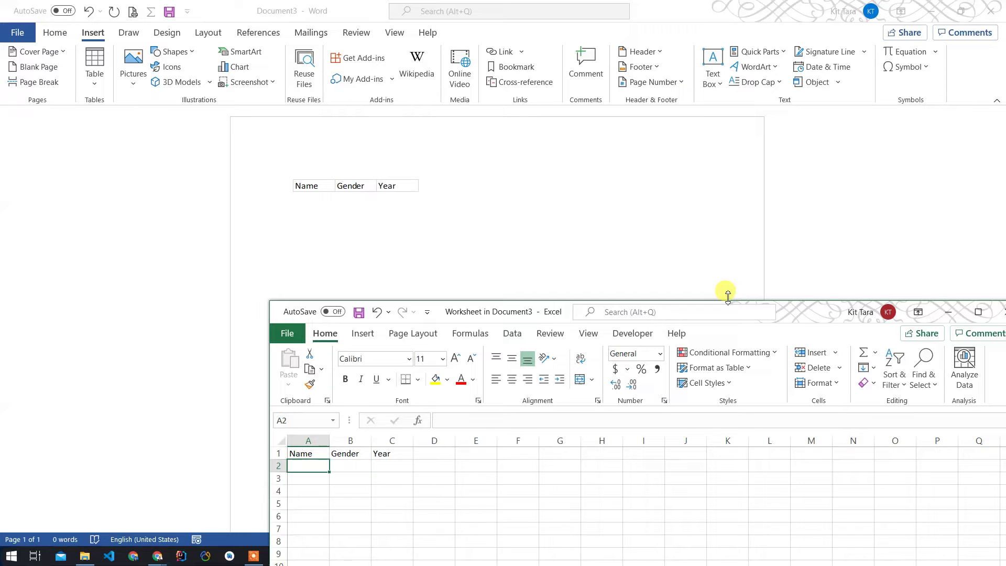
Widen the Name column A and move the worksheet window higher.
left_click(330, 454)
mouse_move(329, 441)
left_mouse_down()
mouse_move(356, 444)
mouse_move(386, 419)
left_mouse_up()
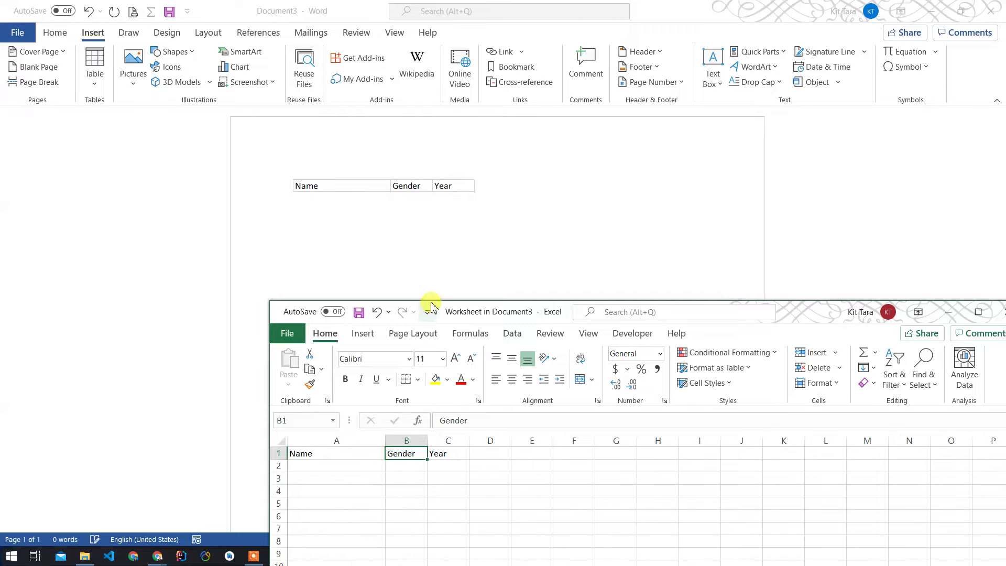
left_click_drag(439, 308, 435, 217)
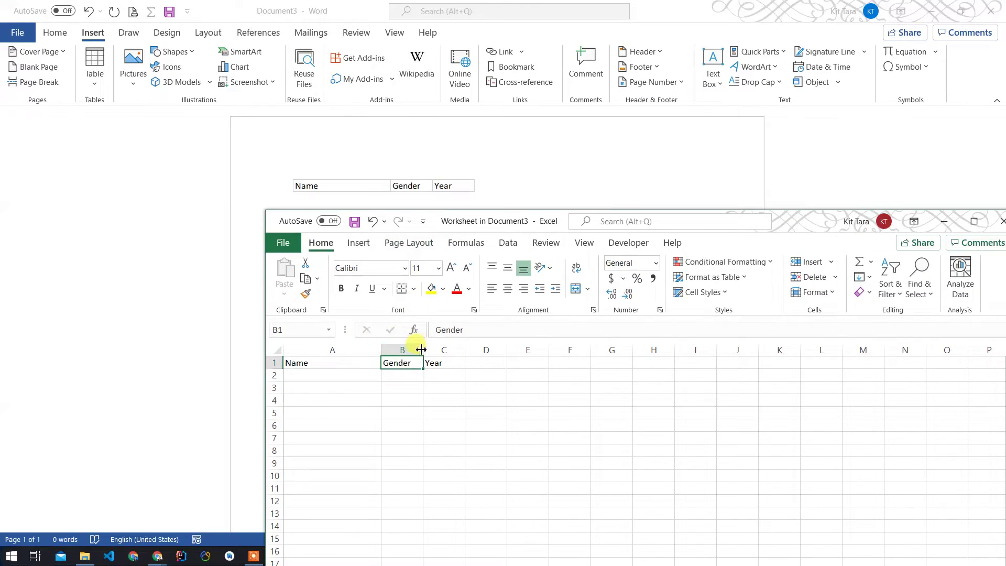
Enter a name, male and 20 in row 2, then close the worksheet window.
left_click(354, 377)
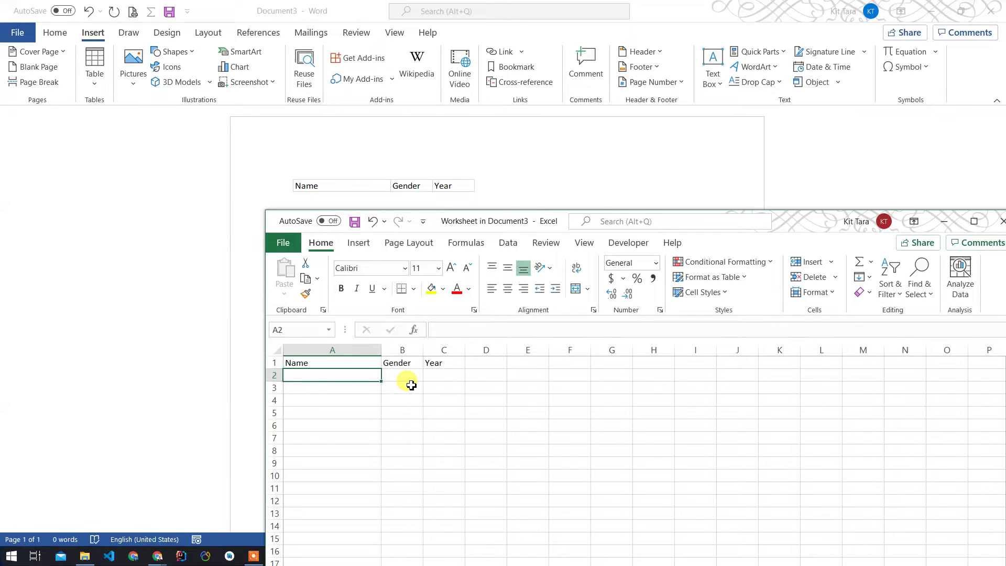
type("Koko")
key("Tab")
type("ma")
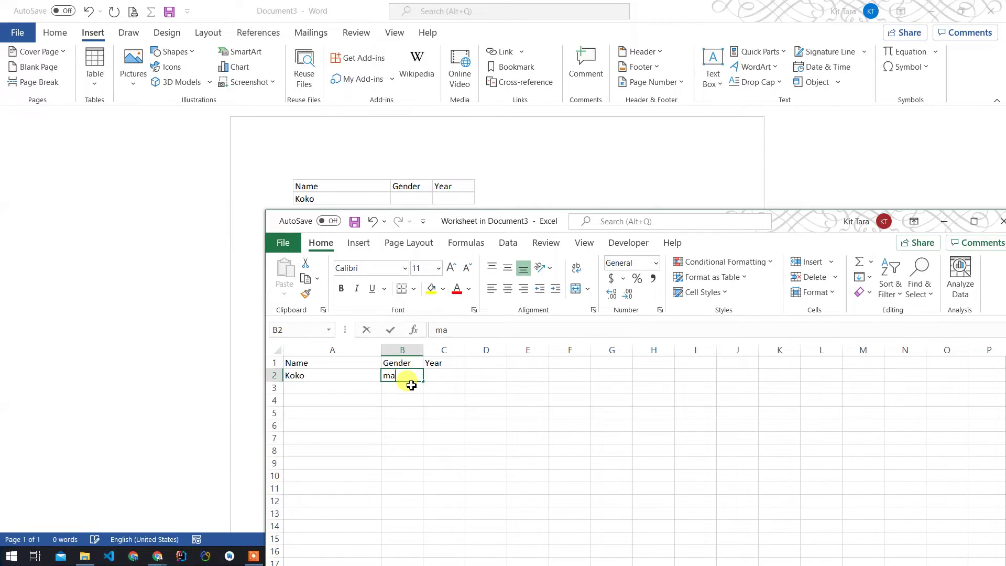
type("le")
key("Tab")
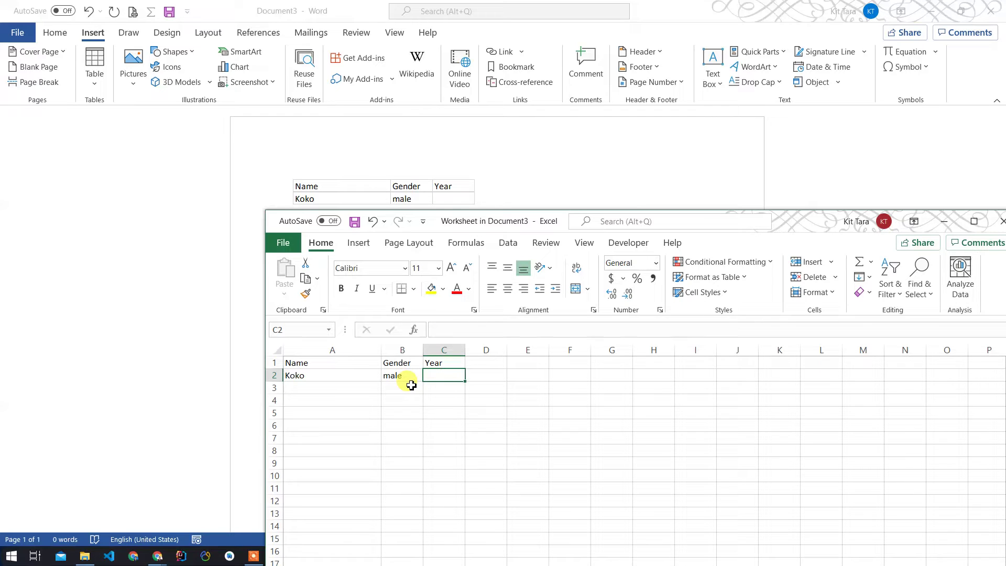
type("20")
key("Return")
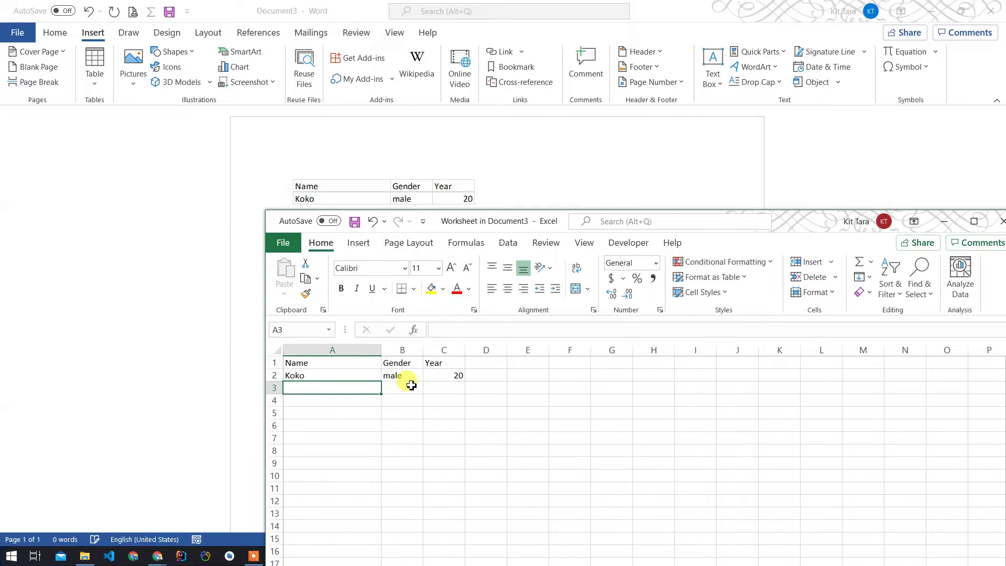
left_click_drag(791, 223, 459, 224)
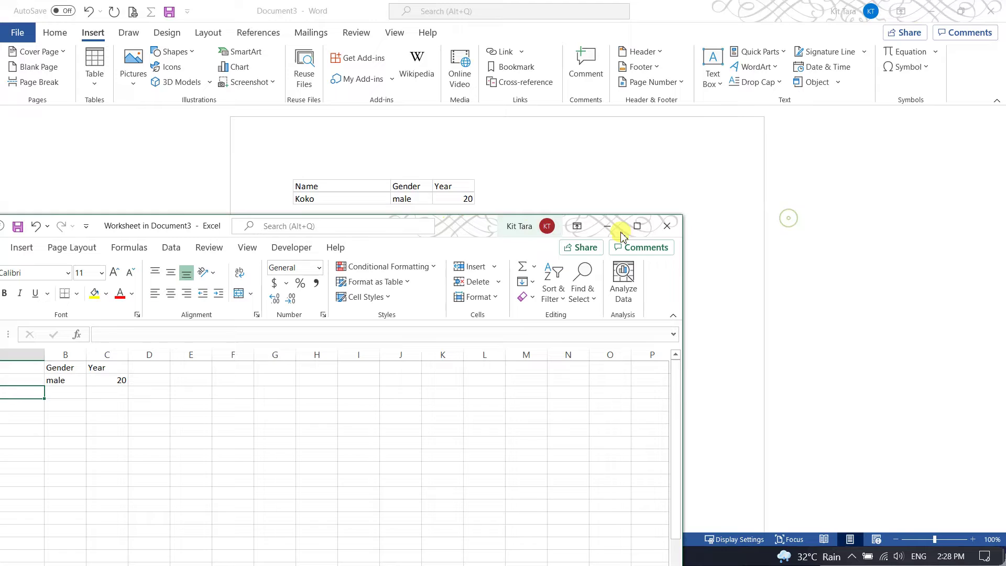
left_click(666, 220)
Enlarge the embedded worksheet object moderately, undoing an oversized first attempt.
left_click(441, 197)
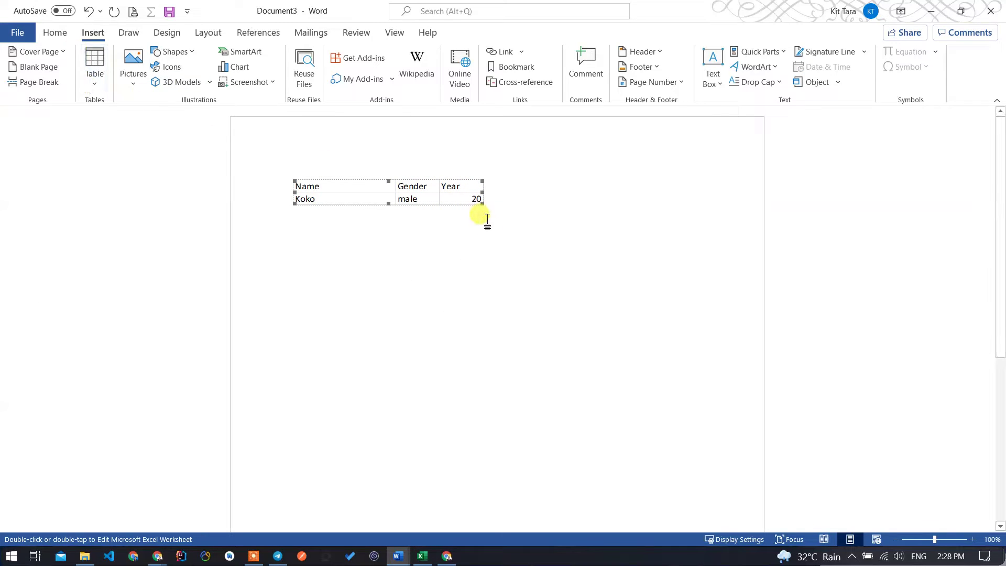
left_click_drag(483, 202, 550, 241)
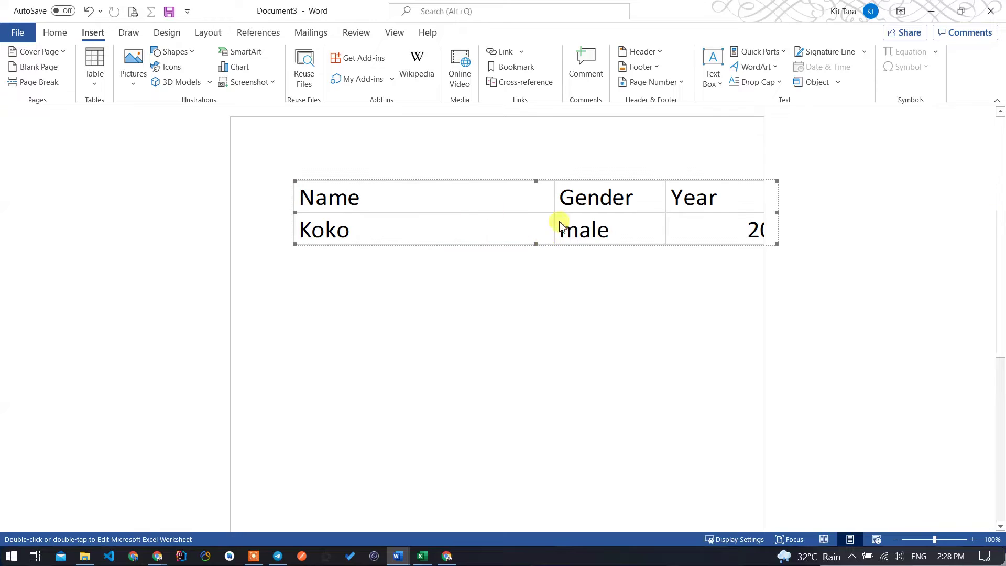
key("ctrl+z")
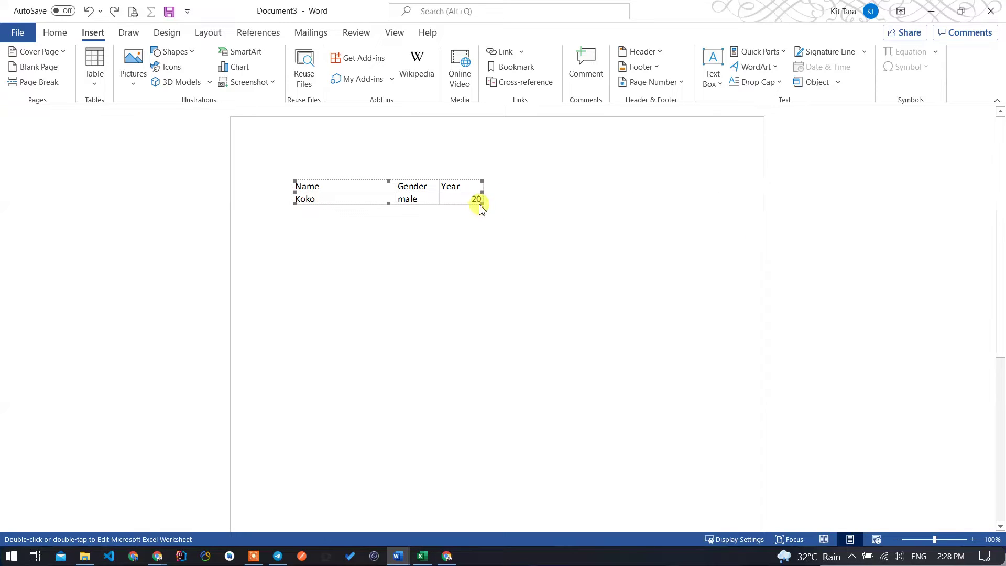
left_click_drag(482, 203, 524, 209)
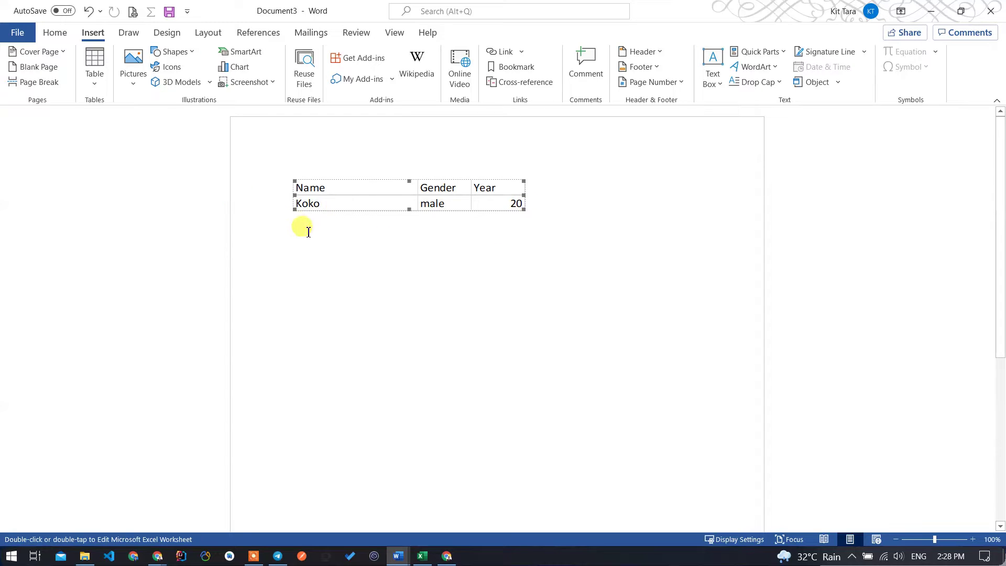
Briefly enter and leave Draw Table mode, then reopen the Table insertion dropdown.
left_click(95, 84)
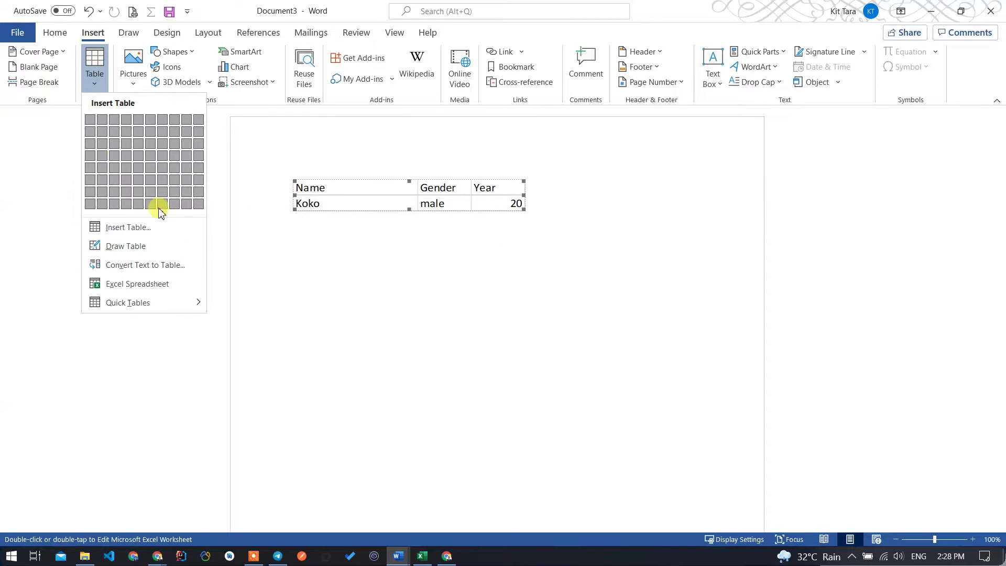
left_click(132, 254)
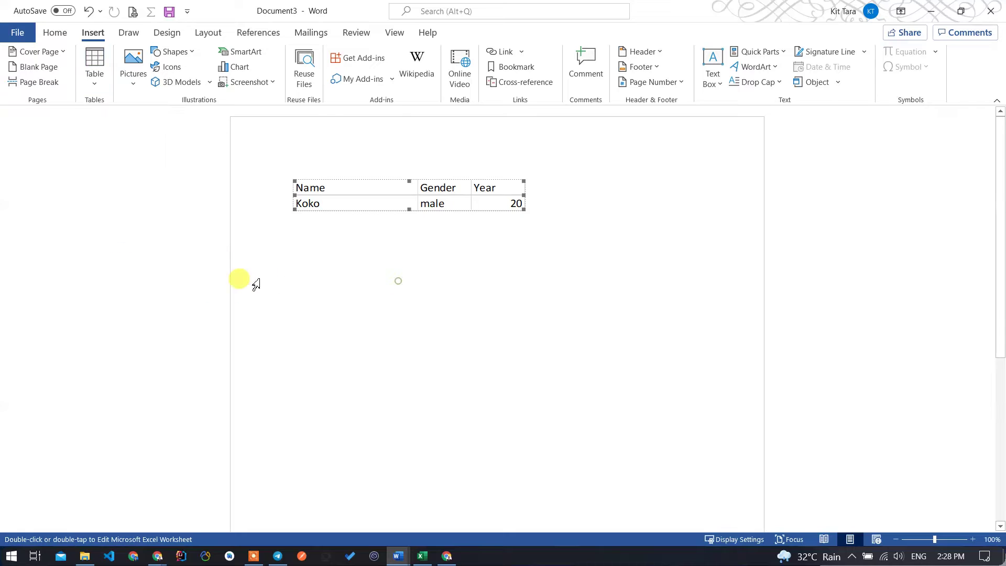
left_click(283, 287)
left_click(295, 282)
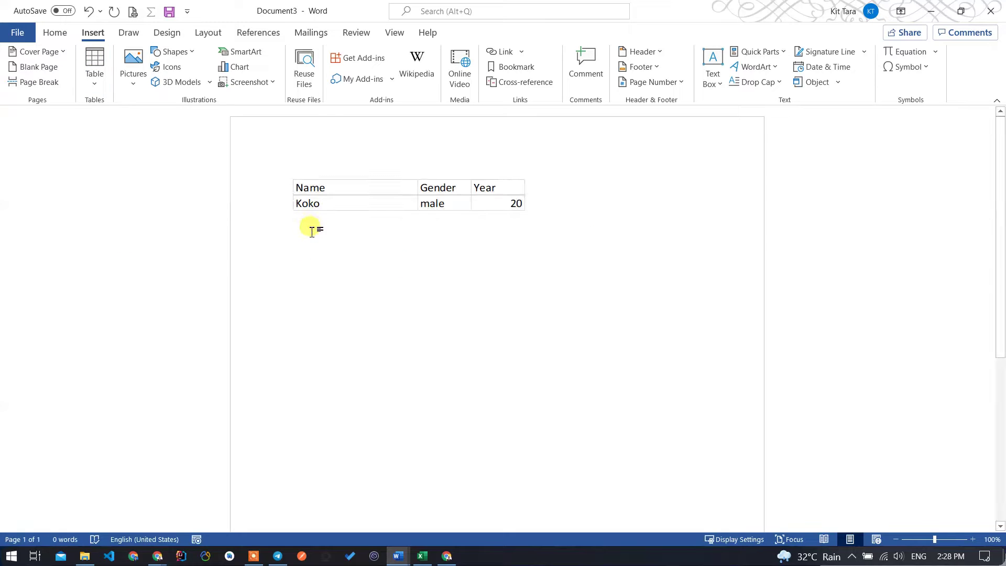
left_click(292, 258)
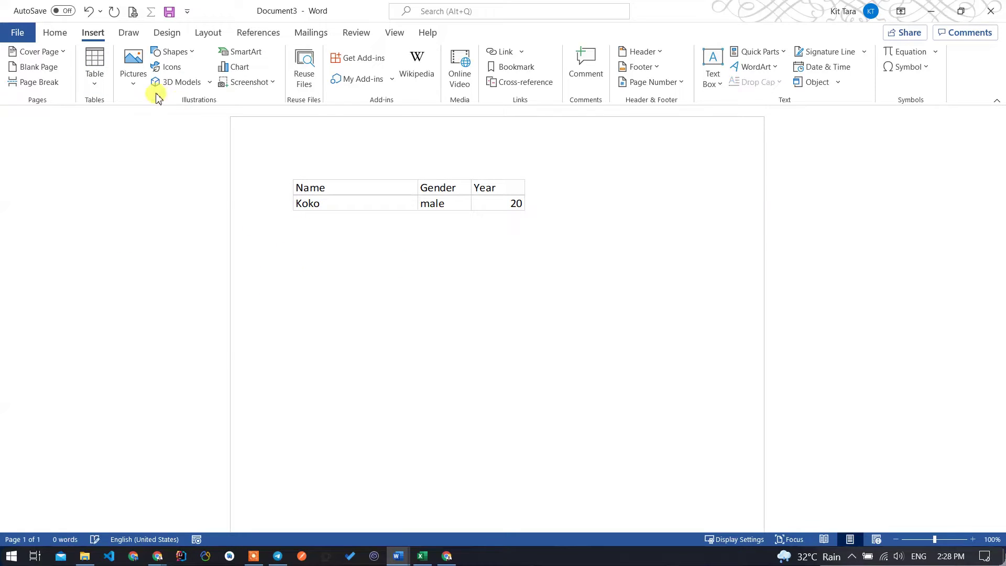
left_click(95, 79)
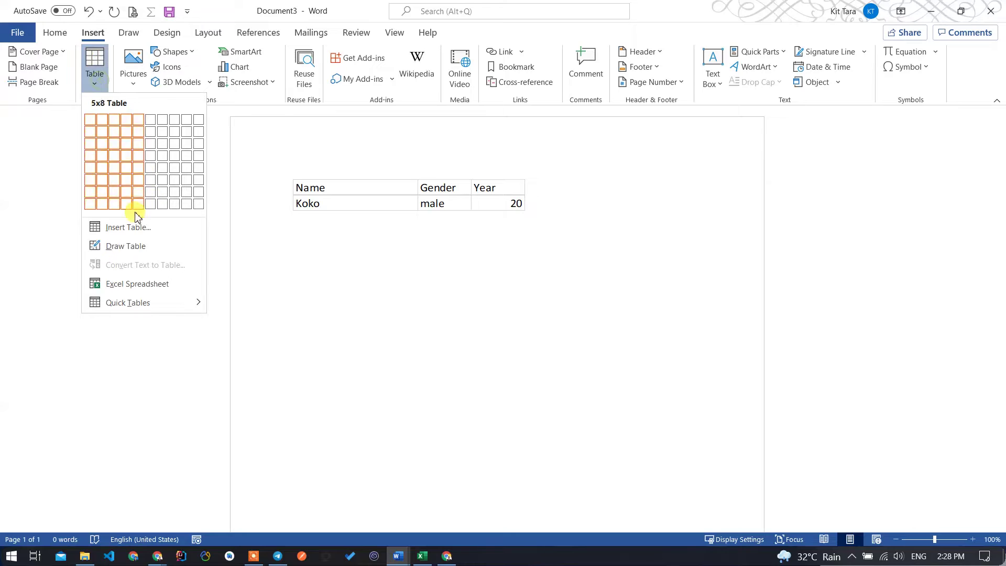
Draw a new table outline below the worksheet and lay out its uneven row lines.
left_click(126, 246)
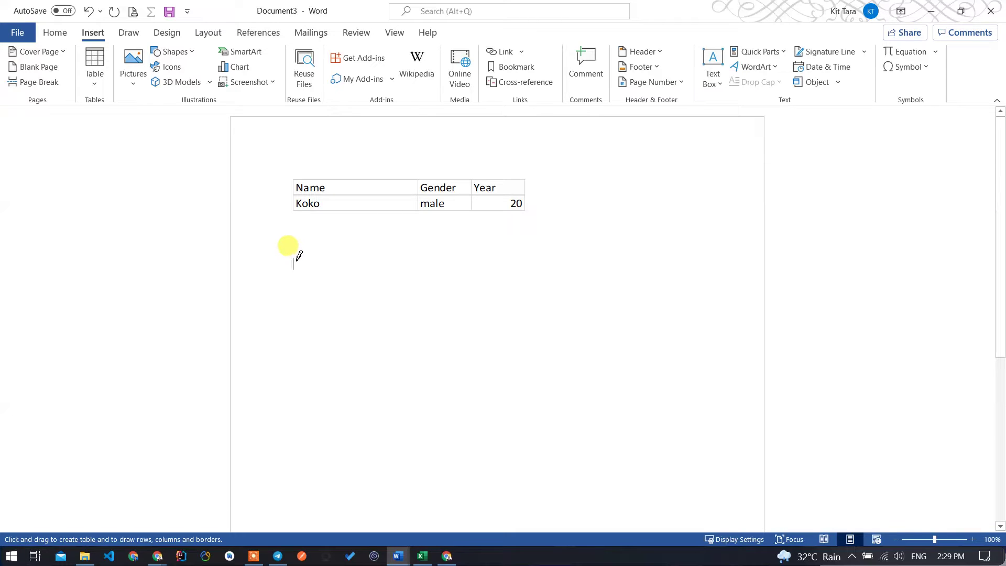
left_click_drag(298, 256, 714, 381)
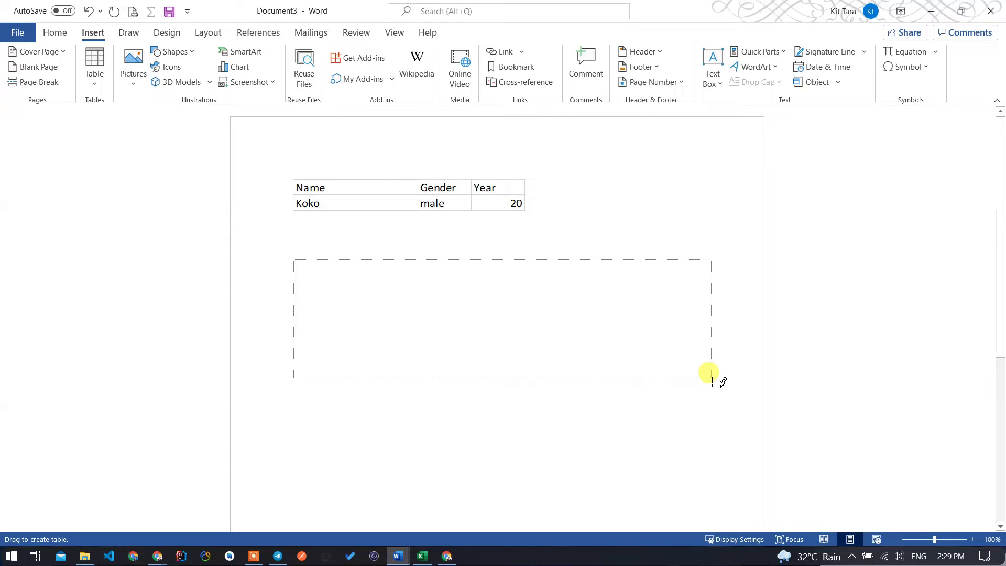
left_click_drag(712, 382, 714, 388)
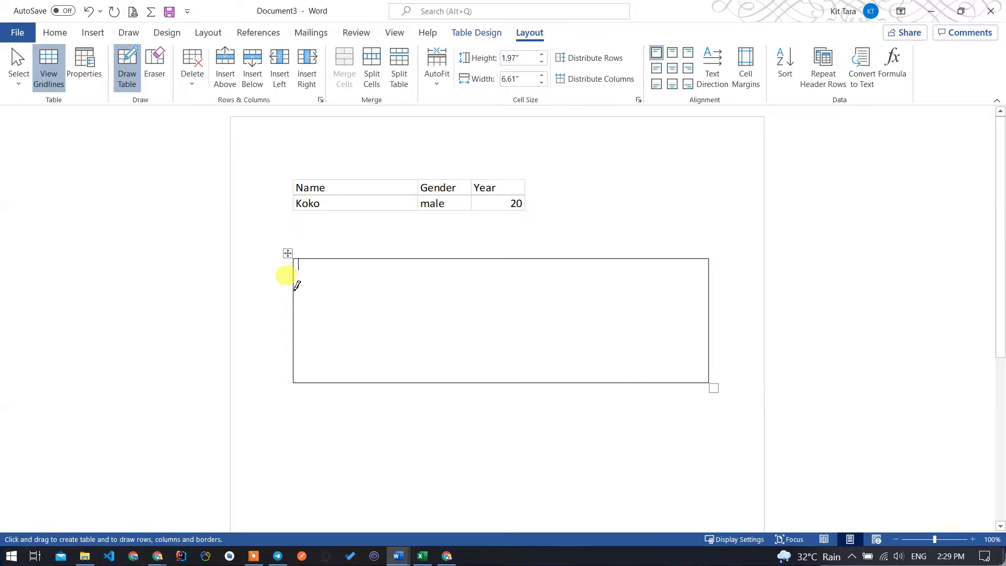
left_click_drag(297, 280, 700, 282)
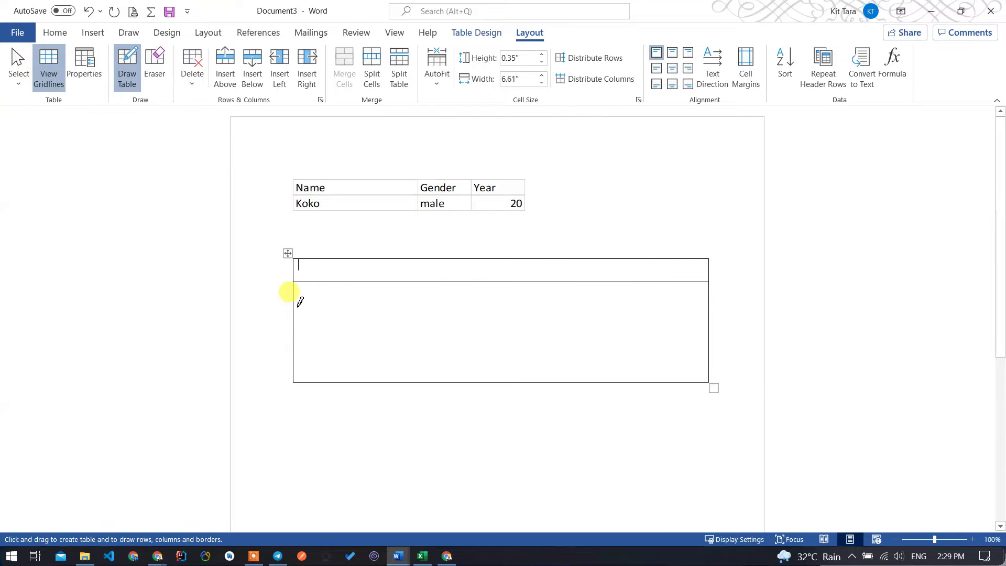
left_click_drag(298, 297, 703, 302)
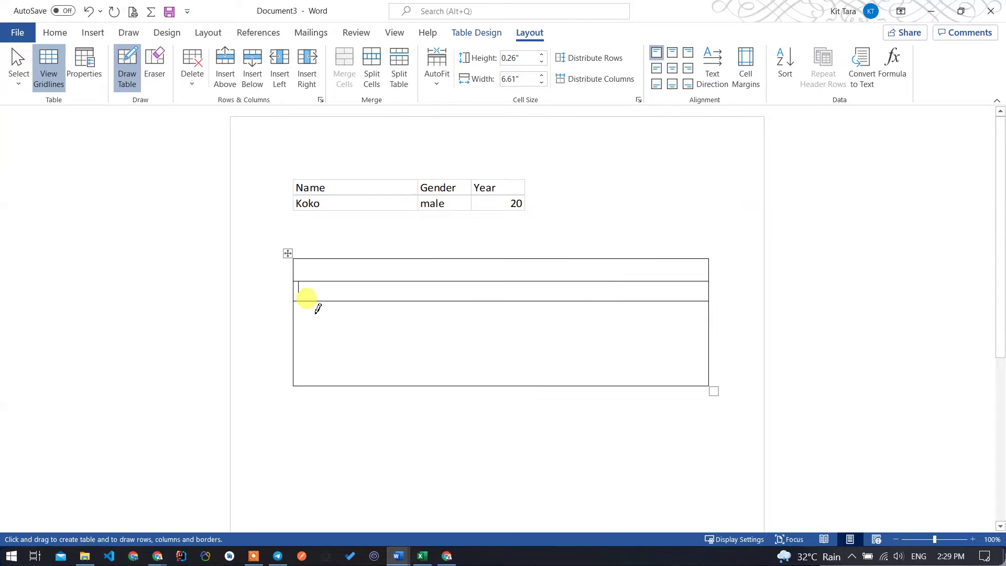
left_click_drag(293, 317, 589, 321)
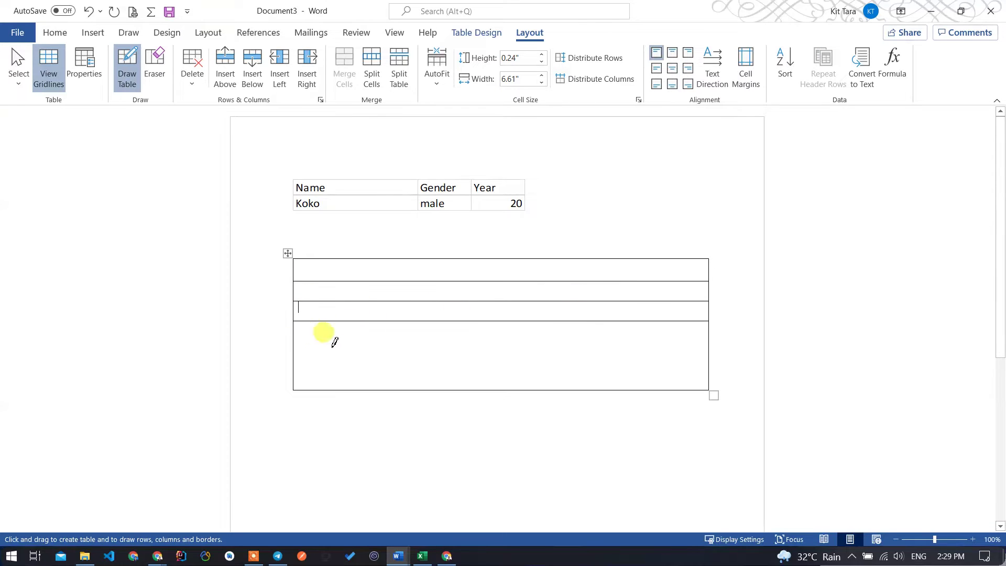
left_click(295, 338)
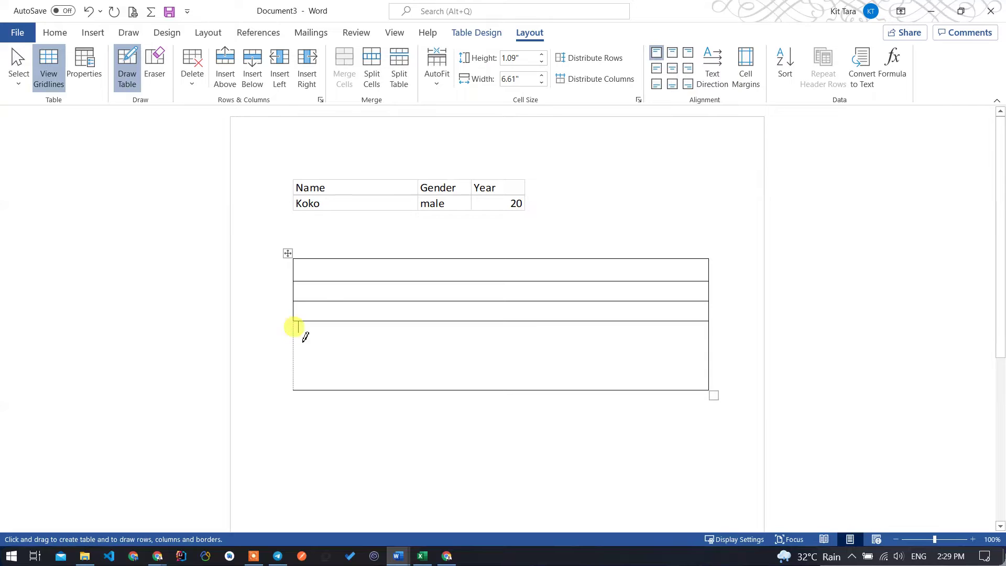
left_click(358, 320)
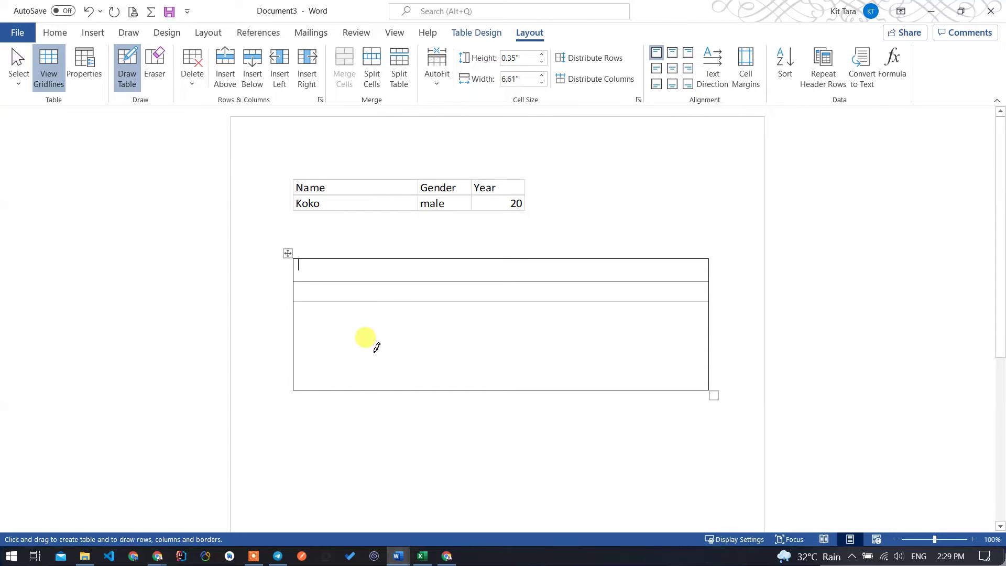
left_click(398, 300, "shift")
left_click_drag(294, 300, 429, 297)
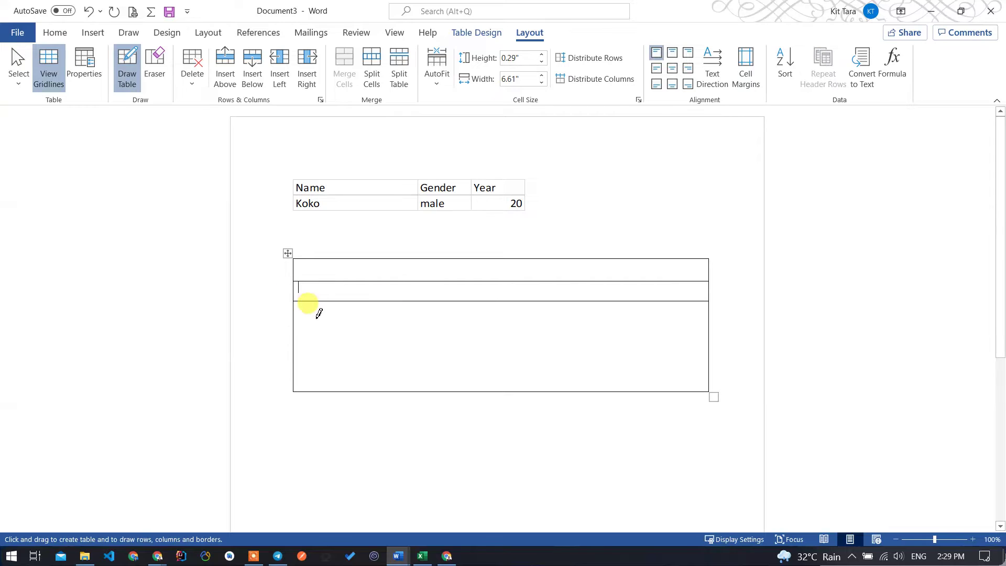
left_click_drag(295, 325, 512, 321)
Draw vertical column borders and split the right-hand and bottom cells into sub-cells.
left_click_drag(360, 258, 366, 390)
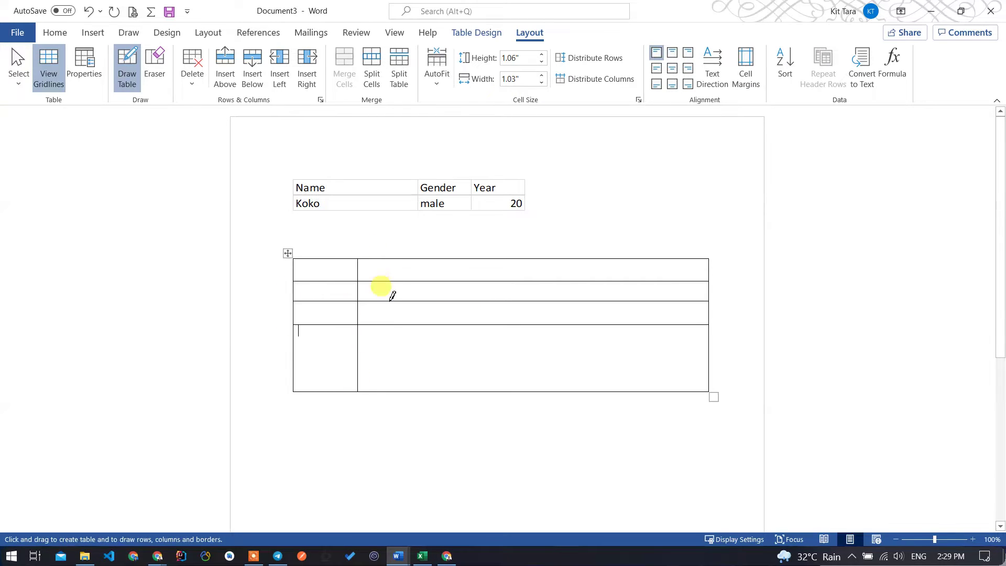
left_click_drag(418, 259, 414, 388)
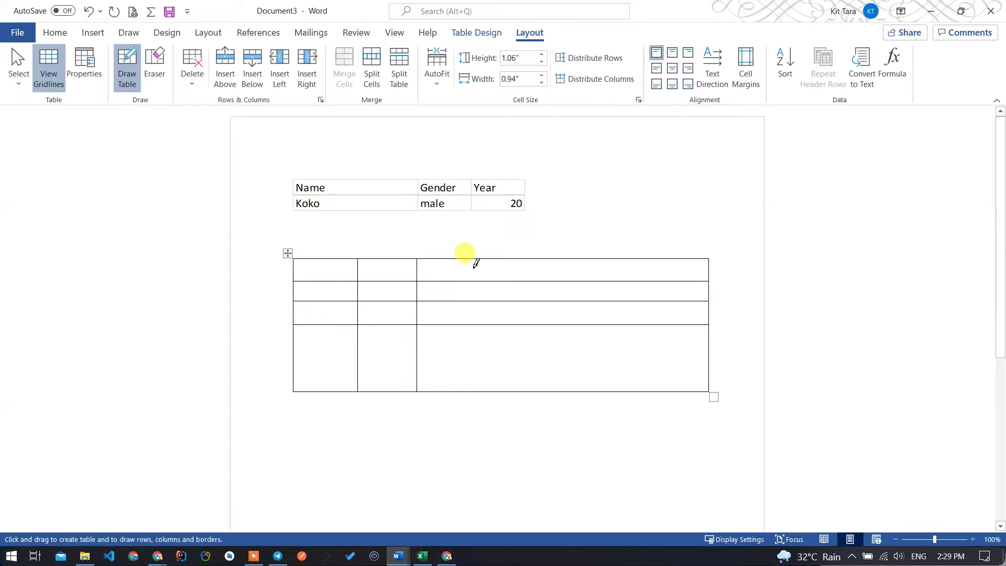
left_click_drag(472, 259, 472, 391)
left_click_drag(544, 265, 550, 367)
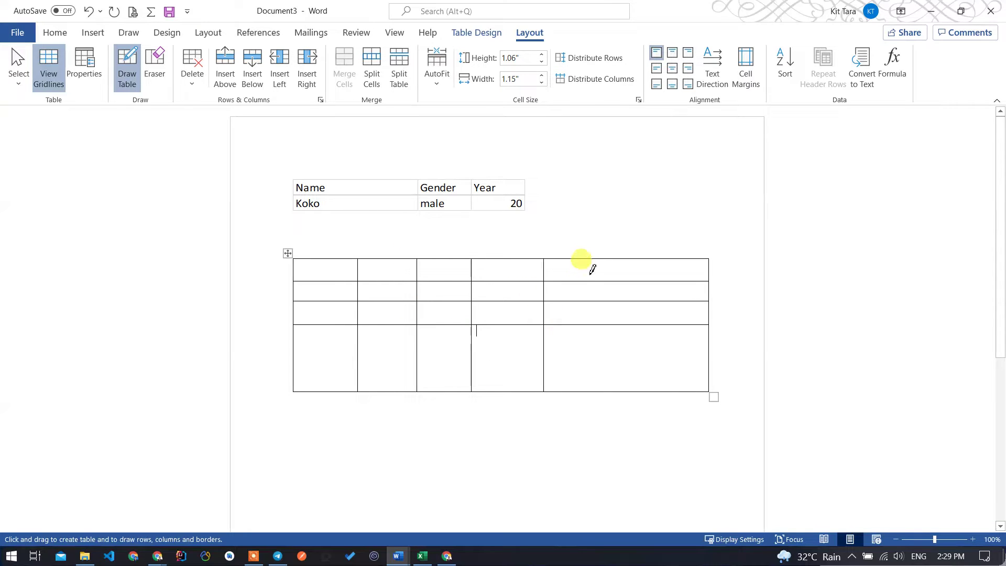
mouse_move(562, 263)
left_mouse_down()
mouse_move(586, 302)
mouse_move(566, 320)
mouse_move(579, 362)
left_mouse_up()
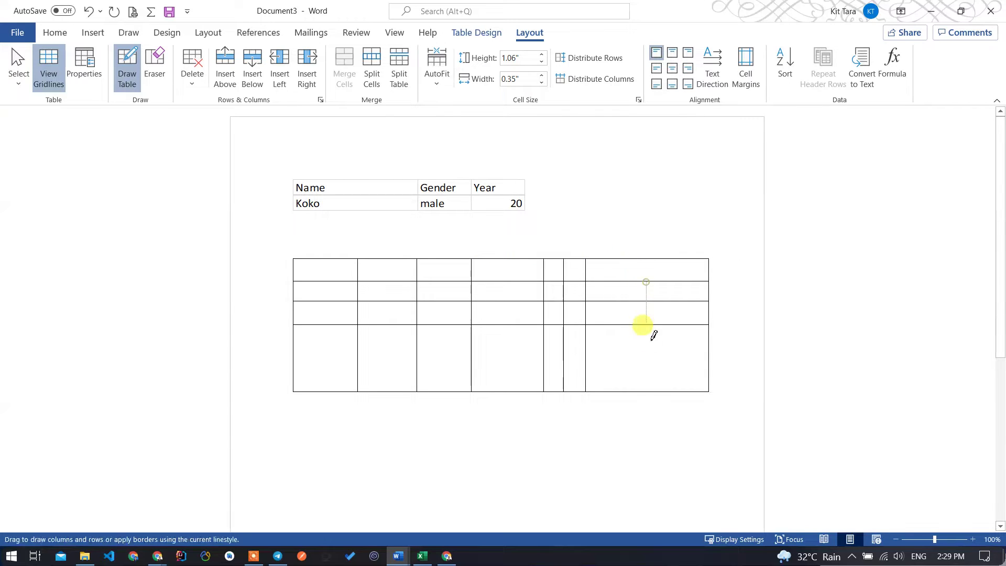
left_click_drag(647, 282, 647, 391)
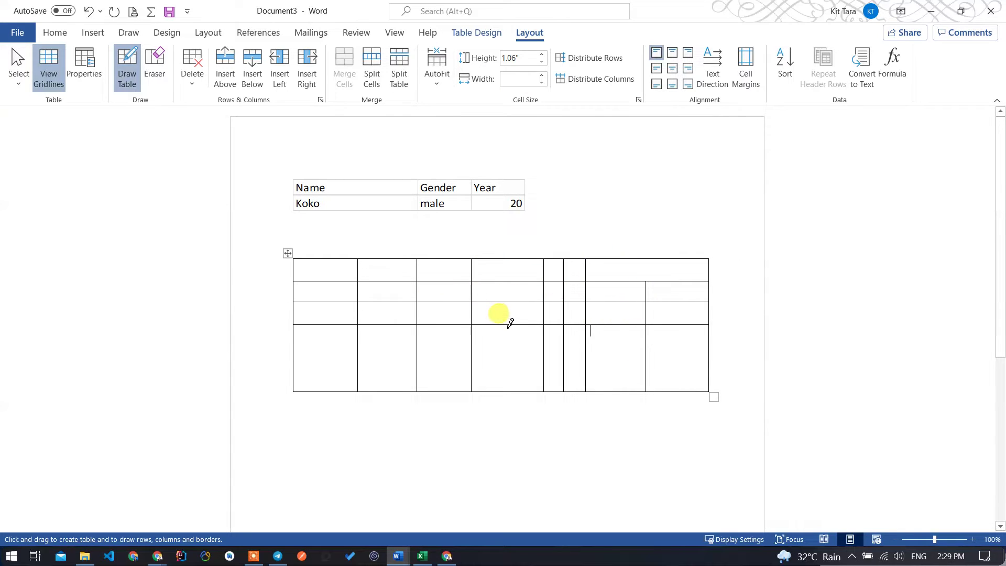
mouse_move(504, 326)
left_mouse_down()
mouse_move(504, 389)
mouse_move(562, 359)
left_mouse_up()
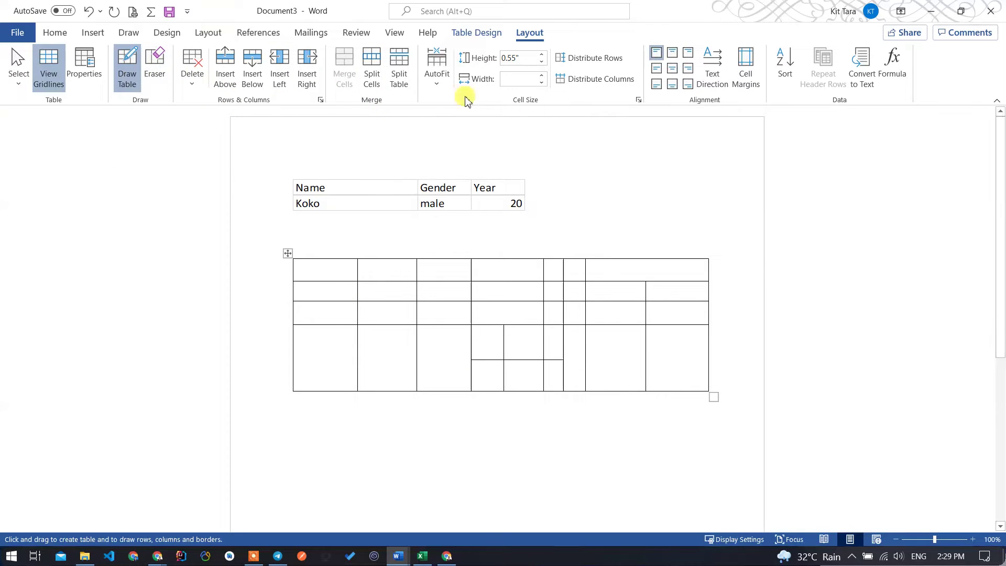
left_click(53, 32)
Stop drawing table borders and place the insertion point below the tables.
left_click(313, 270)
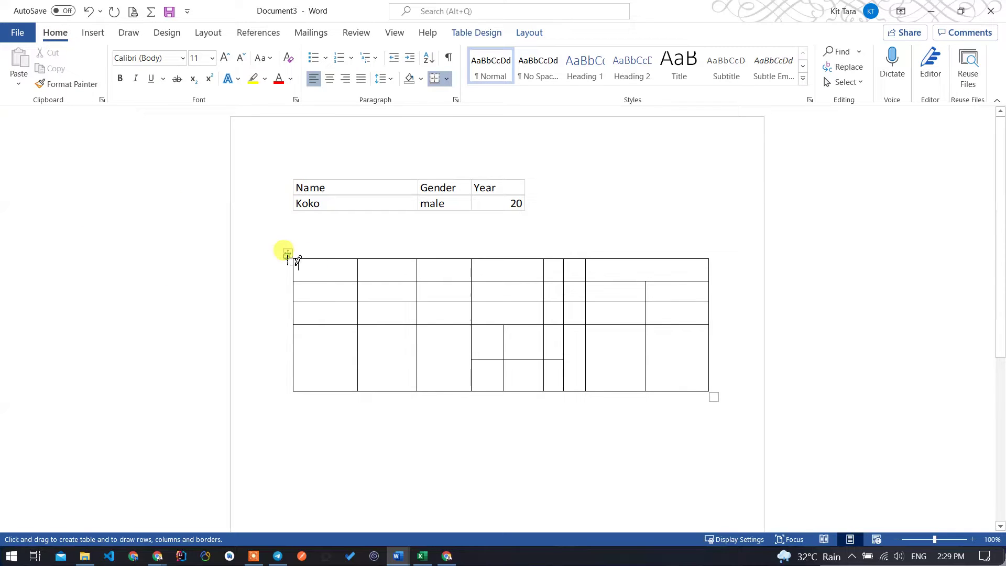
left_click(288, 253)
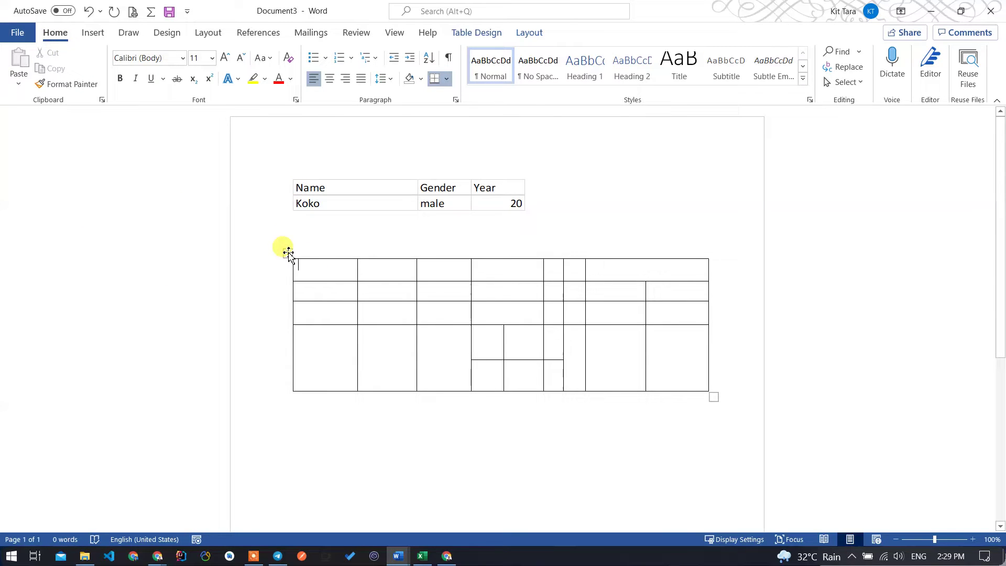
left_click(92, 33)
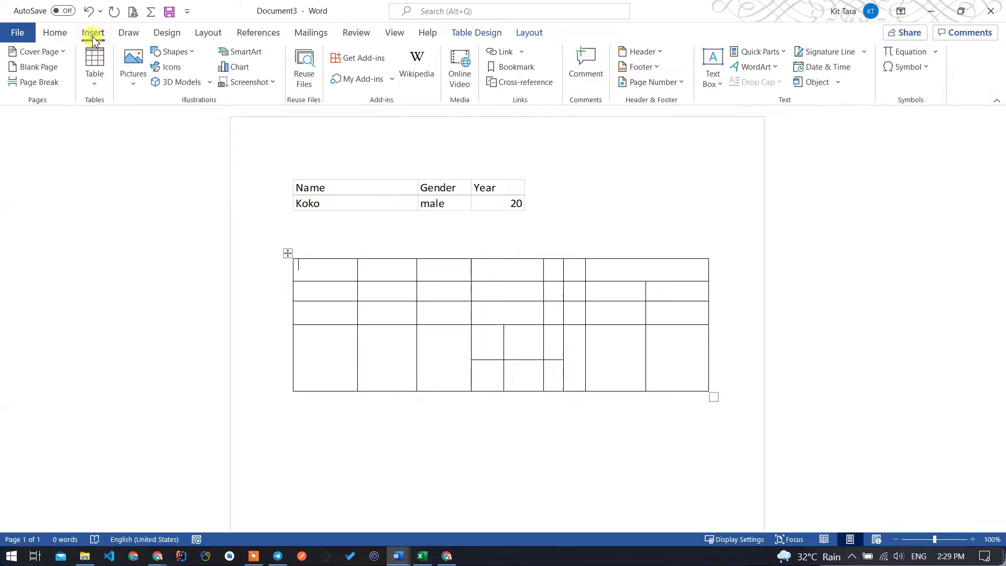
left_click(97, 84)
left_click(278, 276)
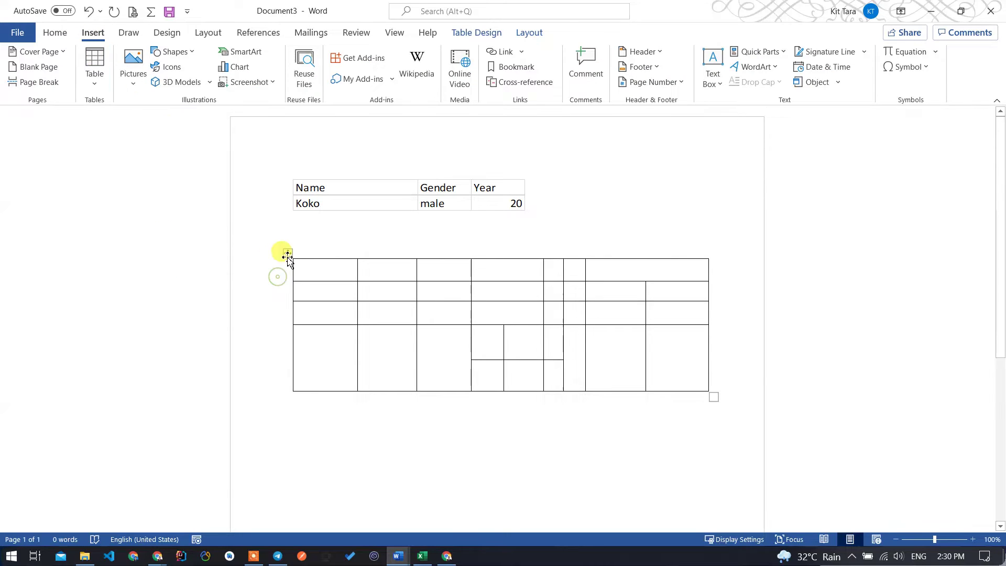
left_click(288, 254)
left_click(474, 411)
left_click(352, 416)
Delete everything and type Name,Gender,Year plus two records ending male,20 and female,21.
key("ctrl+a")
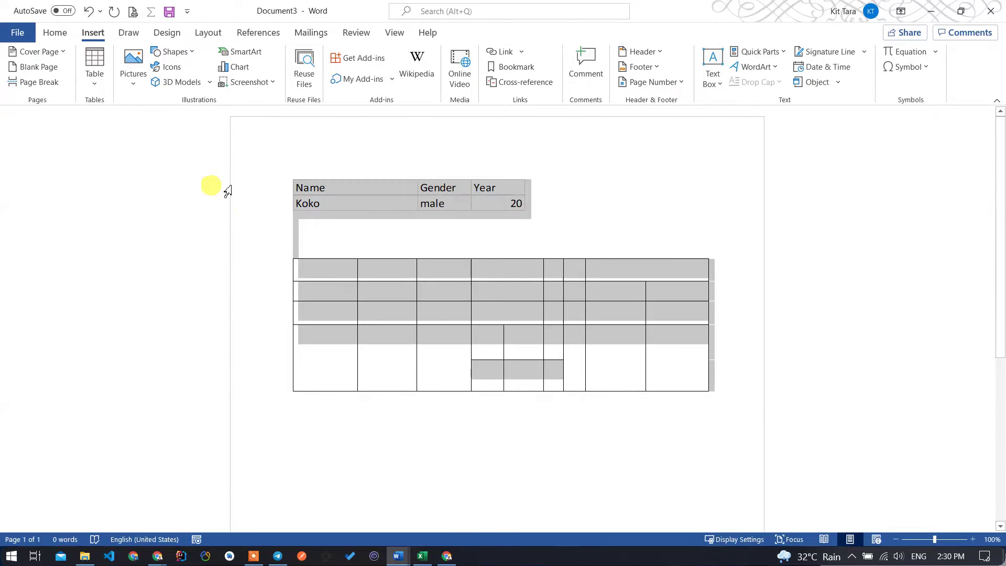
key("Delete")
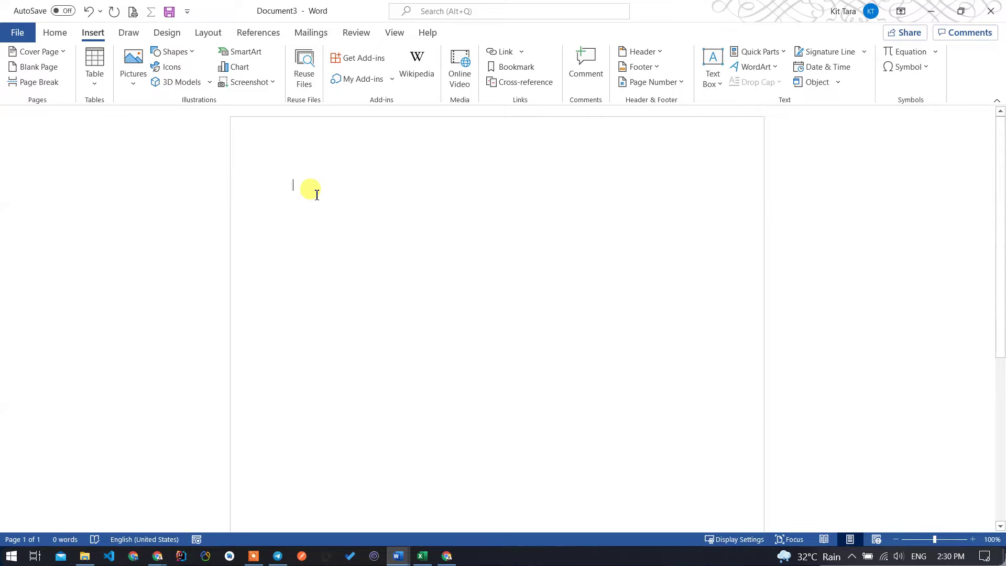
type("Name,Gender,Year")
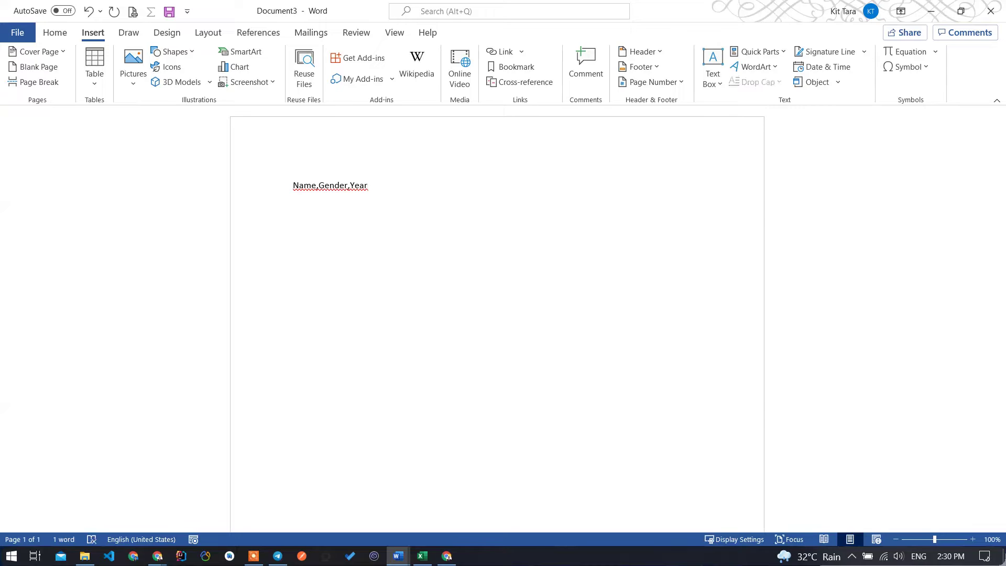
type("ko,male,20")
type("Kaka,female,21")
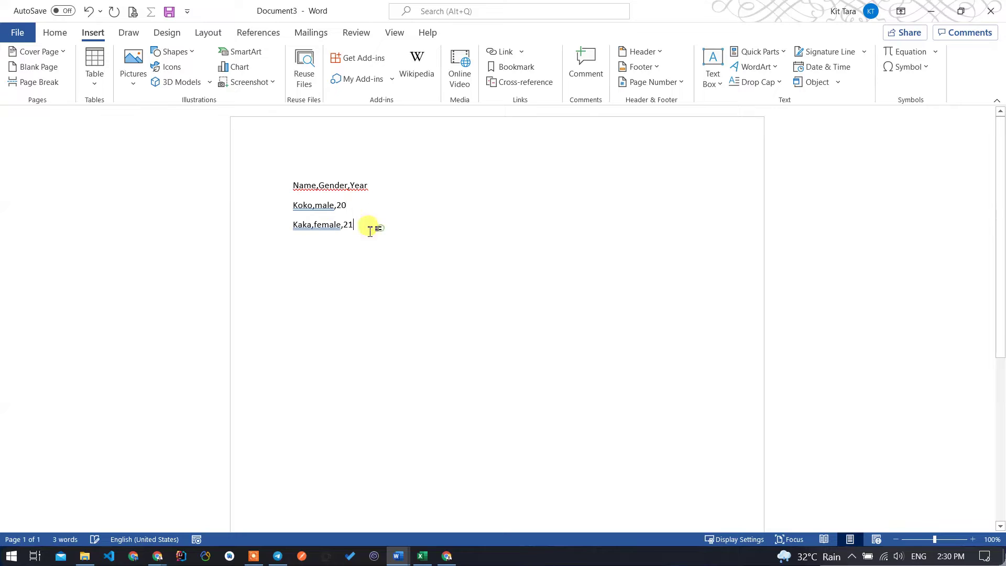
left_click_drag(373, 226, 297, 185)
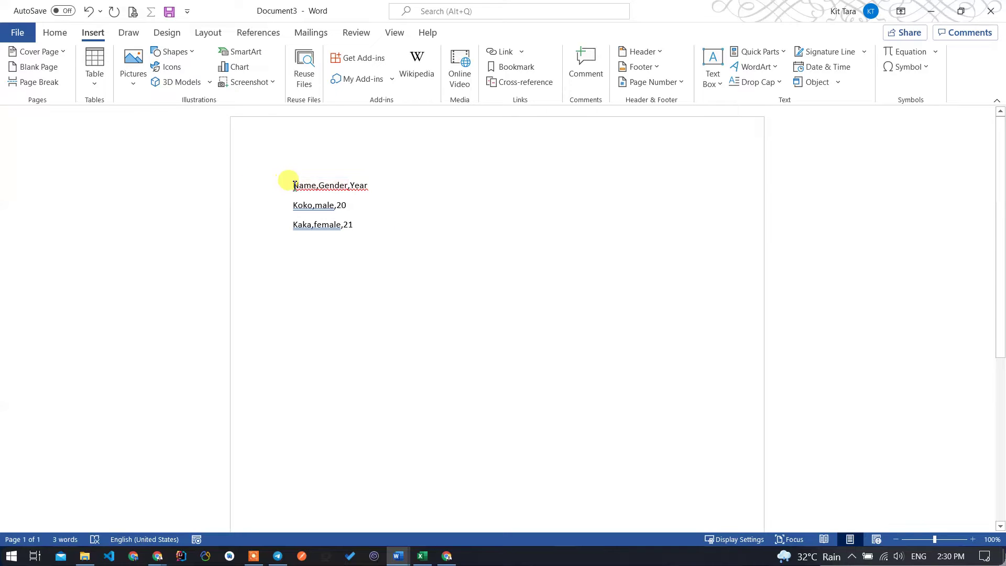
Convert the three comma-separated lines into a 3-column, 3-row table using Commas as separator.
left_click_drag(293, 186, 359, 225)
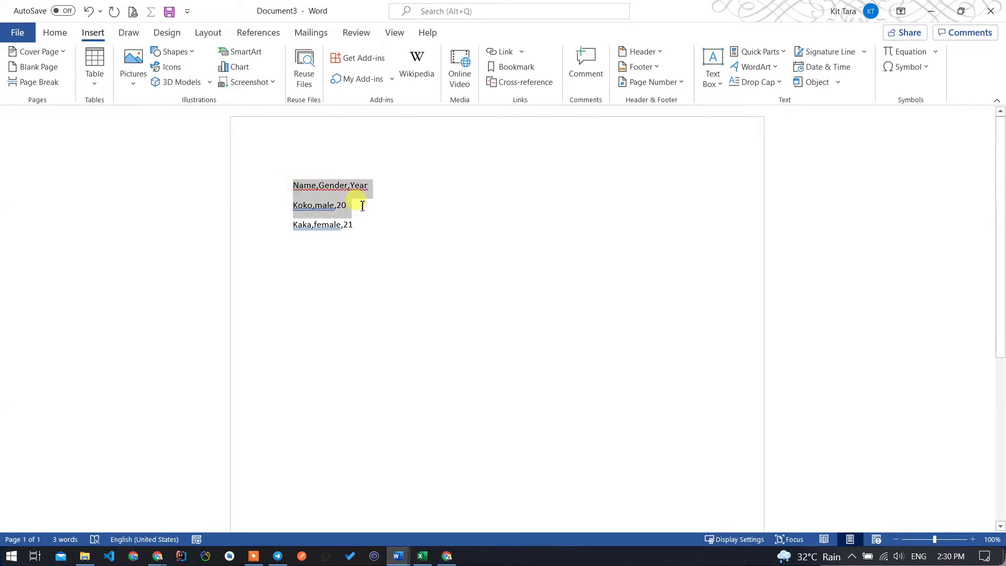
left_click(97, 87)
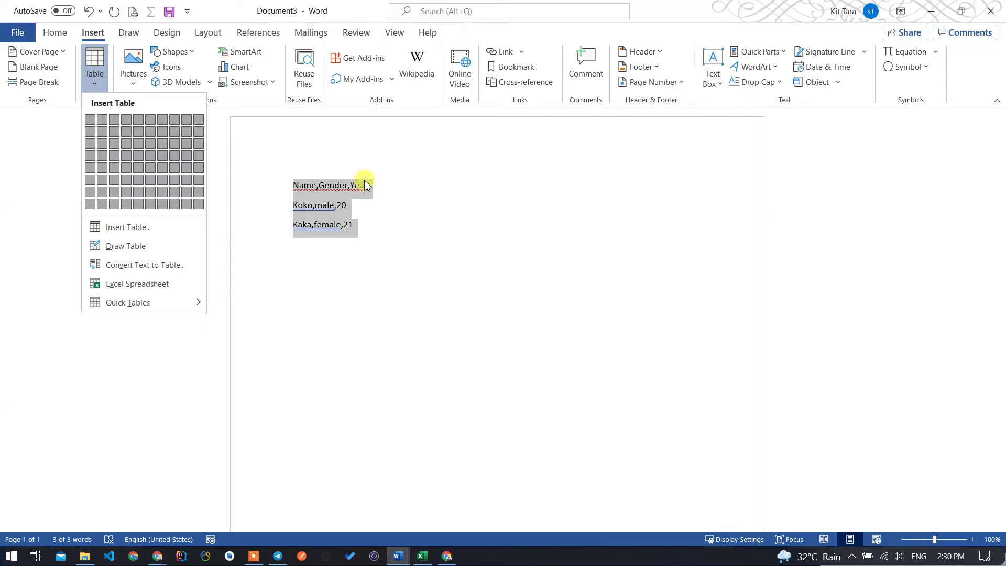
left_click(346, 221)
left_click(360, 225)
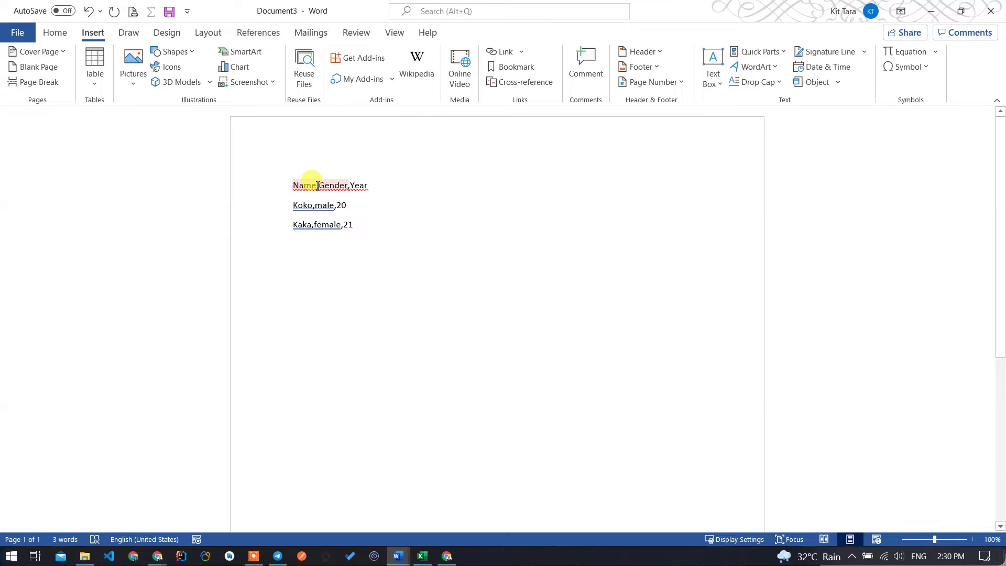
scroll(325, 169, "up", 1, "ctrl")
scroll(325, 168, "up", 1, "ctrl")
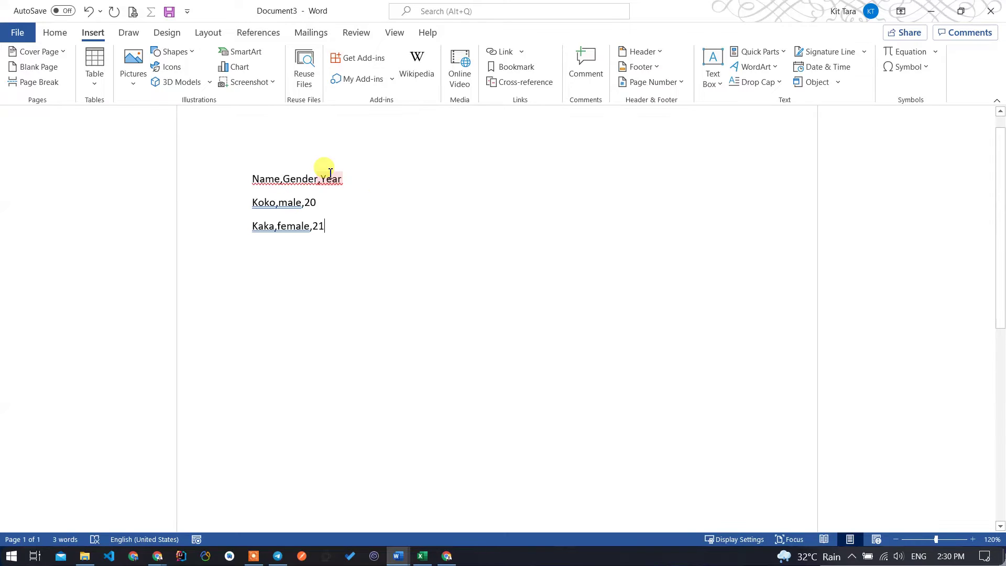
scroll(347, 220, "up", 1)
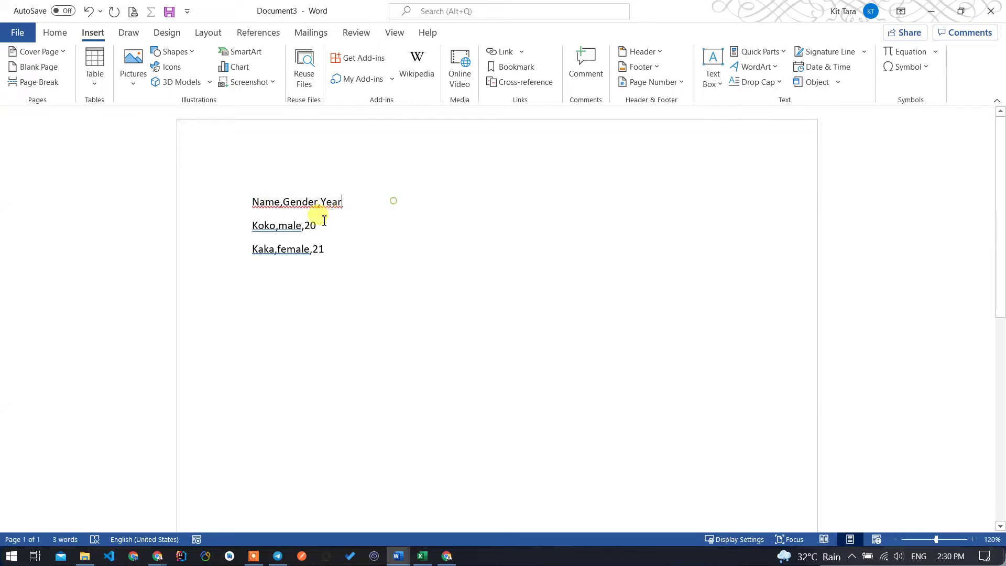
left_click_drag(326, 249, 250, 209)
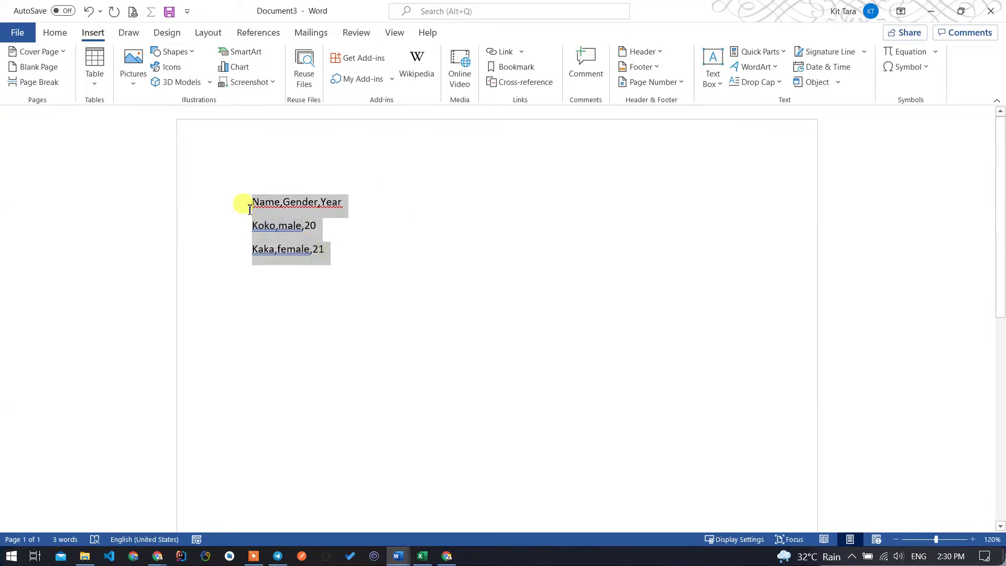
left_click(95, 76)
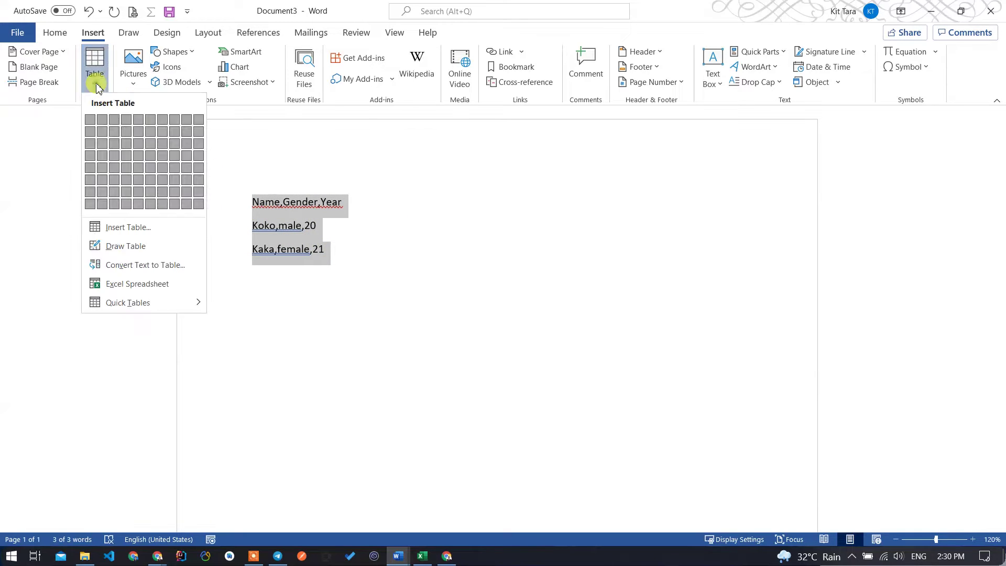
left_click(147, 267)
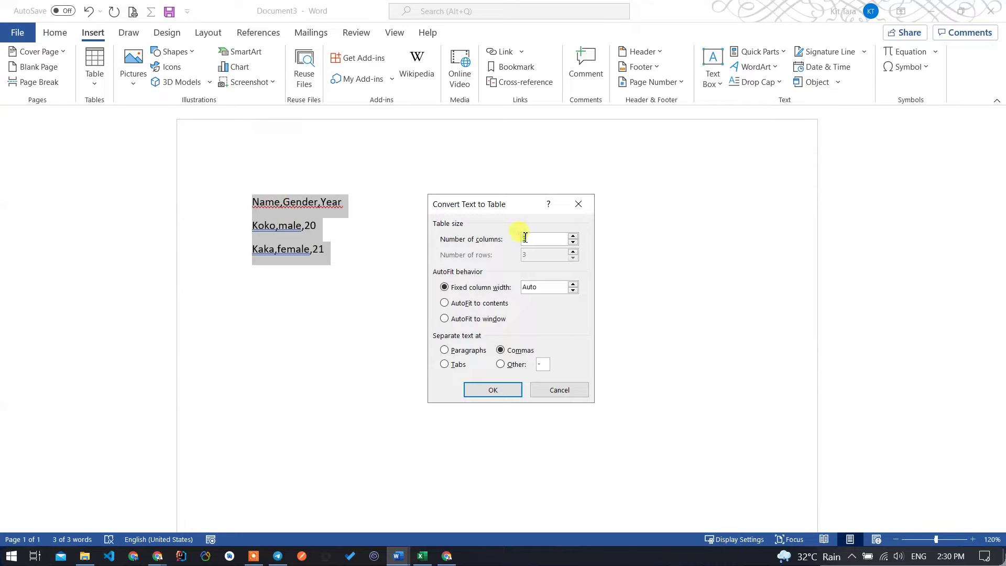
left_click(492, 390)
left_click(427, 352)
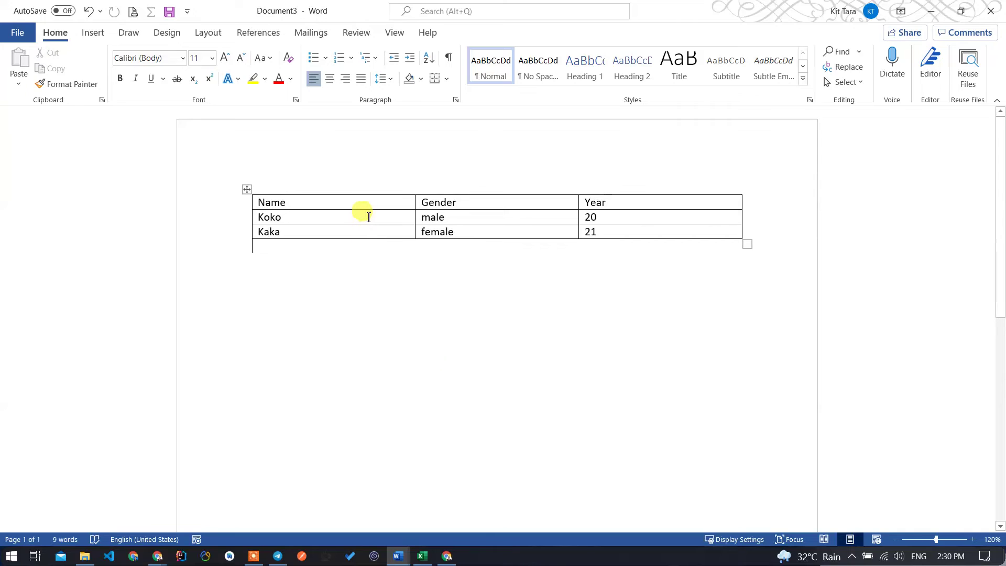
left_click(369, 216)
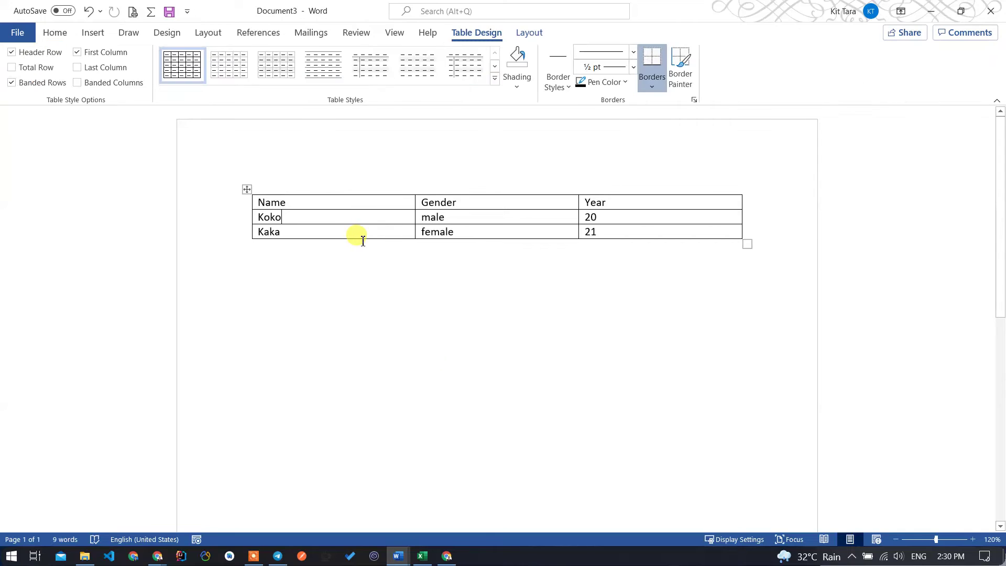
left_click(483, 230)
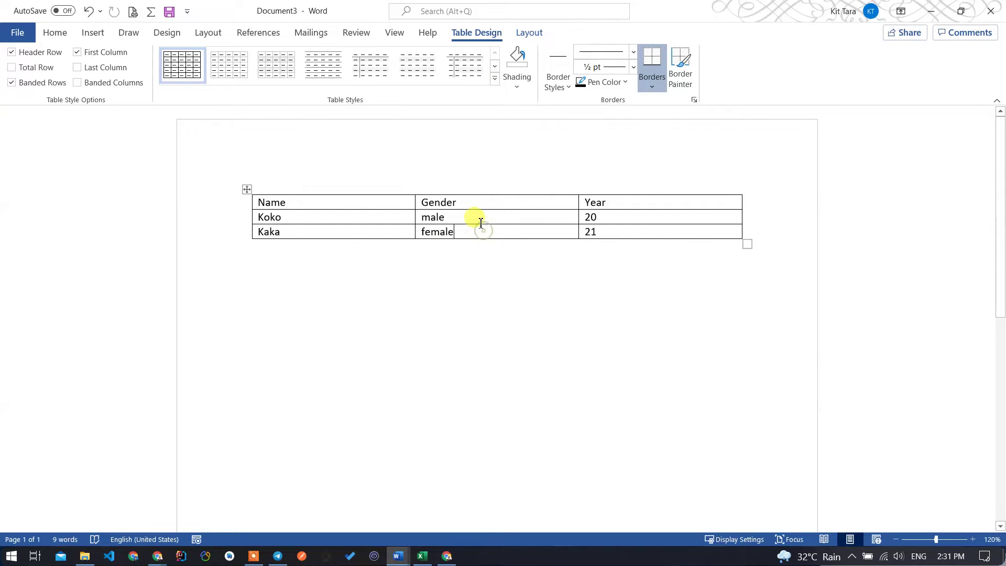
left_click(526, 33)
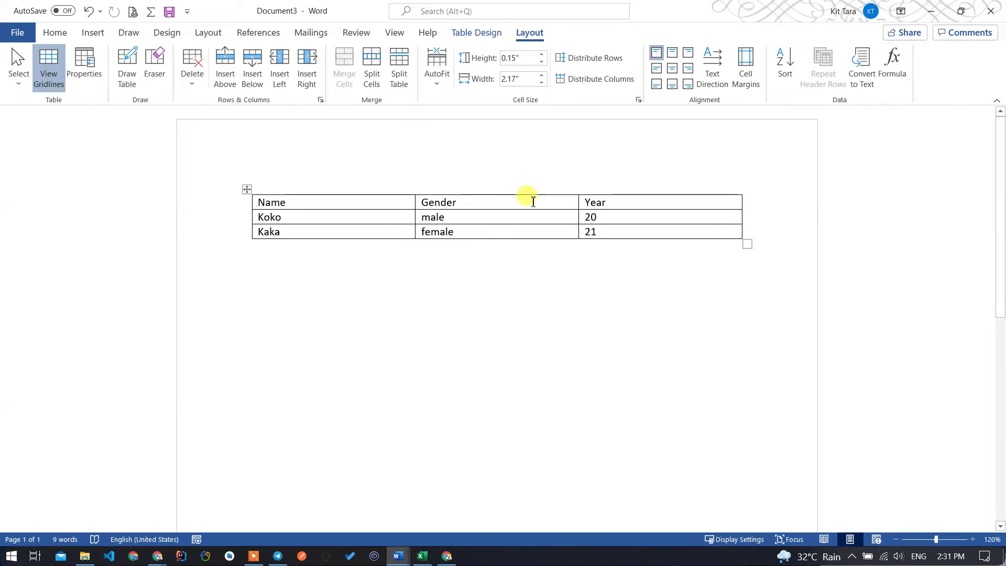
left_click(591, 206)
left_click_drag(580, 203, 478, 205)
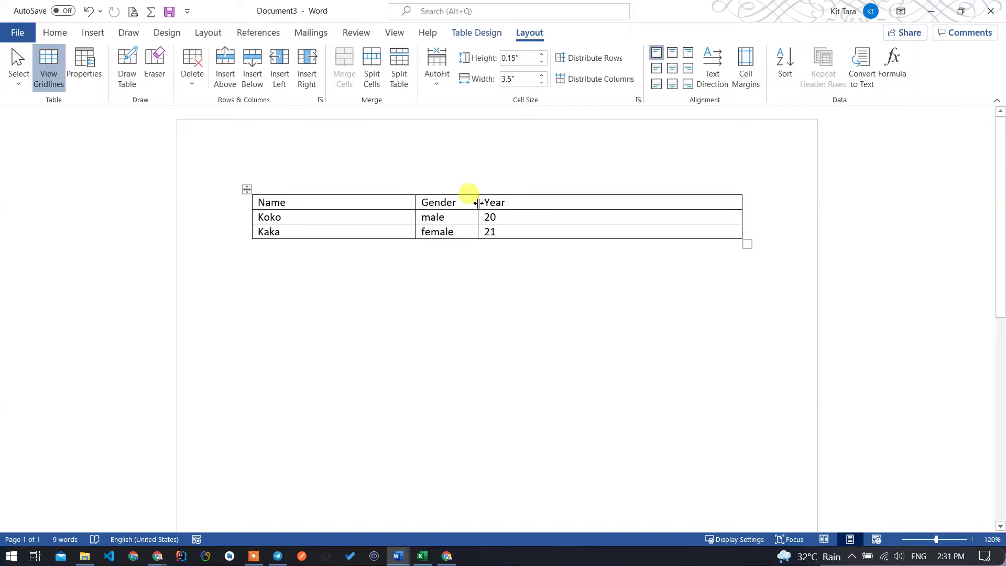
left_click_drag(478, 203, 501, 203)
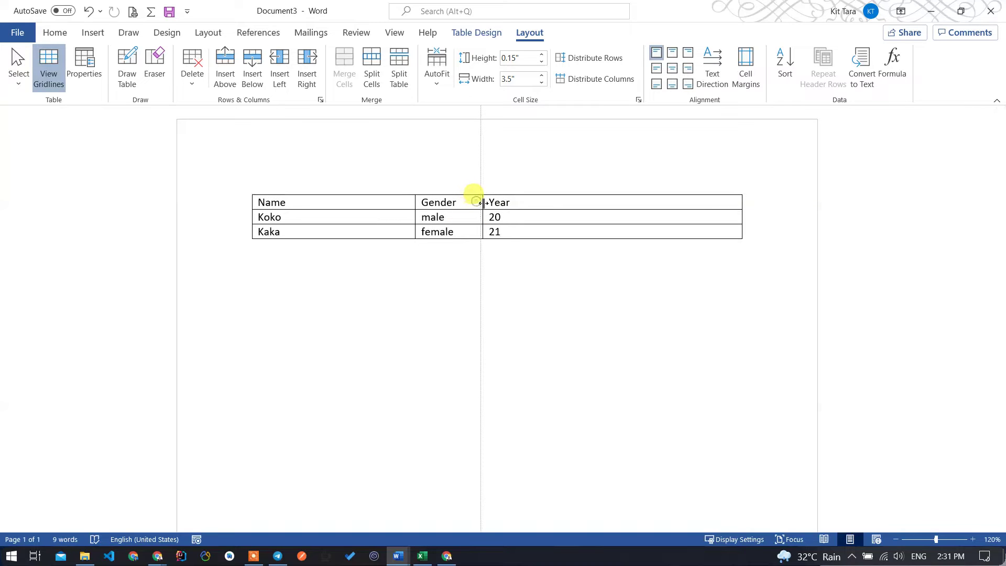
left_click_drag(501, 202, 559, 203)
left_click(519, 202)
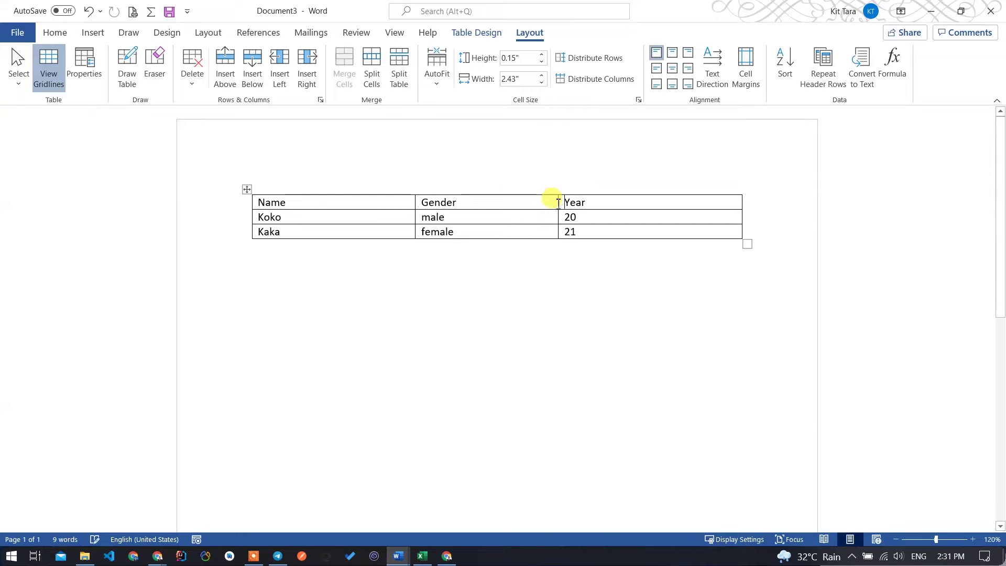
left_click(566, 202)
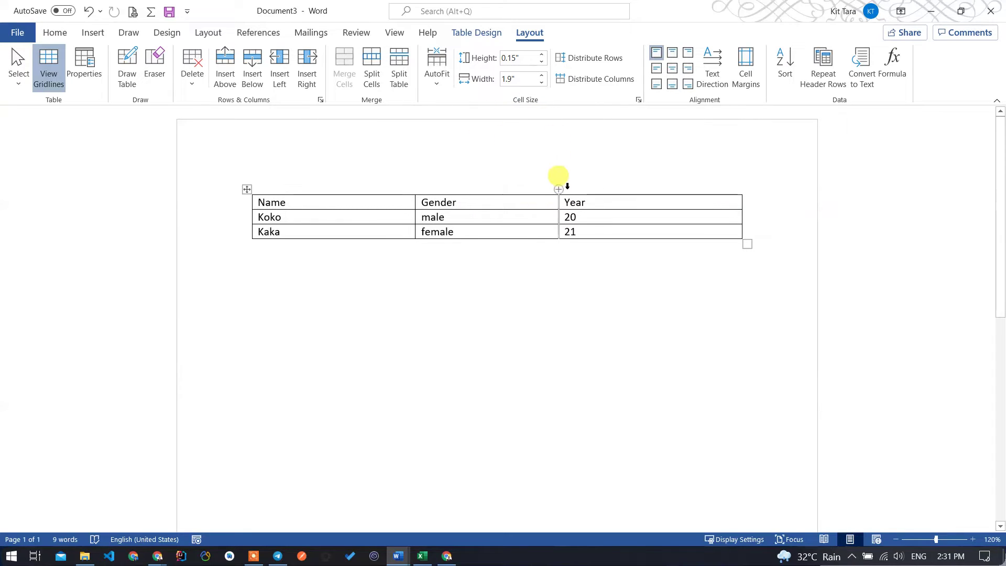
left_click_drag(558, 203, 494, 207)
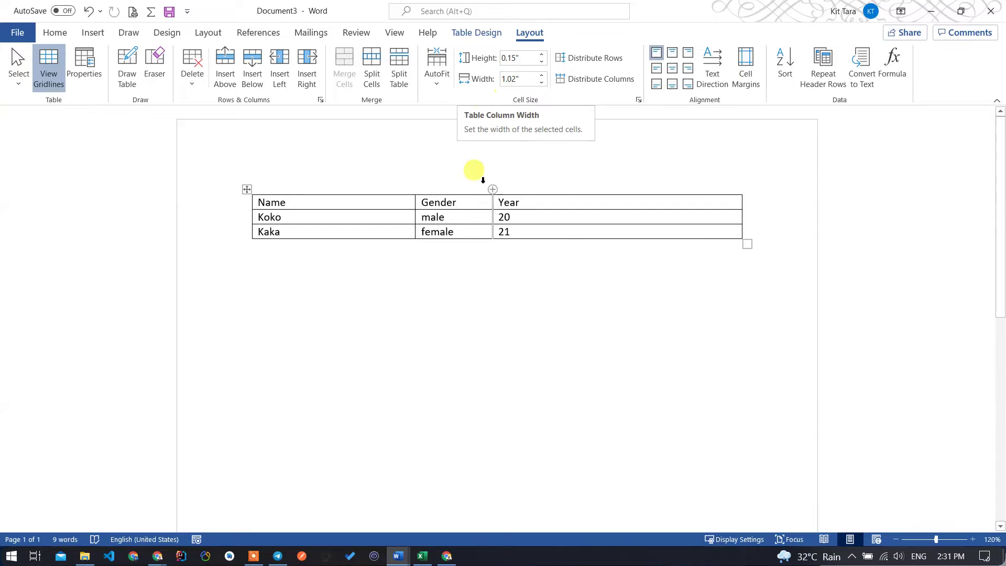
mouse_move(428, 204)
left_mouse_down()
mouse_move(460, 224)
mouse_move(470, 203)
mouse_move(457, 224)
left_mouse_up()
left_click(447, 205)
left_click(458, 221)
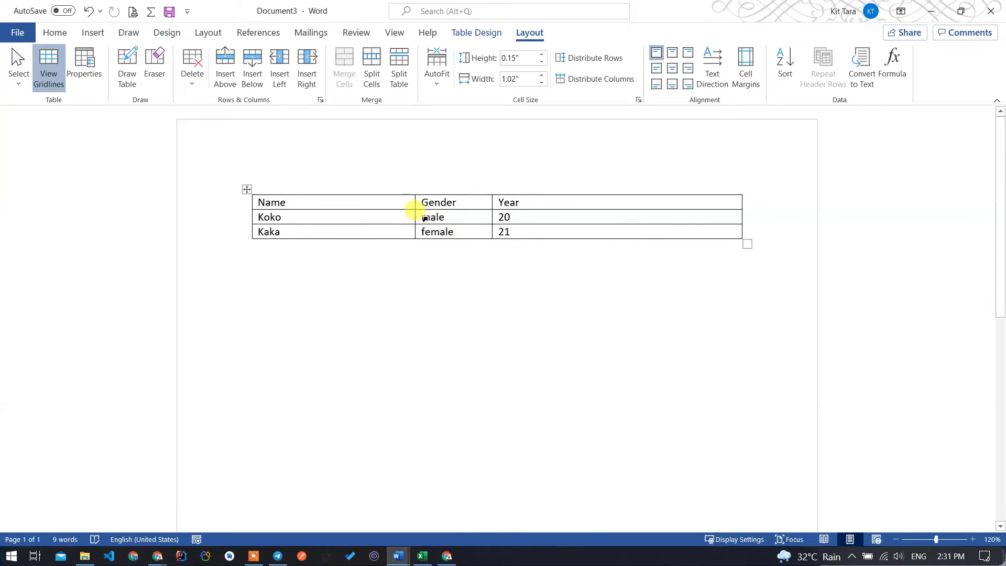
left_click_drag(424, 218, 461, 215)
Raise the header row height to 0.5".
left_click(457, 203)
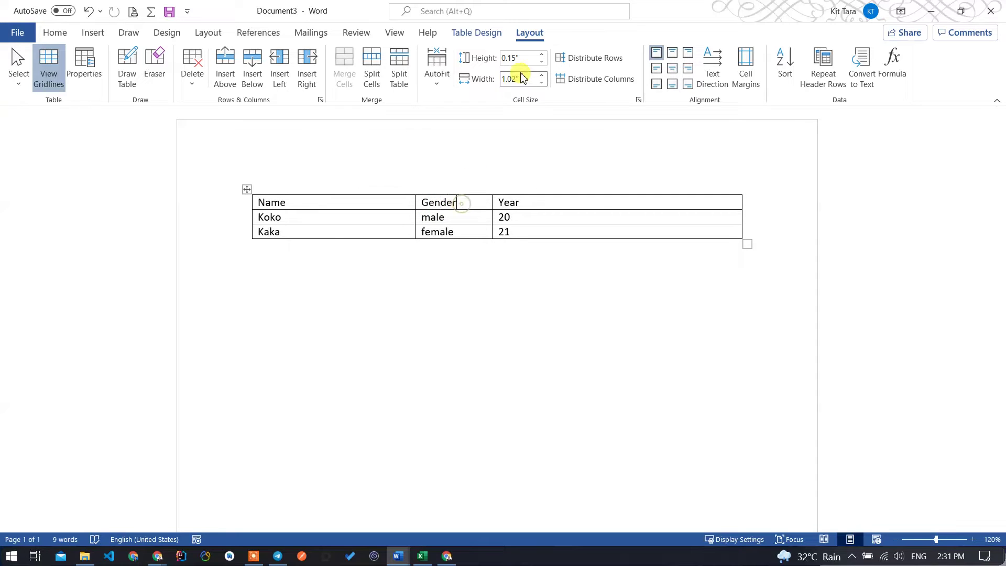
left_click(542, 56)
left_click(542, 55)
left_click(543, 55)
left_click(543, 55)
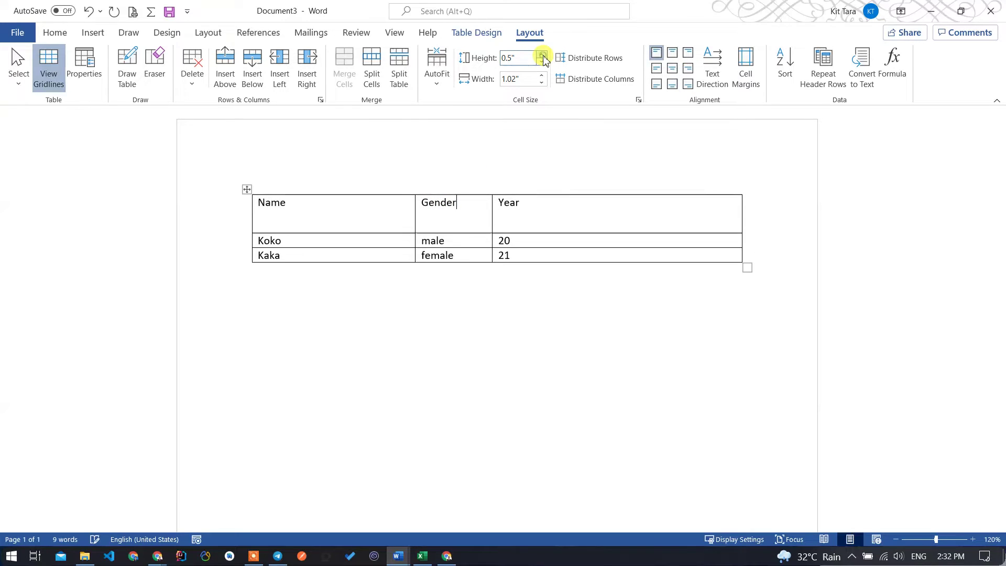
Distribute the Gender and Year columns evenly at 2.17" each.
left_click(555, 281)
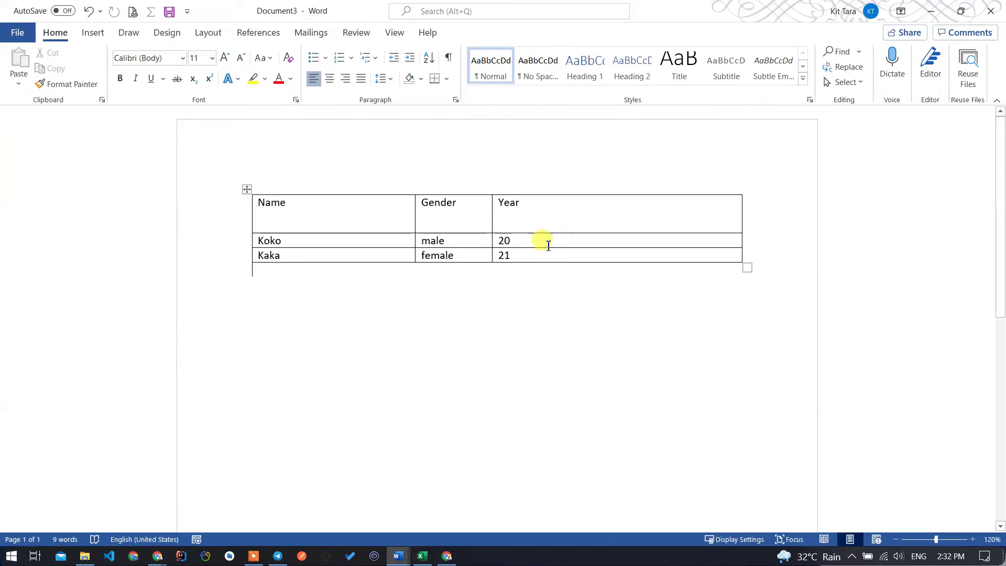
left_click(517, 238)
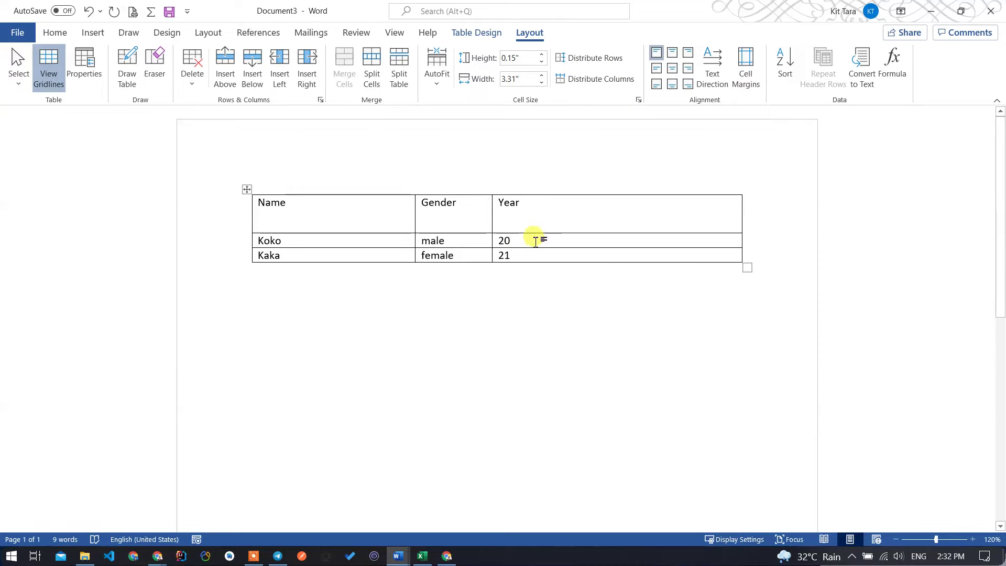
left_click(591, 87)
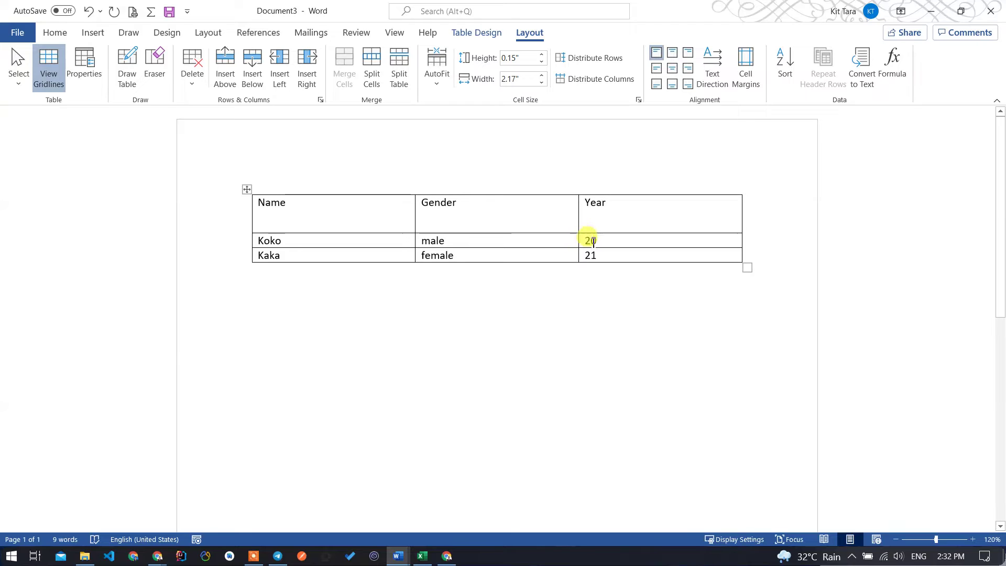
Auto-fit the Gender column, then even out the Gender and Year column widths again.
double_click(578, 210)
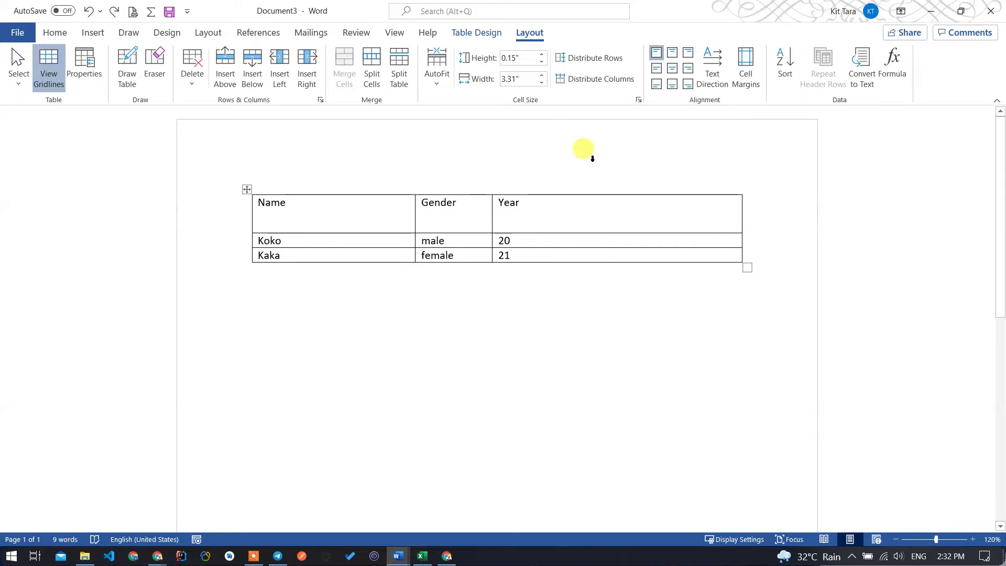
left_click(605, 86)
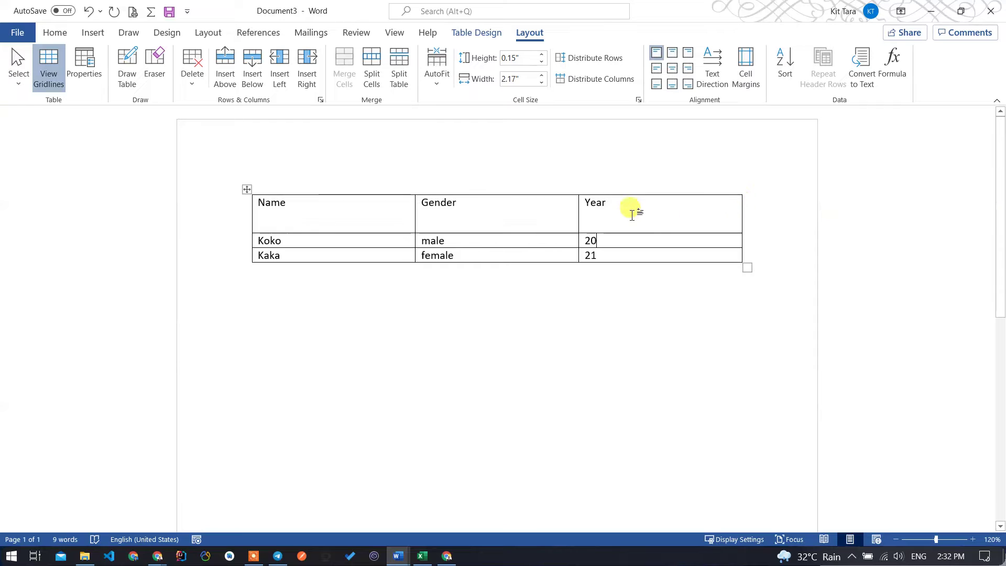
left_click(532, 205)
left_click_drag(424, 206, 547, 204)
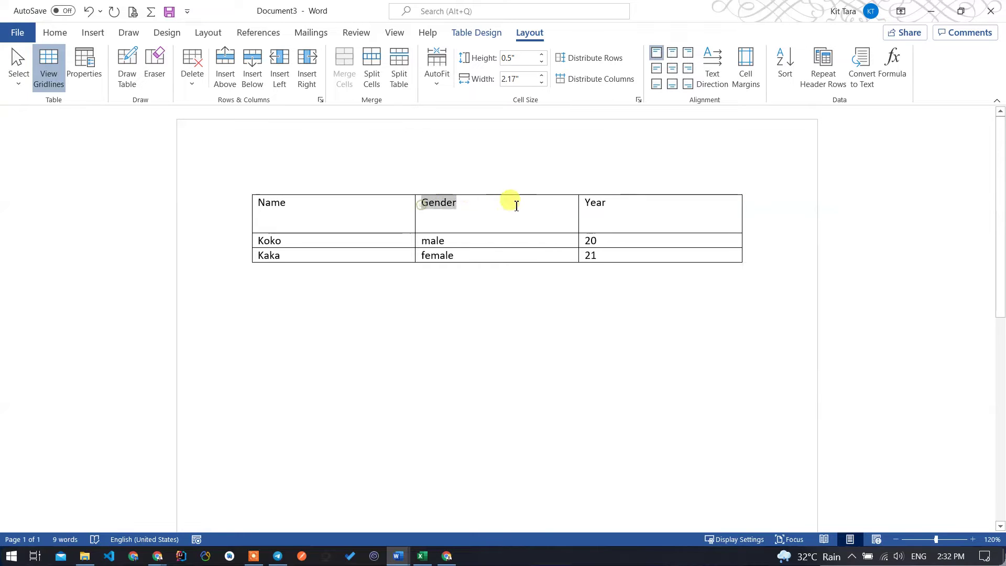
left_click(547, 204)
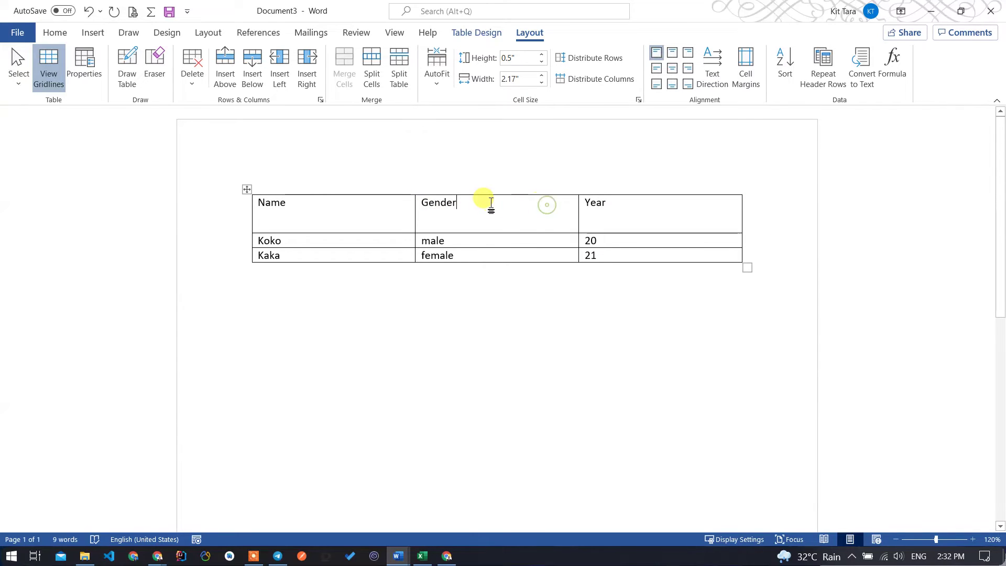
left_click(604, 217)
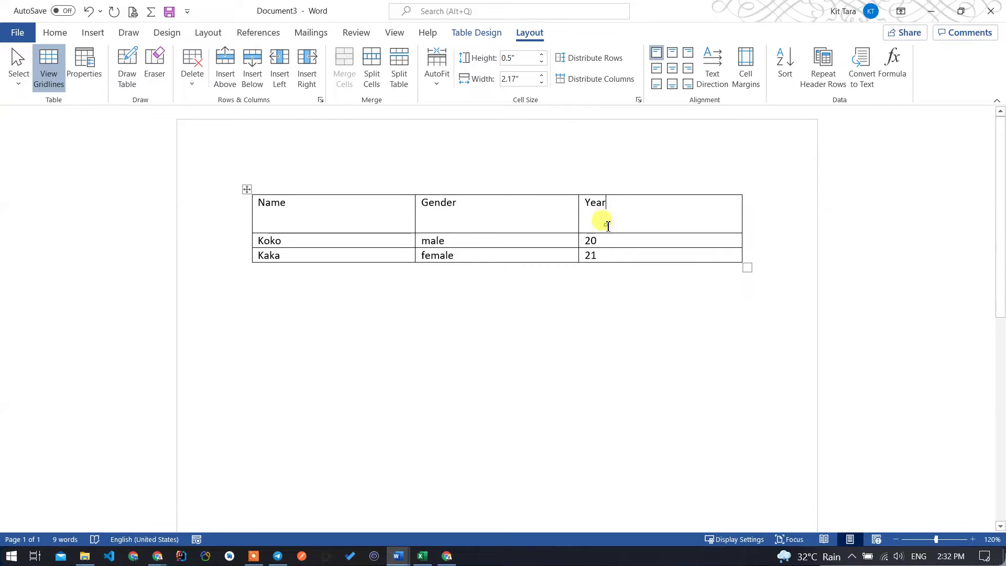
Make all table rows the same height with Distribute Rows.
left_click(586, 59)
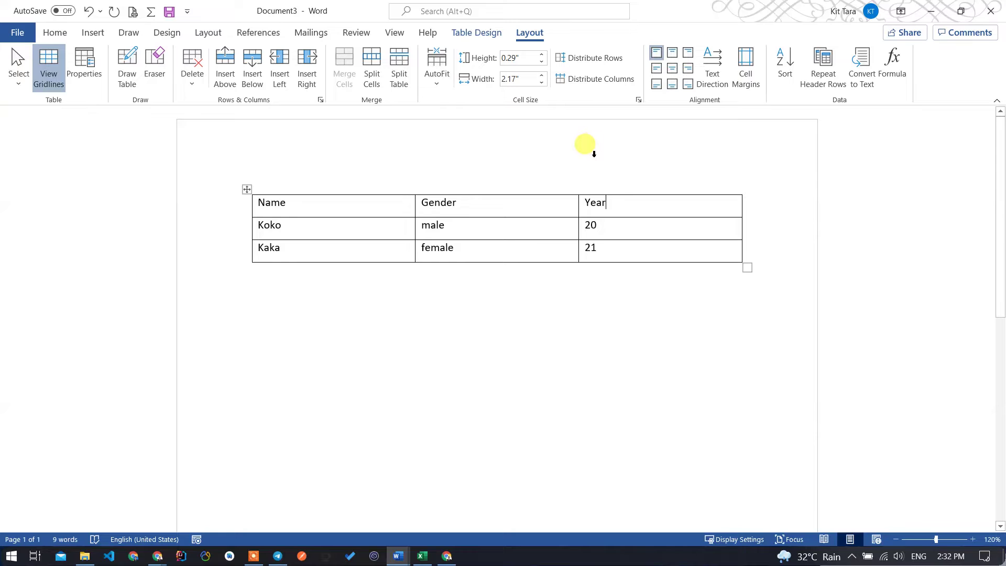
key("ctrl+z")
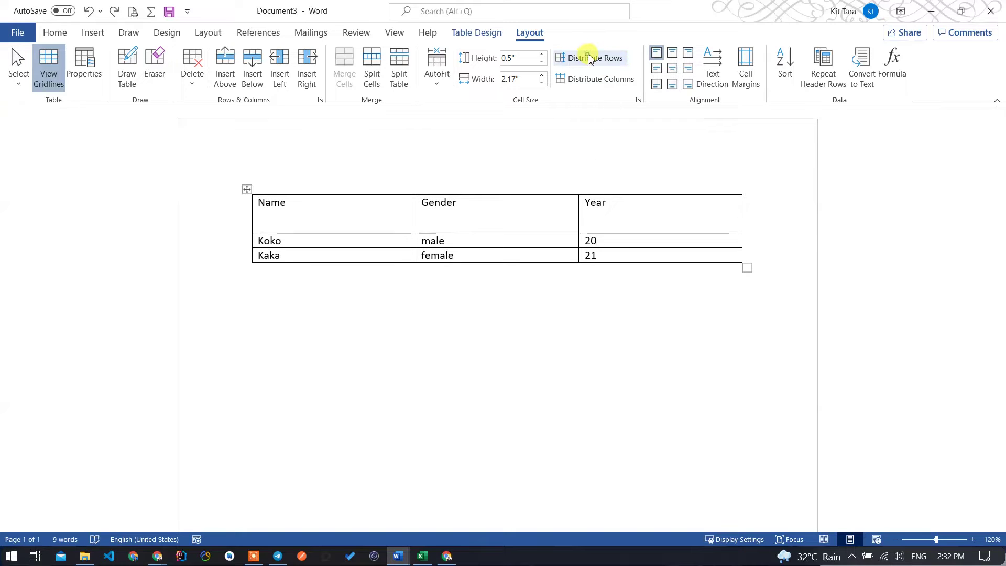
left_click(591, 58)
Center the Gender column entries (Gender, male, female) in their cells.
left_click(635, 283)
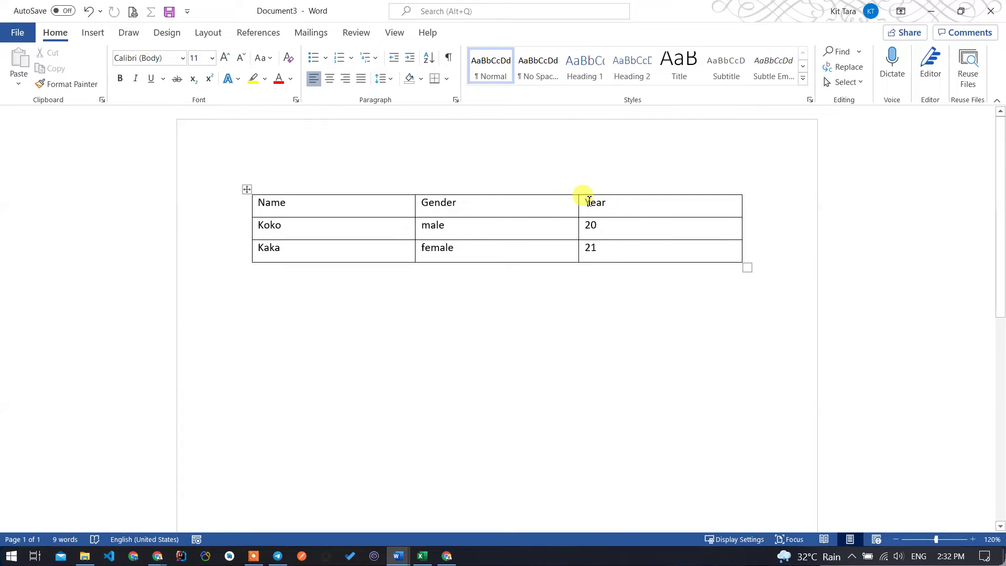
left_click_drag(589, 202, 612, 248)
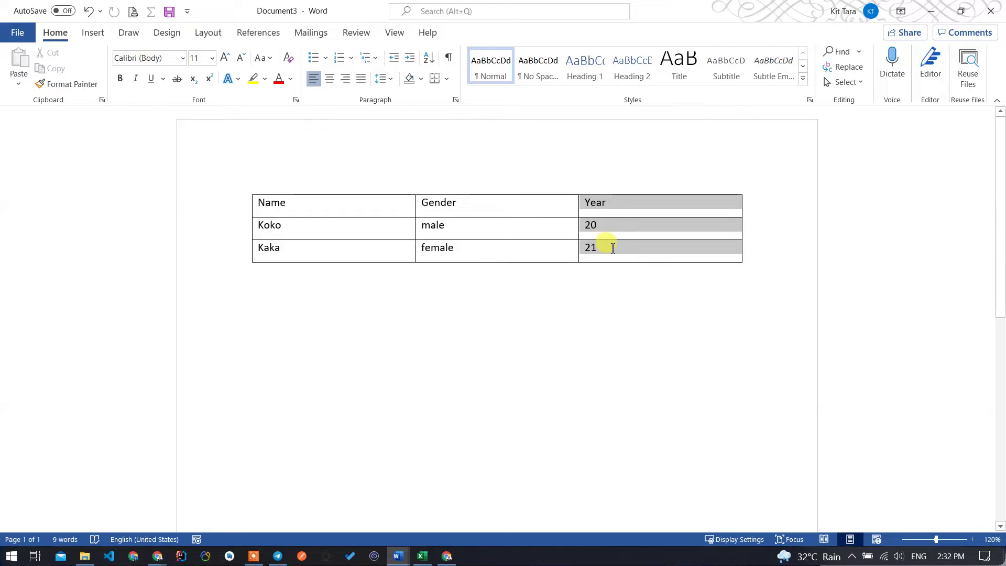
left_click(421, 205)
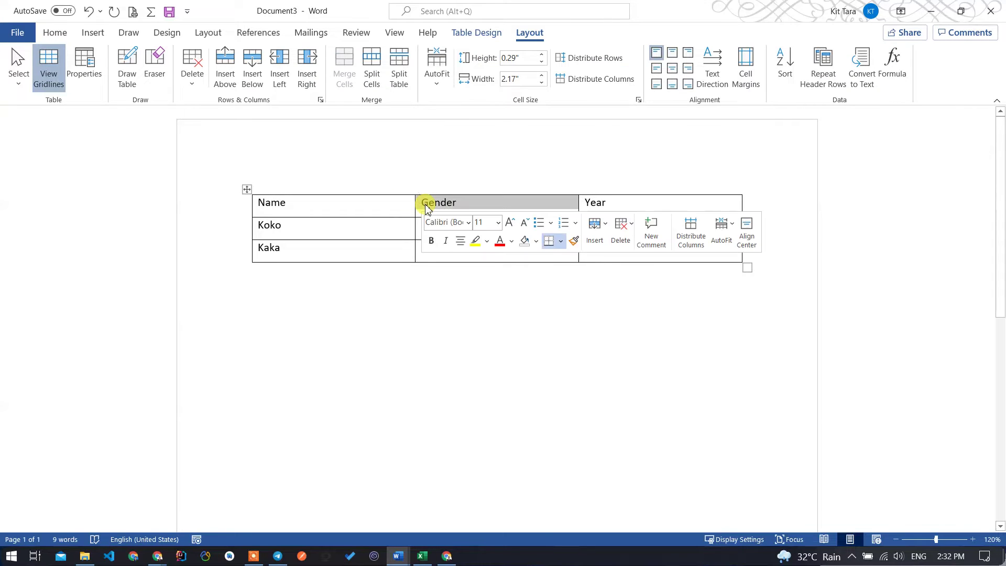
left_click_drag(420, 200, 475, 250)
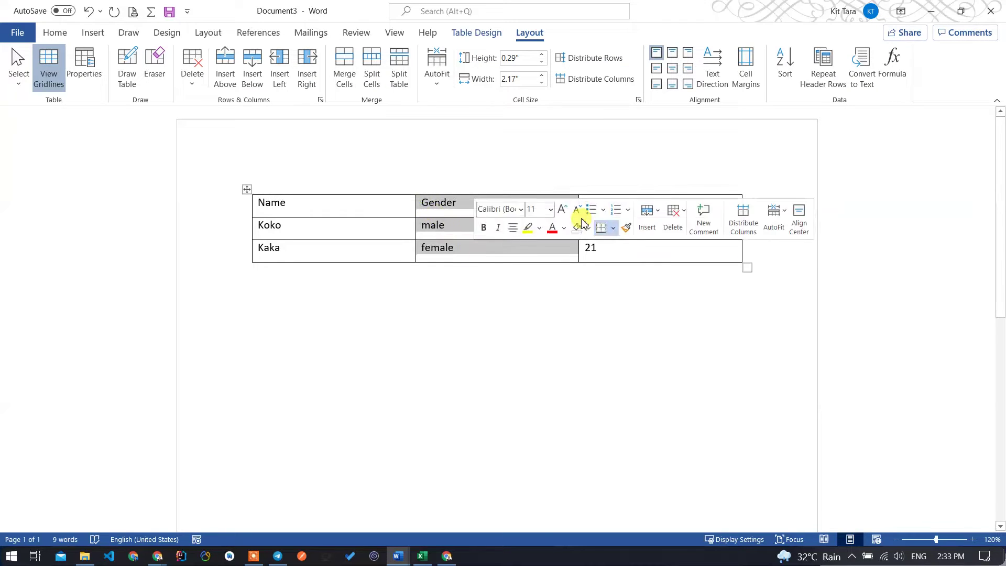
left_click(672, 71)
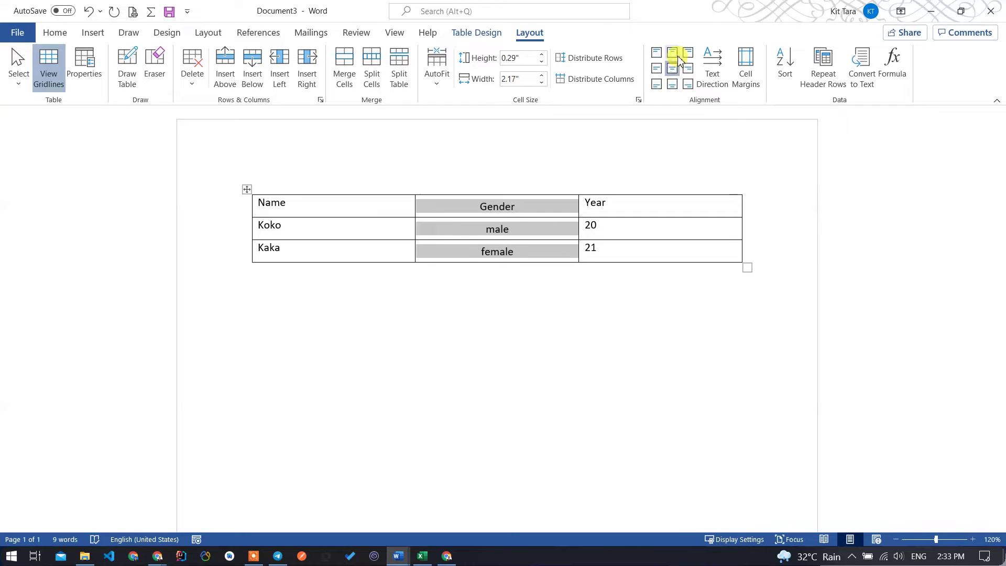
left_click(676, 55)
left_click(687, 53)
left_click(688, 69)
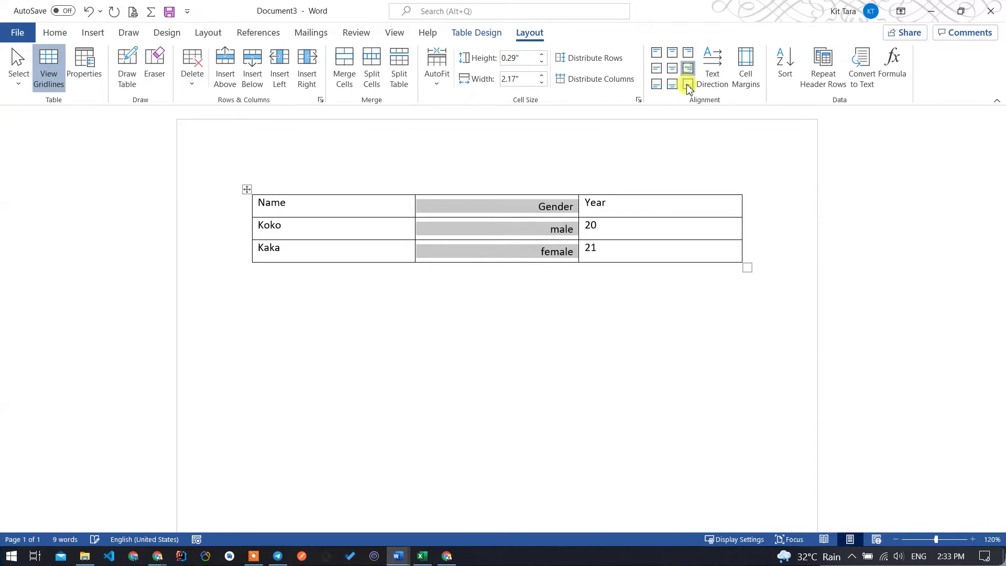
left_click(688, 85)
left_click(672, 84)
left_click(656, 84)
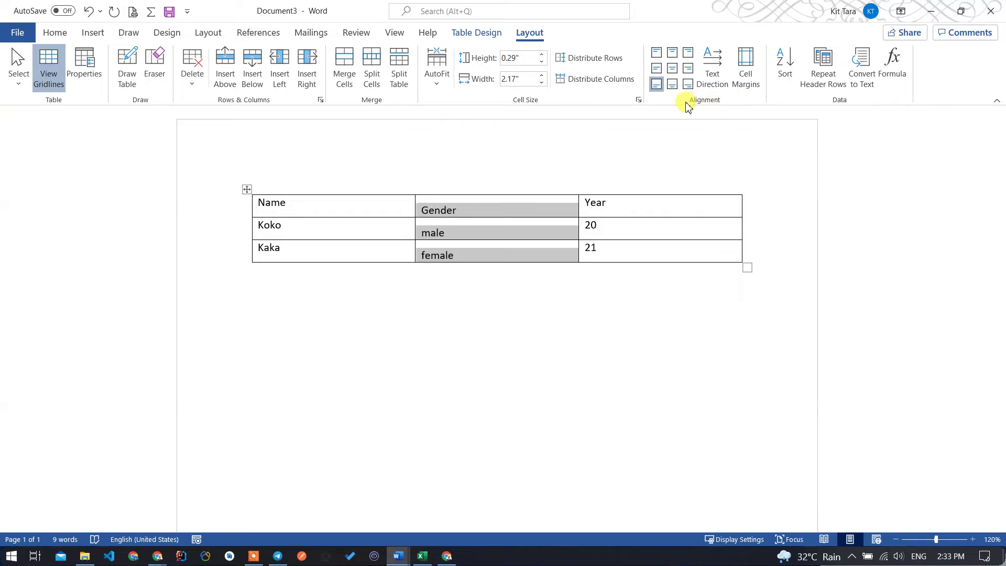
left_click(656, 68)
left_click(656, 53)
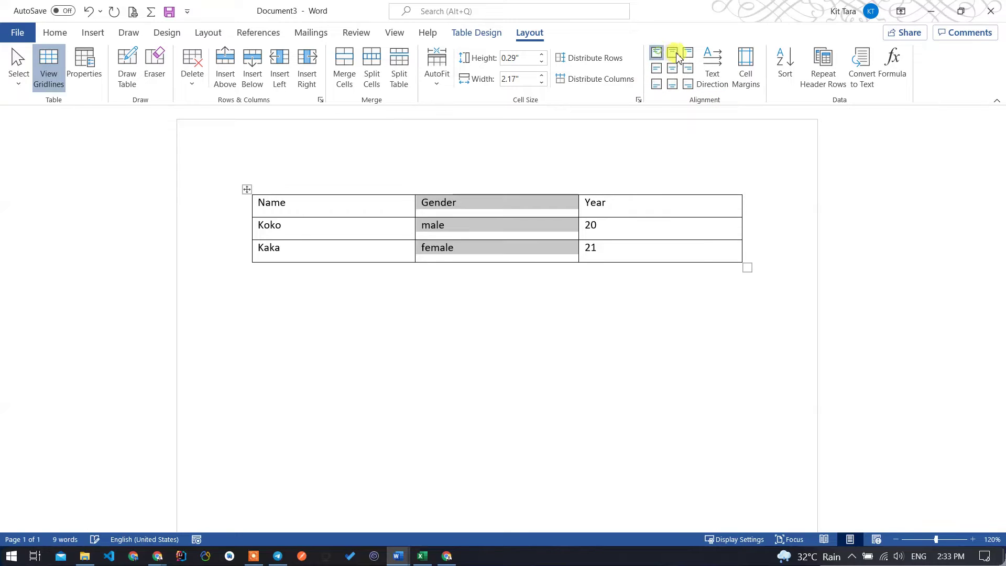
left_click(672, 52)
left_click(688, 52)
left_click(688, 68)
left_click(688, 84)
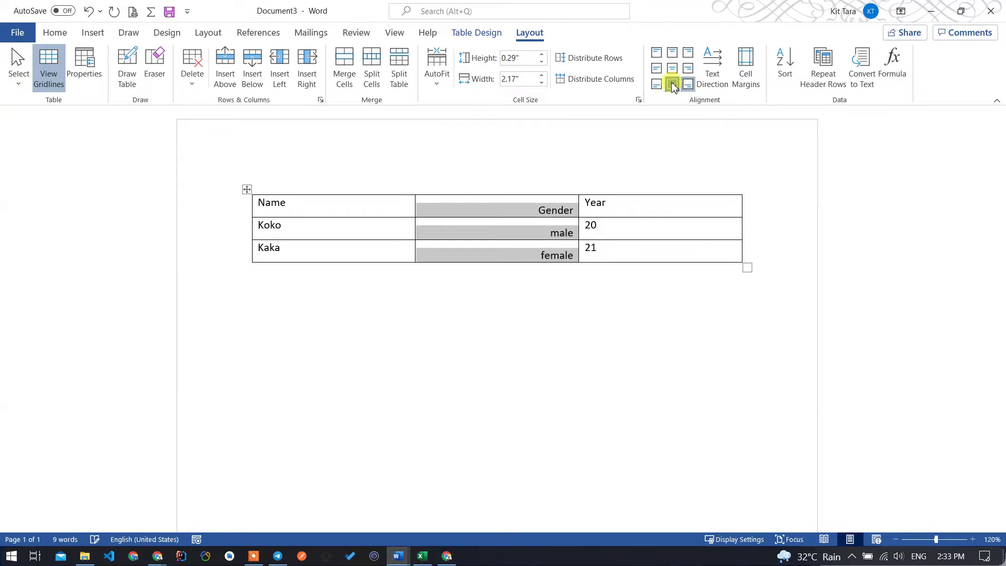
left_click(672, 84)
left_click(656, 84)
left_click(657, 69)
left_click(672, 69)
left_click(673, 52)
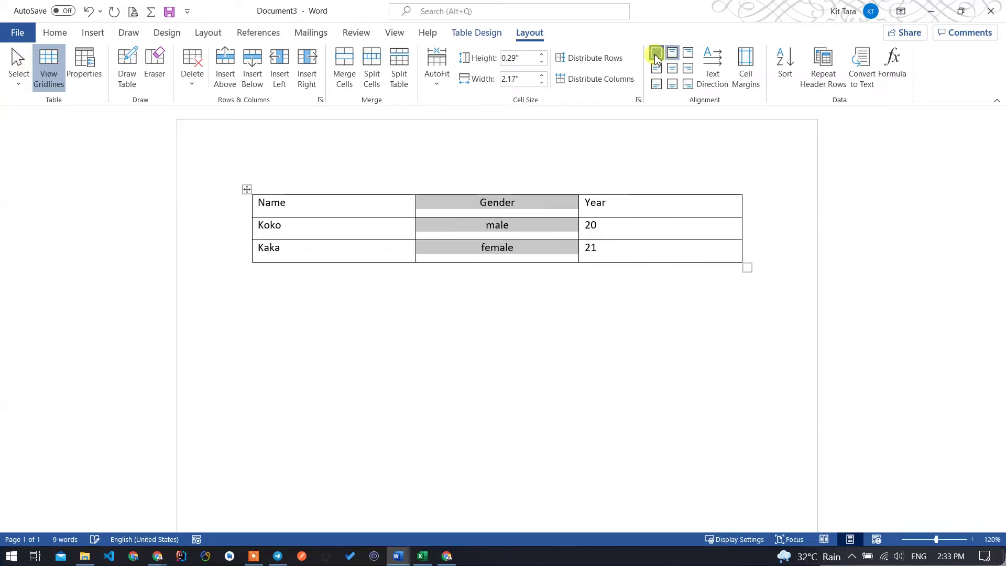
left_click(656, 68)
left_click(672, 84)
left_click(689, 84)
left_click(688, 68)
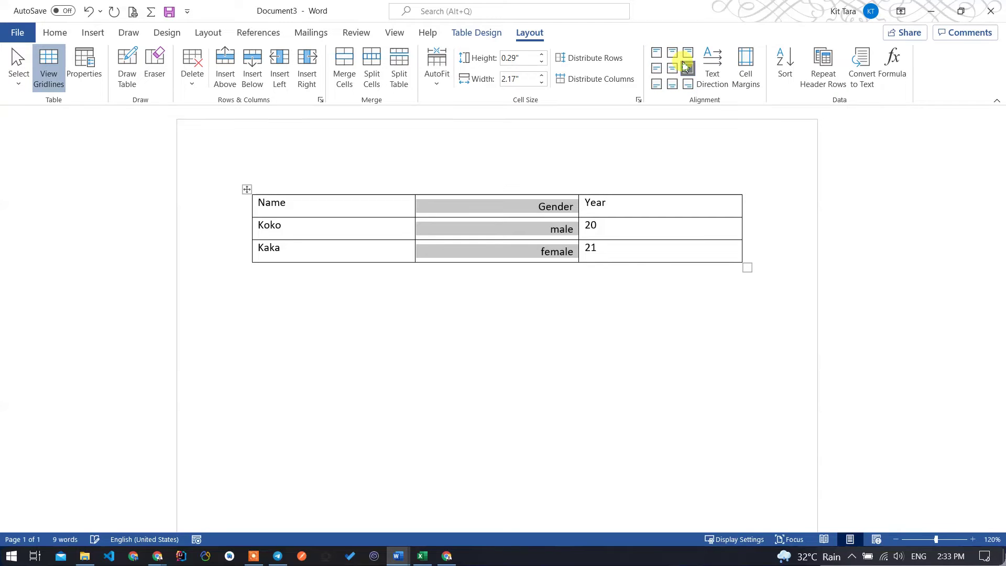
left_click(656, 68)
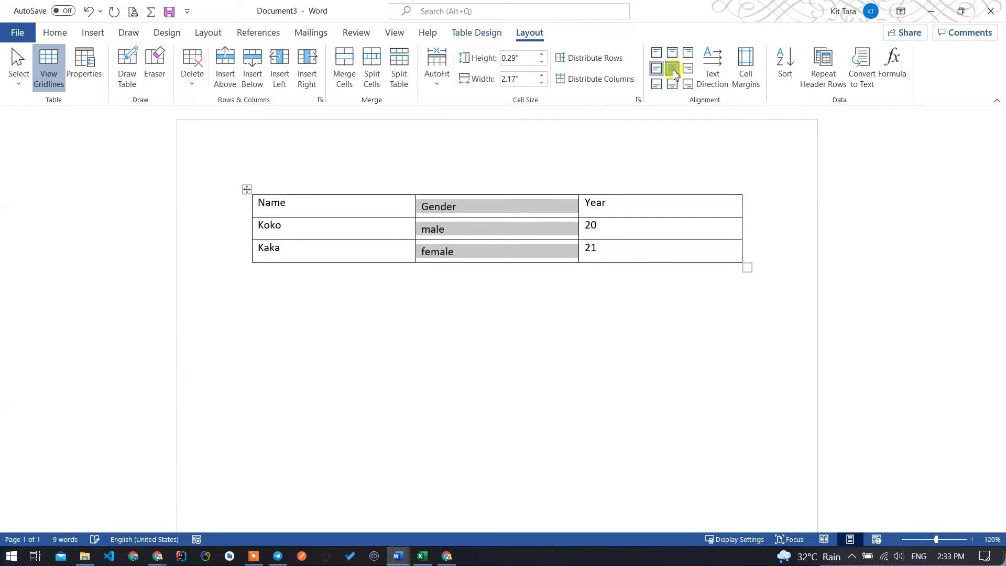
left_click(672, 68)
left_click(657, 69)
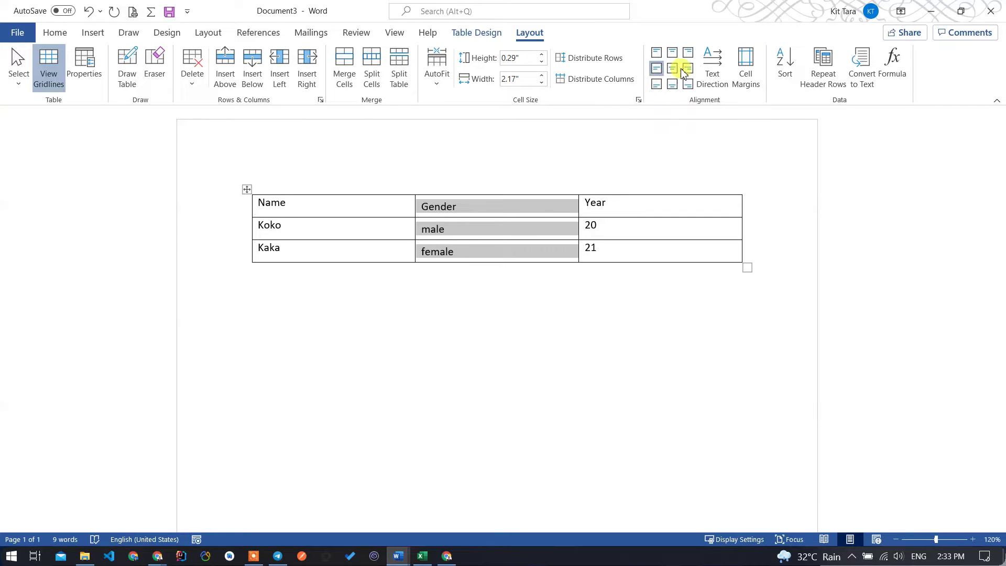
left_click(672, 69)
left_click(516, 251)
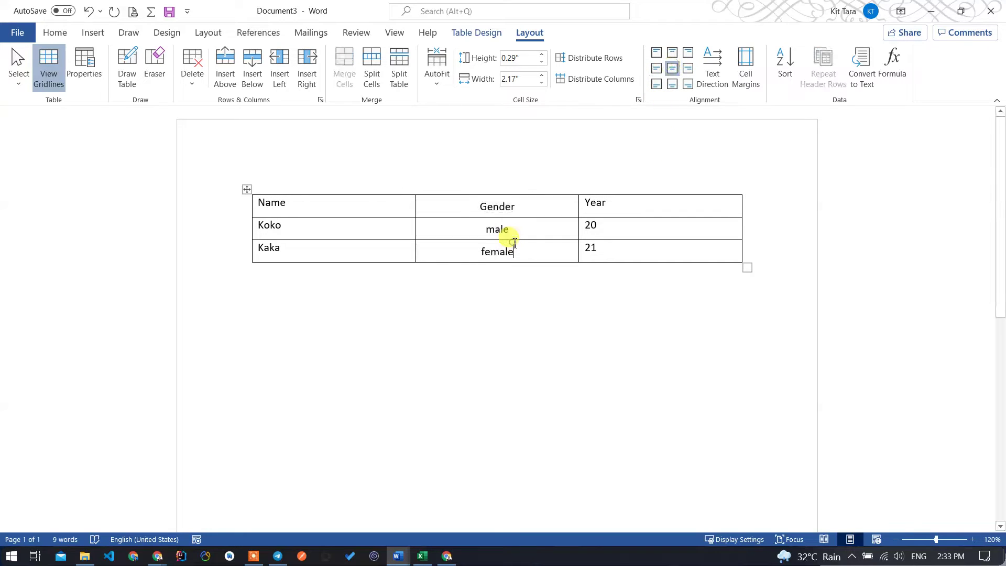
left_click(366, 206)
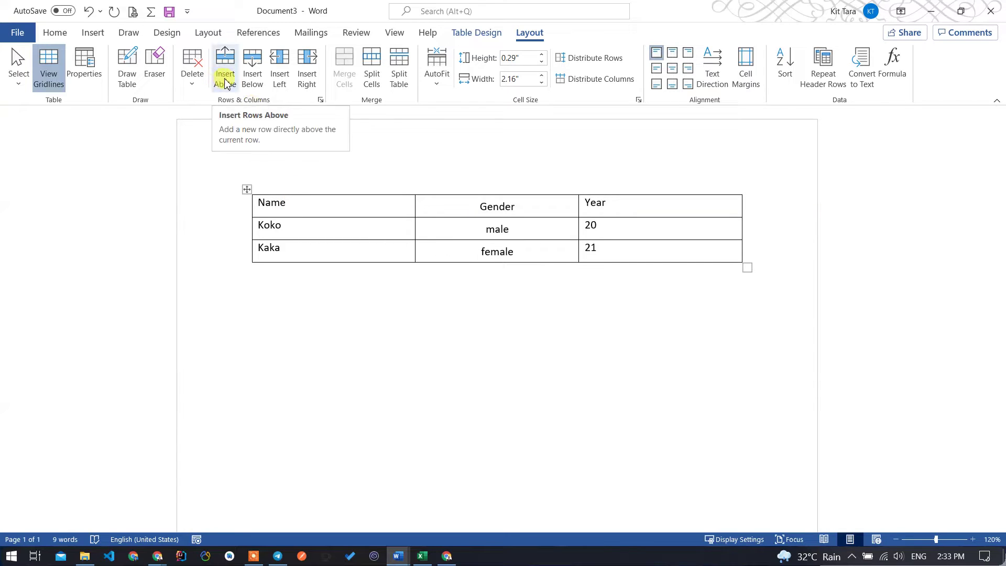
Insert three blank rows between the Koko and Kaka rows.
left_click(283, 226)
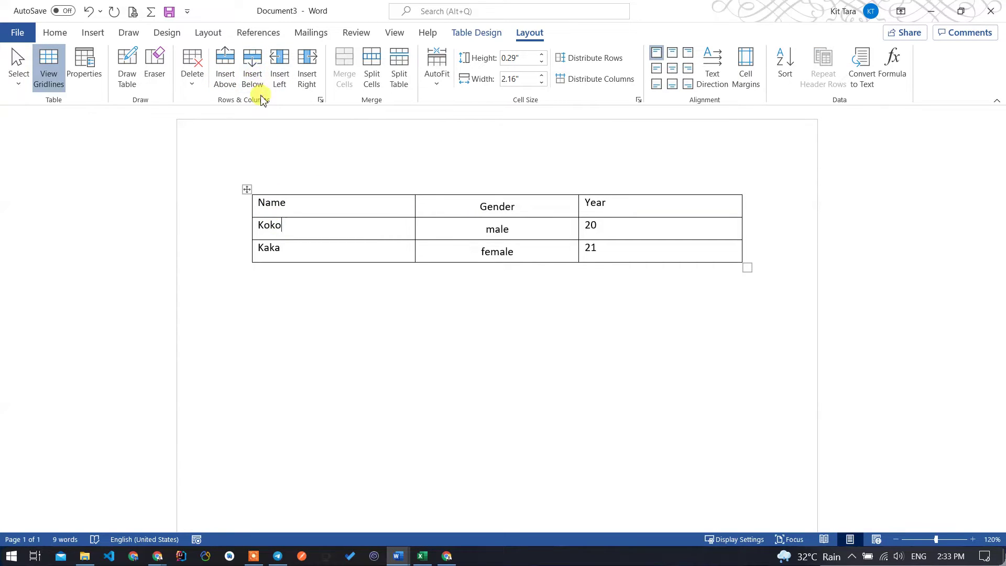
left_click(257, 80)
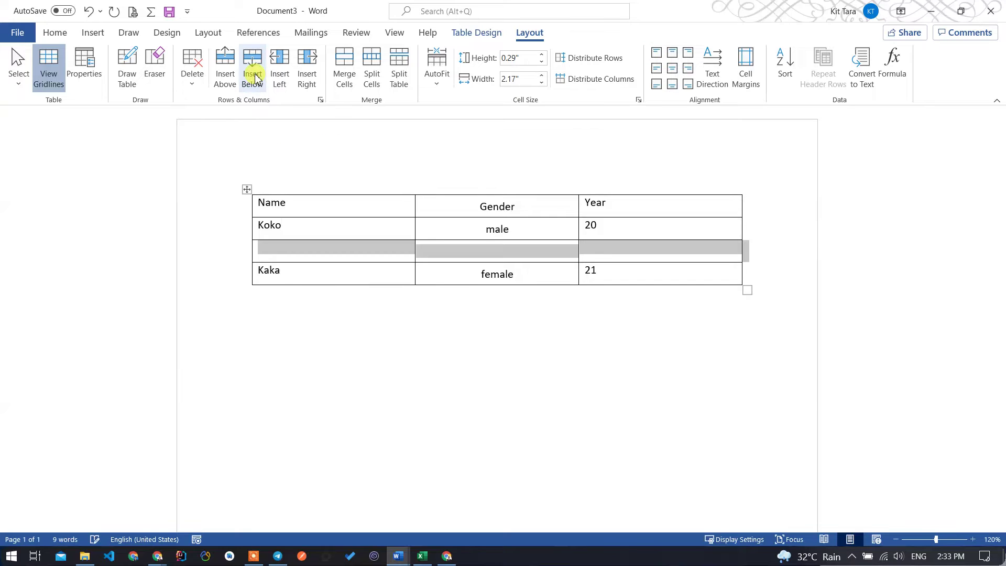
left_click(287, 225)
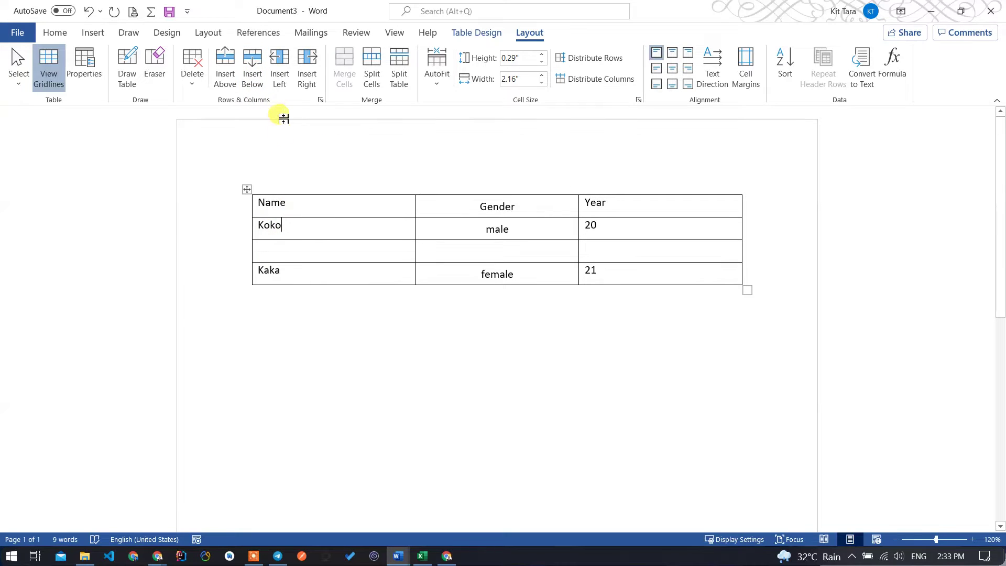
left_click(254, 80)
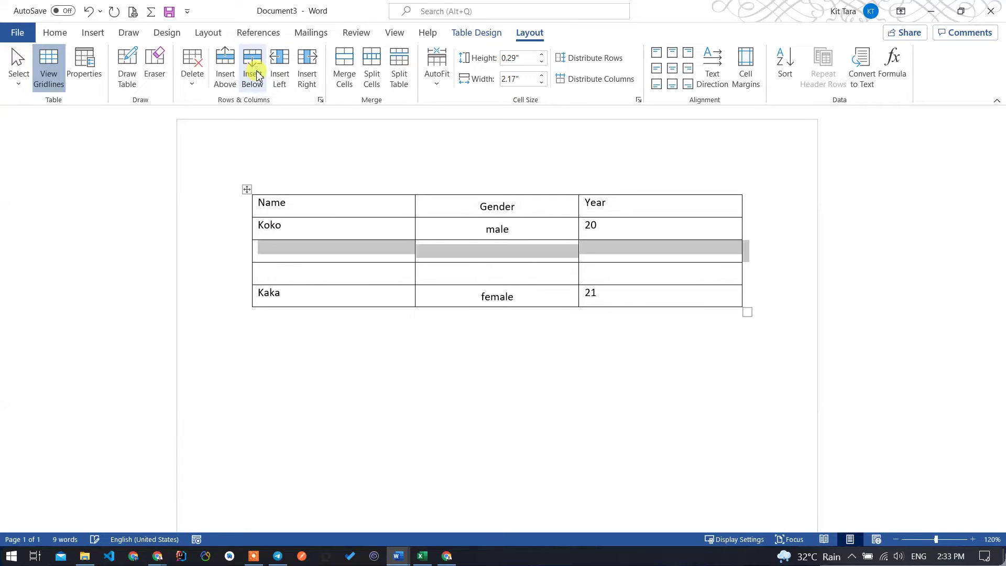
left_click(225, 68)
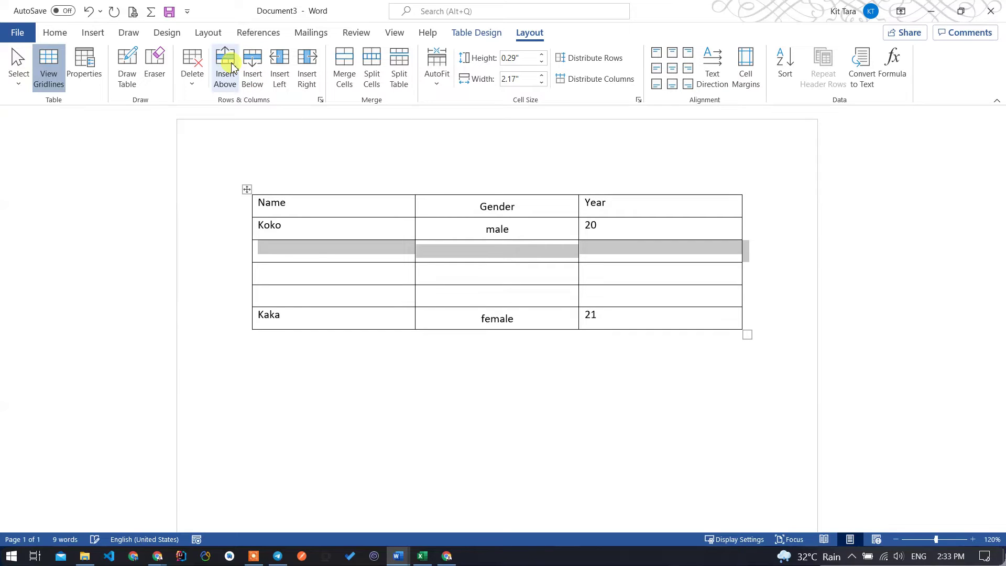
left_click(299, 263)
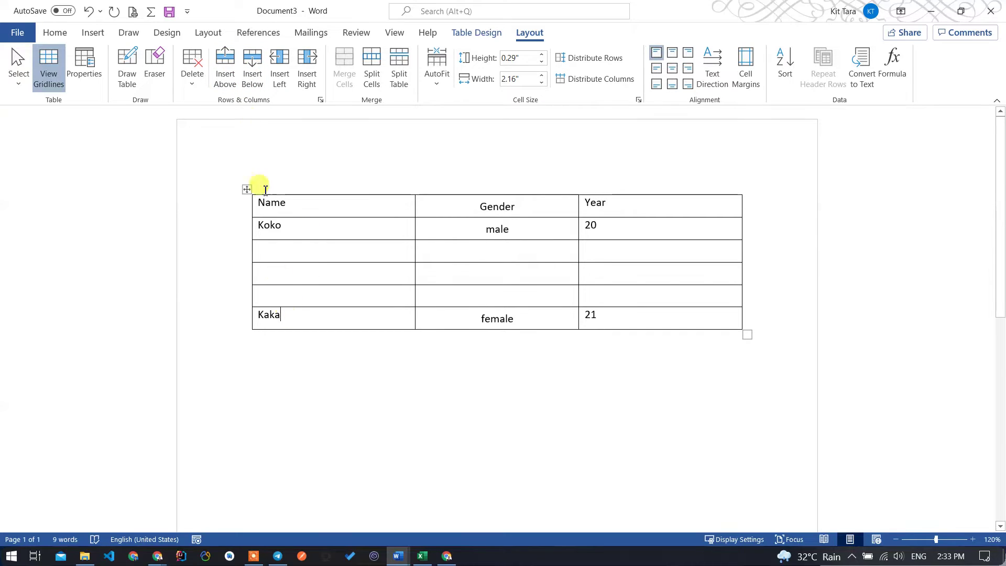
left_click(226, 61)
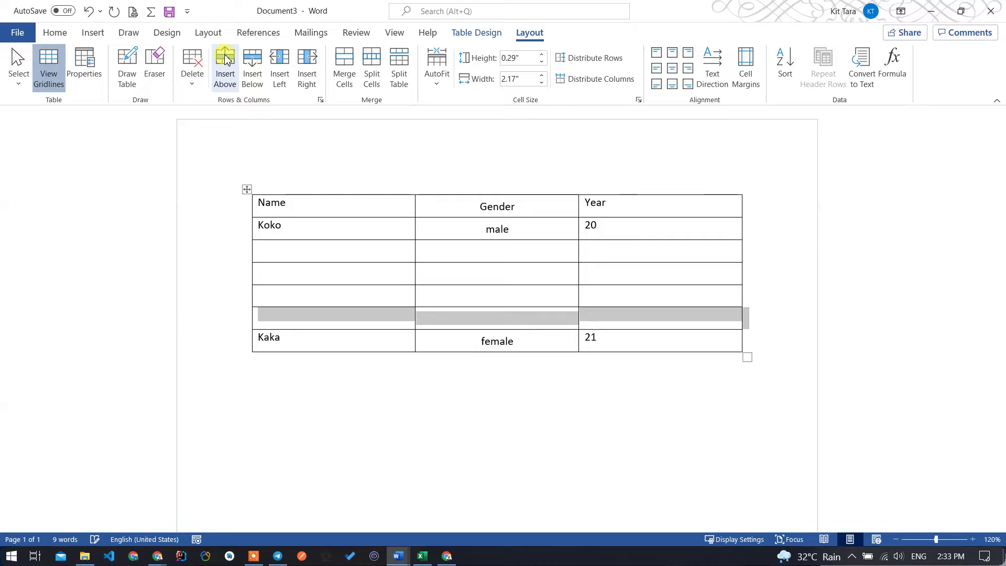
left_click(288, 340)
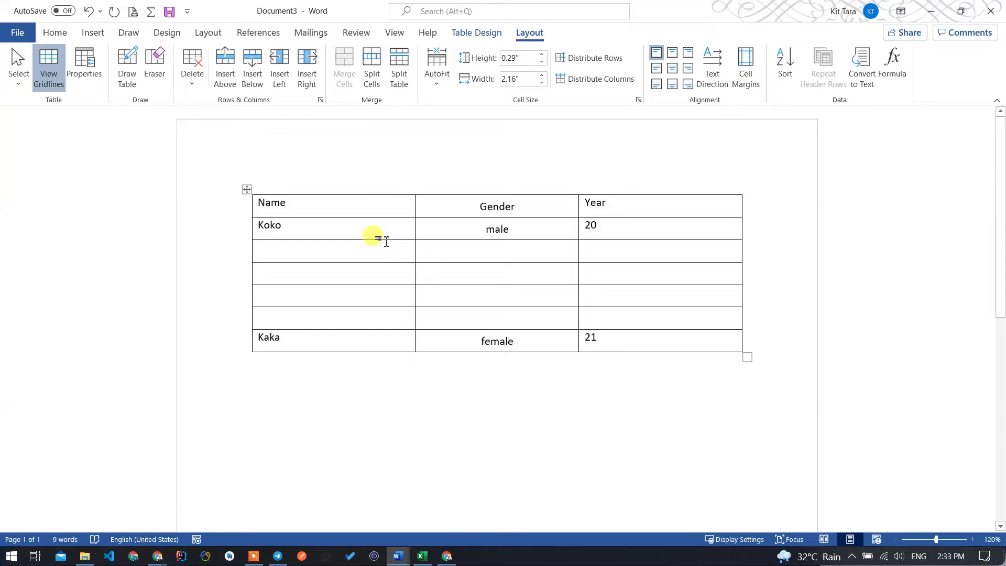
Add two blank columns right of Name and one blank column left of it.
left_click(304, 62)
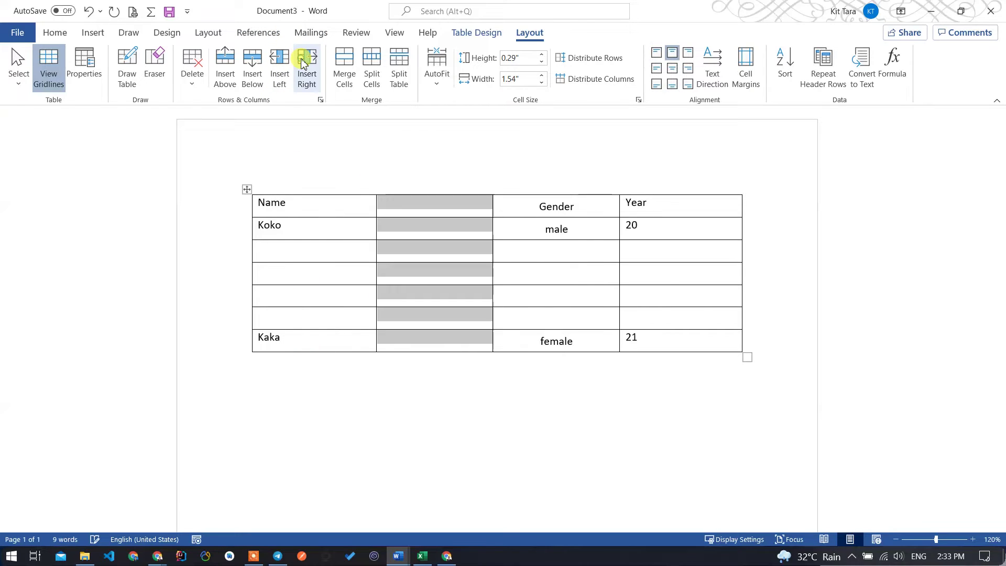
left_click(278, 63)
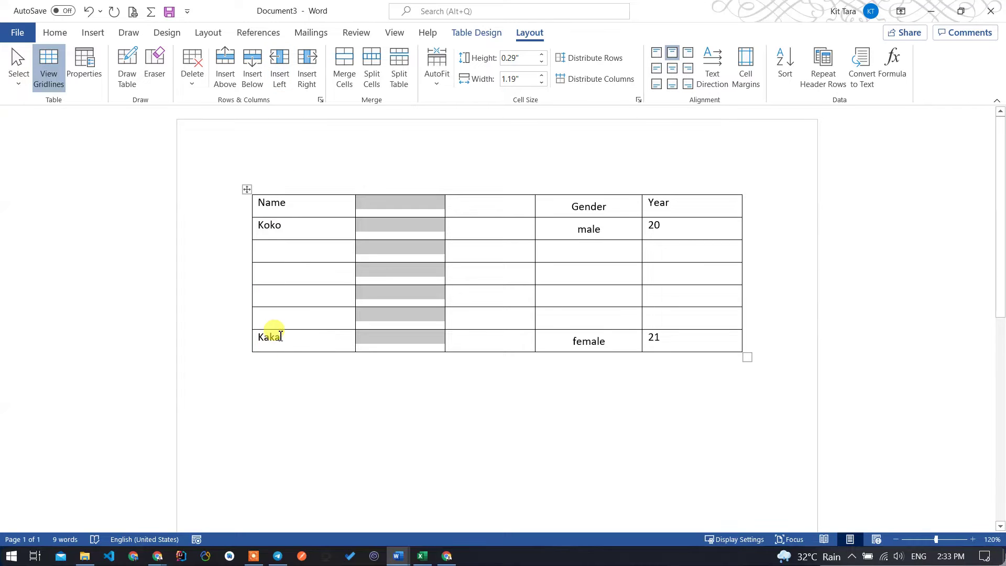
left_click(282, 338)
left_click(283, 72)
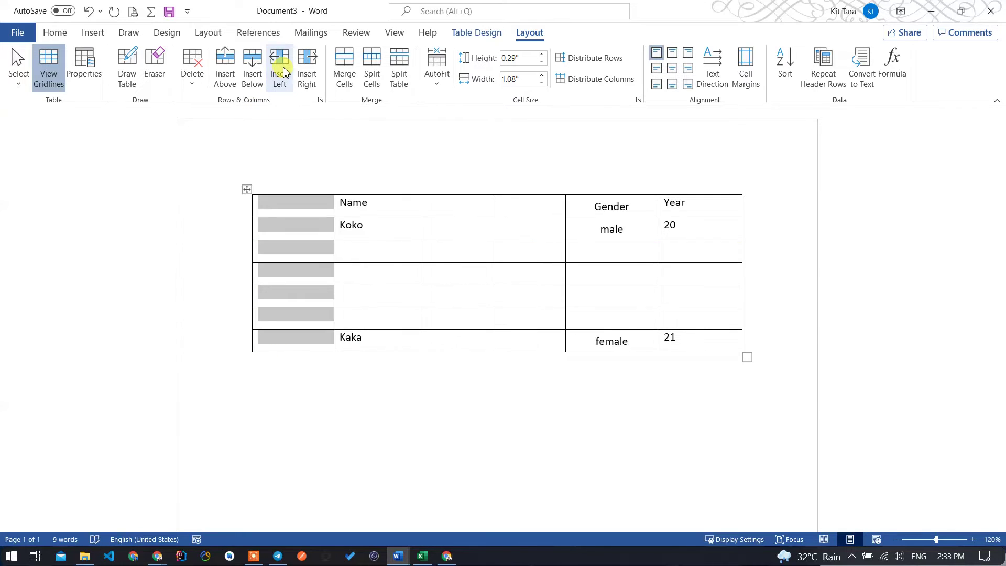
left_click(356, 340)
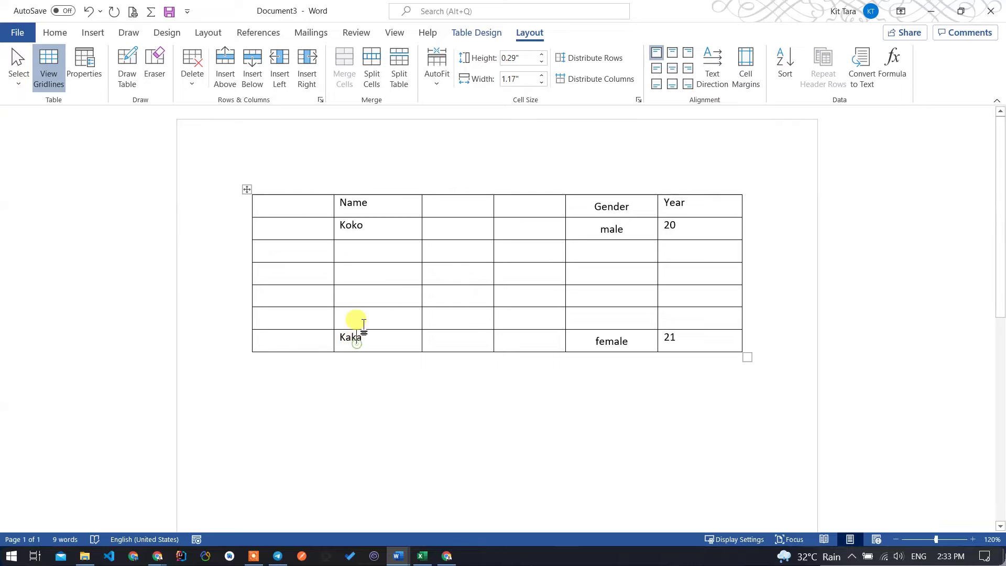
left_click(418, 207)
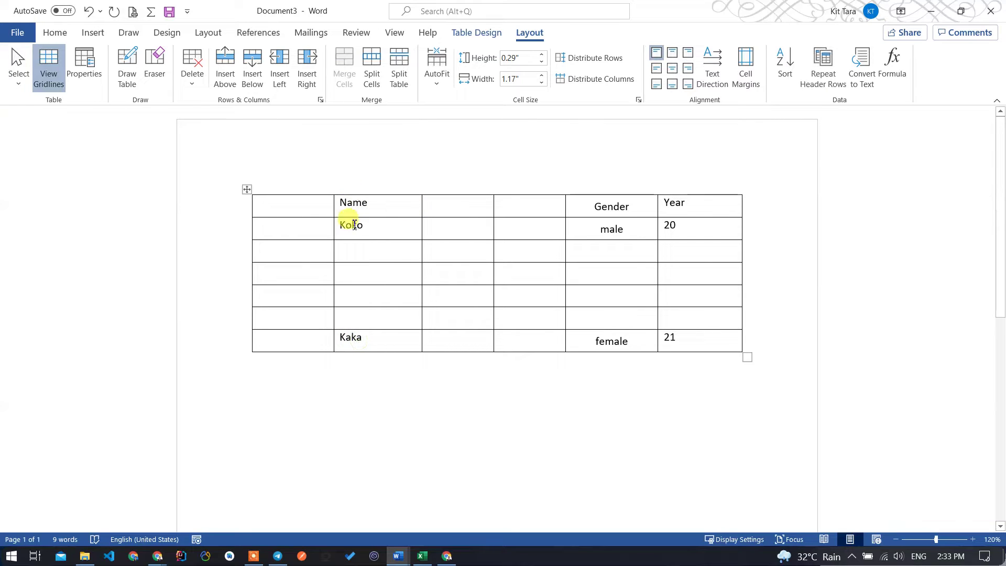
Merge the first two header cells into one Name cell.
left_click_drag(332, 206, 383, 197)
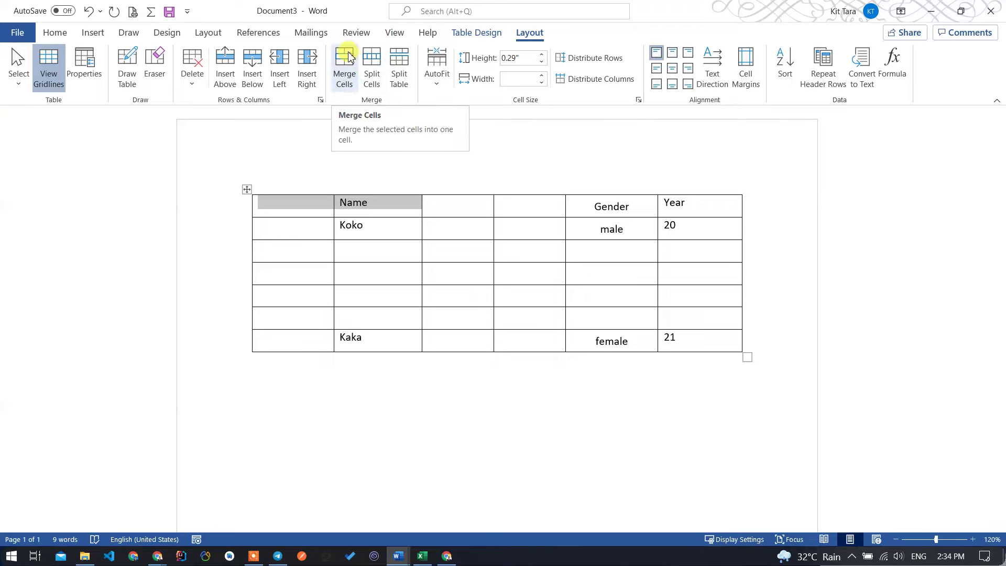
left_click(346, 63)
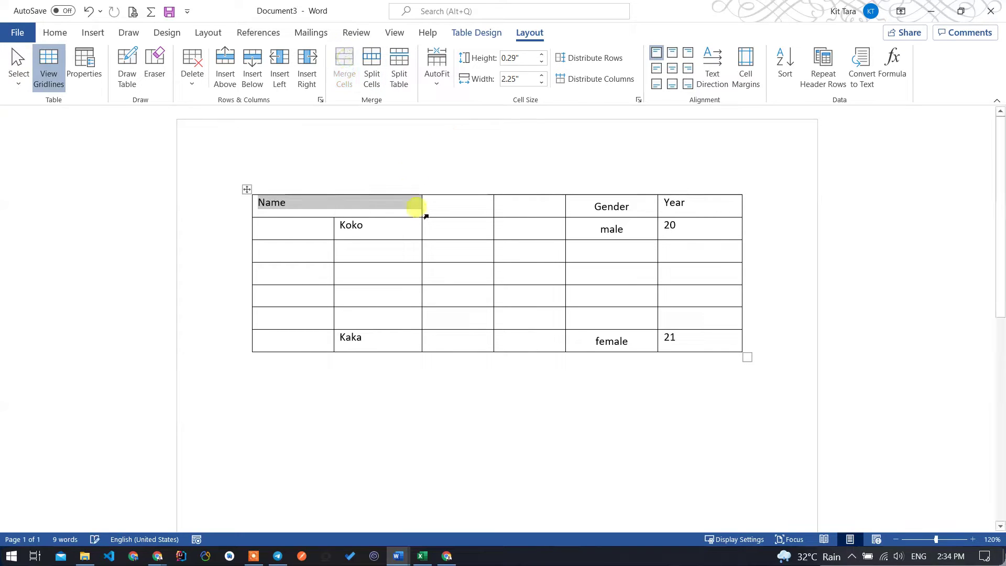
left_click(297, 207)
Split the merged Name cell into 3 columns and 1 row.
left_click_drag(274, 205, 375, 202)
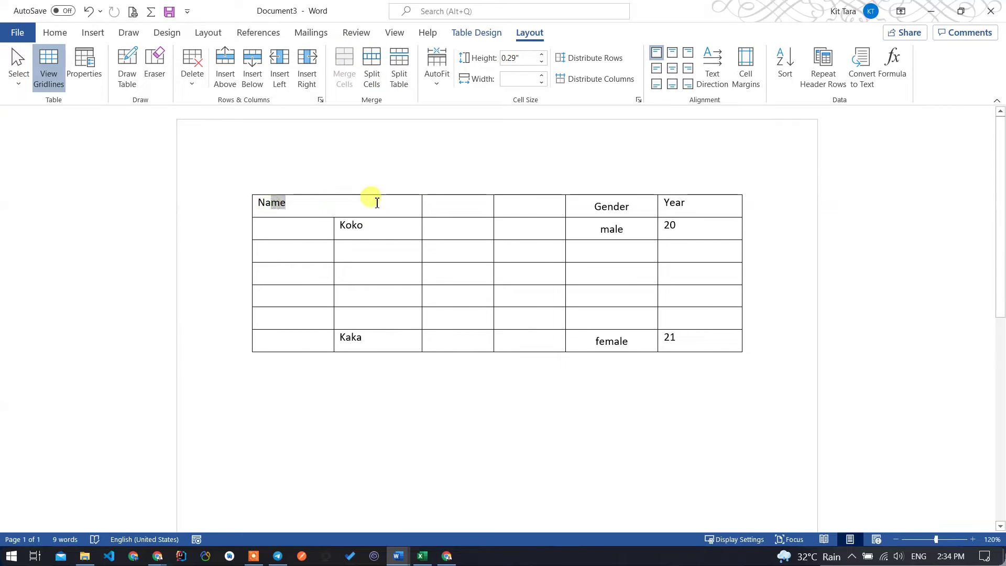
left_click(335, 206)
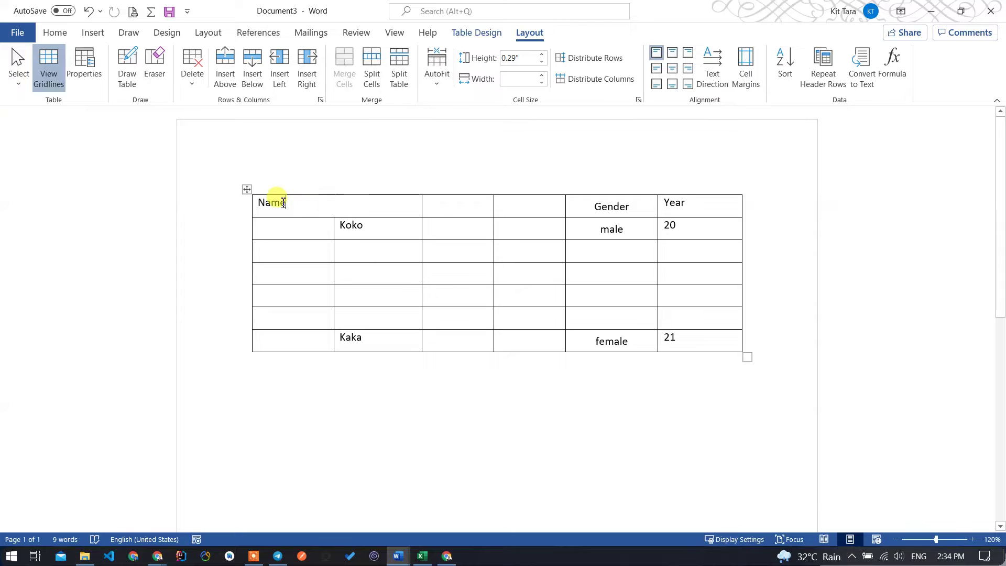
left_click(371, 67)
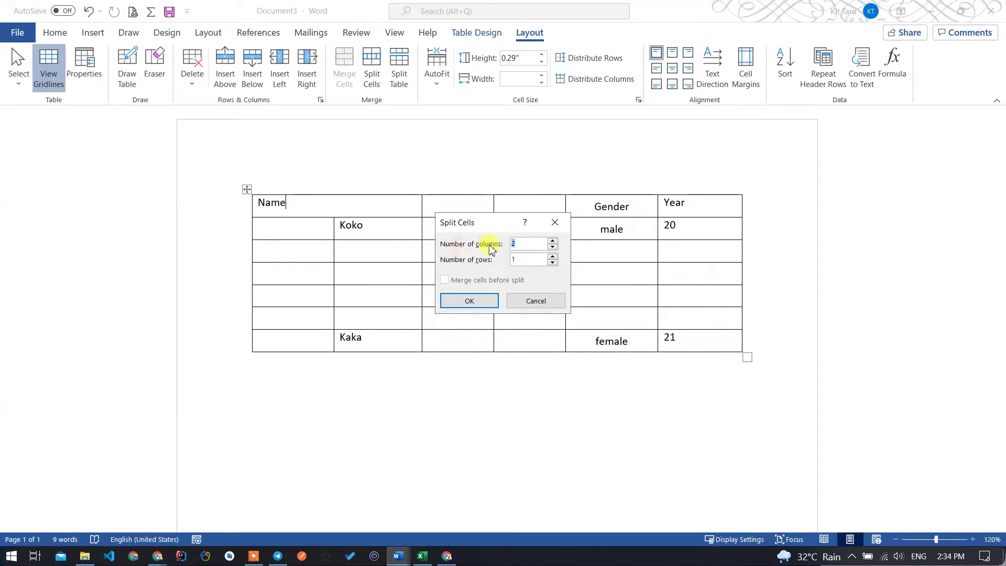
left_click(488, 297)
Split the table above row 5, then undo the split.
left_click(290, 208)
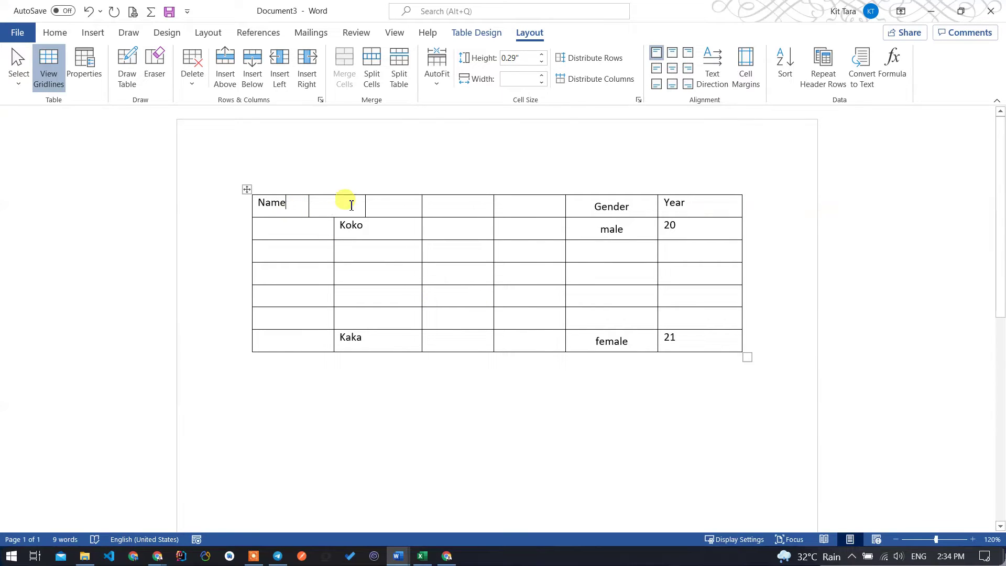
left_click(373, 294)
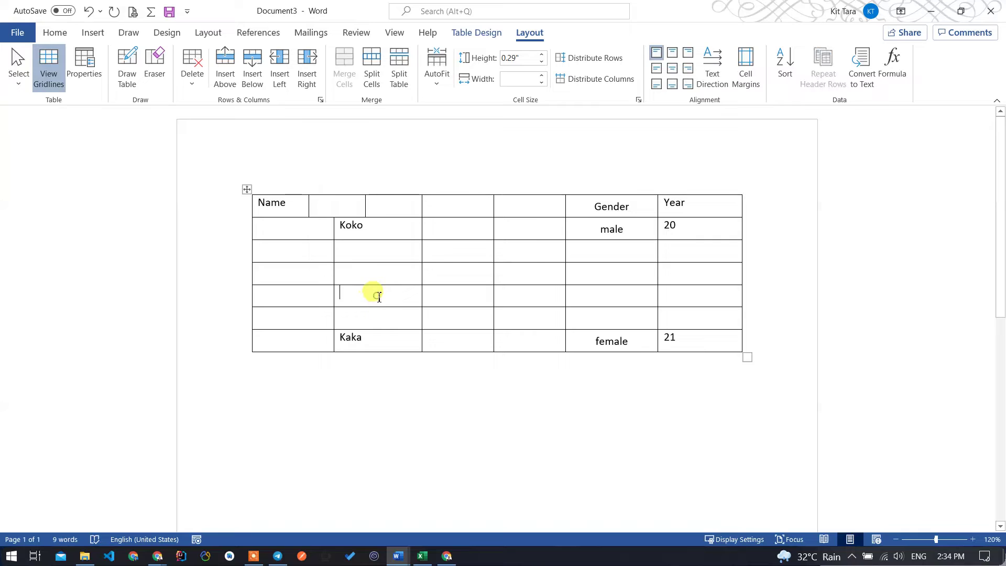
left_click(399, 74)
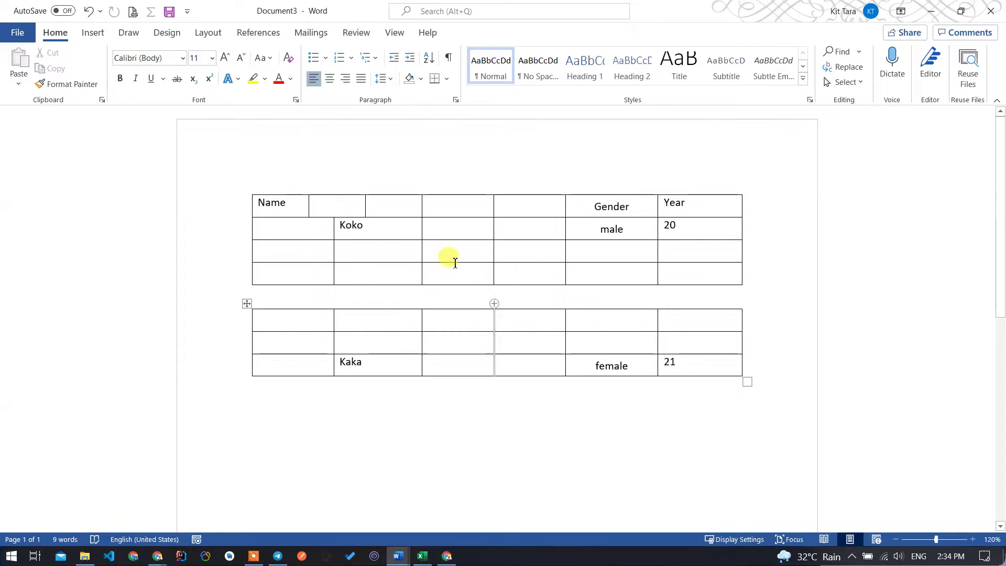
key("ctrl+z")
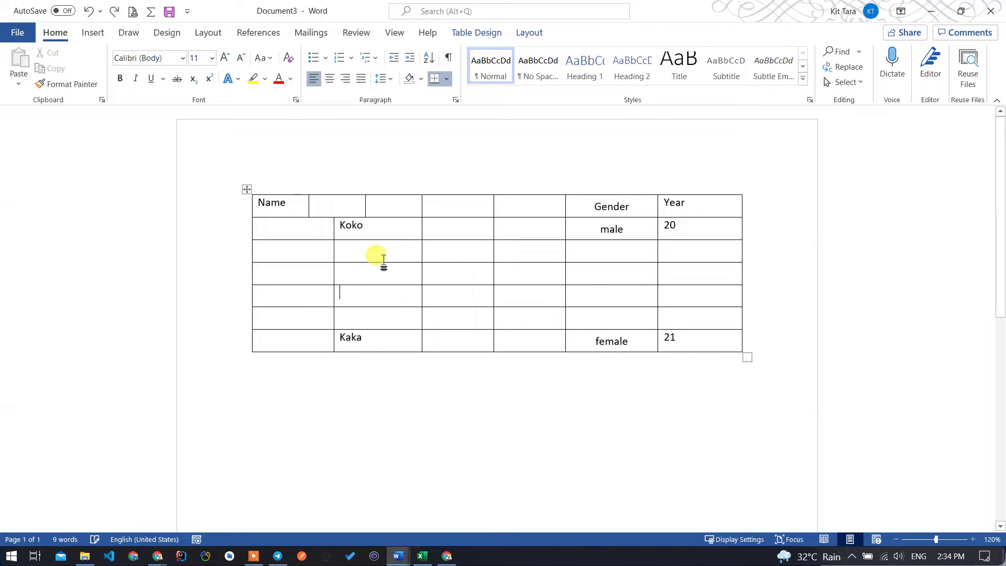
left_click(371, 245)
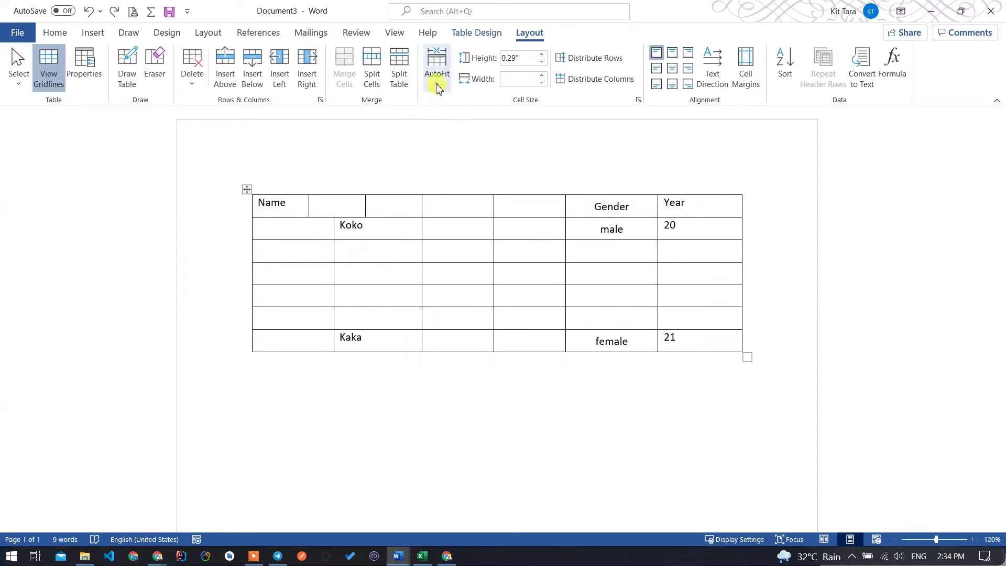
left_click(437, 81)
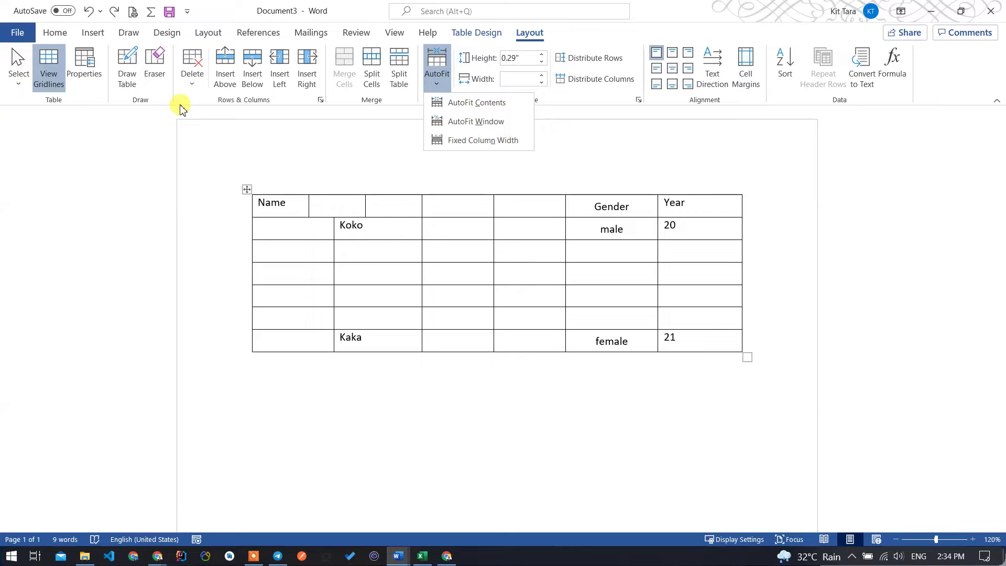
left_click(456, 303)
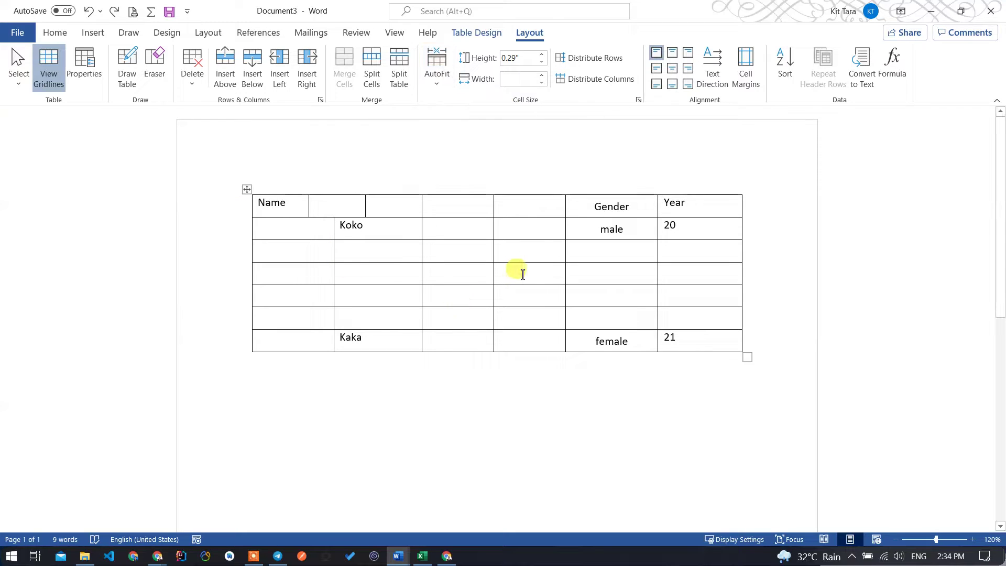
left_click(343, 254)
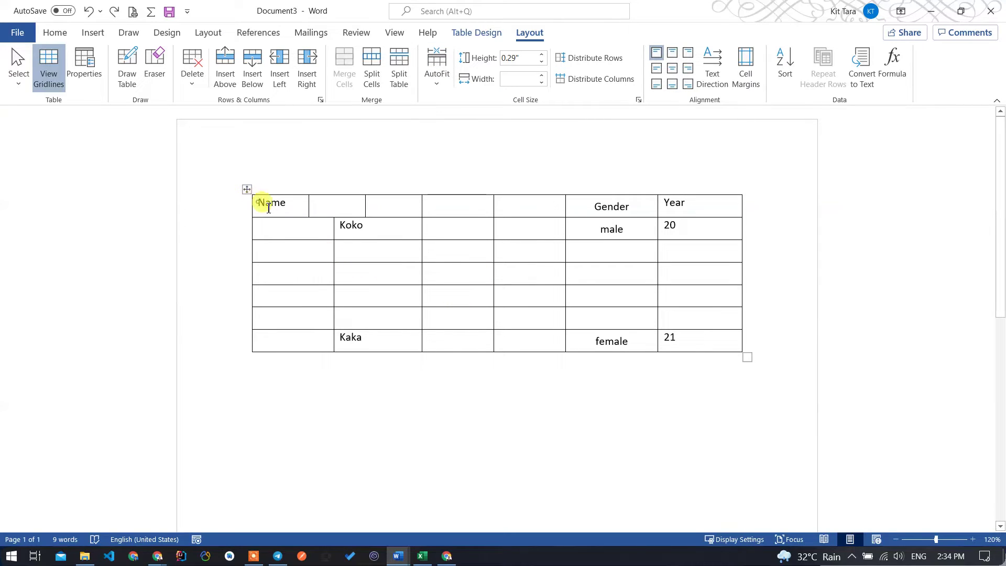
mouse_move(269, 208)
left_mouse_down()
mouse_move(734, 321)
mouse_move(722, 353)
left_mouse_up()
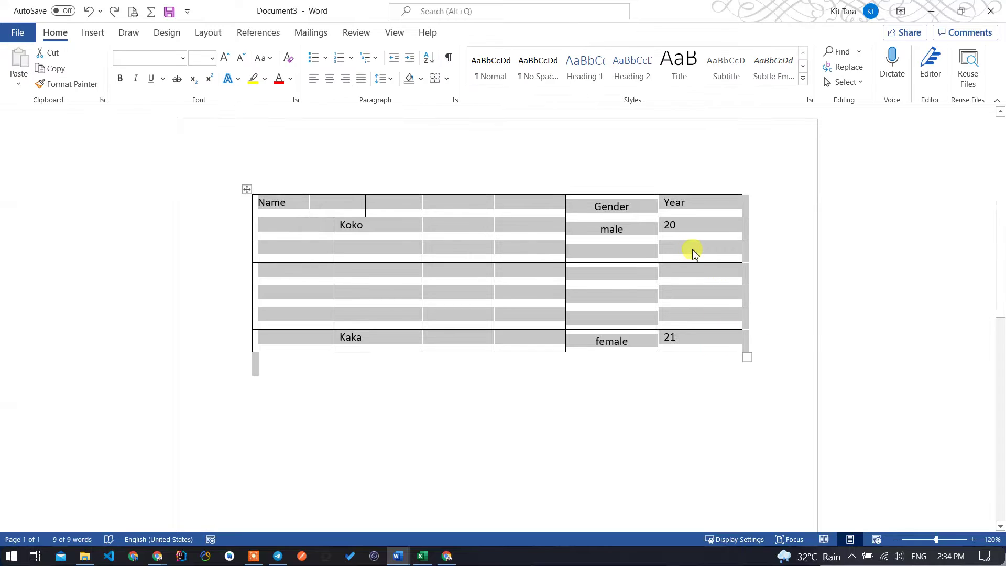
left_click(429, 239)
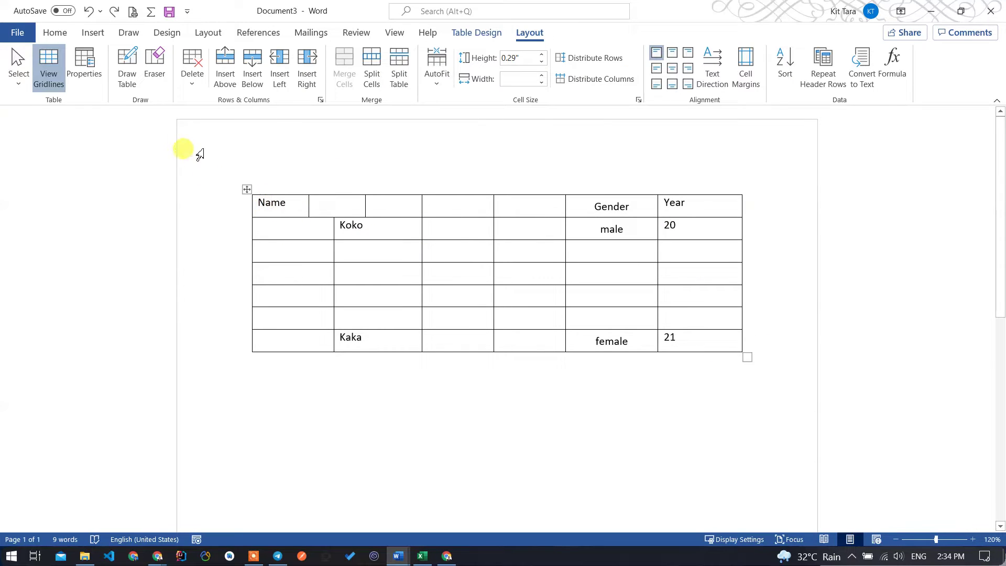
left_click(247, 190)
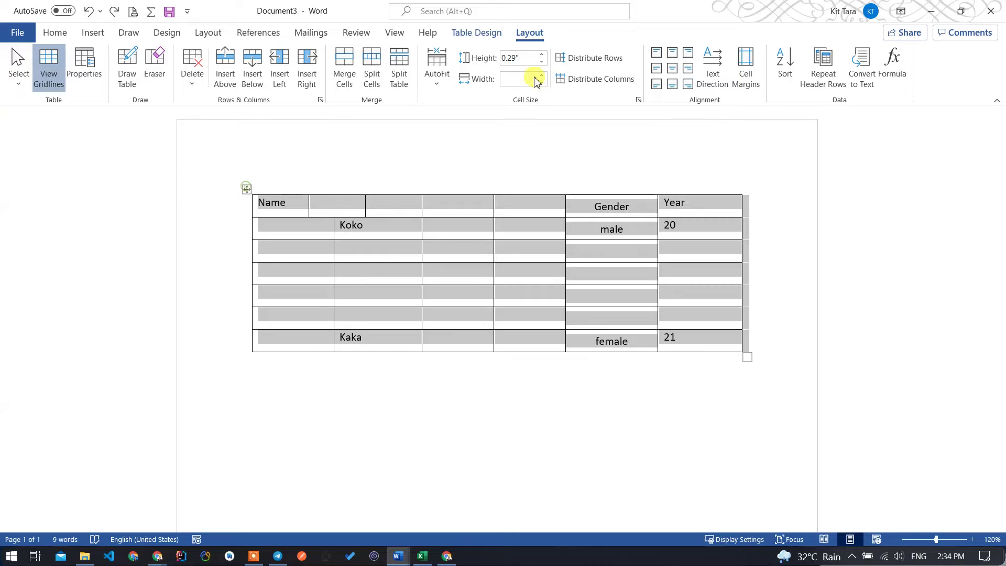
Open Table Options via Cell Margins, showing 0" top/bottom and 0.08" left/right margins.
left_click(754, 69)
left_click_drag(493, 193, 528, 289)
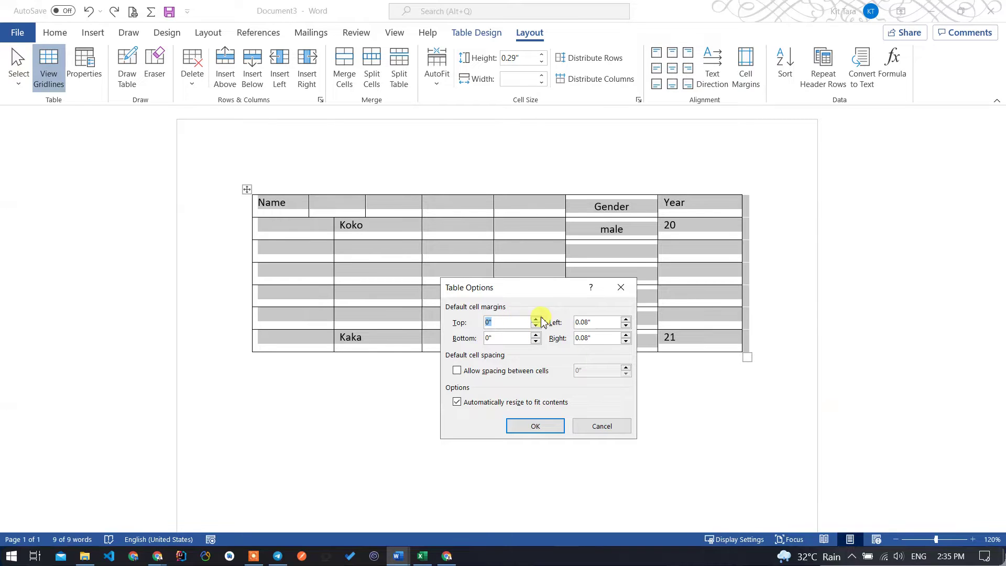
left_click_drag(563, 275, 449, 225)
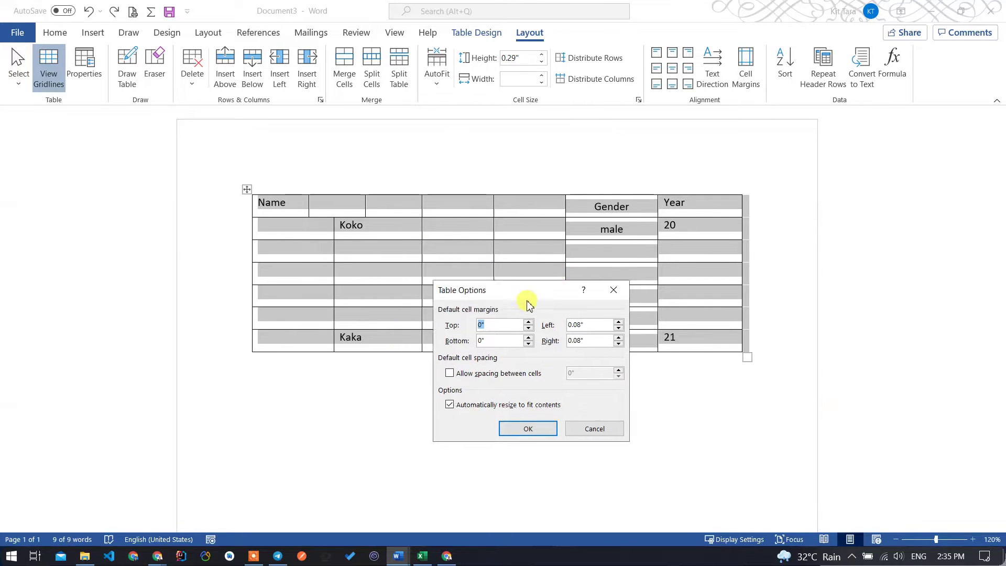
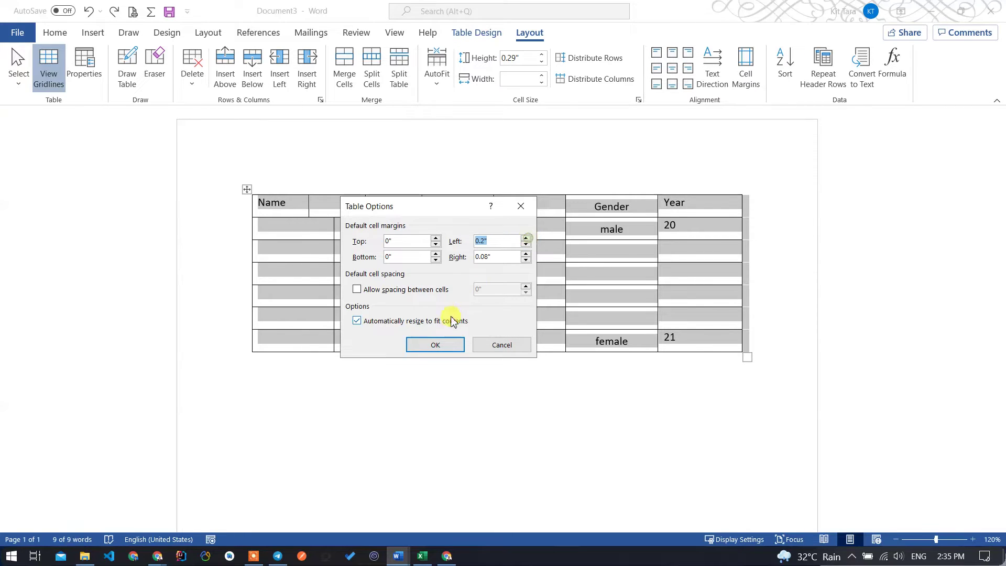
Set the table's default left cell margin to 0.09" in Cell Margins.
left_click(435, 343)
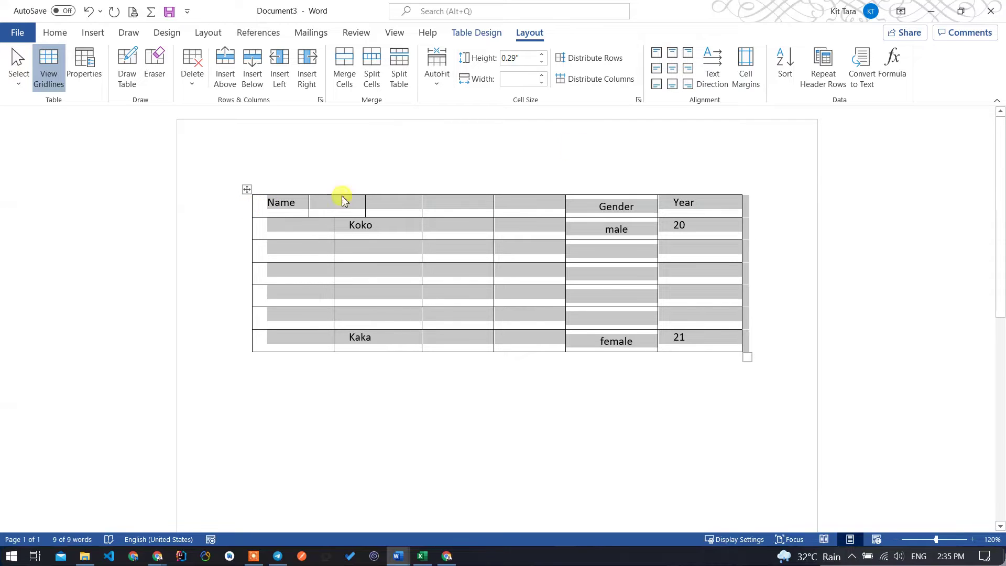
left_click(746, 68)
mouse_move(466, 204)
left_mouse_down()
mouse_move(516, 257)
mouse_move(552, 269)
left_mouse_up()
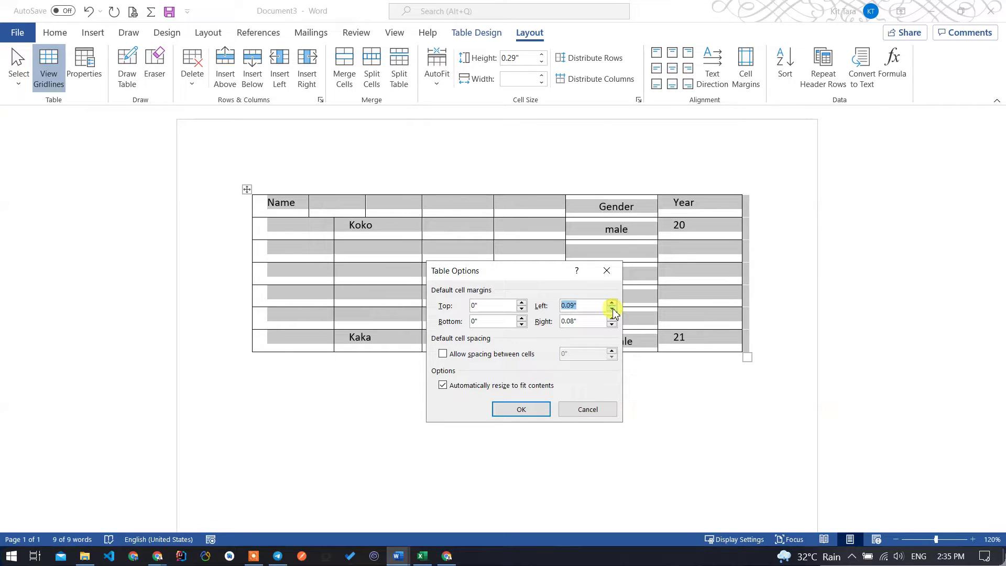
left_click(521, 409)
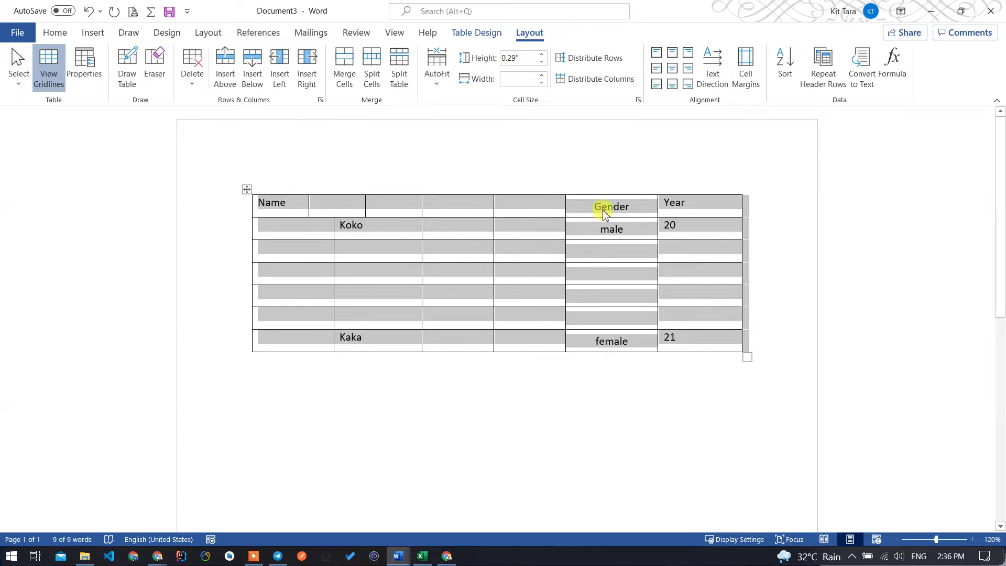
left_click(512, 152)
left_click(276, 206)
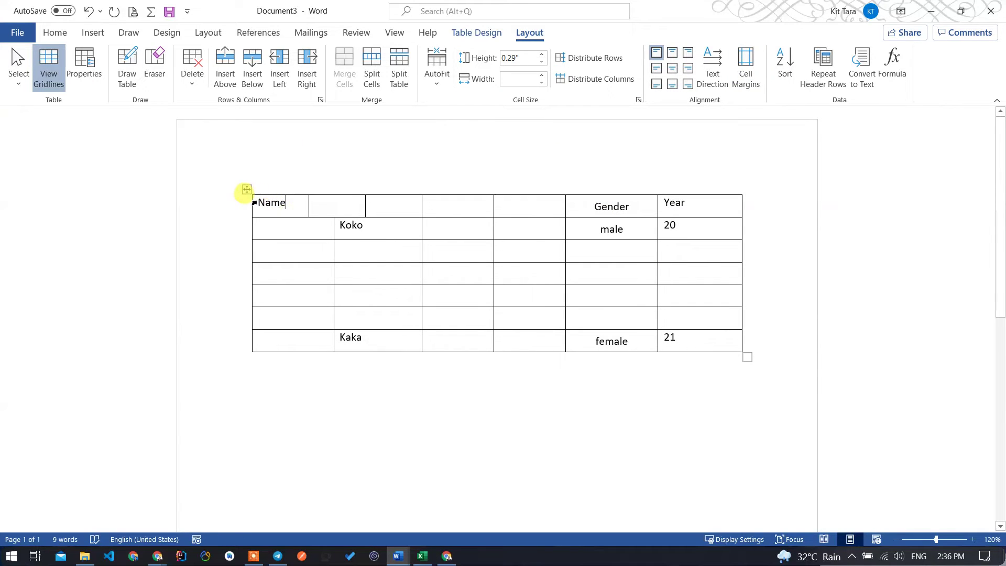
double_click(258, 204)
left_click_drag(256, 202, 722, 348)
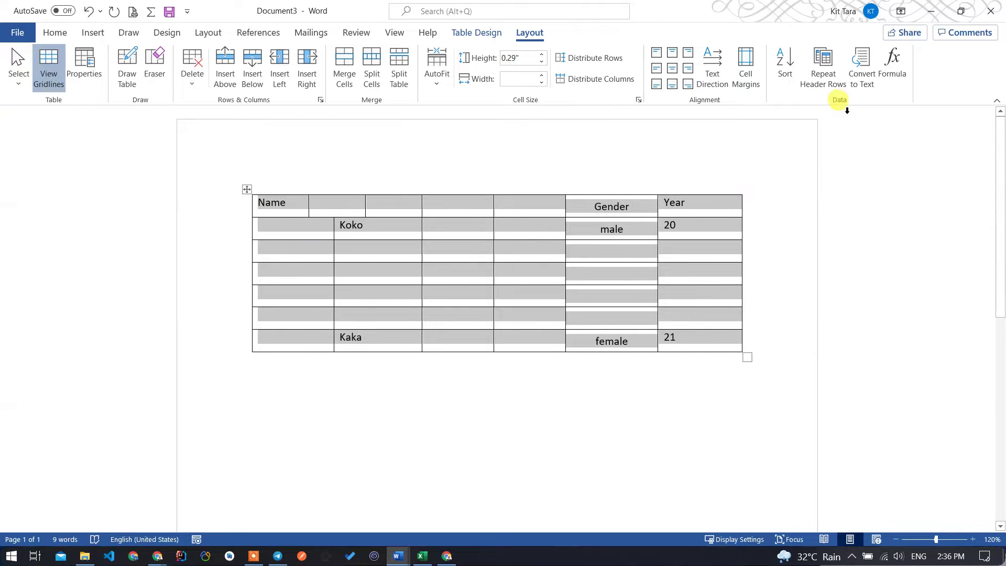
left_click(865, 78)
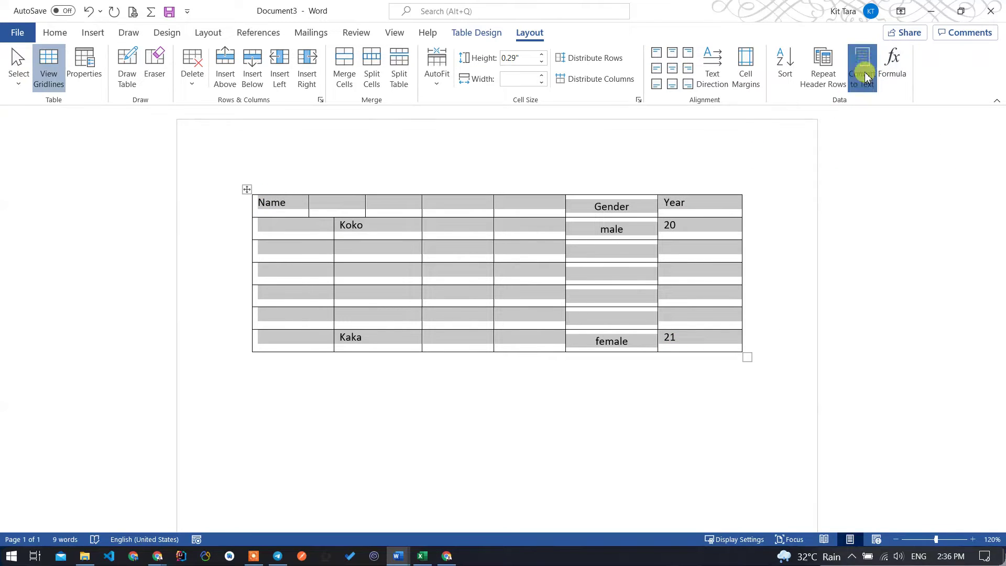
left_click_drag(470, 203, 636, 212)
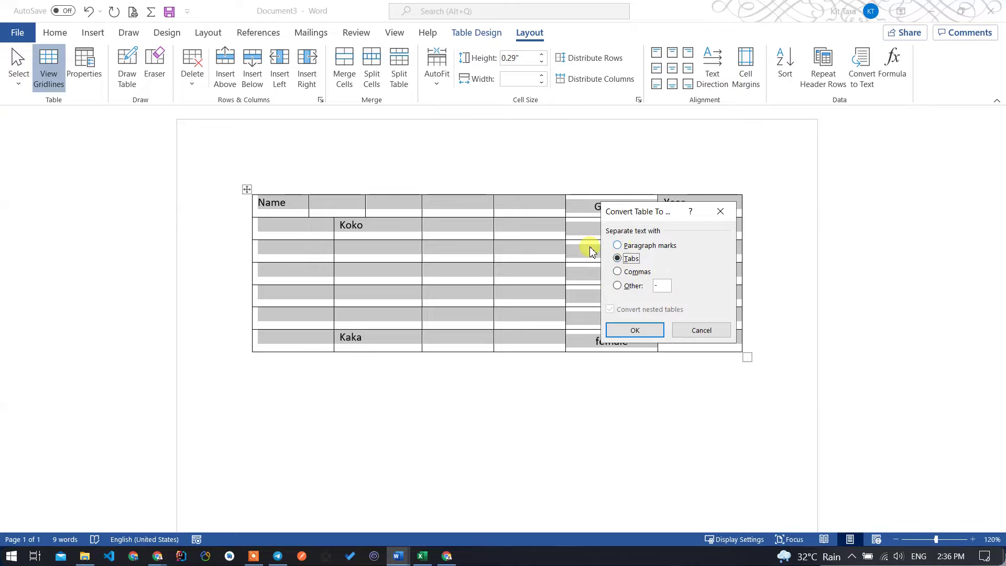
left_click_drag(629, 216, 684, 242)
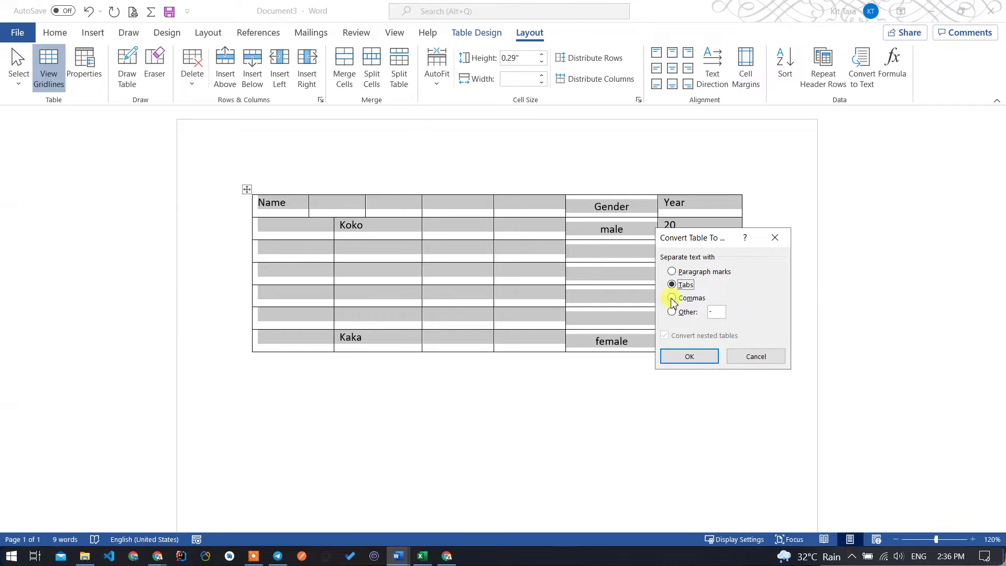
left_click(672, 298)
left_click(690, 357)
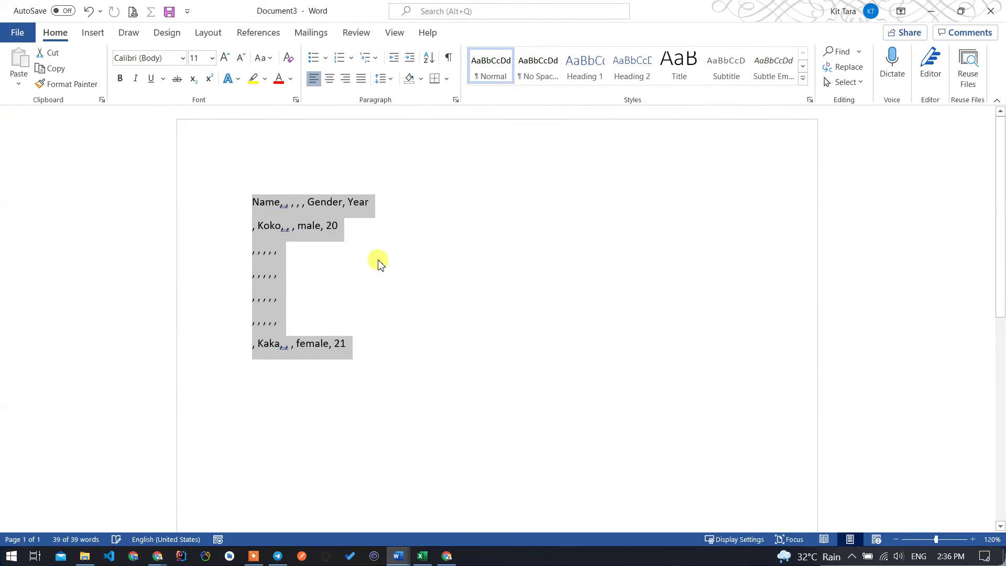
left_click(314, 263)
mouse_move(355, 342)
left_mouse_down()
mouse_move(281, 270)
mouse_move(254, 195)
left_mouse_up()
mouse_move(277, 254)
left_mouse_down()
mouse_move(246, 253)
mouse_move(283, 246)
left_mouse_up()
left_click(246, 253)
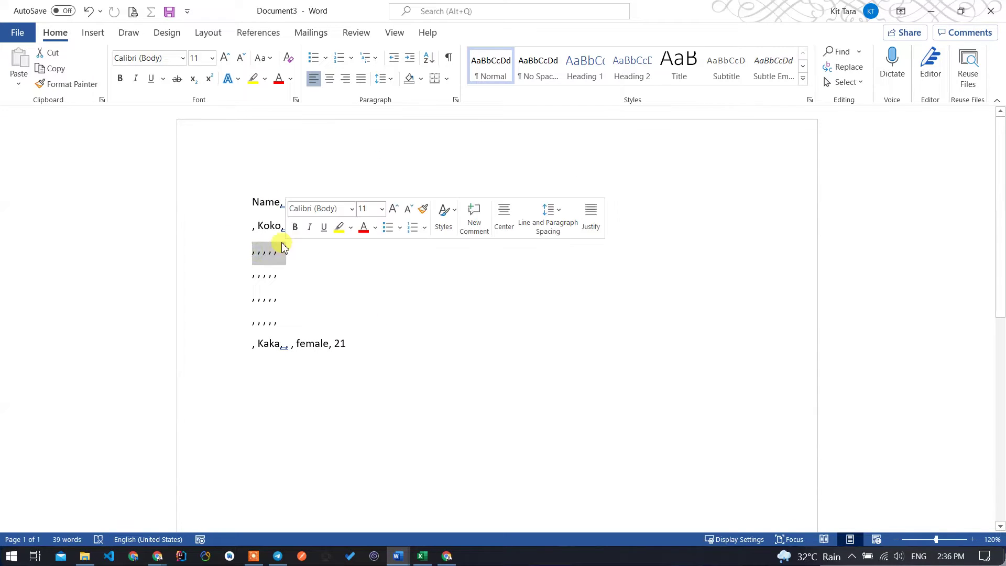
key("Delete")
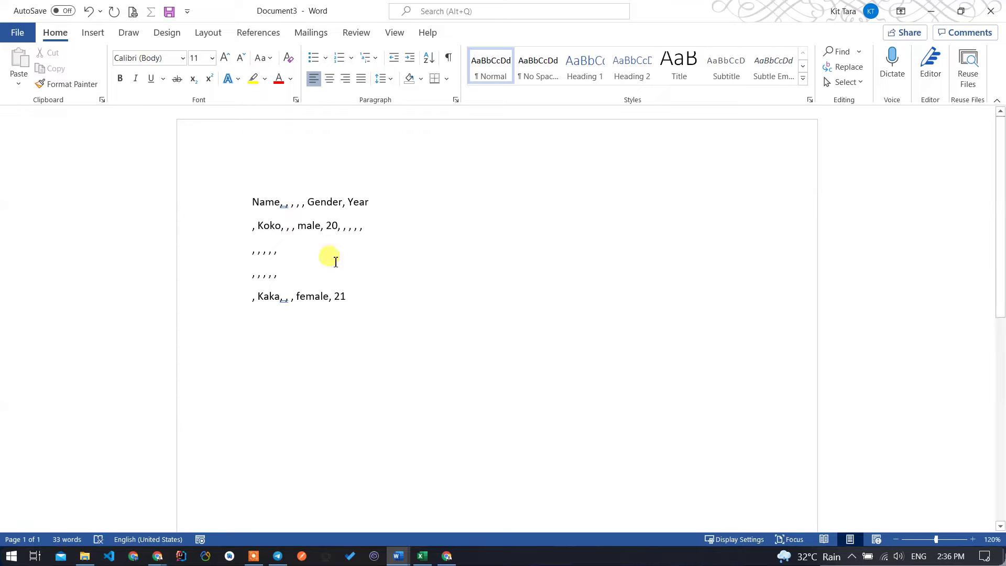
key("ctrl+z")
key("ctrl+z")
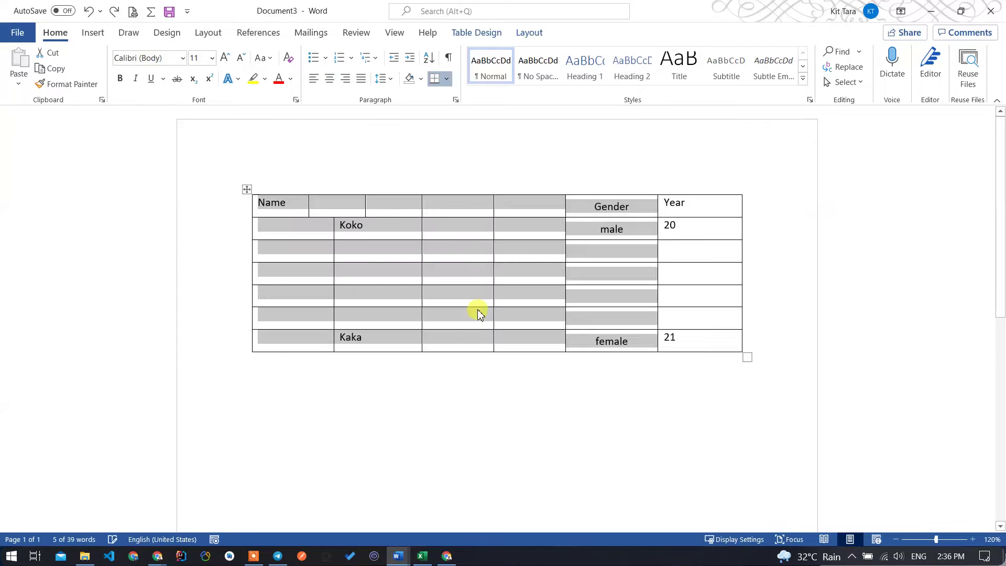
Select the whole table and clear all of its text.
left_click(611, 373)
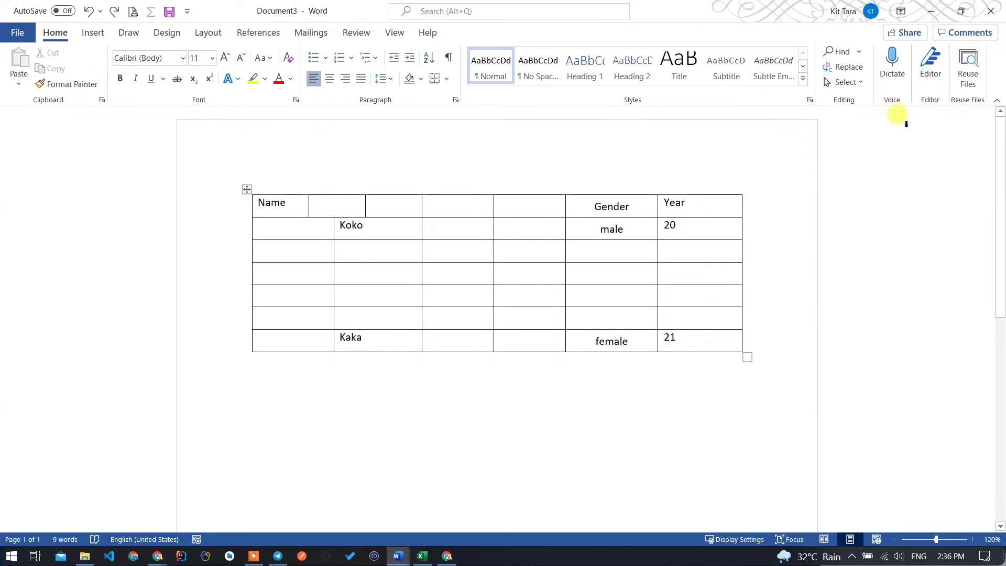
left_click(355, 270)
left_click(526, 32)
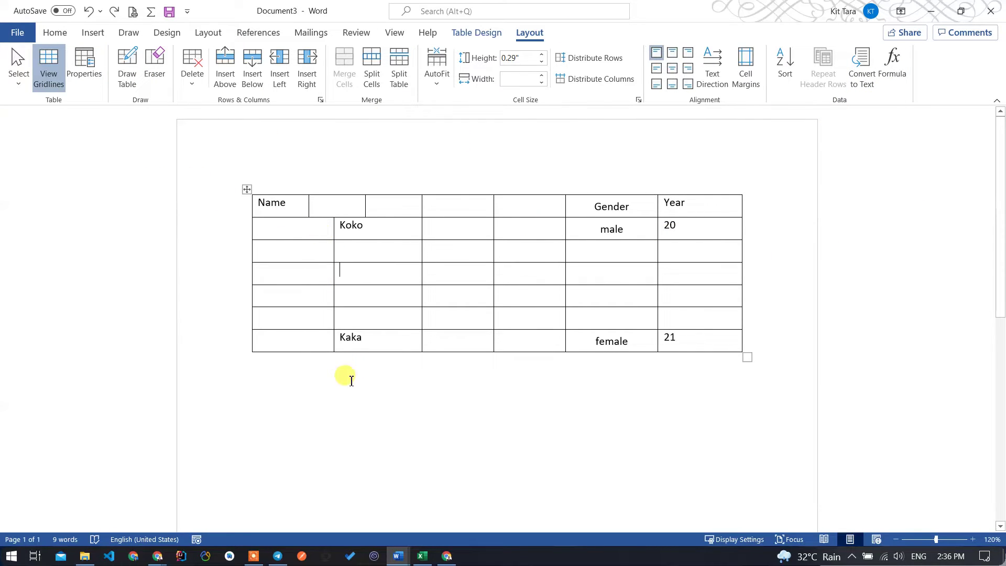
left_click_drag(343, 375, 227, 209)
key("Delete")
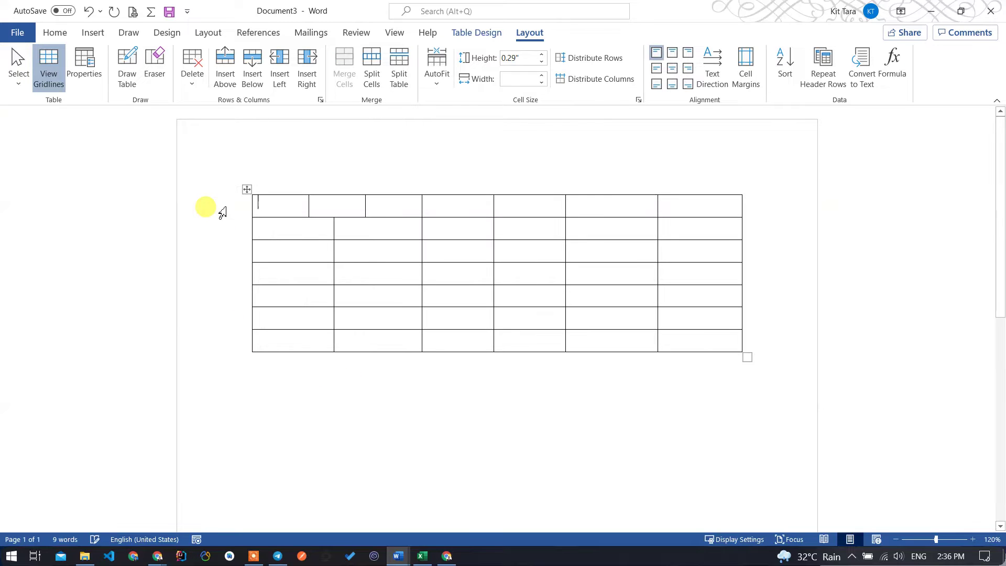
Select the entire document, view its right-click options, then clear the selection.
left_click(247, 189)
left_click(304, 404)
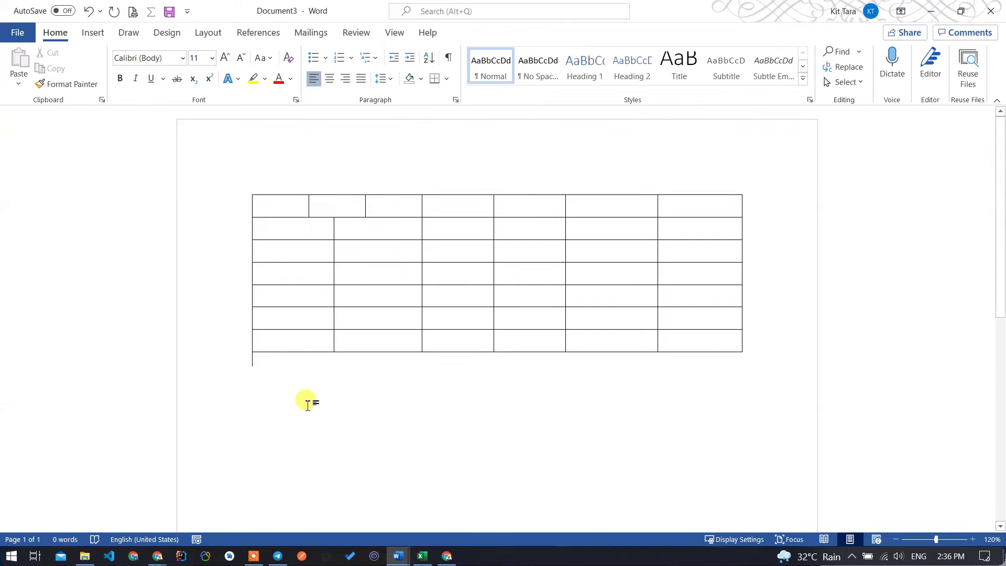
key("ctrl+a")
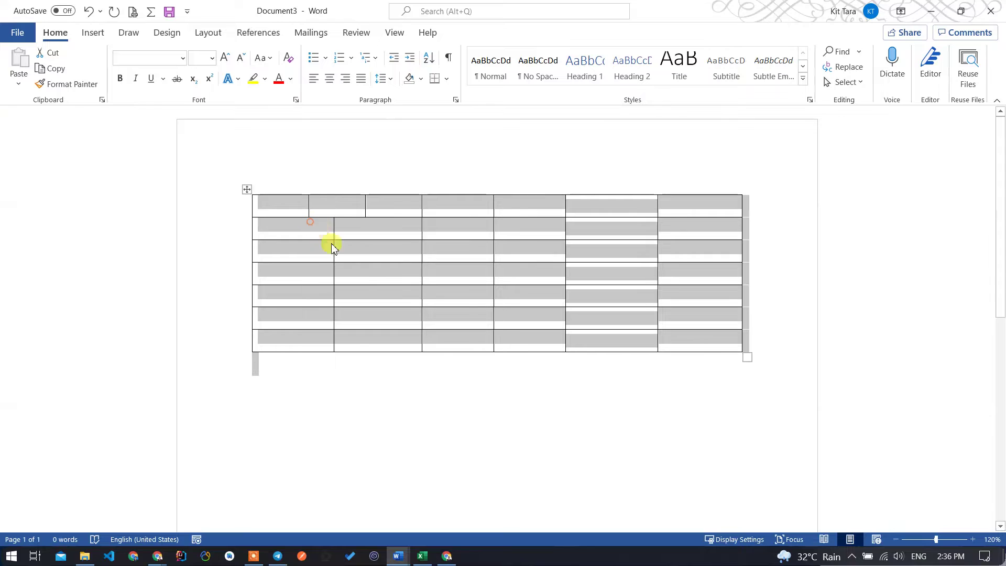
right_click(313, 224)
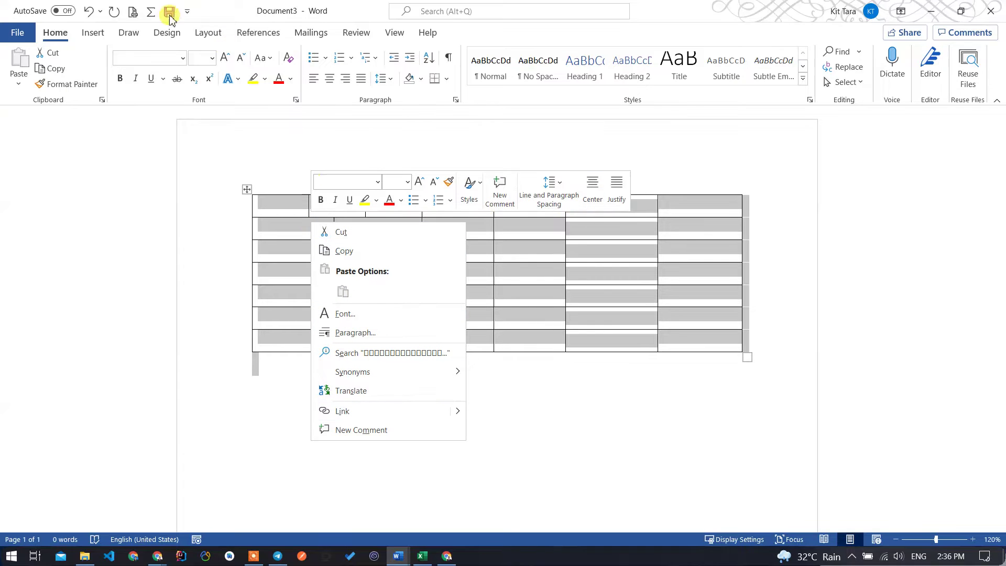
left_click(427, 37)
left_click(297, 203)
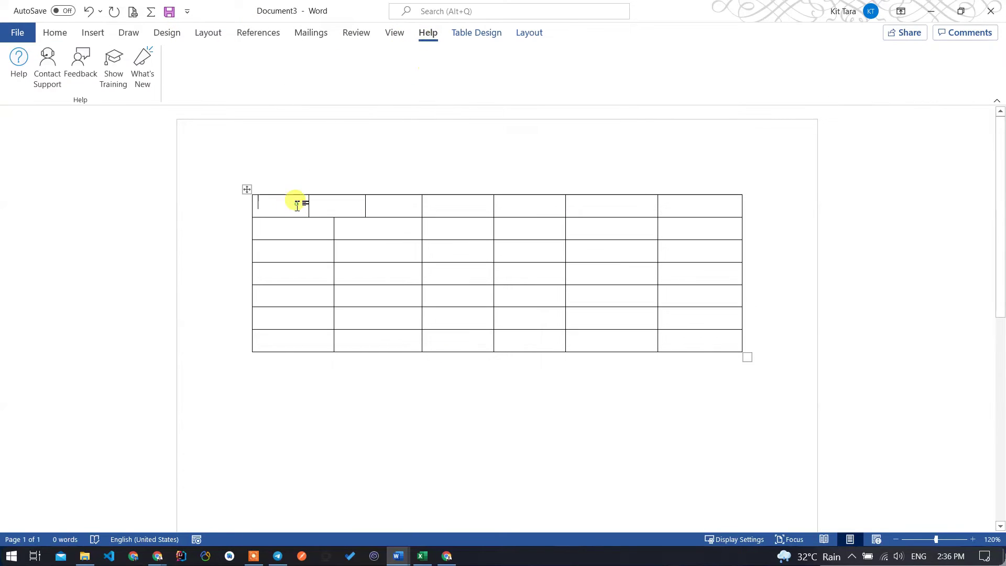
Delete the entire table with Layout > Delete > Delete Table.
left_click(246, 190)
left_click(529, 34)
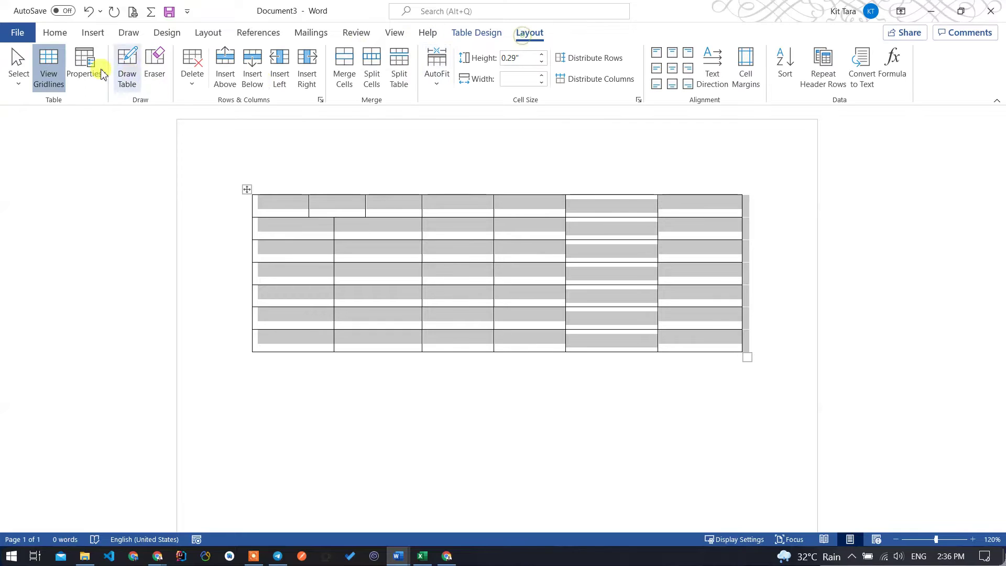
left_click(192, 68)
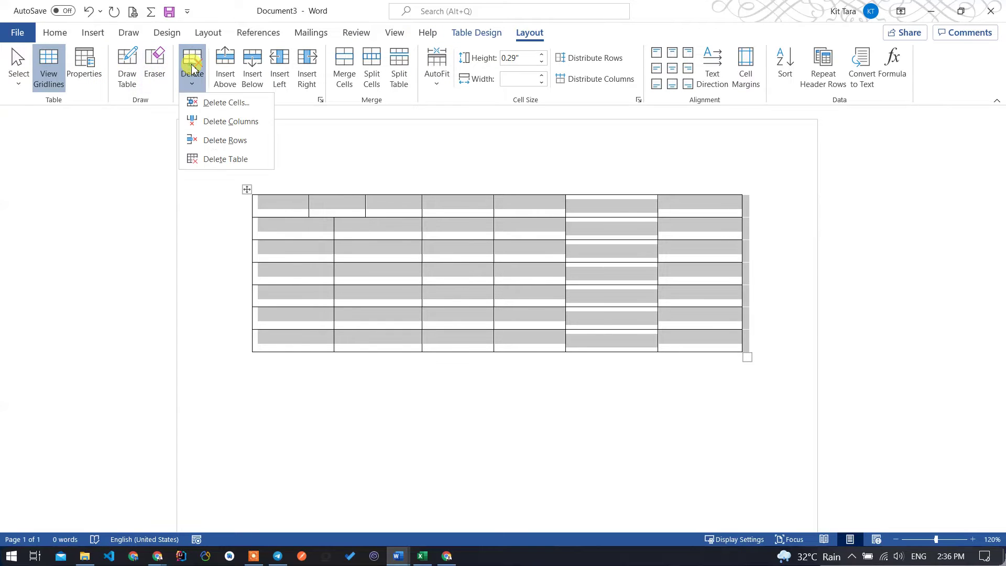
left_click(225, 159)
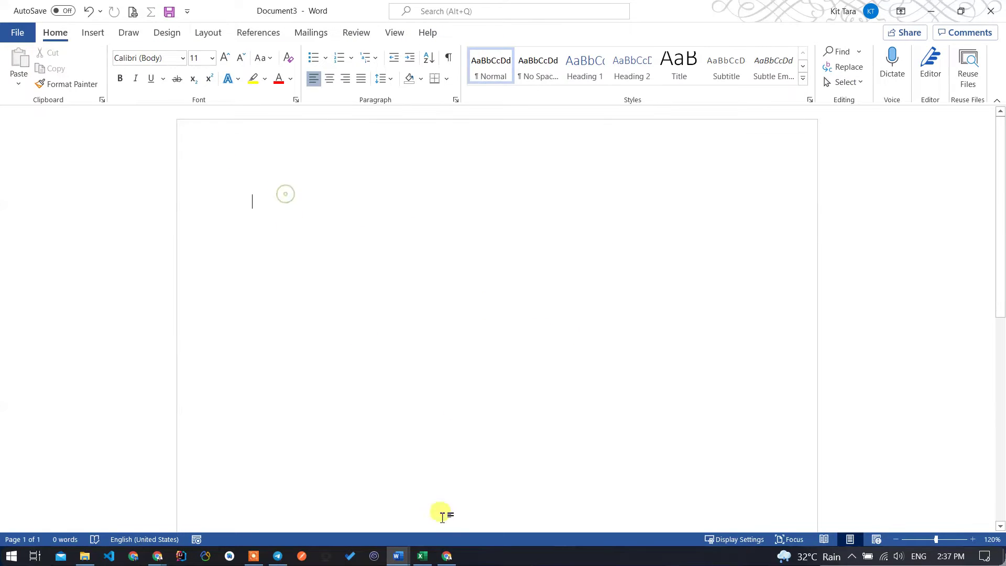
Switch to Chrome and back, then minimize Word to reveal the desktop.
left_click(448, 558)
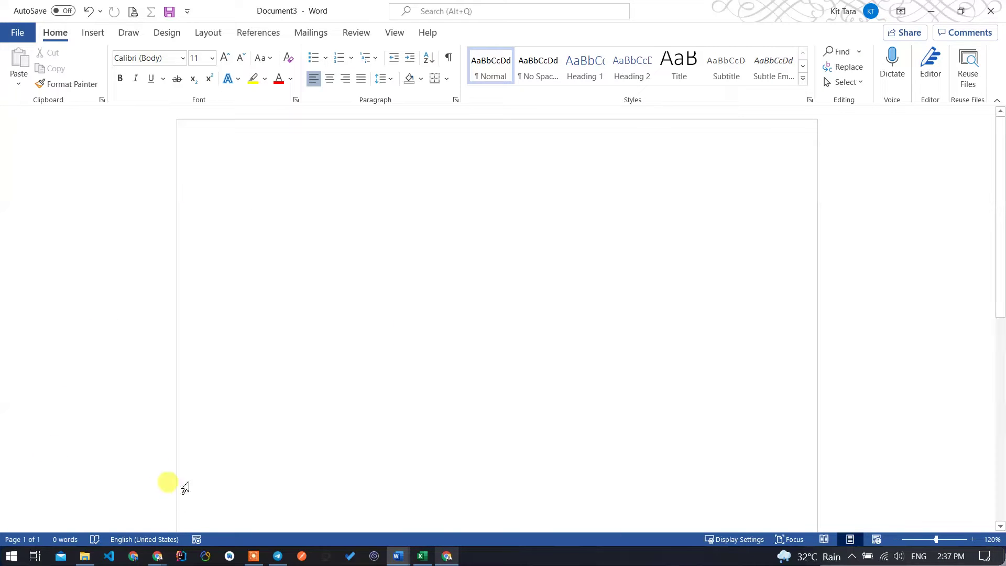
left_click(157, 556)
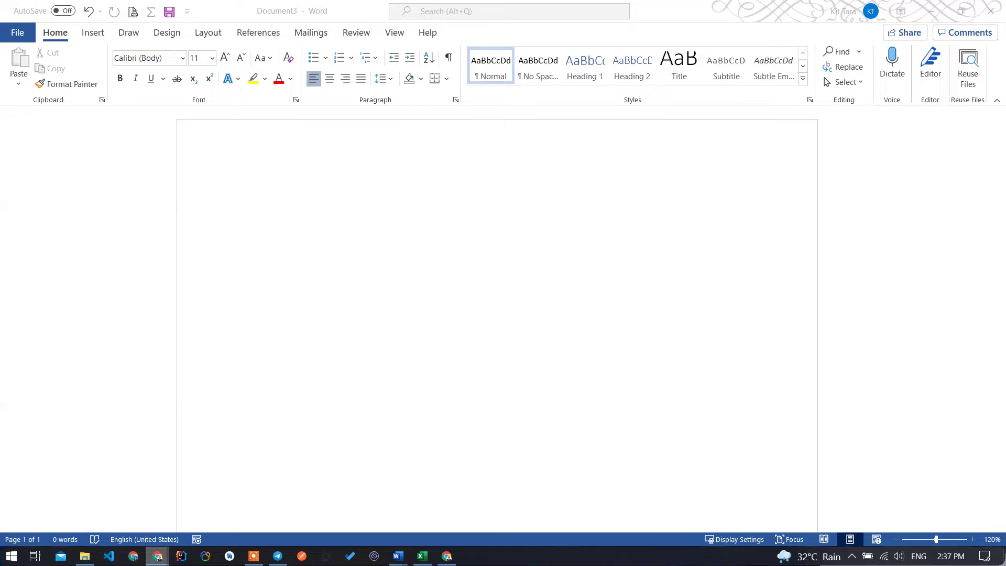
left_click(452, 204)
mouse_move(157, 557)
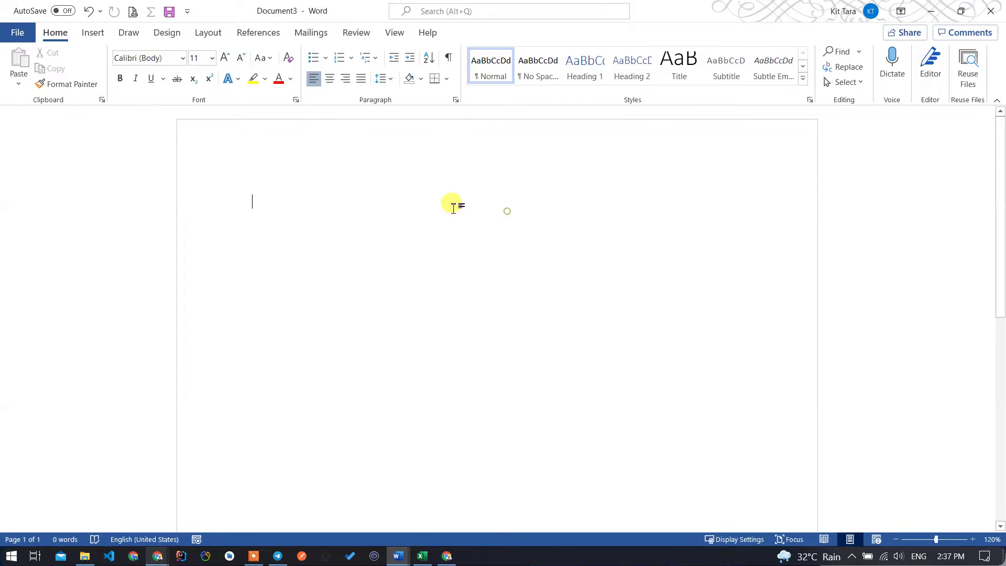
left_click(930, 11)
Open Medical Stock.PNG in Photos and zoom in on the stock card.
double_click(78, 356)
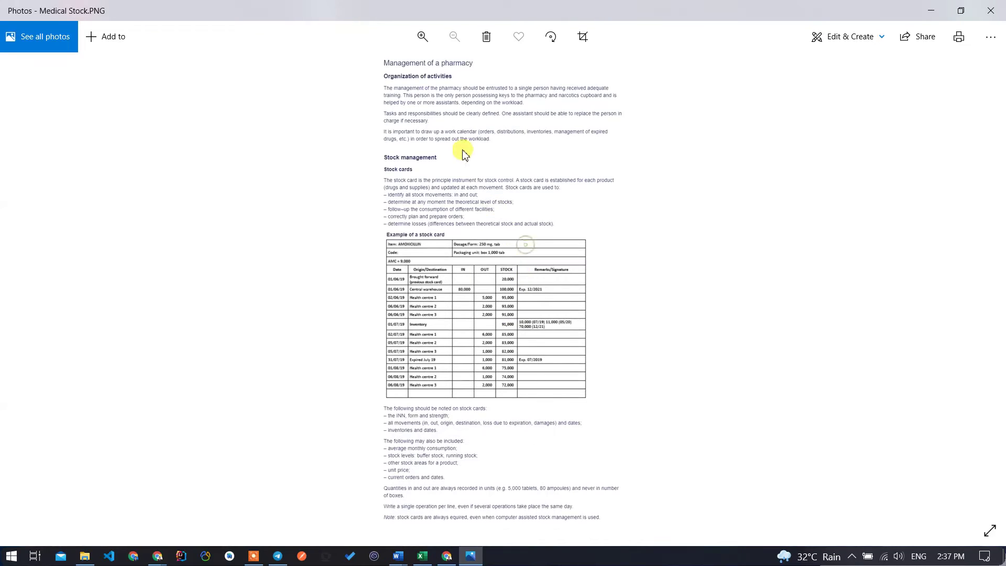
scroll(487, 326, "up", 1)
scroll(488, 326, "up", 1)
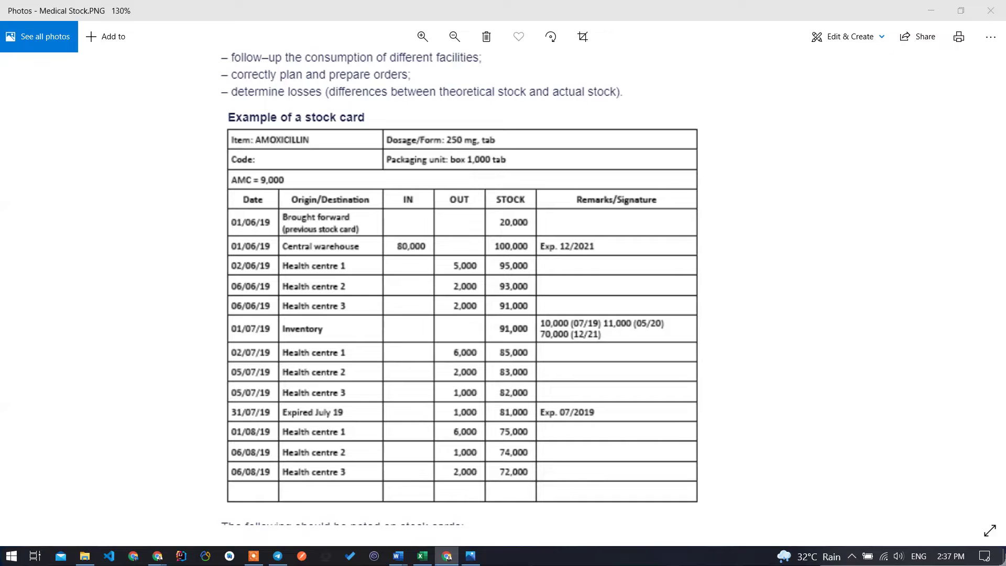
left_click(419, 280)
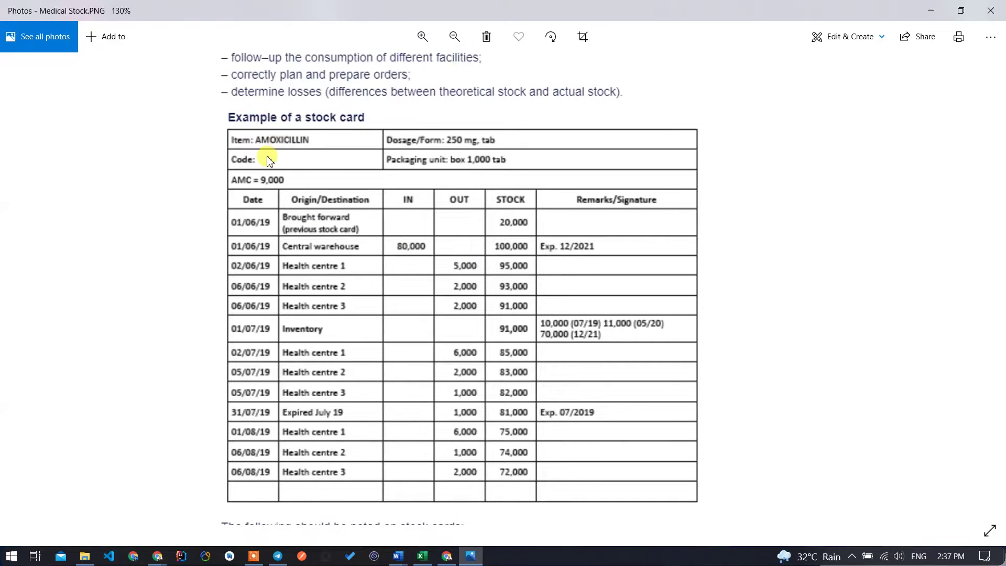
scroll(271, 163, "down", 2)
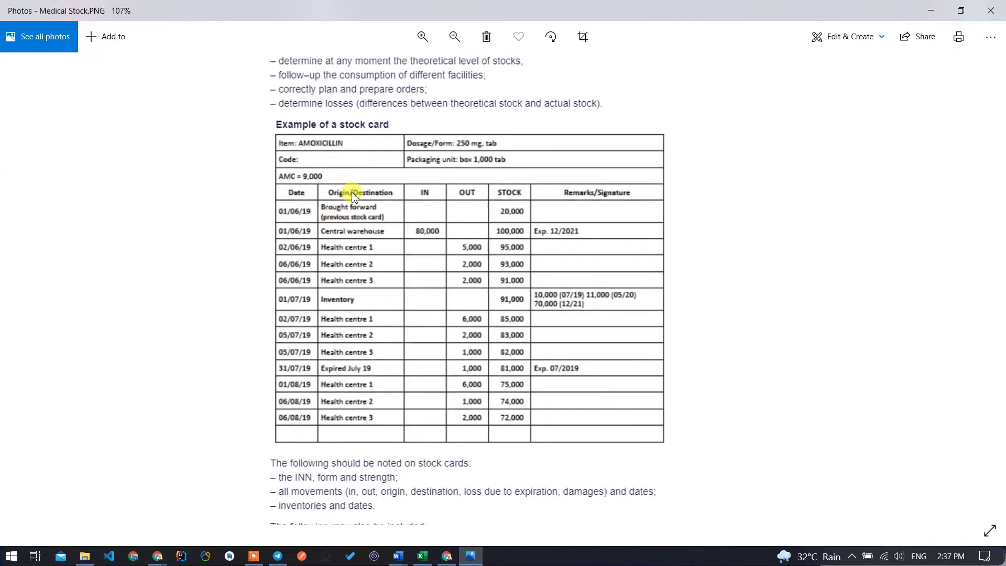
scroll(366, 175, "up", 1)
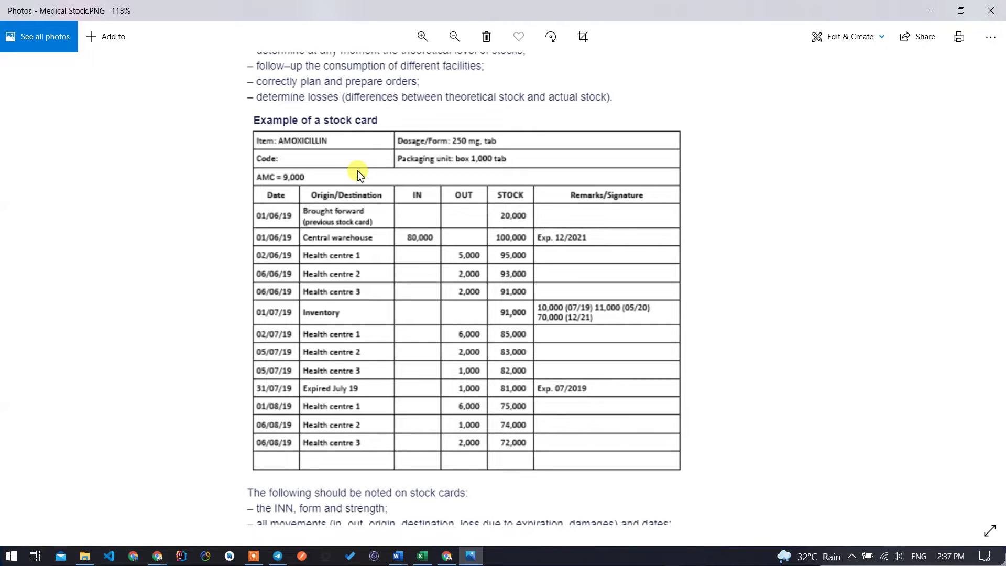
Zoom in and out on the AMOXICILLIN stock card, then close Photos.
left_click(292, 164)
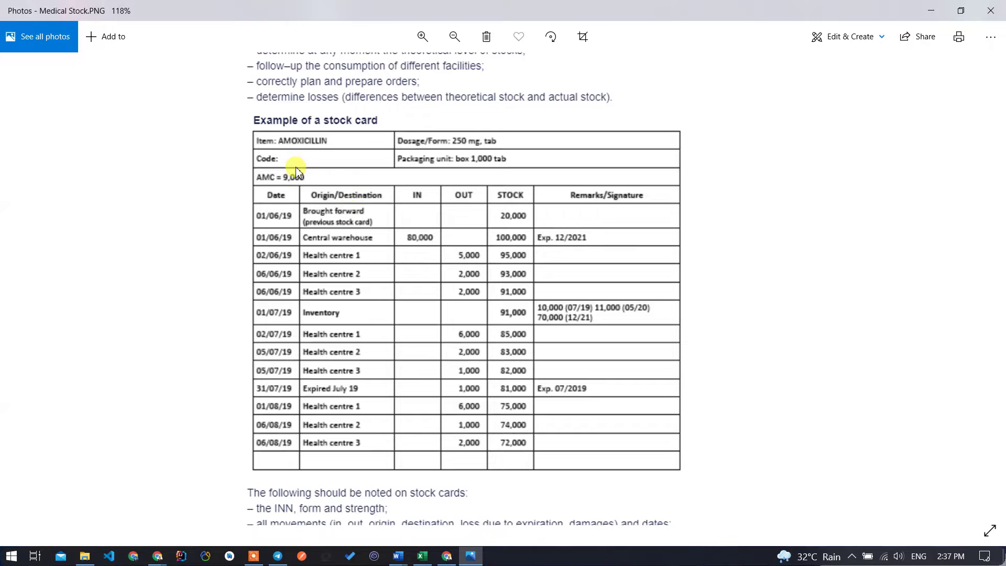
left_click(350, 197)
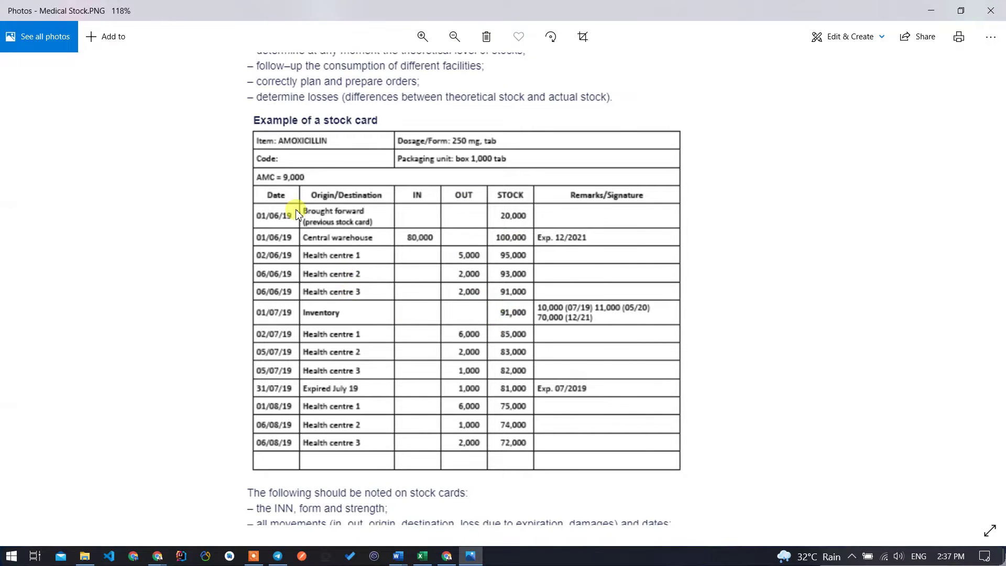
scroll(291, 200, "down", 2)
scroll(293, 199, "down", 2)
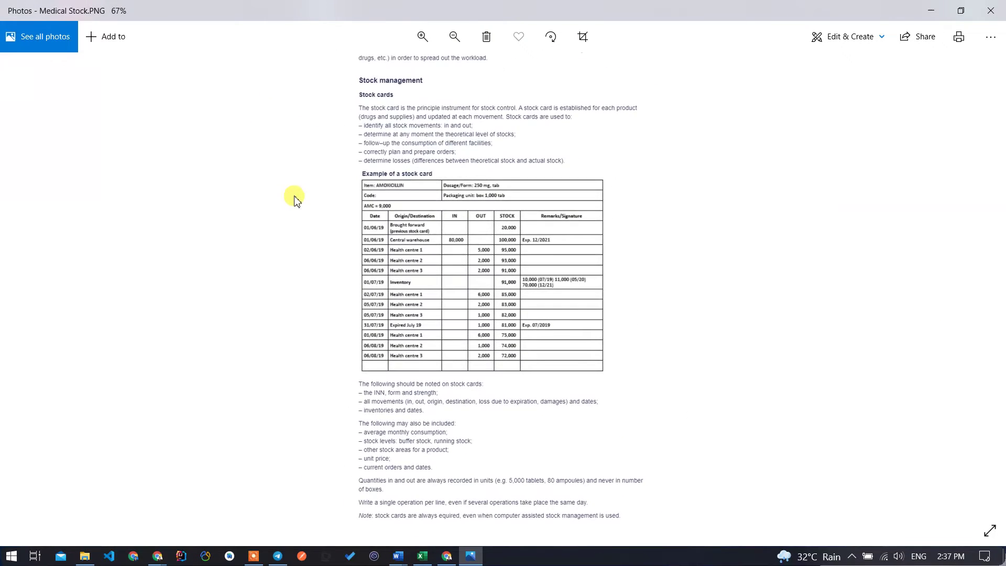
scroll(294, 202, "up", 1)
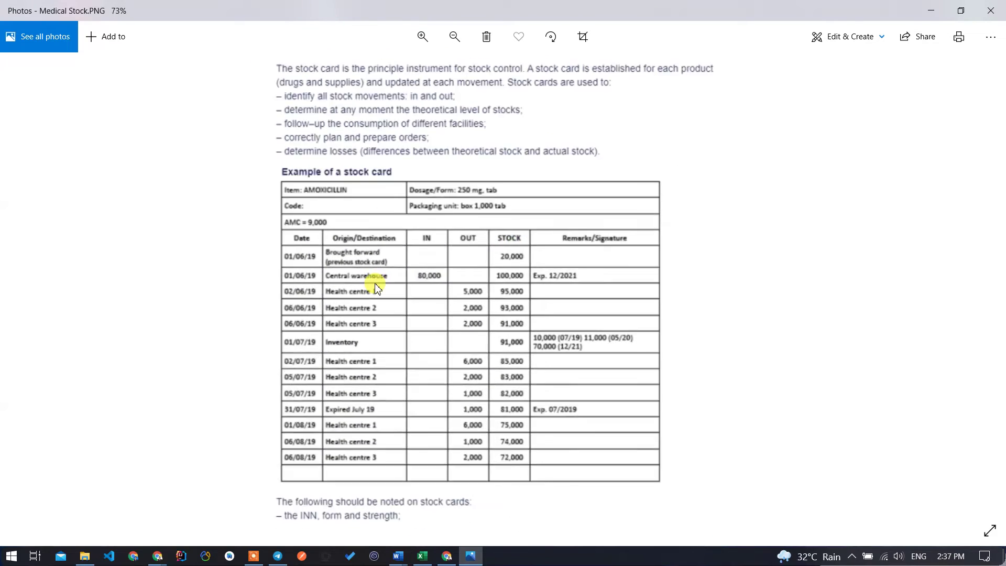
scroll(375, 288, "down", 2)
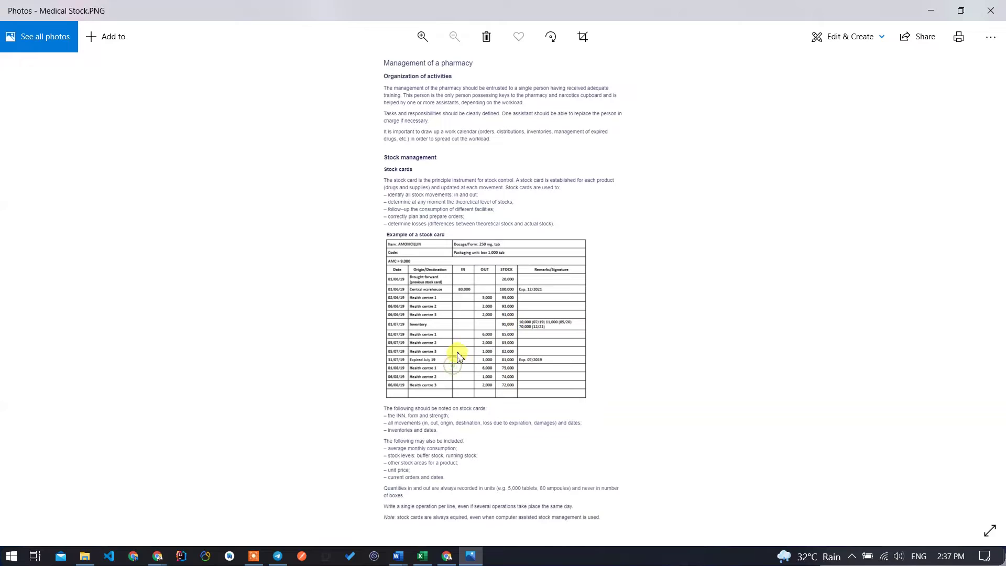
scroll(460, 361, "up", 1)
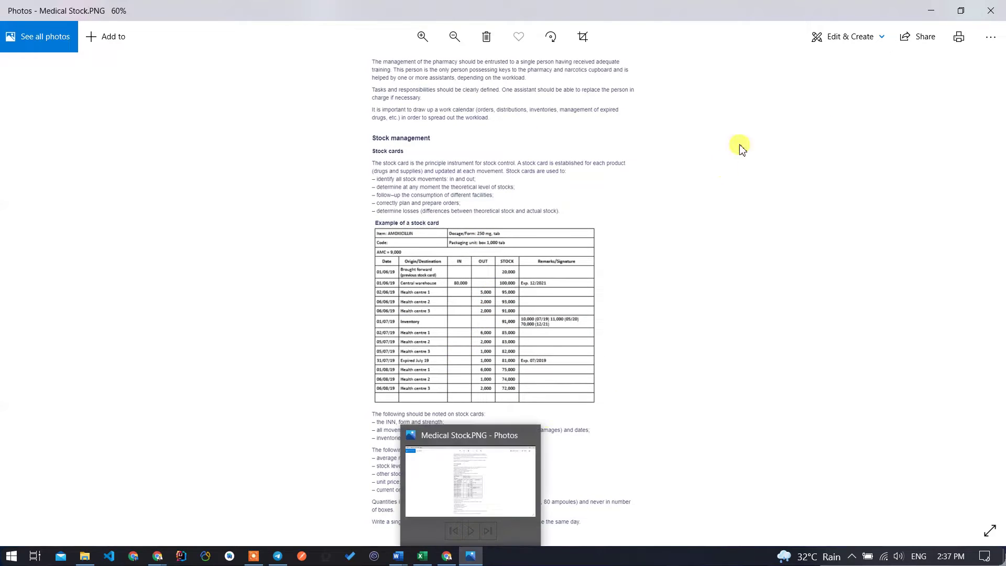
left_click(991, 11)
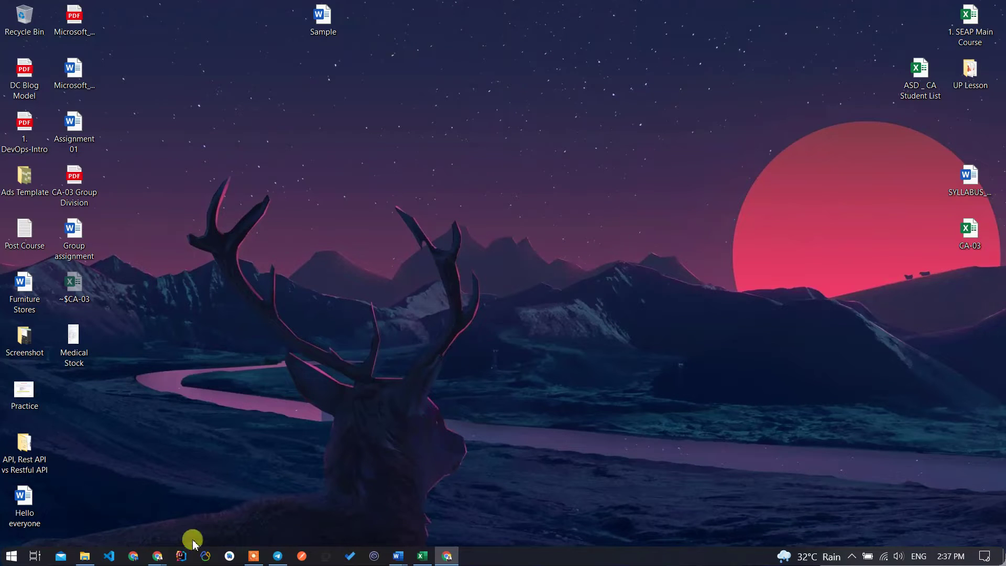
Open the Medical Stock image from the desktop, then close it.
left_click(278, 556)
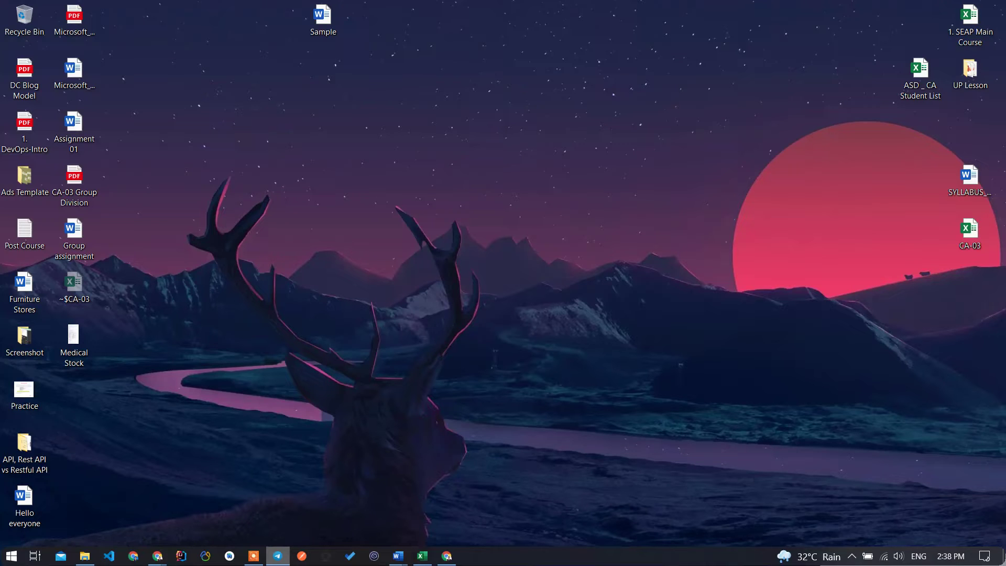
left_click(66, 338)
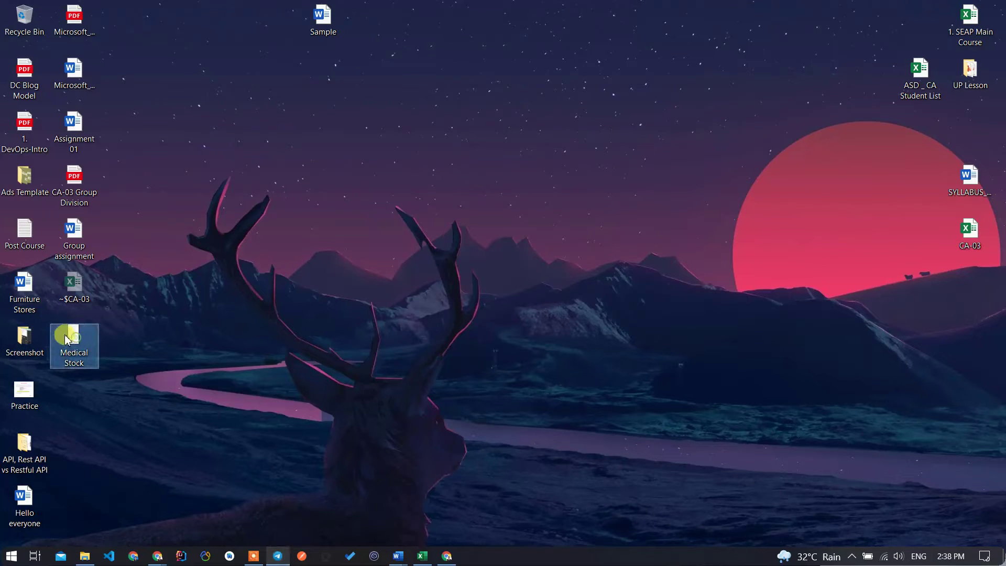
left_click_drag(65, 338, 76, 346)
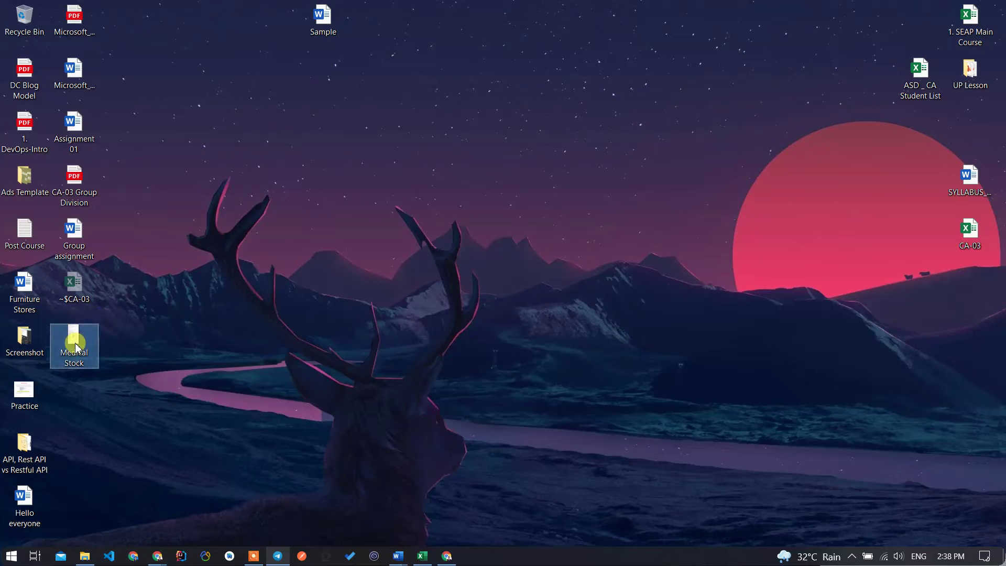
double_click(76, 346)
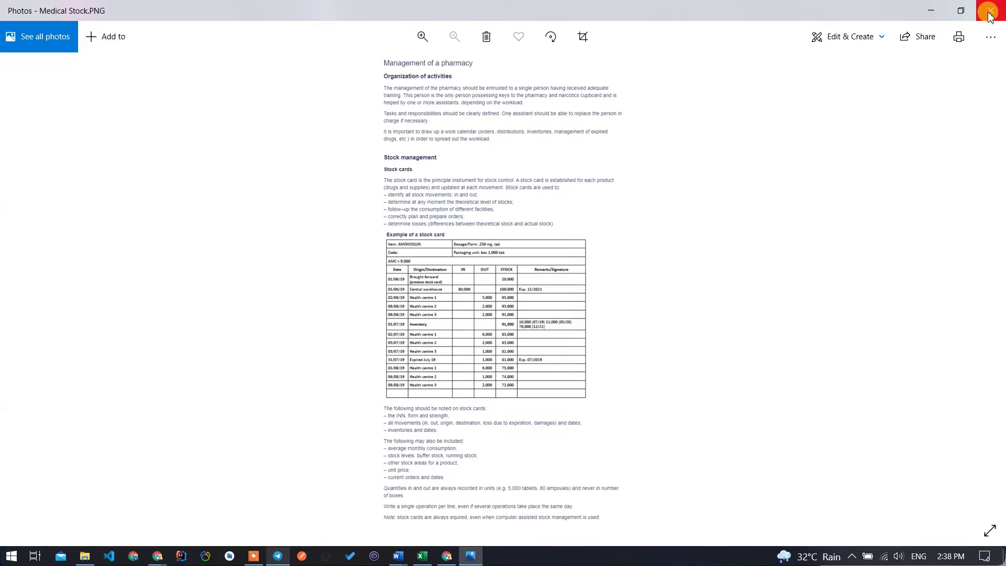
left_click(990, 15)
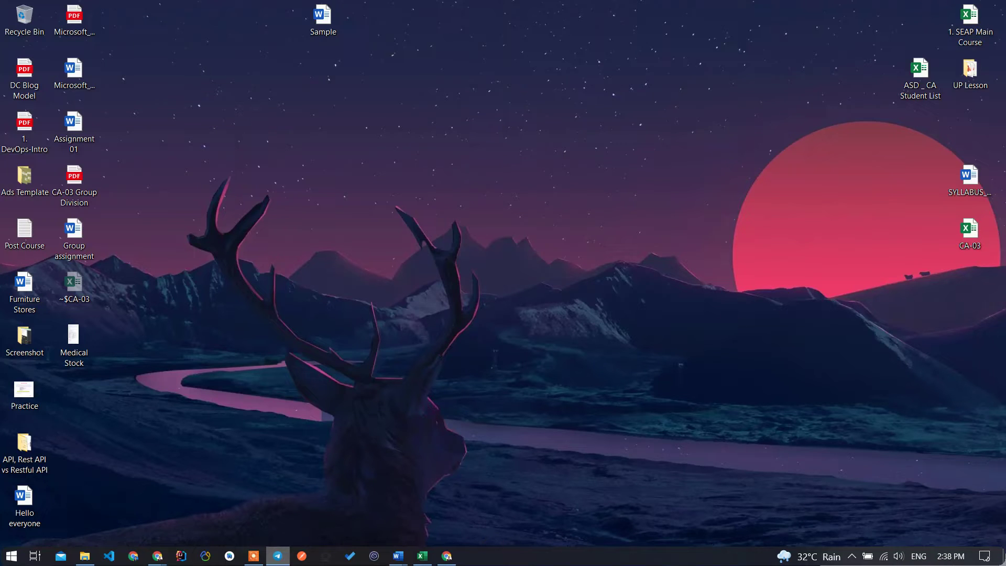
Bring the blank Word document forward, then minimize it to the desktop.
left_click_drag(74, 340, 215, 359)
left_click(249, 487)
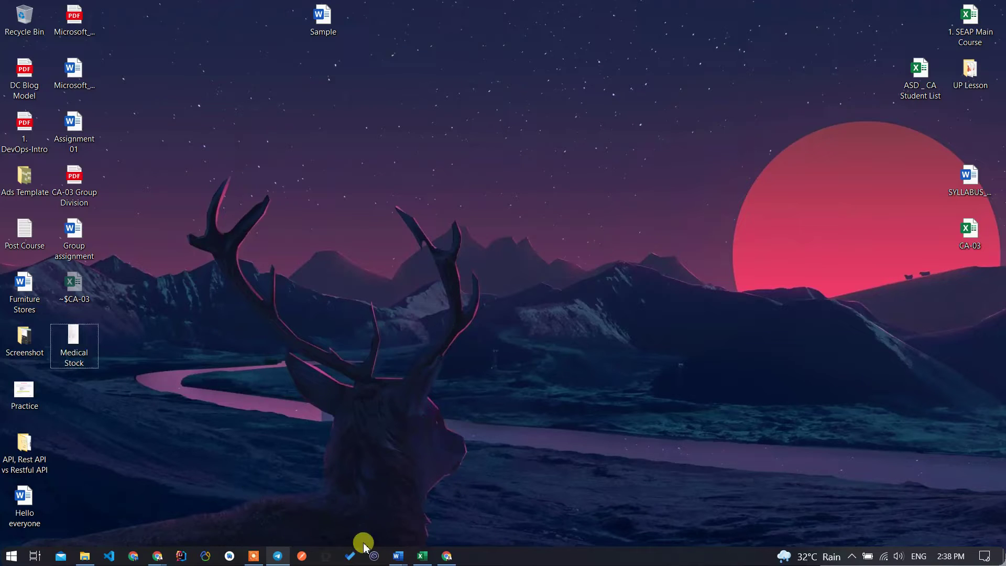
left_click(398, 555)
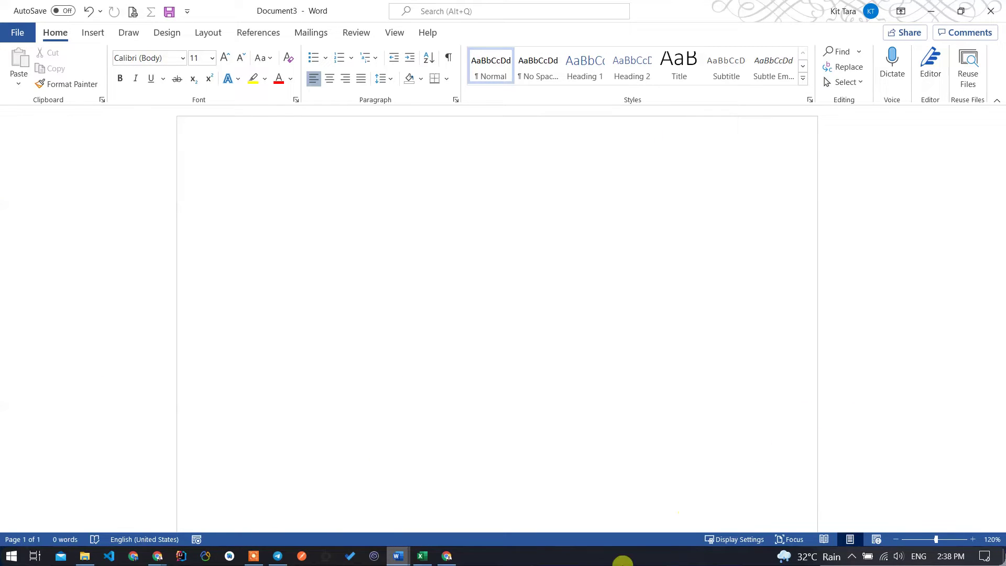
left_click(930, 11)
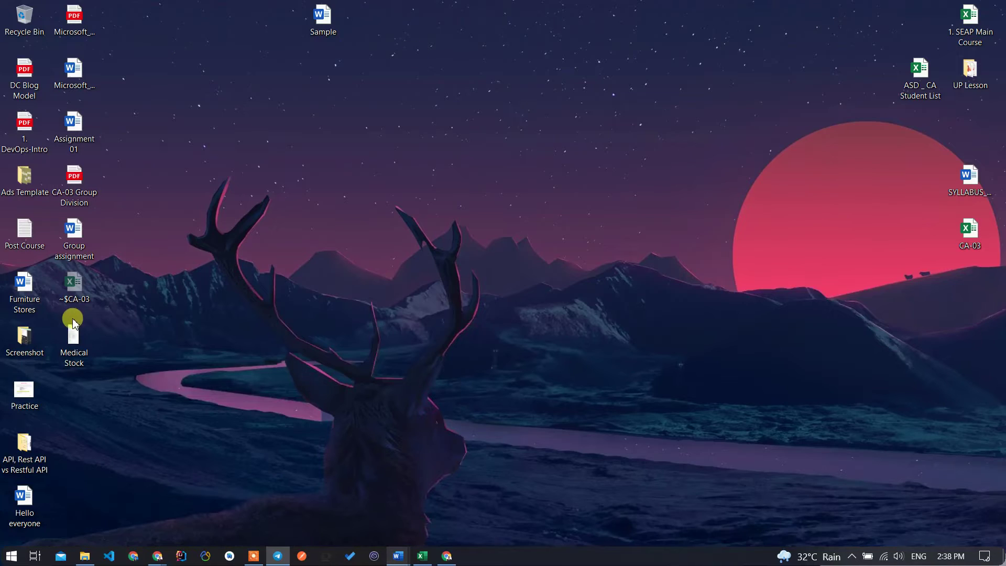
Reopen the Medical Stock image and switch between it and Word.
double_click(73, 338)
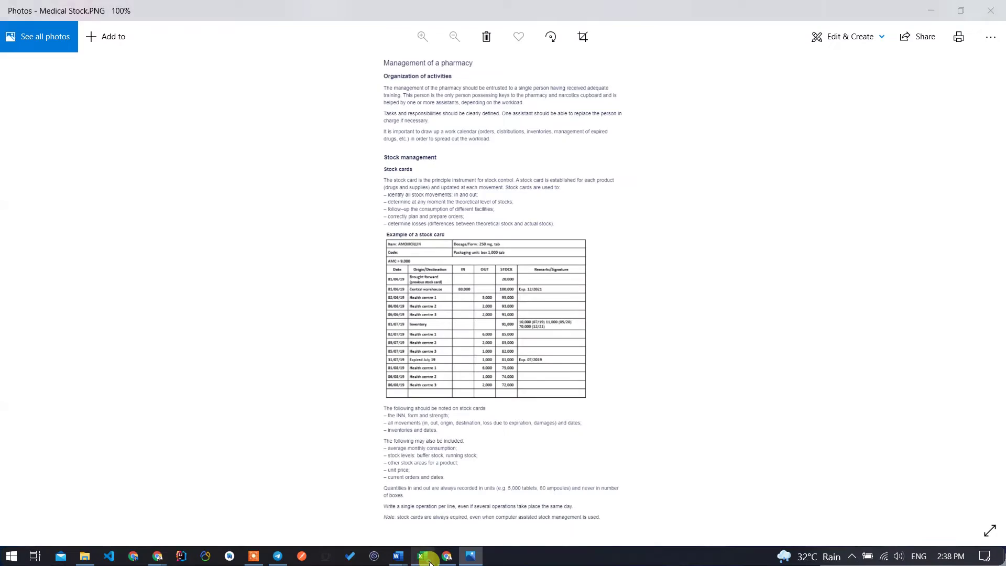
left_click(426, 559)
mouse_move(397, 555)
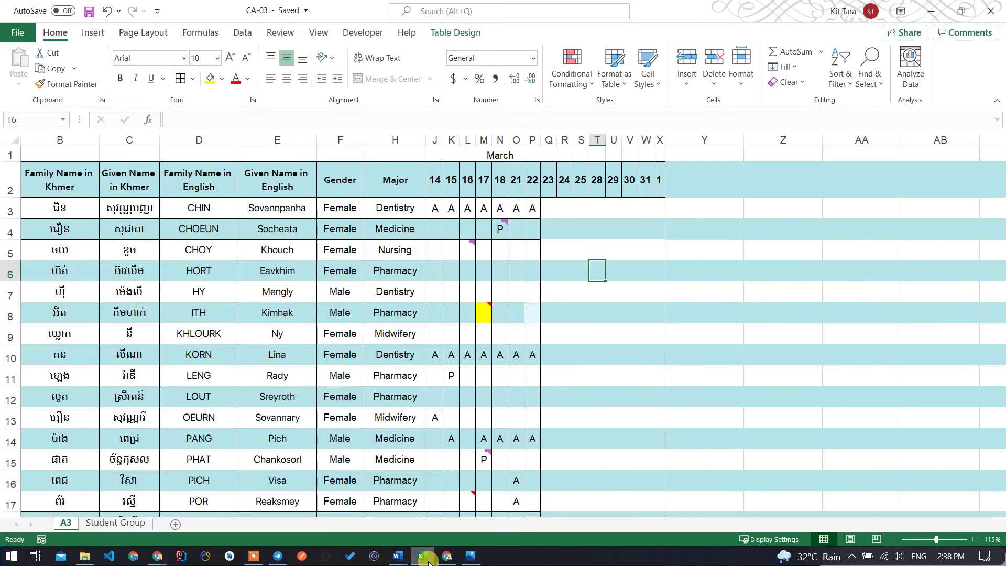
left_click(426, 558)
left_click(440, 529)
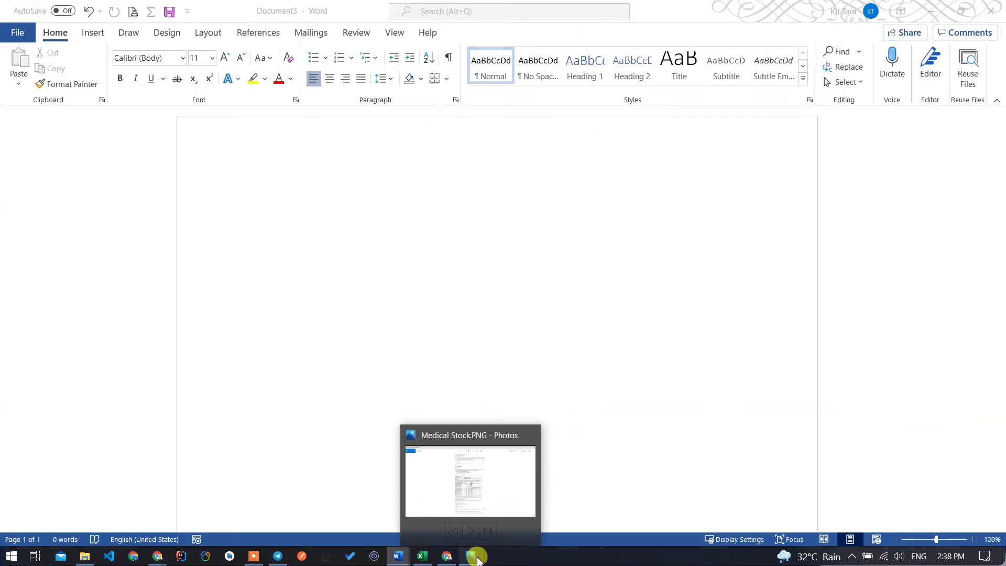
left_click(470, 556)
Zoom in on the Medical Stock image, close the viewer, and return to Document3.
scroll(486, 294, "up", 1)
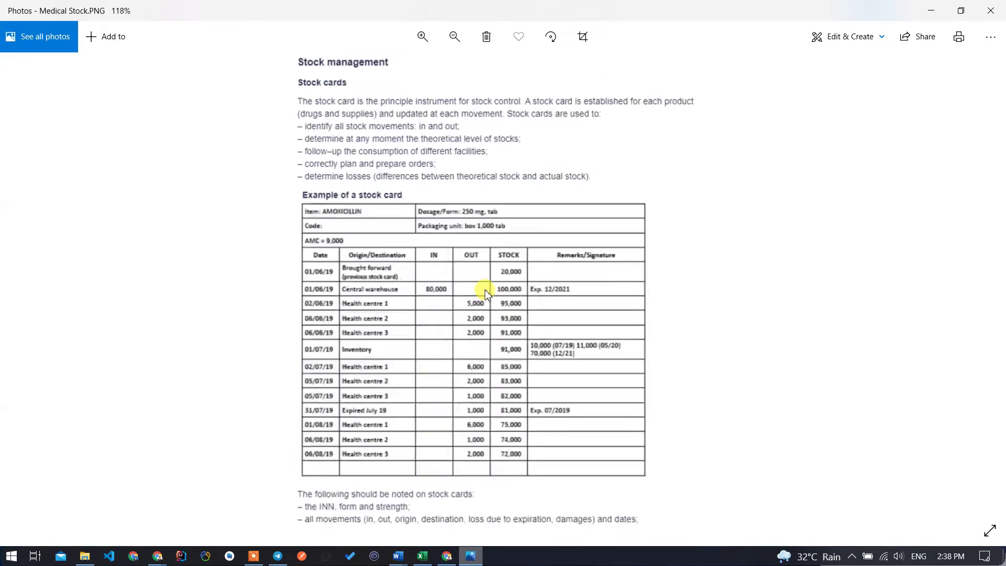
scroll(483, 287, "up", 1)
scroll(449, 330, "up", 1)
scroll(444, 334, "up", 1)
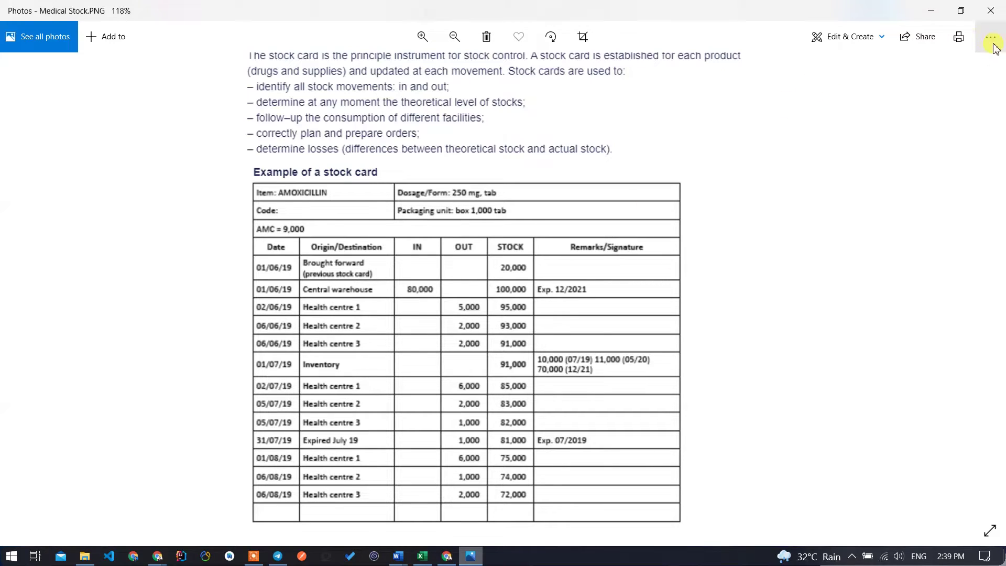
left_click(991, 11)
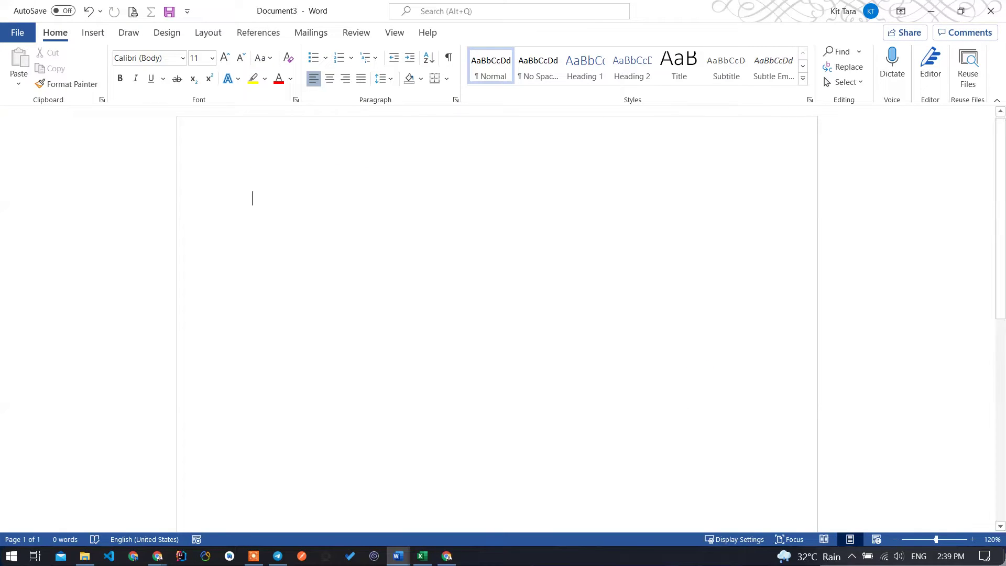
key("alt+Tab")
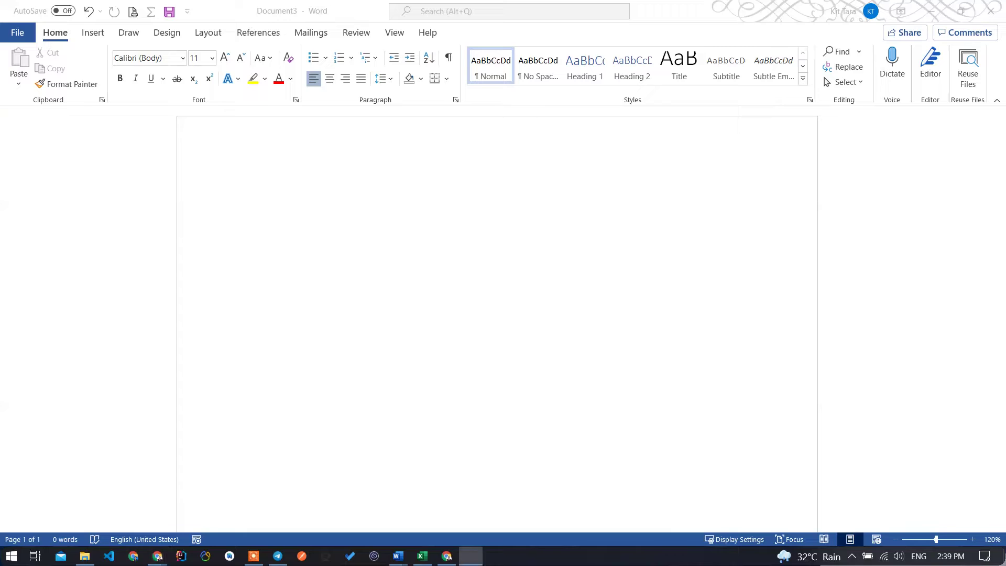
Enlarge the Stock+card.png table and snap the Photos window to the right half.
scroll(464, 232, "up", 3)
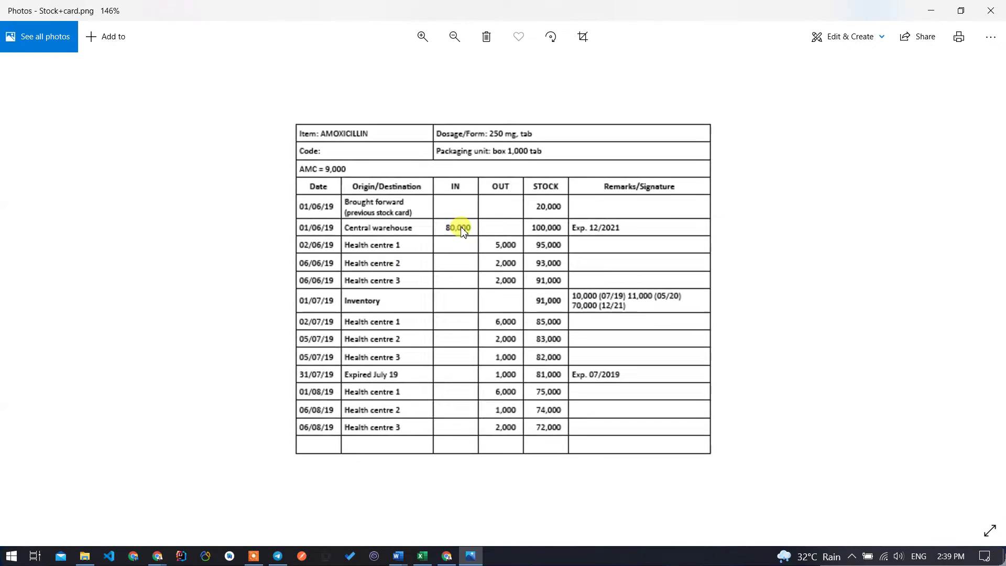
scroll(475, 225, "down", 1)
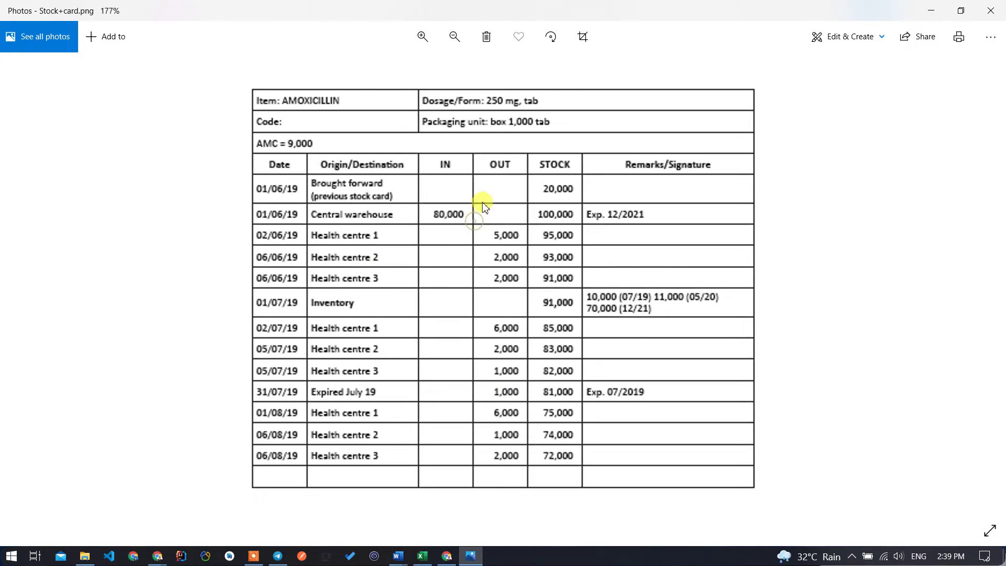
scroll(455, 211, "down", 2)
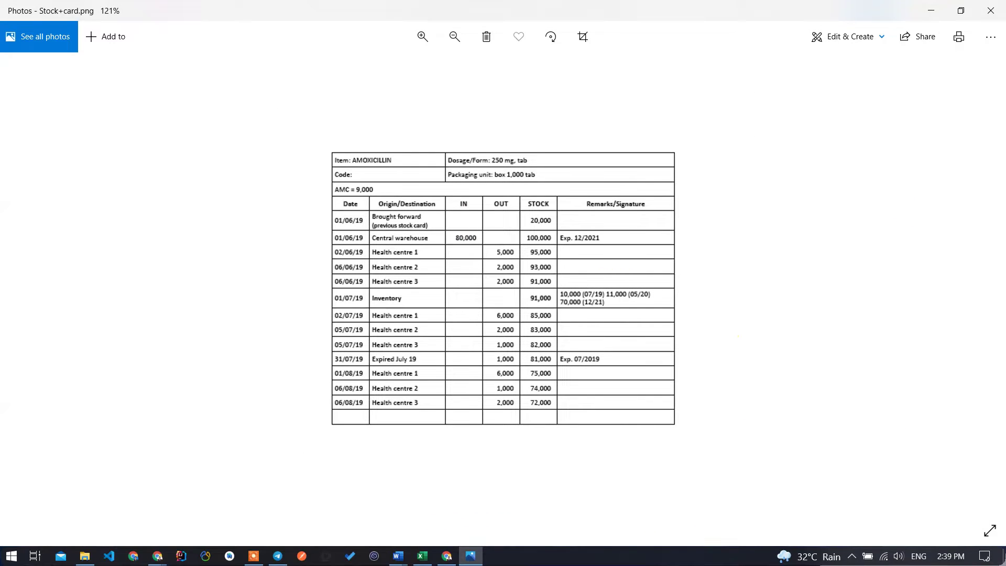
key("alt+Tab")
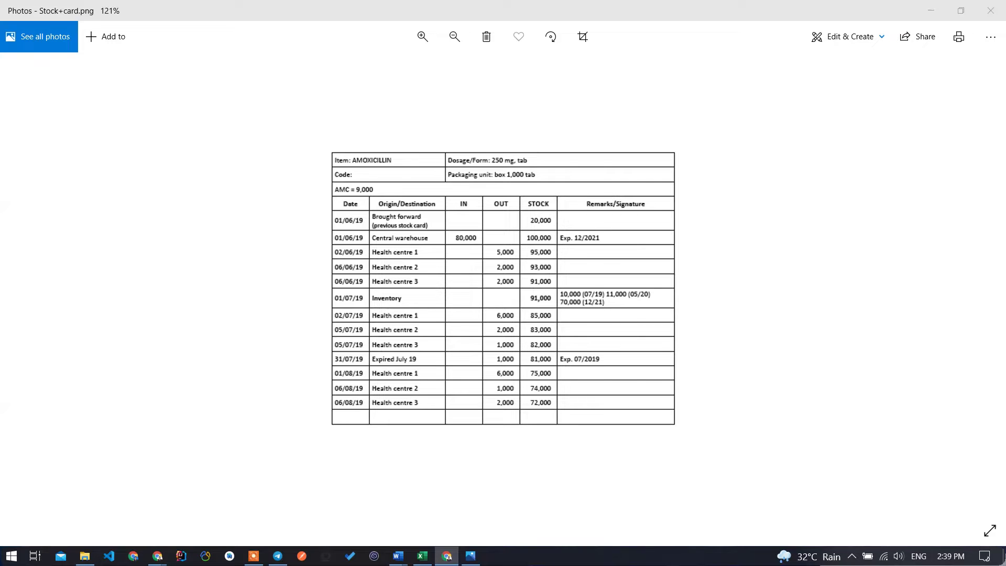
scroll(631, 245, "up", 1)
left_click(855, 244)
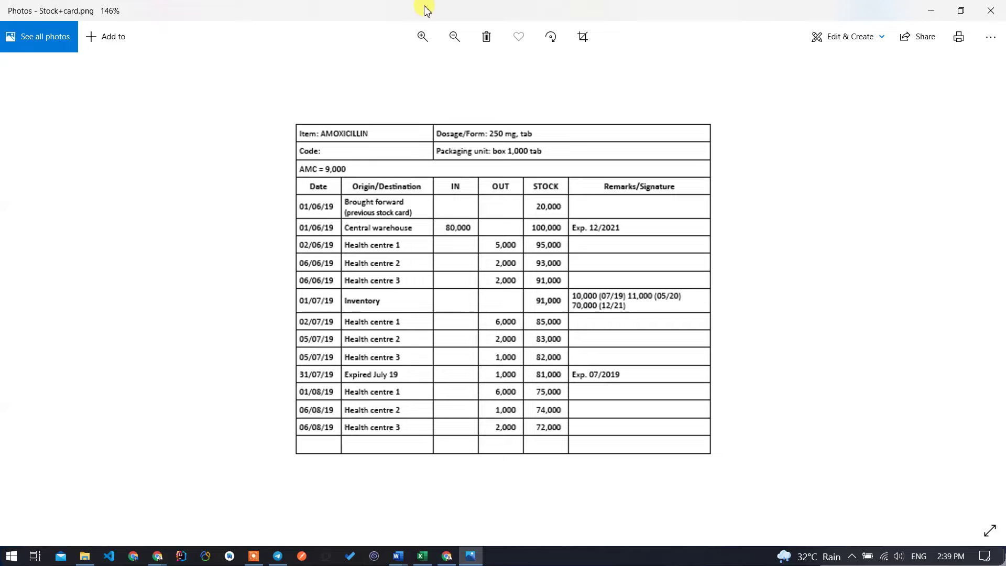
key("super+Right")
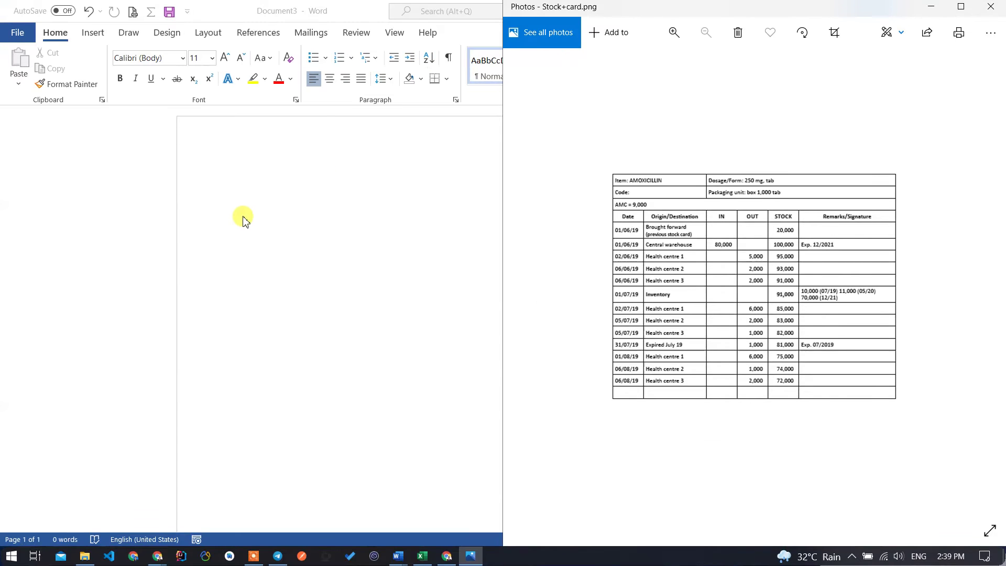
Snap Word to the left, drag the divider to widen it, and bring it to front.
left_click(242, 218)
key("super+Up")
key("super+Left")
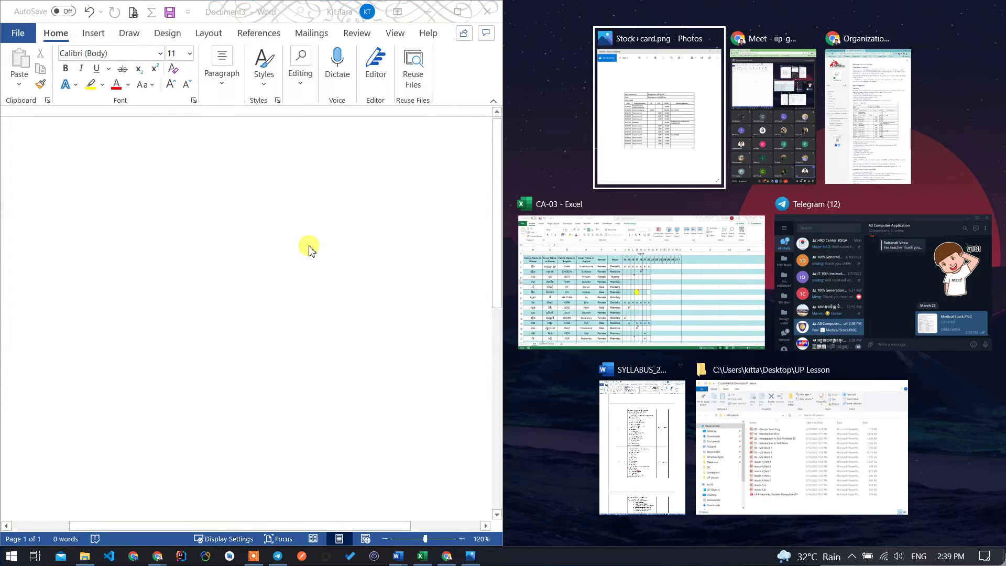
left_click(587, 213)
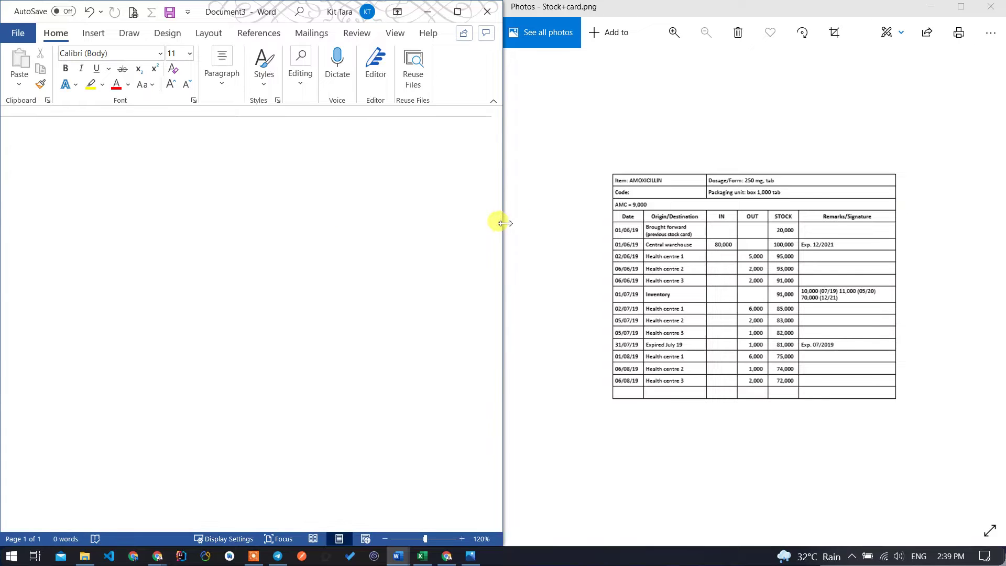
left_click_drag(505, 223, 620, 221)
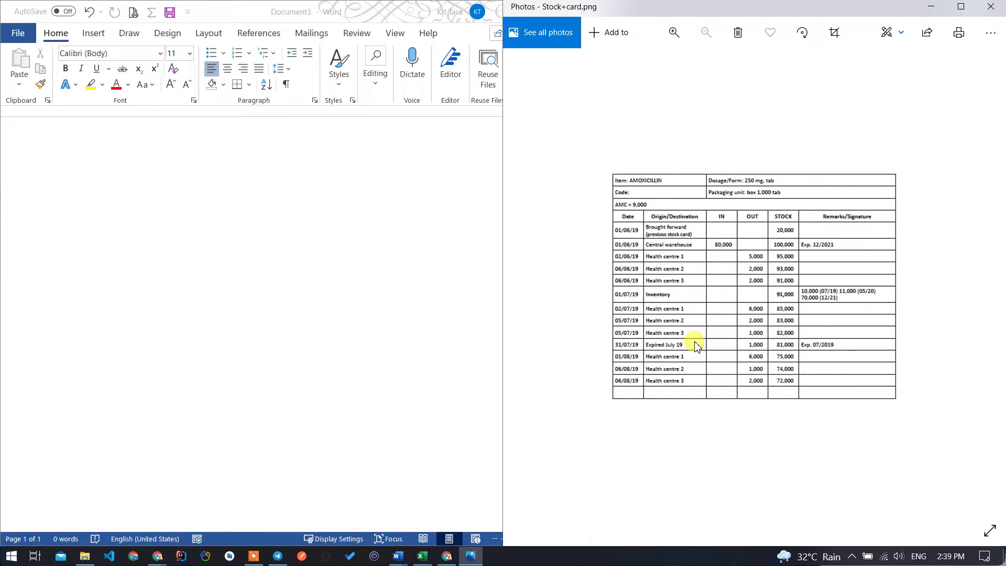
mouse_move(503, 358)
left_mouse_down()
mouse_move(631, 359)
mouse_move(654, 312)
mouse_move(681, 312)
left_mouse_up()
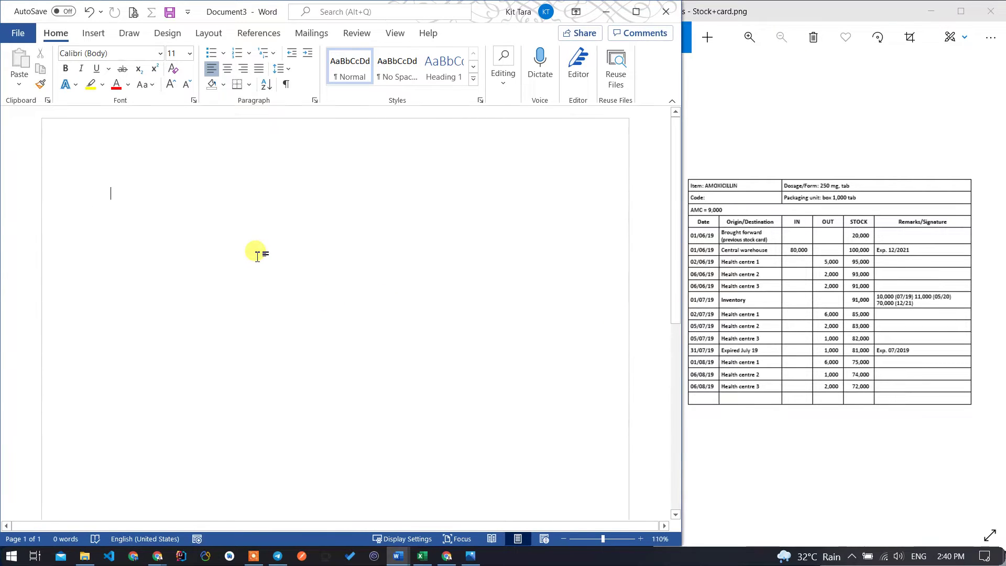
scroll(258, 256, "up", 1, "ctrl")
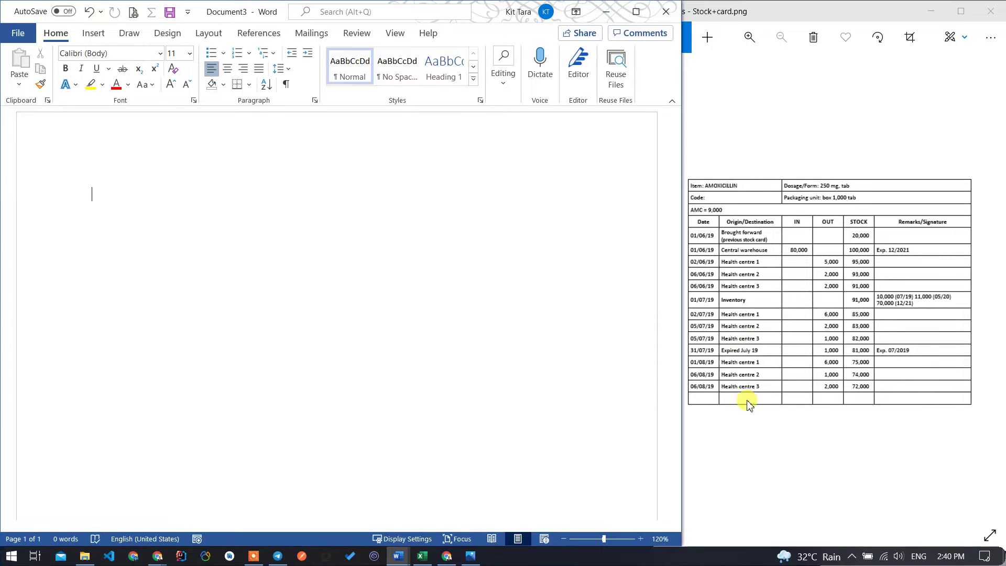
left_click(711, 406)
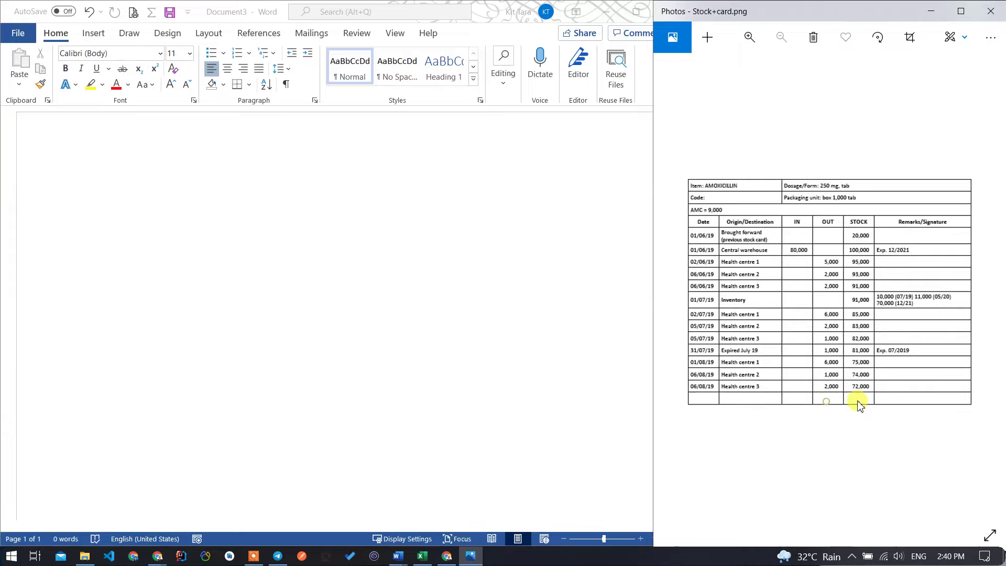
left_click(215, 215)
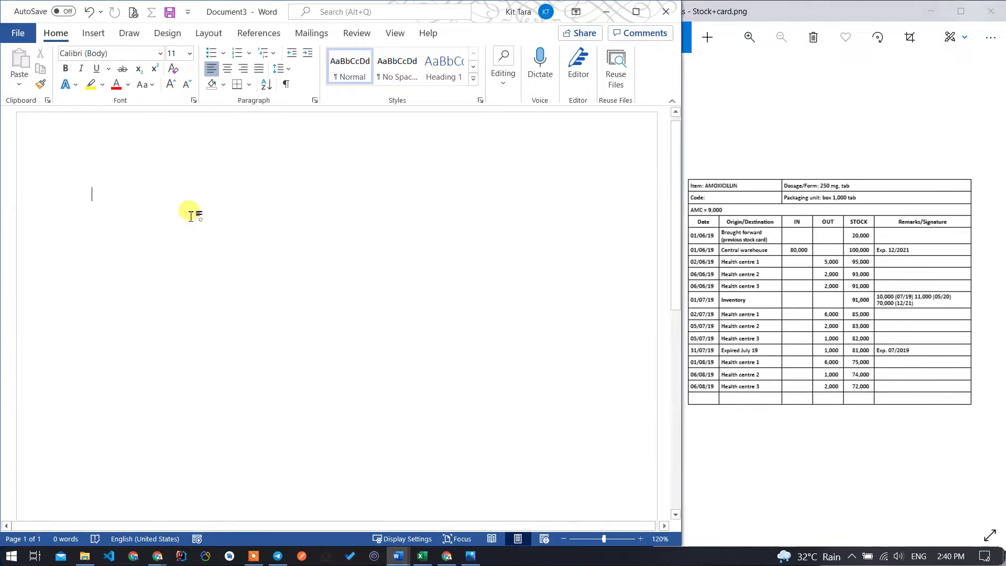
Insert a 6-column by 6-row table set to AutoFit to window.
left_click(94, 32)
left_click(55, 65)
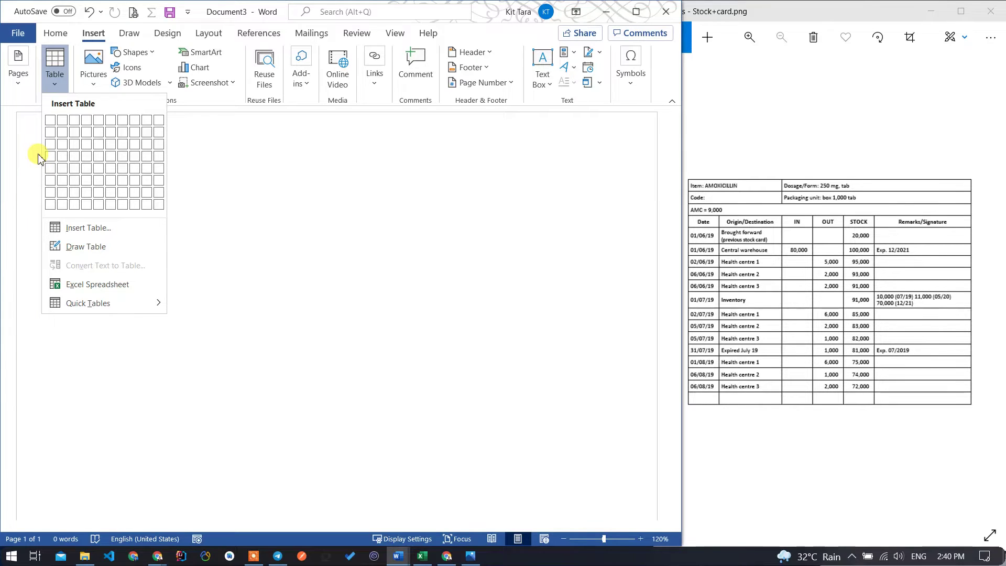
left_click(88, 227)
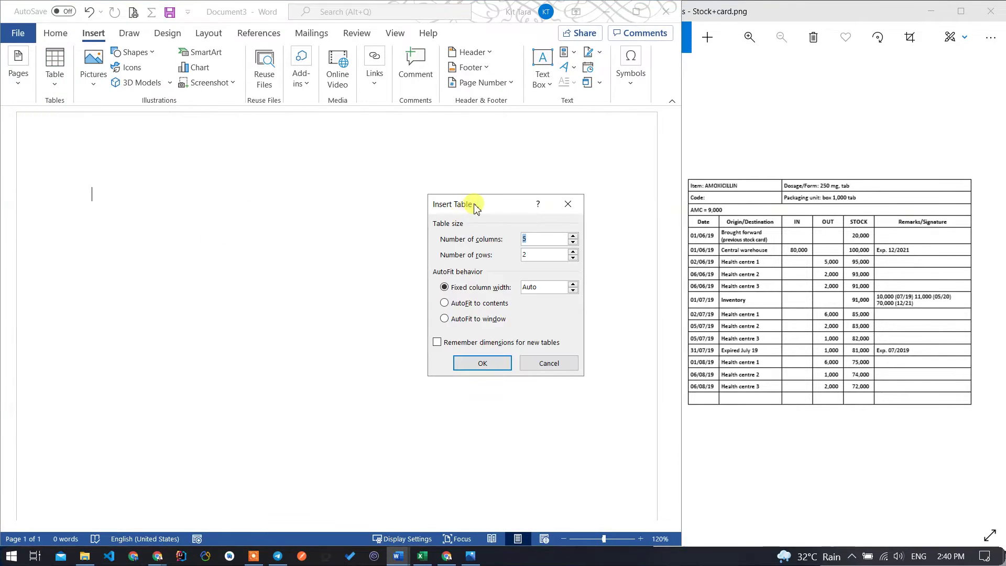
left_click_drag(476, 207, 448, 218)
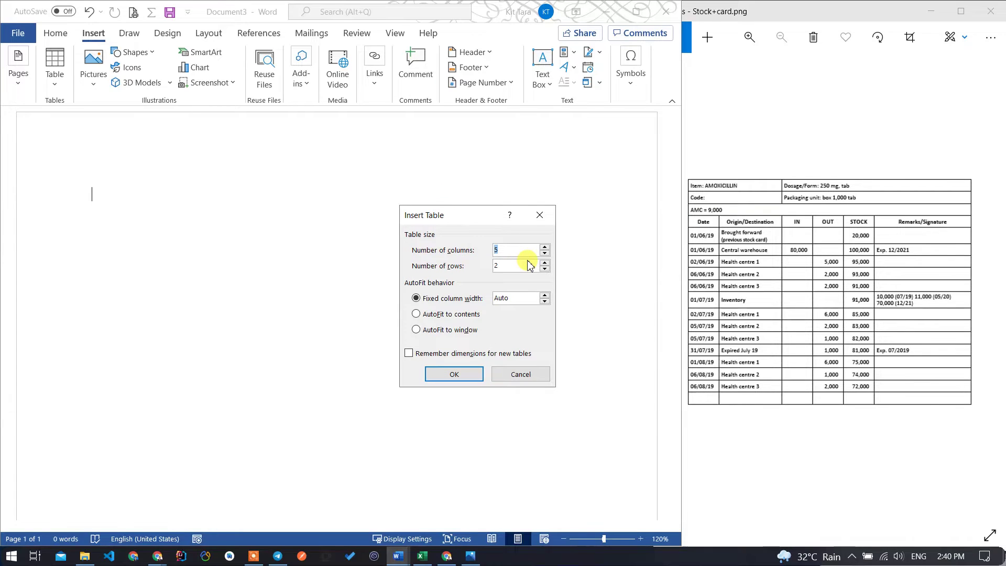
type("6")
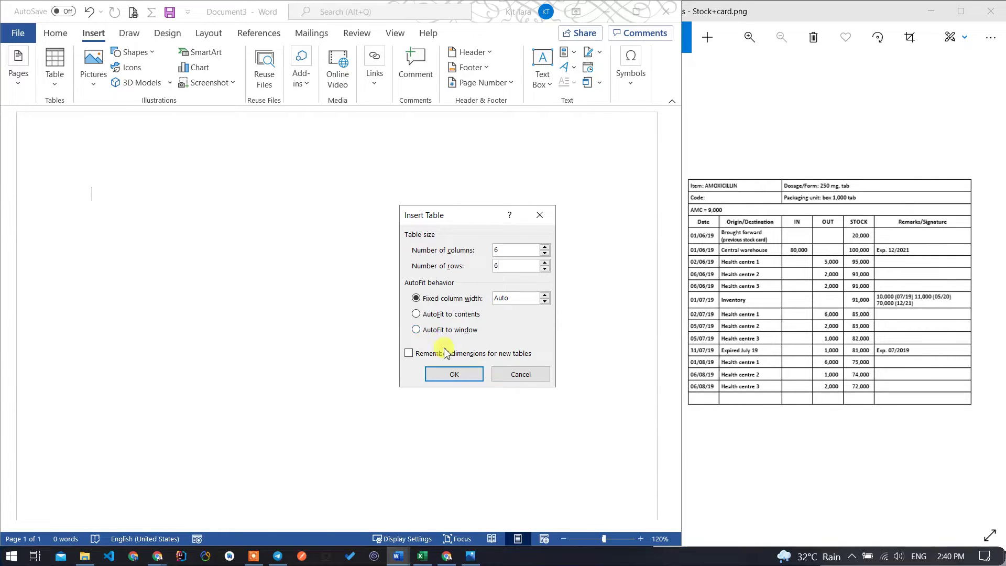
left_click(416, 331)
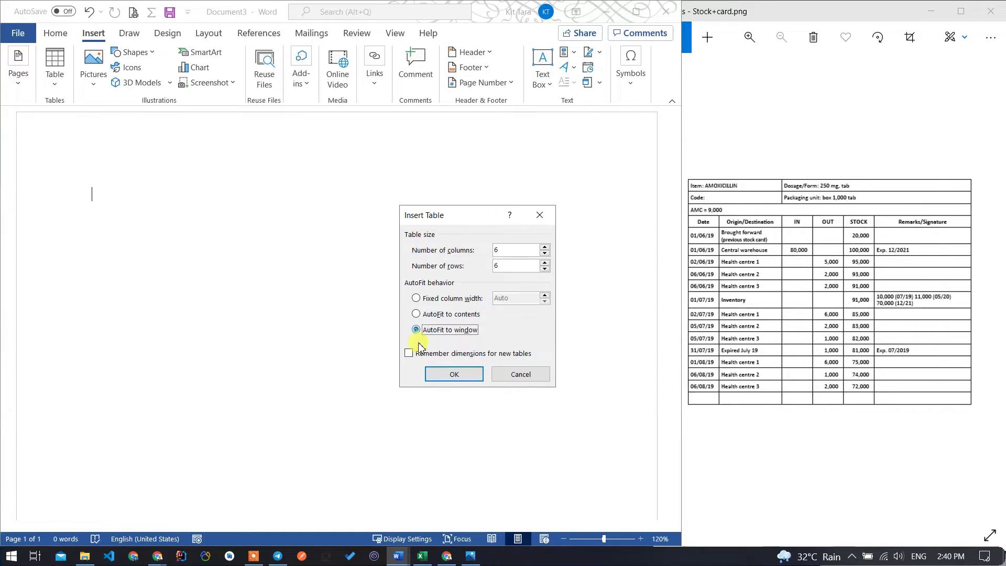
left_click(455, 374)
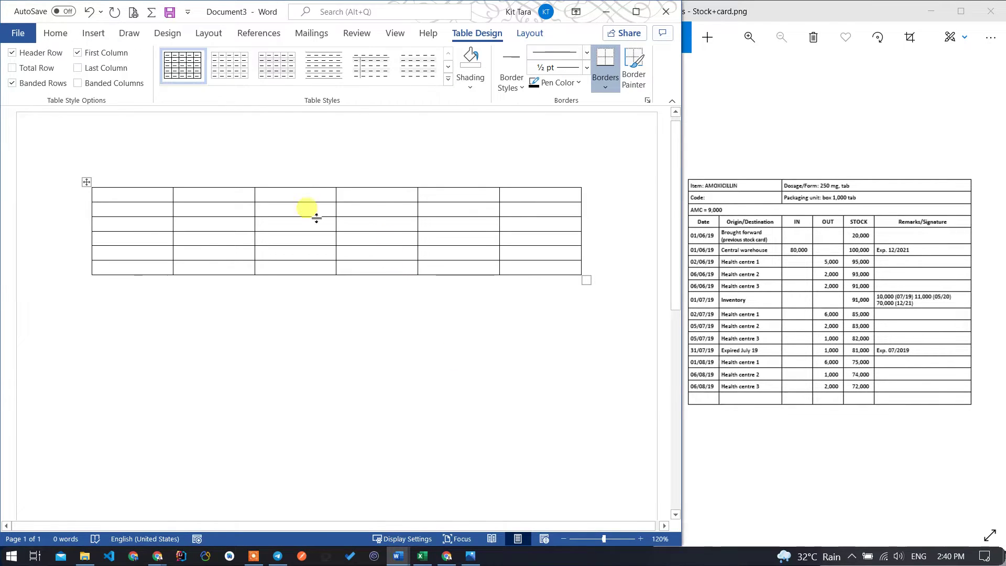
Merge the first two top-row cells and type 'Item: AMOXICILIN' in them.
left_click_drag(119, 195, 535, 198)
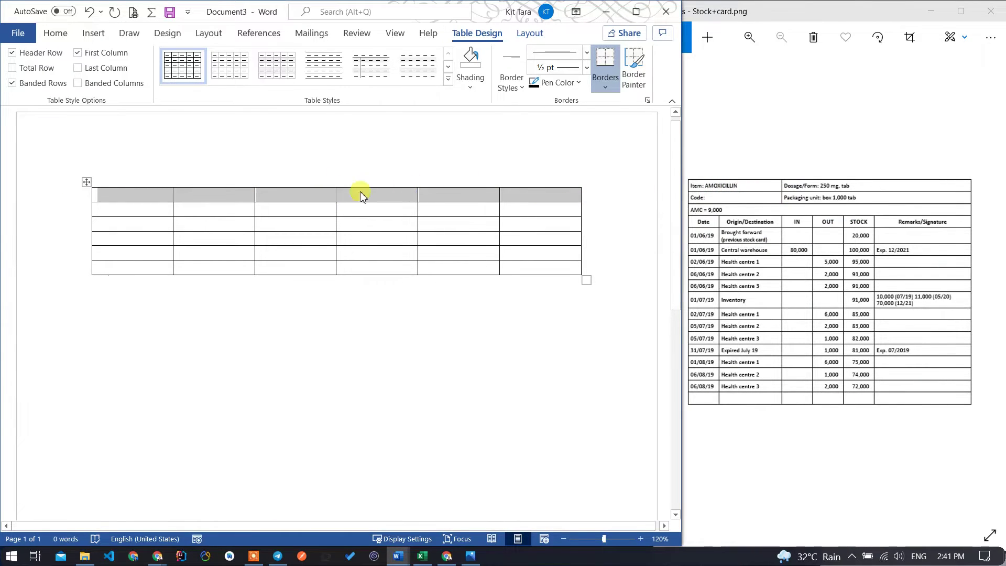
left_click(242, 195)
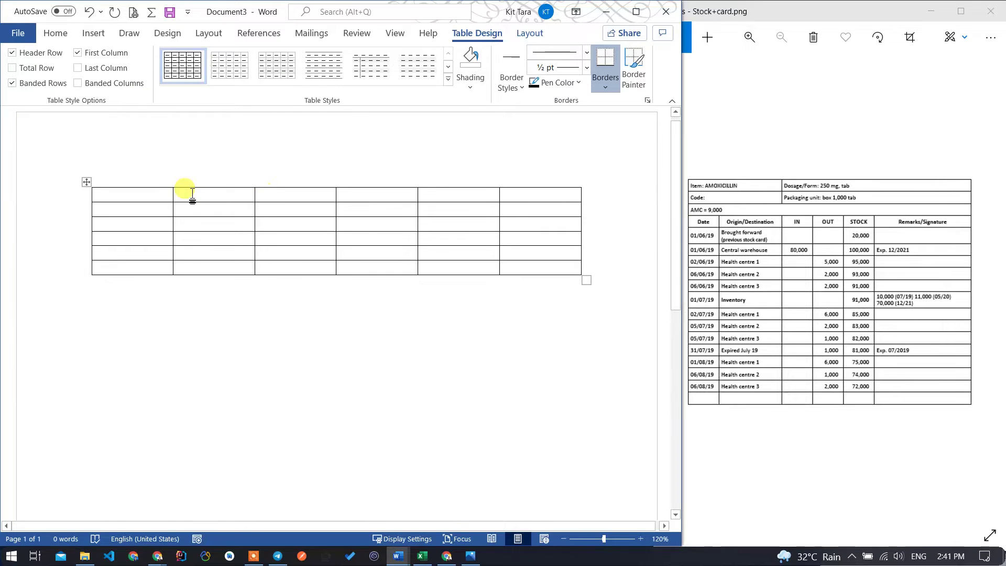
left_click_drag(188, 194, 156, 198)
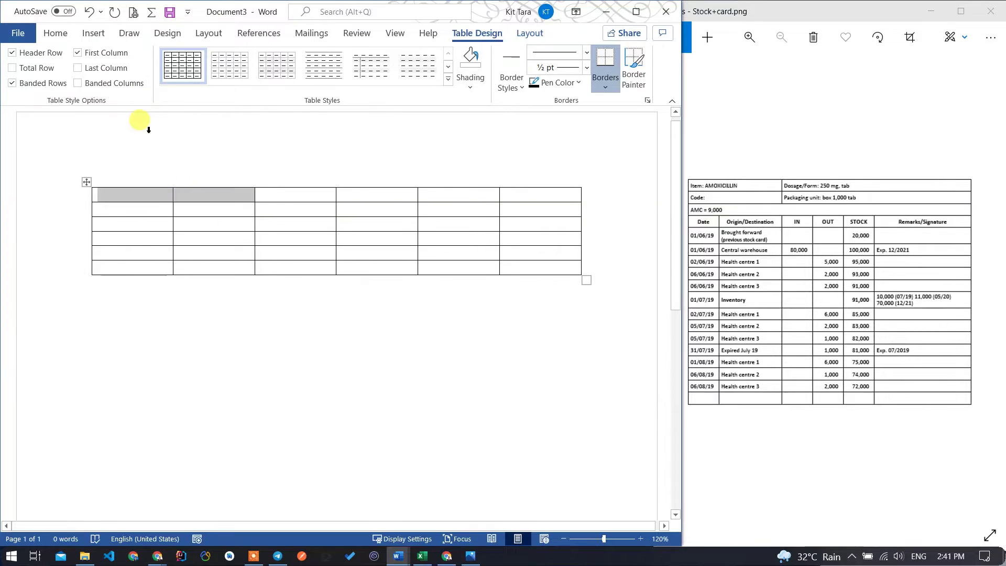
right_click(166, 200)
left_click(211, 324)
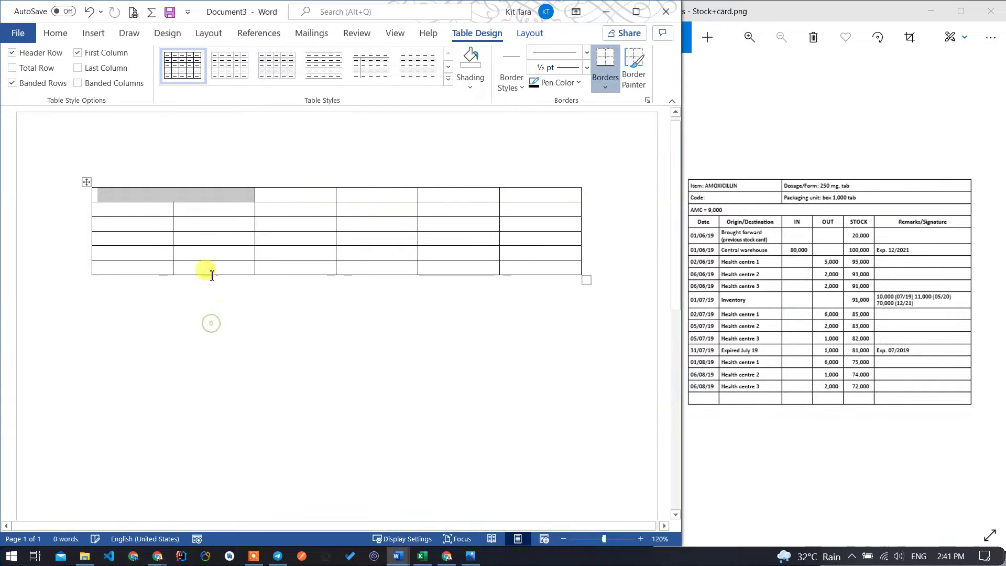
left_click(167, 197)
type("Item")
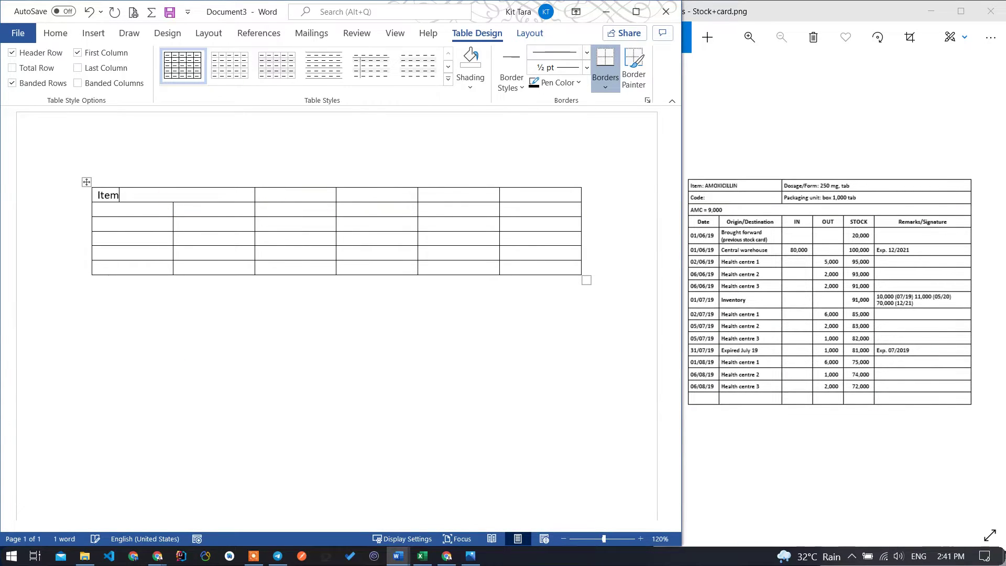
type(": AMOXI")
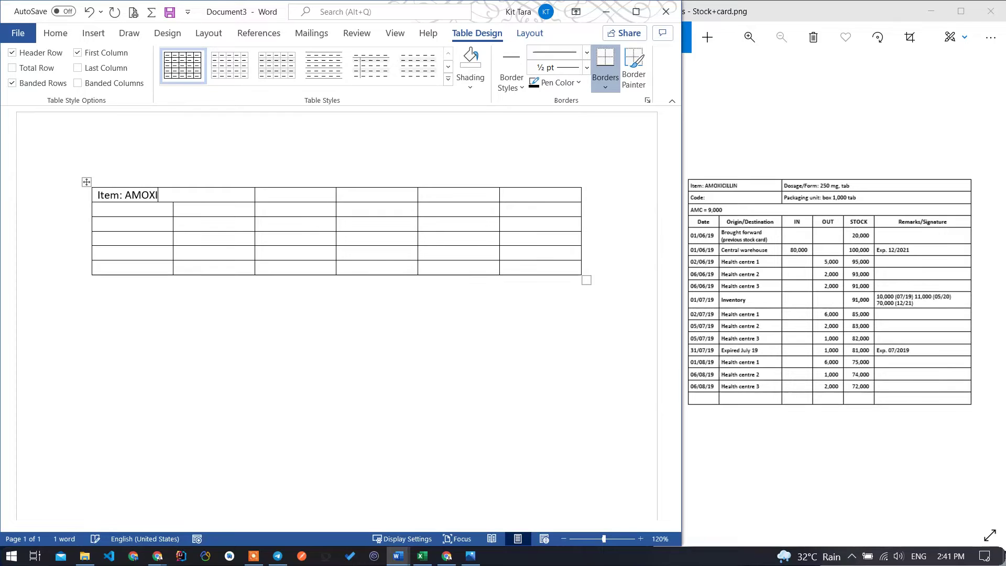
type("CILIN")
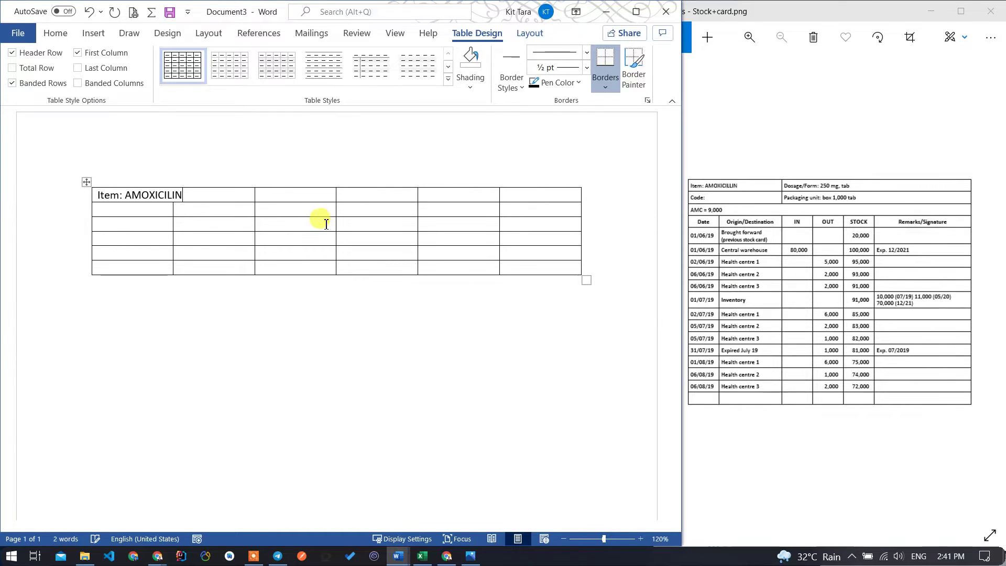
Select the remaining top-row cells right of the Item cell and open their cell options.
left_click(211, 200)
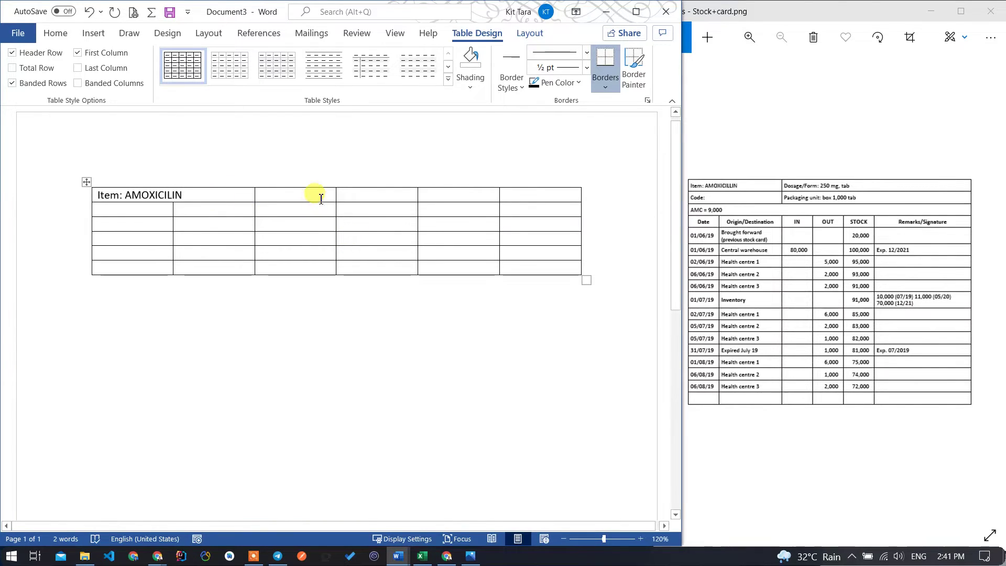
left_click(320, 196)
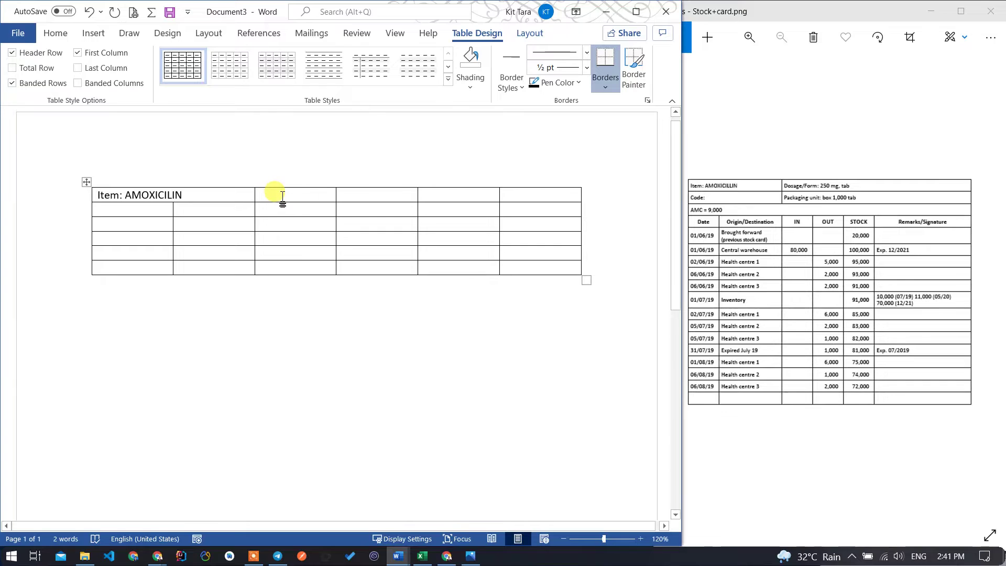
scroll(284, 196, "up", 1, "ctrl")
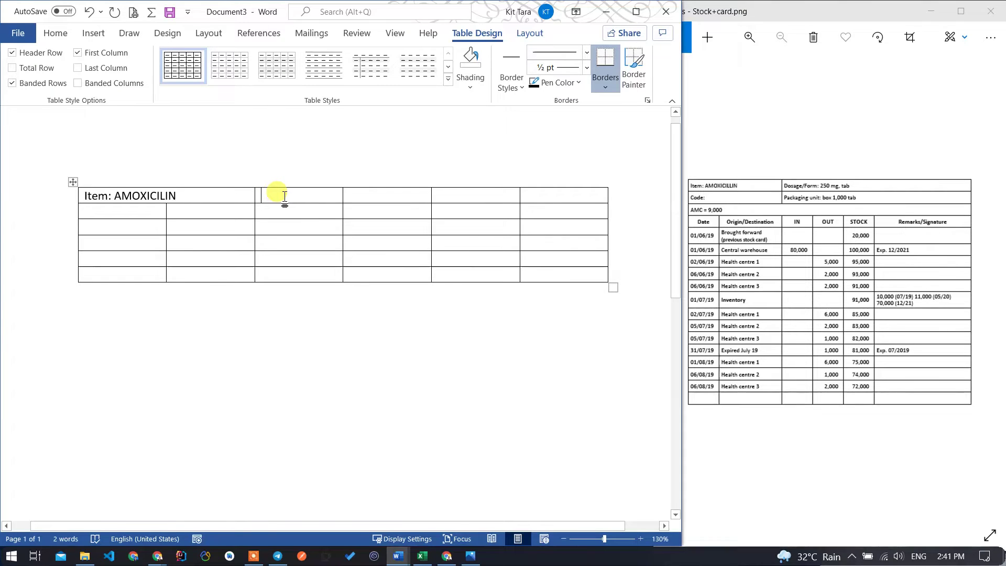
left_click_drag(283, 197, 554, 198)
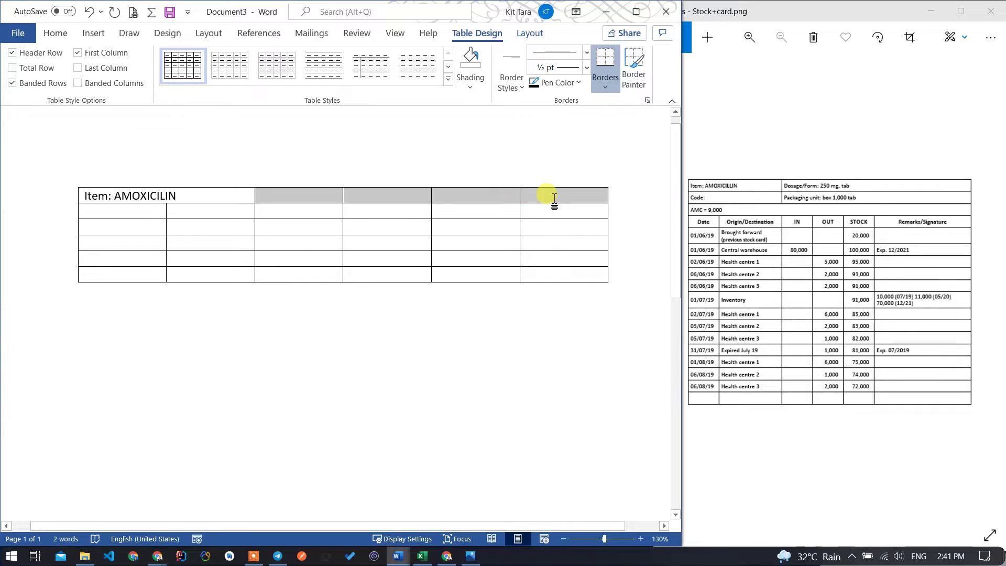
left_click(283, 197)
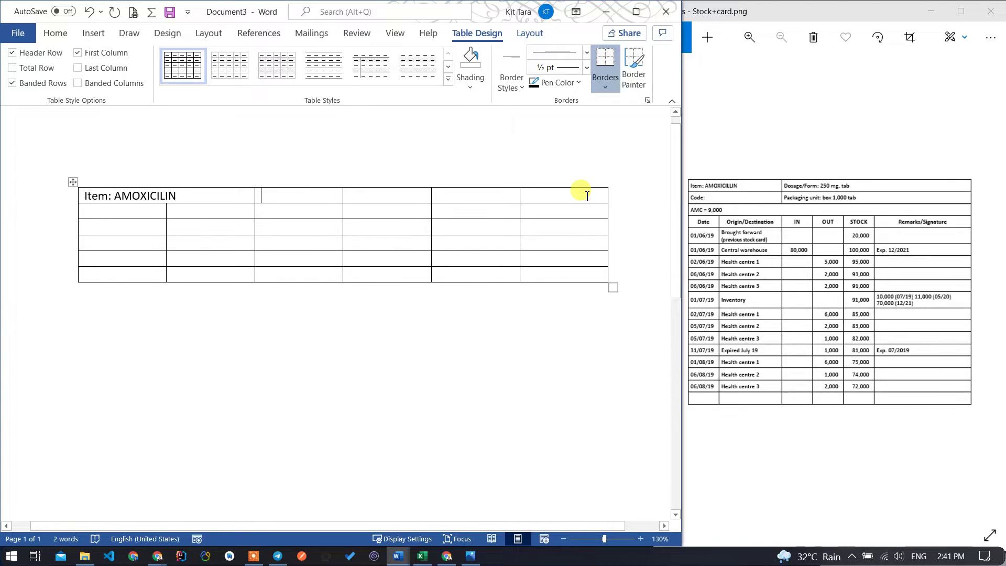
left_click(587, 196, "shift")
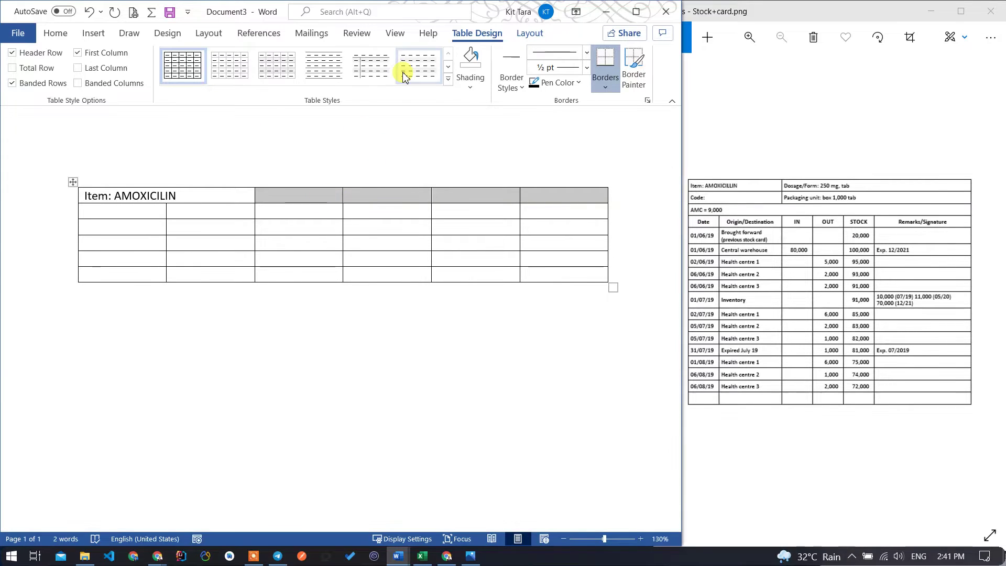
left_click(530, 33)
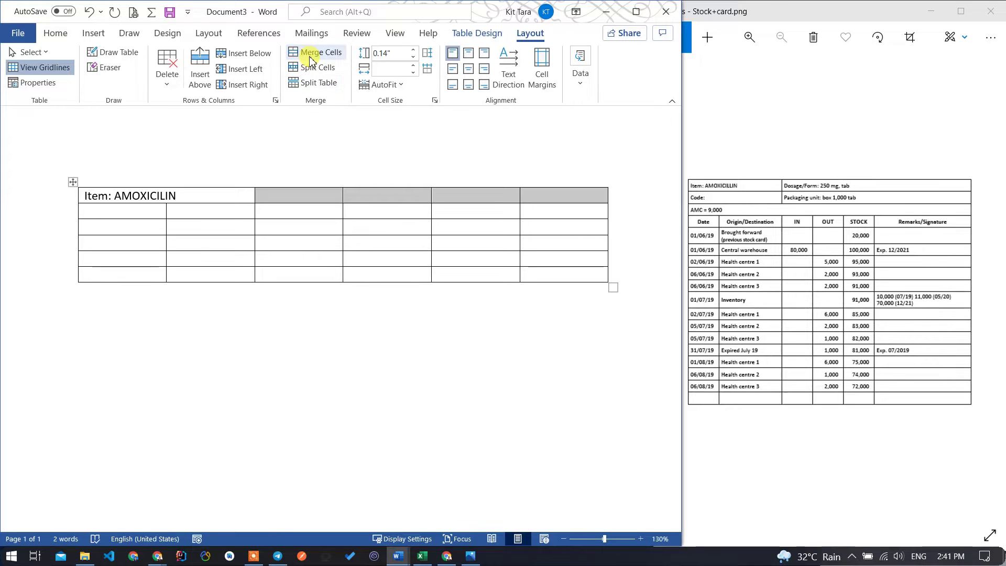
right_click(326, 197)
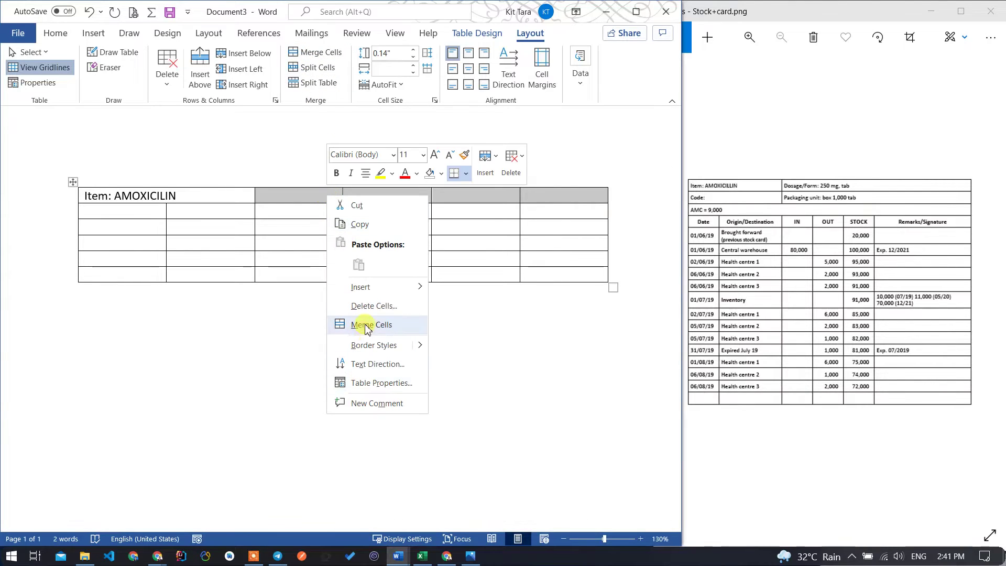
Merge the remaining top-row cells and start typing 'Dosage/Form: 250 mg, tab' in them.
left_click(366, 325)
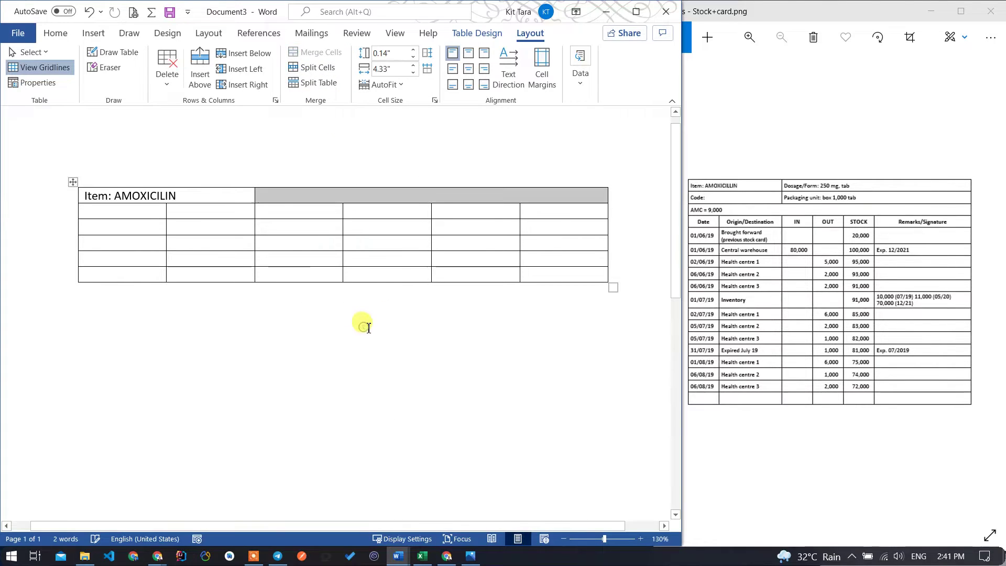
left_click(365, 198)
type("Dosage")
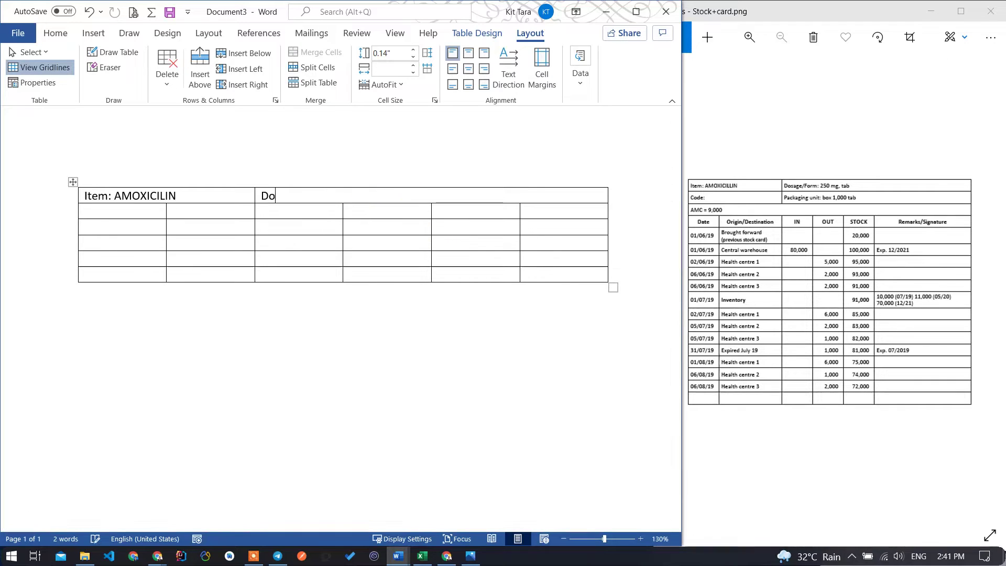
type("/Form: 250 mg, tab")
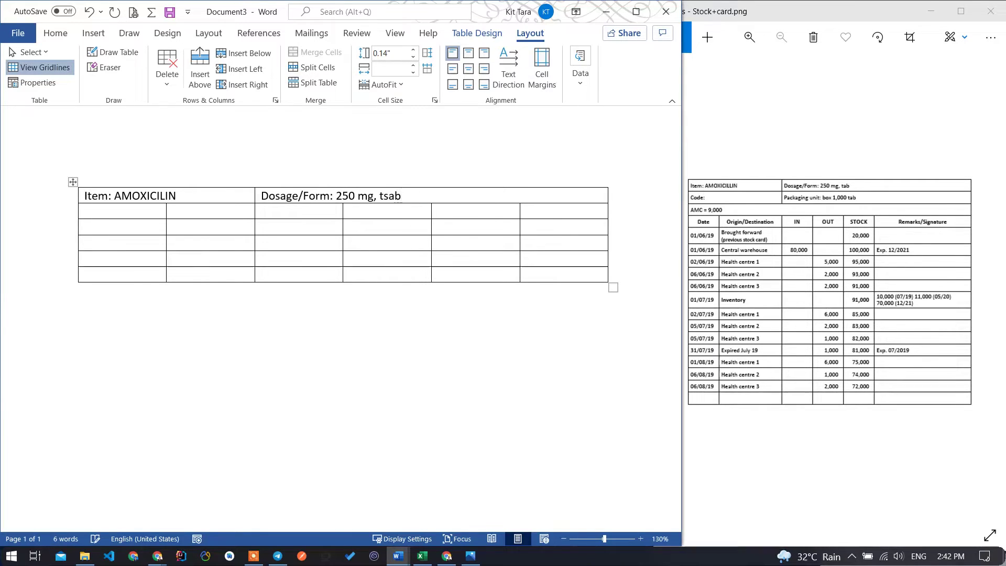
Merge the first two cells of row 2 and type 'Code' in them.
left_click_drag(326, 168, 161, 217)
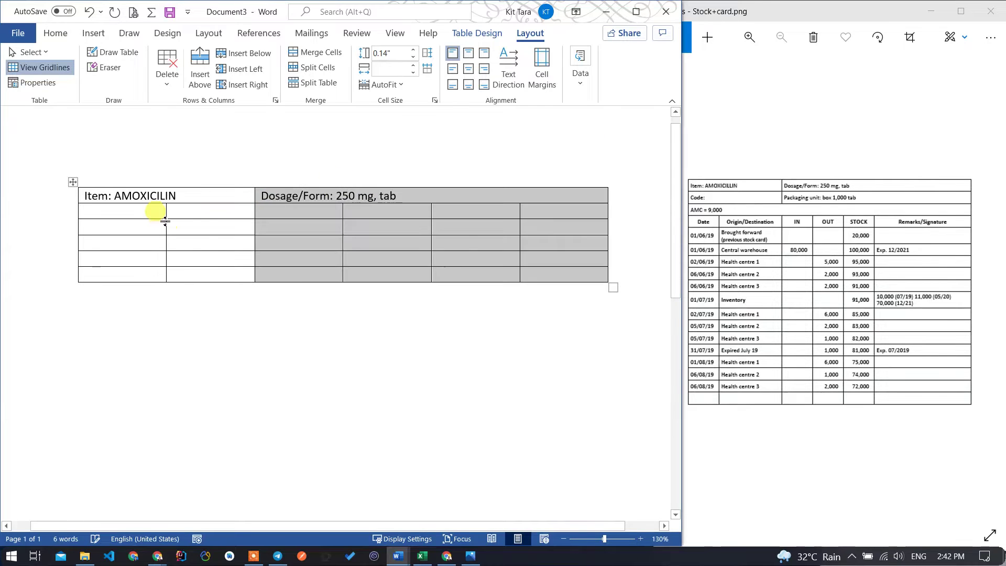
left_click(153, 213)
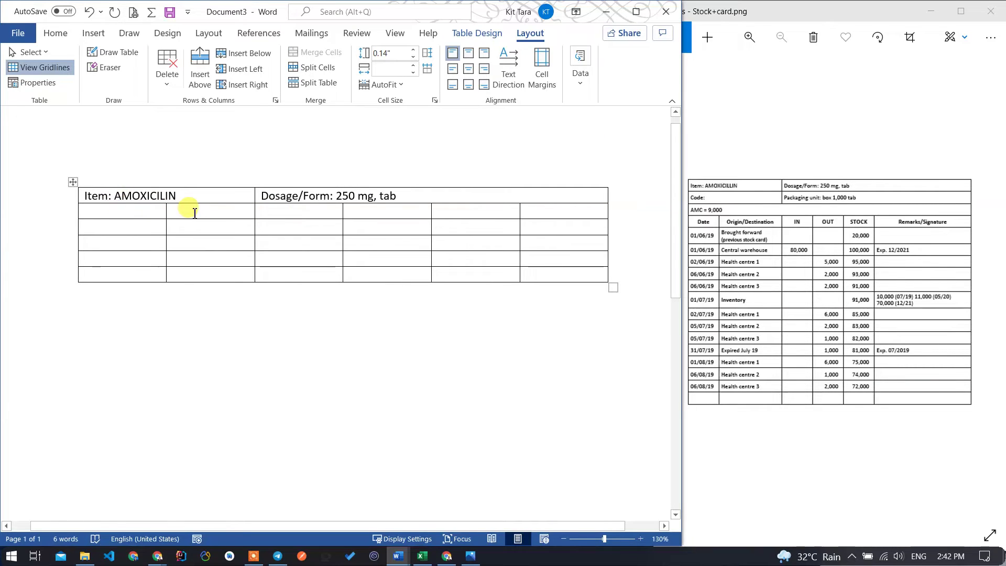
left_click(193, 212, "shift")
right_click(176, 215)
left_click(222, 339)
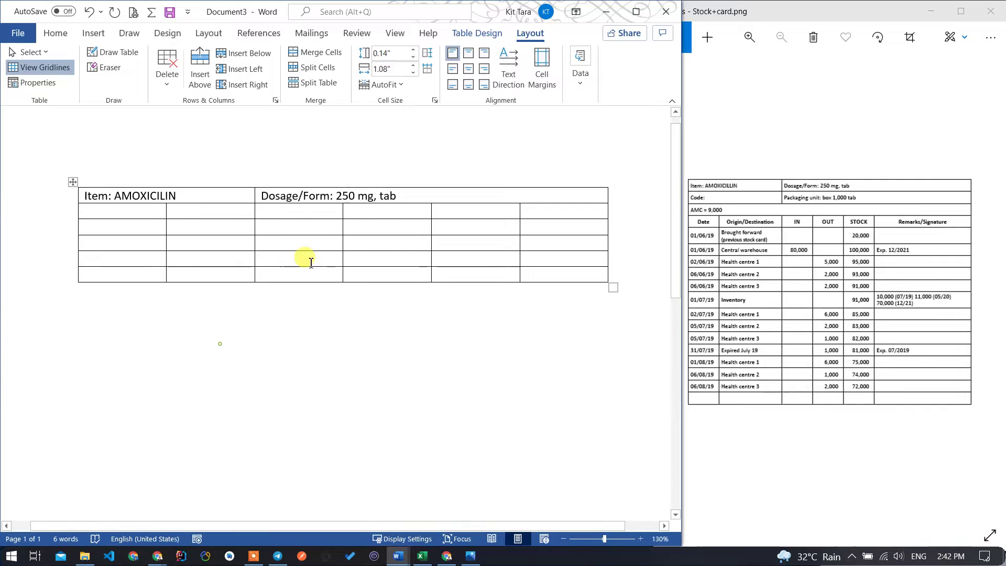
left_click(226, 213)
type("C")
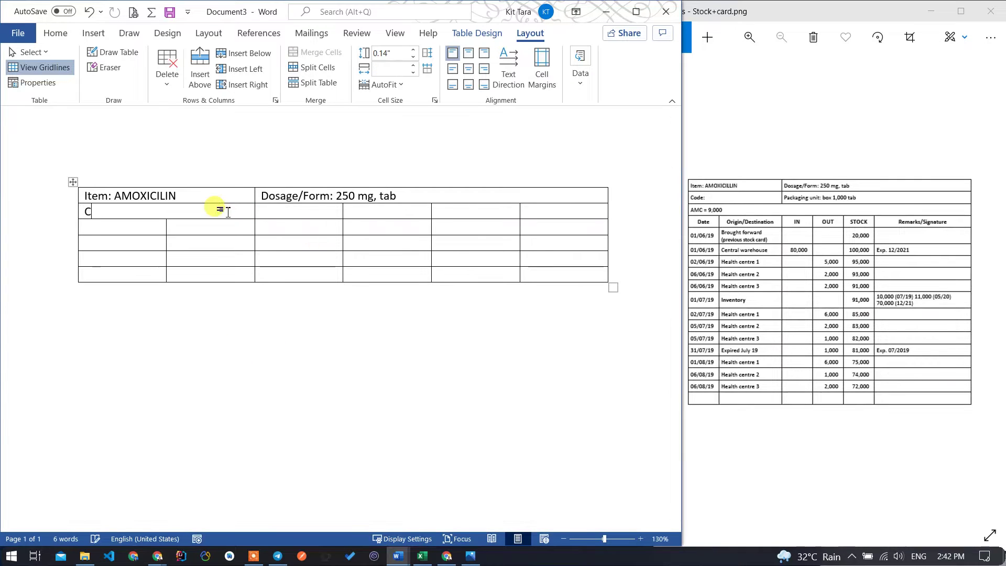
type("ode:")
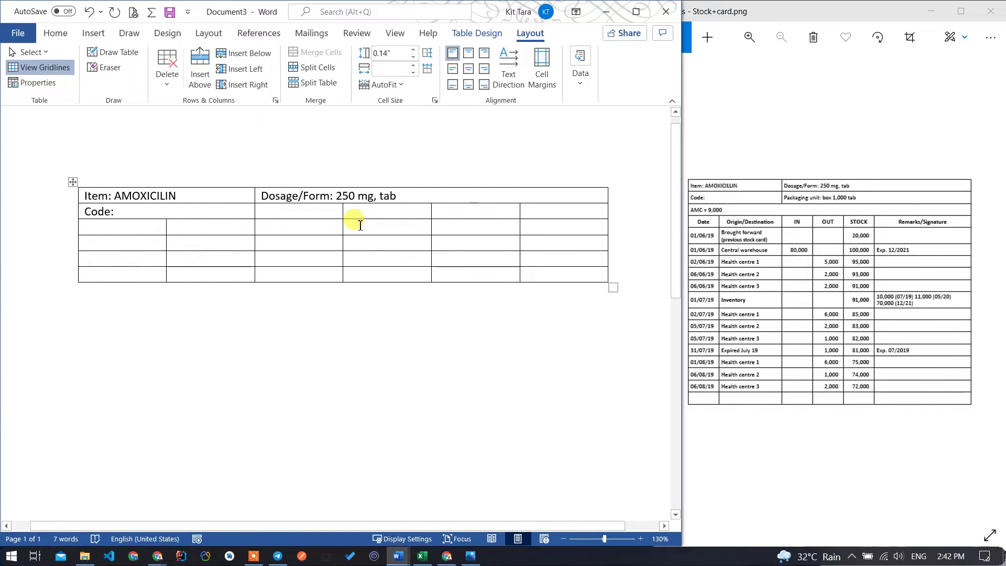
Merge row 2 from column 3 onward and type 'Packaging unit: box 1,000 tab'.
left_click(542, 212, "shift")
right_click(456, 211)
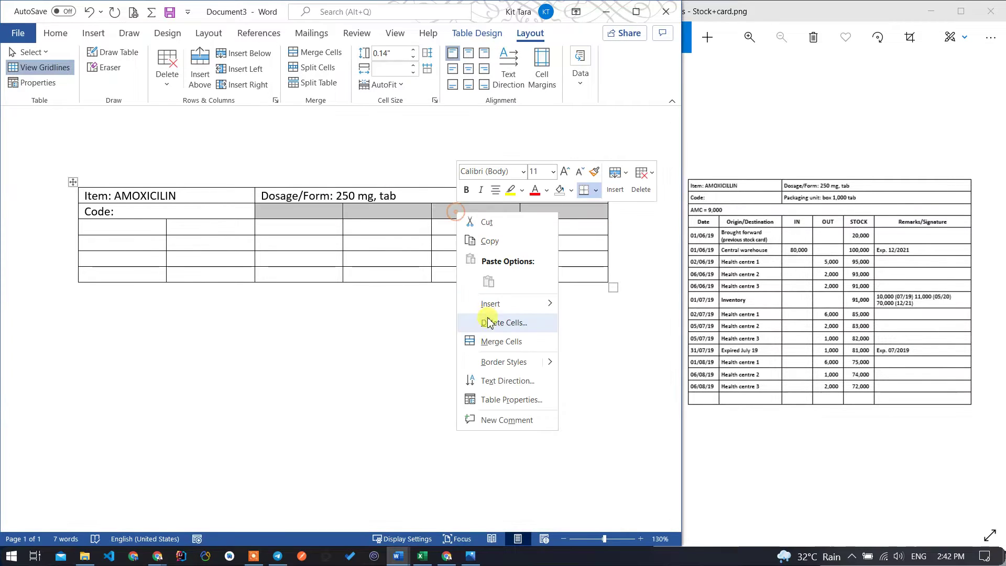
left_click(495, 341)
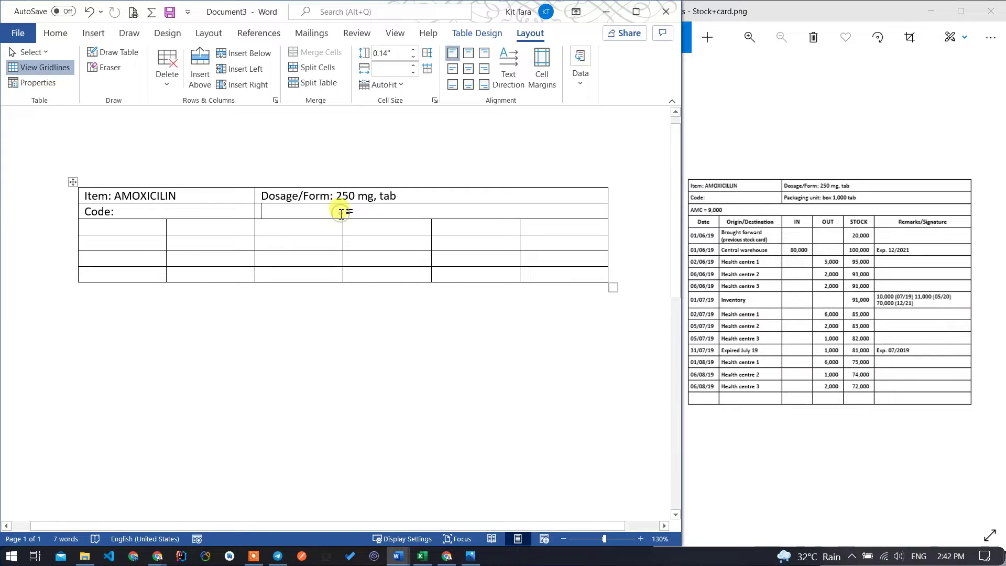
type("Packaging unit: box 1,000 tab")
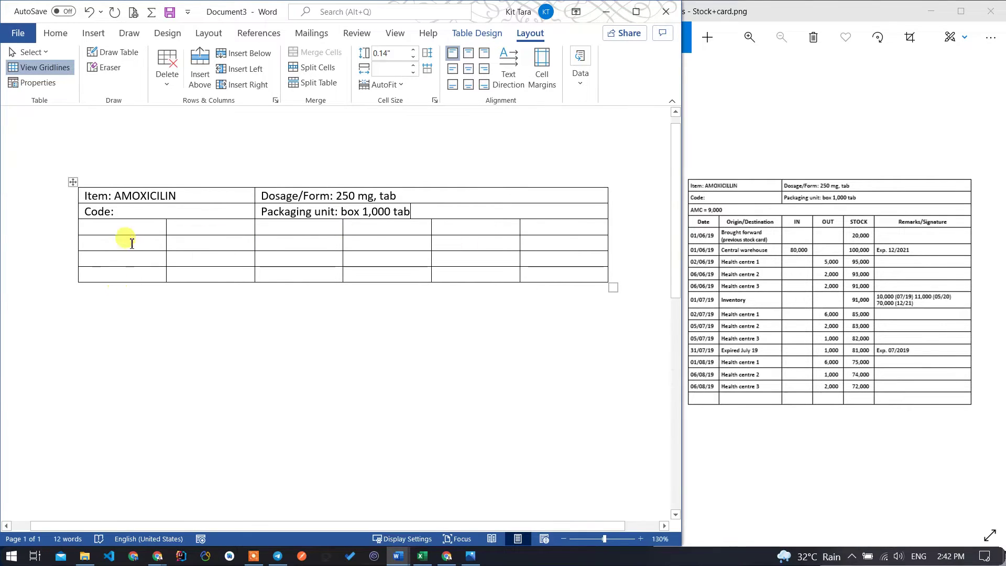
Check the reference stock card, then select the first blank row of the table.
left_click(127, 227)
left_click(137, 234)
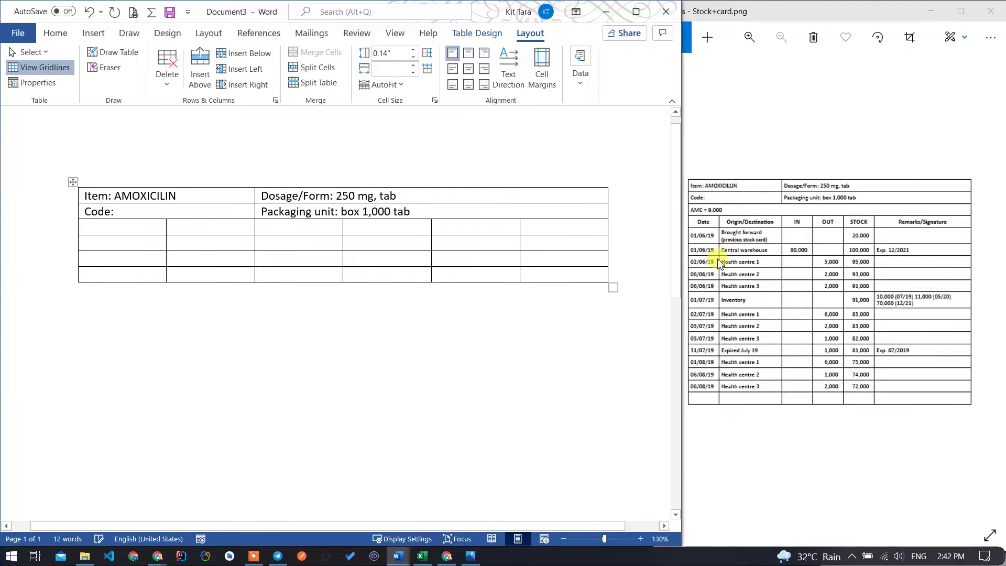
left_click(708, 215)
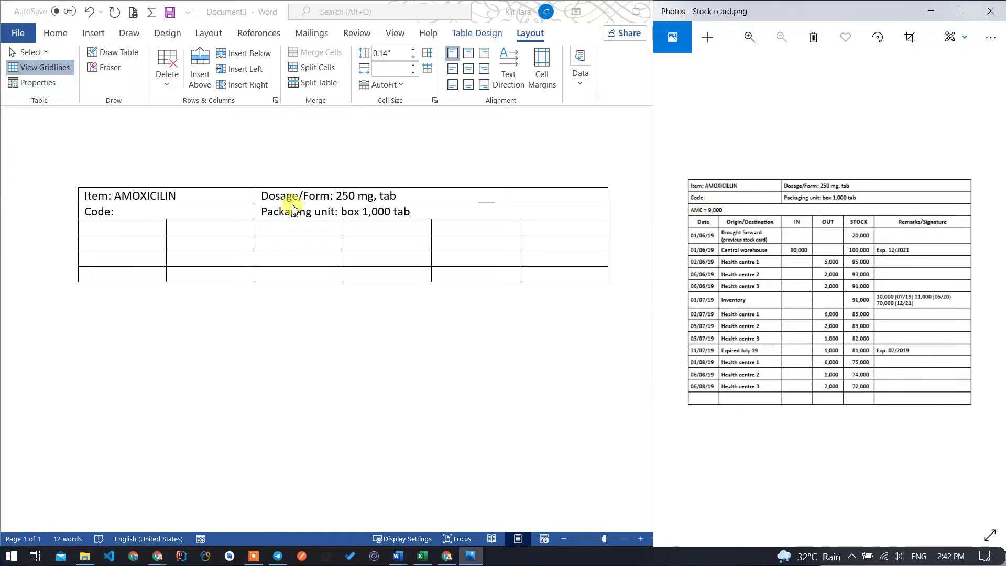
left_click(139, 229)
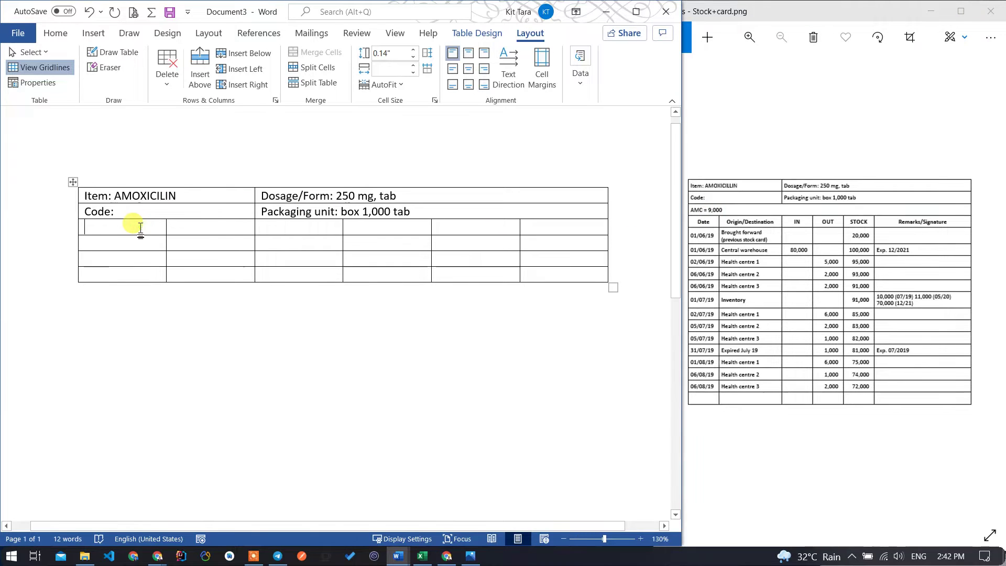
left_click(534, 226, "shift")
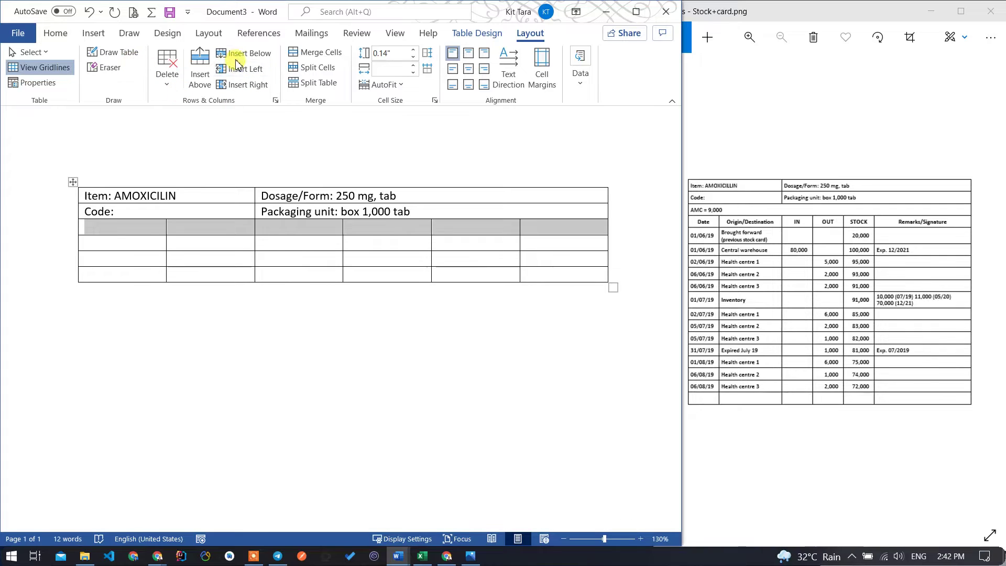
Merge the third row into one cell reading 'AMC = 9,000'.
left_click(313, 52)
left_click(154, 228)
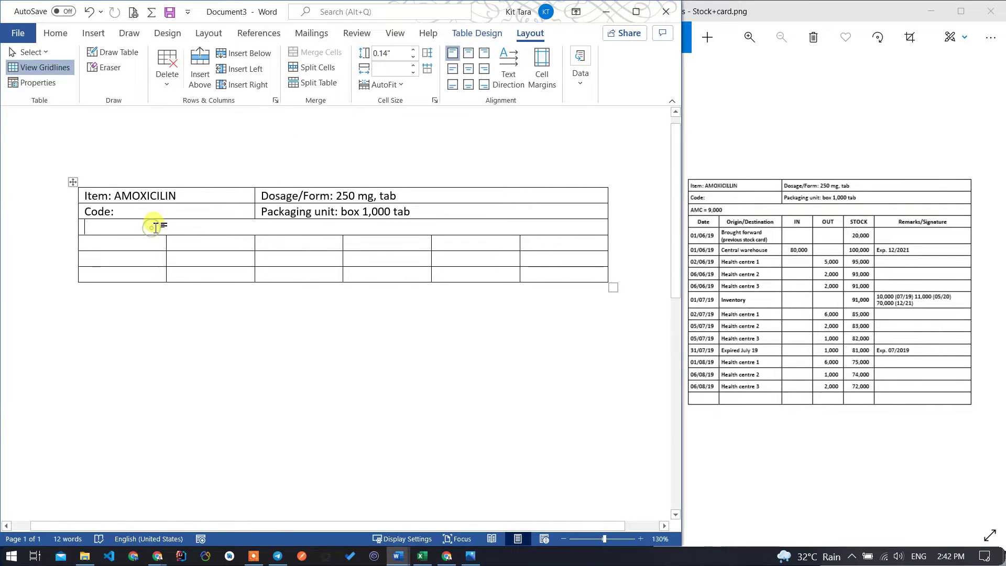
type("AMC = 9,0000")
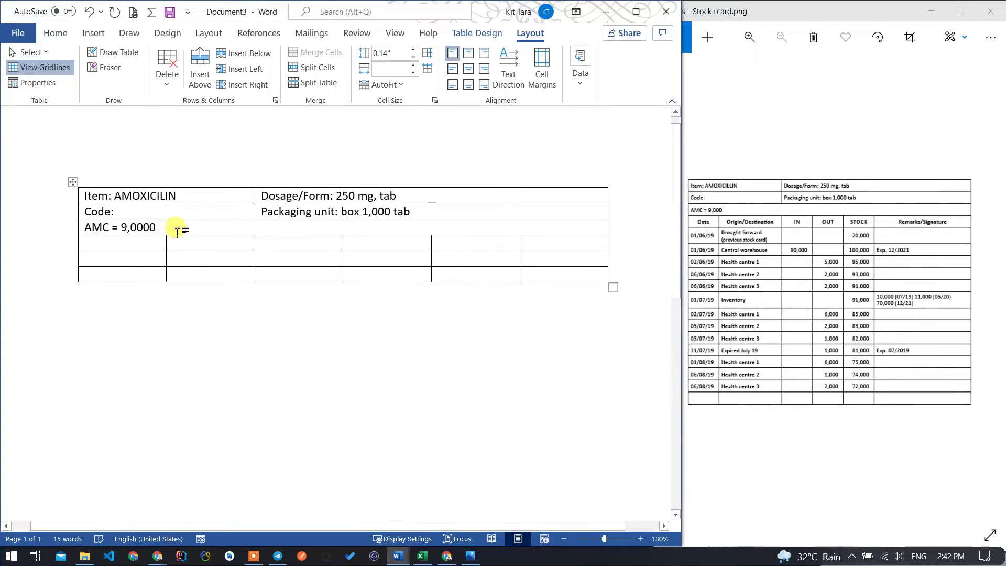
key("BackSpace")
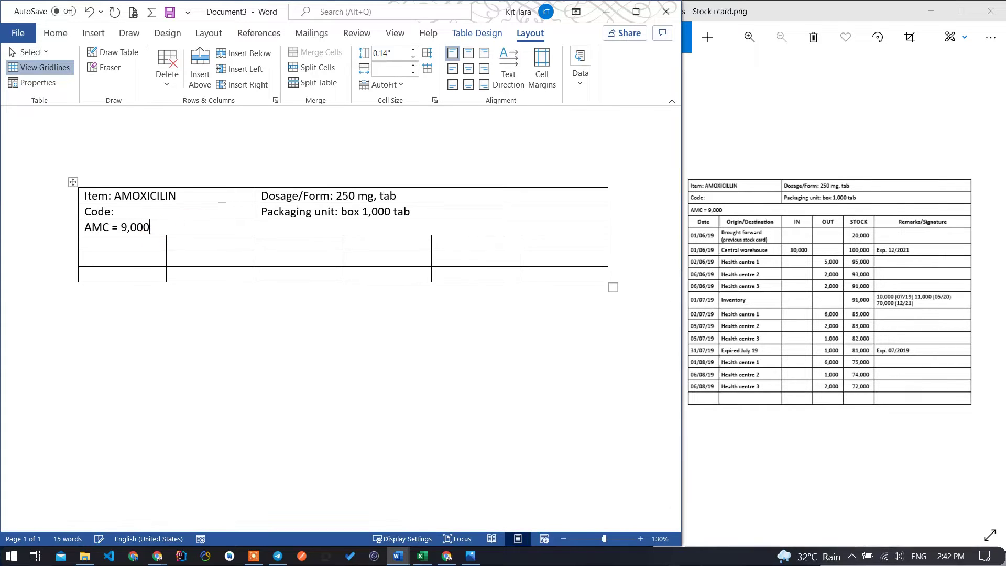
Check the reference stock card and select the cells of row 4.
left_click(744, 233)
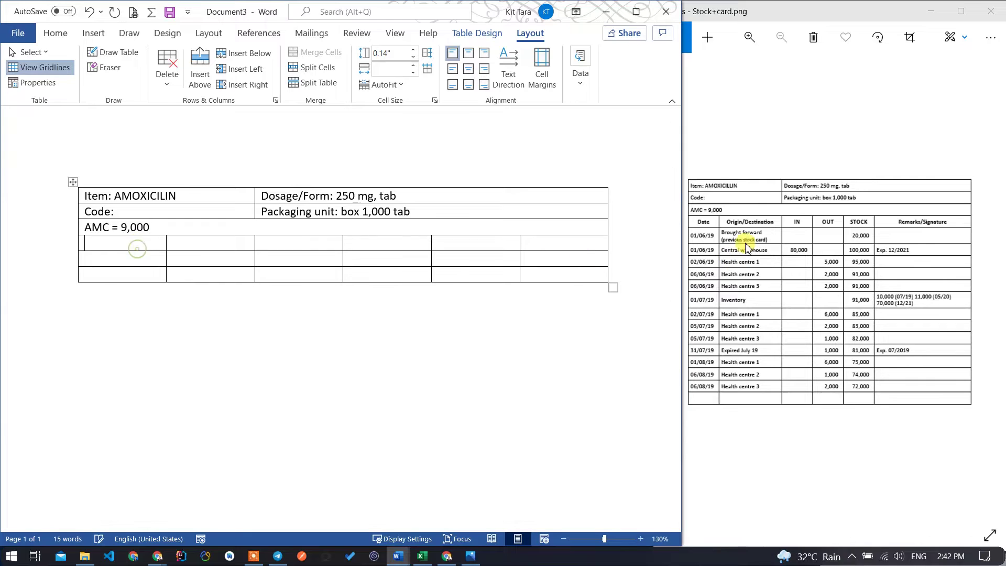
scroll(882, 230, "up", 1)
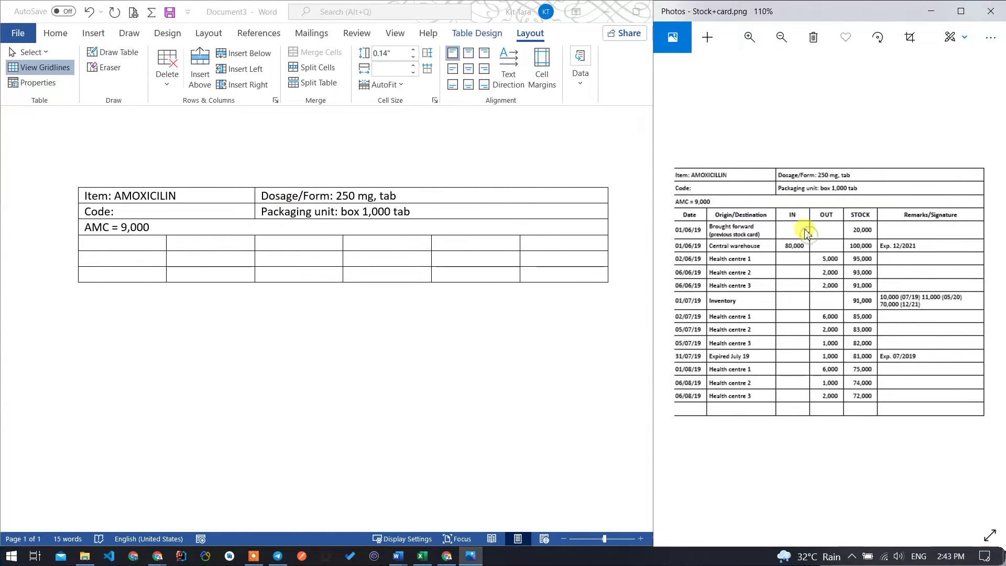
left_click(129, 227)
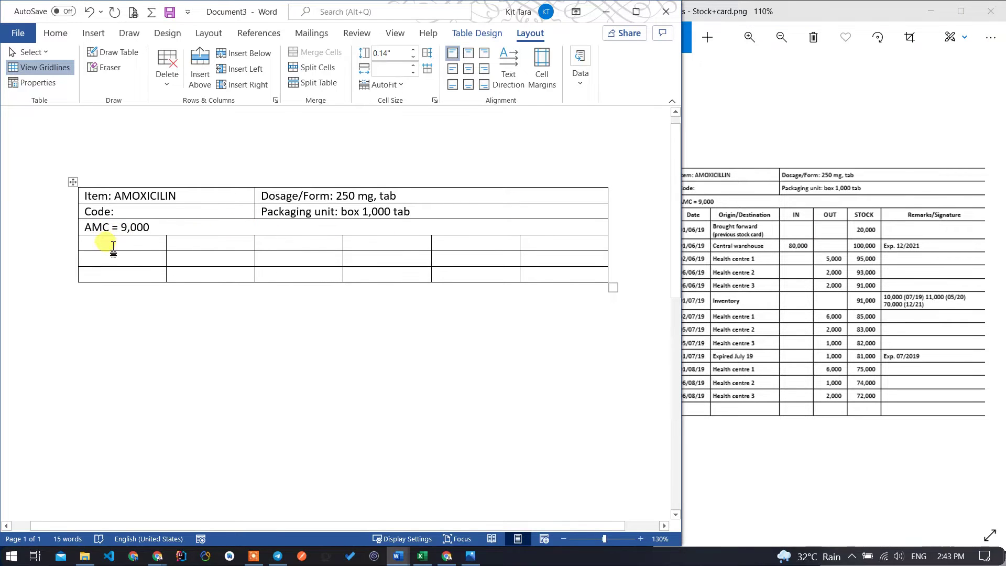
left_click_drag(112, 246, 530, 241)
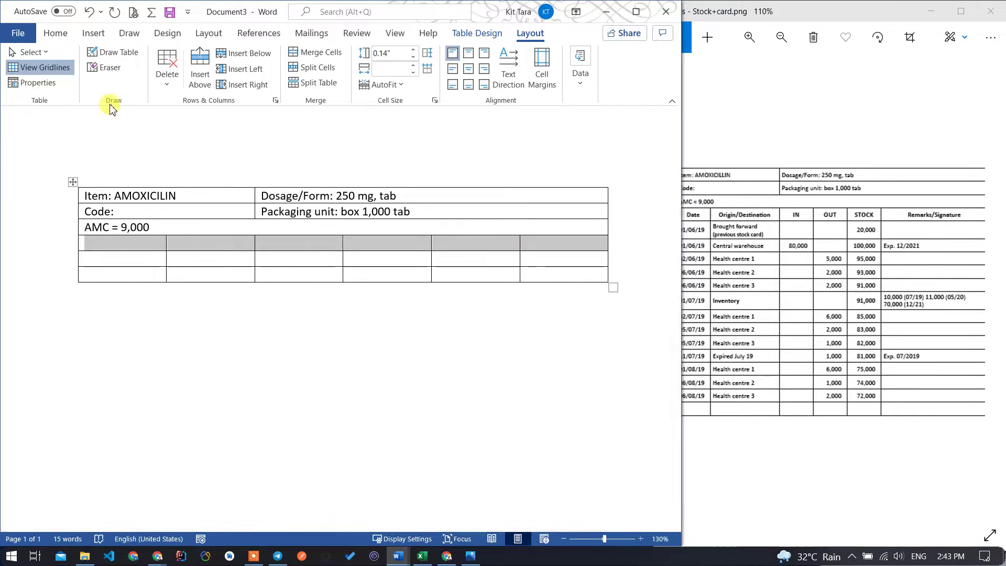
Type bold headings Date, Origin, In, Out, Stock and Remark/Signature across row 4.
left_click(67, 42)
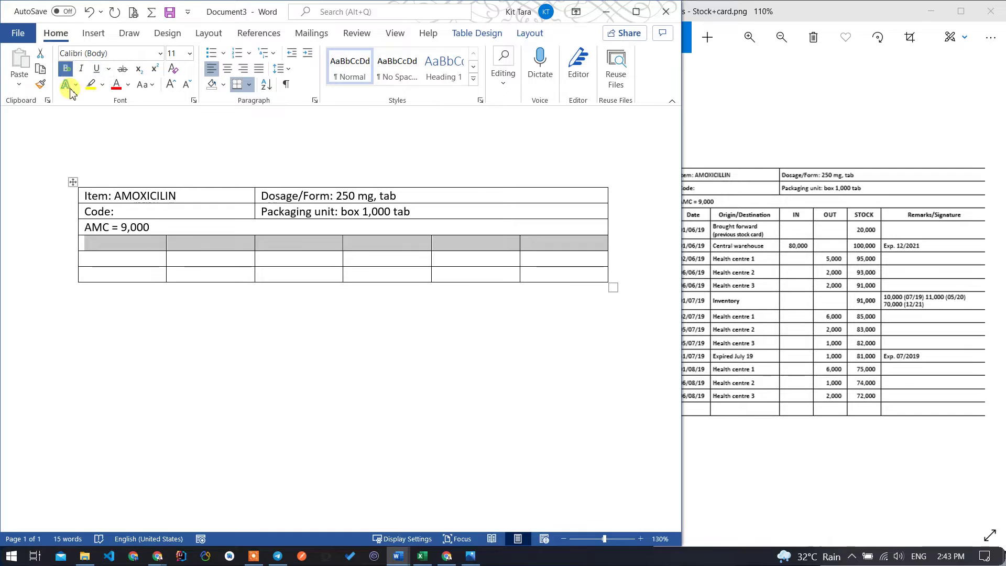
left_click(109, 244)
type("Date")
key("Tab")
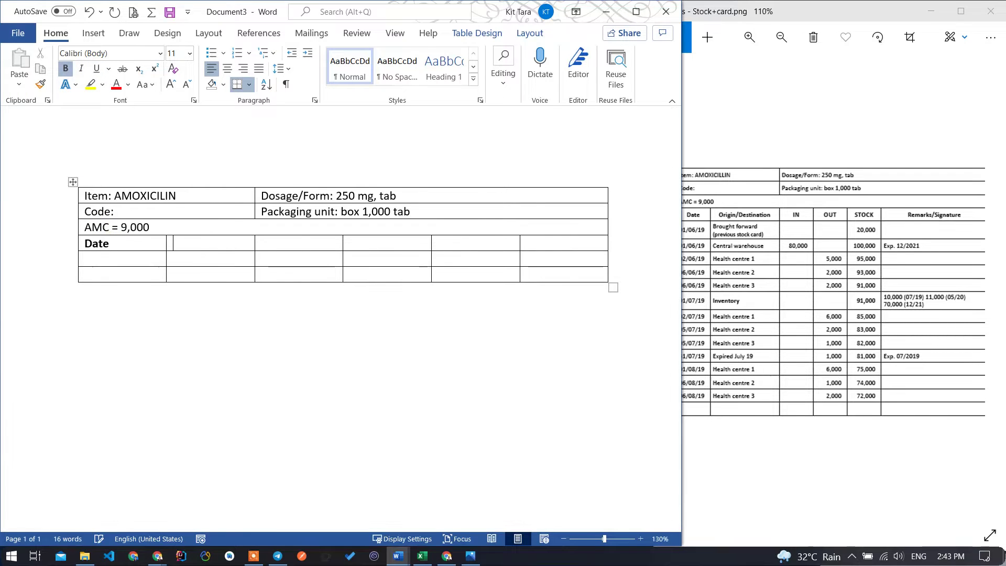
type("Origin")
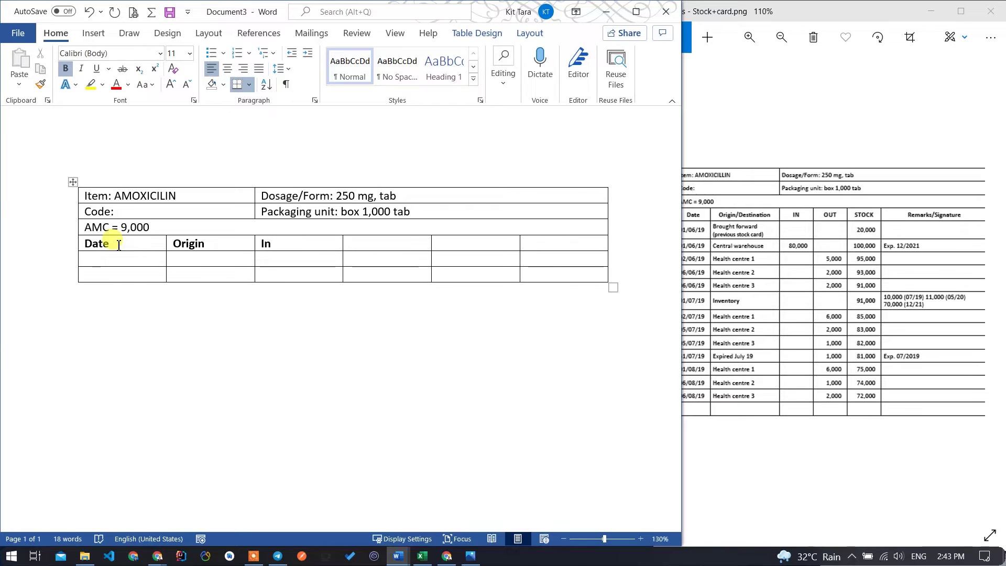
key("Tab")
type("Ou")
type("Stock")
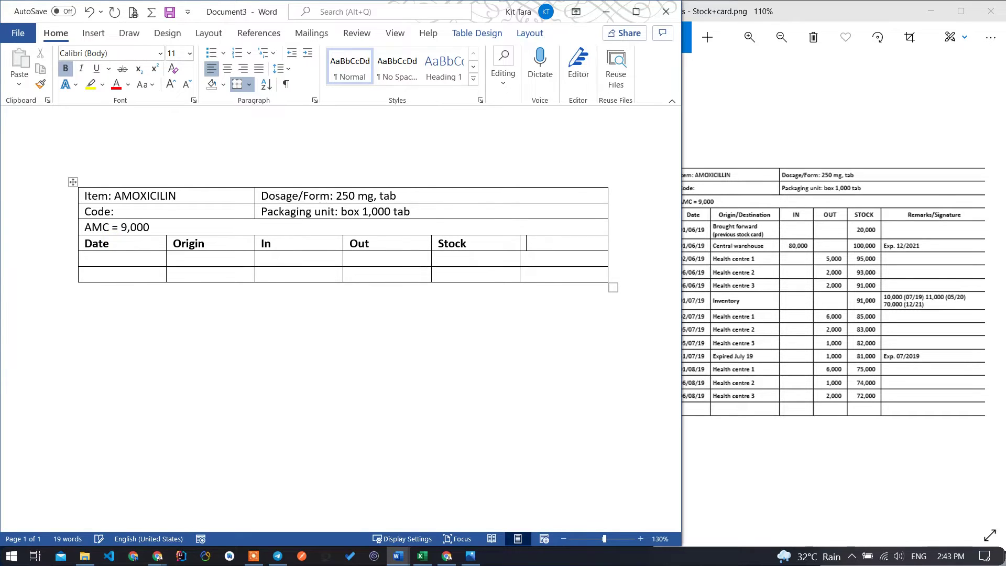
type("ark/S")
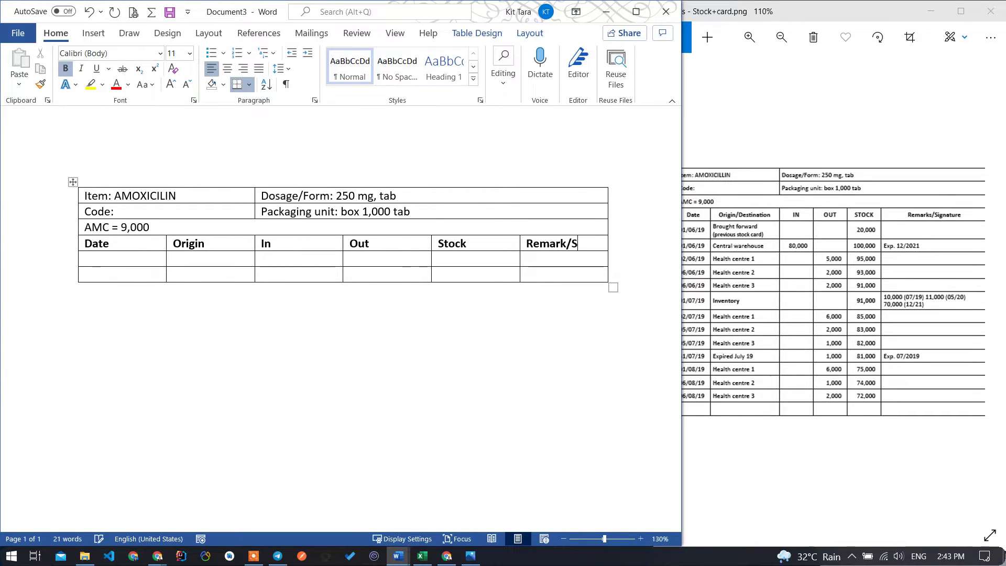
type("ignatt")
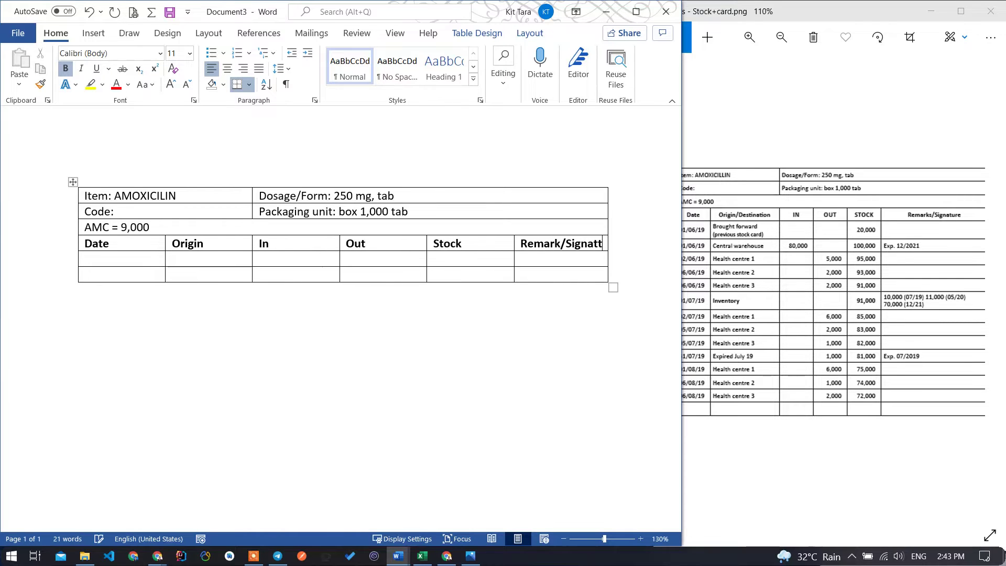
key("BackSpace")
type("ure")
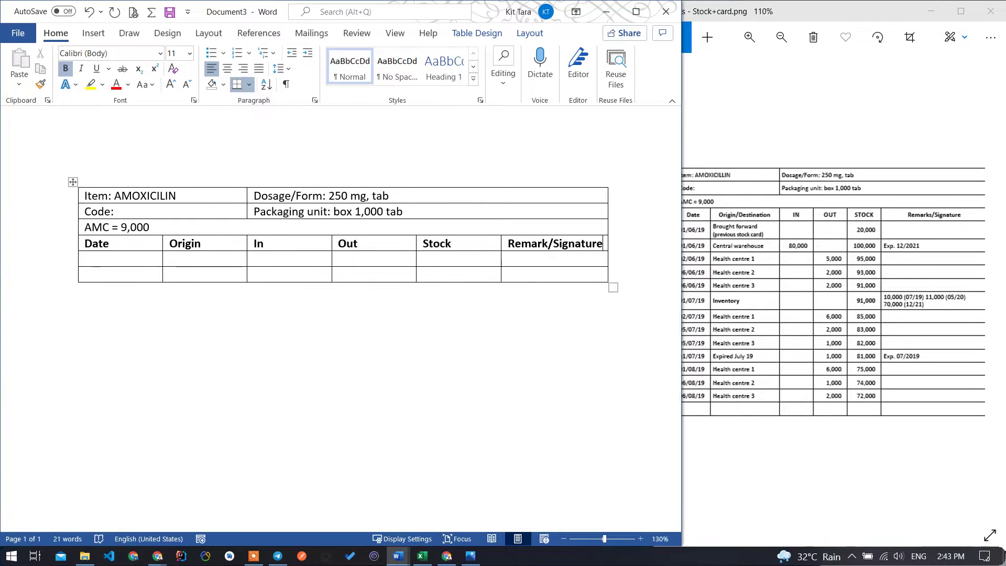
Review the headers and move into the first data row's Date and Origin cells.
left_click(270, 334)
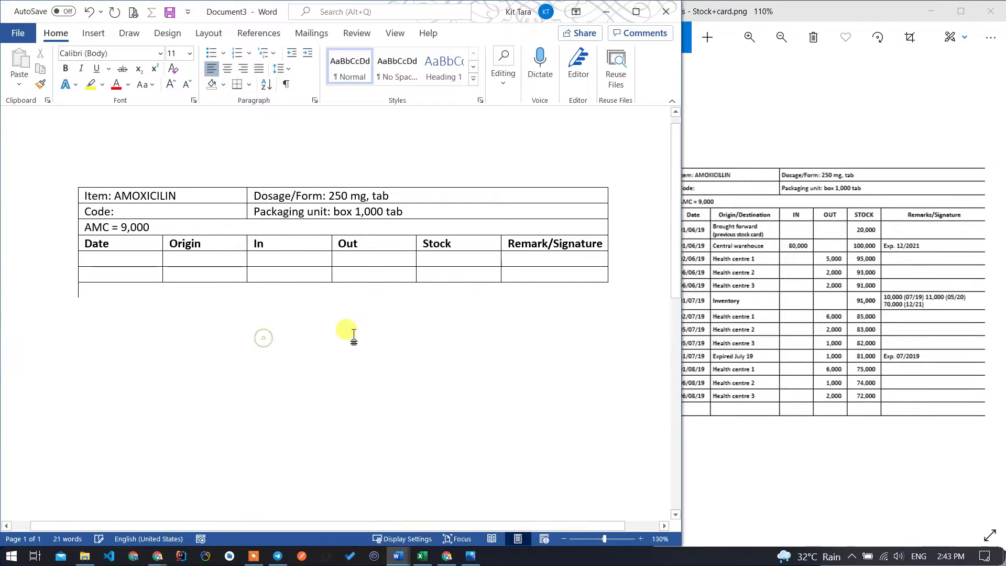
left_click(137, 261)
left_click(800, 301)
left_click(186, 245)
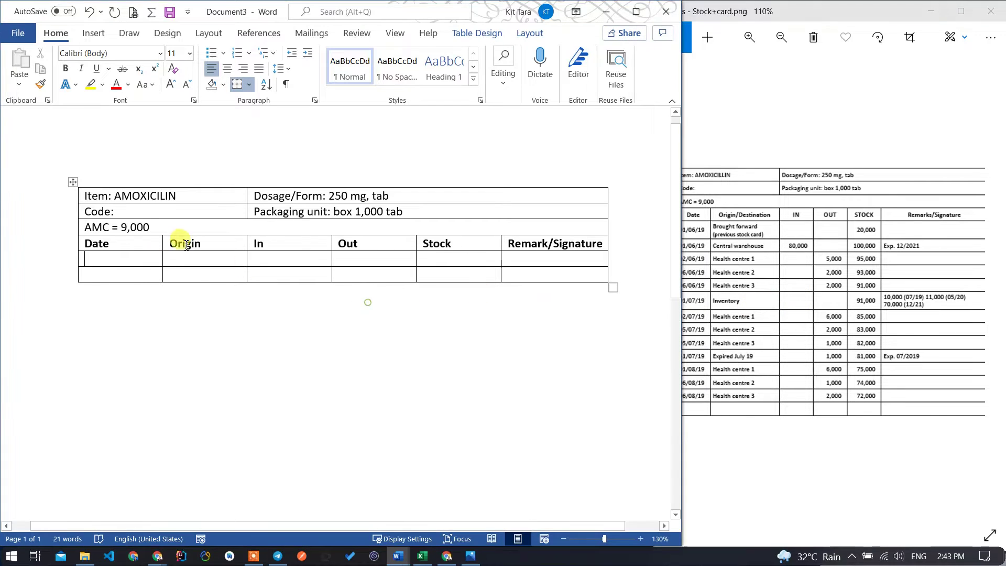
left_click(188, 258)
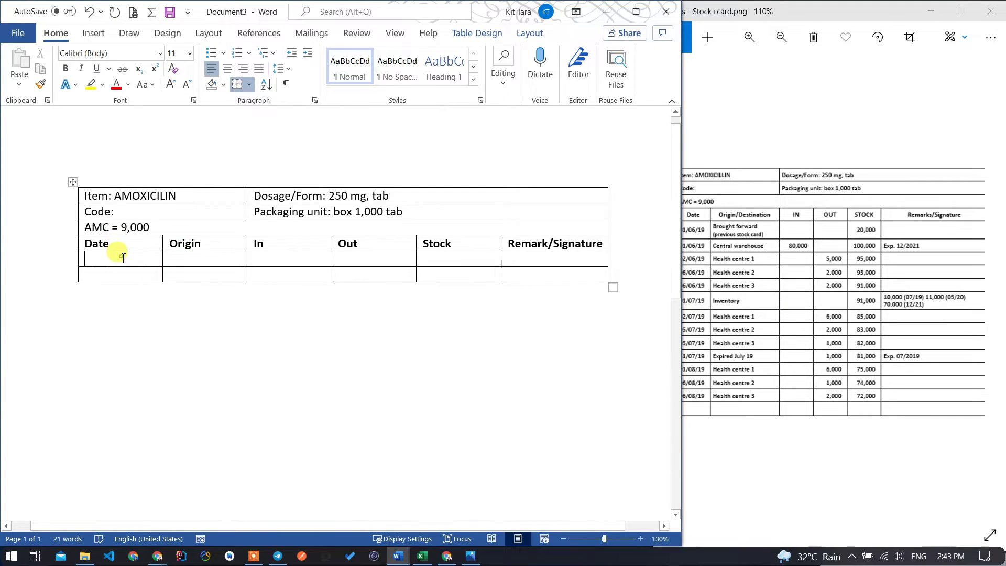
left_click(764, 15)
mouse_move(764, 15)
left_mouse_down()
mouse_move(546, 4)
mouse_move(657, 60)
mouse_move(791, 60)
mouse_move(517, 58)
left_mouse_up()
double_click(521, 56)
mouse_move(397, 556)
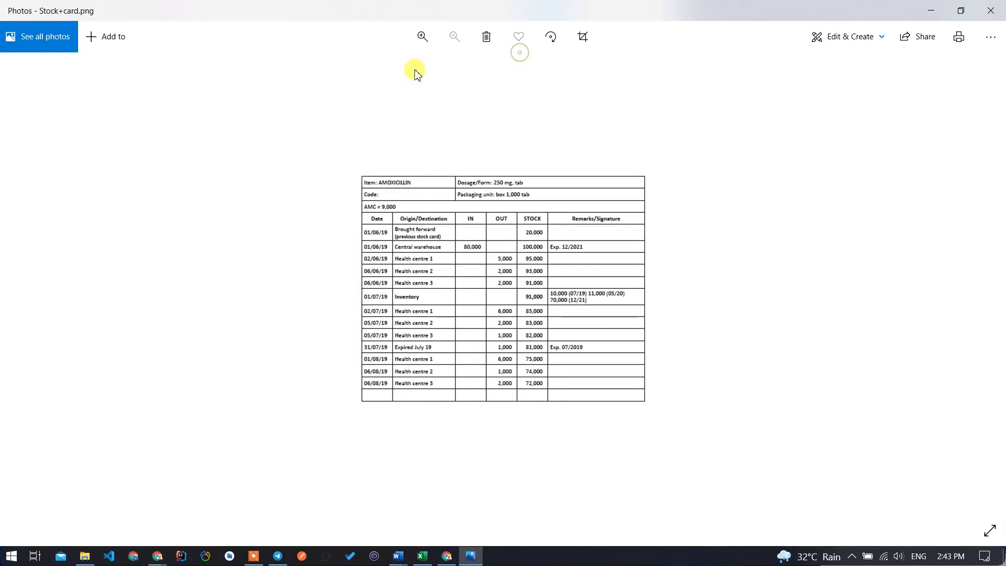
left_click(424, 524)
mouse_move(469, 557)
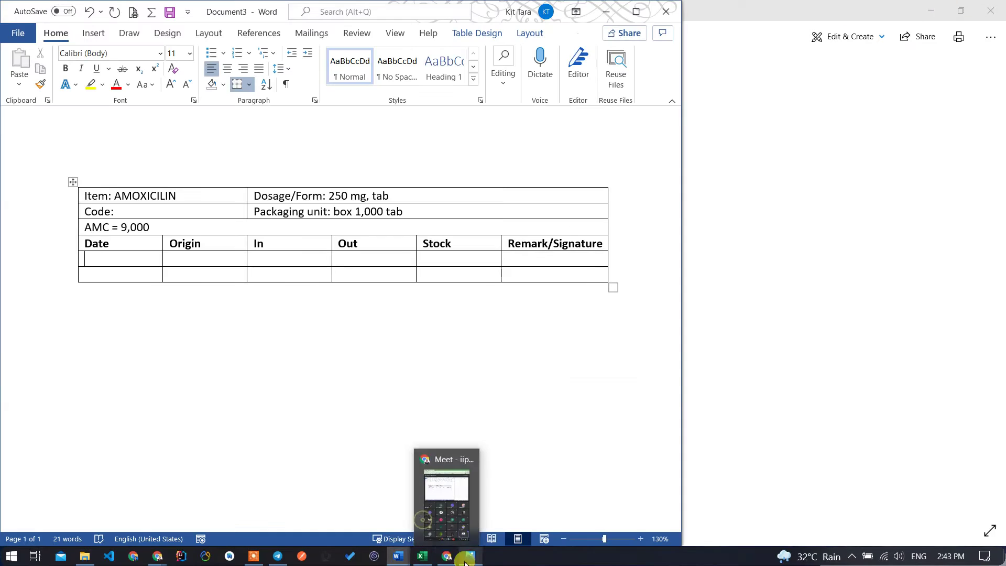
left_click(638, 9)
left_click(471, 557)
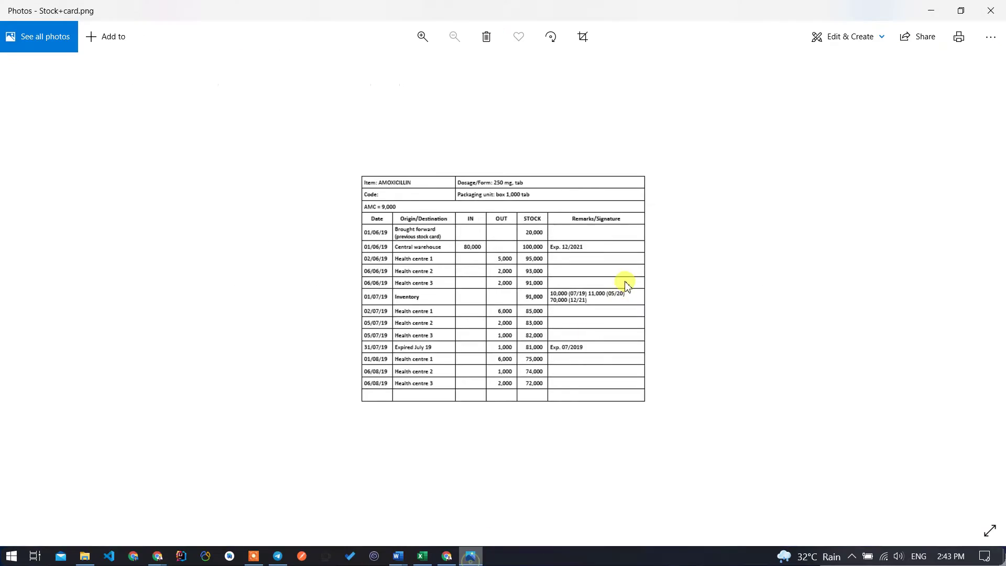
scroll(425, 265, "up", 3)
scroll(426, 265, "up", 1)
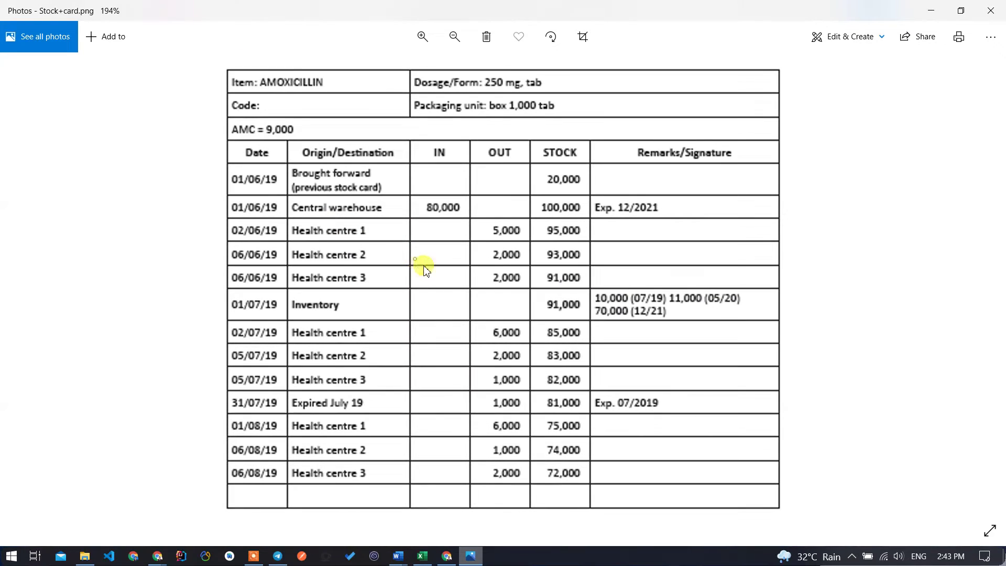
left_click(388, 262)
left_click(528, 217)
left_click(931, 10)
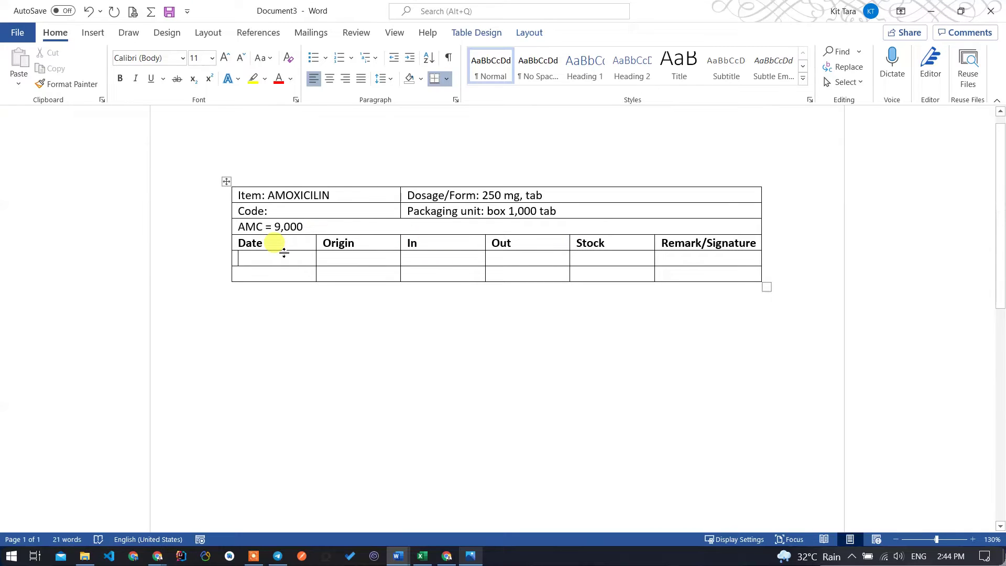
Finish entering 01/06/2020 in the first Date cell and select the date.
type("01/06/2020")
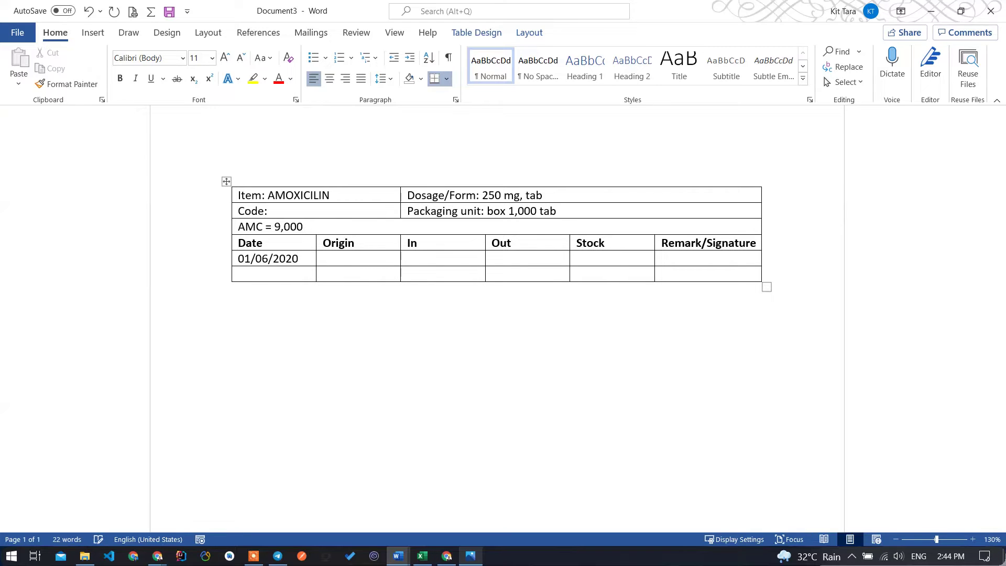
left_click(265, 347)
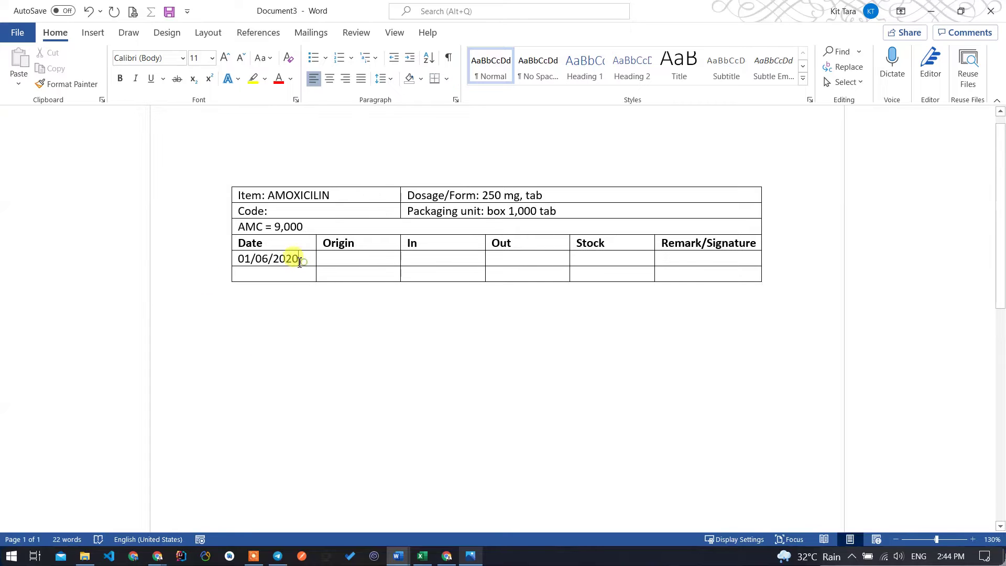
left_click_drag(299, 261, 239, 259)
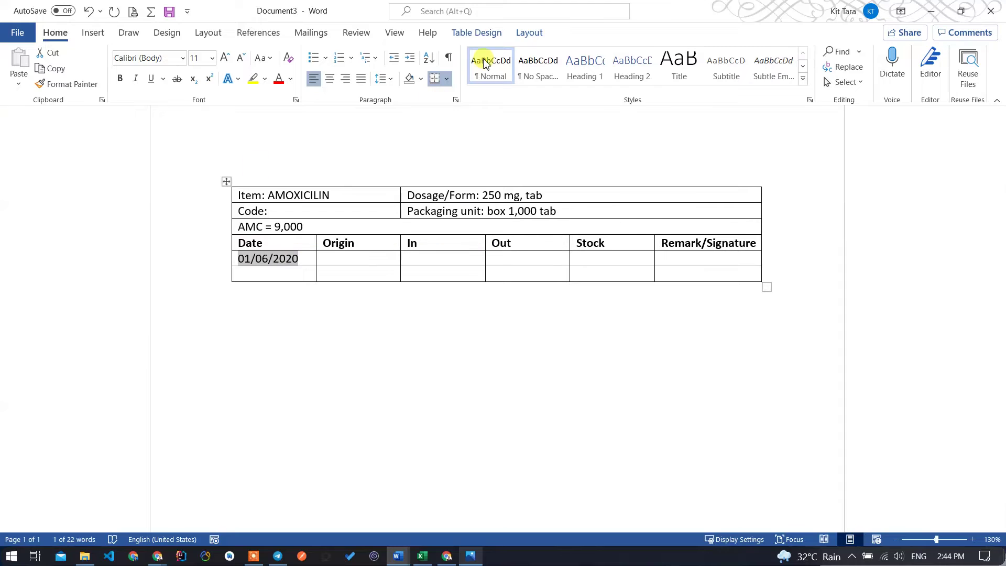
left_click(168, 34)
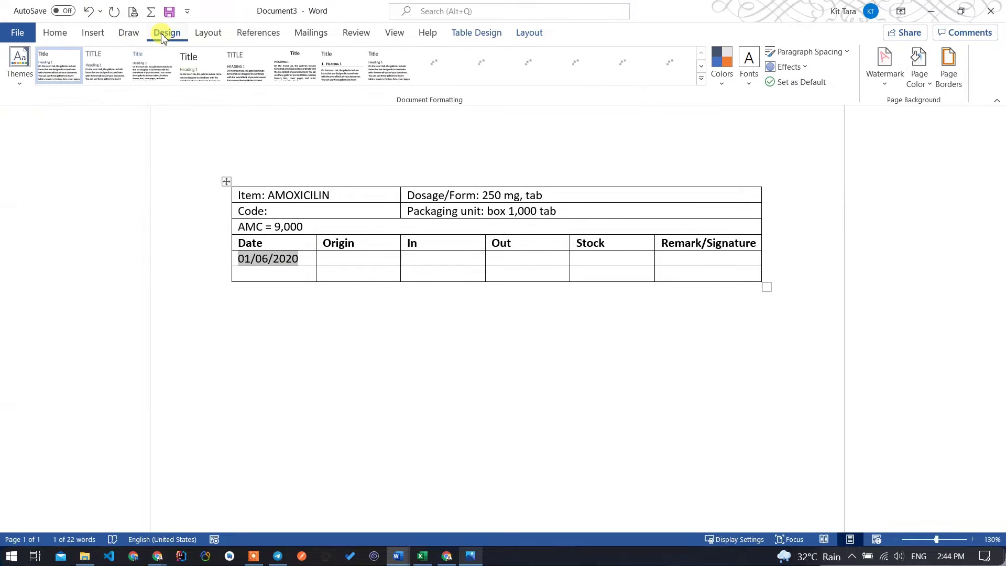
left_click(105, 33)
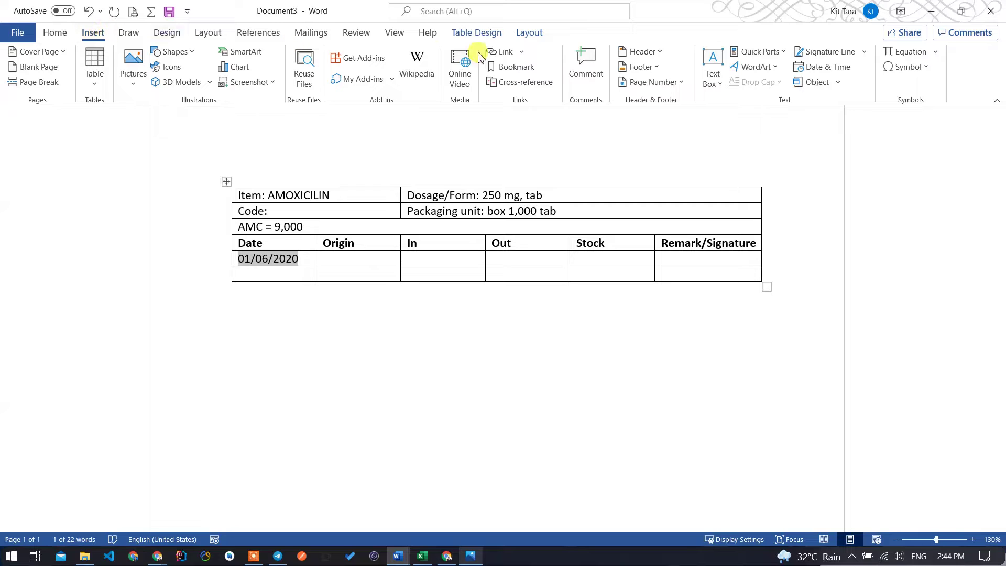
left_click(526, 33)
left_click(495, 36)
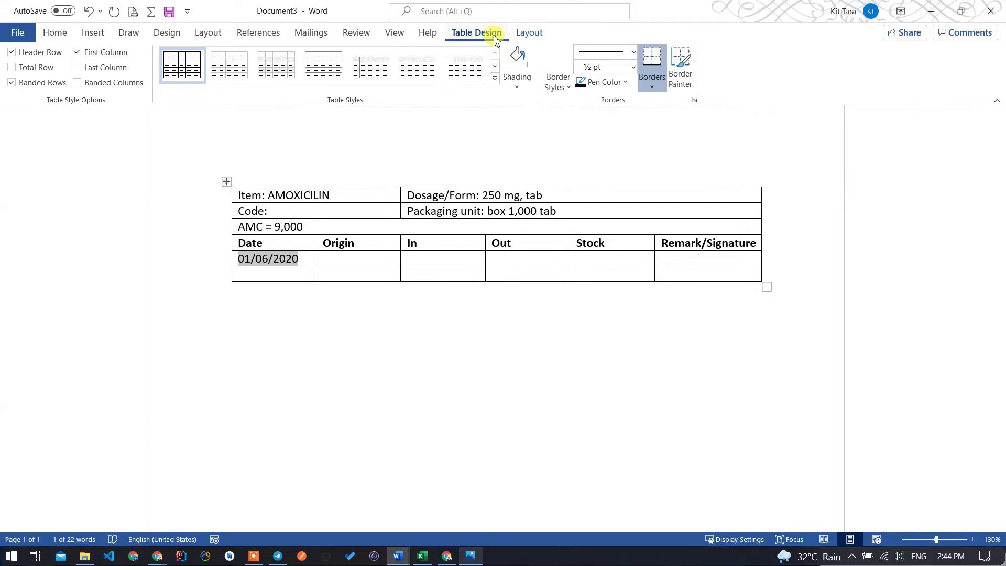
left_click(56, 31)
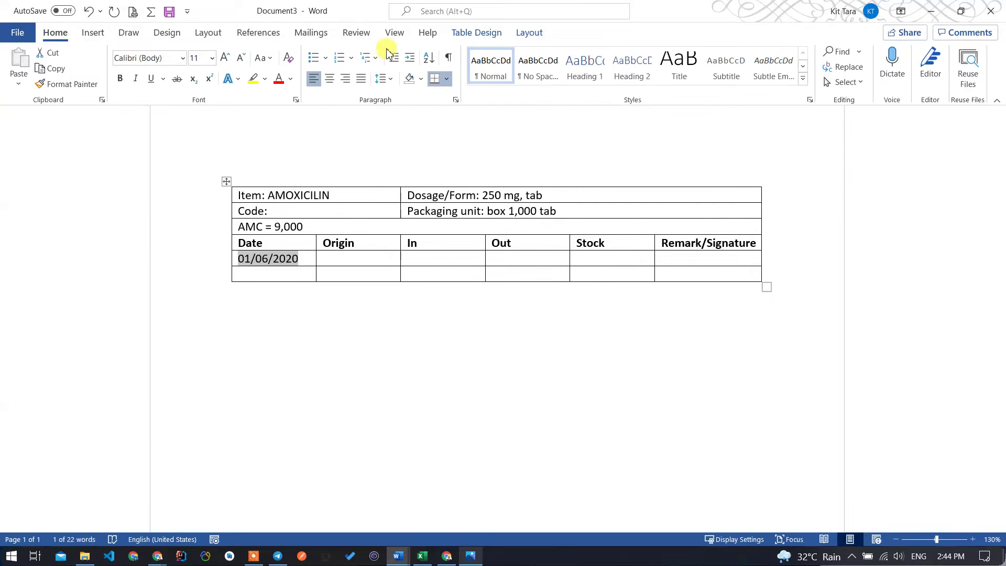
right_click(276, 263)
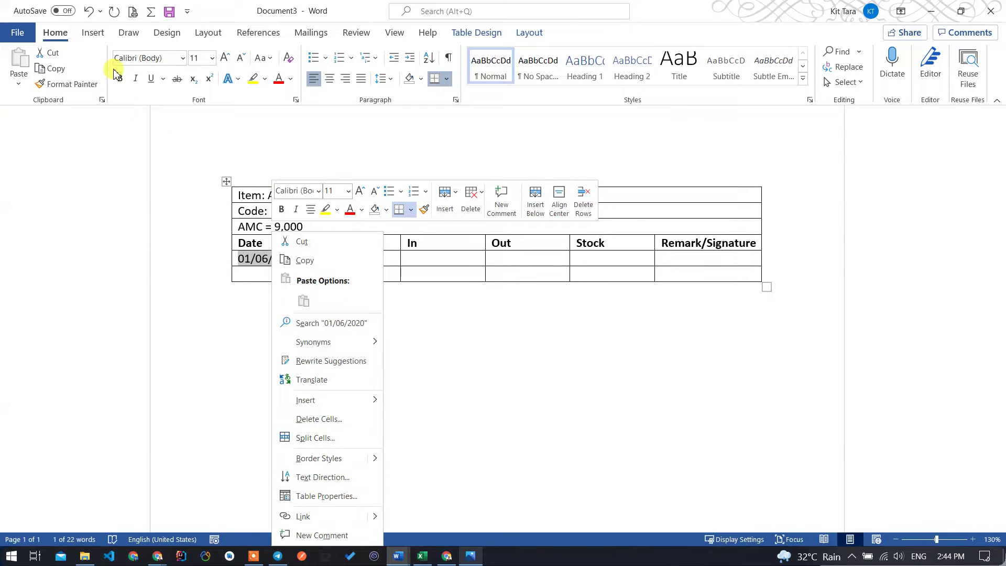
left_click(97, 33)
left_click(98, 34)
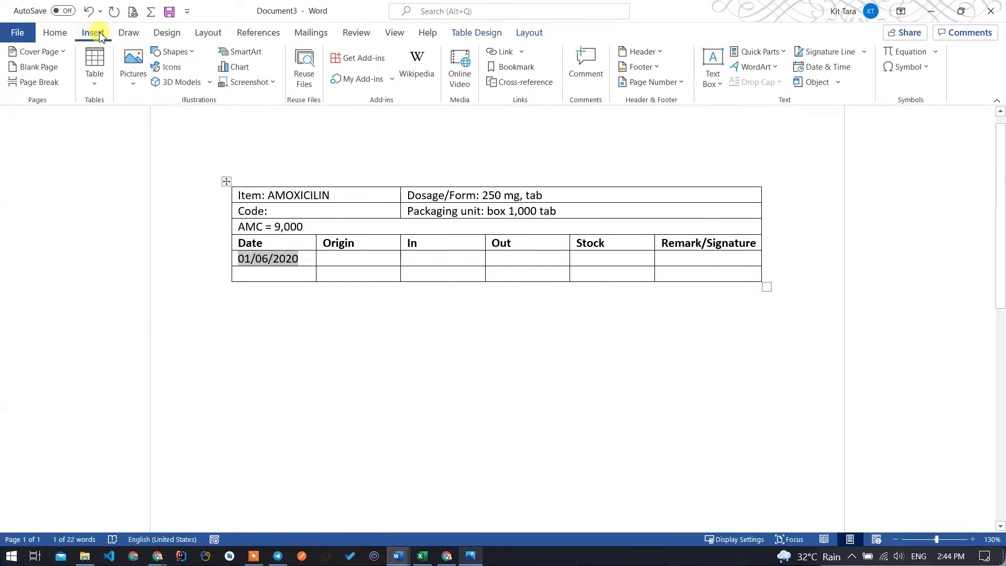
left_click(132, 34)
left_click(168, 34)
left_click(209, 35)
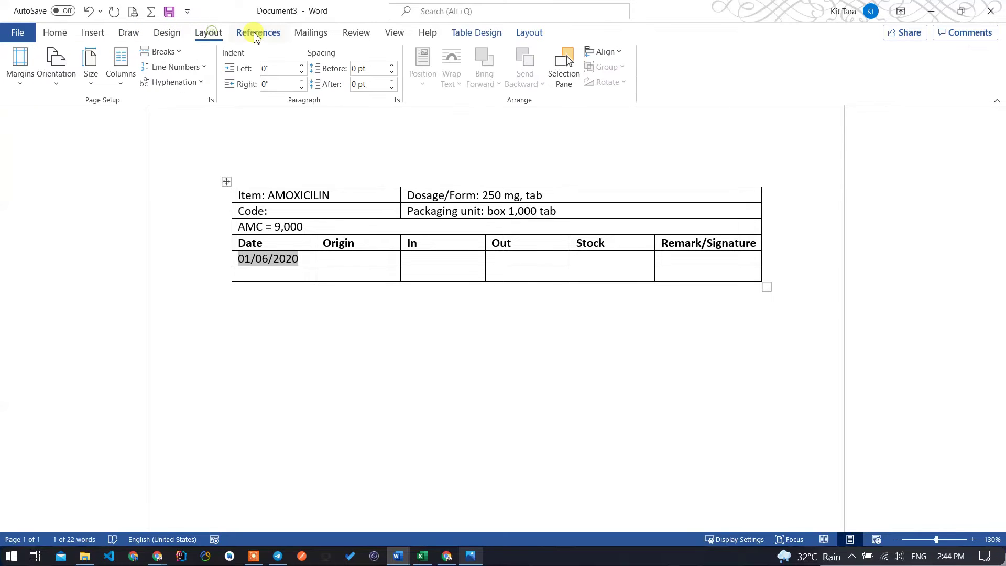
left_click(256, 34)
left_click(311, 34)
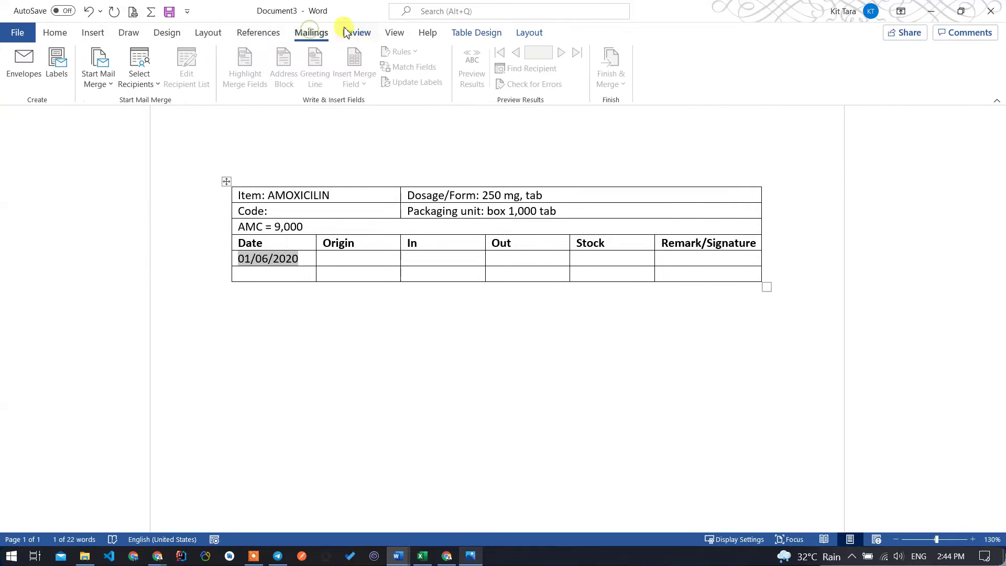
left_click(356, 34)
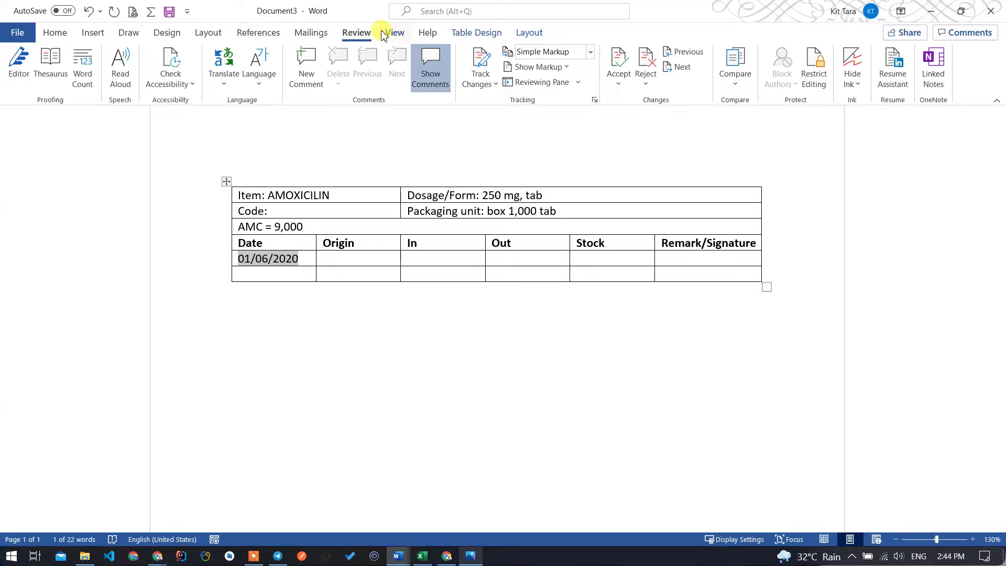
left_click(487, 34)
left_click(529, 34)
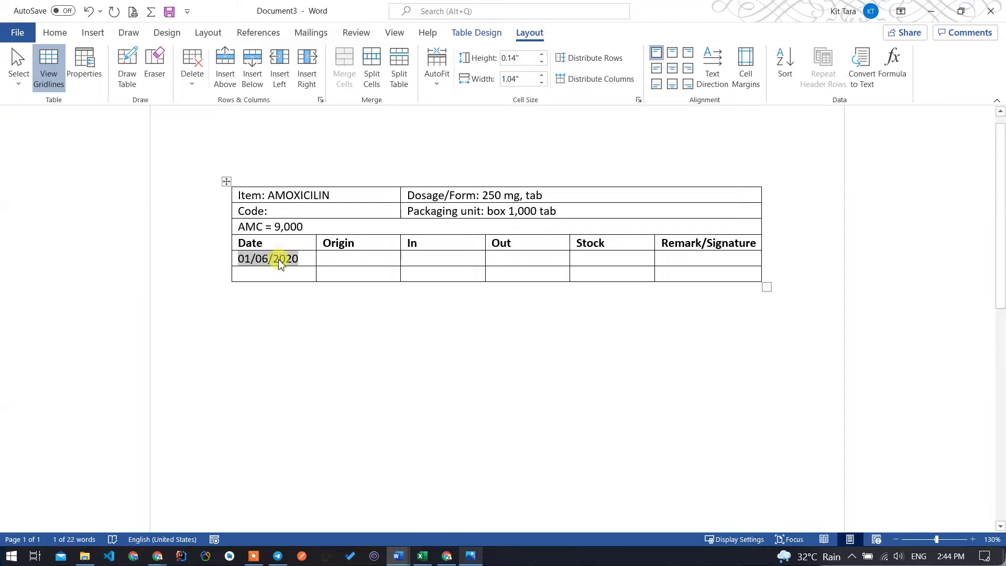
left_click(90, 33)
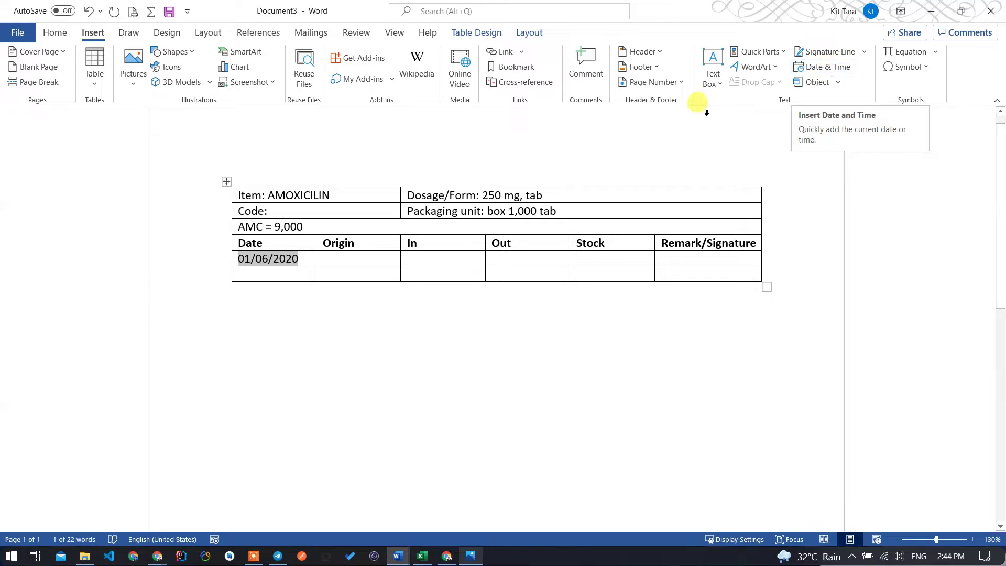
left_click(269, 262)
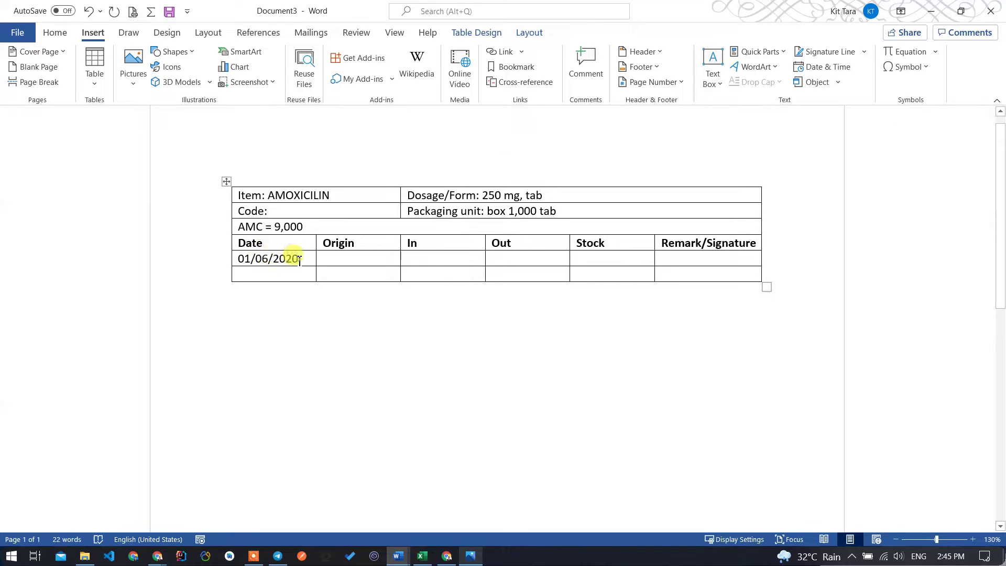
left_click_drag(300, 261, 234, 259)
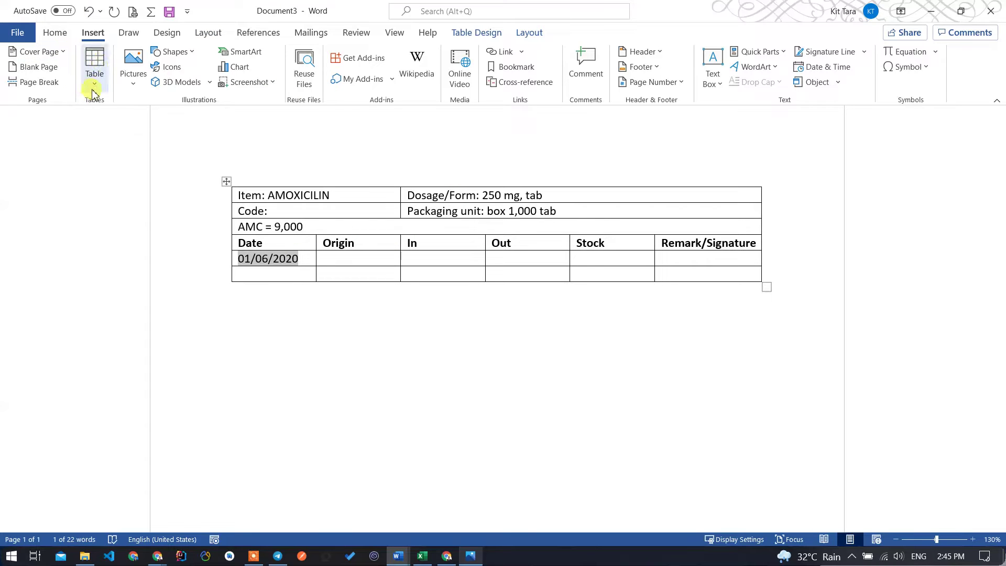
left_click(52, 33)
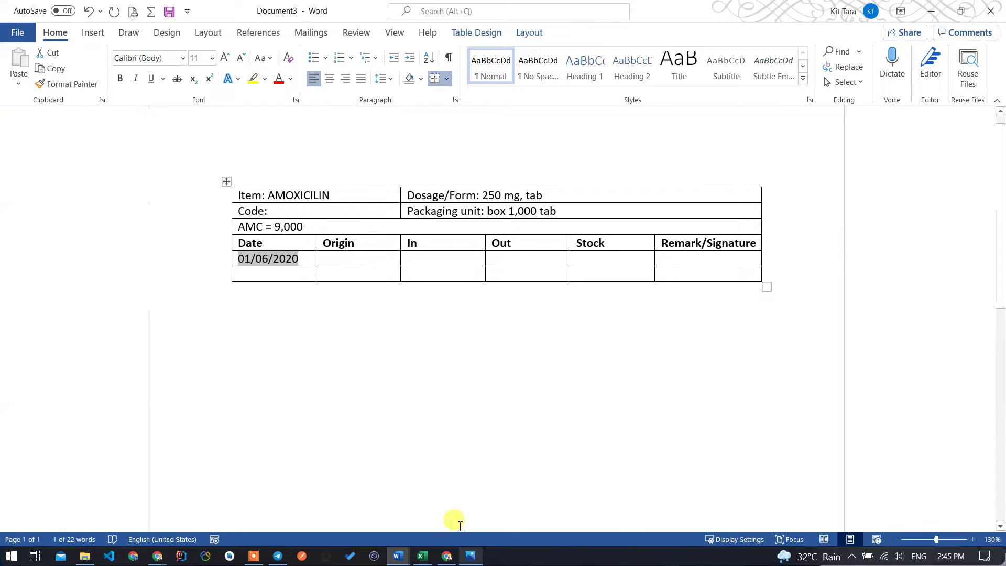
left_click(471, 556)
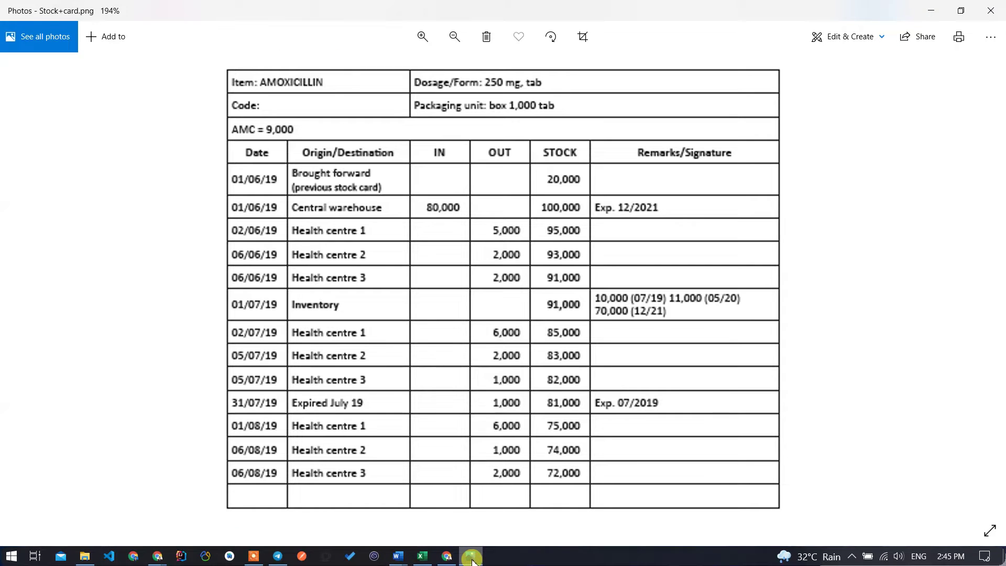
left_click(468, 560)
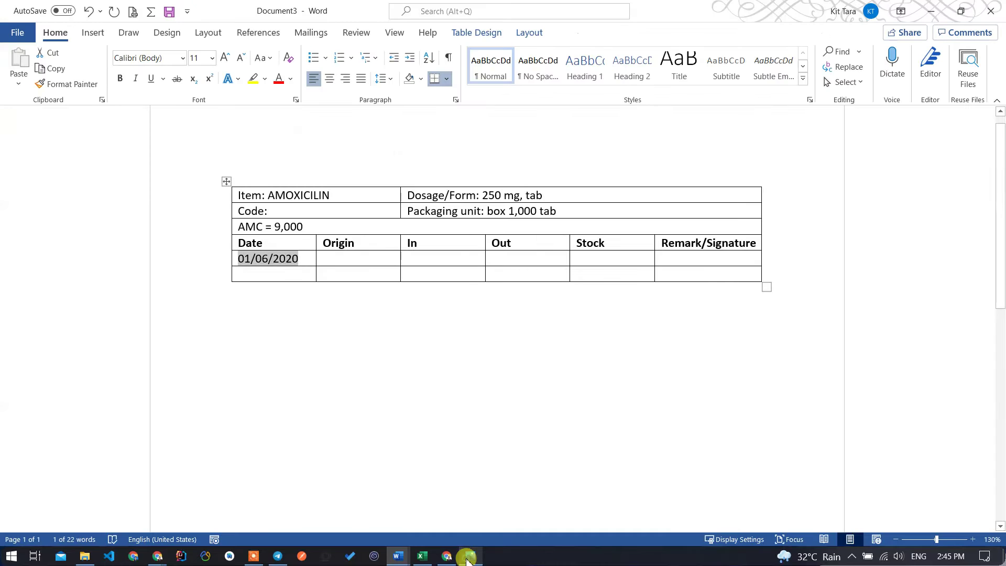
left_click_drag(300, 259, 235, 259)
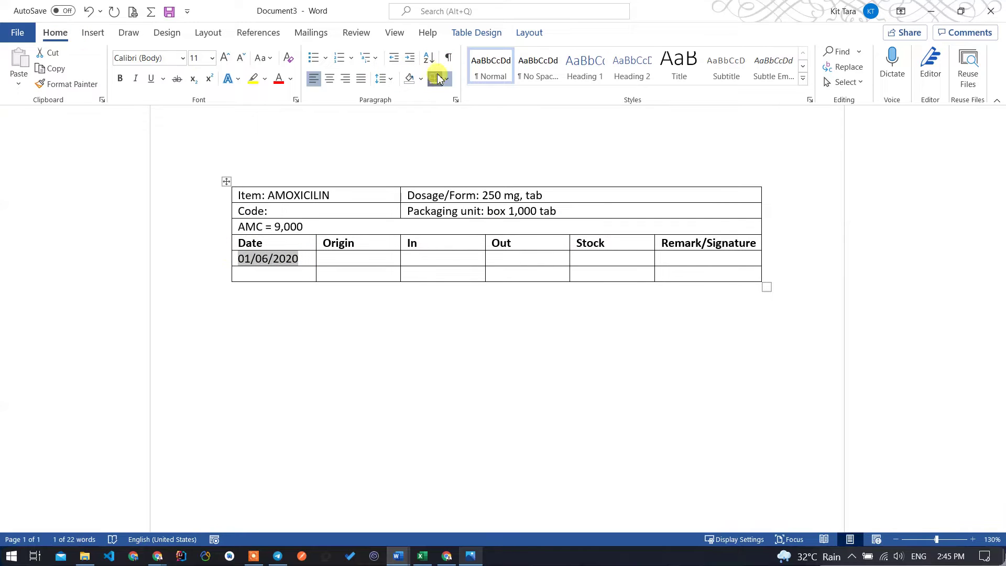
left_click(530, 33)
left_click(477, 33)
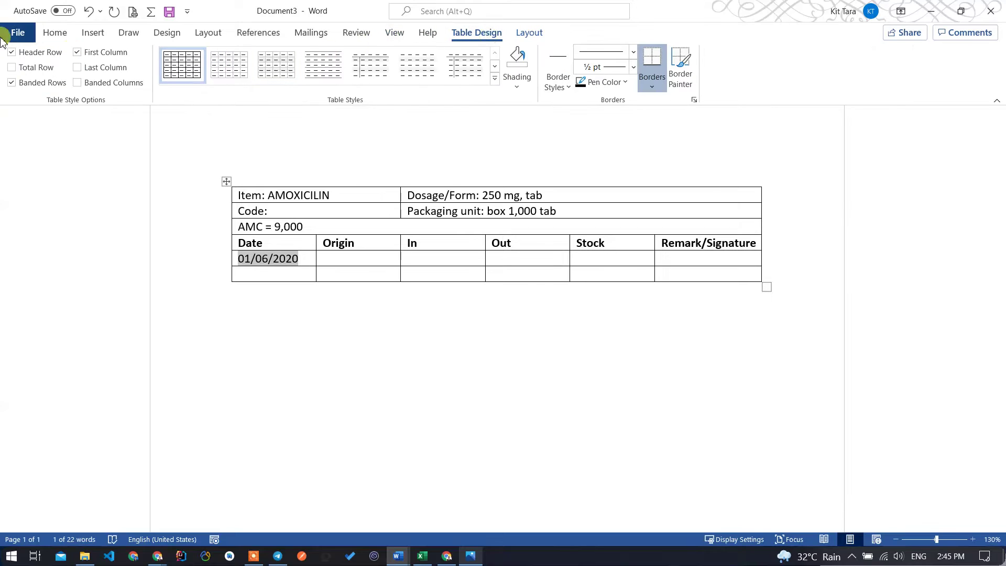
left_click(57, 33)
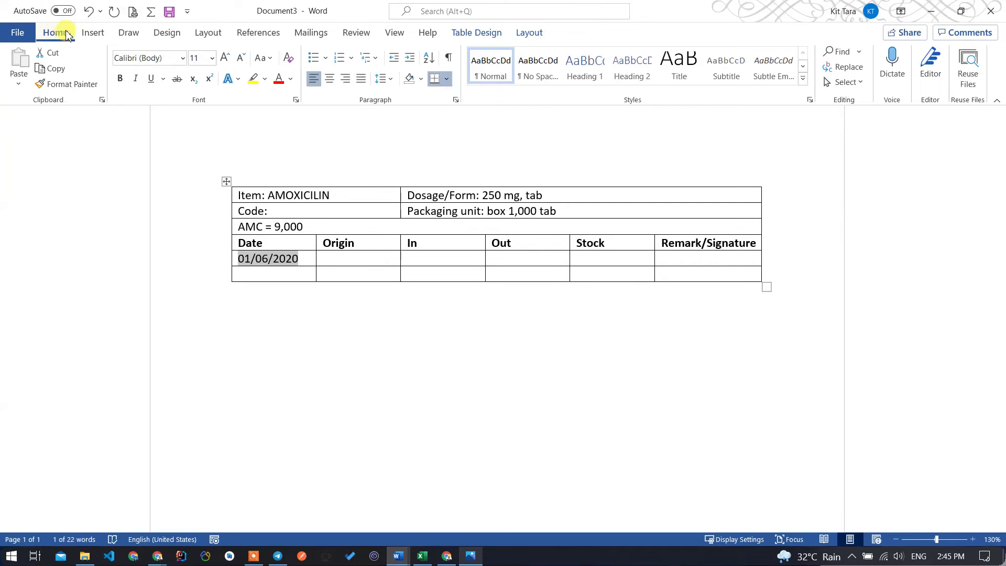
right_click(267, 259)
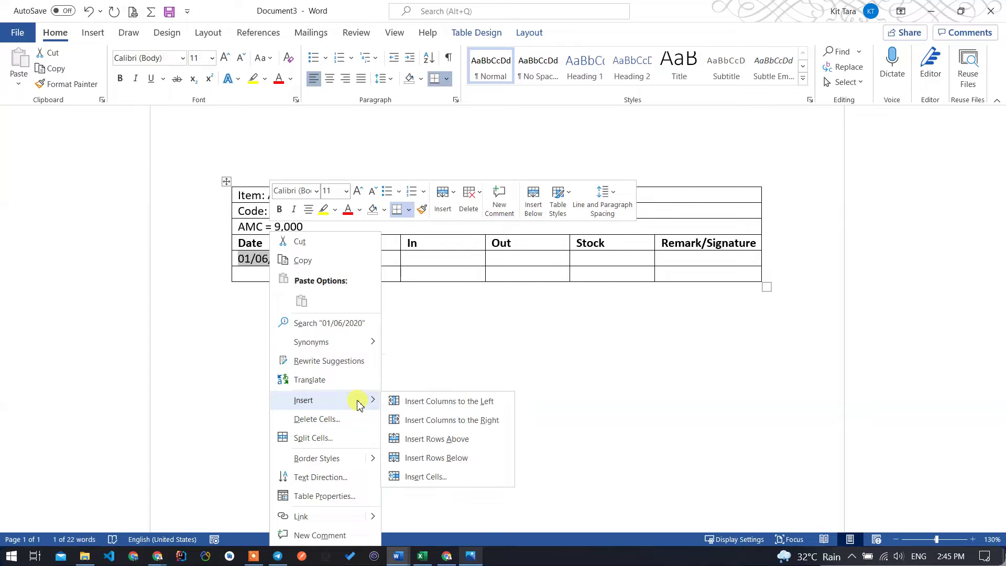
left_click(338, 504)
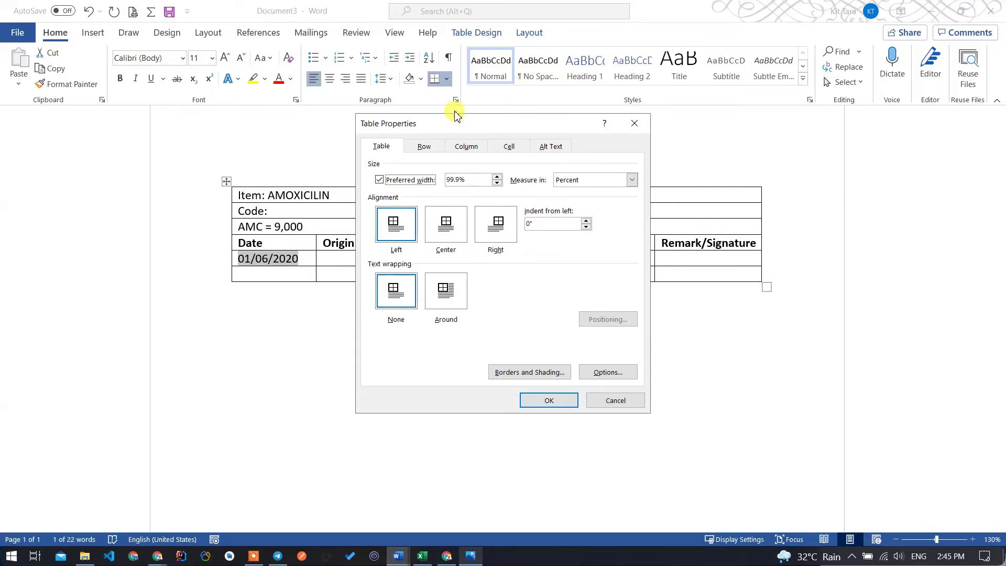
left_click(551, 147)
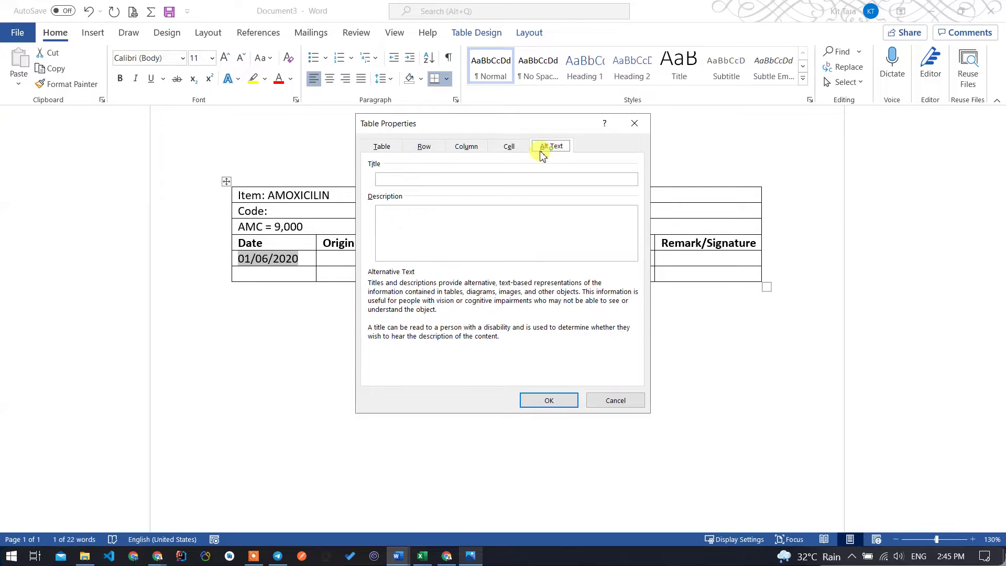
left_click(509, 146)
left_click(466, 146)
left_click(424, 149)
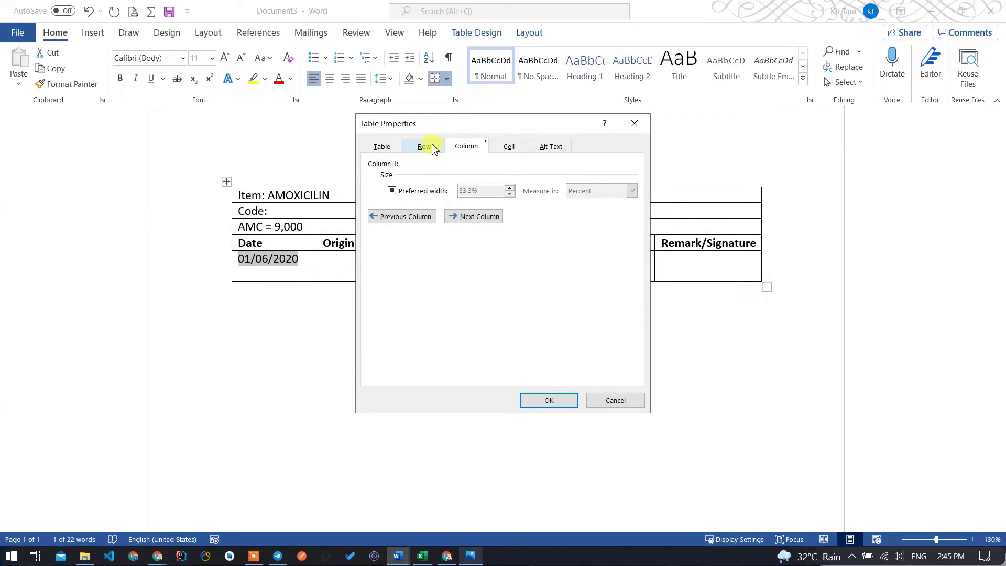
left_click(390, 149)
left_click(634, 123)
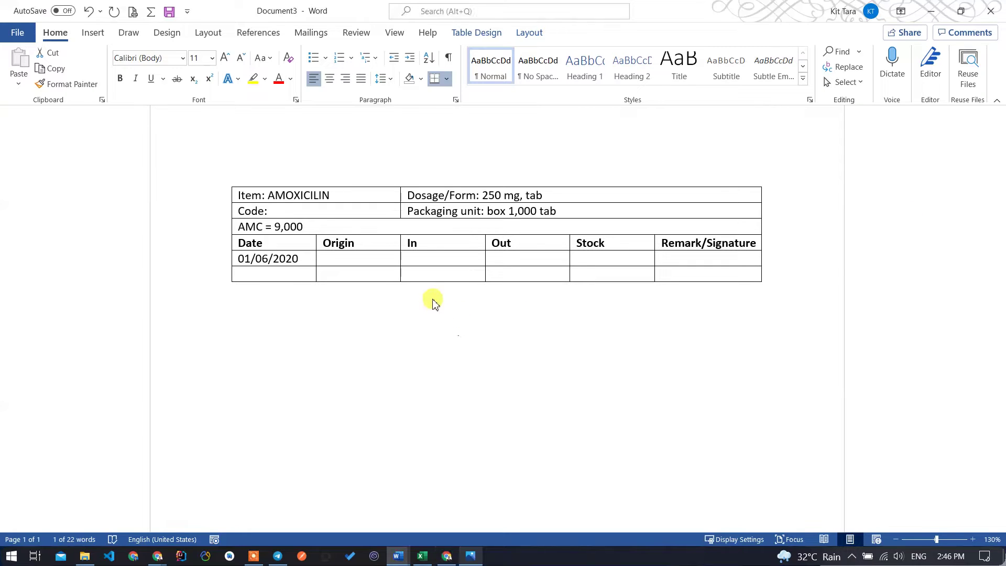
Replace the selected date with an inserted 3/22/2022 date from Date & Time.
left_click_drag(238, 258, 298, 259)
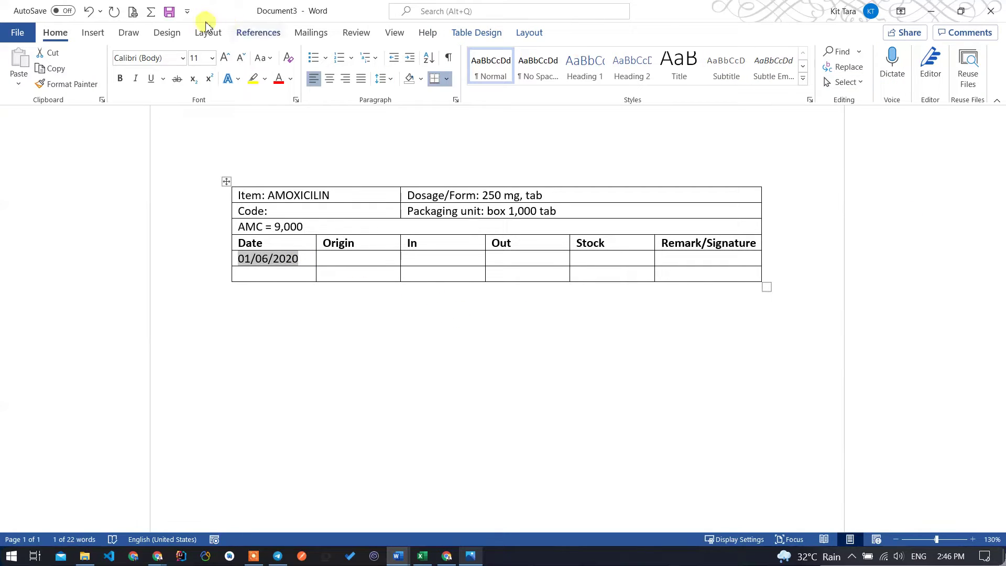
left_click(92, 33)
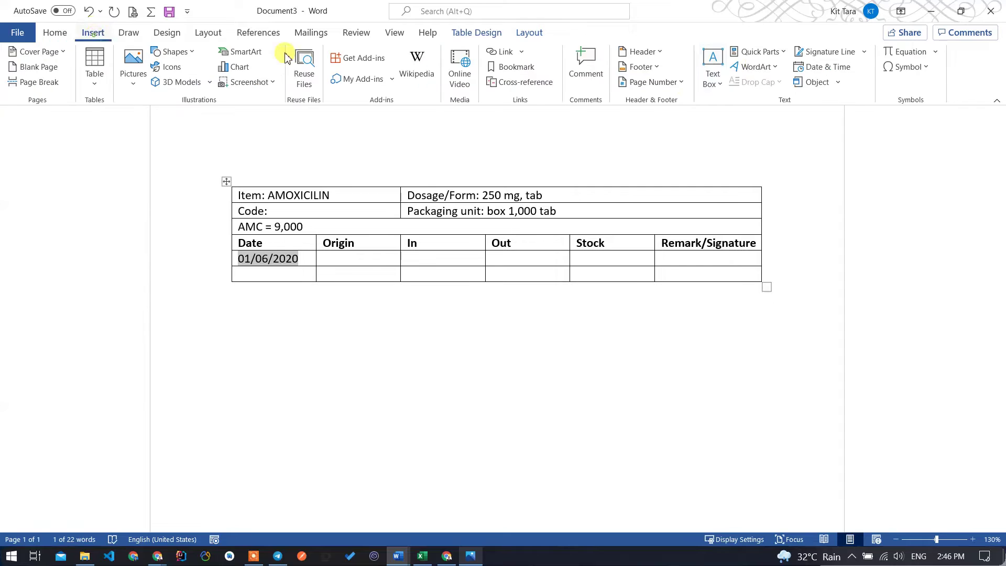
left_click(822, 66)
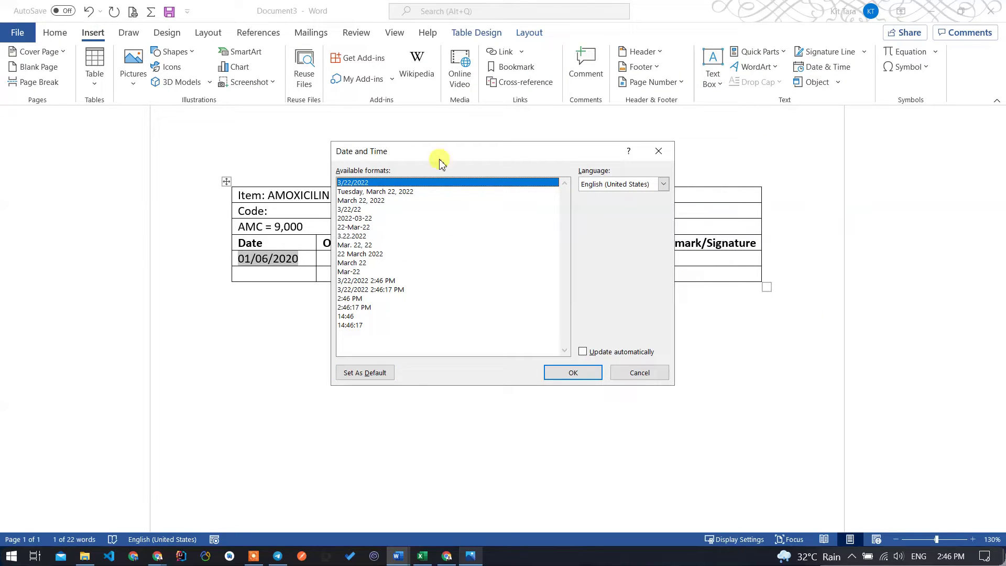
left_click_drag(457, 152, 557, 207)
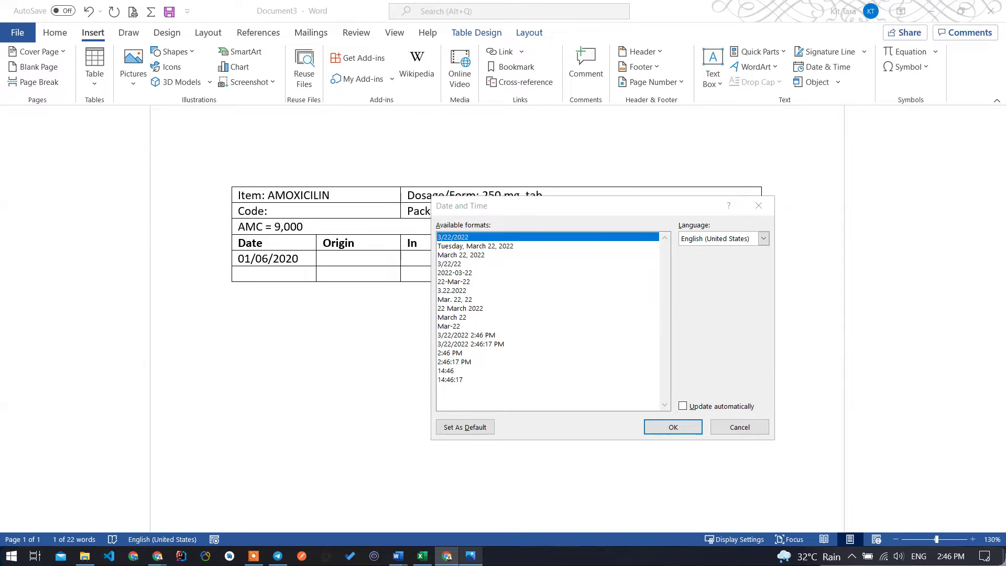
left_click(514, 309)
left_click(456, 291)
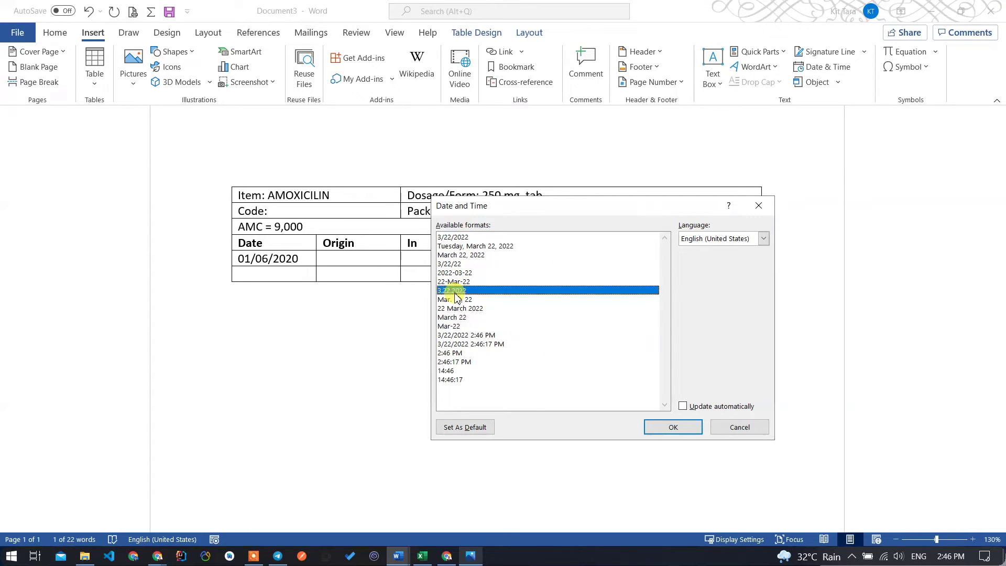
left_click(456, 239)
left_click(673, 427)
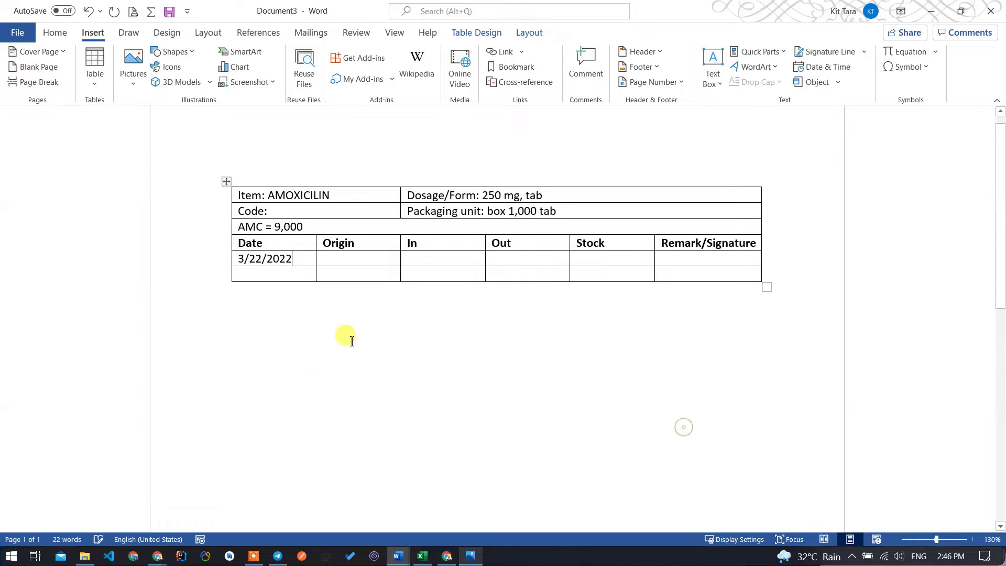
Select the inserted 3/22/2022 date and delete it, leaving the cell empty.
double_click(288, 257)
left_click_drag(267, 258, 281, 261)
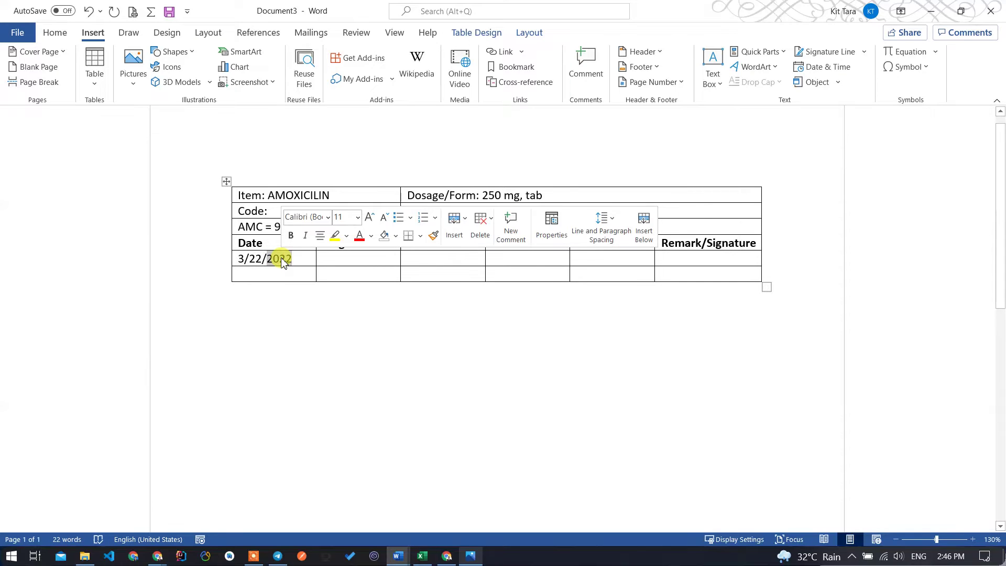
left_click_drag(292, 258, 239, 258)
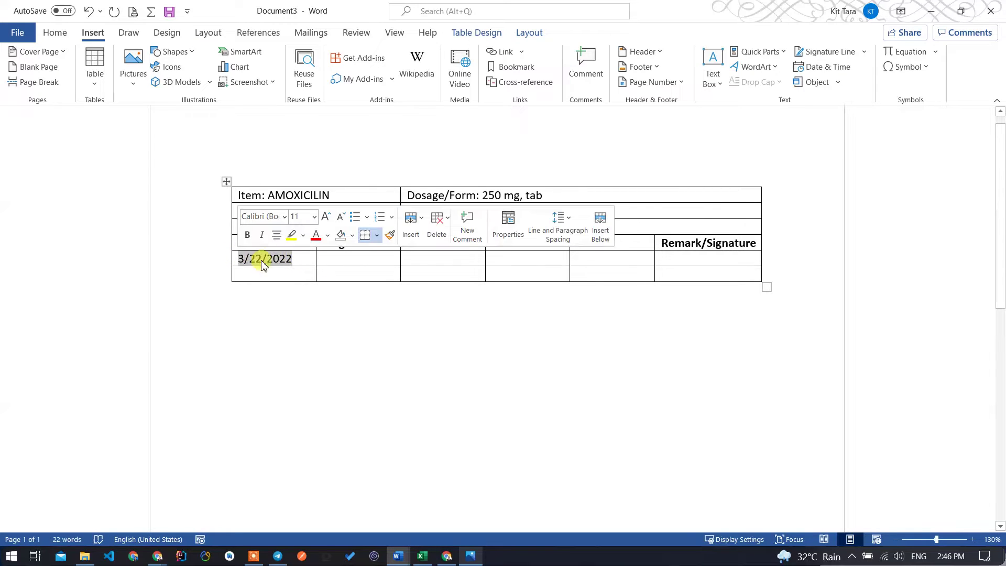
key("Delete")
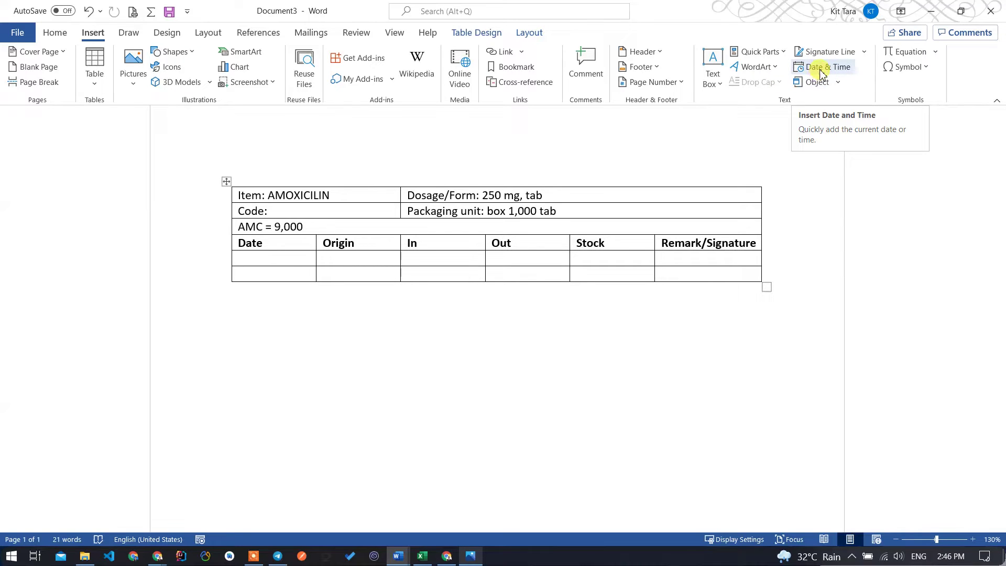
Insert the date in 3/22/2022 format into the first Date cell.
left_click(821, 73)
left_click(823, 73)
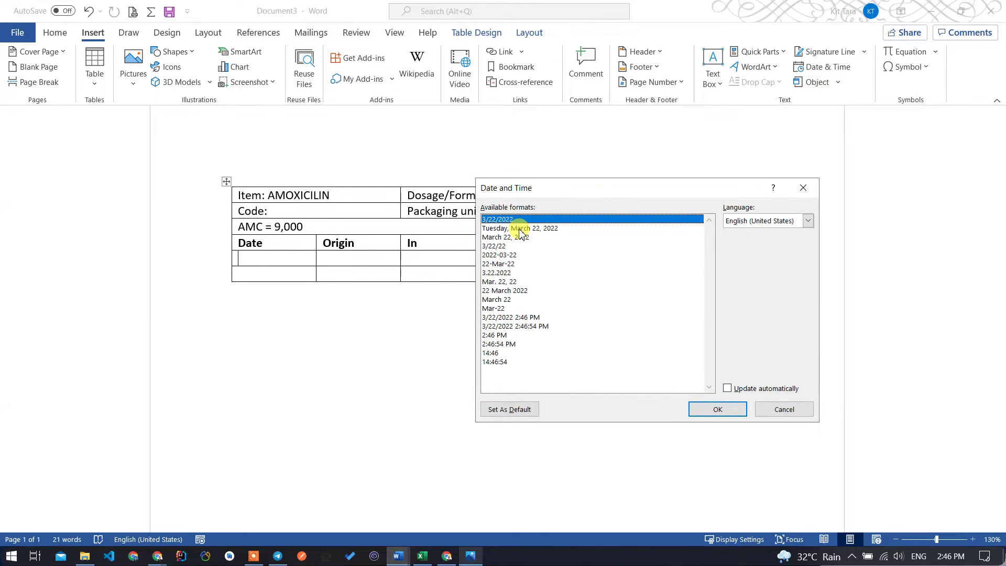
left_click(515, 228)
left_click(519, 237)
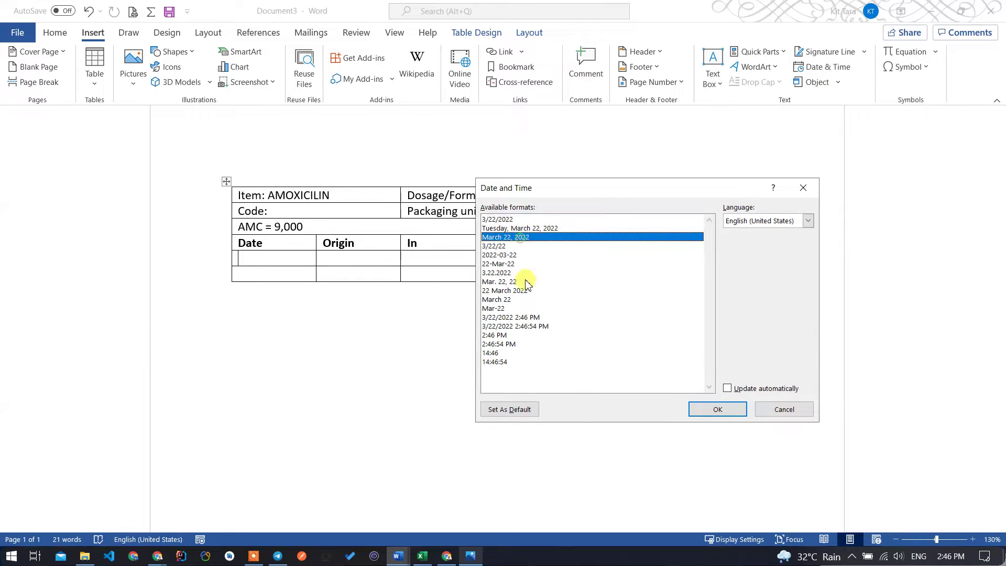
left_click(470, 555)
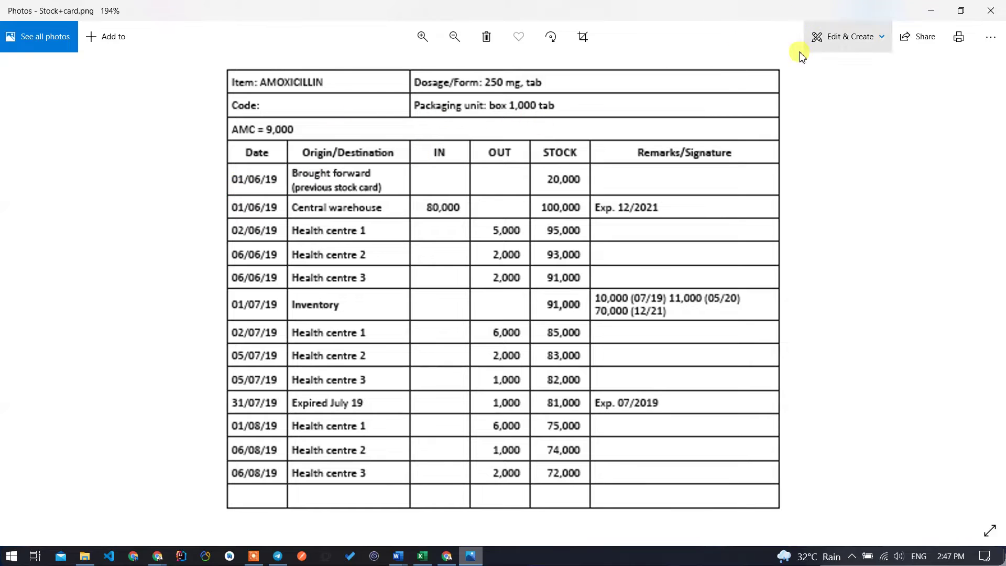
left_click(931, 10)
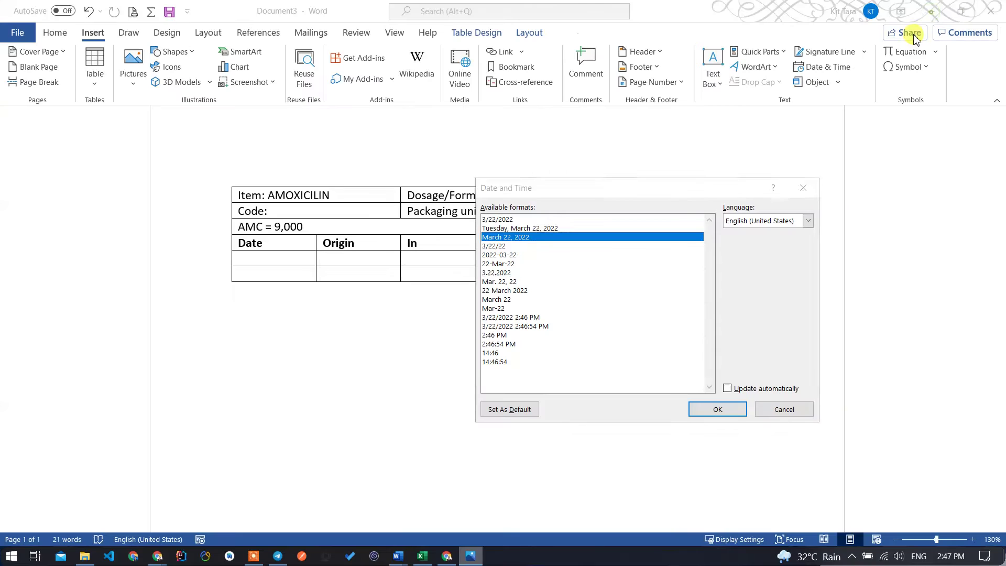
left_click(502, 256)
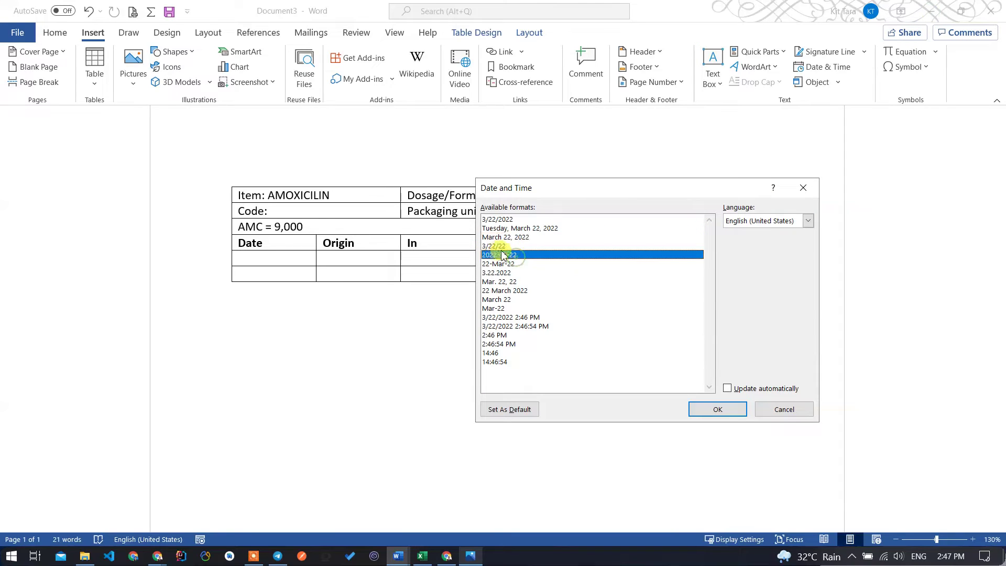
left_click(505, 219)
left_click(716, 409)
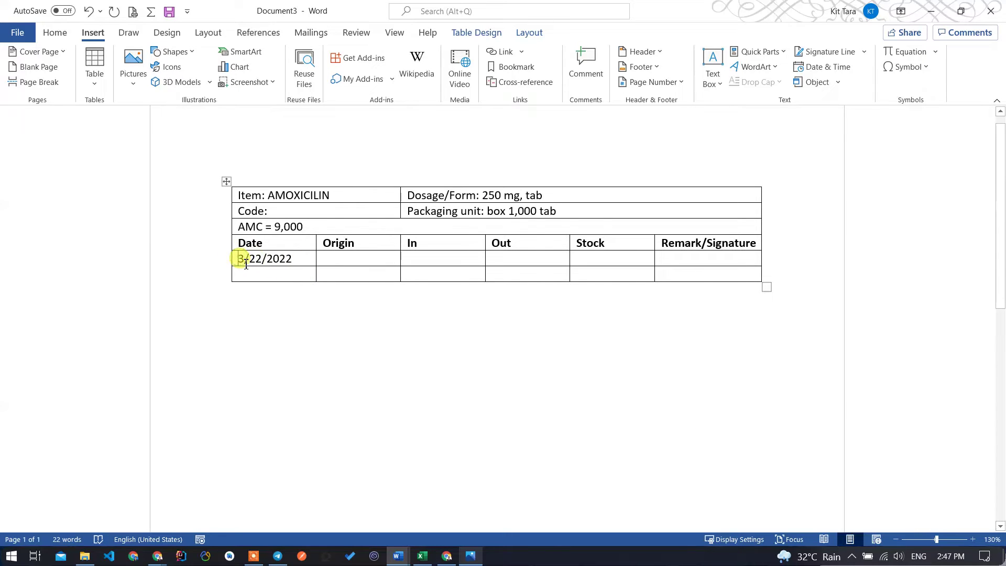
Edit the date to 1/06/2022, then show the Stock+card.png reference in Photos.
key("BackSpace")
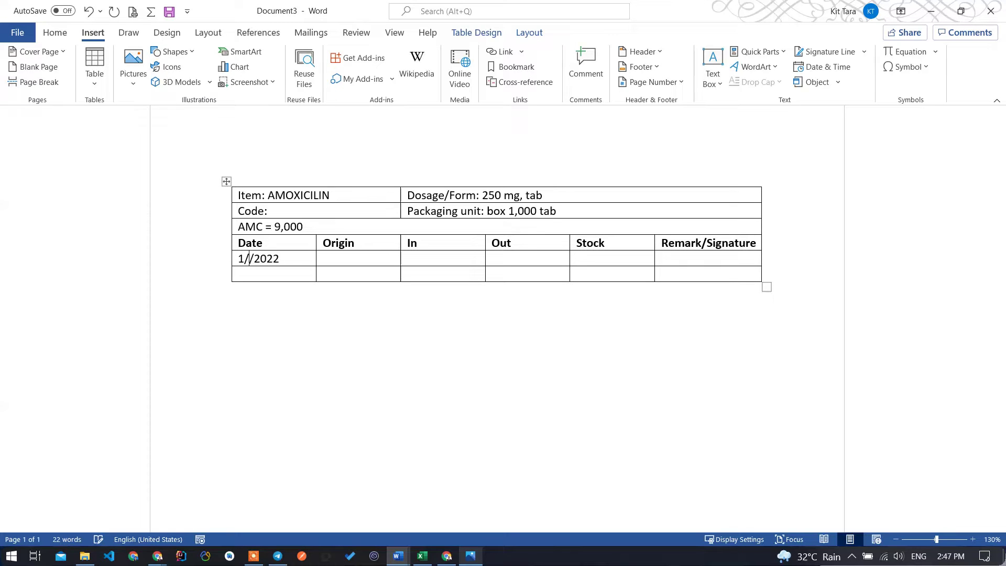
type("06")
left_click_drag(292, 258, 237, 259)
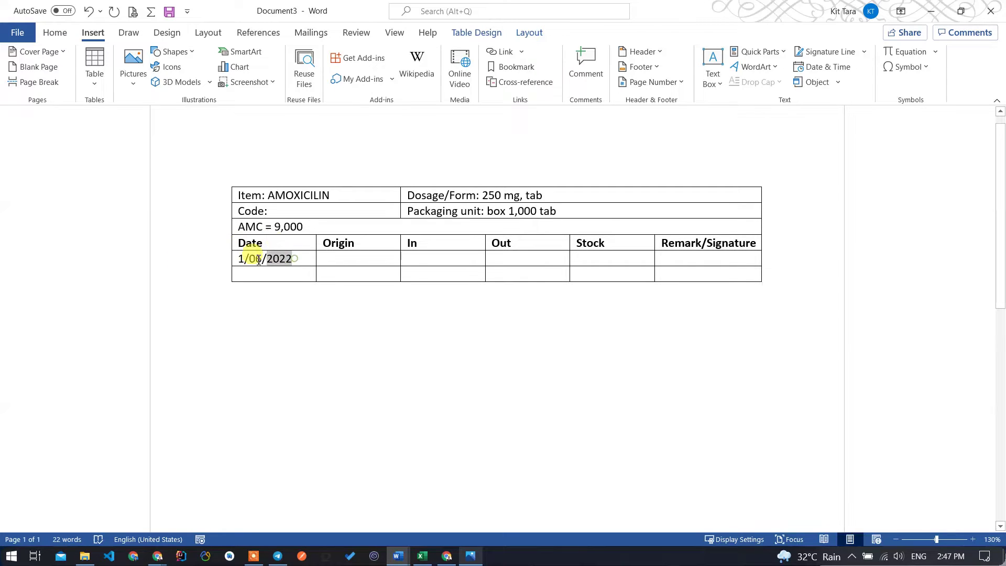
left_click(478, 323)
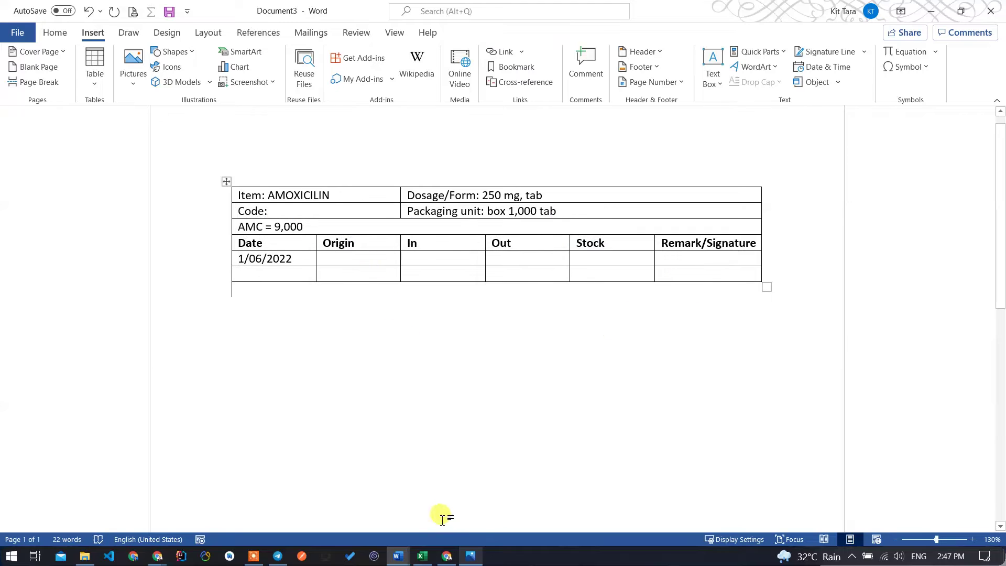
left_click(468, 556)
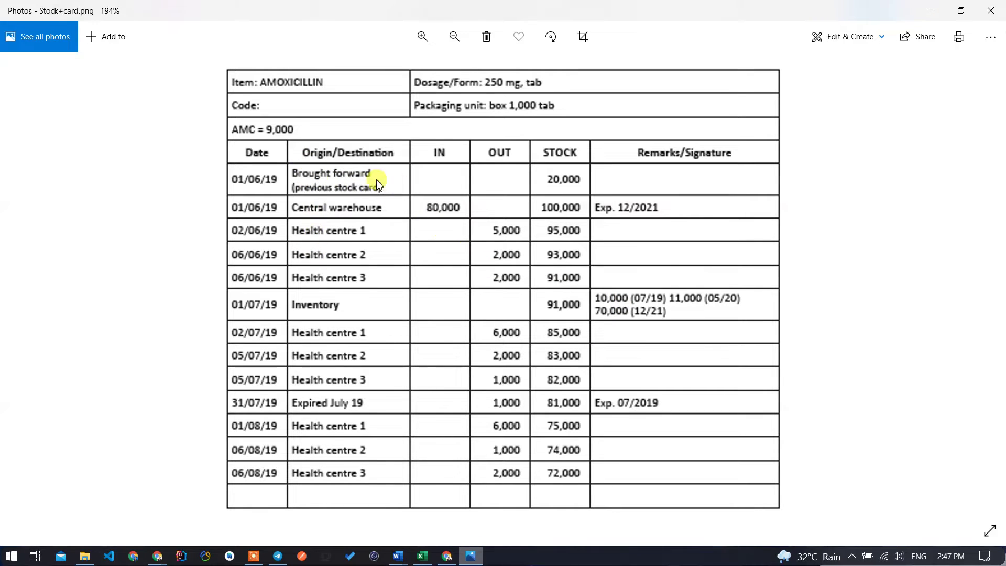
Enter Center 1, In 20, Out 10 and Stock 20,000 in the first data row.
left_click(931, 10)
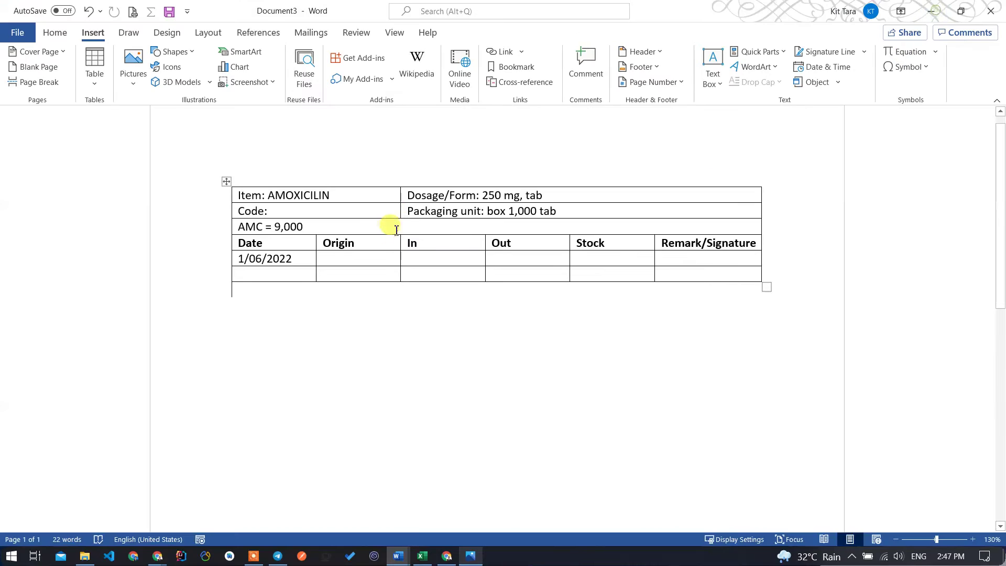
left_click(376, 256)
type("Center 1")
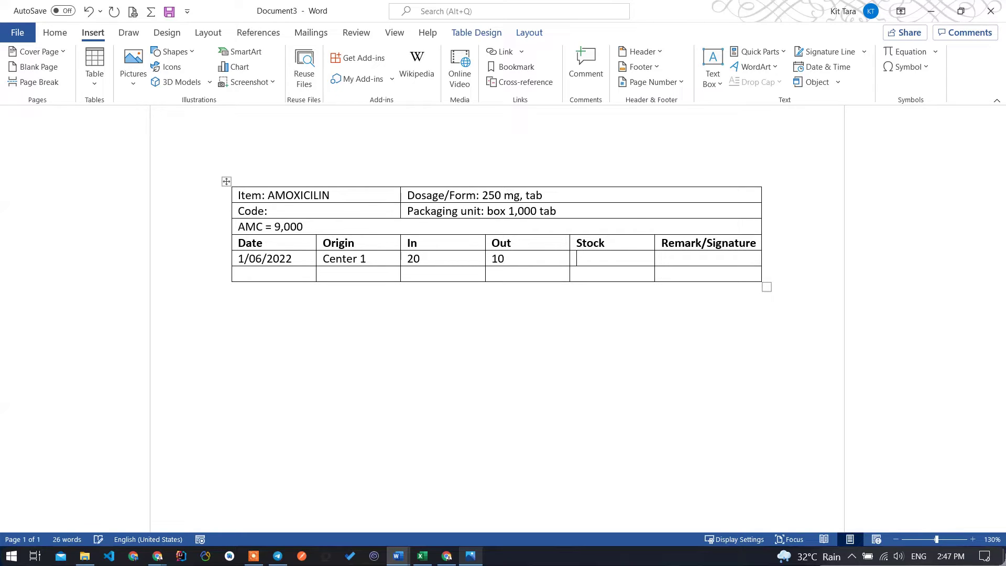
left_click(470, 556)
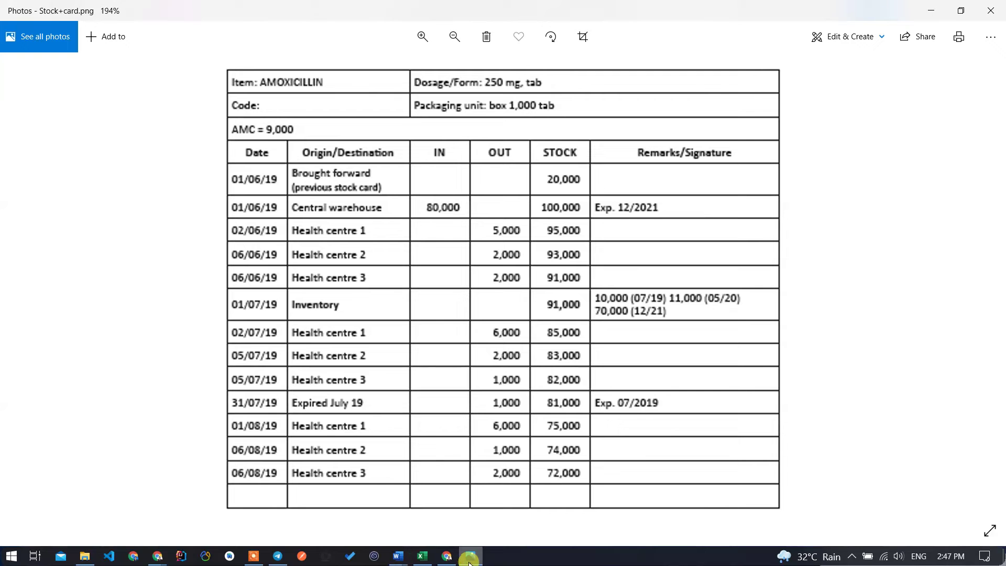
left_click(470, 558)
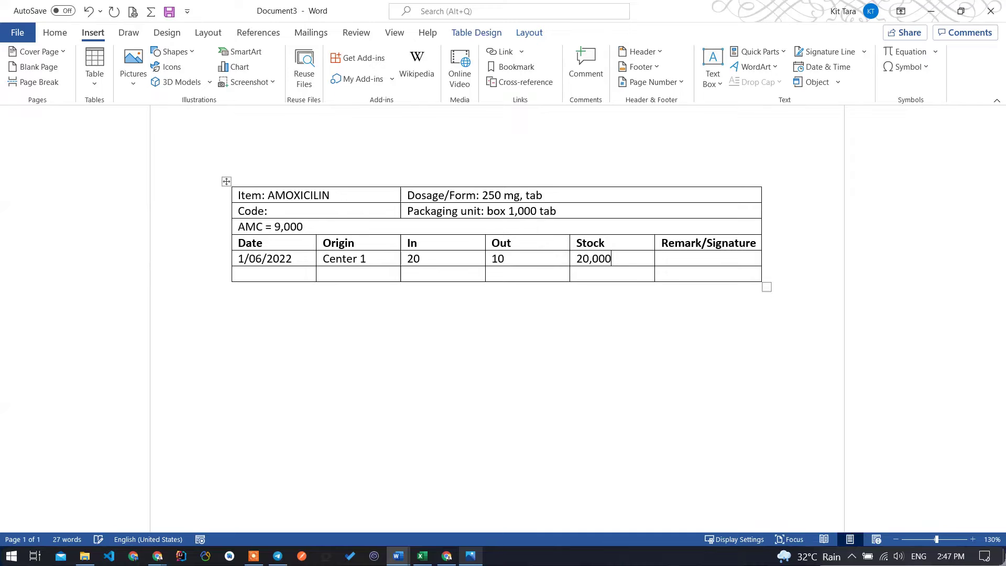
left_click(500, 258)
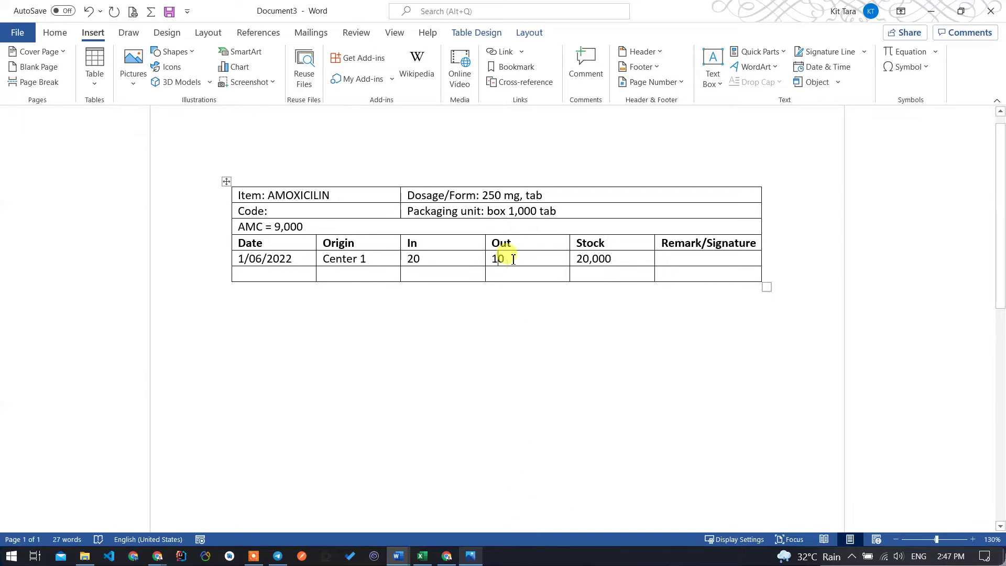
left_click(607, 261)
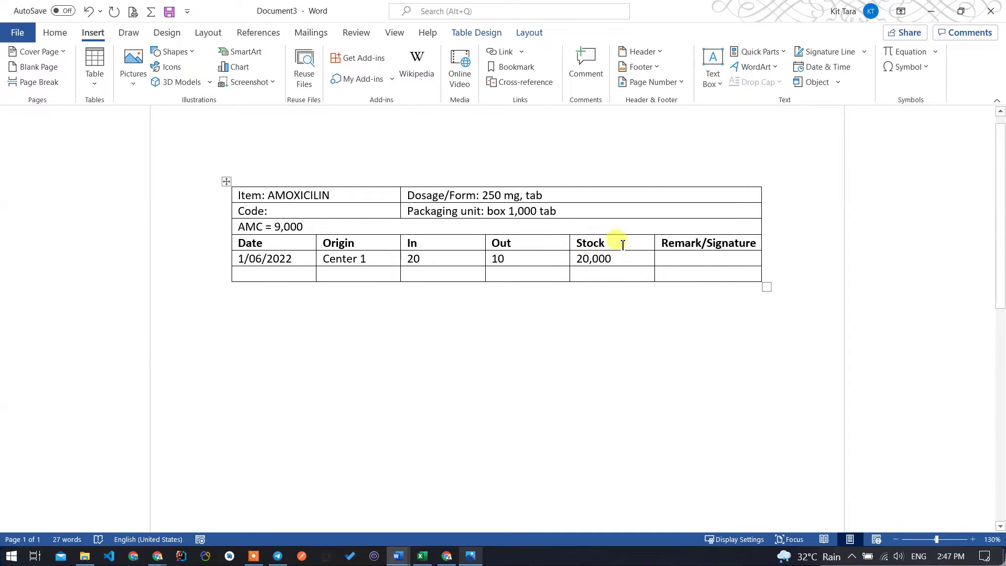
left_click(936, 52)
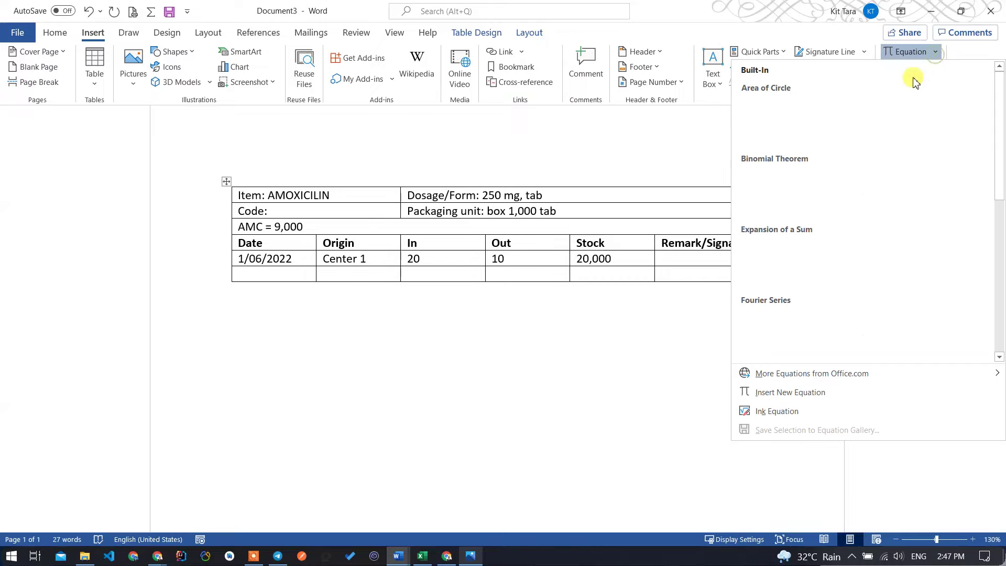
left_click(628, 264)
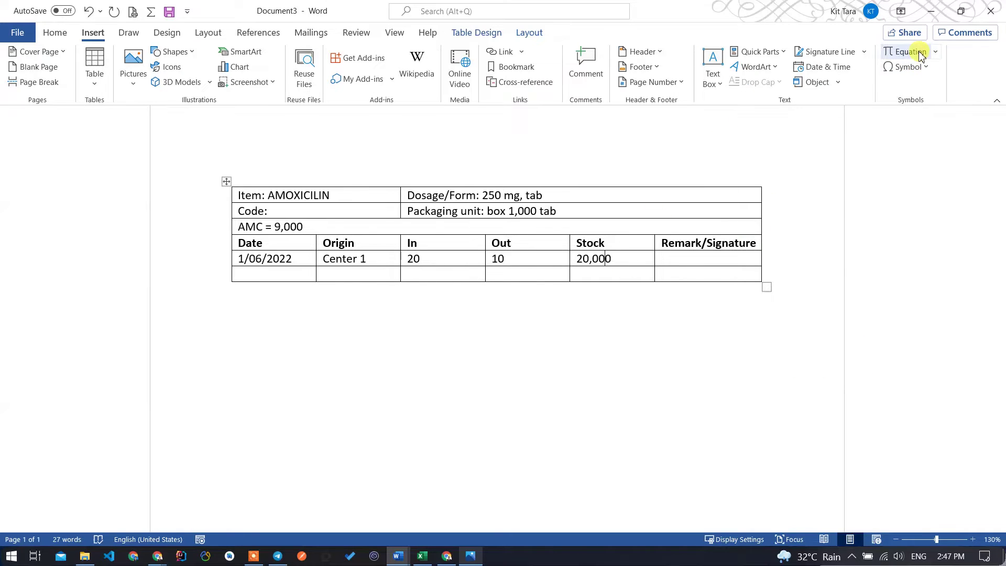
Copy the date 1/06/2022 into the next row and enter origin Center 2.
left_click(361, 275)
left_click_drag(293, 259, 233, 258)
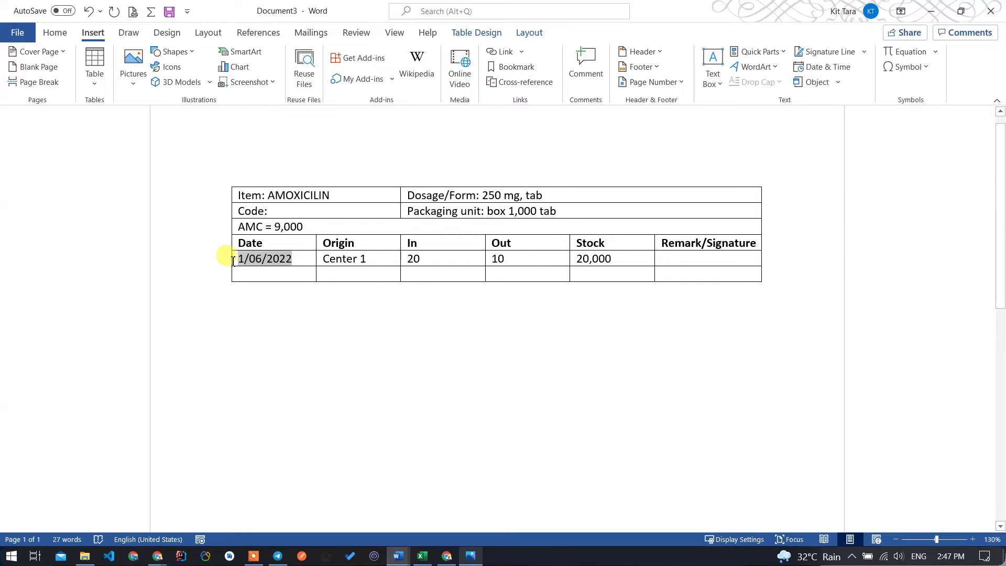
key("ctrl+c")
left_click(290, 274)
key("ctrl+v")
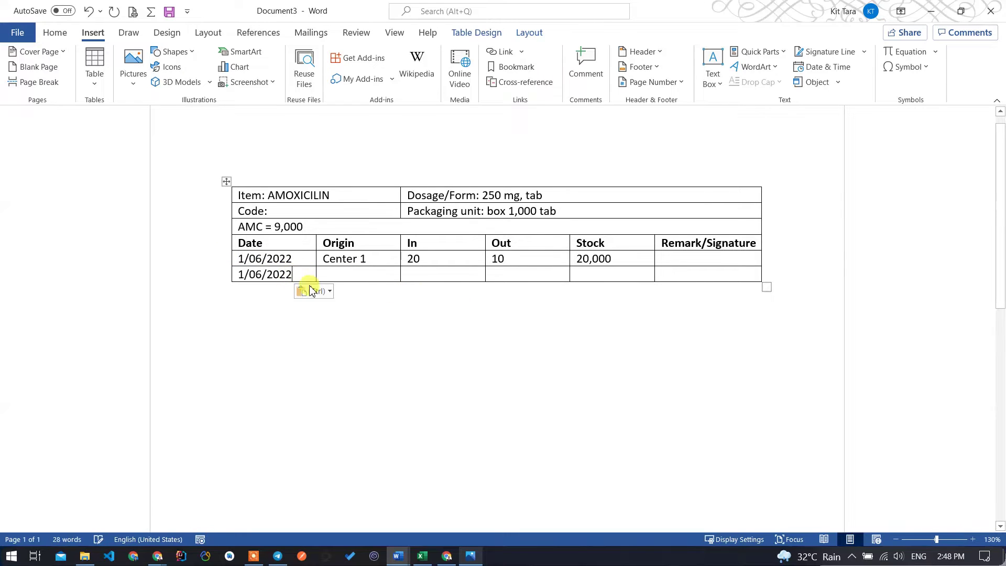
key("Tab")
type("cETN")
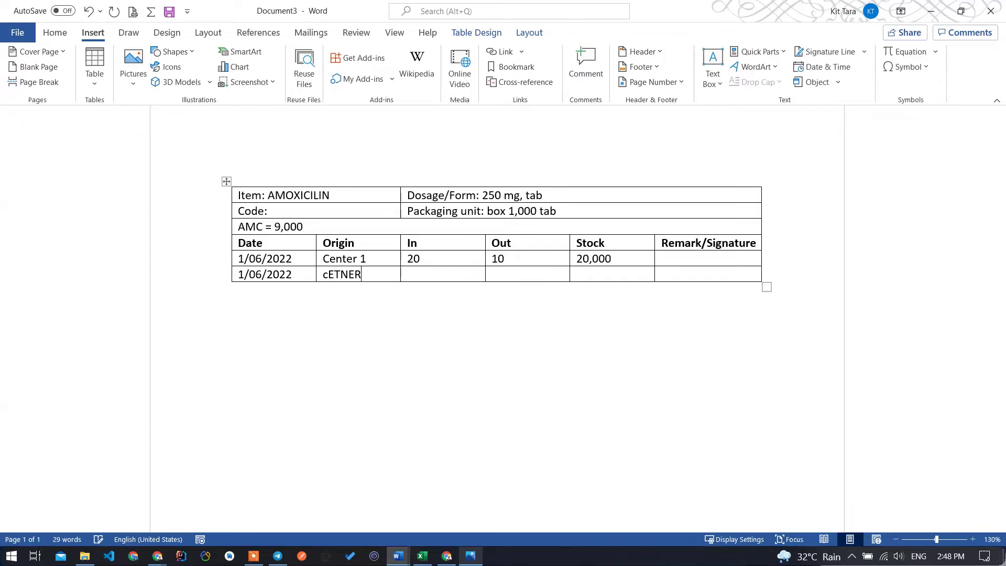
key("BackSpace")
key("BackSpace")
key("BackSpace")
type("Center 2")
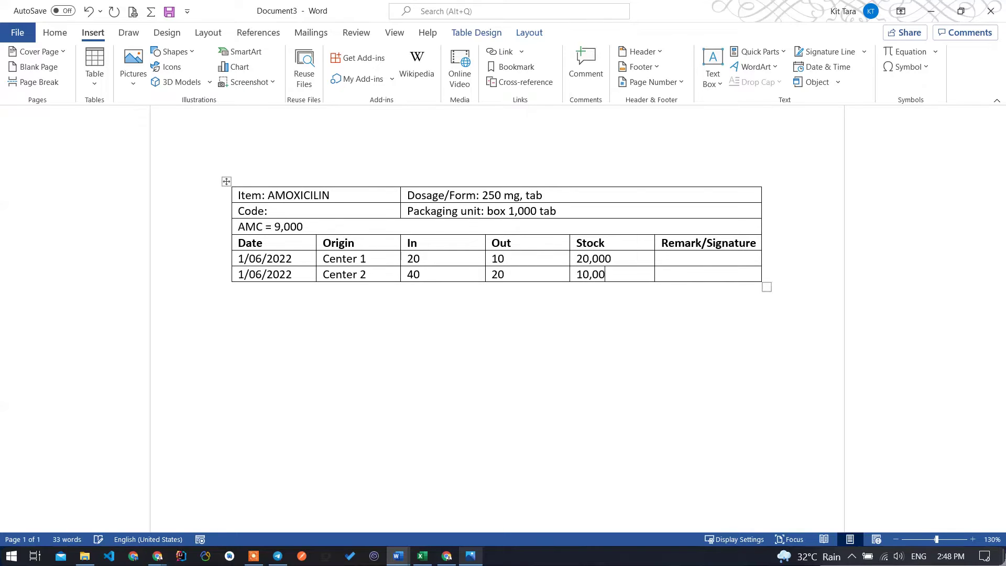
Select the last Remark/Signature cell and bring up the table Layout options.
left_click(750, 272)
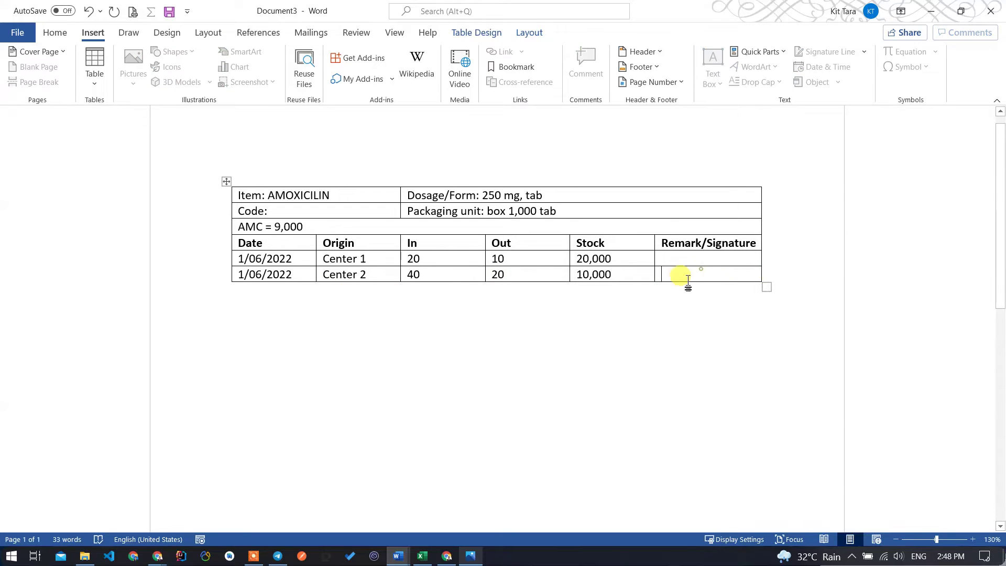
left_click(584, 274)
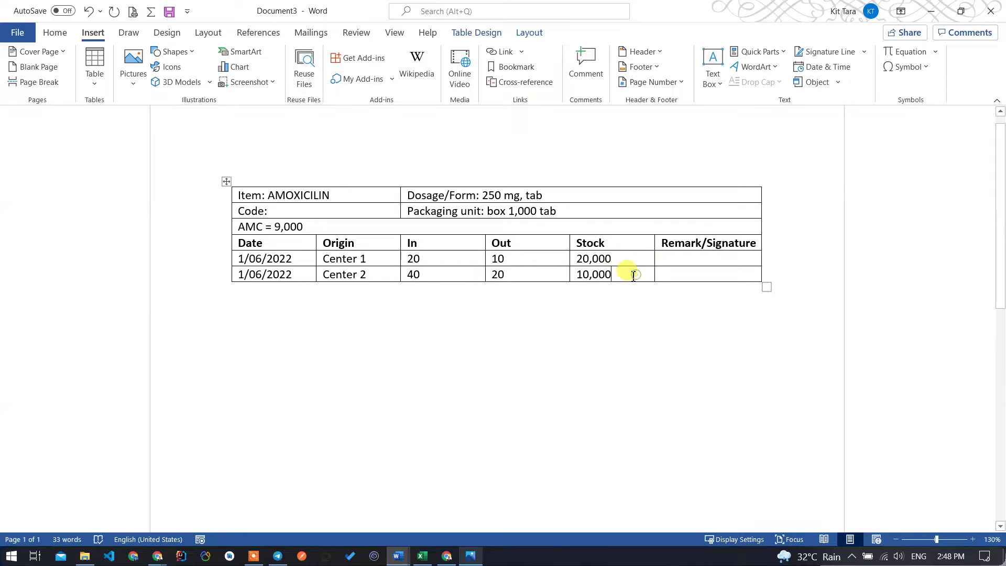
key("Tab")
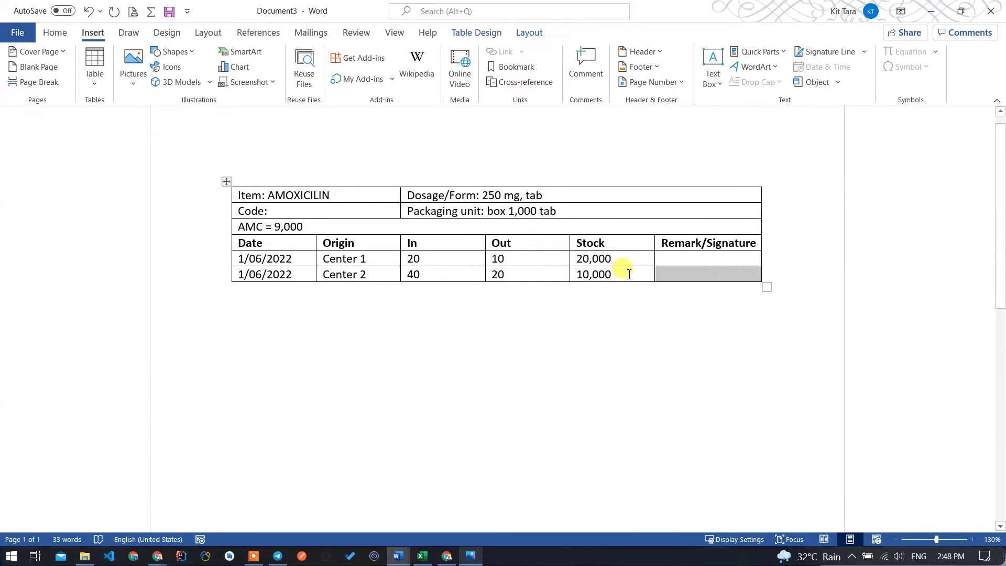
left_click(629, 275)
left_click(538, 34)
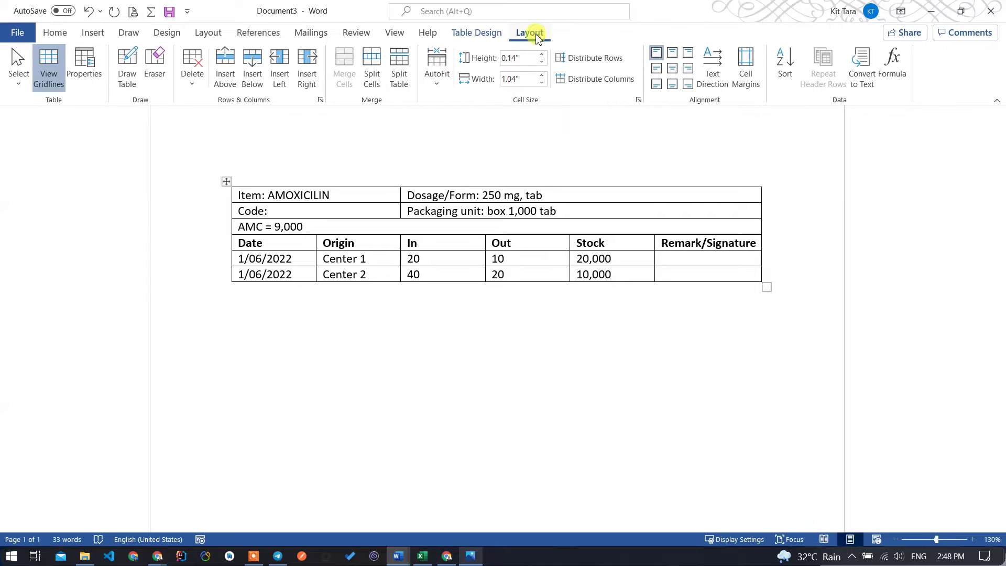
Try adding a bottom row with Insert Below and with Tab, undoing both attempts.
left_click(252, 72)
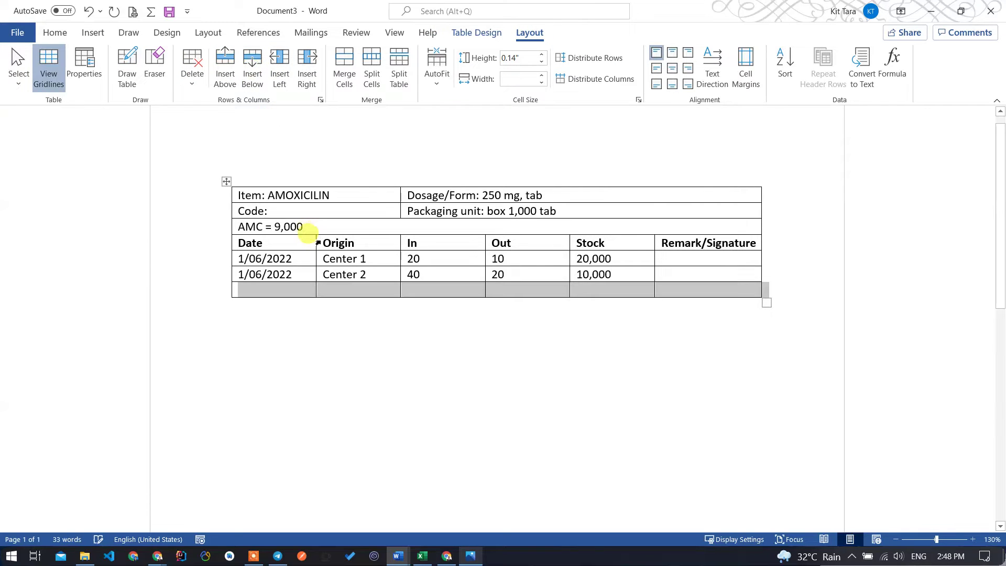
left_click(410, 289)
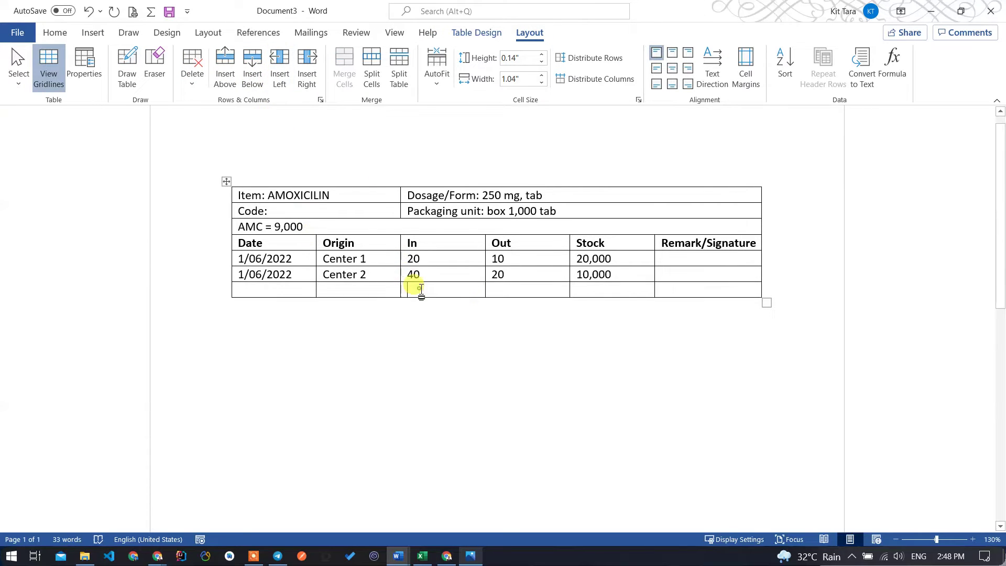
key("ctrl+z")
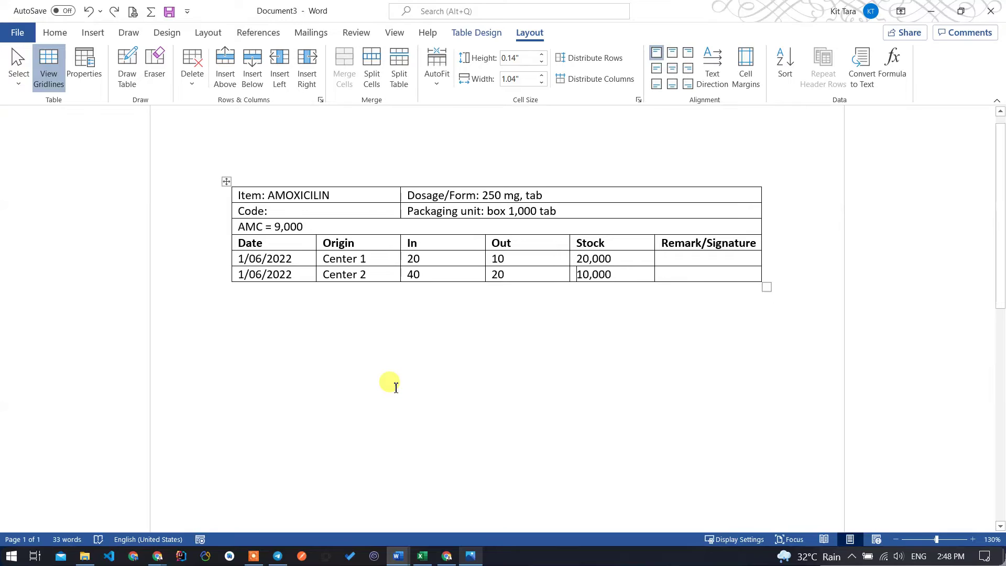
left_click(300, 274)
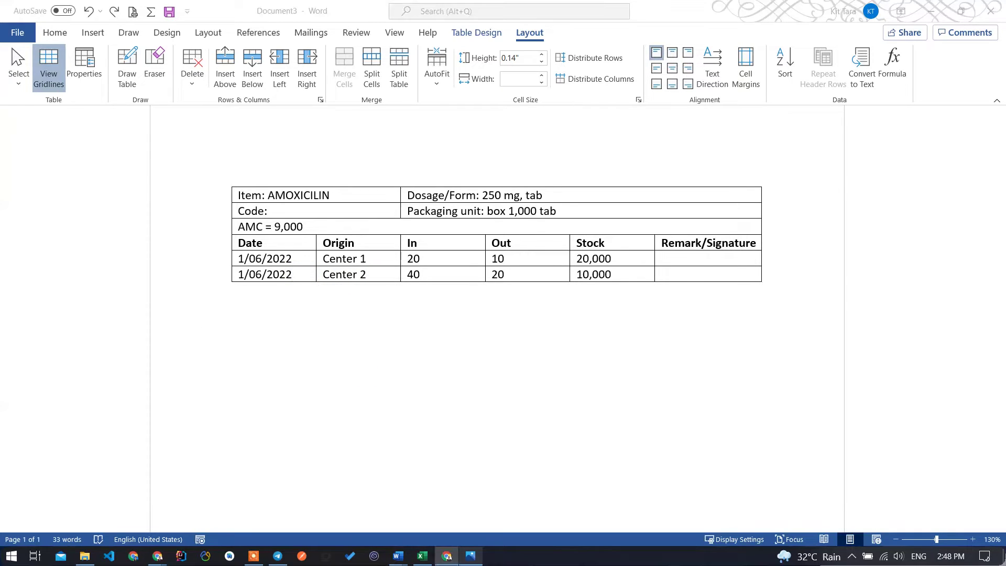
left_click(297, 272)
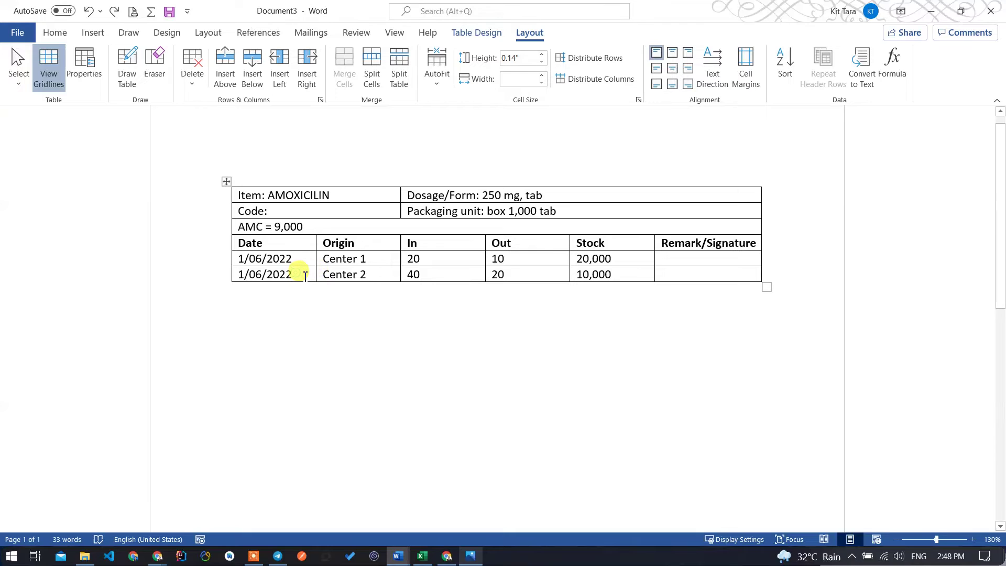
key("Tab")
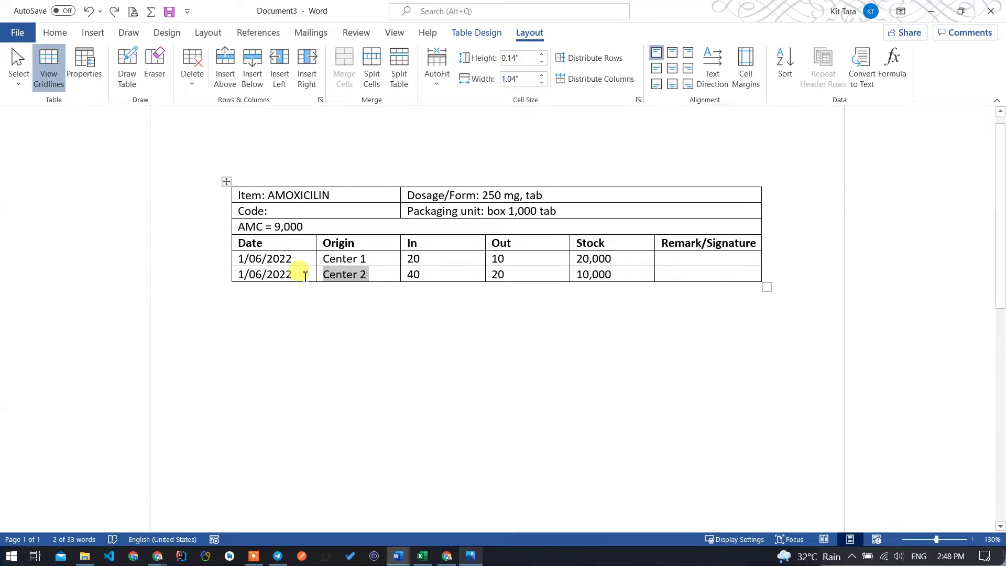
key("Tab")
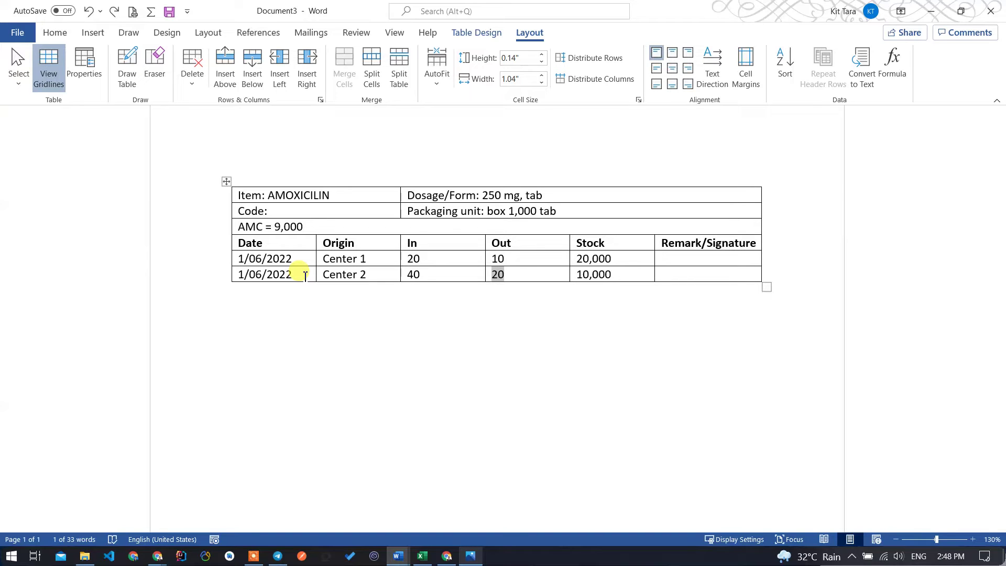
key("Tab")
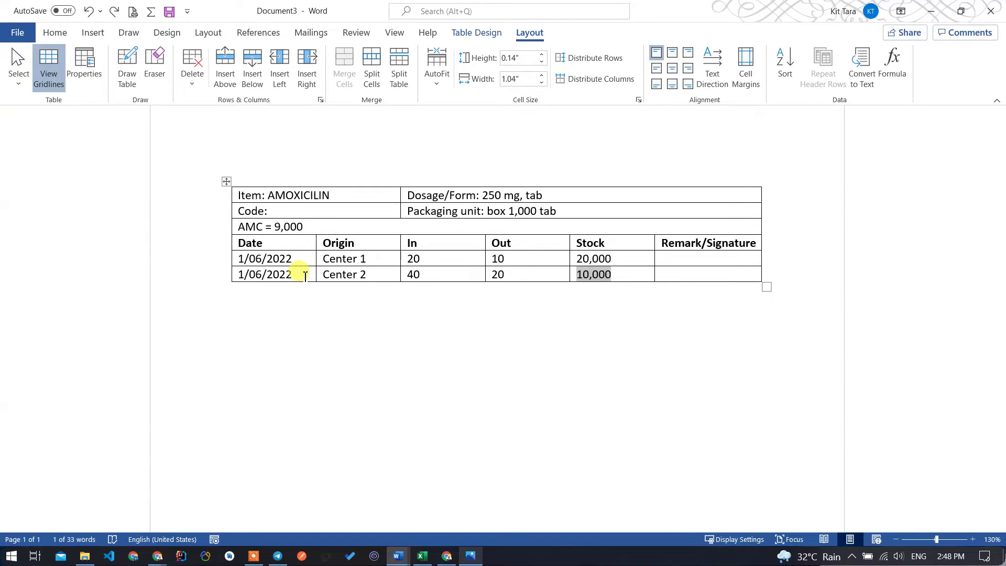
key("Tab")
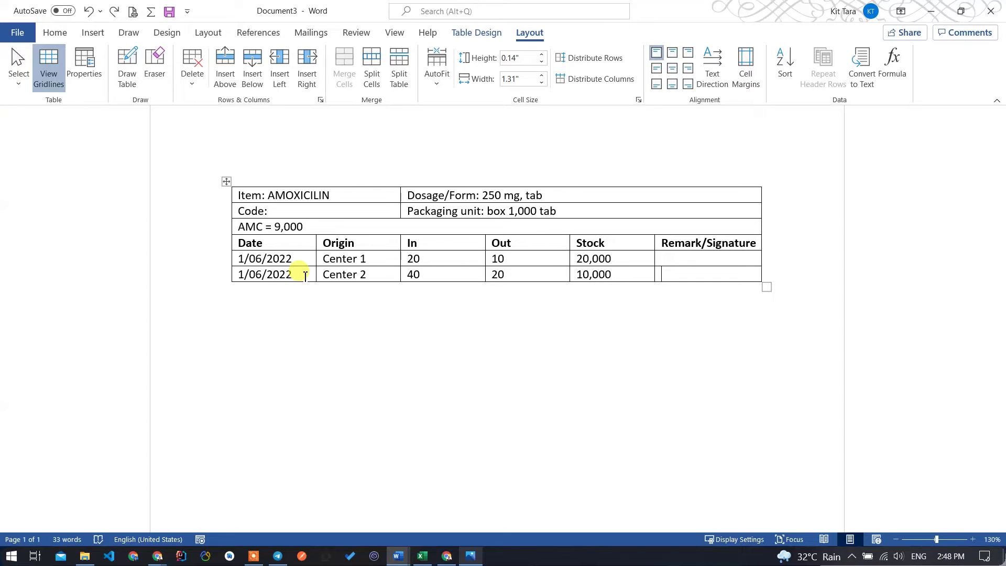
key("Tab")
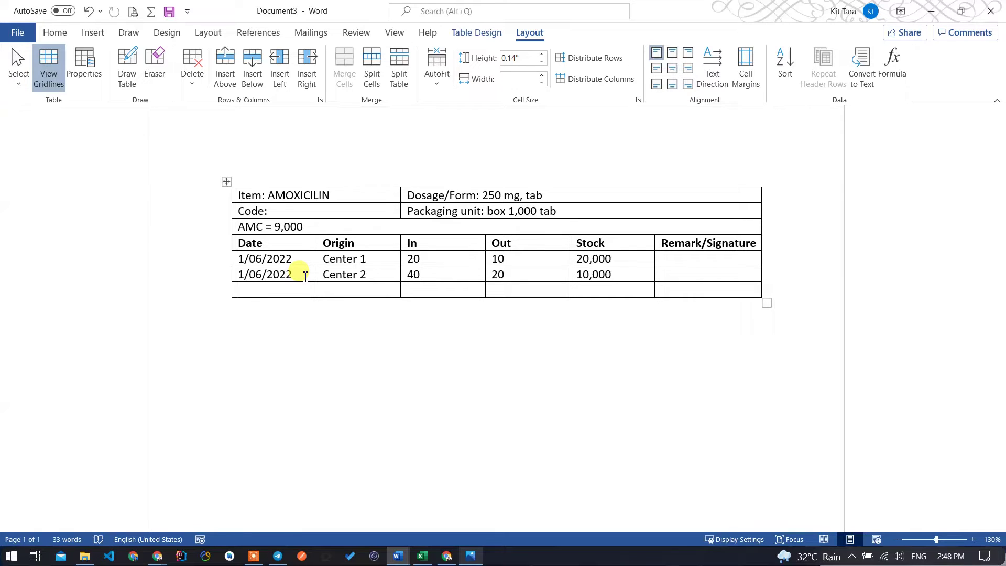
key("ctrl+z")
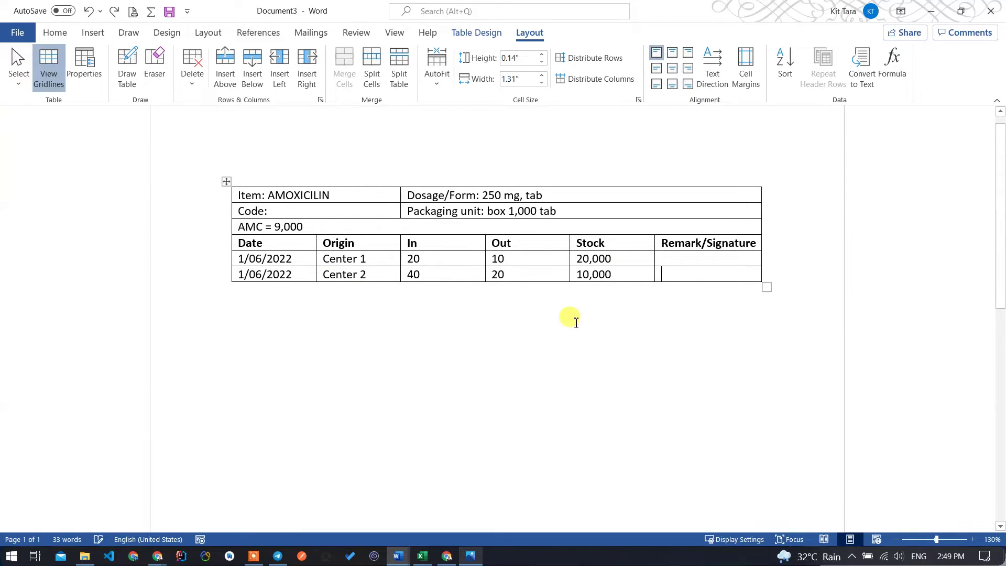
Add an empty row below the Center 2 entry with Enter past the row's end.
left_click(778, 276)
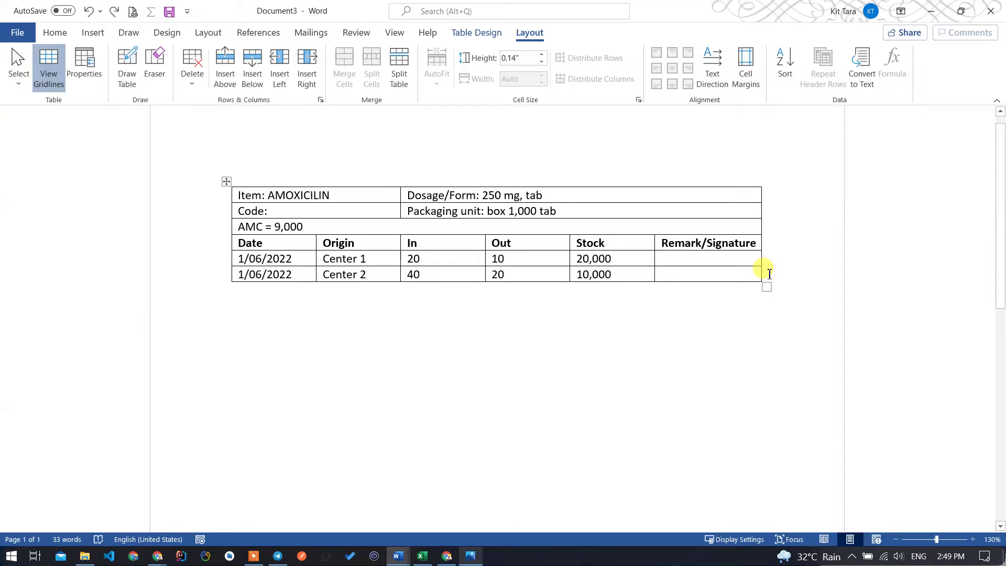
key("Return")
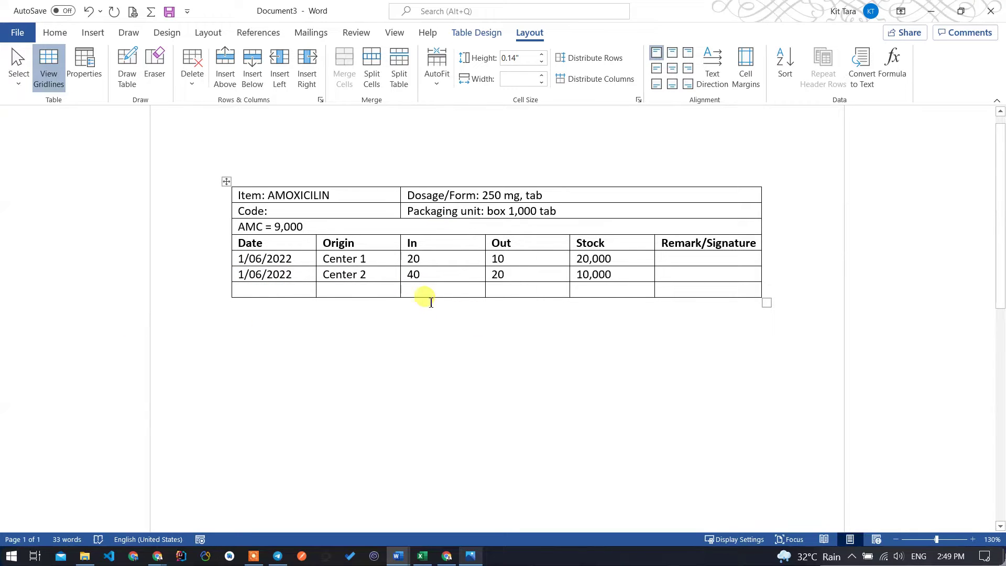
left_click(470, 327)
left_click(449, 292)
left_click(345, 261)
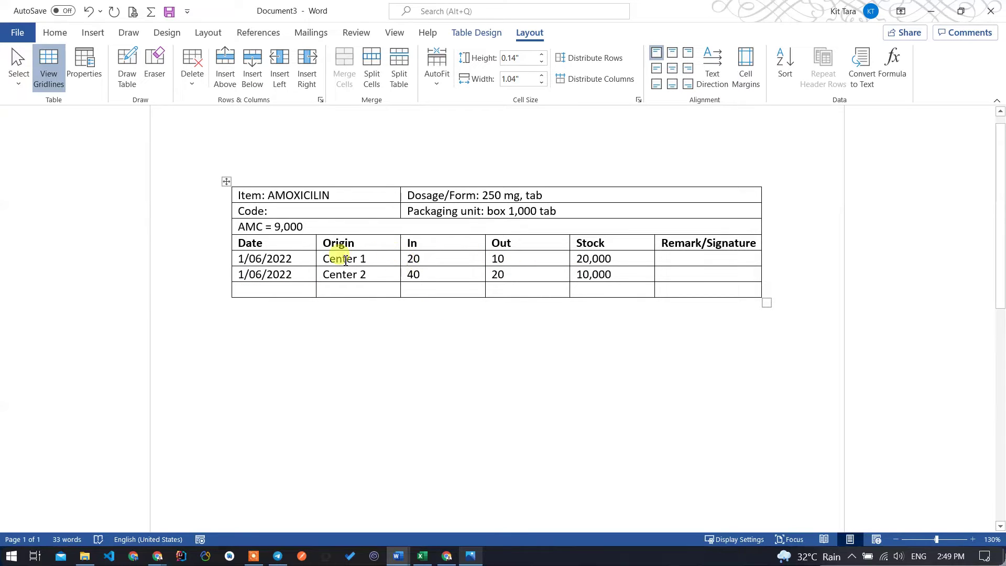
left_click(243, 247)
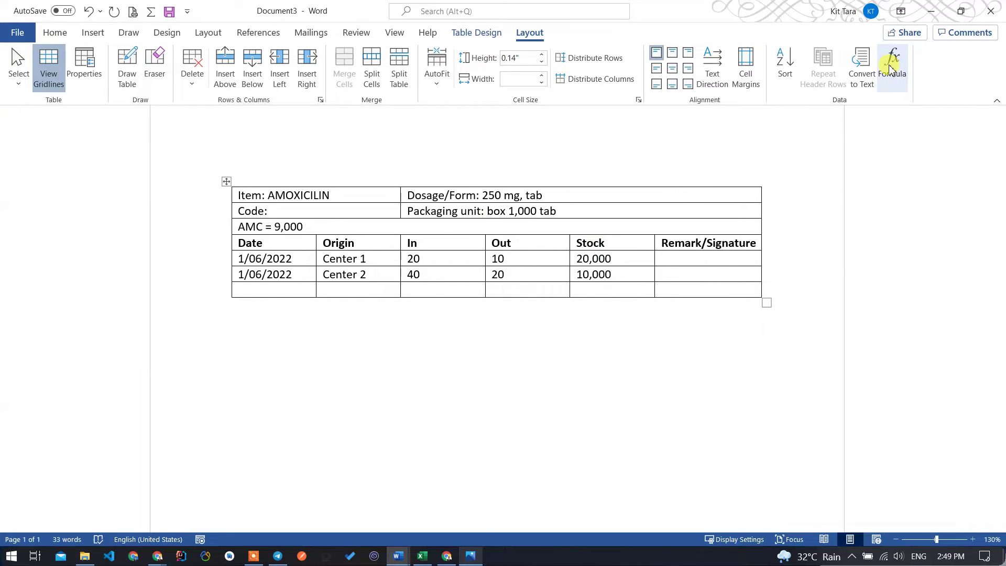
Total the In column with a =SUM(ABOVE) formula, giving 60.
left_click(577, 289)
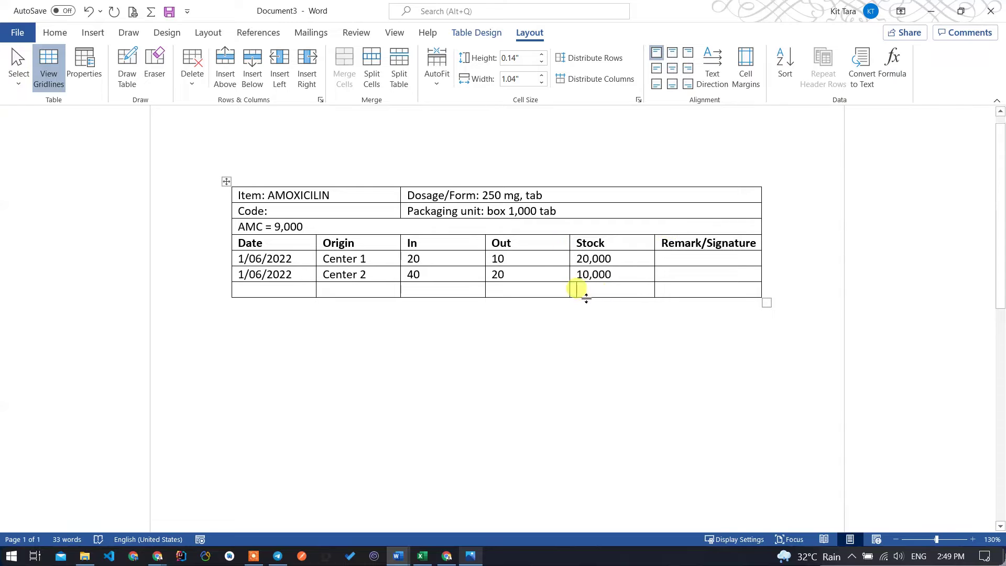
left_click(422, 286)
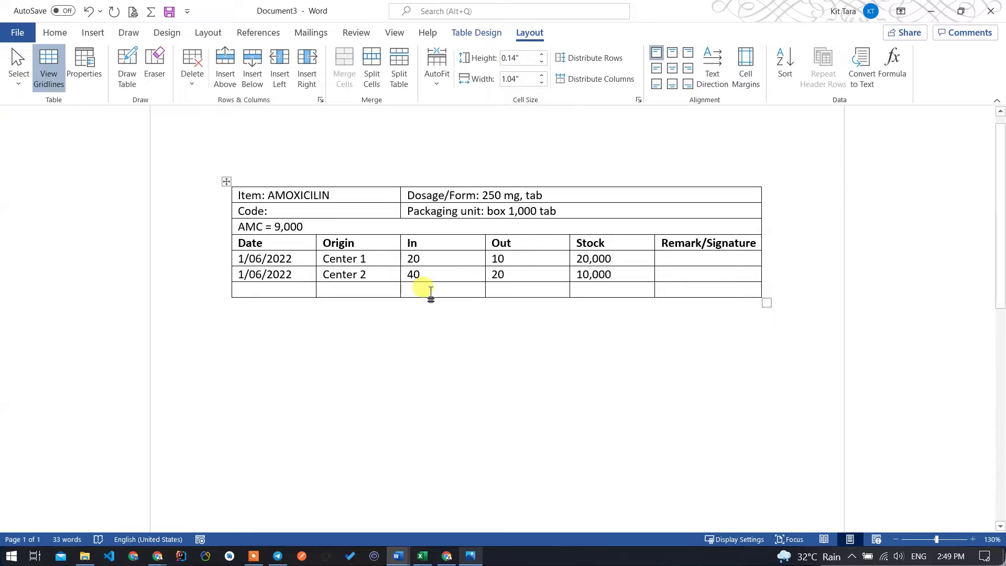
left_click(892, 67)
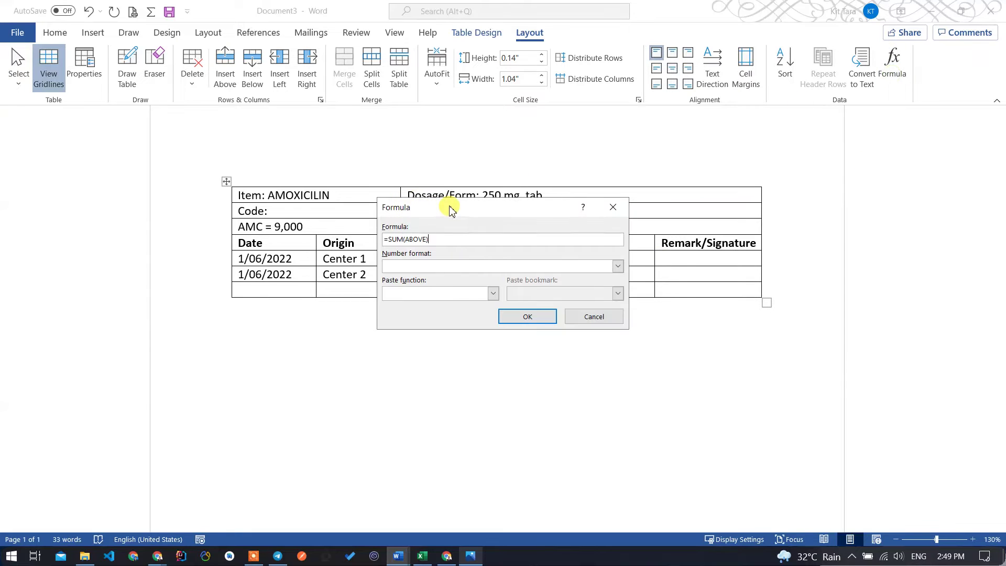
left_click_drag(452, 210, 606, 313)
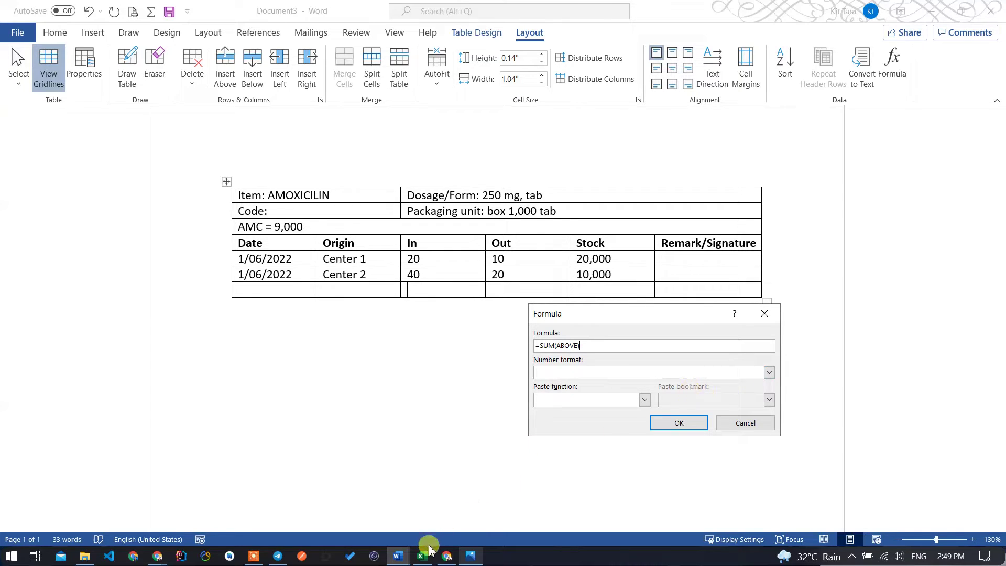
left_click(644, 400)
scroll(580, 439, "down", 1)
scroll(580, 438, "down", 2)
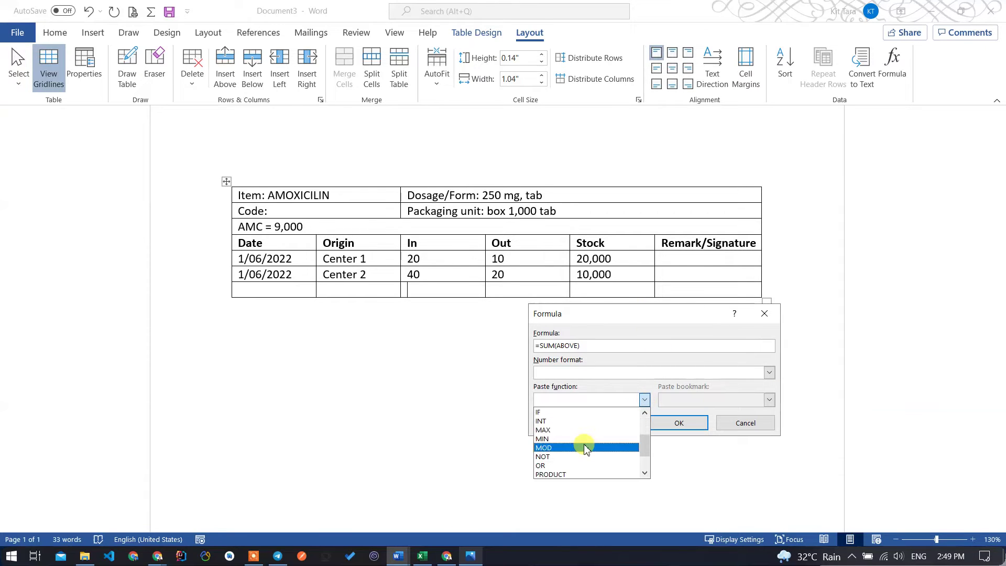
scroll(586, 448, "down", 1)
scroll(587, 451, "up", 2)
scroll(589, 453, "up", 2)
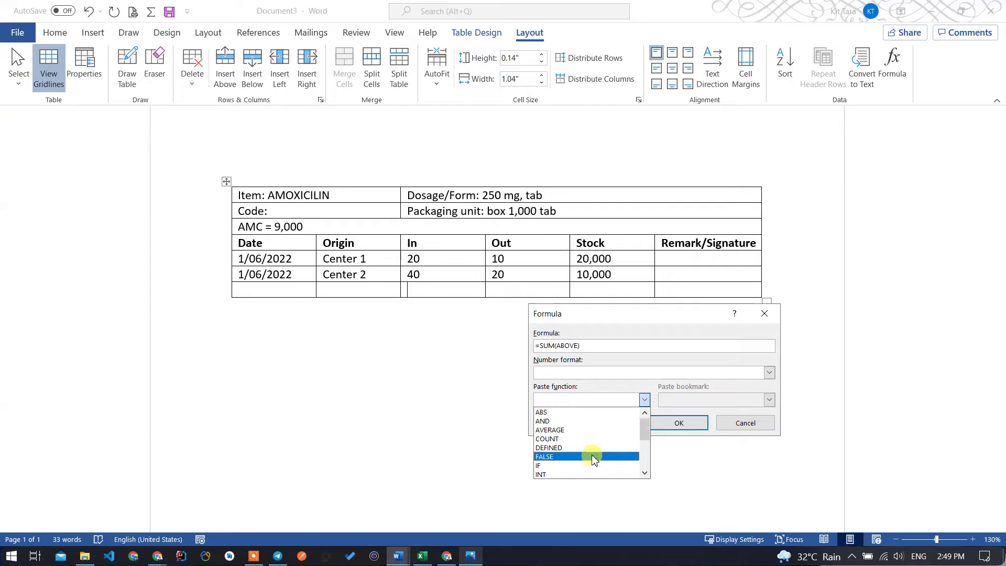
left_click(703, 396)
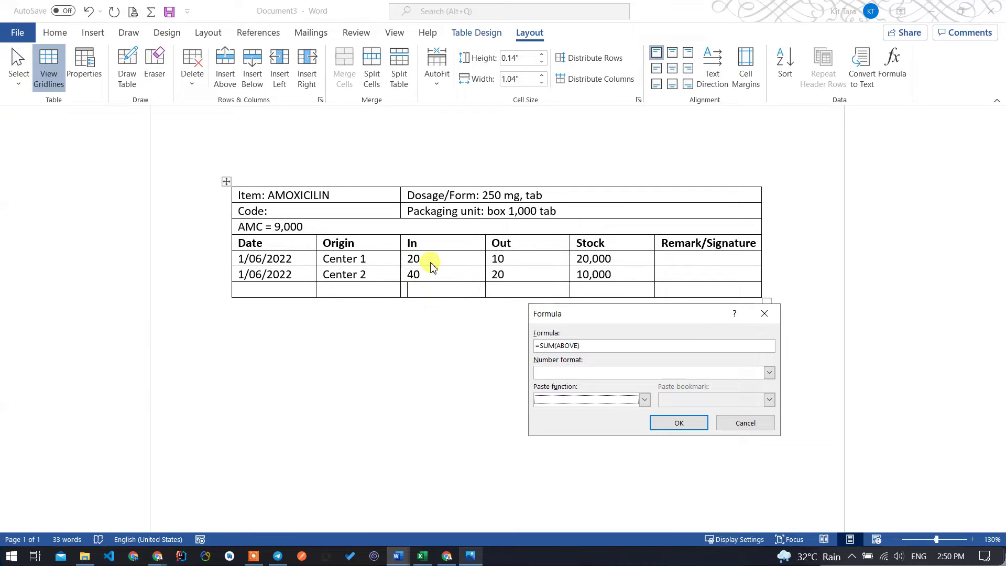
left_click(672, 429)
left_click(414, 290)
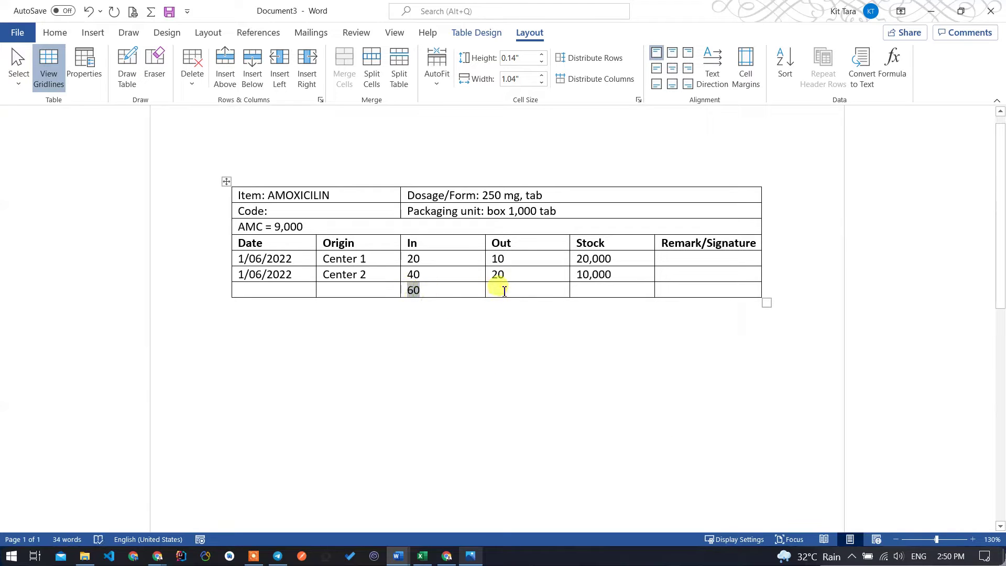
Try a MAX(ABOVE) formula in the Out total cell.
left_click(892, 65)
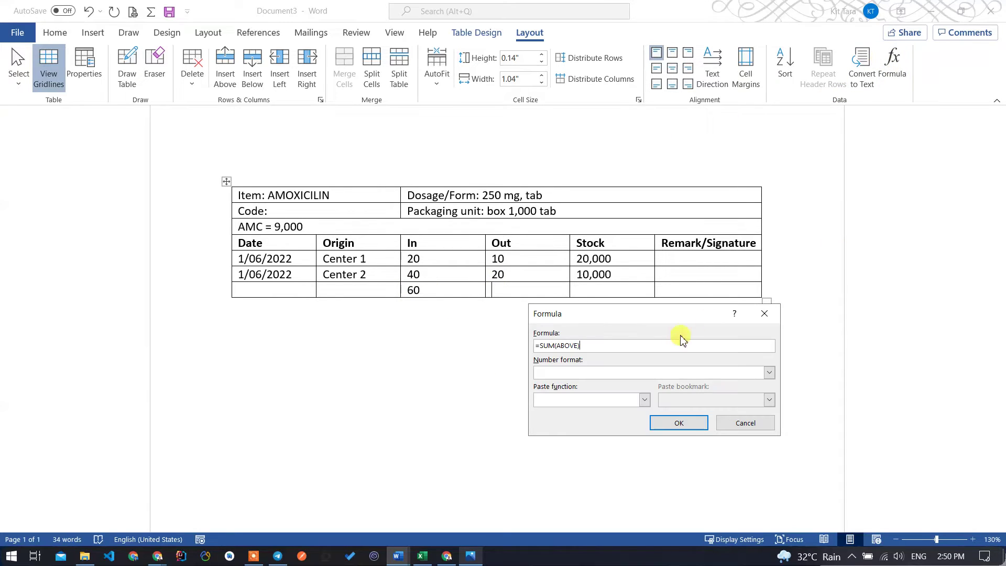
left_click(645, 400)
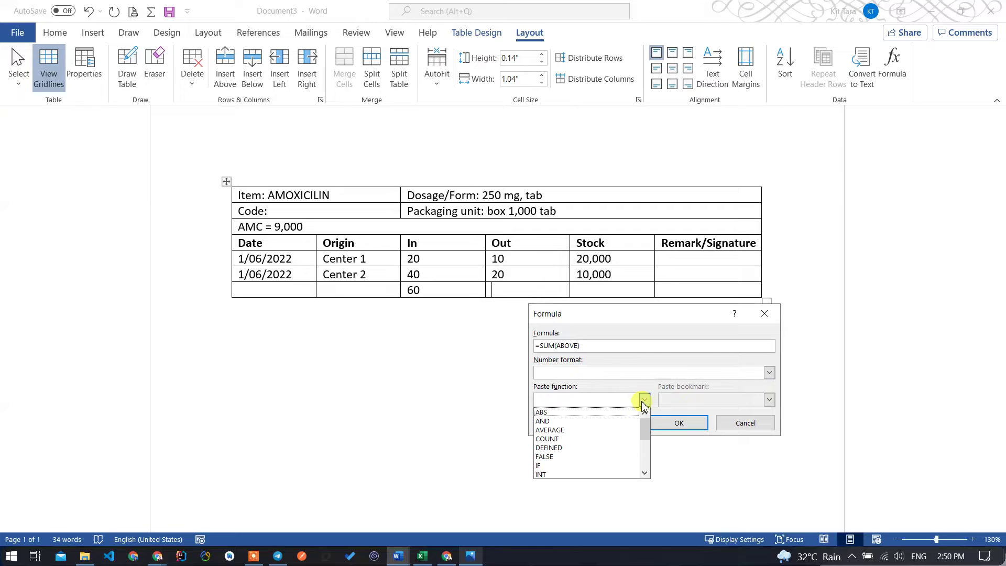
scroll(589, 439, "down", 2)
scroll(589, 440, "down", 2)
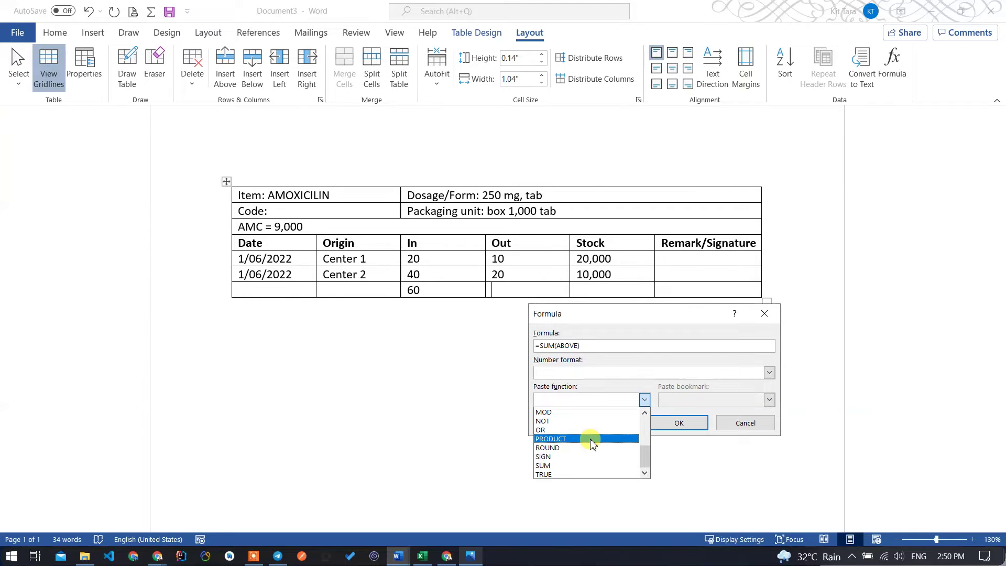
scroll(579, 424, "up", 1)
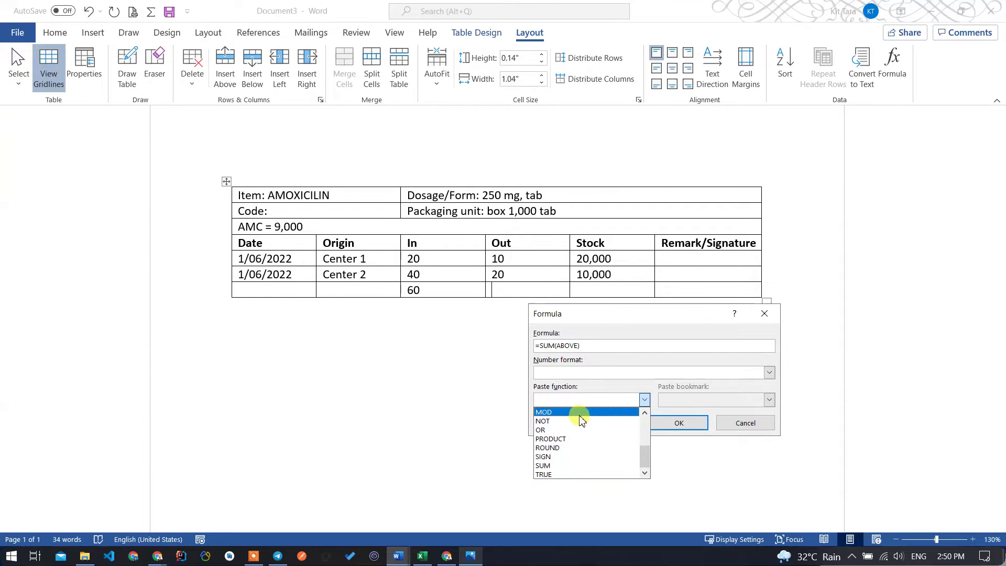
scroll(581, 422, "up", 2)
scroll(582, 422, "up", 2)
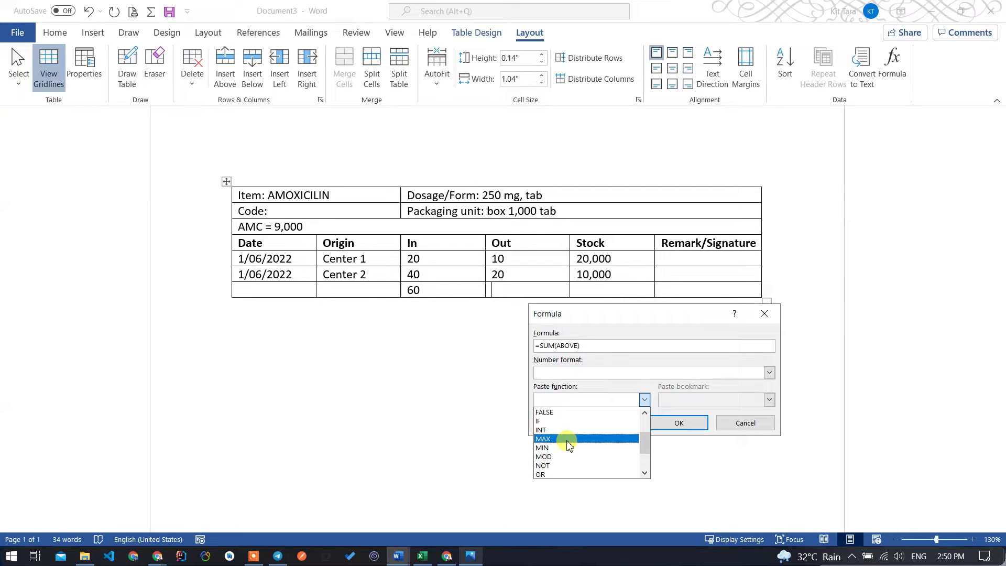
left_click(568, 440)
left_click(607, 348)
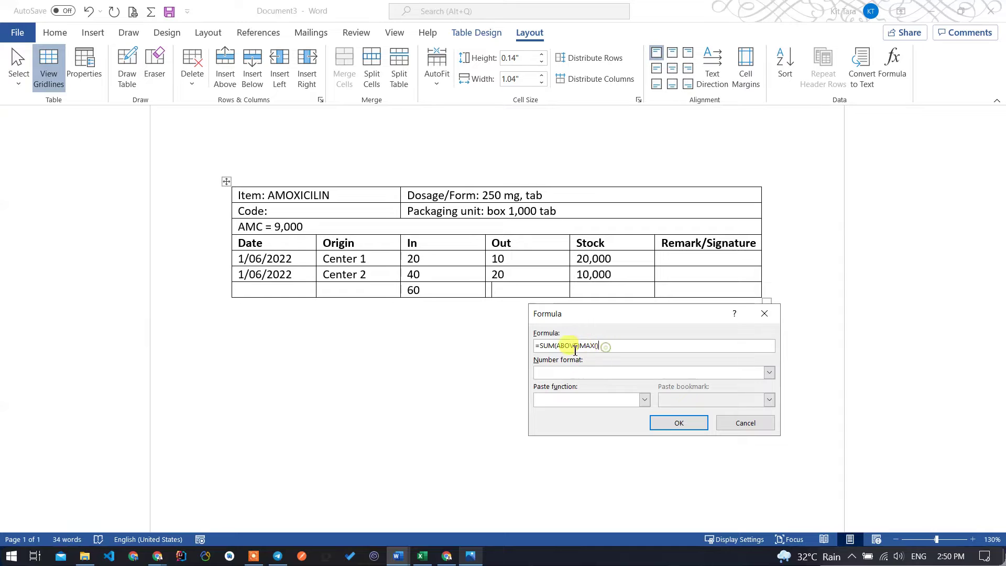
left_click_drag(581, 346, 535, 346)
key("BackSpace")
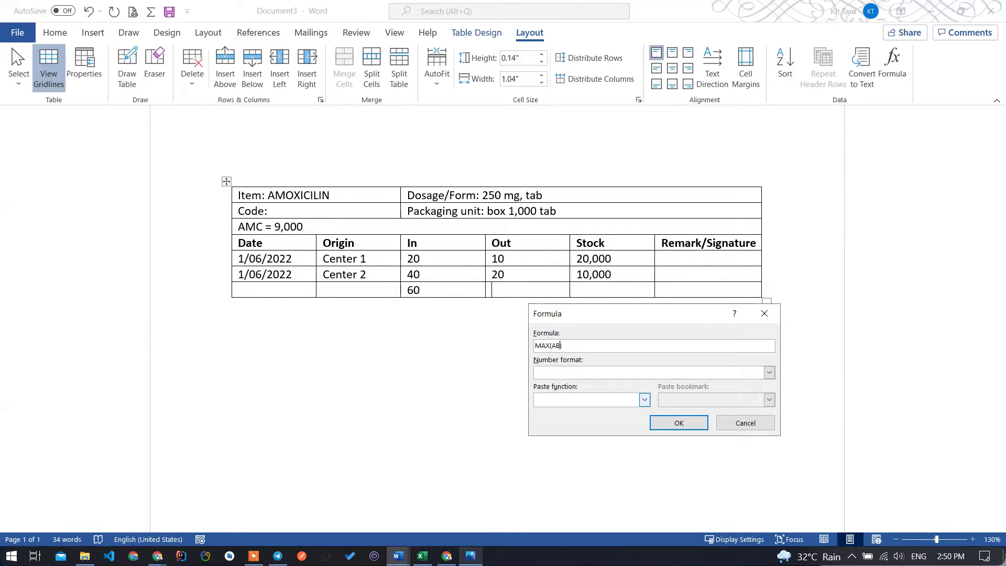
left_click(681, 422)
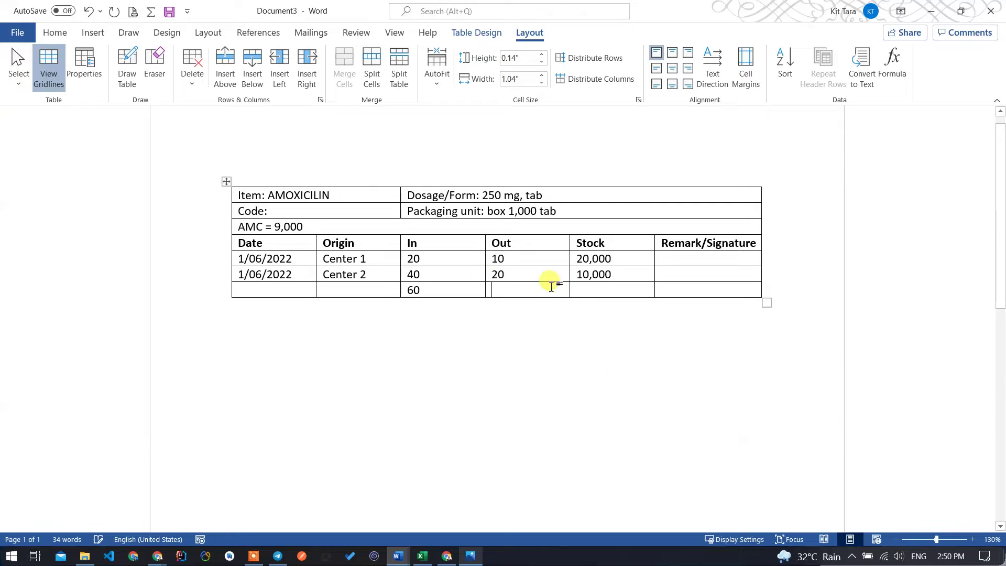
Change the Out total formula to =AVERAGE(ABOVE), showing 15.
left_click(892, 66)
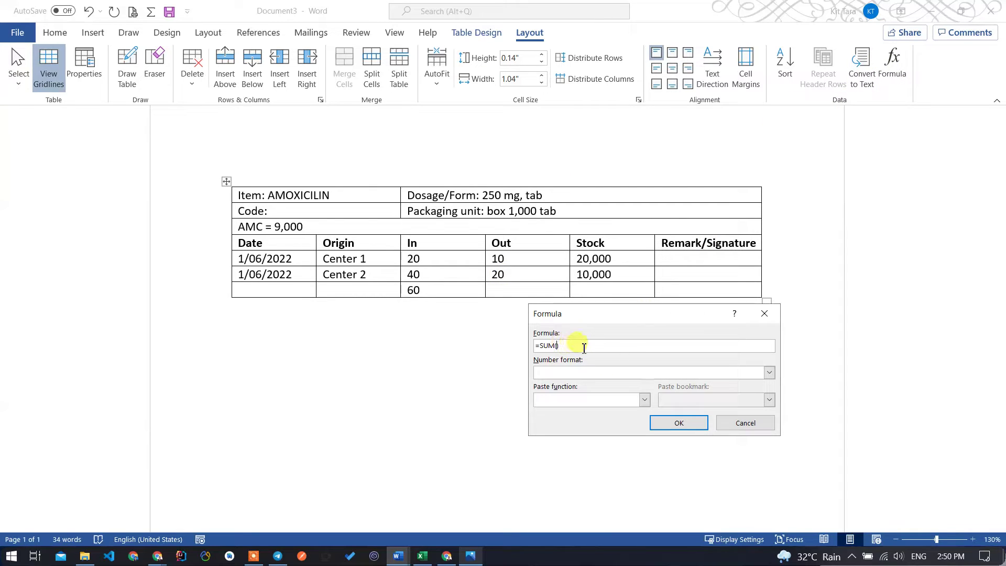
left_click_drag(573, 347, 517, 352)
type("=")
key("Return")
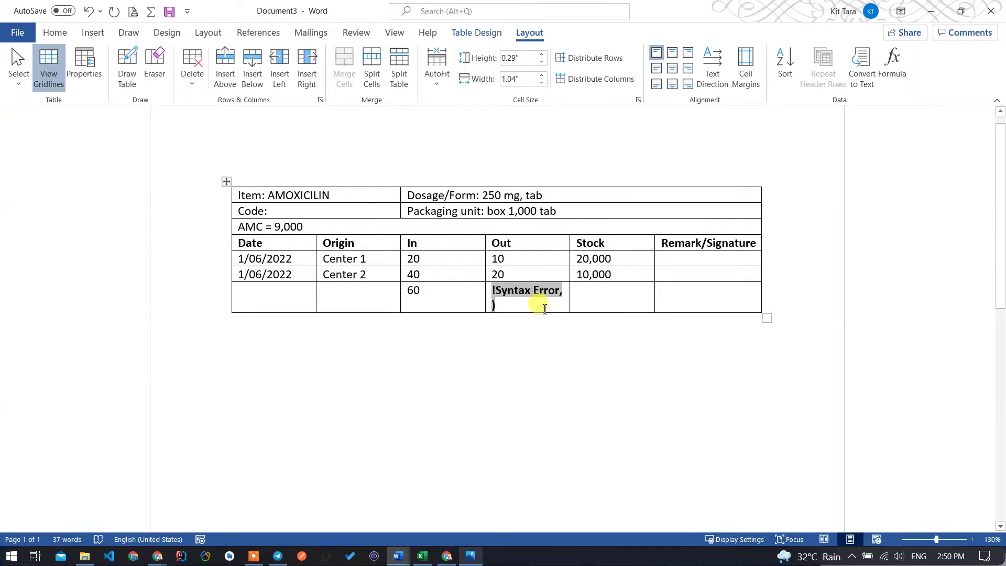
key("ctrl+z")
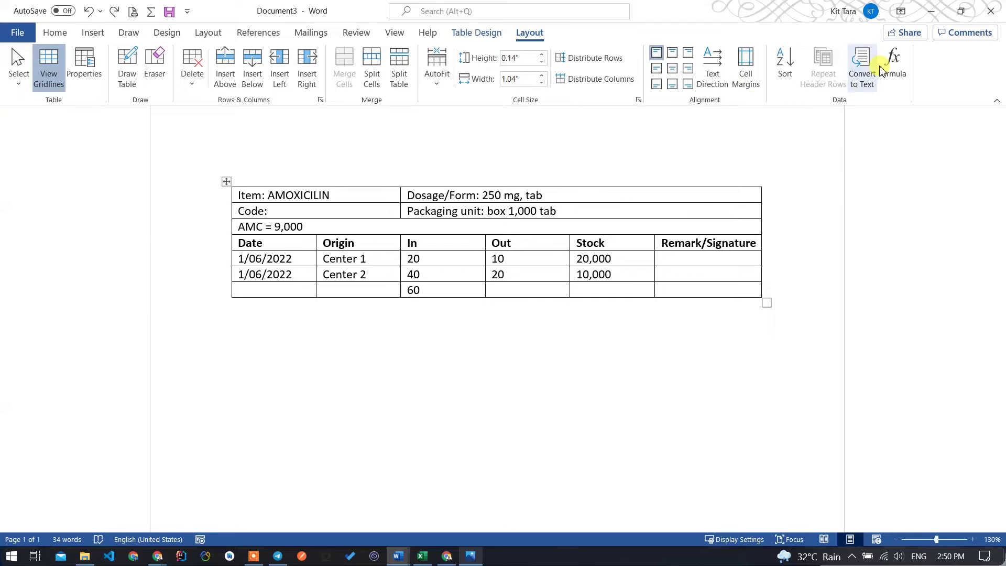
left_click(891, 63)
left_click_drag(629, 315, 729, 311)
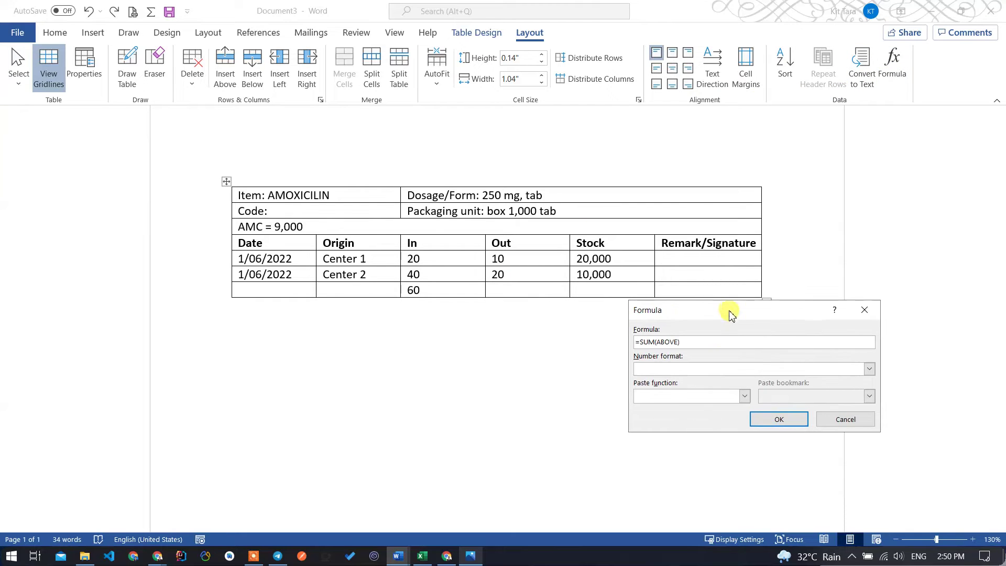
double_click(648, 342)
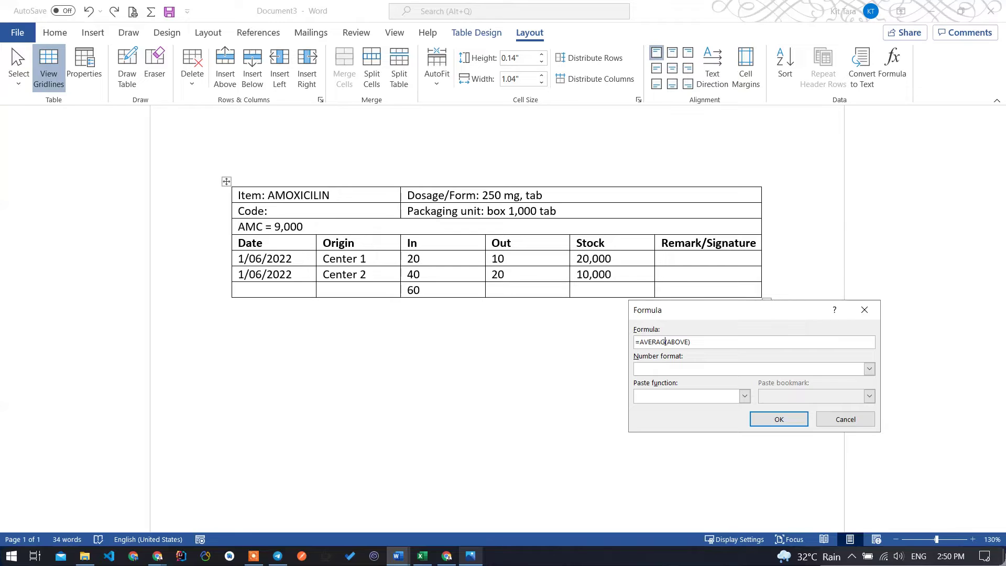
left_click(781, 418)
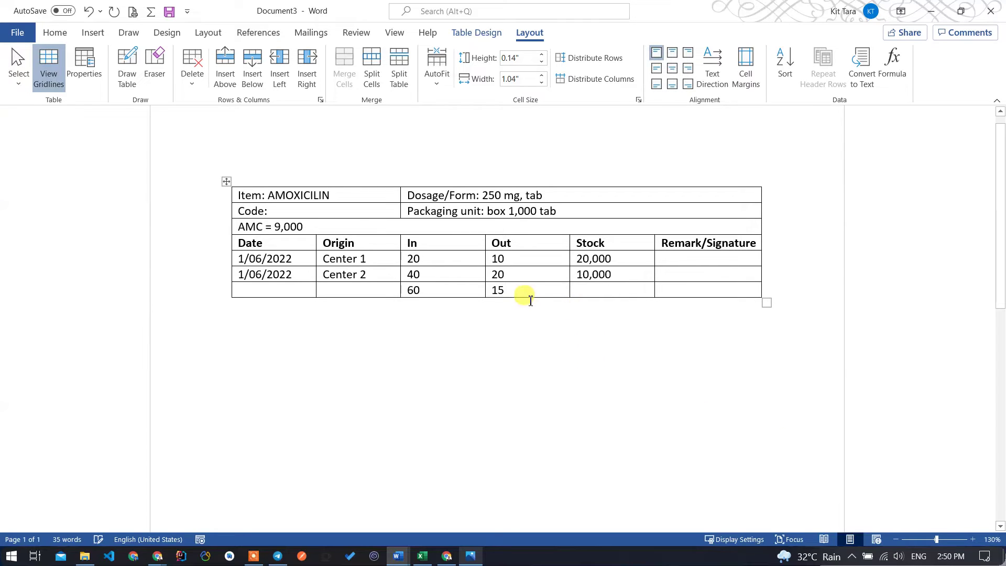
double_click(498, 289)
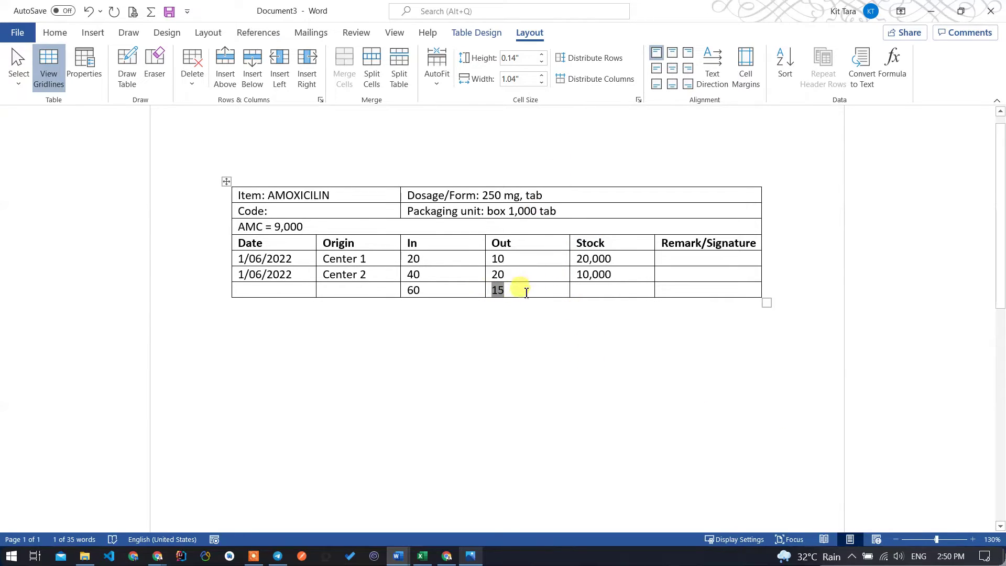
left_click(505, 295)
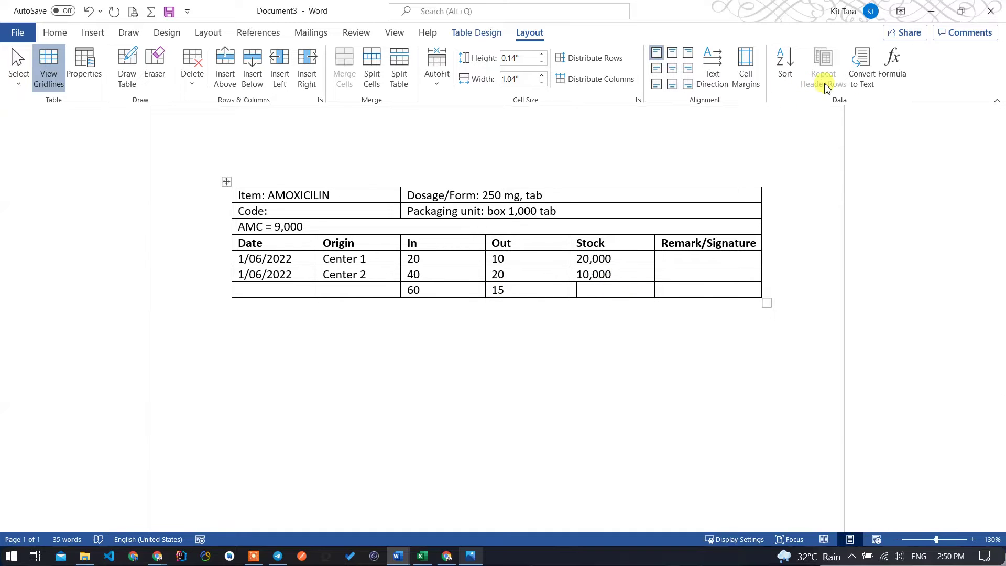
Open the Formula dialog for the Stock total cell and browse the Paste function list.
left_click(896, 52)
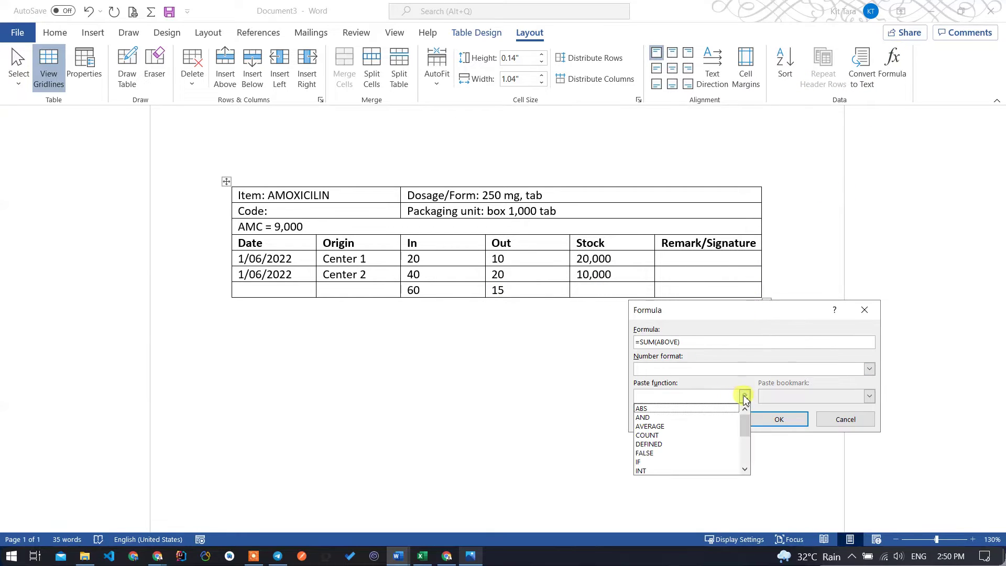
left_click(744, 397)
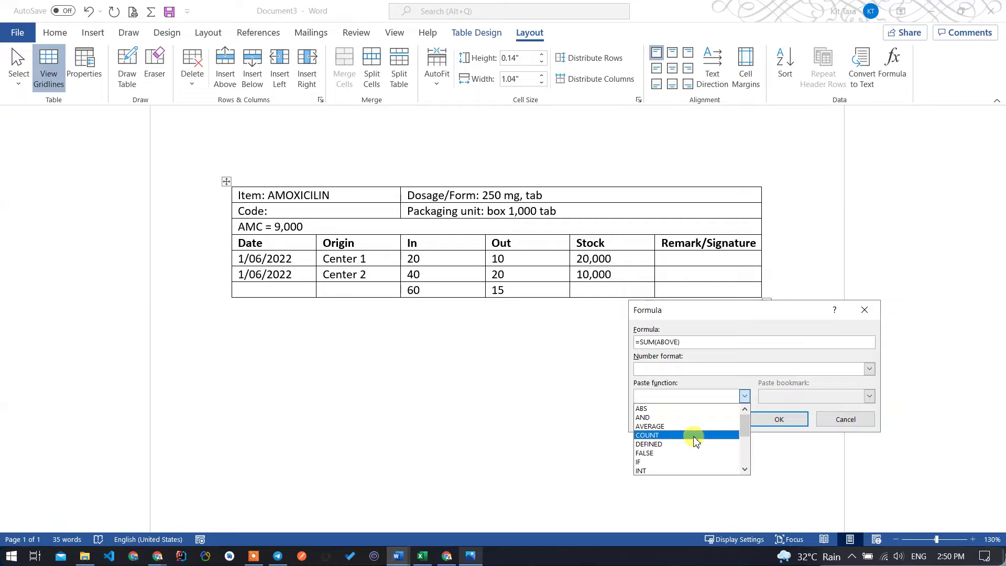
scroll(694, 442, "down", 1)
scroll(692, 443, "down", 1)
scroll(689, 444, "down", 1)
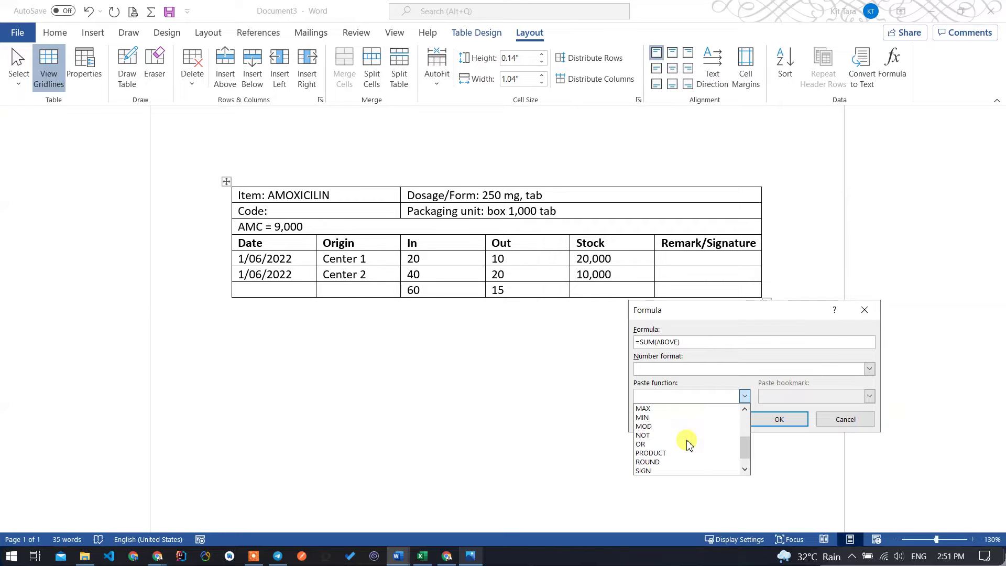
scroll(689, 444, "down", 1)
scroll(691, 446, "down", 1)
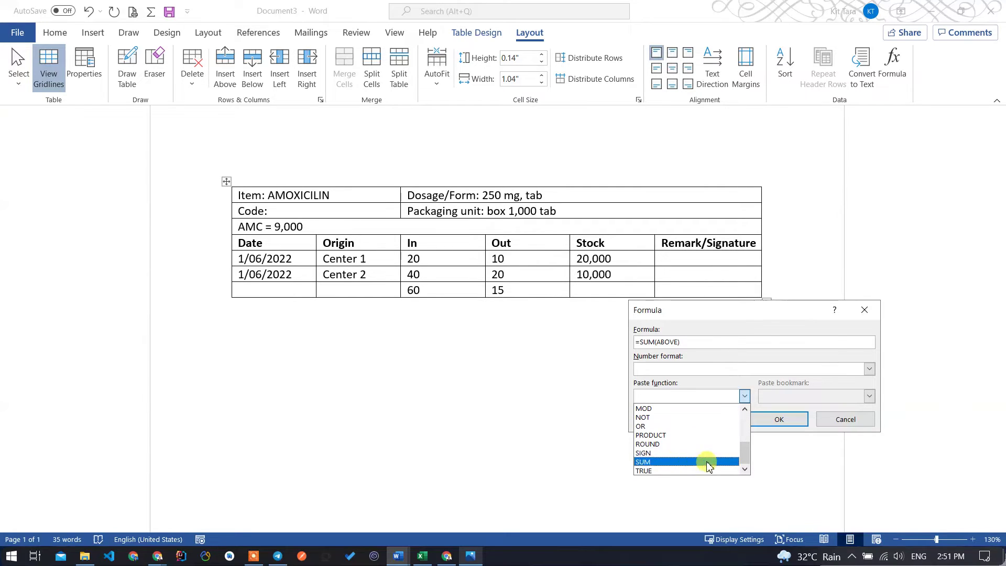
scroll(743, 459, "up", 2)
scroll(743, 458, "up", 1)
scroll(743, 456, "up", 2)
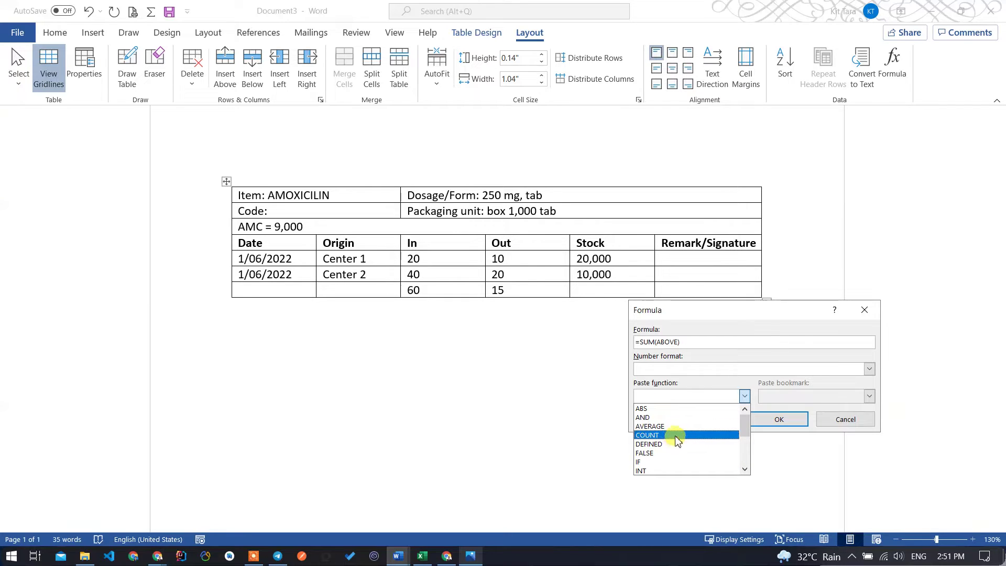
scroll(683, 431, "down", 2)
scroll(681, 435, "down", 2)
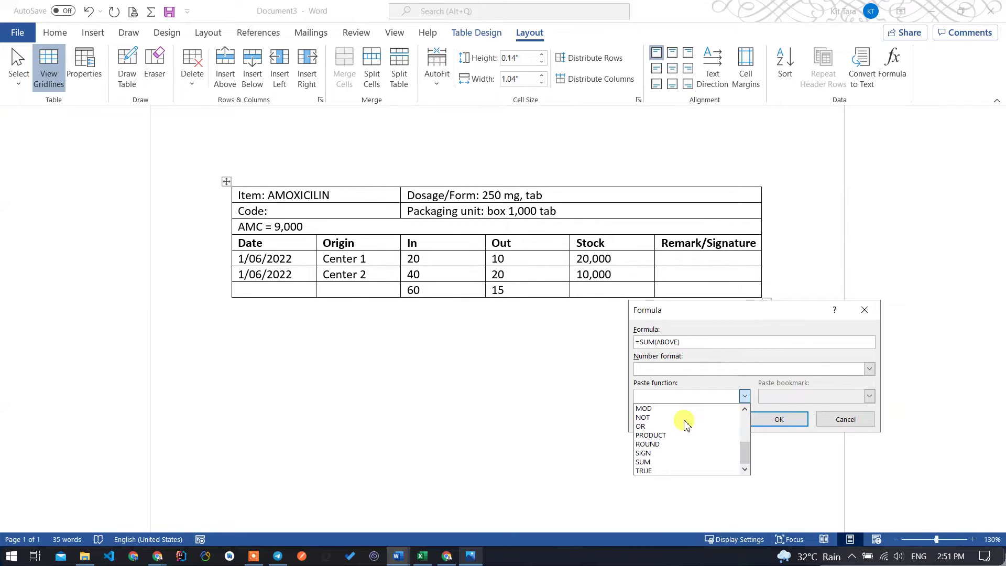
Keep =SUM(ABOVE) as the formula and apply it, giving 30,000 in the Stock total.
left_click(667, 463)
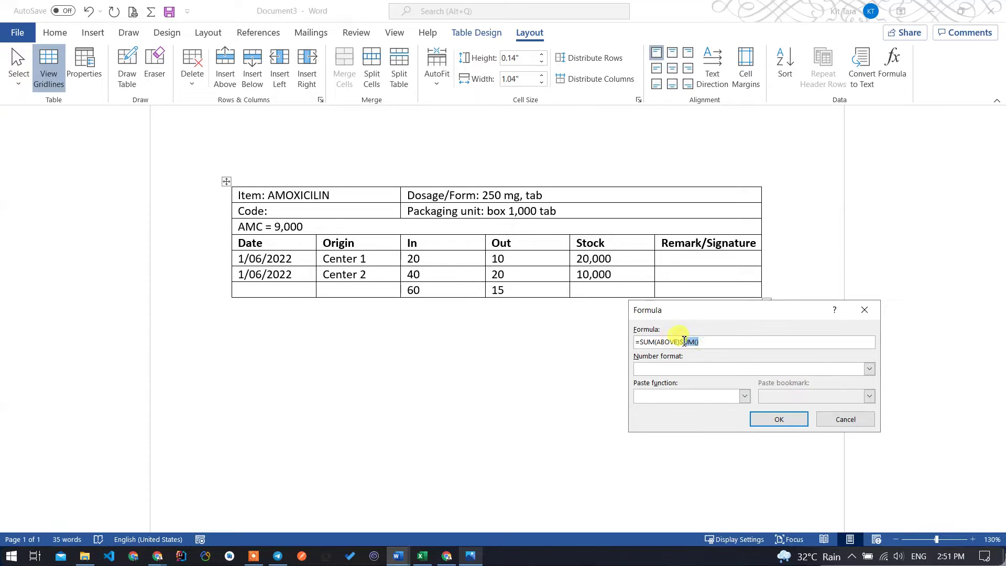
key("BackSpace")
left_click(783, 419)
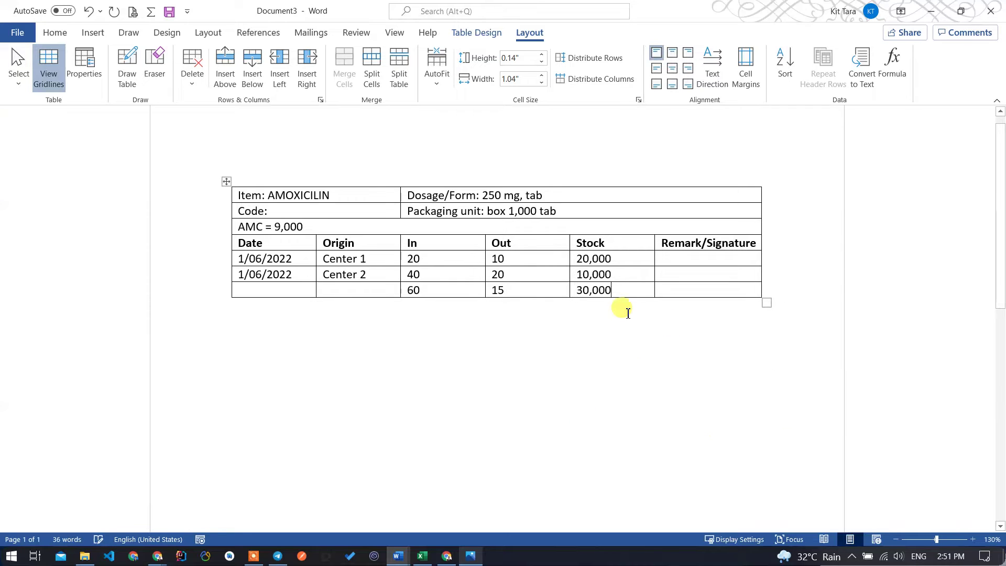
left_click_drag(619, 291, 576, 291)
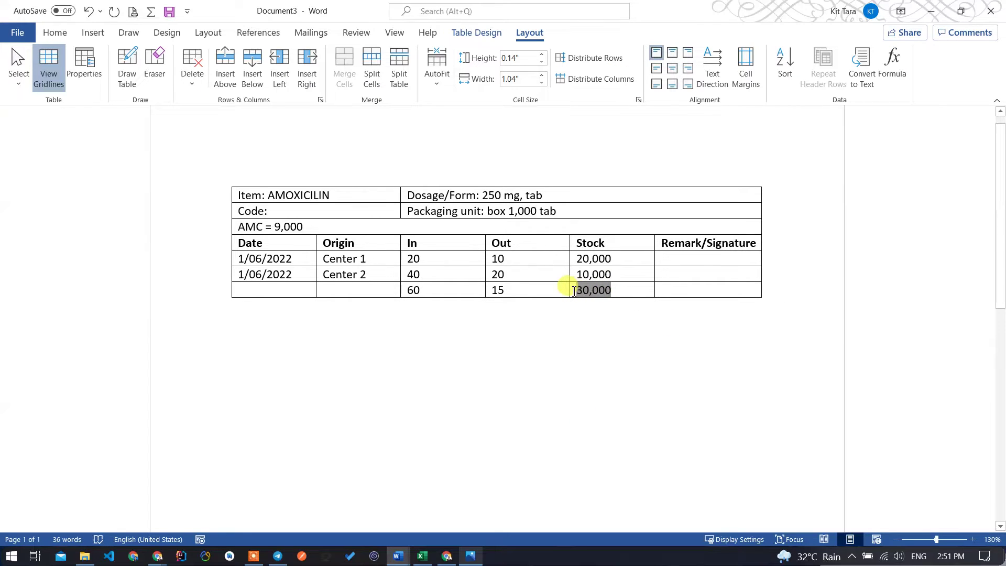
Select the whole stock card table, then its first column, deselecting each time.
left_click(601, 341)
left_click(409, 253)
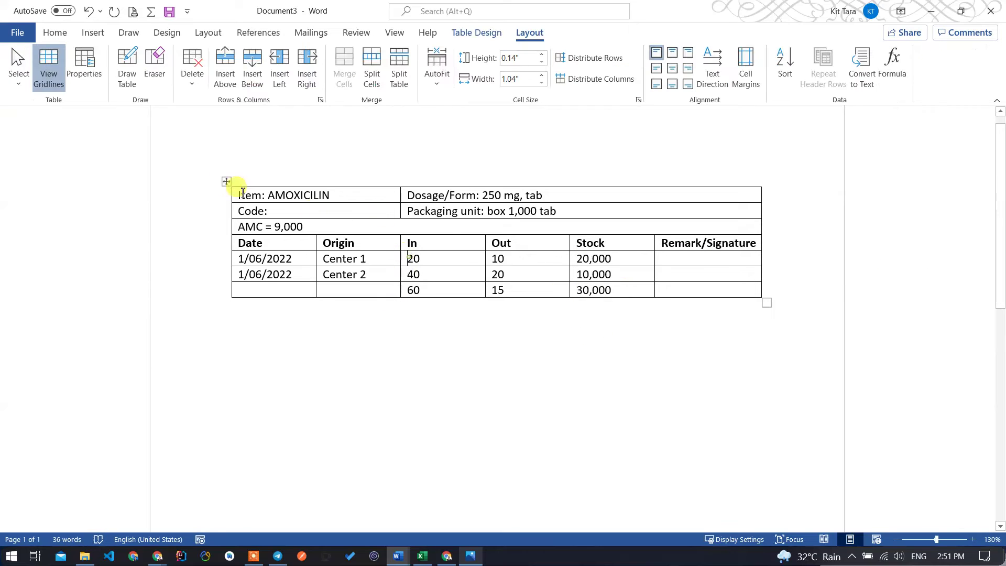
left_click(227, 181)
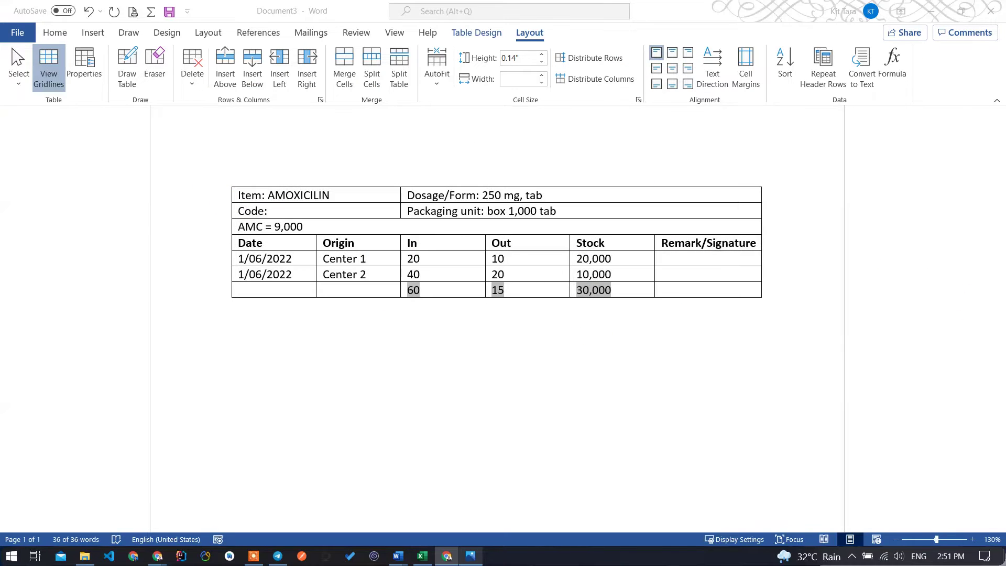
left_click(476, 327)
left_click(261, 317)
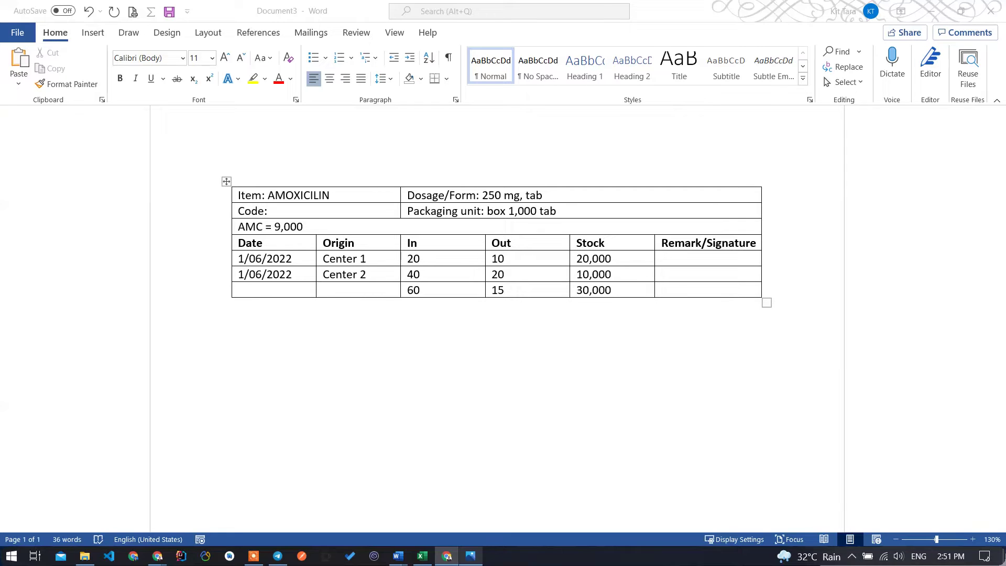
key("alt+Tab")
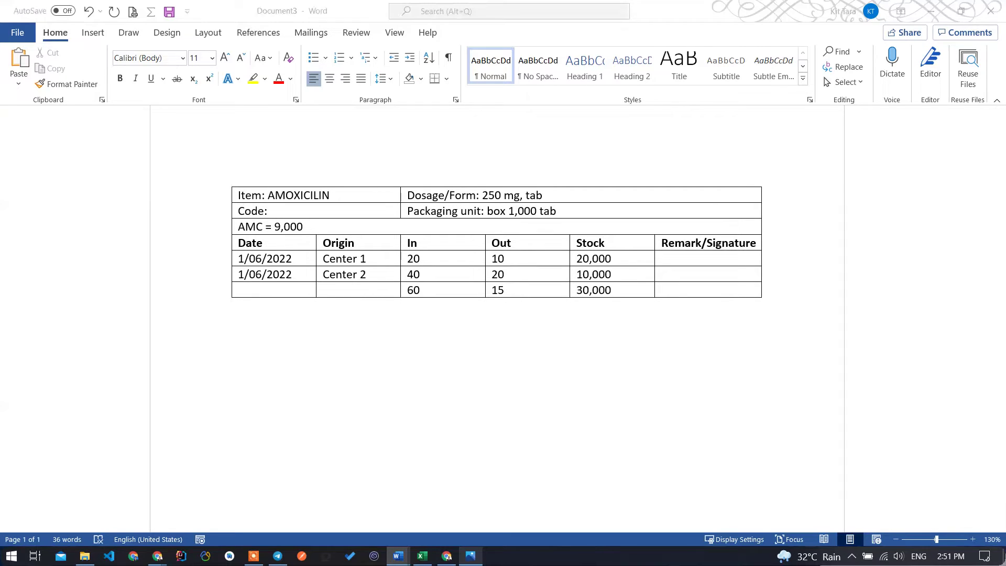
left_click(267, 319)
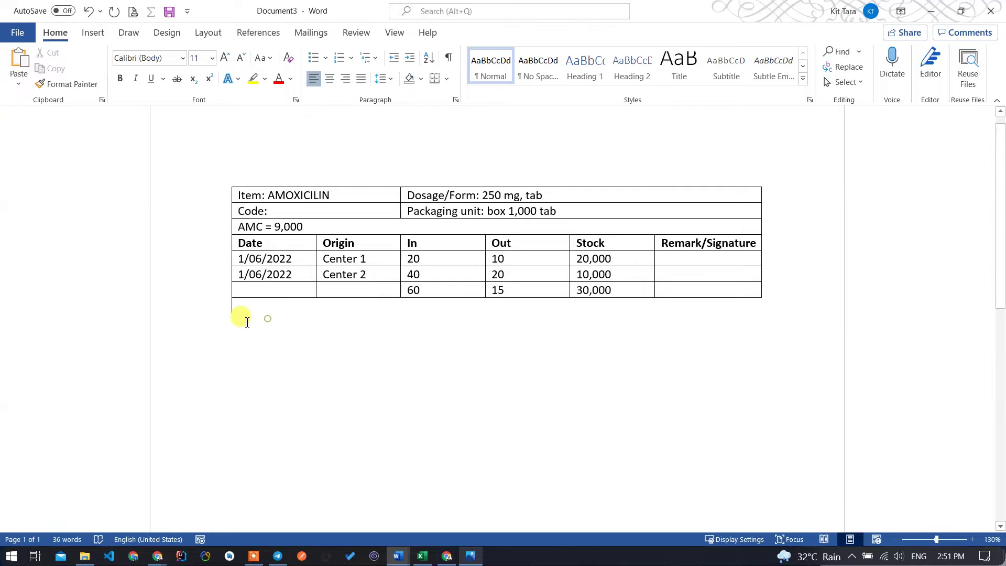
mouse_move(227, 182)
left_click(236, 178)
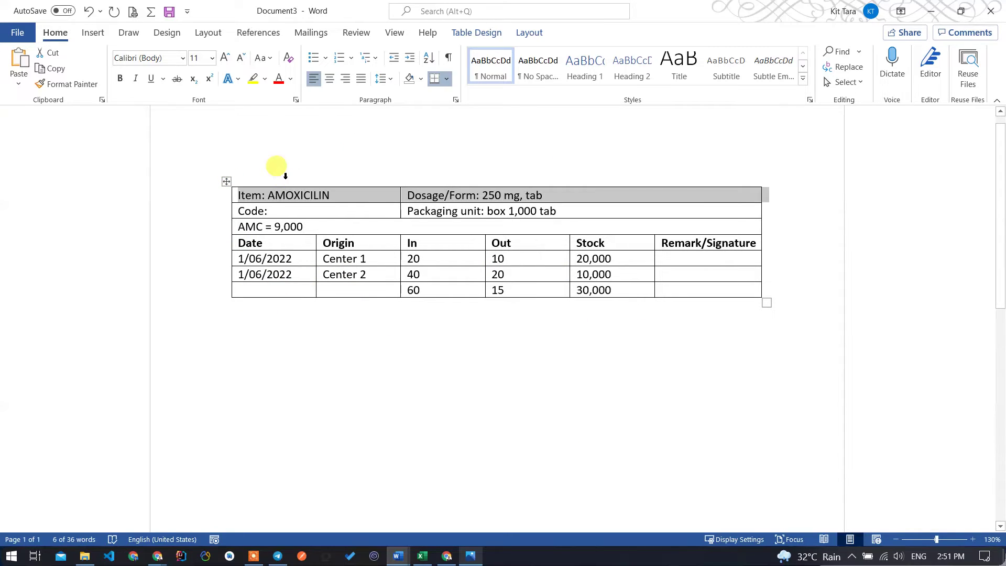
left_click(157, 559)
left_click(72, 502)
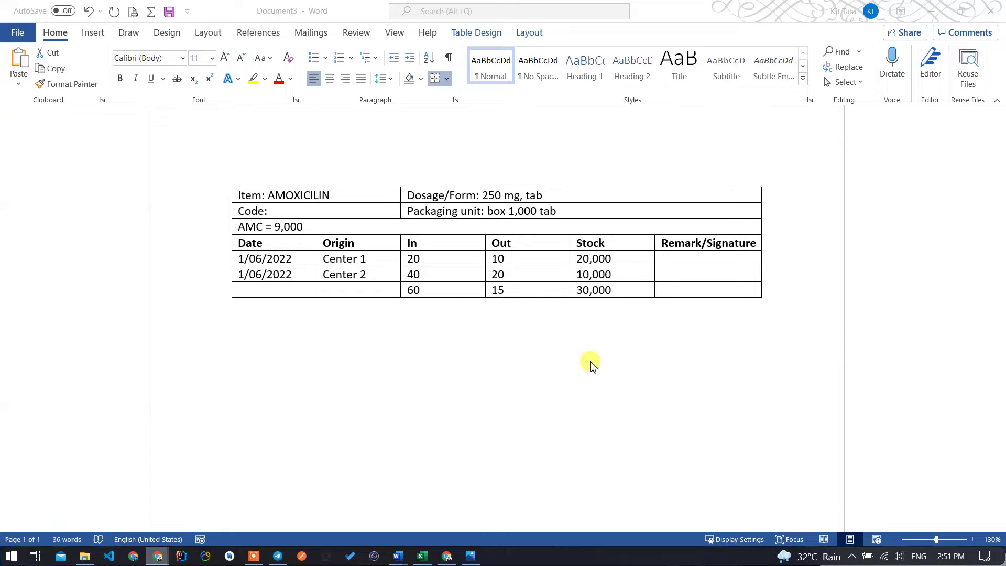
left_click(526, 318)
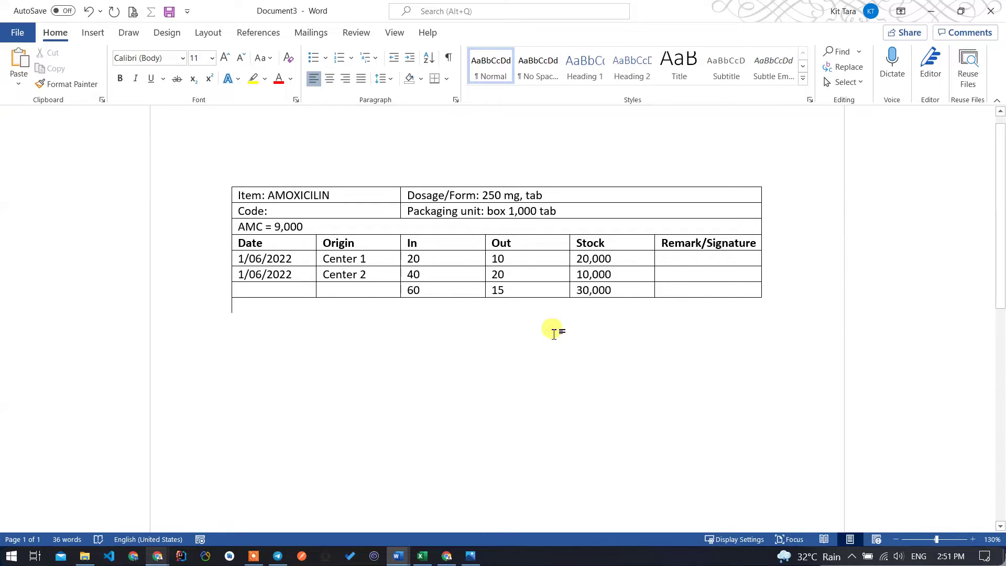
Select the 60 in the In column, switch to table Layout, and select the In figures.
mouse_move(497, 242)
double_click(414, 290)
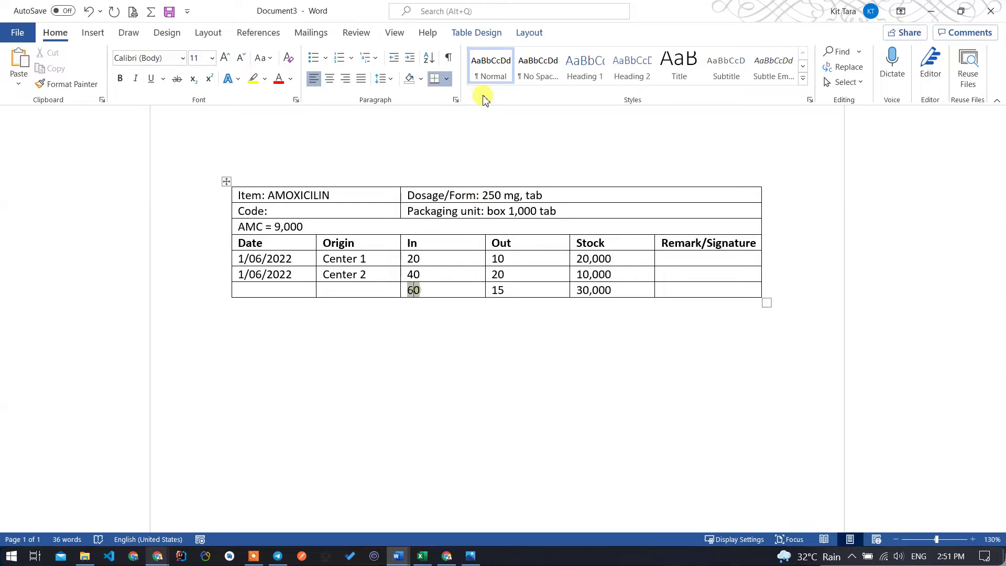
left_click(529, 33)
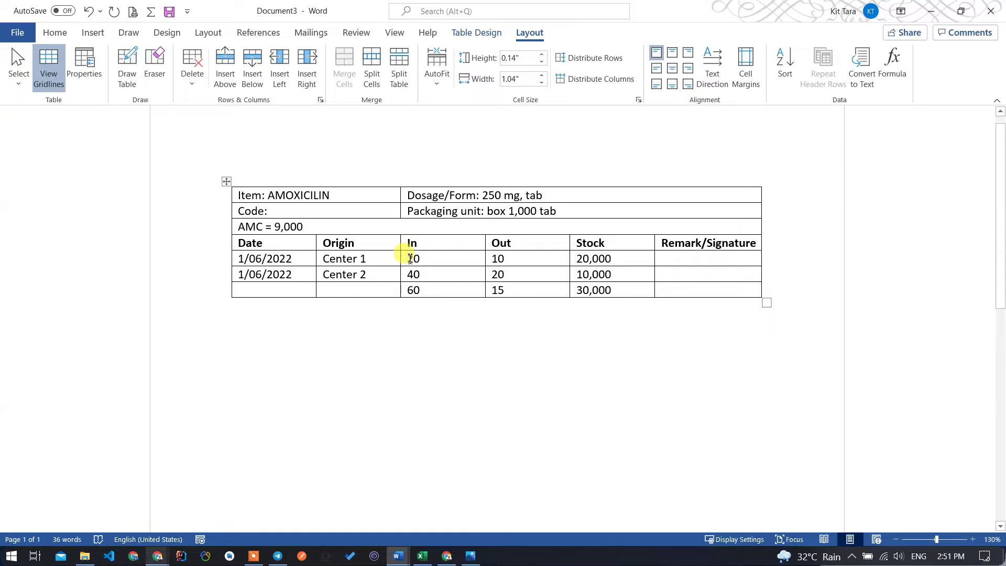
mouse_move(410, 259)
left_mouse_down()
mouse_move(414, 288)
mouse_move(414, 258)
left_mouse_up()
Sort the 20 and 40 In values with the table Sort command.
left_click(425, 275)
left_click(785, 66)
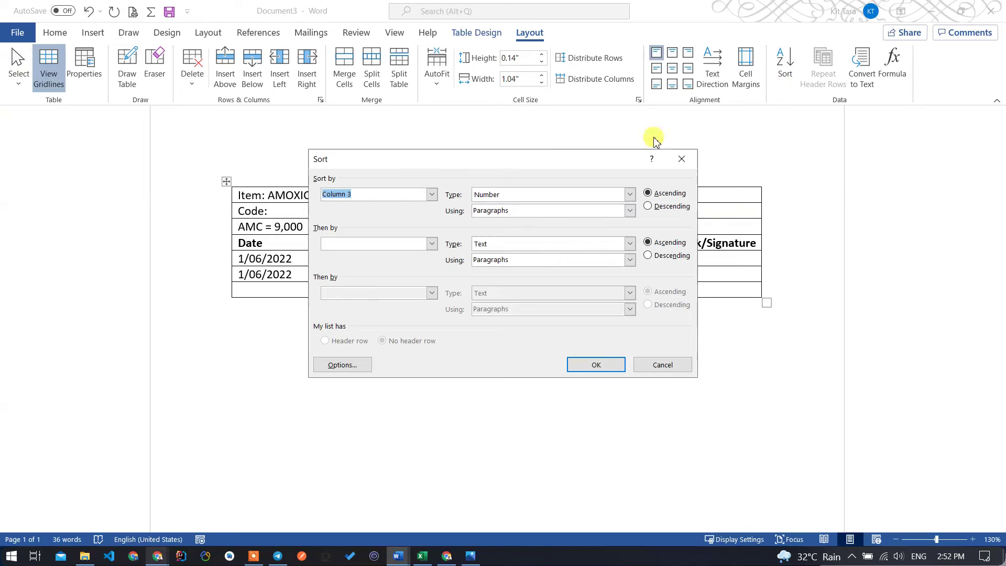
left_click_drag(517, 157, 719, 213)
left_click(779, 426)
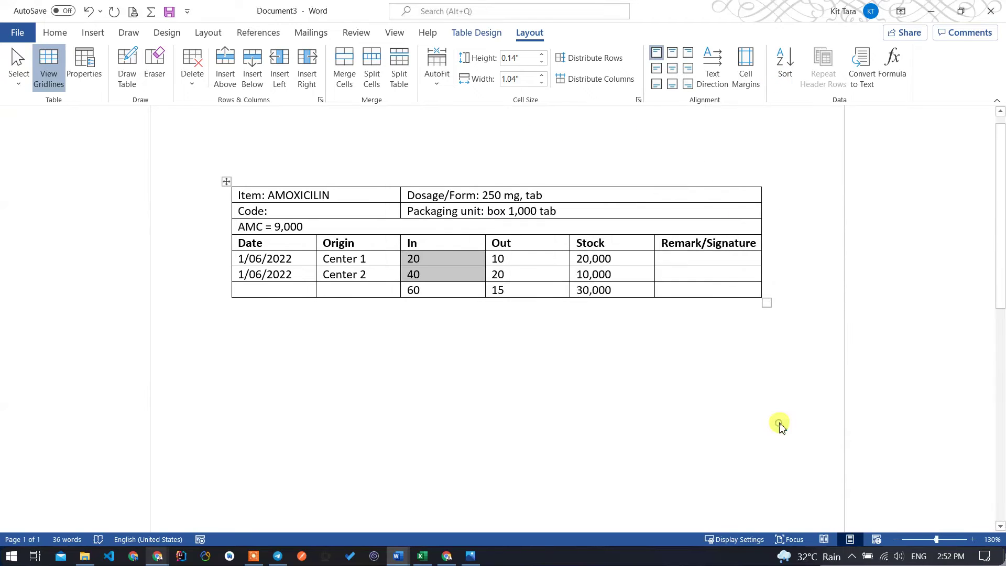
Sort the two dated rows by Column 1 Date, descending (newest first).
left_click(785, 65)
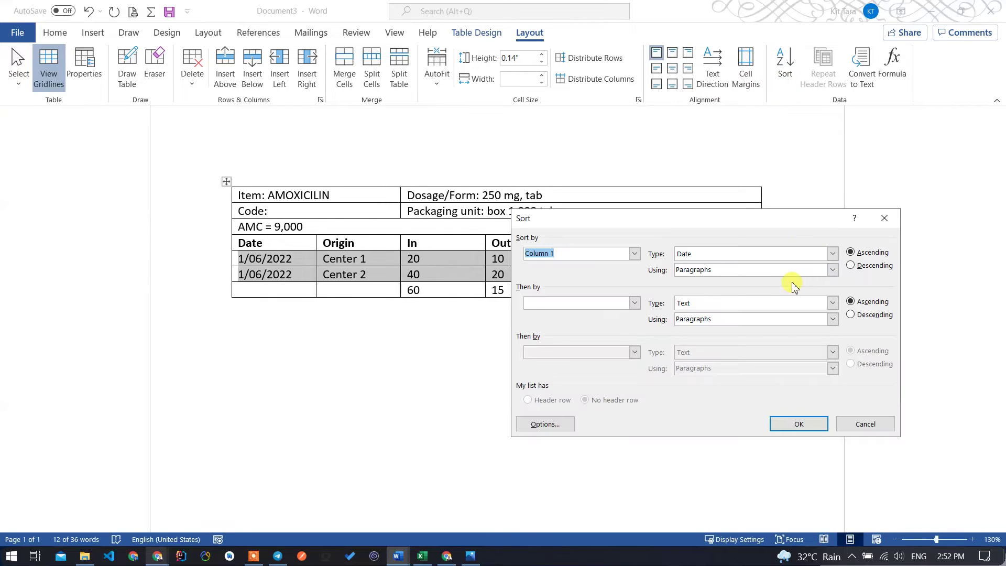
left_click(864, 265)
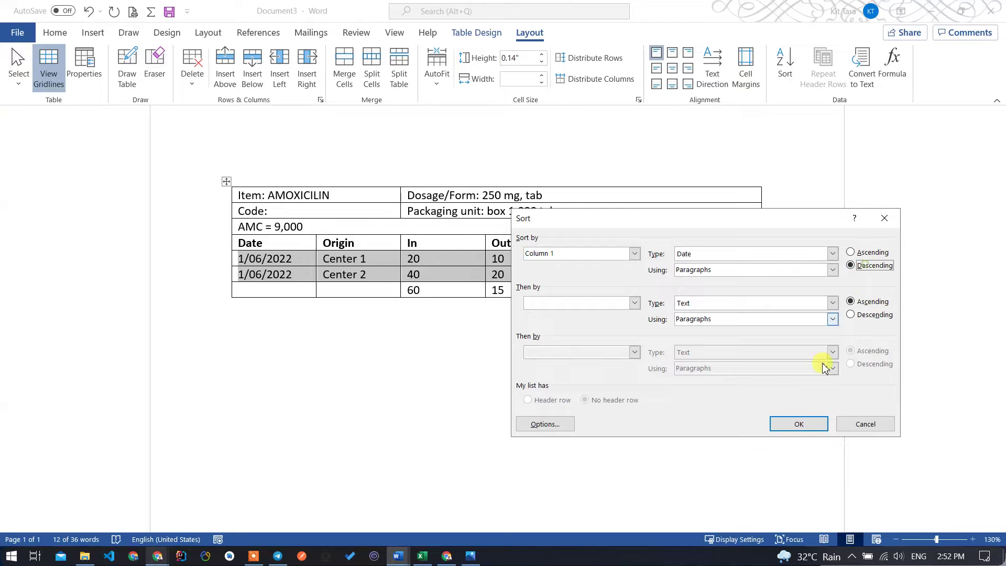
left_click(797, 424)
left_click(638, 333)
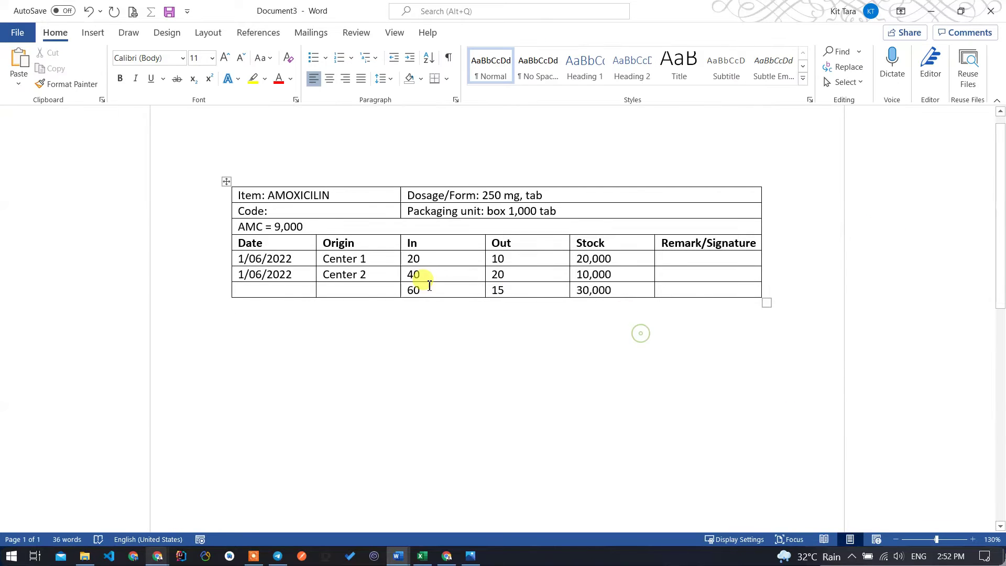
Select the bottom row's 60, 15 and 30,000 cells and press Backspace for deletion options.
left_click_drag(414, 260, 419, 275)
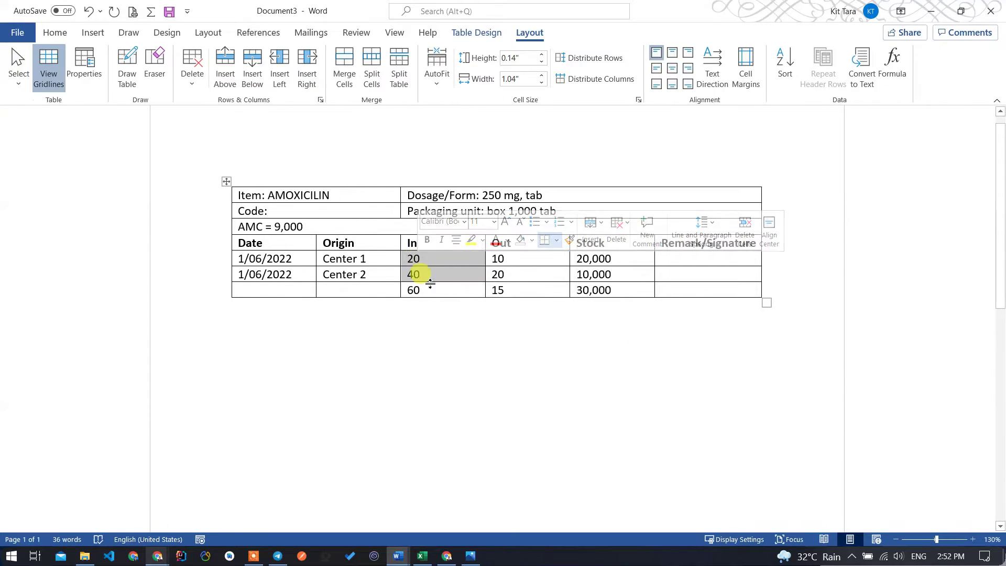
left_click(435, 286)
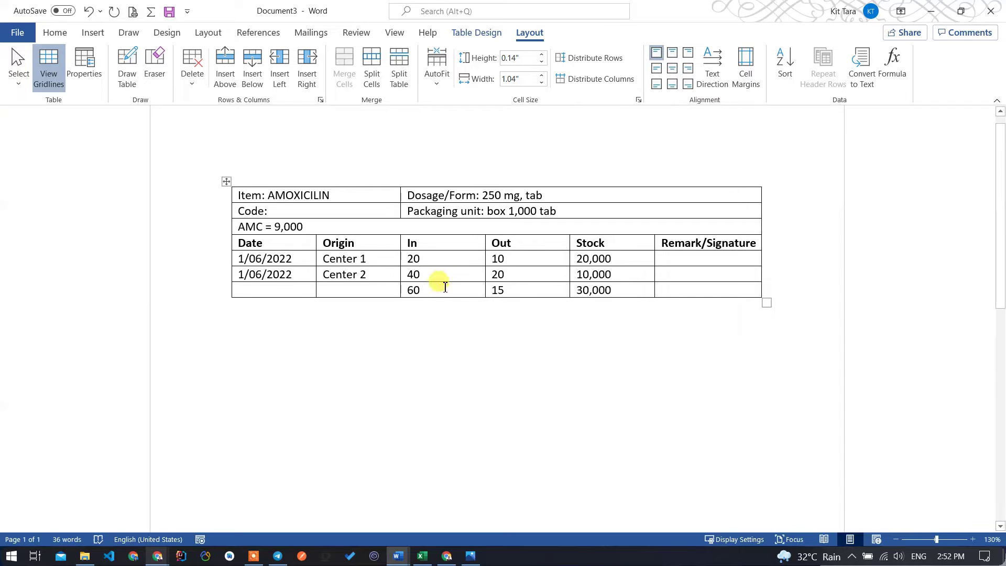
left_click(406, 389)
left_click(447, 554)
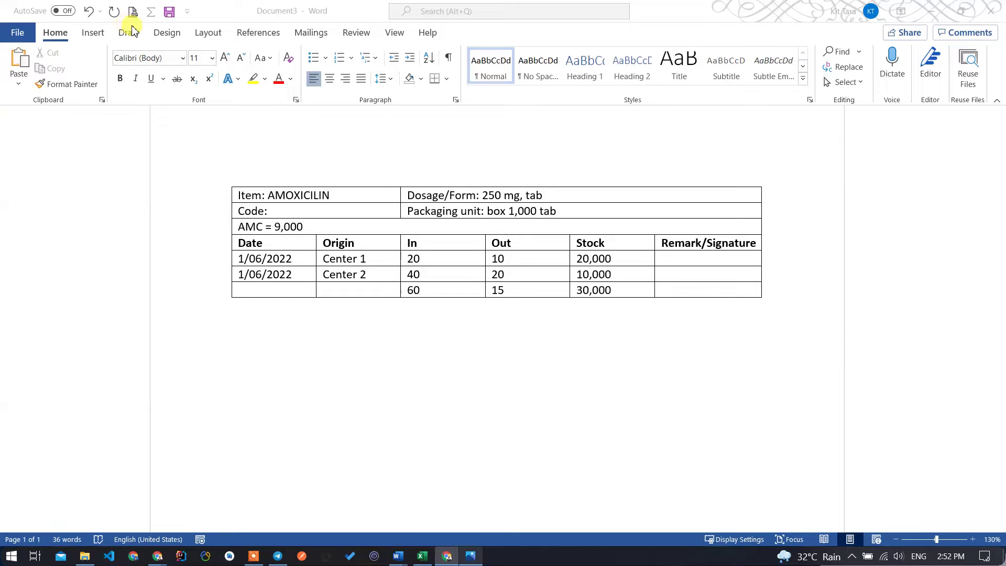
left_click(389, 335)
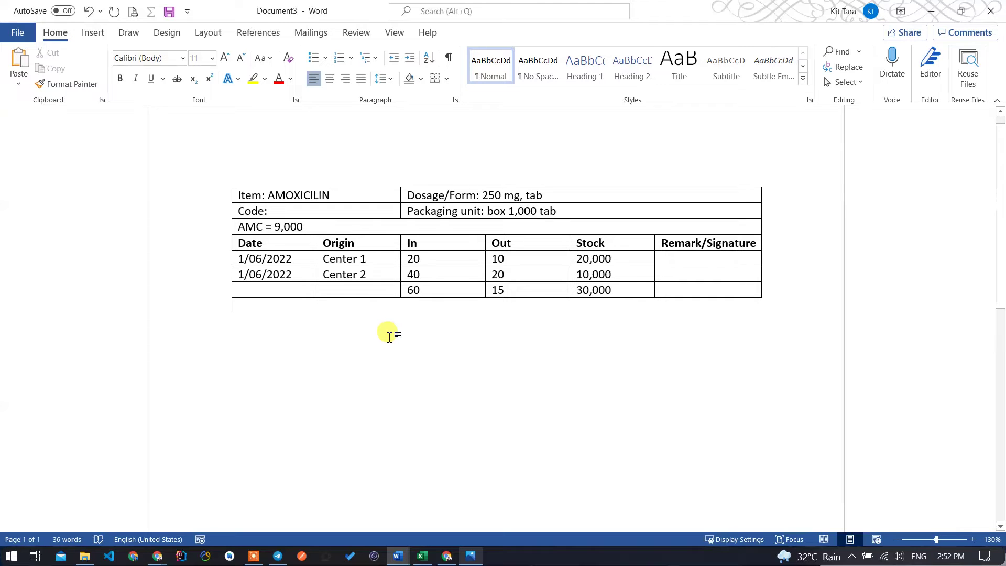
left_click_drag(614, 290, 469, 296)
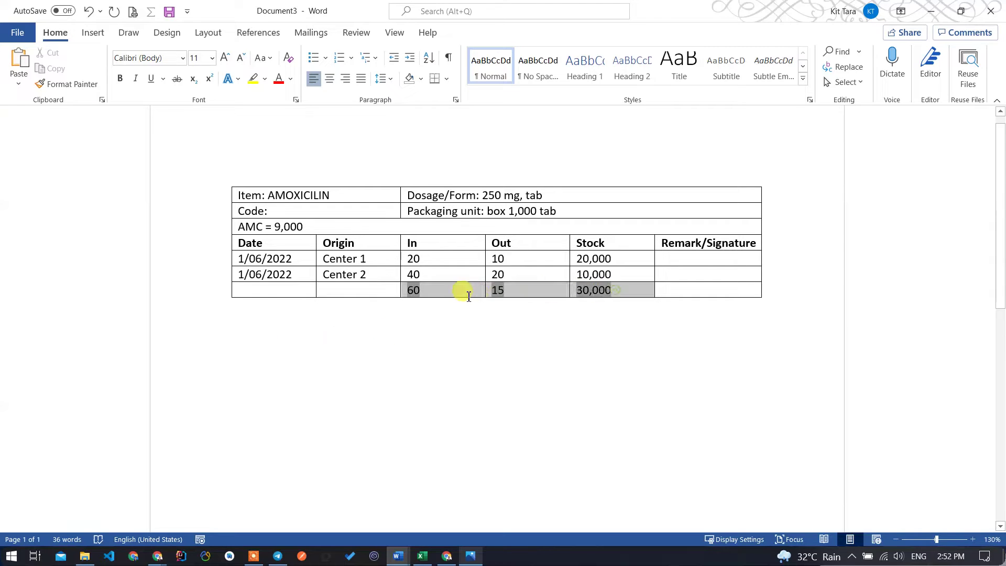
key("BackSpace")
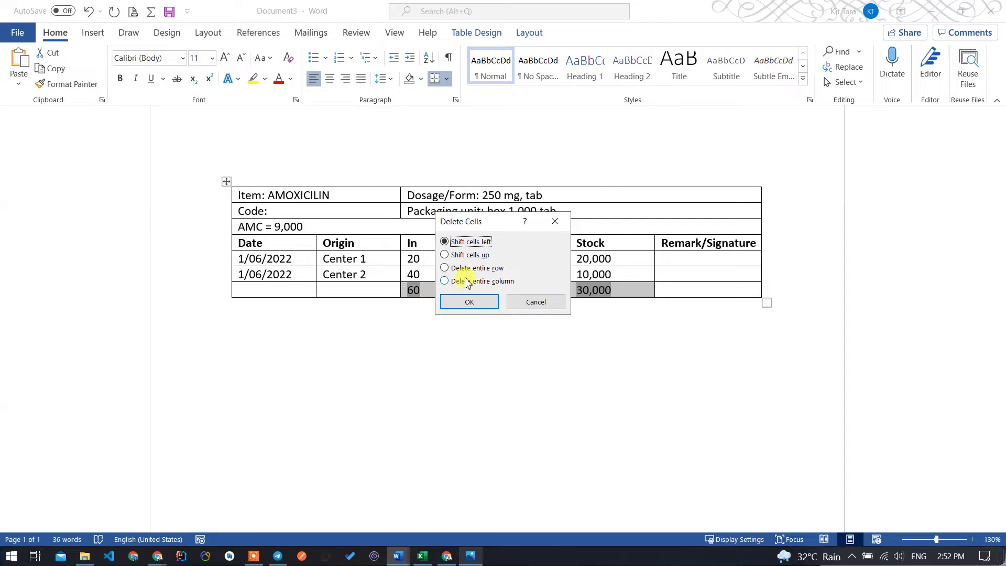
Dismiss the Delete Cells dialog and clear the 60, 15 and 30,000 cells' contents with Delete.
left_click(555, 221)
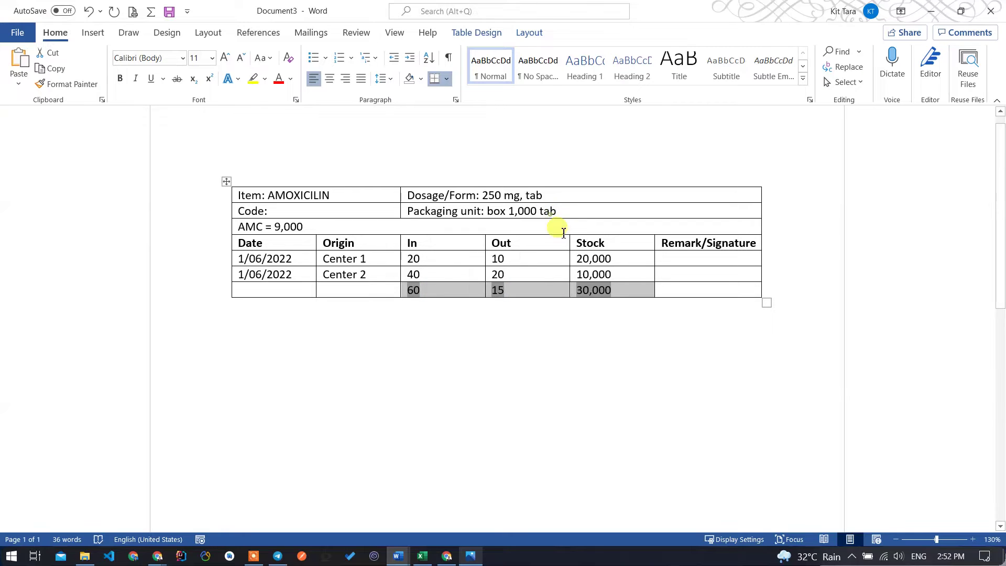
left_click(621, 289)
left_click_drag(621, 290, 438, 285)
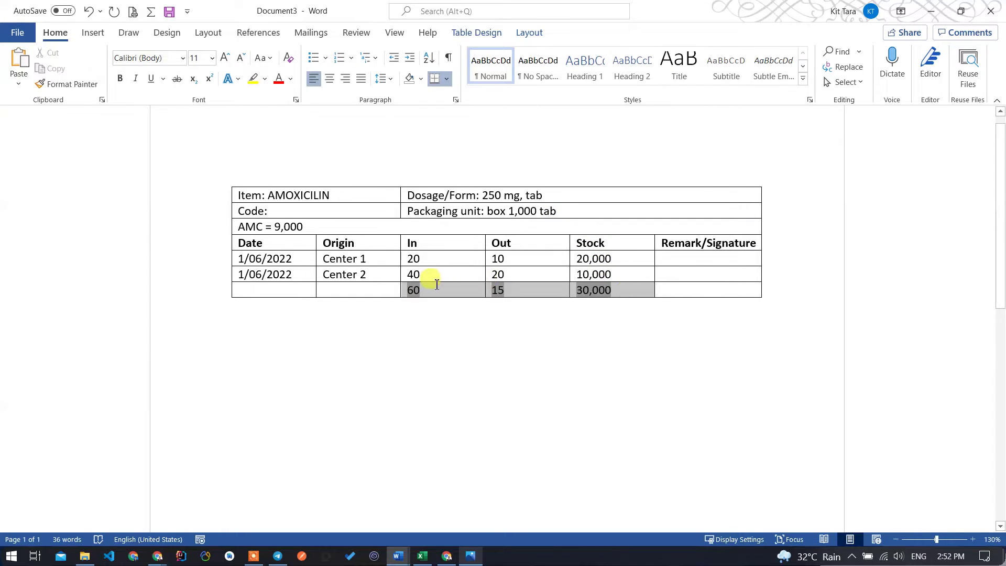
key("BackSpace")
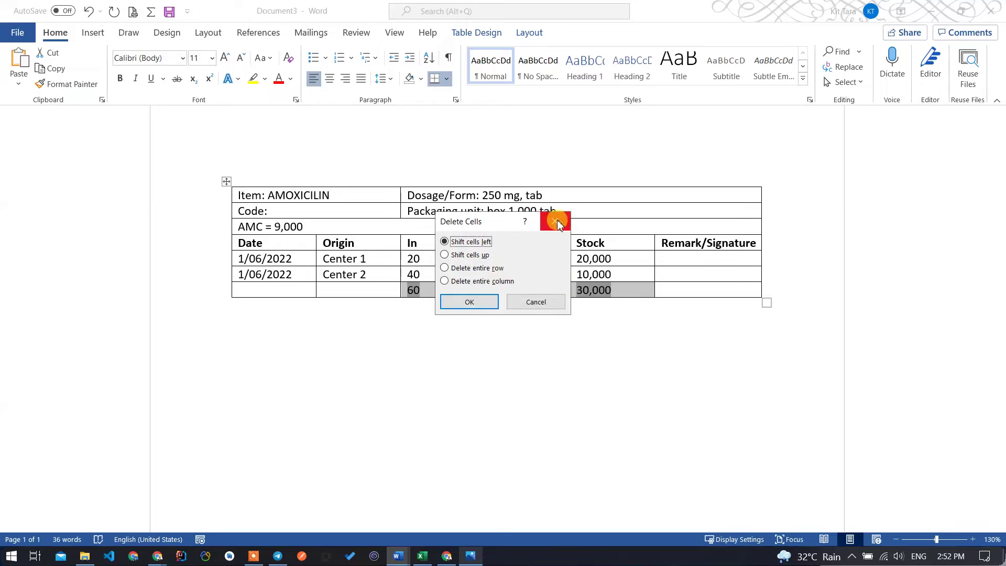
left_click(556, 221)
key("Delete")
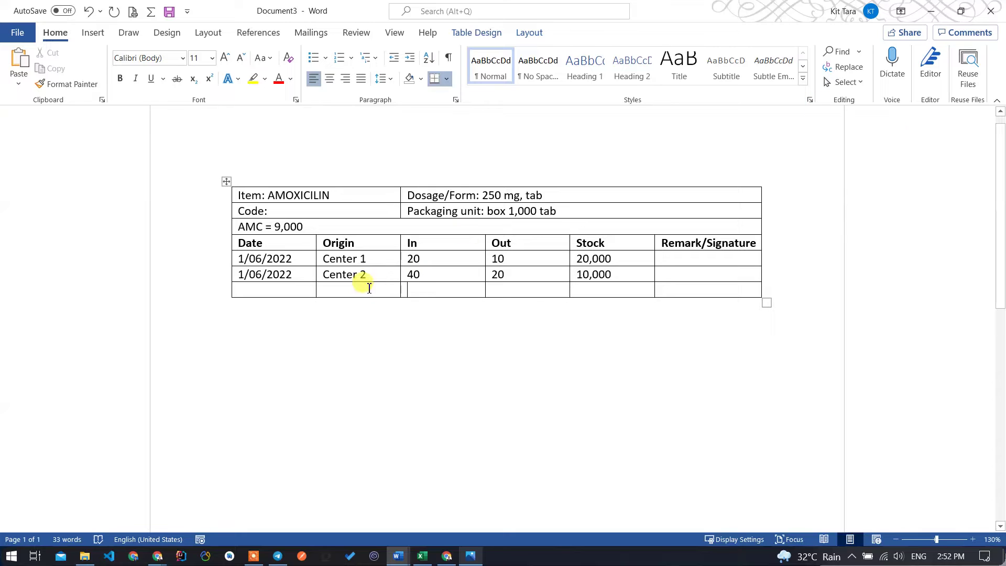
Show the table Layout tab and place the cursor in the empty bottom row.
left_click(436, 288)
left_click_drag(419, 274, 405, 255)
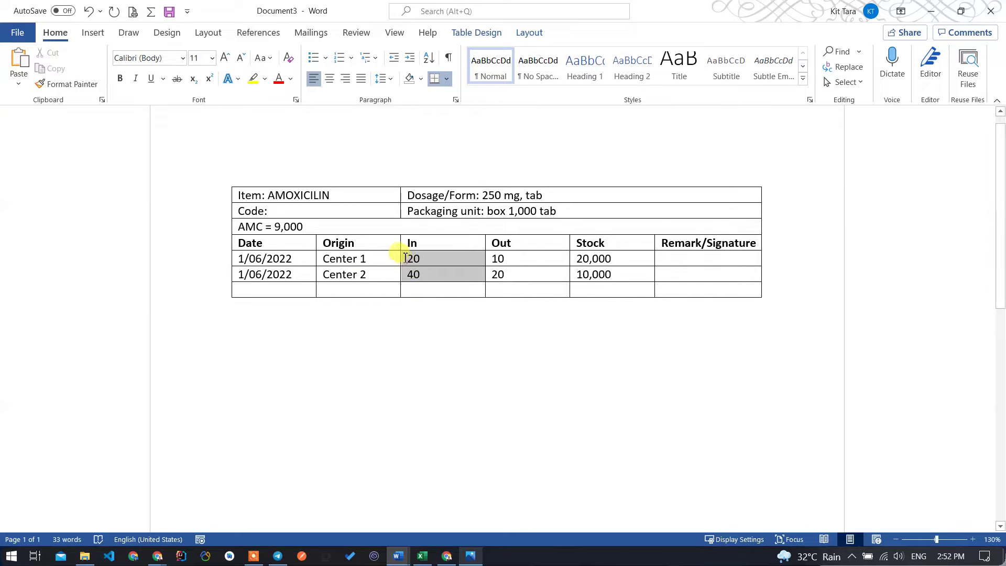
left_click(454, 274)
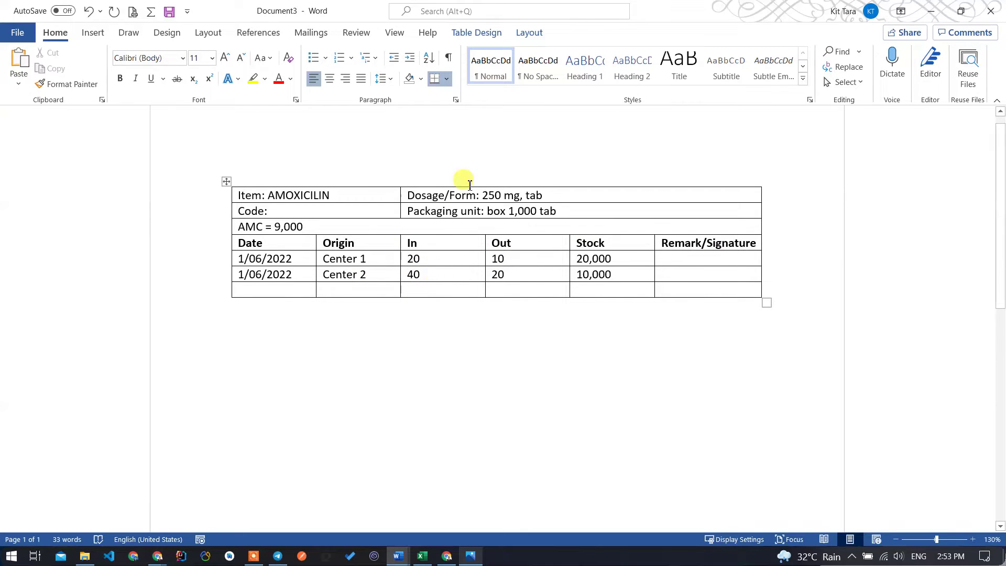
left_click(530, 33)
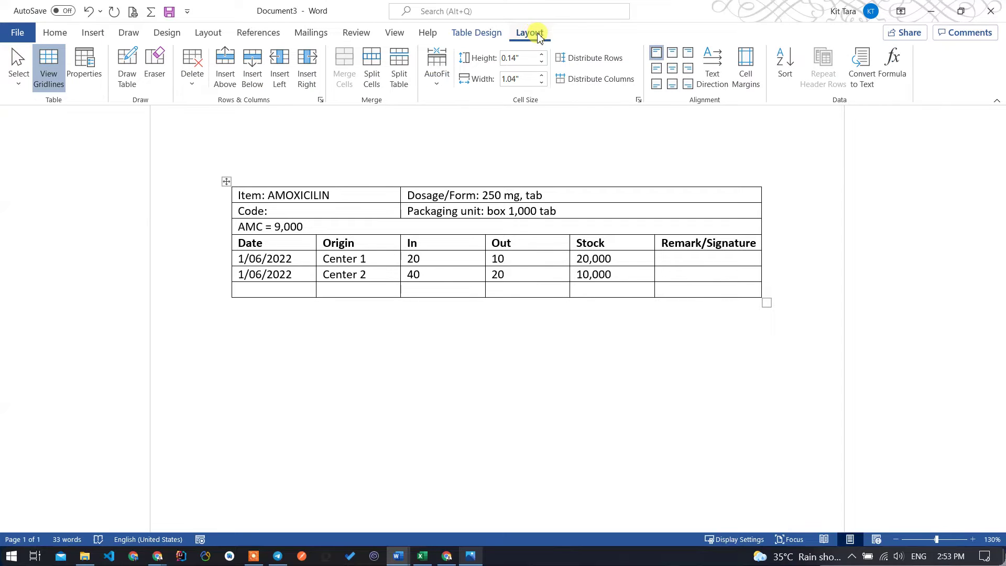
left_click(417, 291)
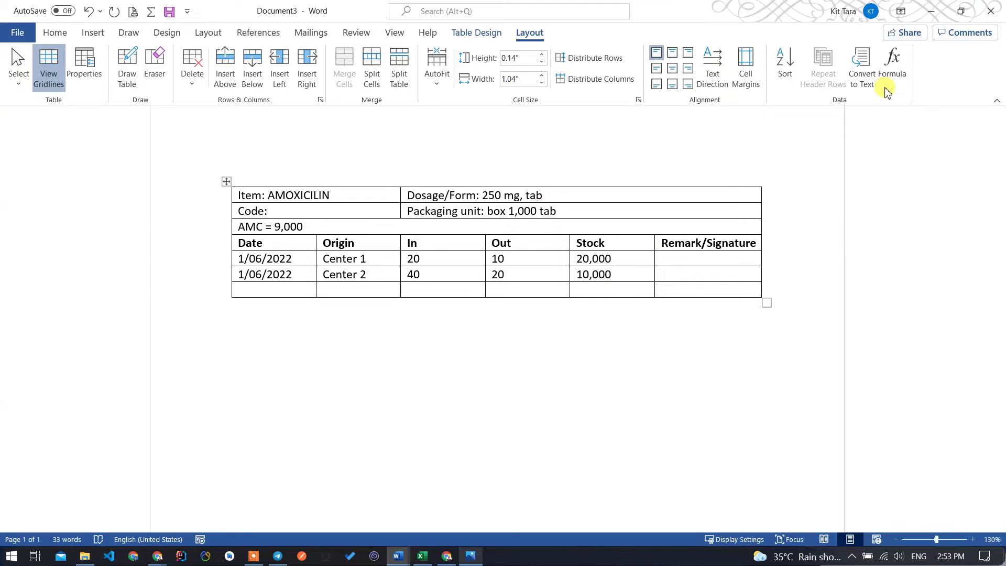
Insert =SUM(ABOVE) into the bottom Stock cell via the Formula dialog, giving 30,000.
left_click(892, 68)
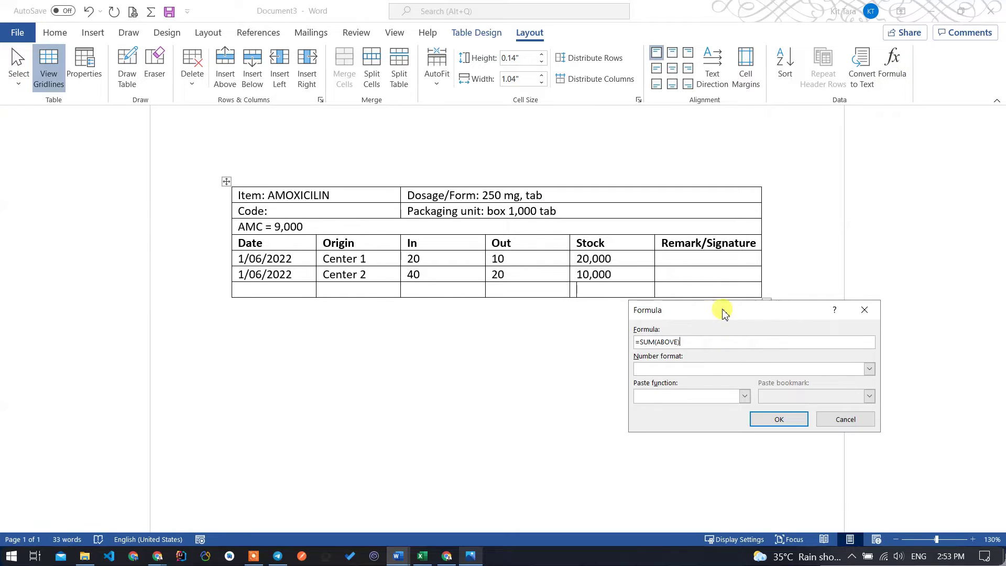
left_click_drag(724, 312, 767, 270)
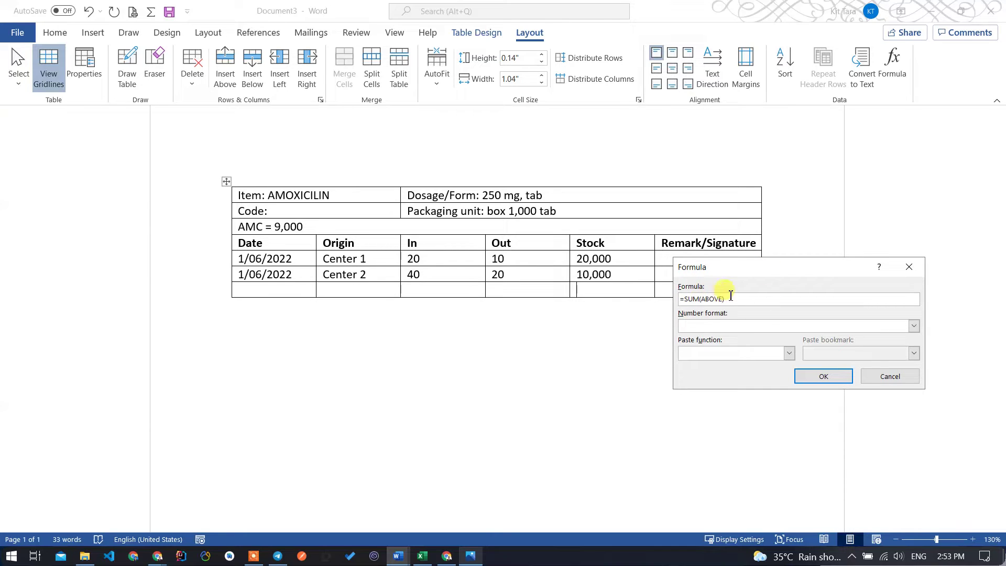
left_click_drag(737, 268, 746, 271)
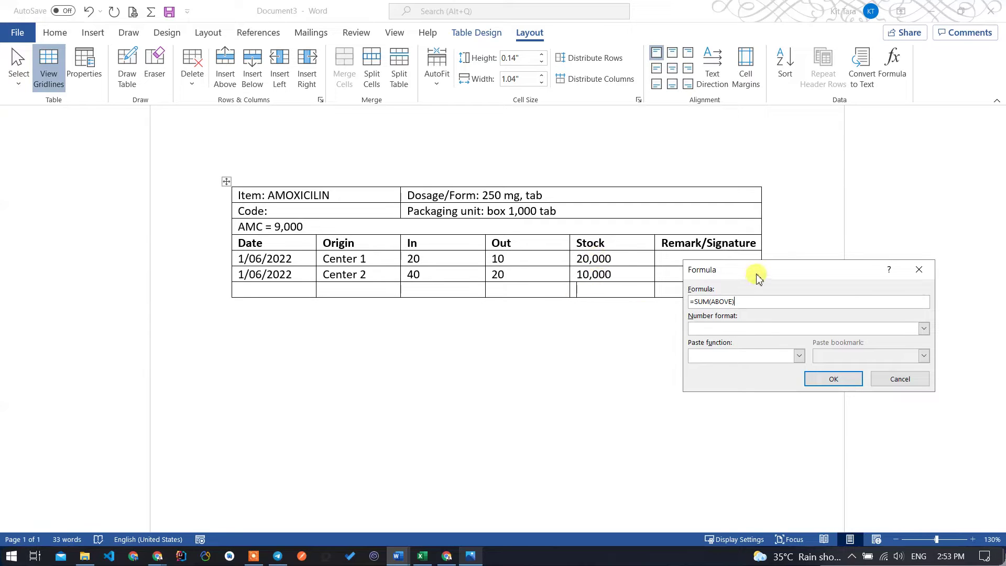
left_click_drag(754, 269, 745, 266)
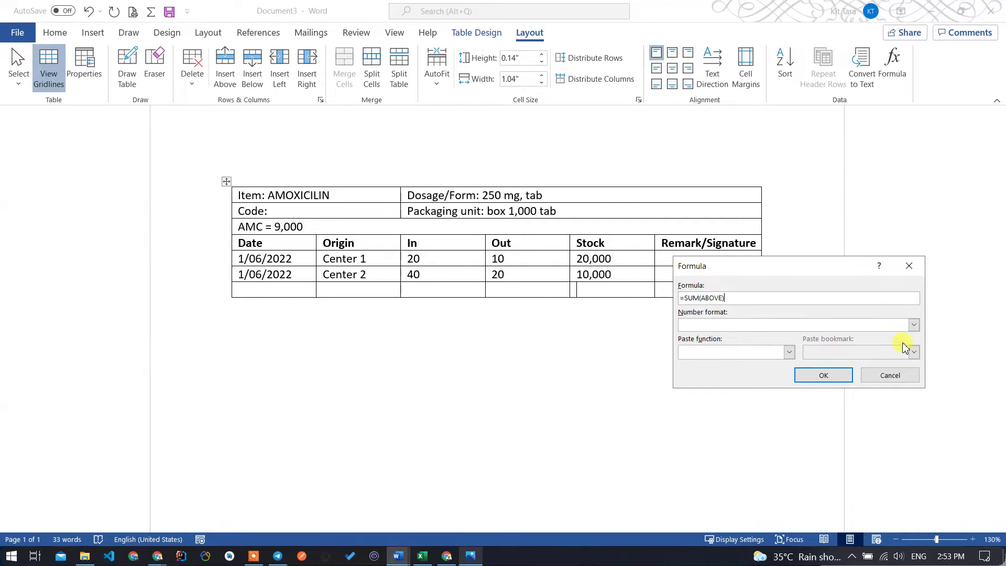
left_click(914, 326)
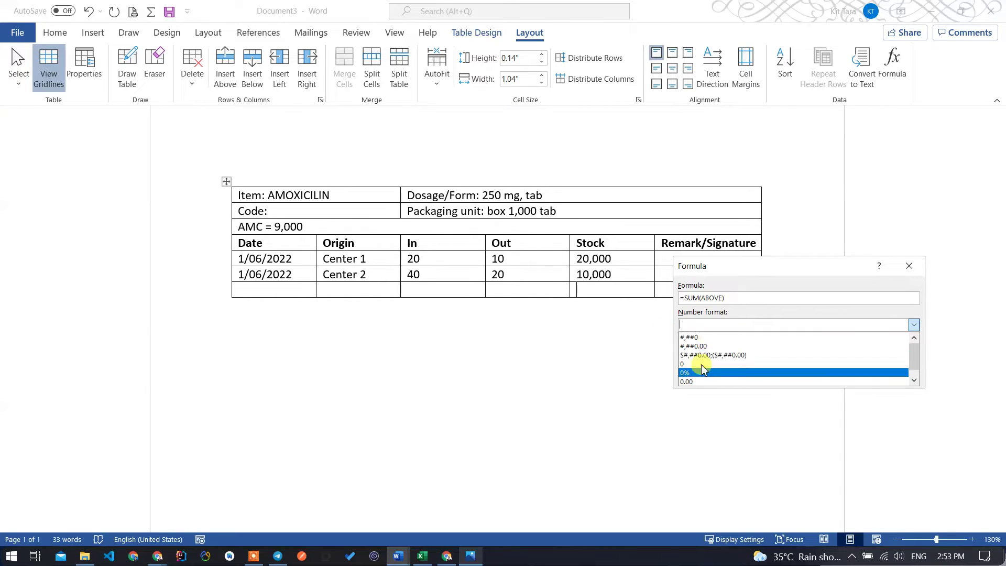
left_click(747, 271)
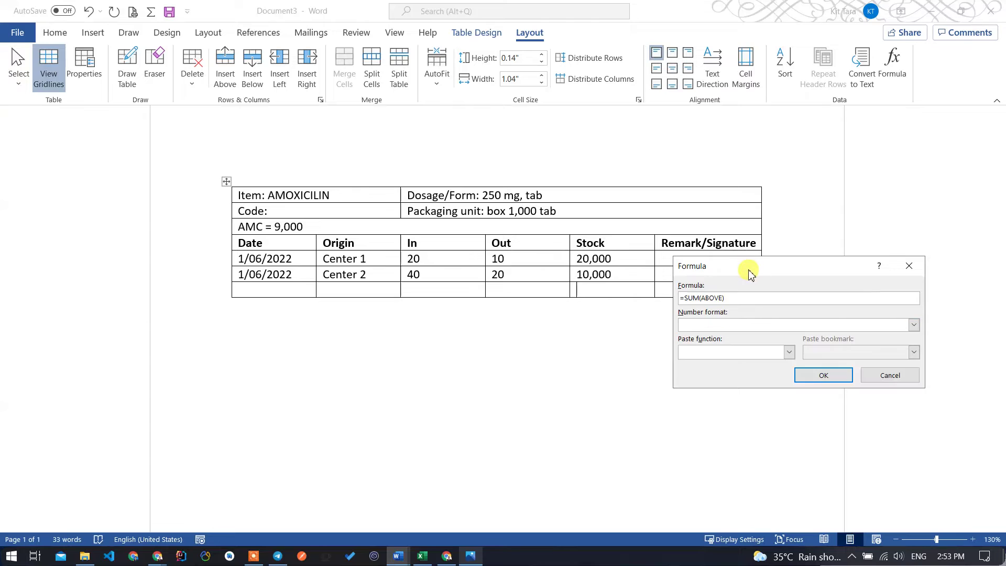
left_click(842, 376)
Check the inserted 30,000 total field in the Stock cell.
left_click(581, 291)
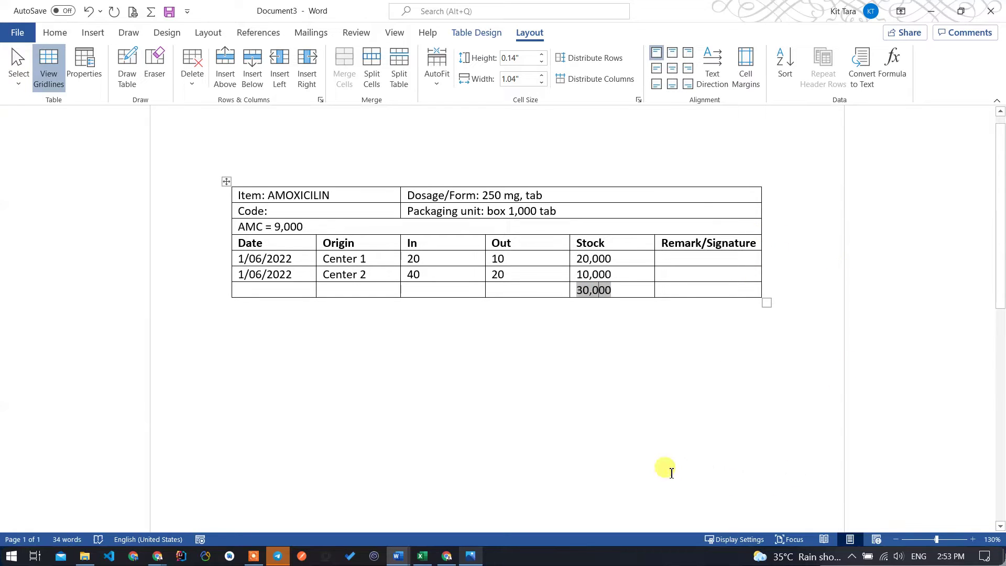
left_click(652, 321)
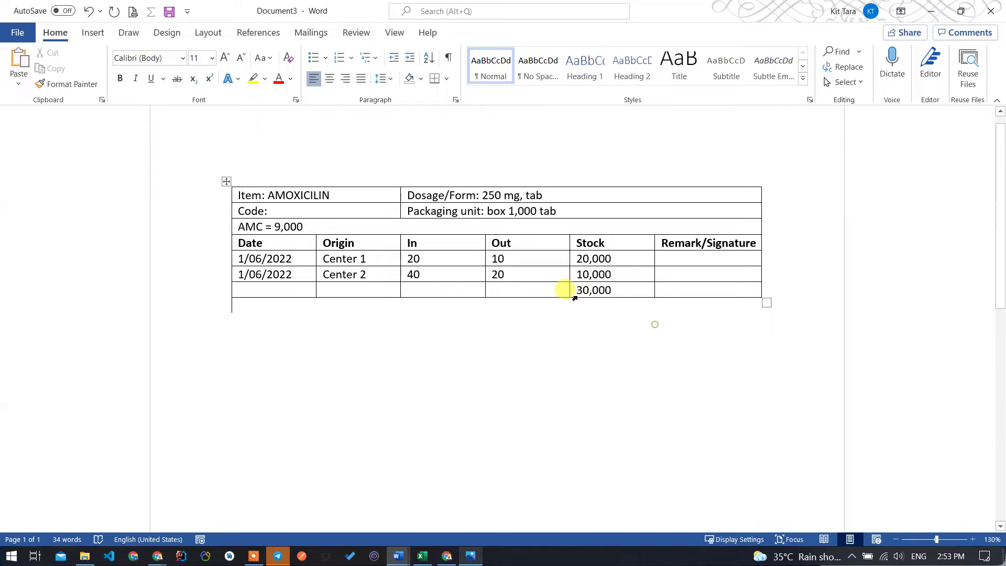
left_click(601, 291)
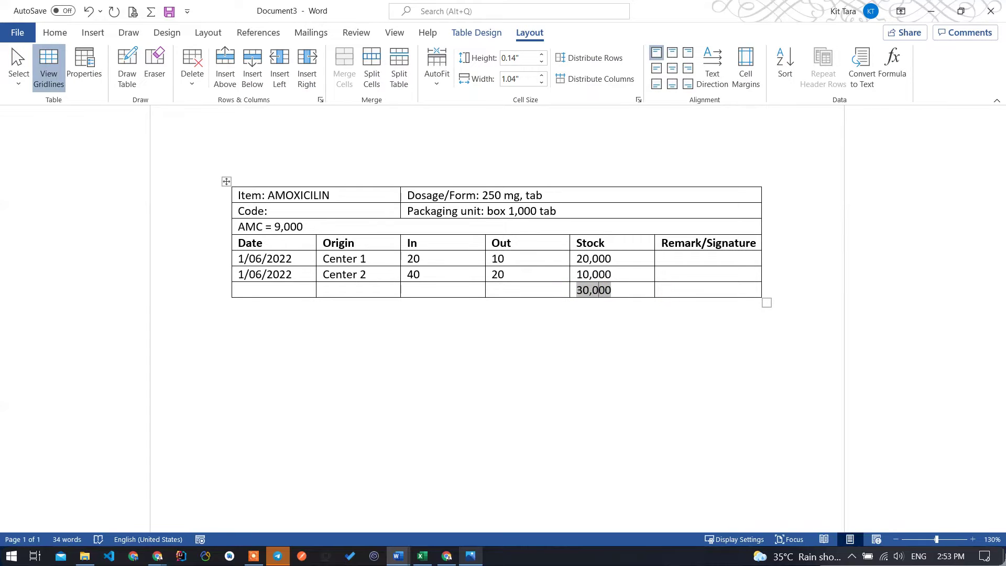
left_click(449, 428)
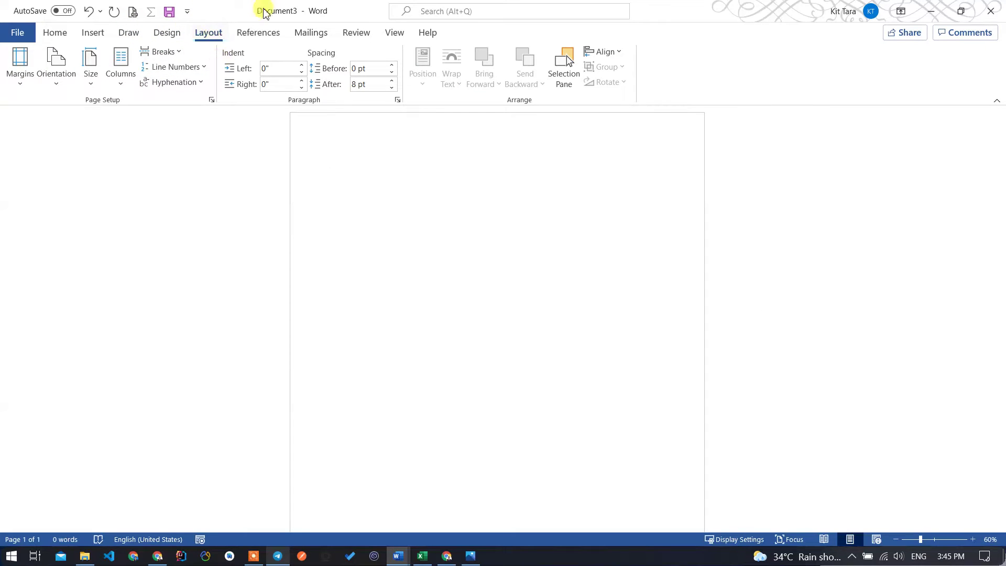
Switch the page size through Letter, Legal, A3 and A5, ending on A4.
left_click(92, 78)
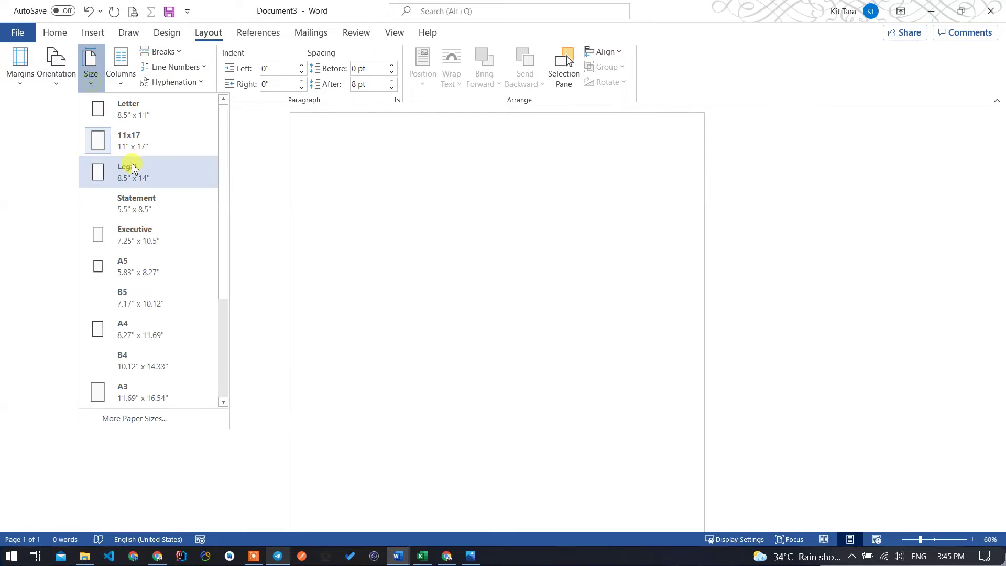
left_click(151, 116)
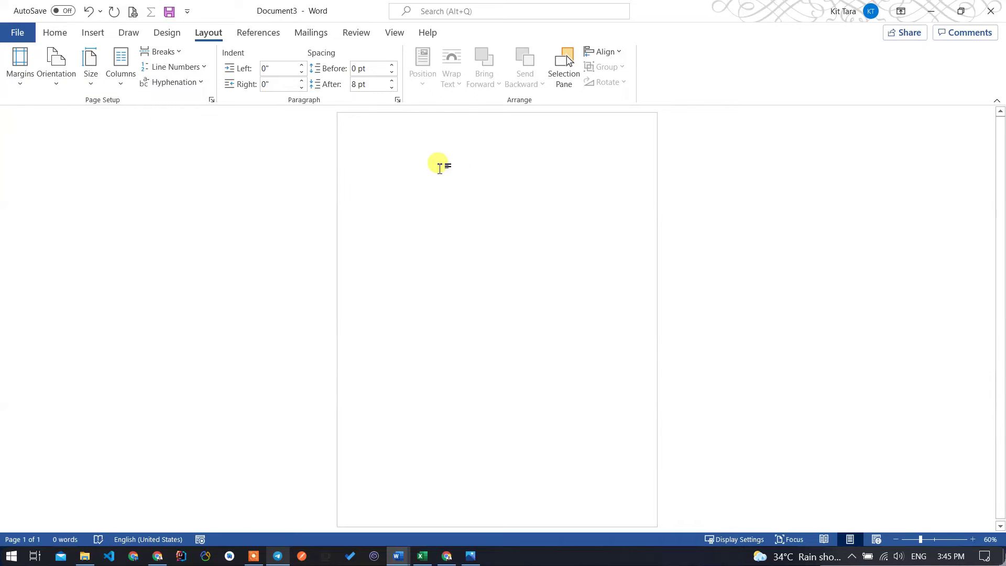
left_click(92, 78)
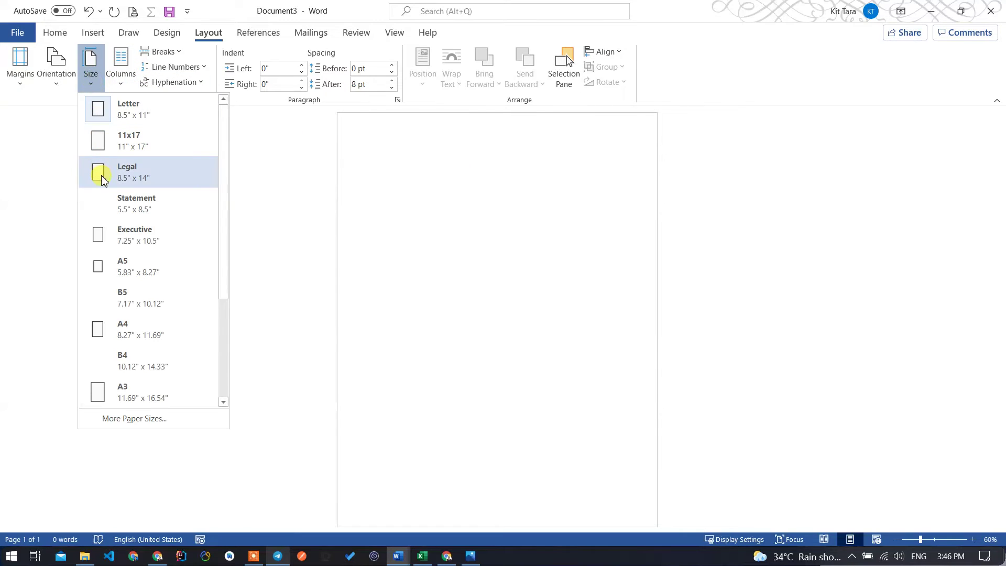
left_click(98, 170)
left_click(91, 66)
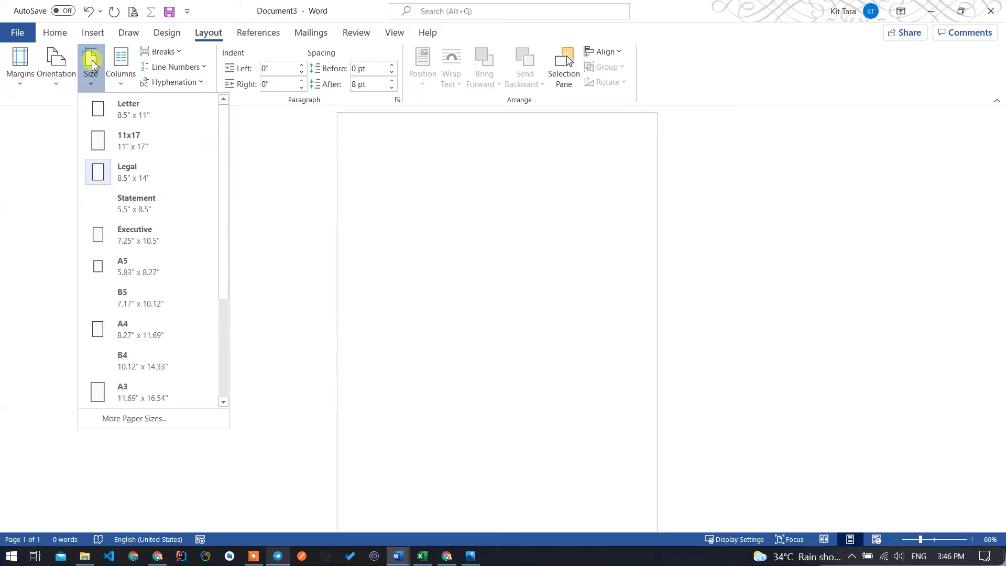
left_click(130, 392)
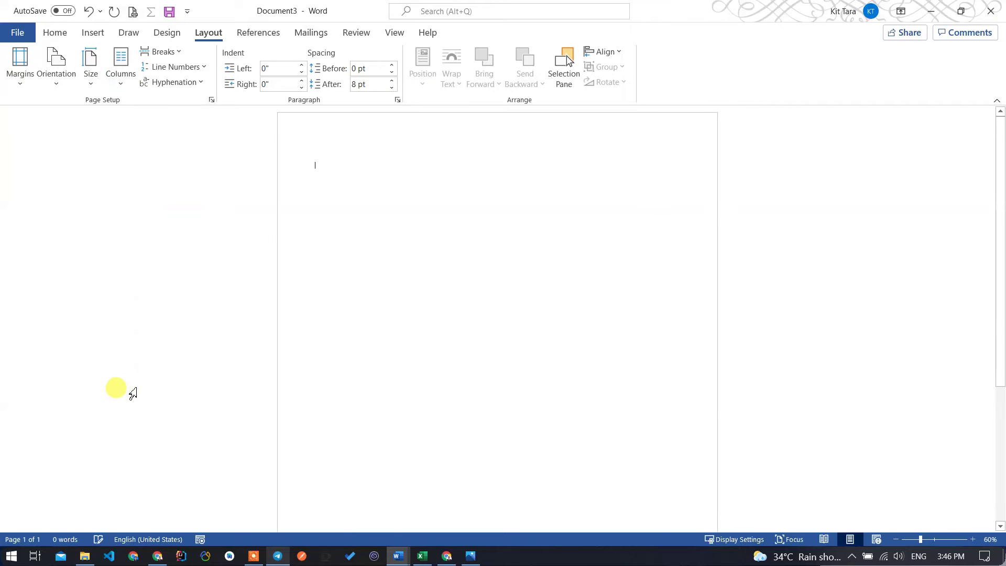
left_click(92, 84)
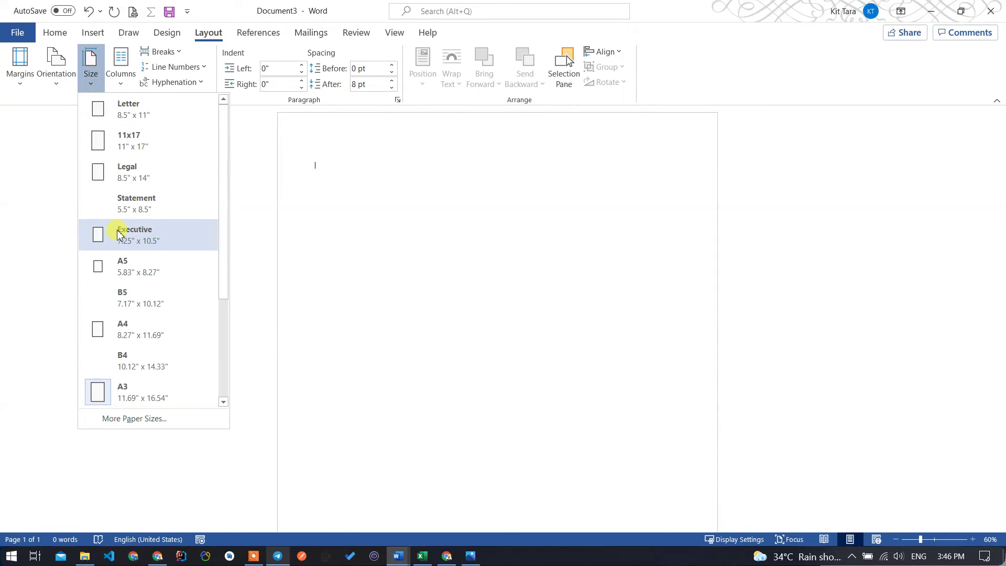
left_click(127, 271)
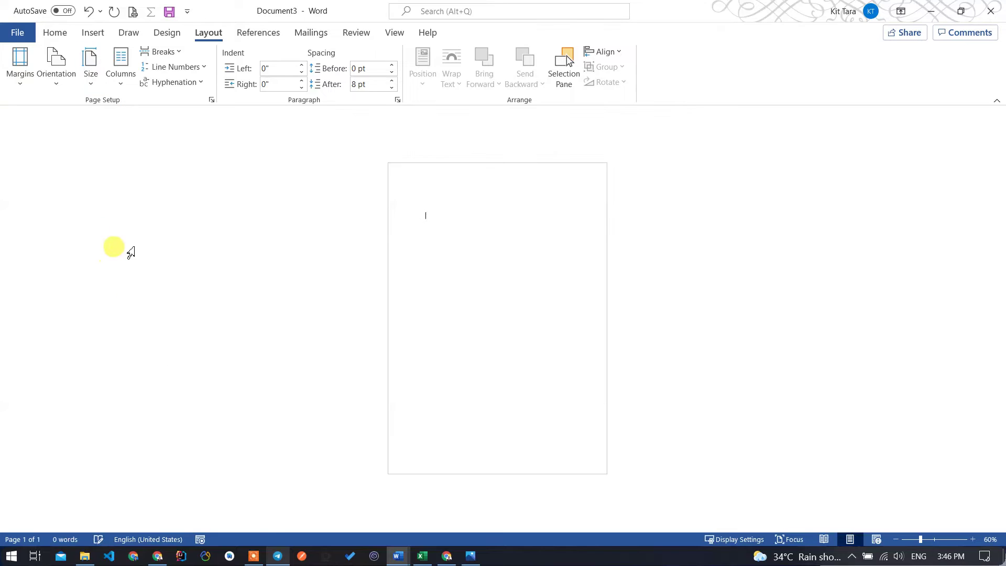
left_click(90, 66)
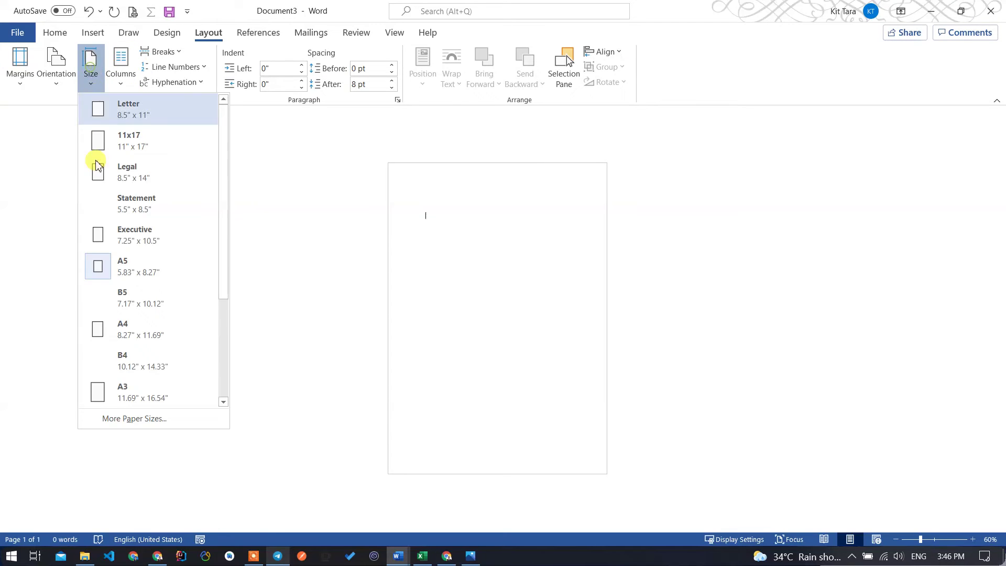
left_click(120, 331)
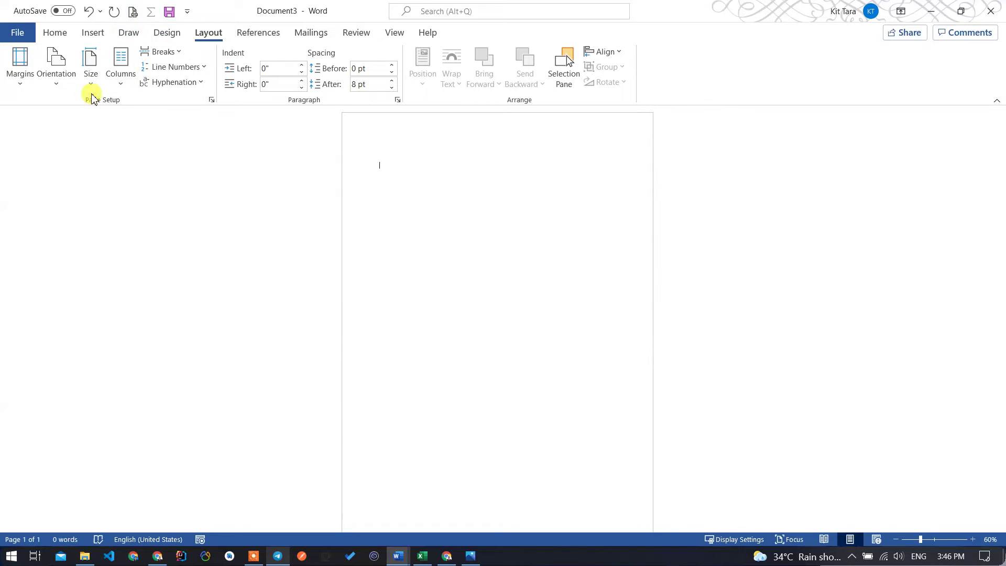
left_click(91, 74)
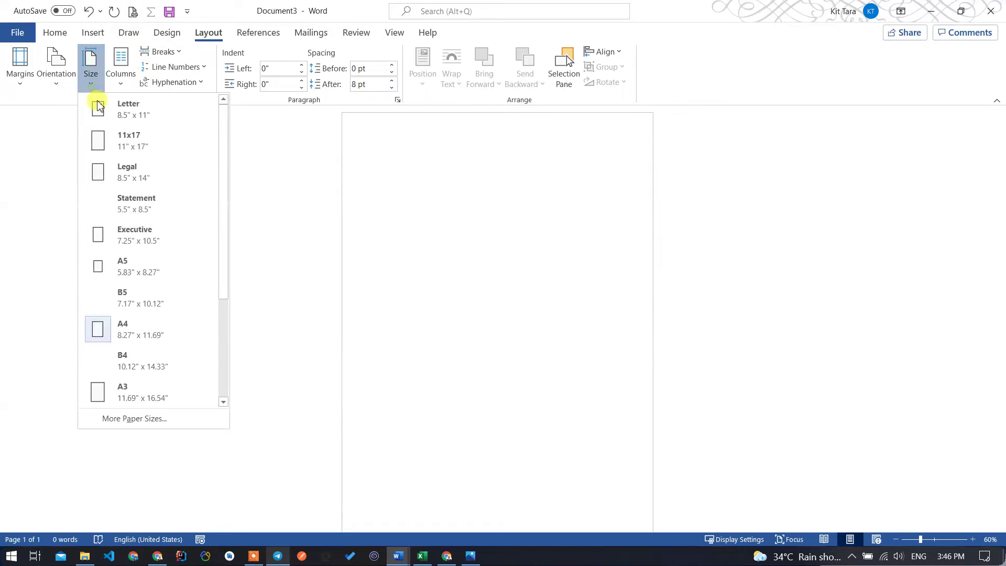
left_click(427, 199)
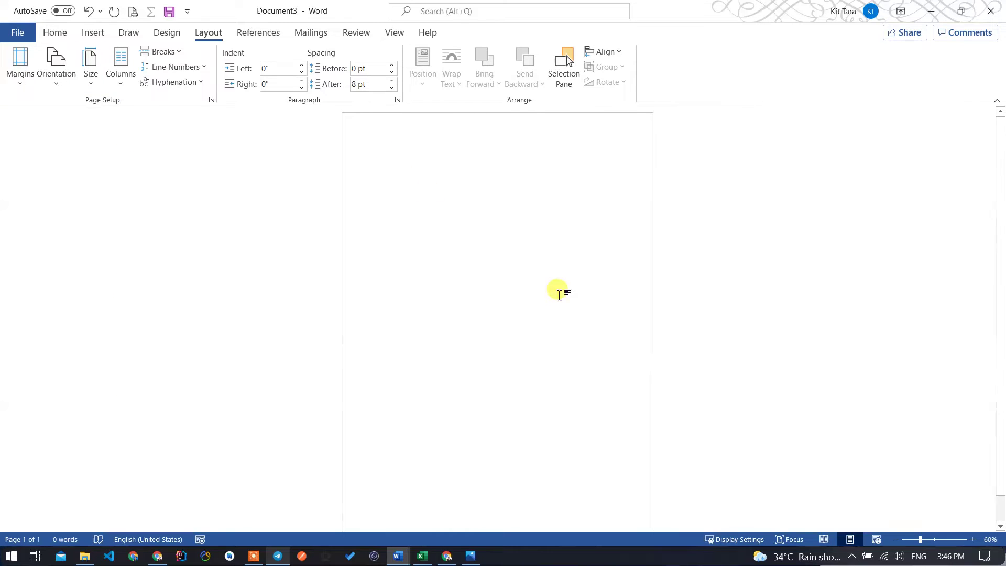
scroll(524, 236, "down", 1)
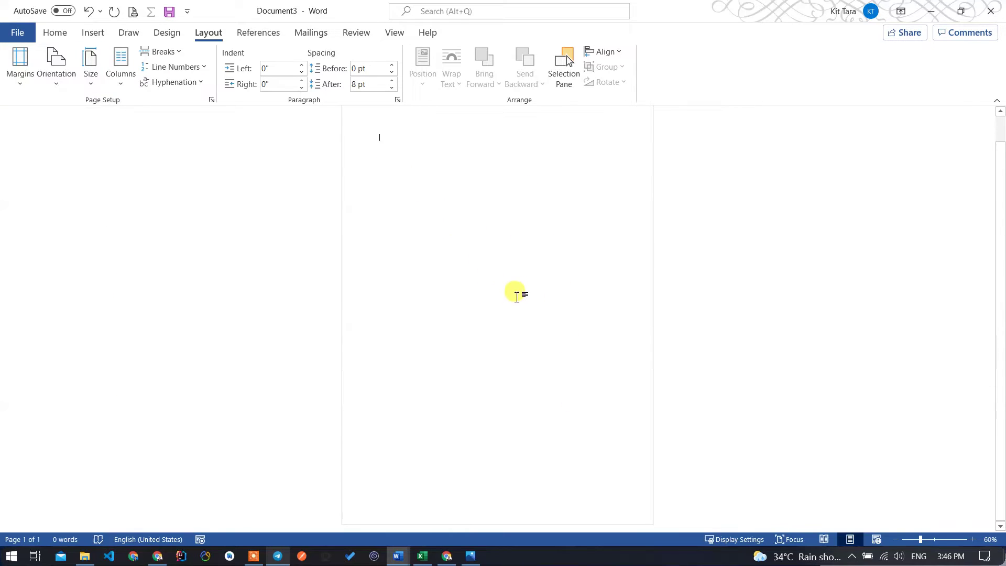
scroll(529, 288, "up", 1)
left_click(91, 68)
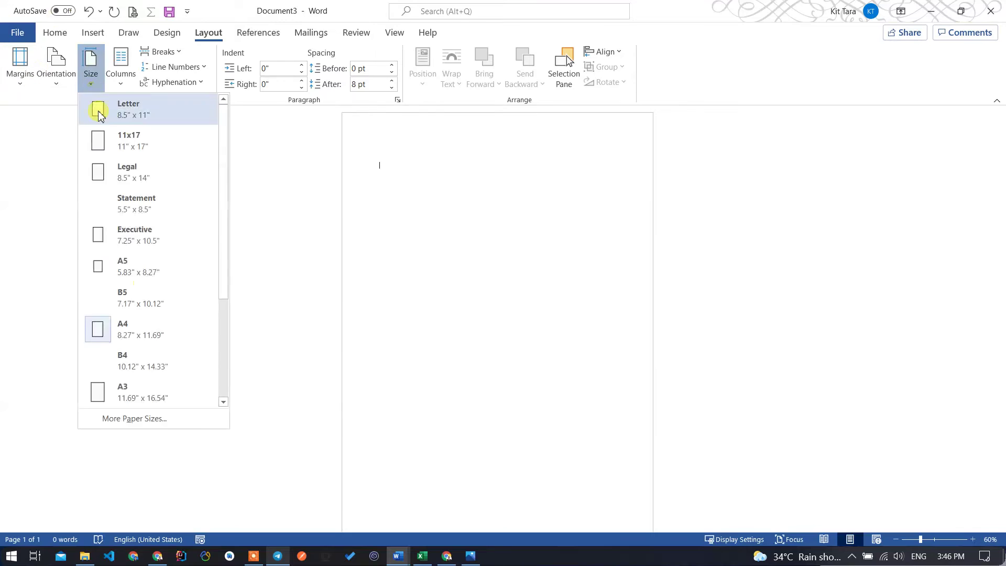
left_click(389, 164)
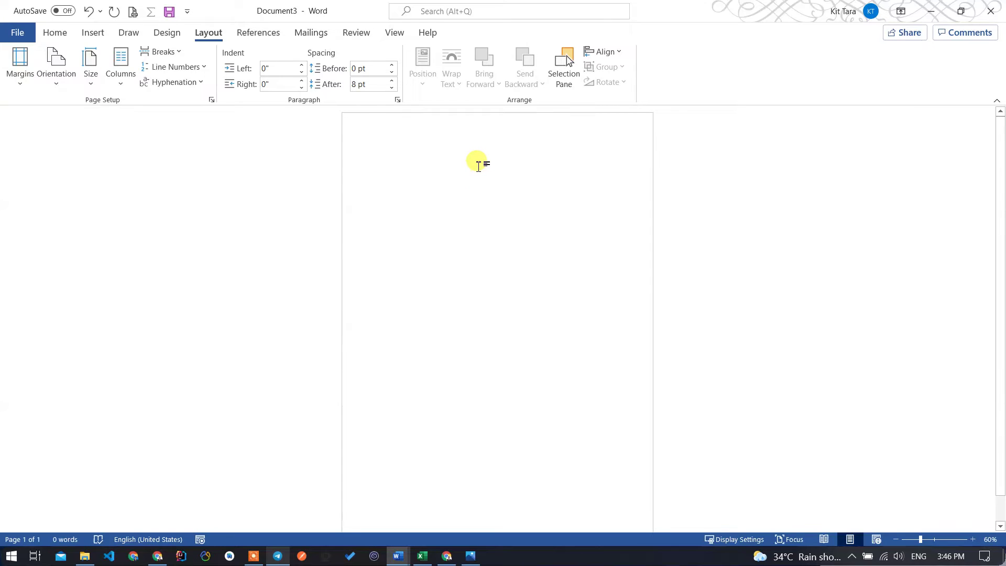
left_click(90, 81)
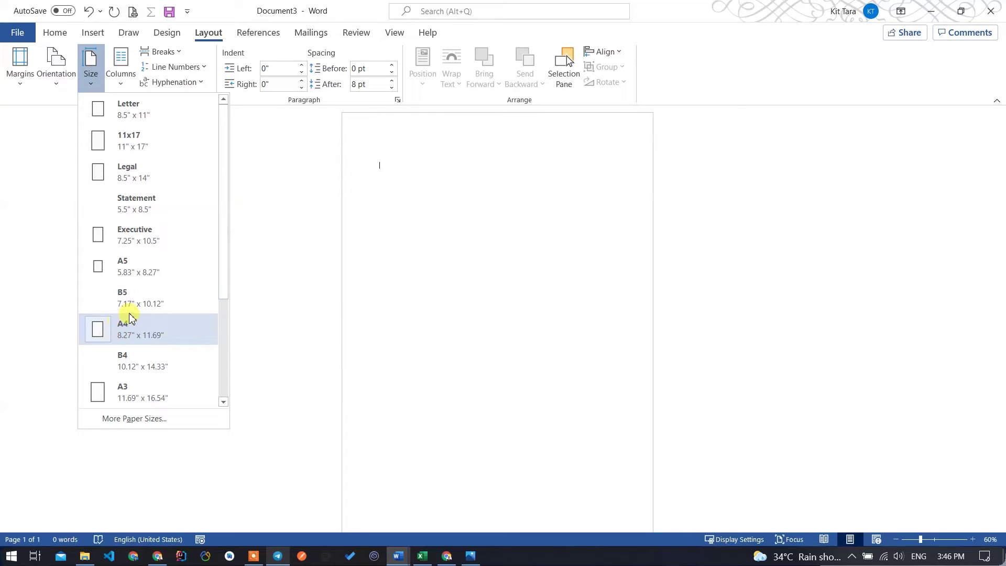
left_click(145, 120)
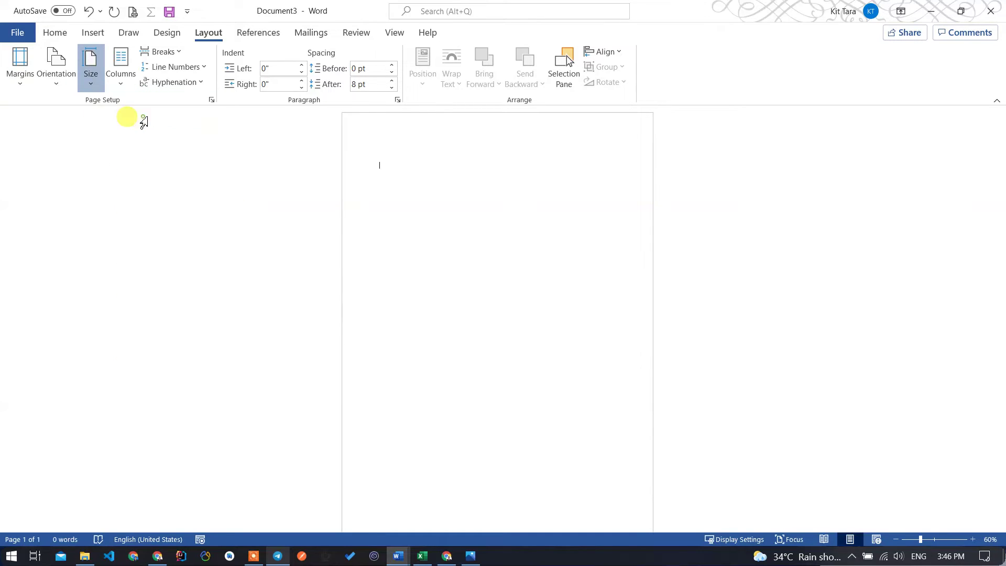
left_click(91, 78)
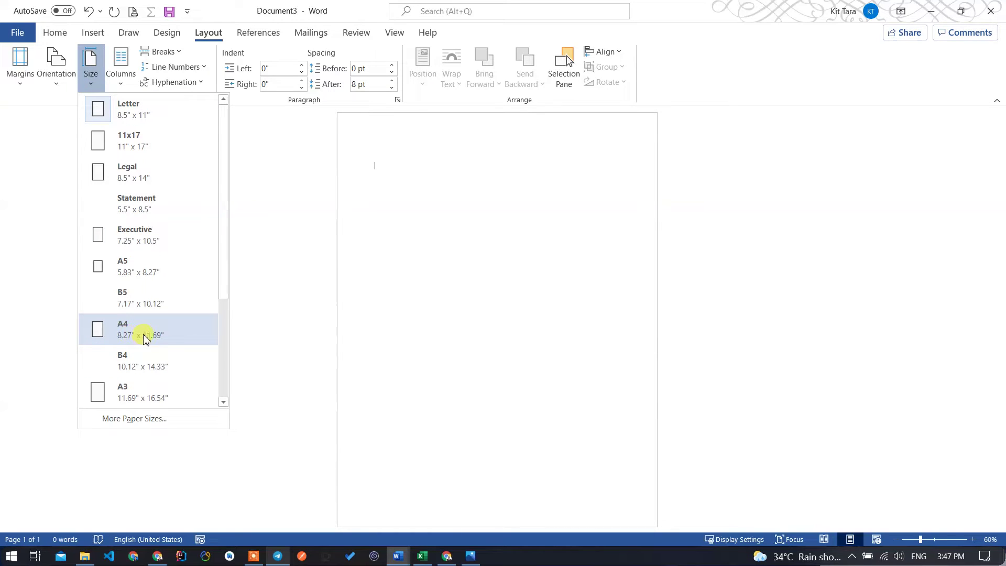
scroll(131, 304, "down", 2)
scroll(128, 236, "up", 2)
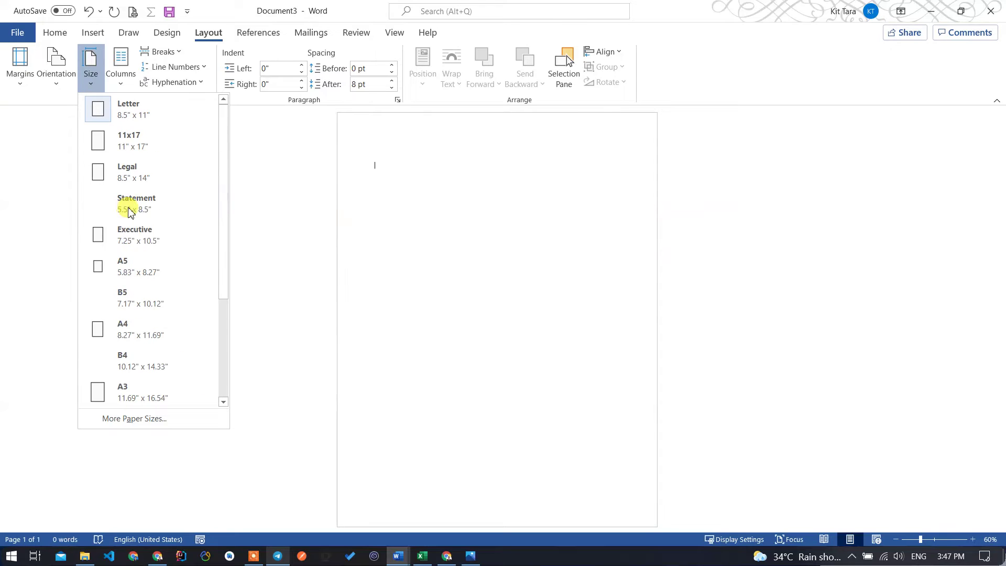
left_click(204, 32)
left_click(91, 68)
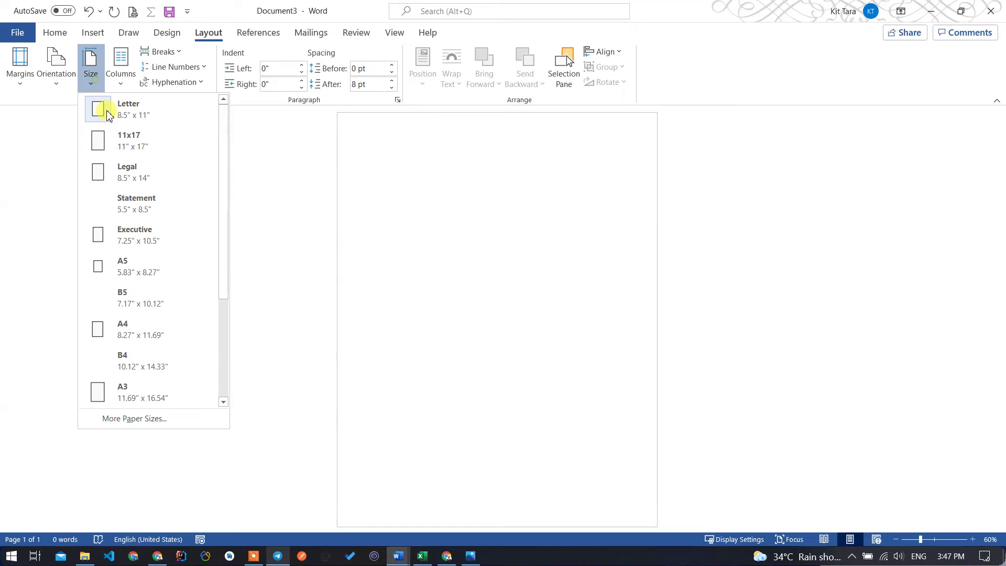
left_click(134, 336)
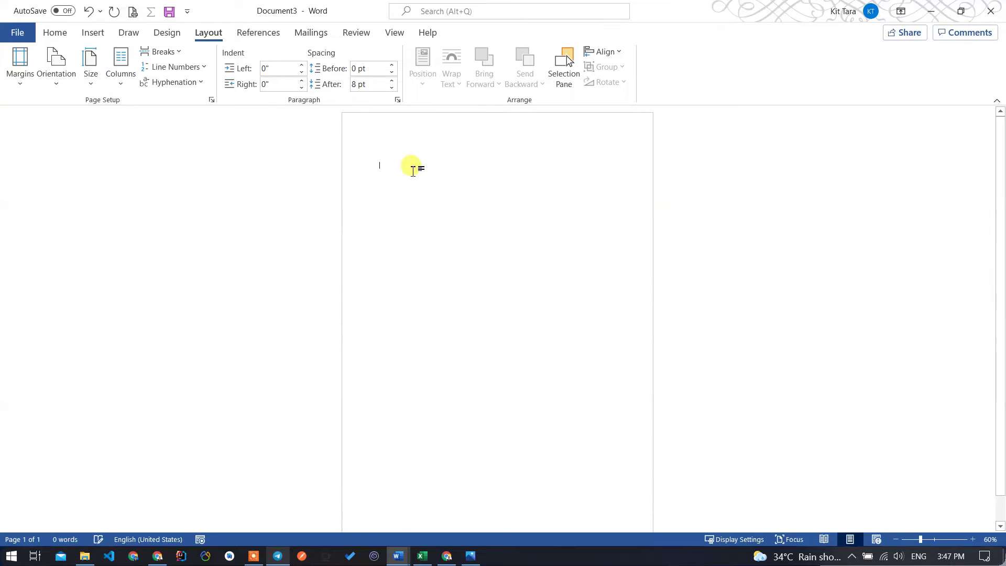
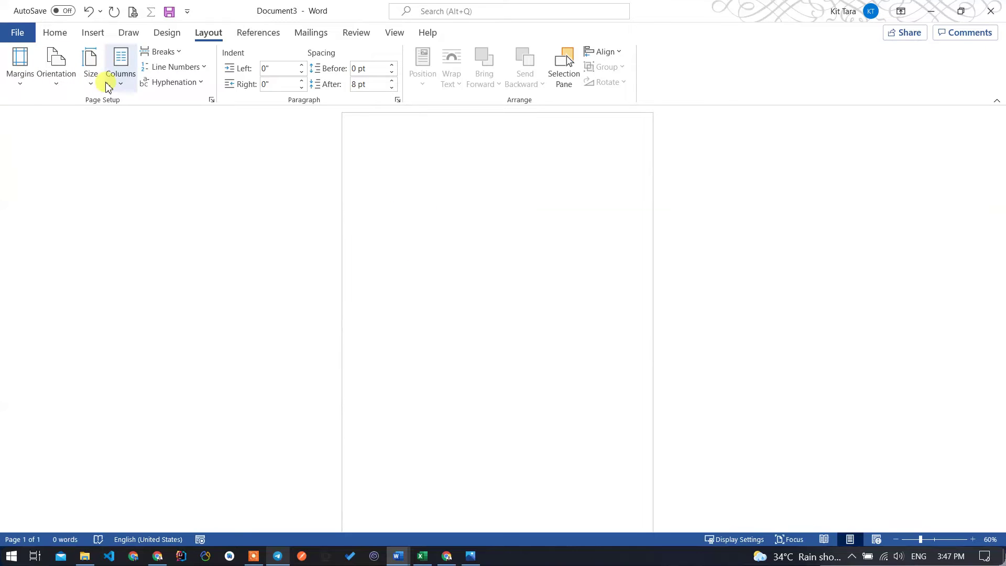
Set the blank document's paper size to A4.
left_click(91, 66)
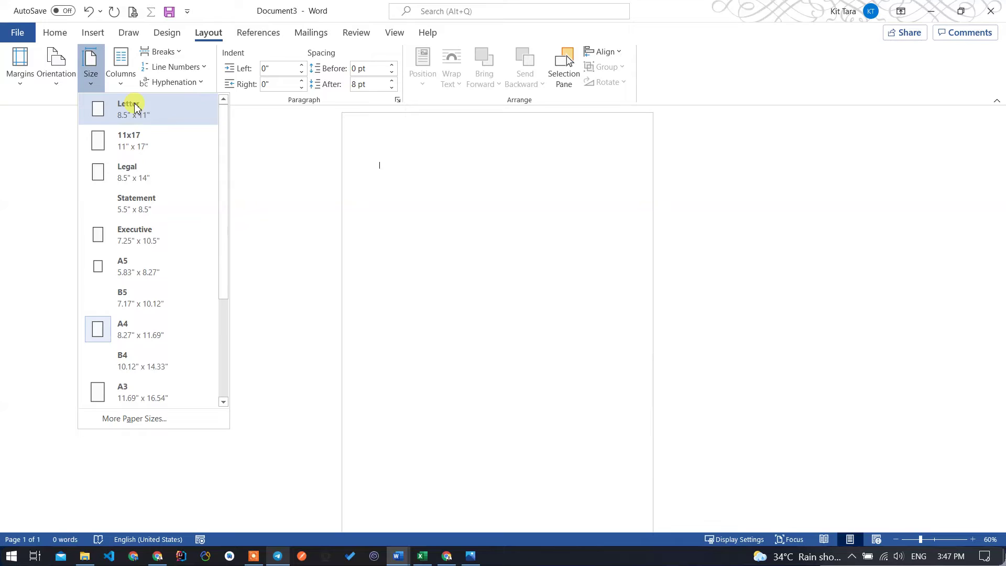
left_click(130, 337)
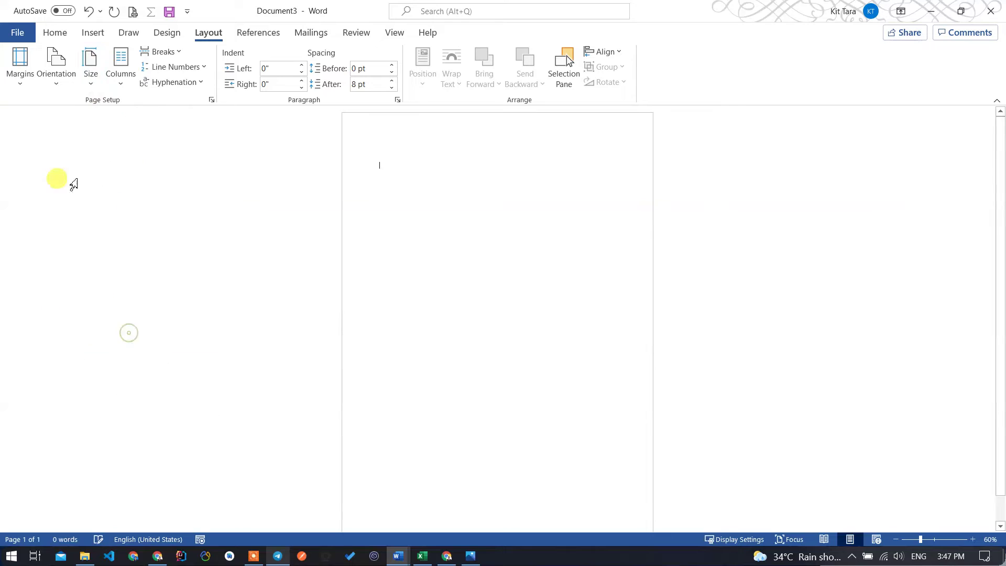
left_click(92, 89)
left_click(445, 235)
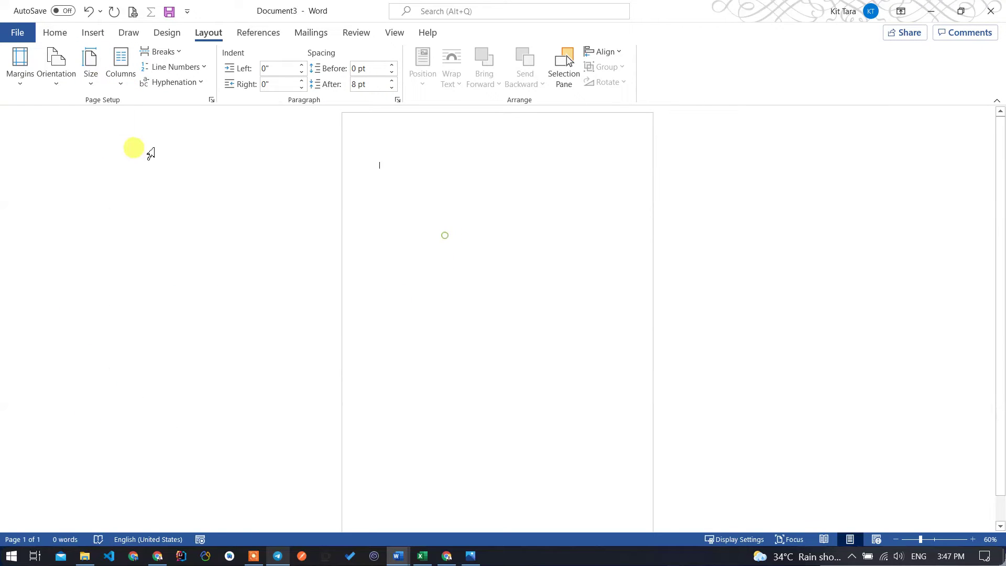
Turn the page to landscape orientation, then back to portrait.
left_click(58, 87)
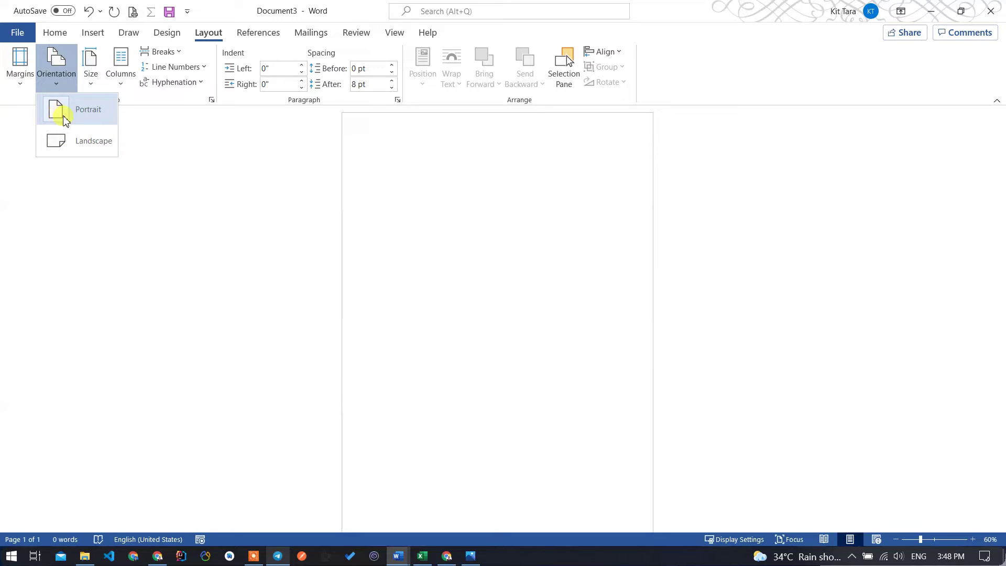
left_click(64, 145)
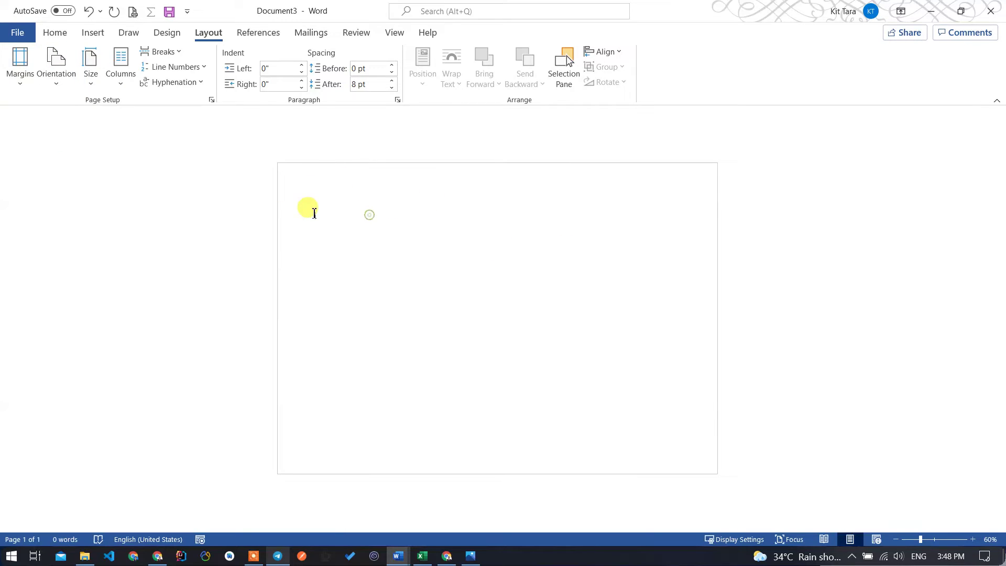
left_click(63, 89)
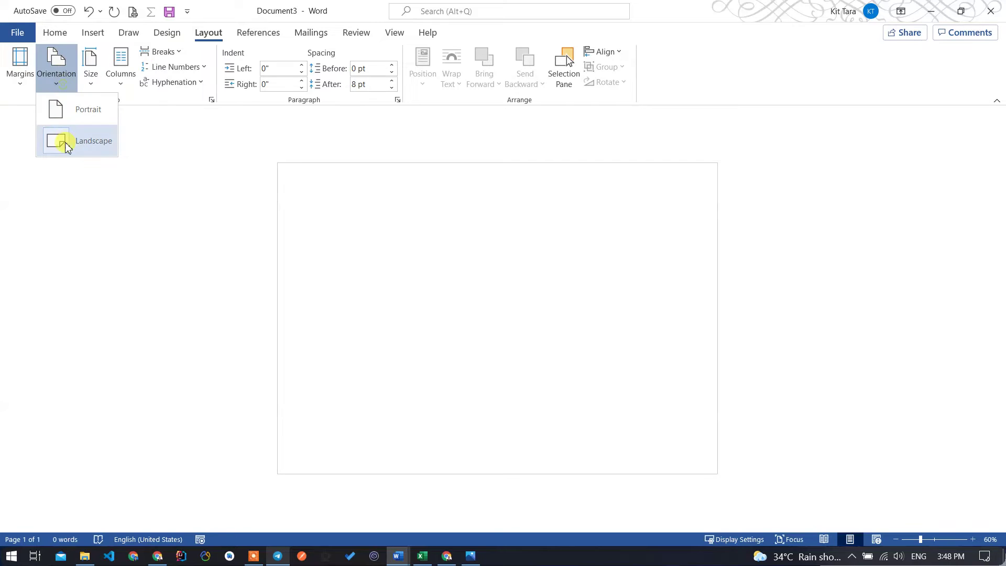
left_click(76, 112)
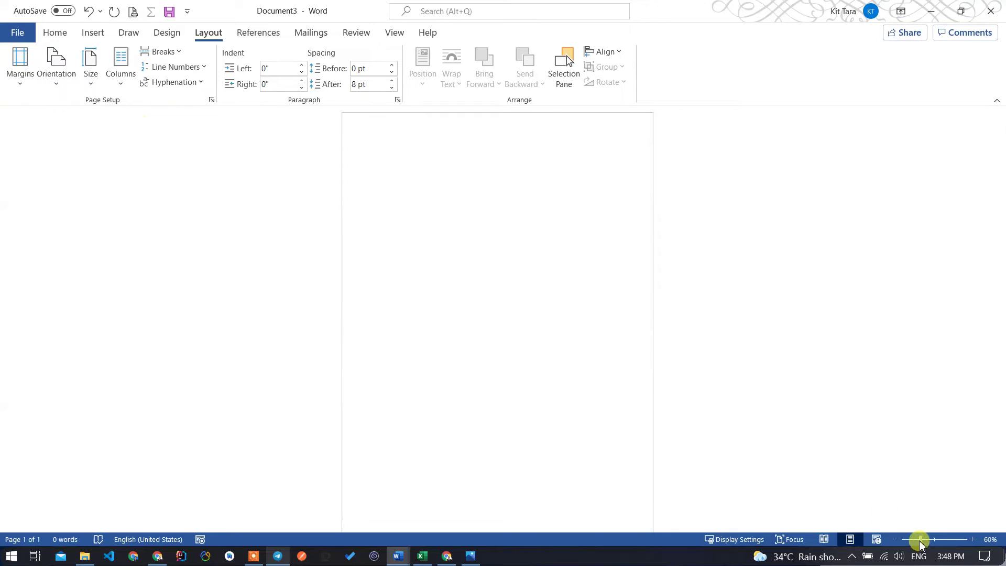
Zoom the blank page to 100%, then minimise the document to reach the desktop.
left_click_drag(921, 539, 934, 540)
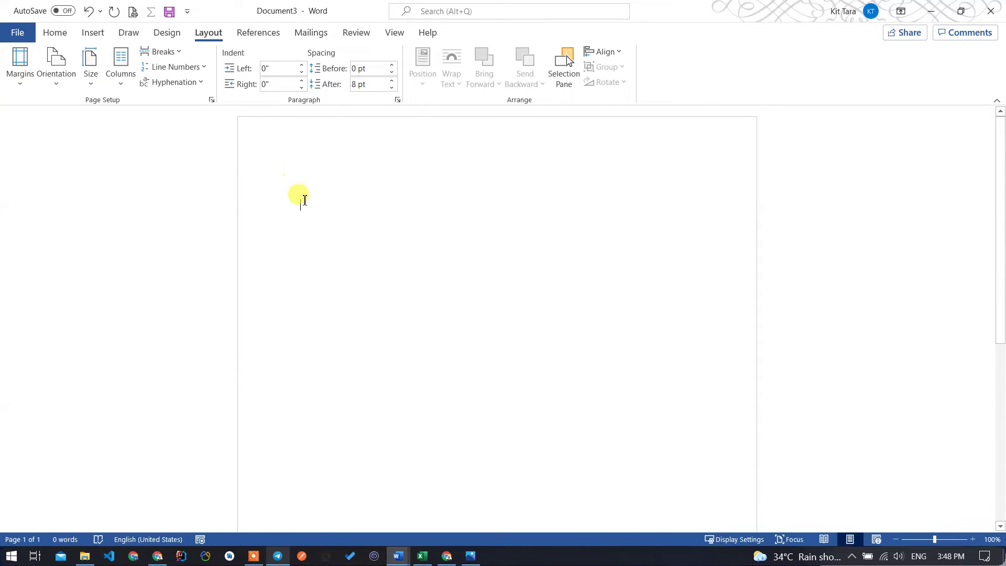
left_click(92, 89)
left_click(401, 197)
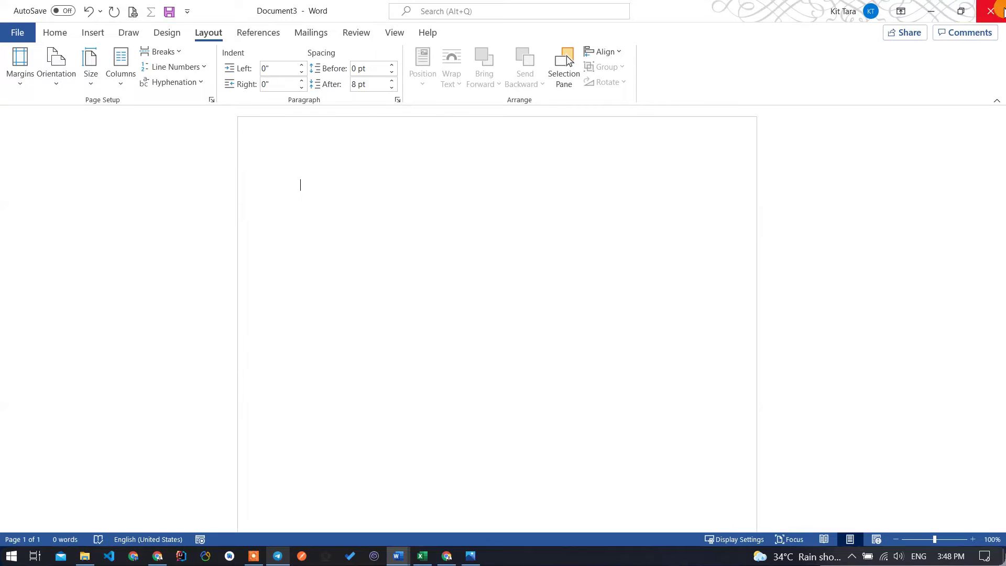
left_click(931, 11)
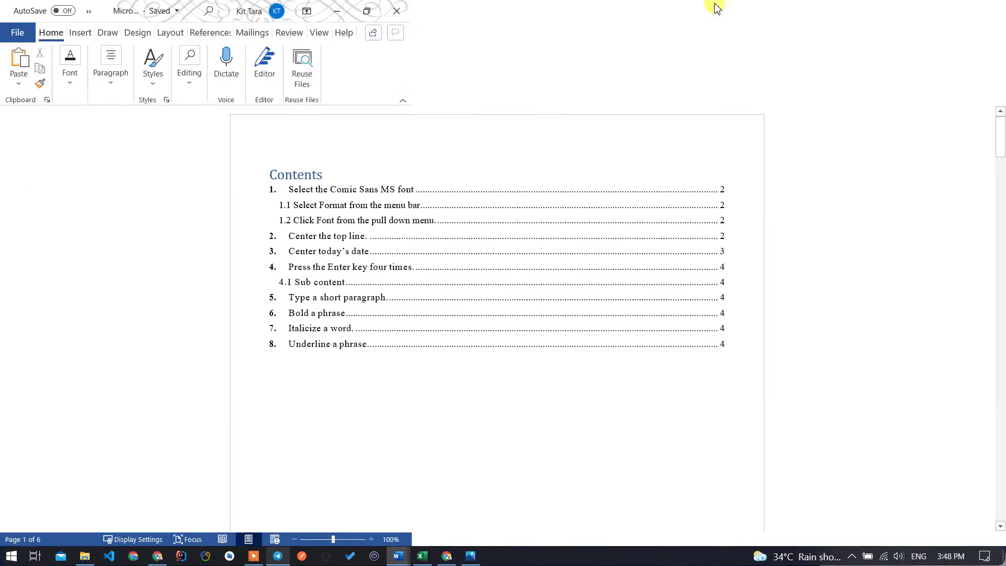
Switch the exercise document to A4 paper size on the Layout tab.
left_click(508, 236)
scroll(431, 398, "down", 5)
scroll(431, 382, "down", 5)
scroll(434, 387, "up", 2)
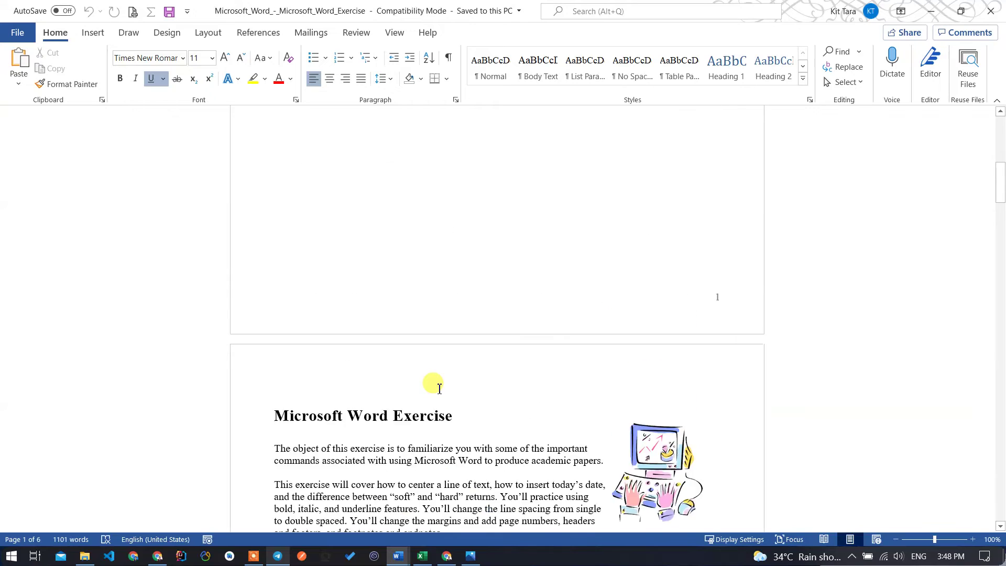
scroll(441, 377, "up", 7)
left_click(439, 375)
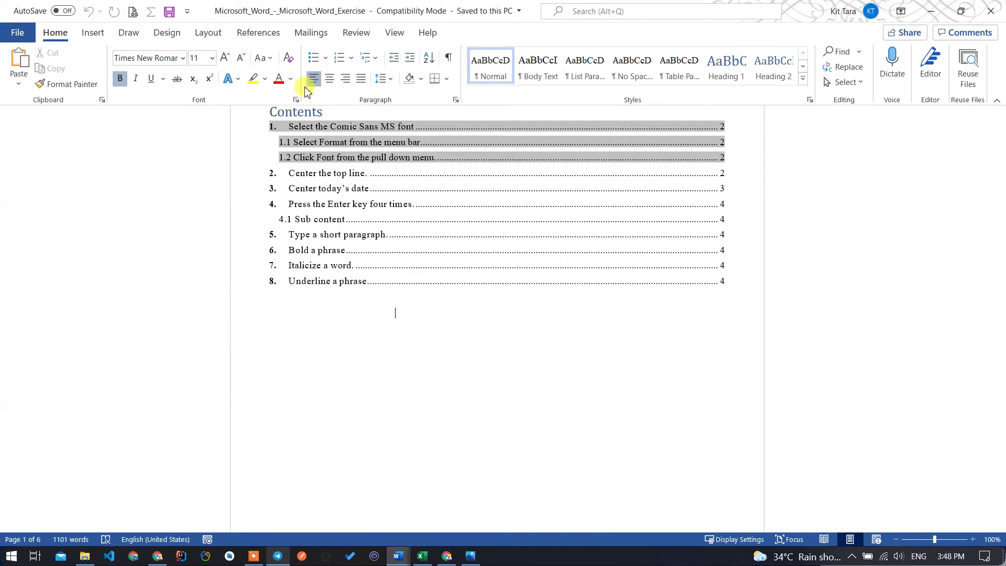
left_click(207, 32)
left_click(91, 66)
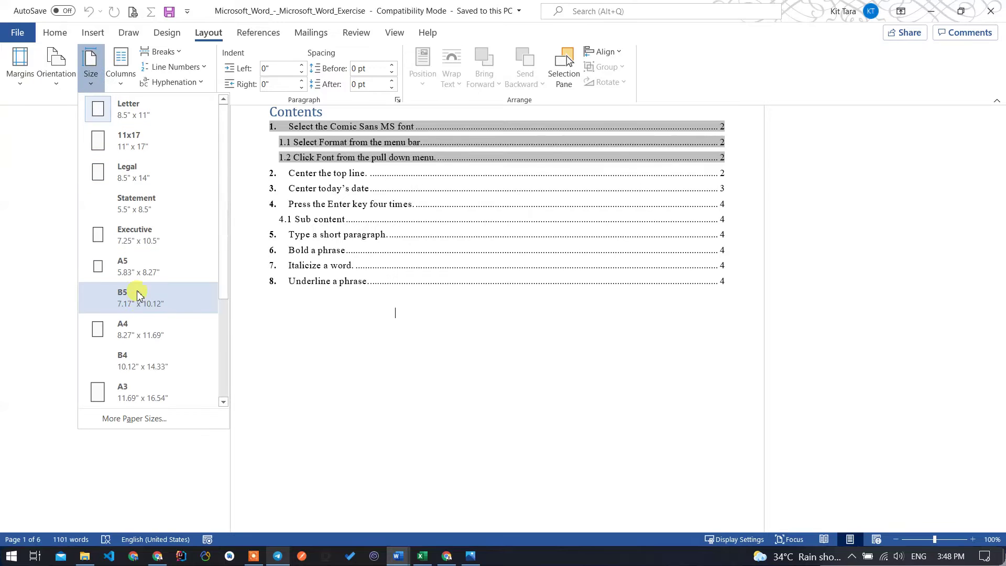
left_click(133, 310)
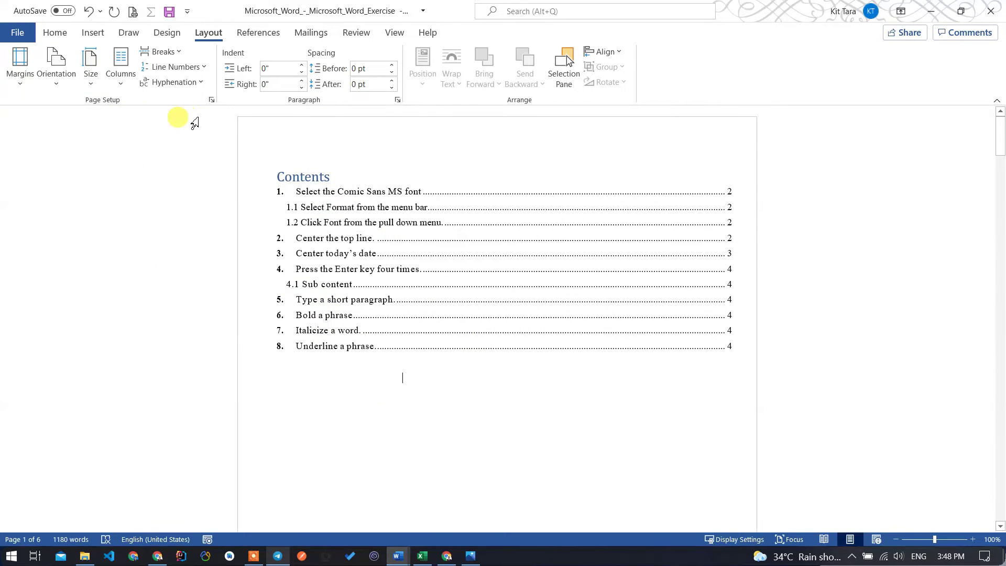
left_click(94, 87)
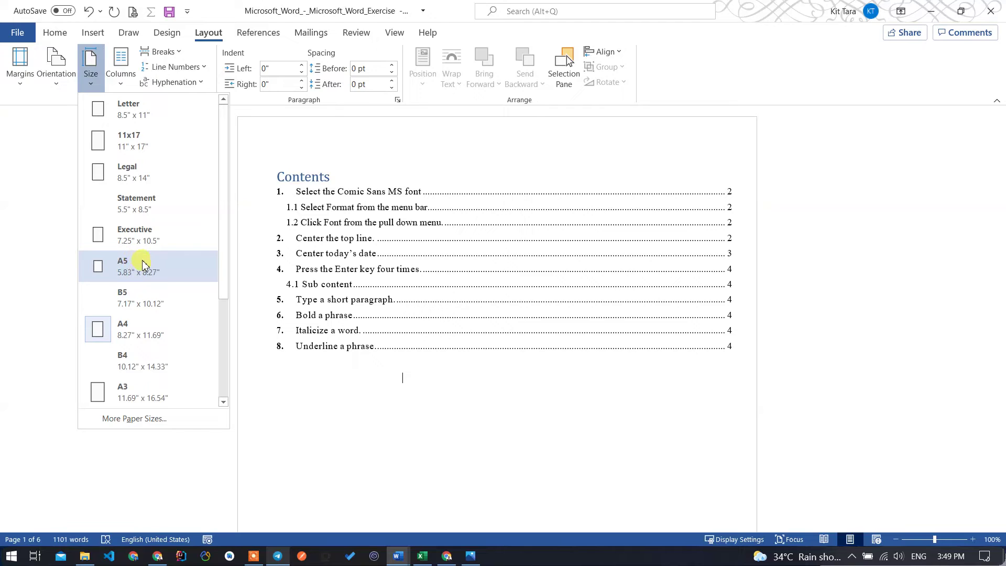
left_click_drag(224, 191, 231, 210)
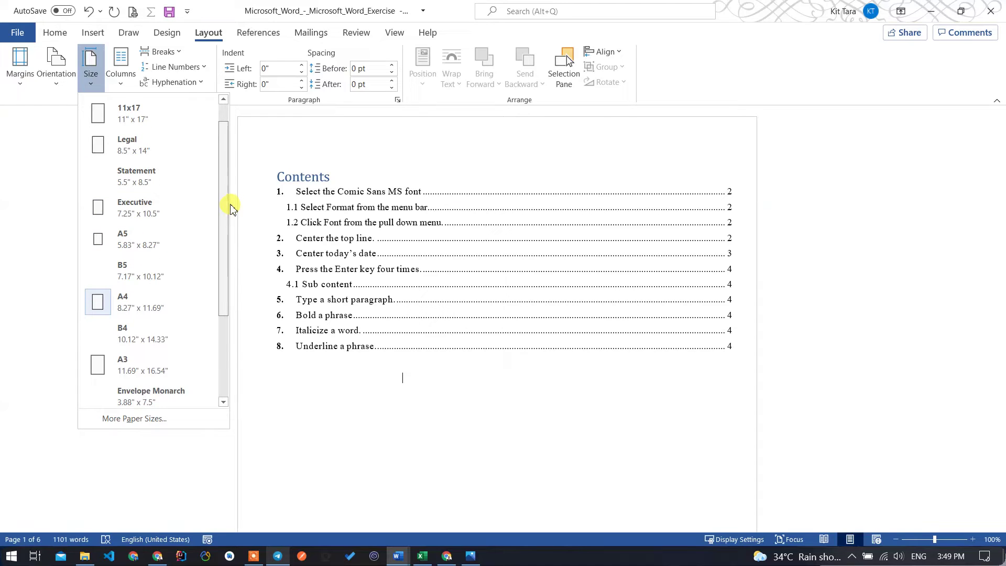
left_click(335, 391)
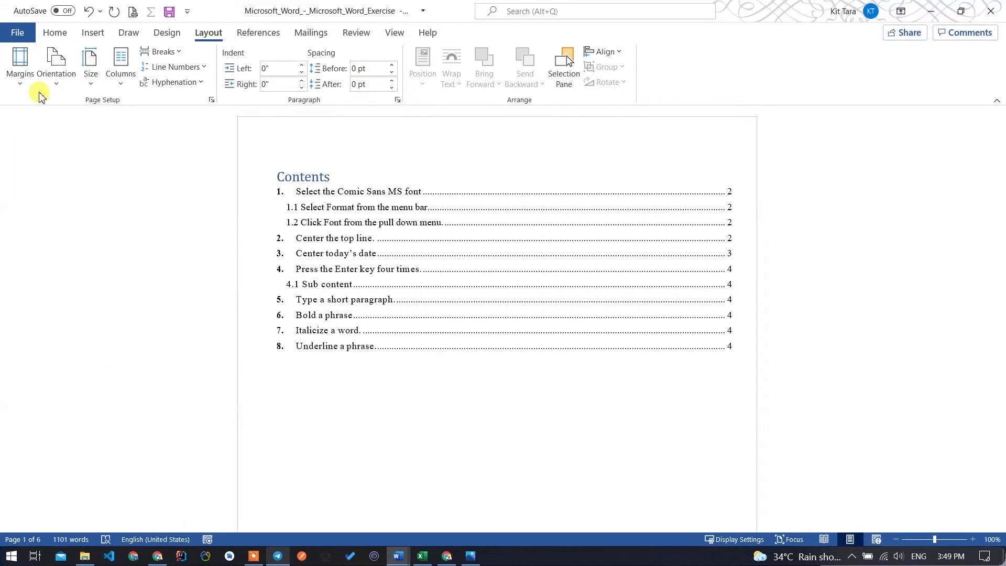
Scroll to page 2 and put the insertion point in the help paragraph.
left_click(407, 406)
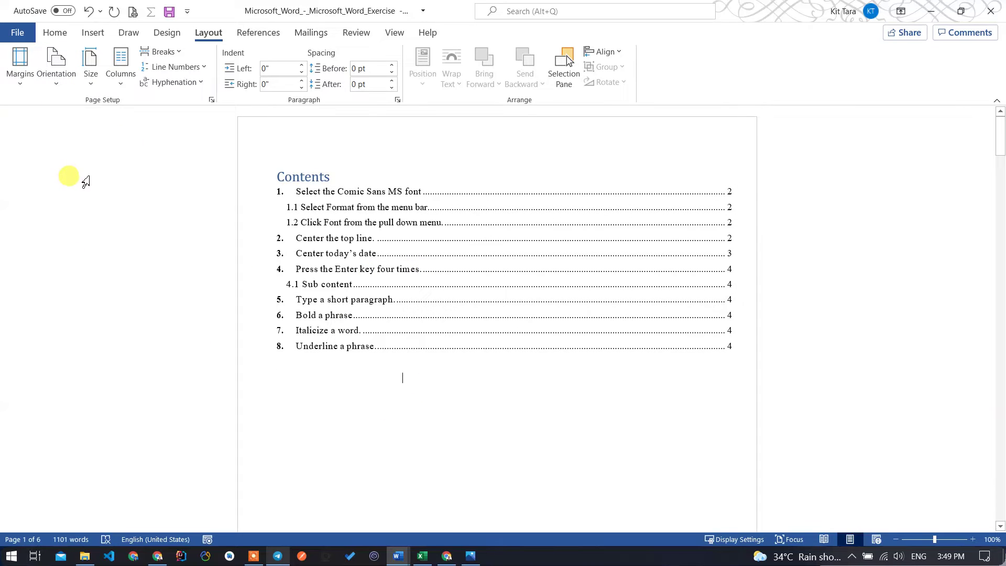
scroll(570, 348, "down", 6)
scroll(570, 348, "down", 8)
scroll(570, 351, "down", 5)
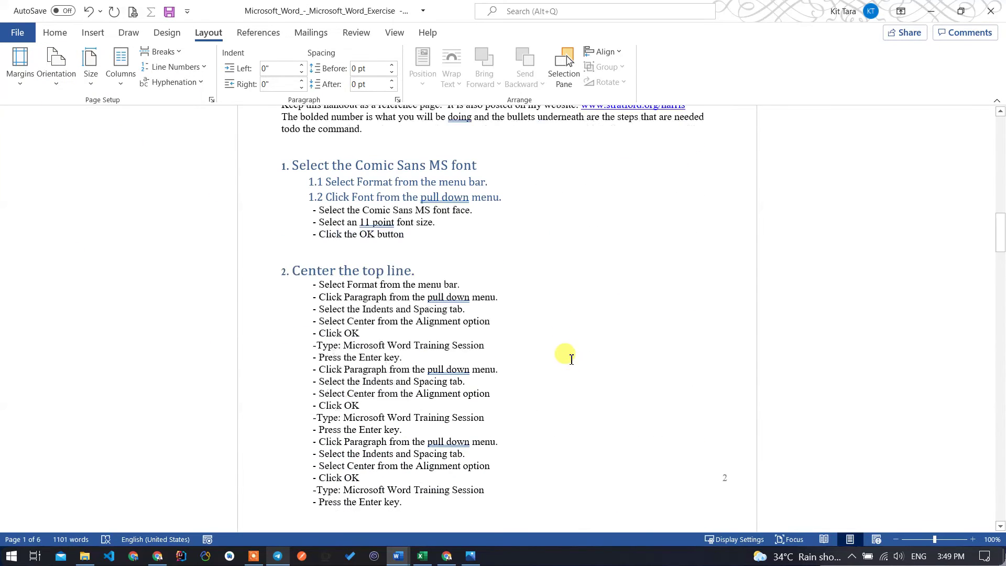
left_click(507, 219)
scroll(507, 220, "up", 3)
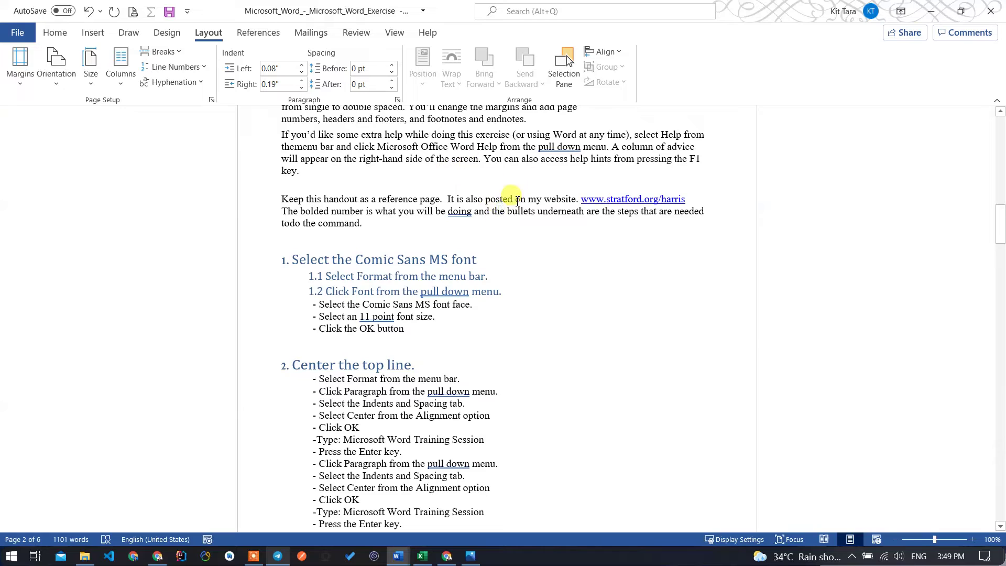
left_click(486, 160)
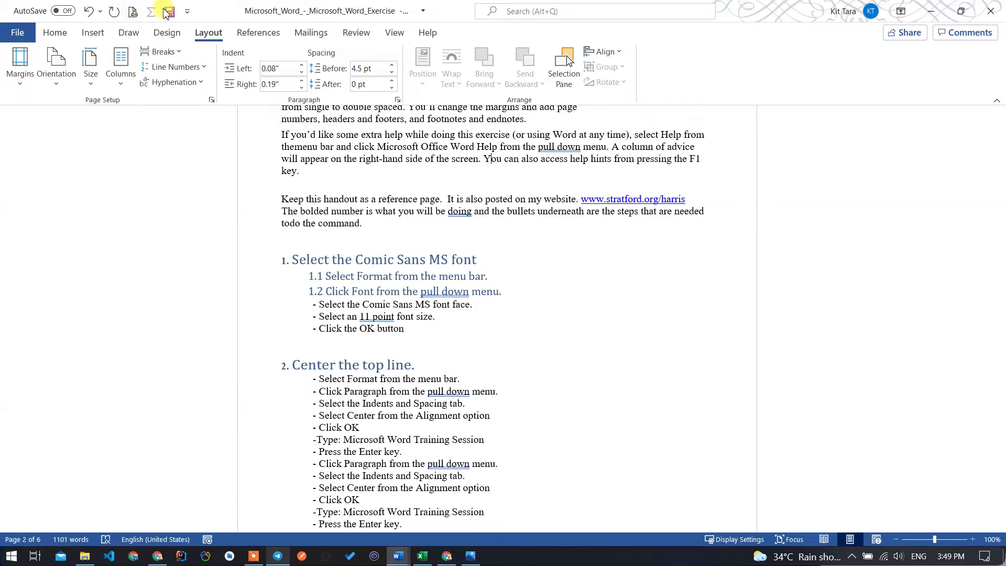
left_click(461, 159)
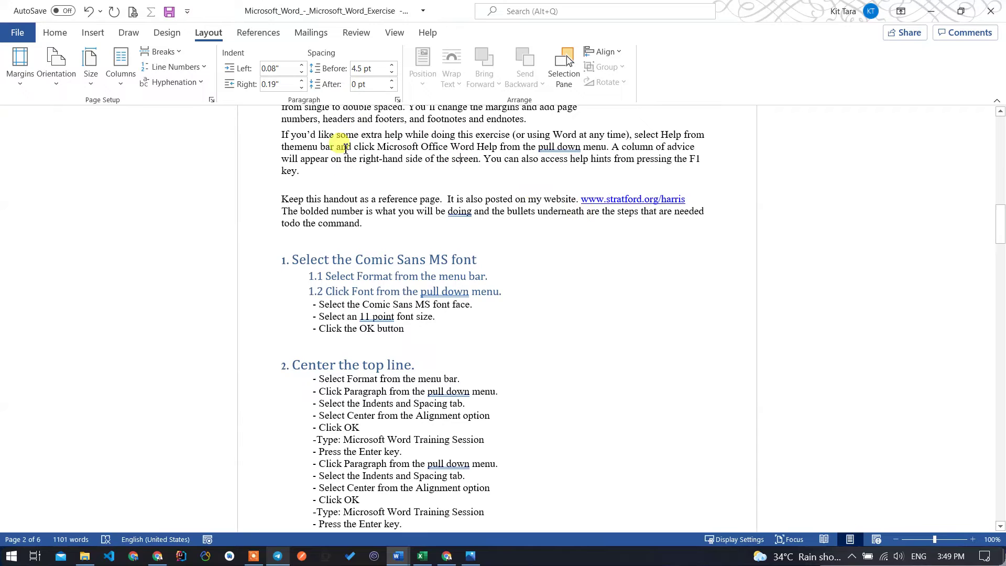
left_click(359, 160)
Open the document's print preview with Ctrl+P.
key("ctrl+p")
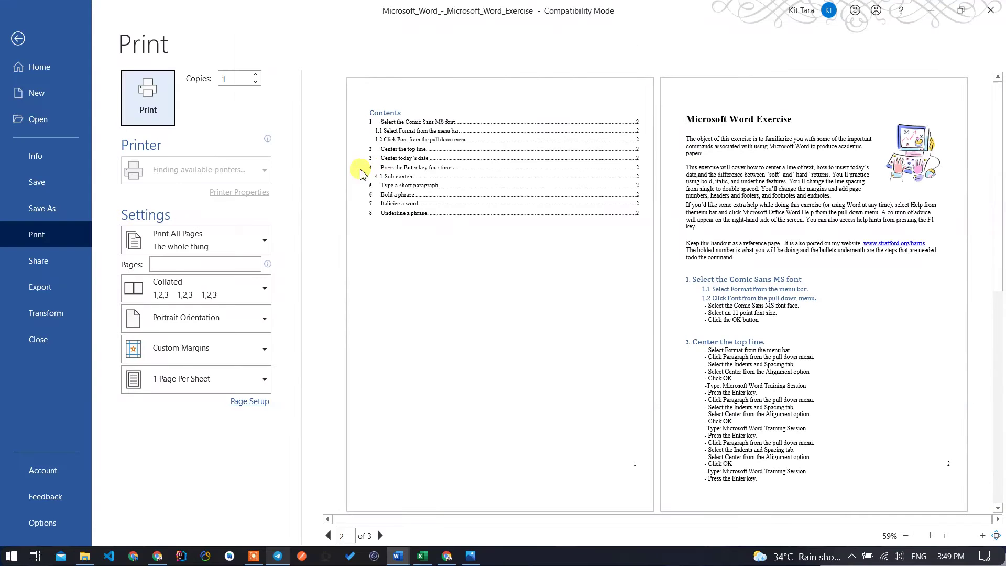
key("alt+Tab")
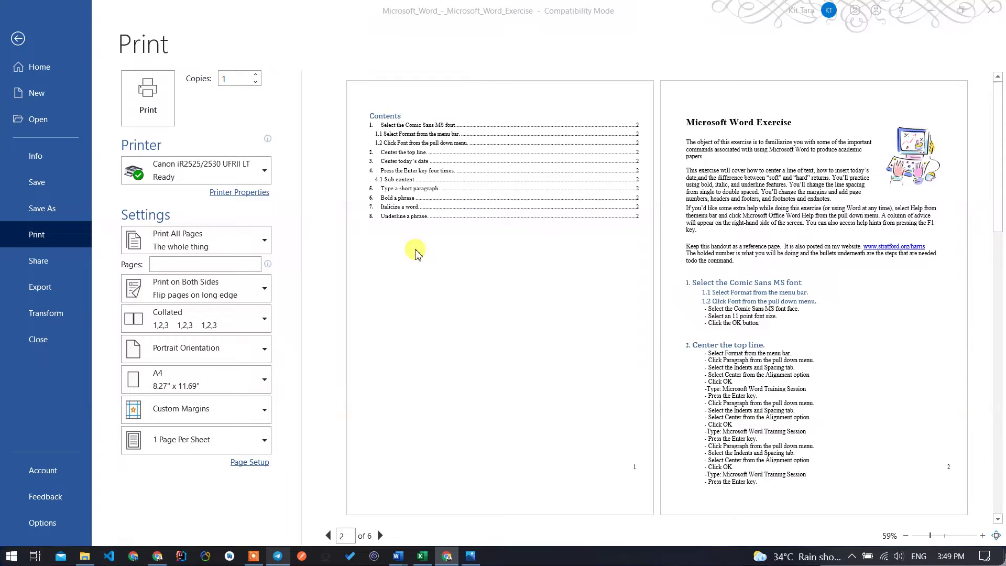
left_click(412, 251)
Browse preview pages 1–6, return to pages 1–2, and open Printer Properties.
left_click(381, 535)
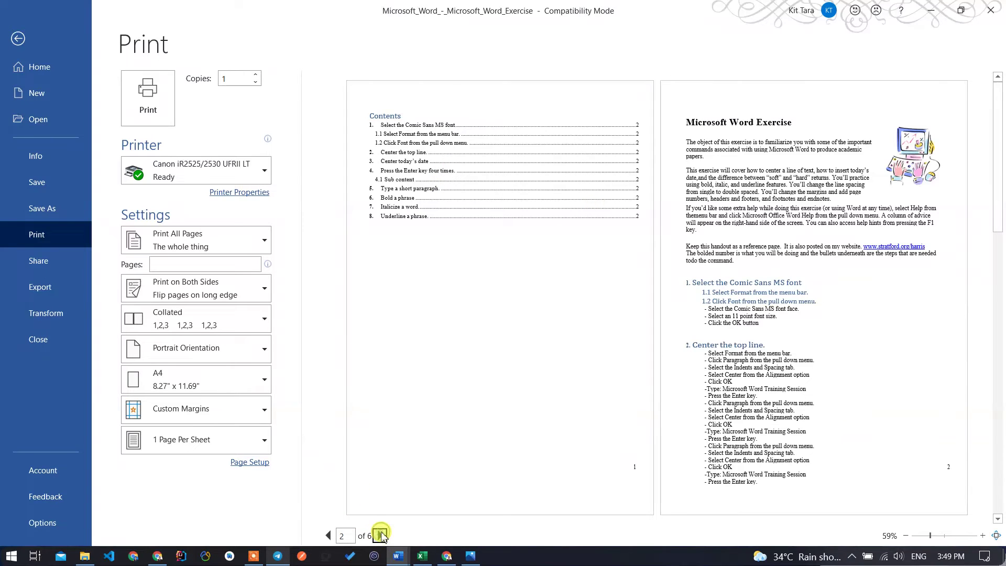
left_click(381, 535)
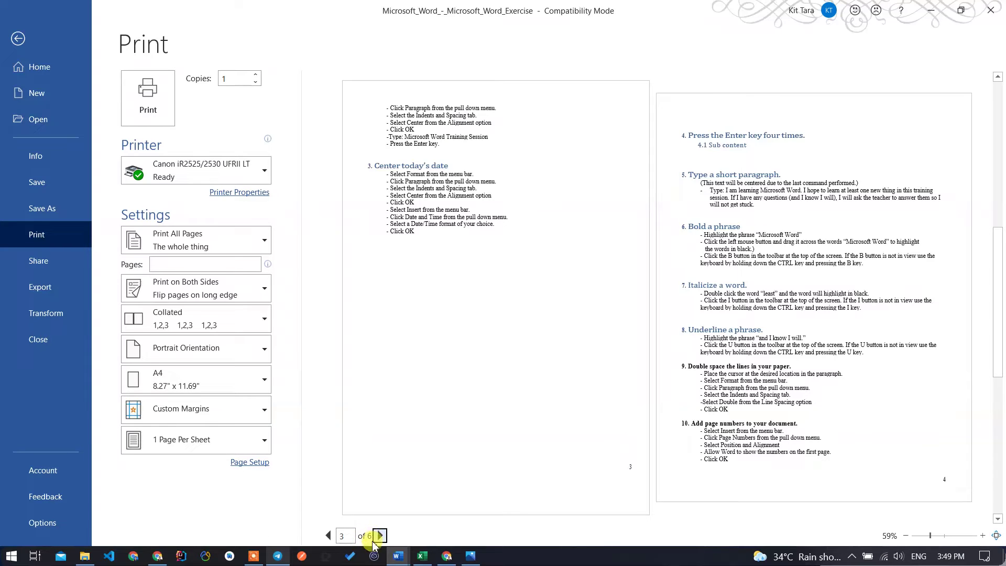
left_click(381, 535)
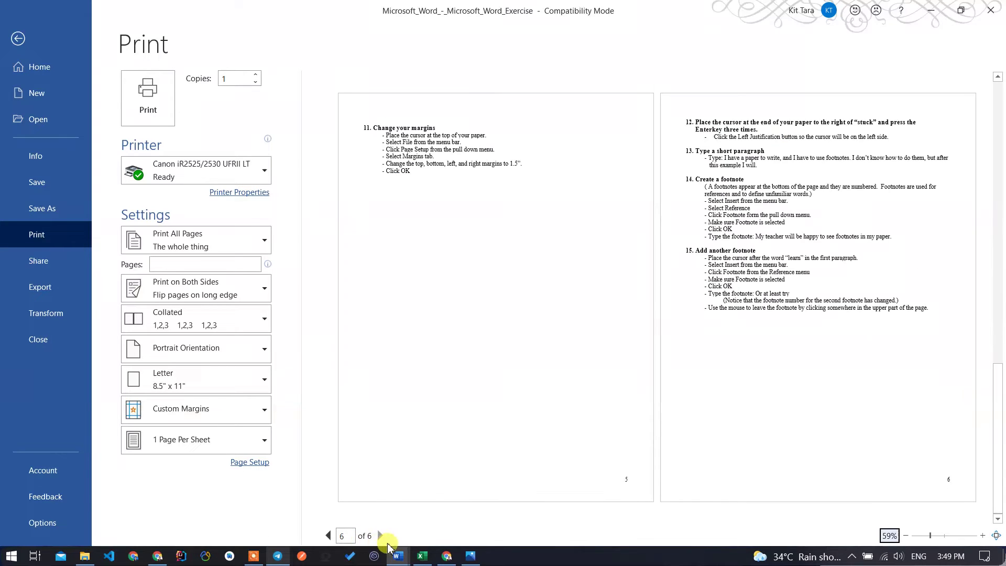
left_click(329, 535)
left_click(328, 535)
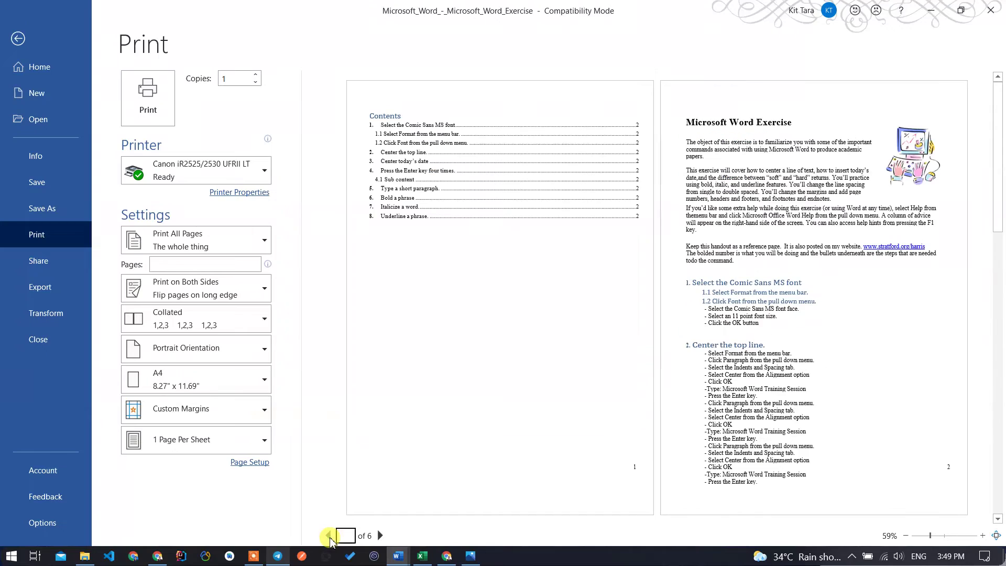
left_click(472, 340)
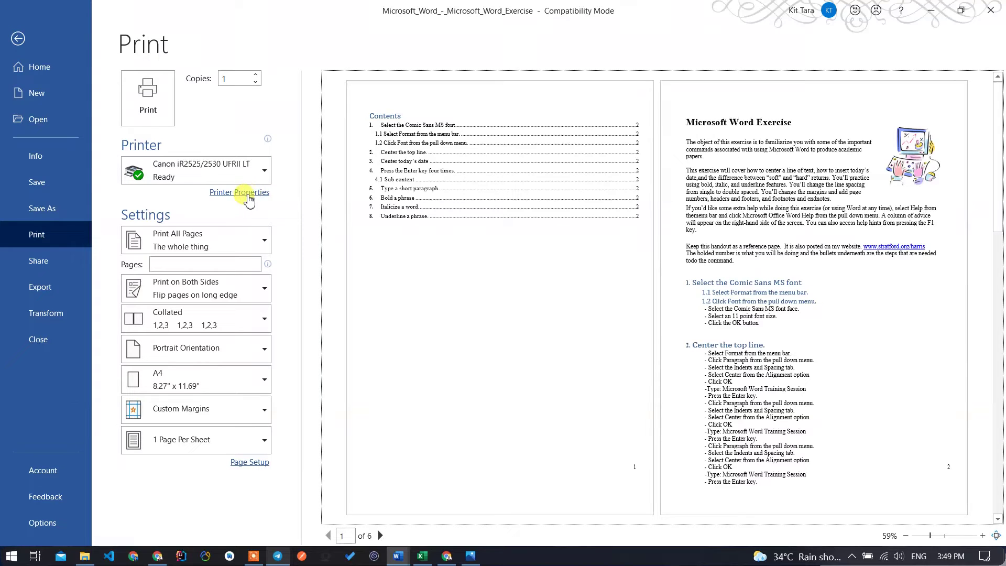
left_click(248, 194)
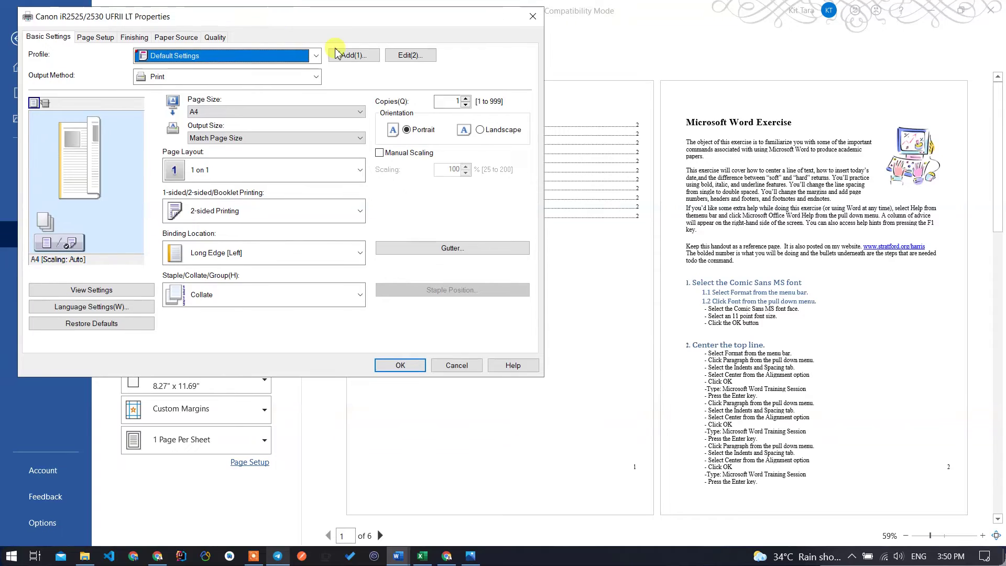
left_click(836, 141)
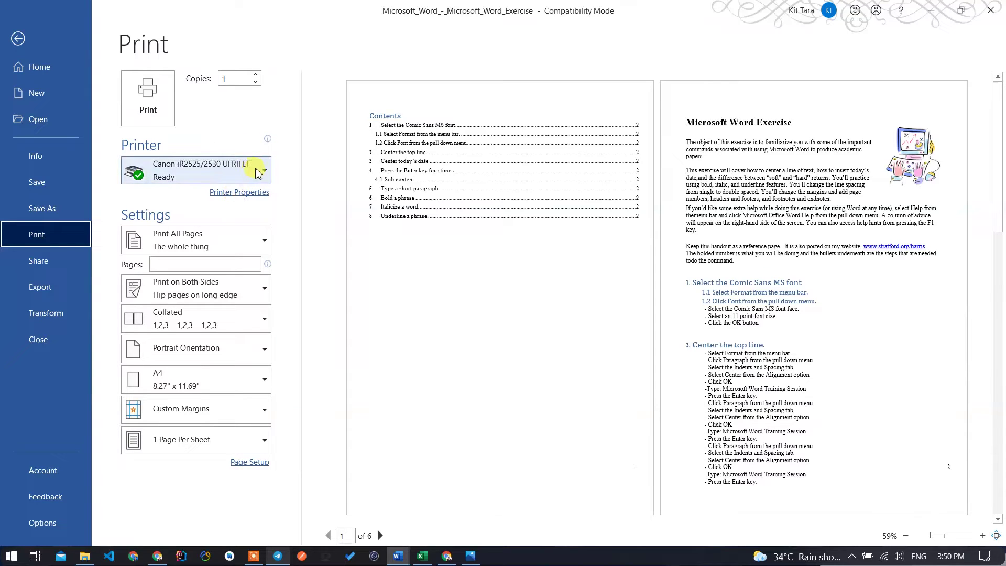
left_click(262, 173)
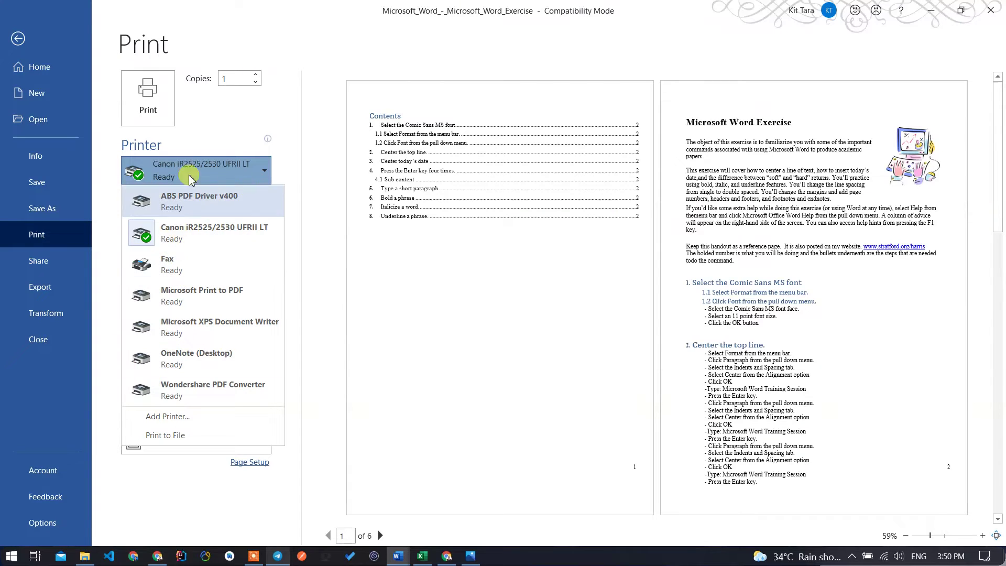
left_click(279, 174)
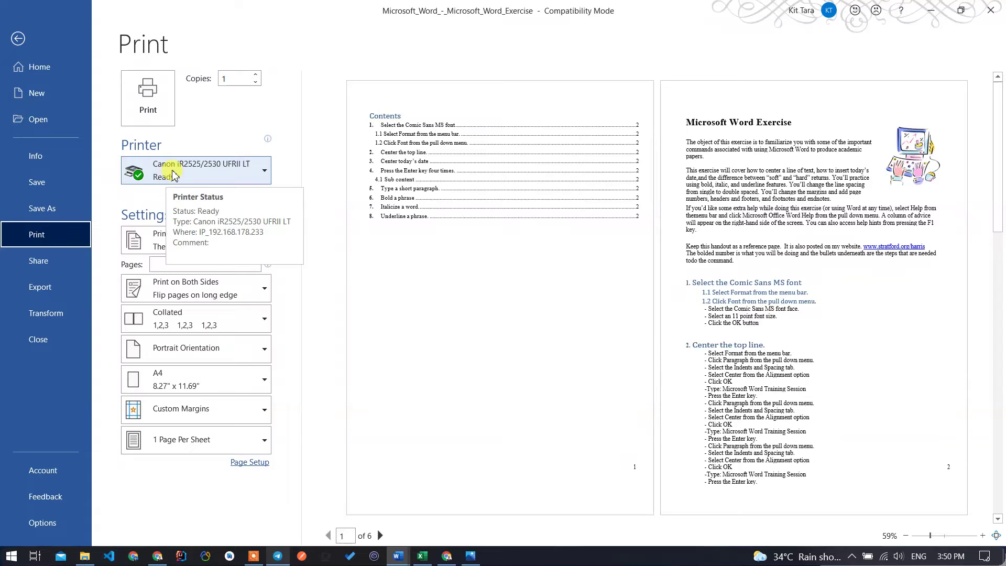
mouse_move(197, 170)
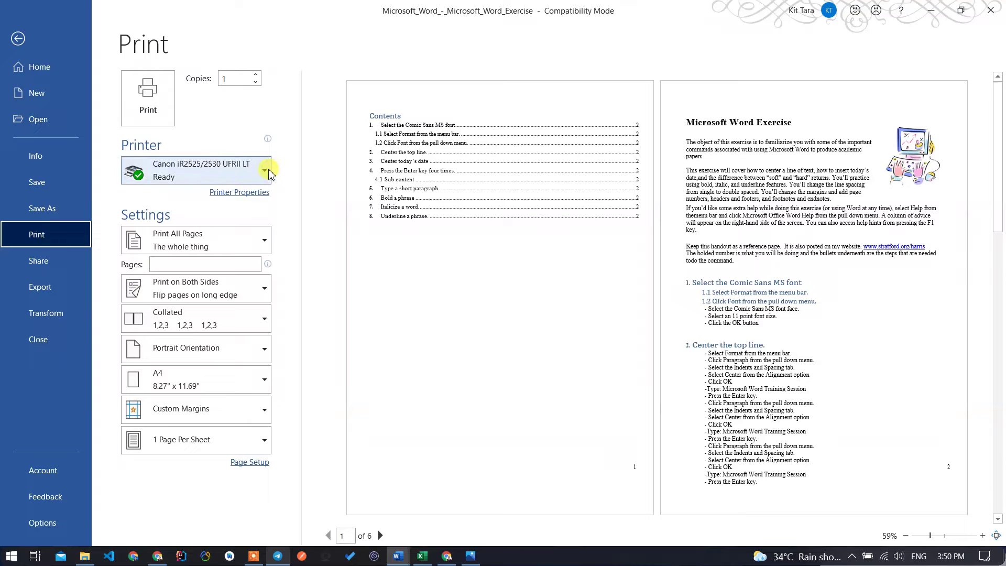
mouse_move(265, 175)
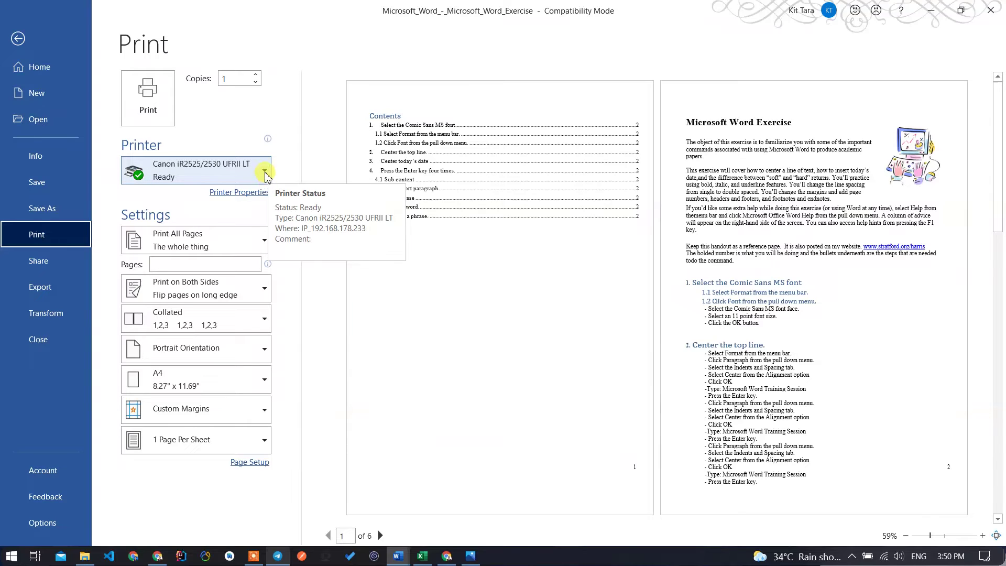
left_click(266, 170)
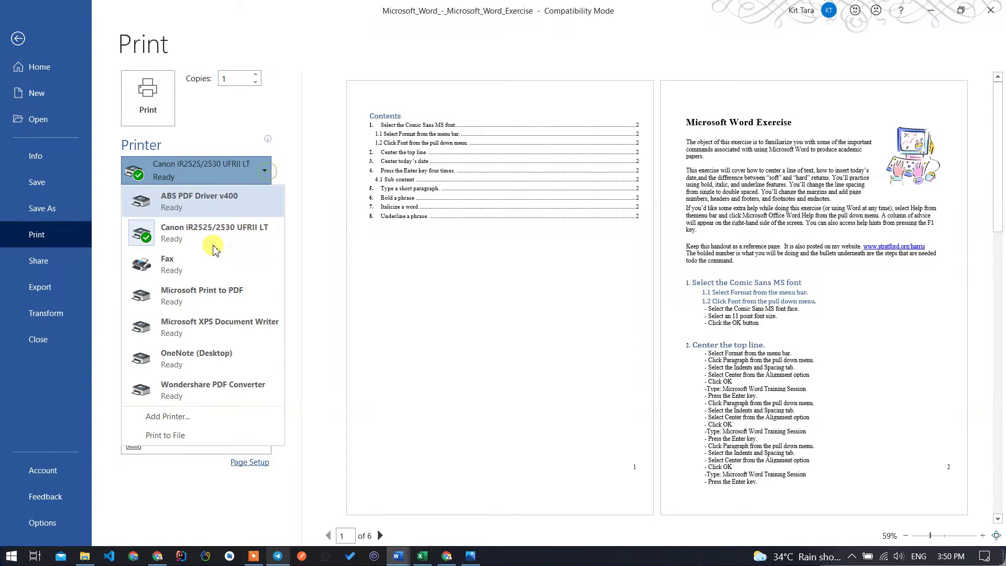
left_click(194, 241)
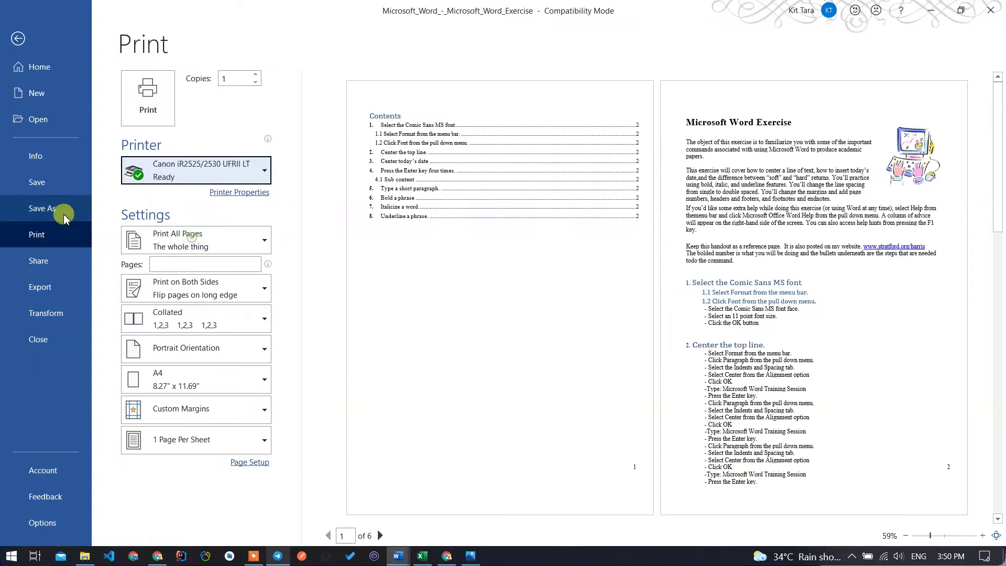
left_click(231, 194)
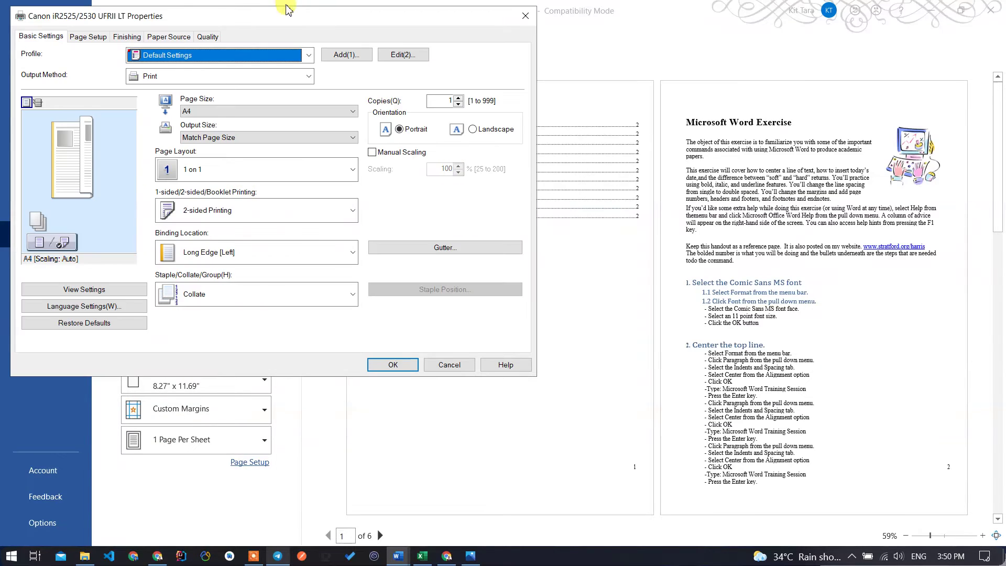
Set the Canon printer's output size to A4.
mouse_move(289, 16)
left_mouse_down()
mouse_move(609, 130)
mouse_move(602, 113)
left_mouse_up()
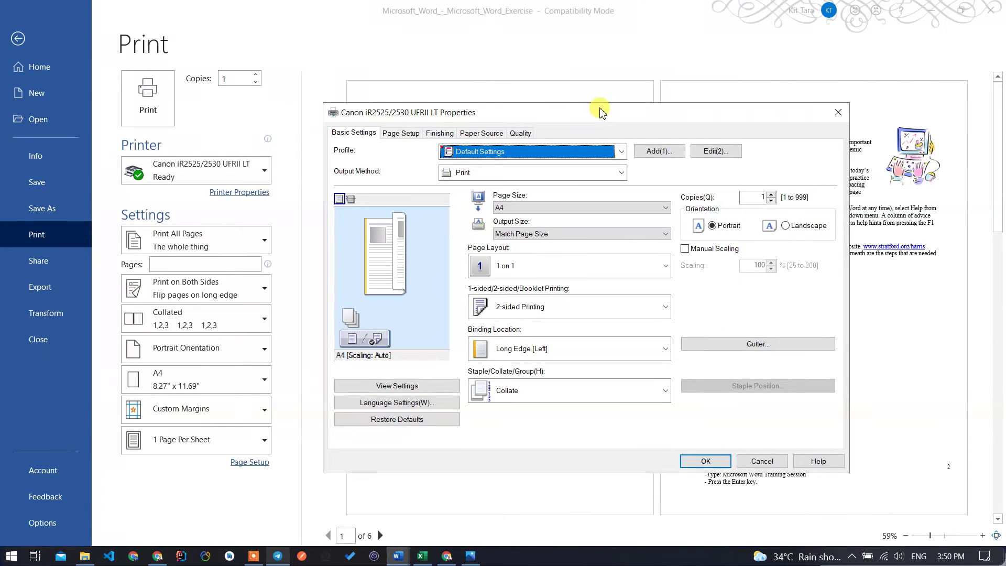
left_click(542, 207)
left_click(503, 277)
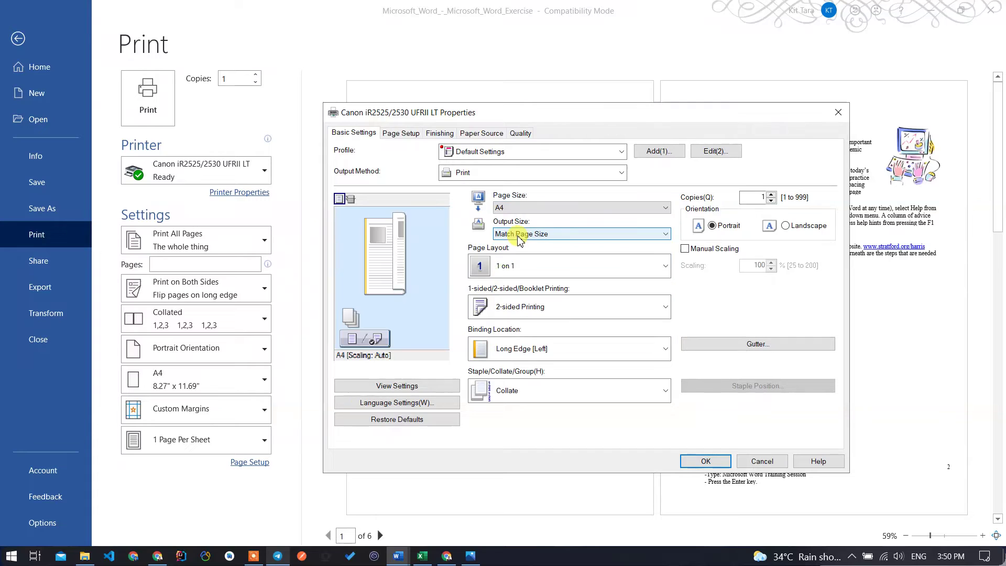
left_click(519, 234)
left_click(503, 312)
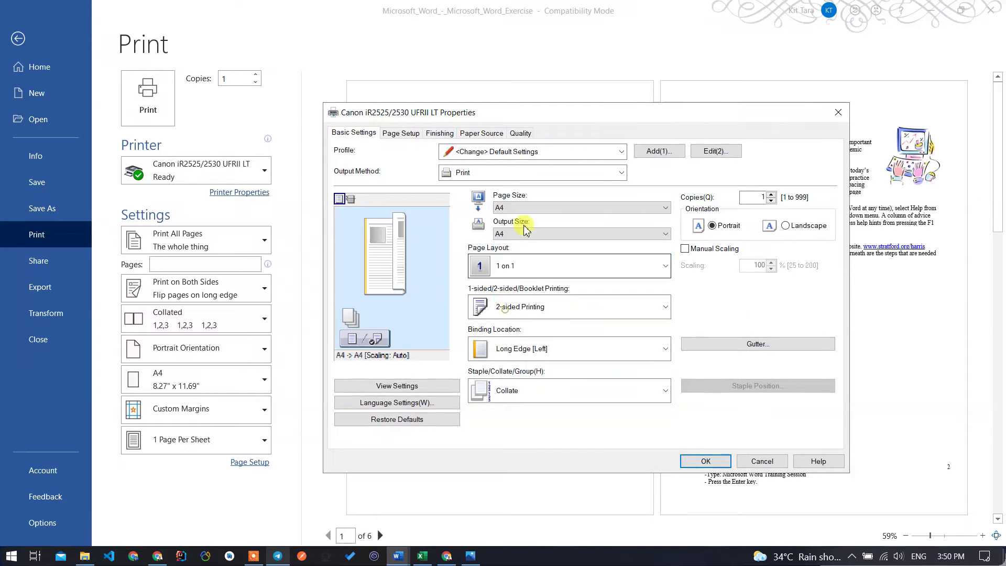
left_click(527, 208)
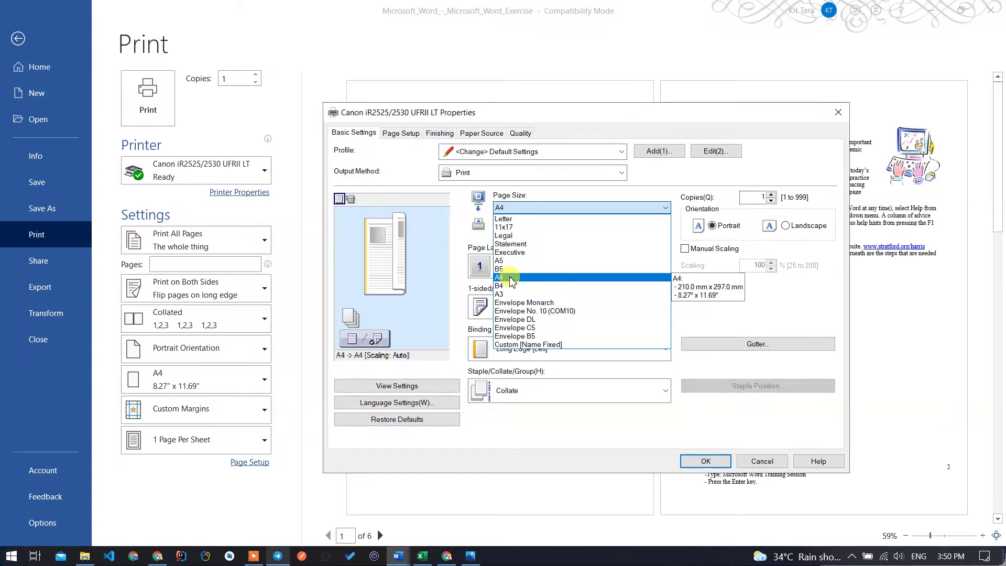
left_click(512, 208)
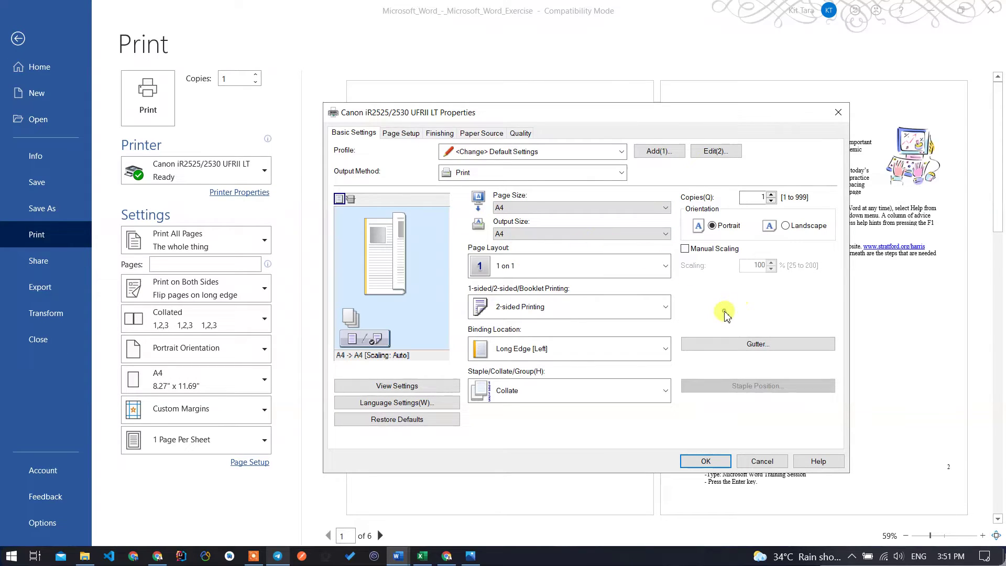
left_click_drag(618, 116, 585, 103)
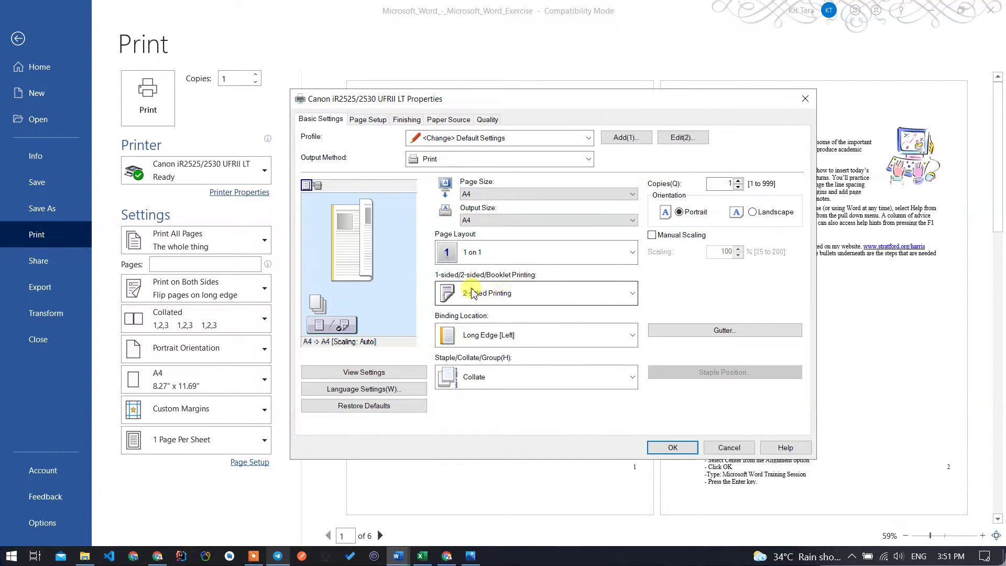
Keep two-sided portrait printing after trying one-sided and landscape, and confirm with OK.
left_click(493, 298)
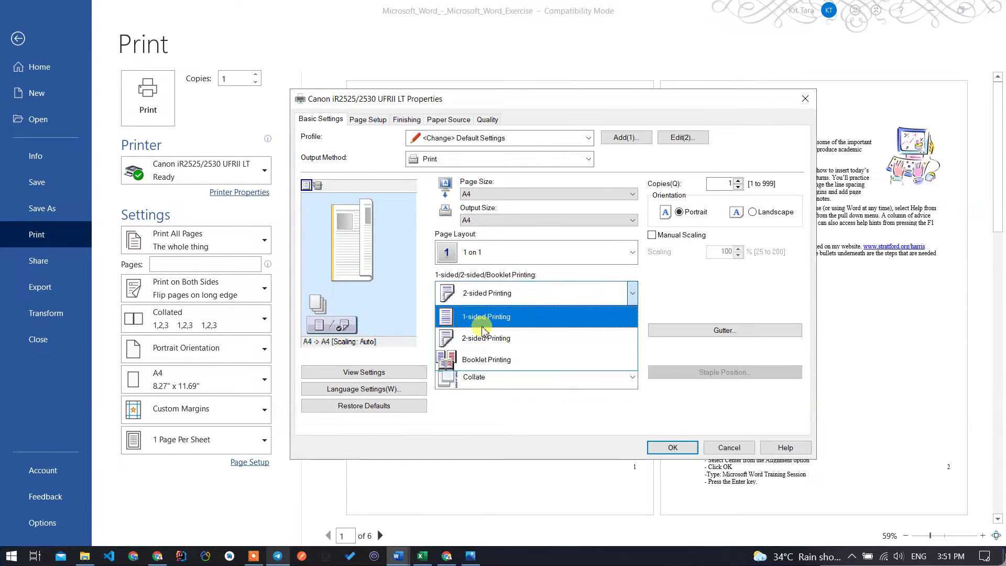
left_click(484, 318)
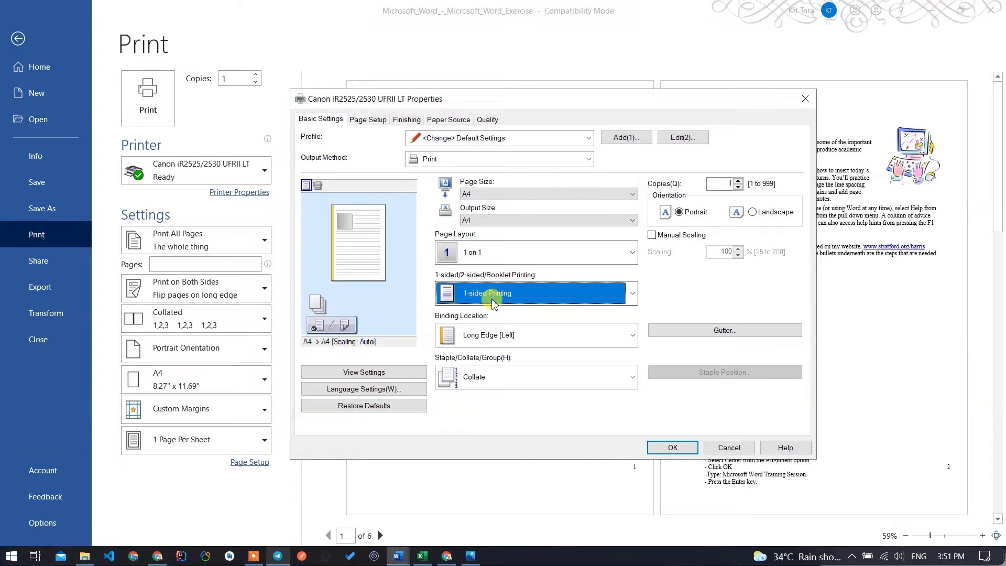
left_click(493, 304)
left_click(482, 338)
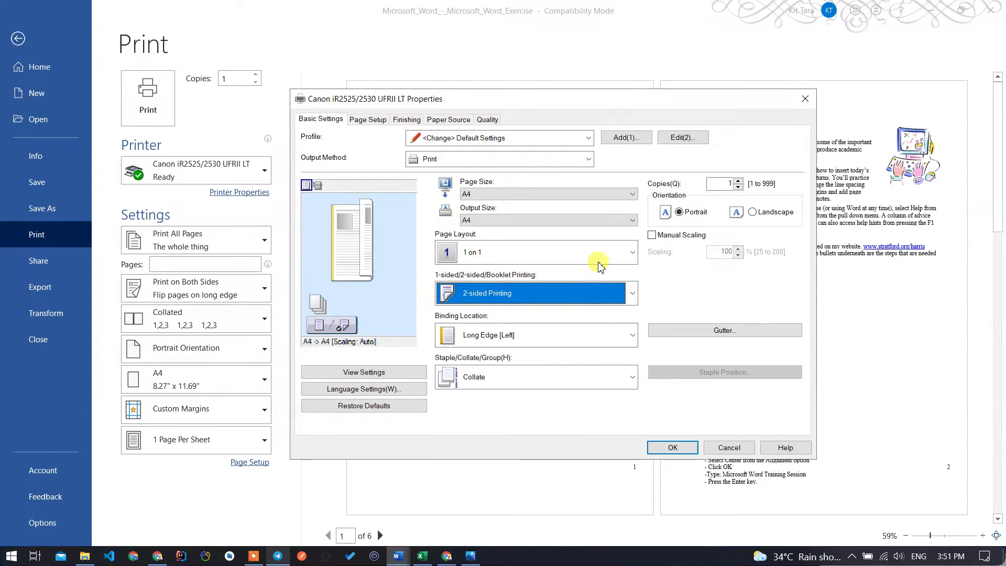
left_click(753, 212)
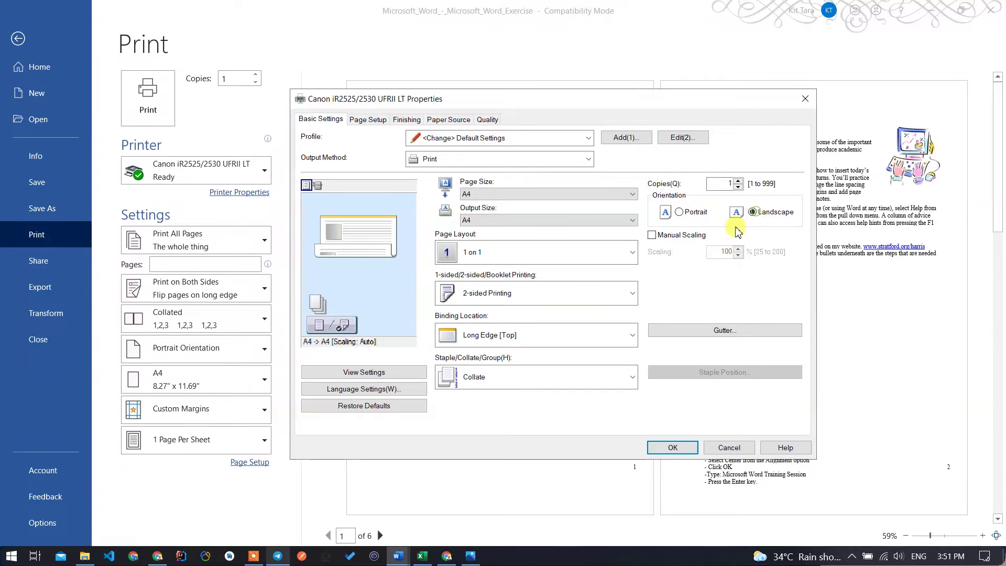
left_click(679, 212)
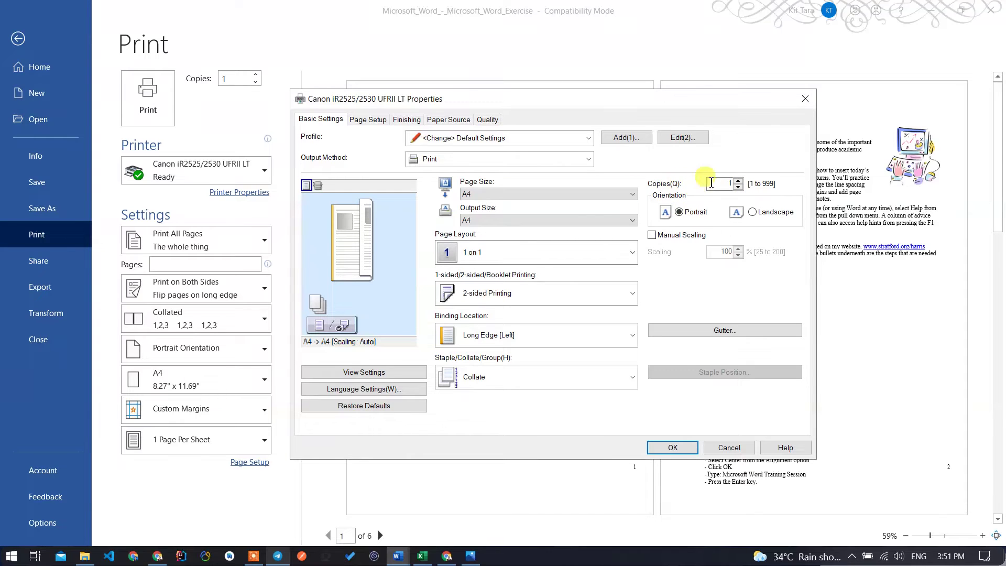
left_click(676, 446)
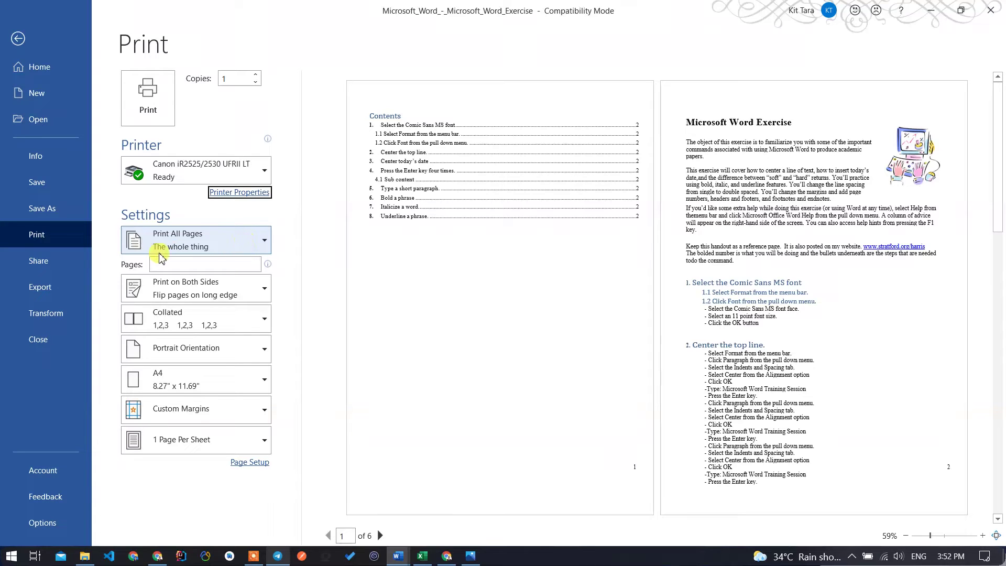
Try a custom print range of pages 2-5, revert to all pages, and return to the document.
left_click(251, 243)
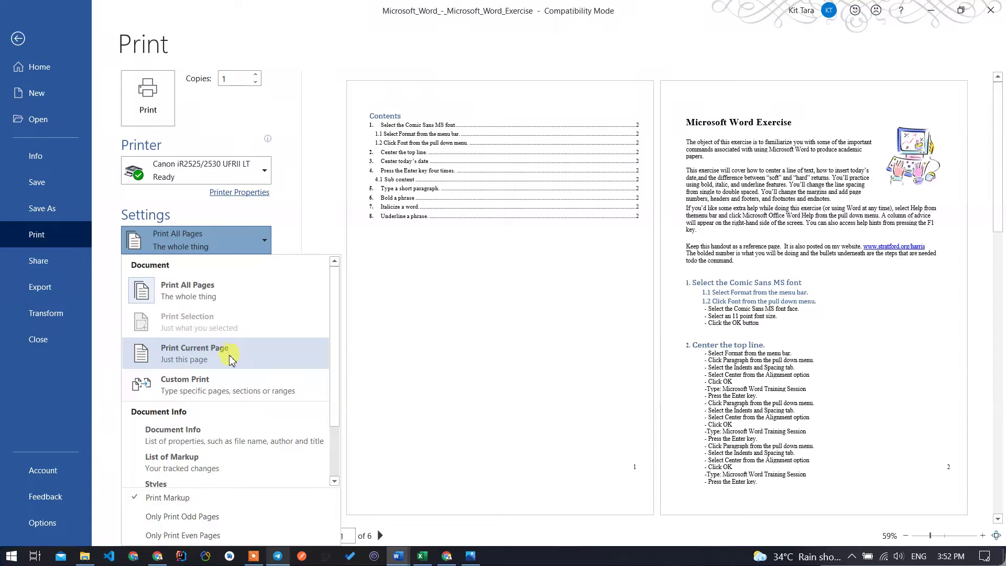
left_click(233, 388)
left_click(188, 270)
type("2-5")
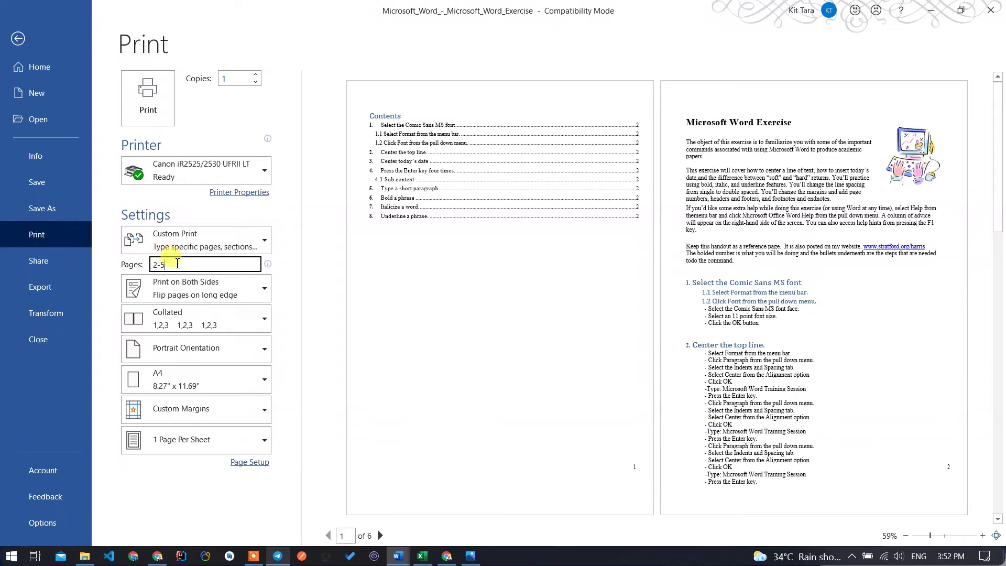
left_click_drag(177, 264, 113, 267)
left_click(215, 246)
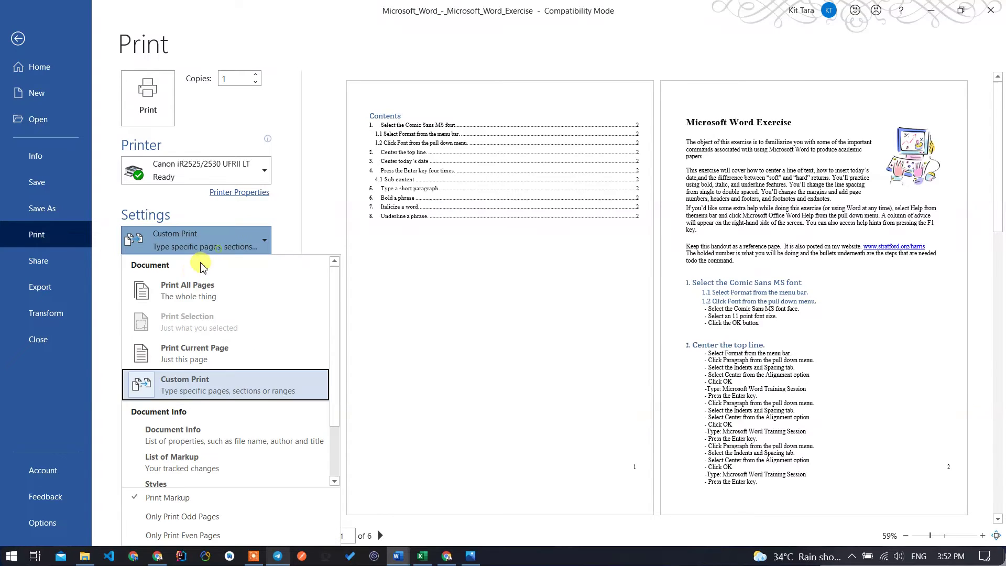
left_click(195, 291)
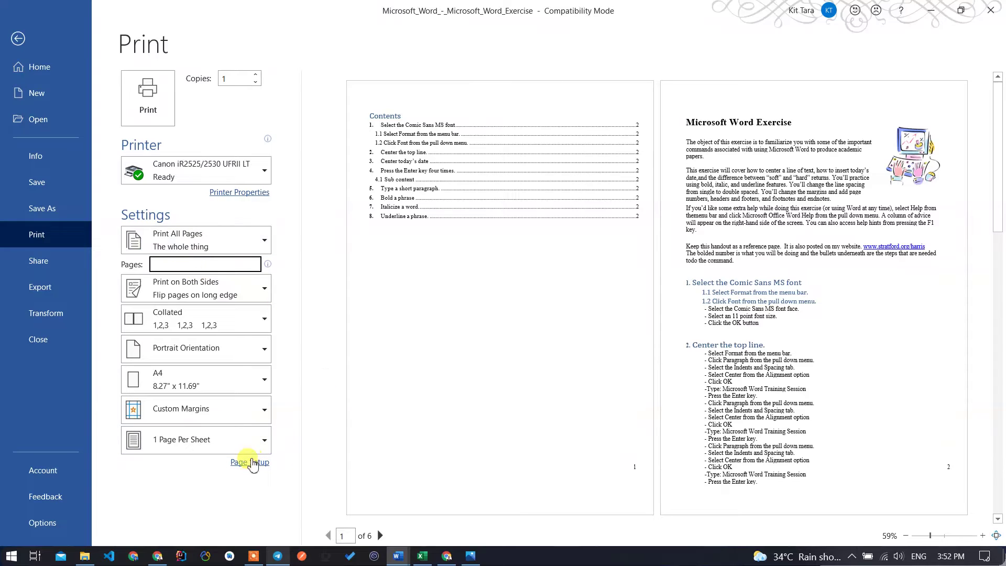
left_click(151, 100)
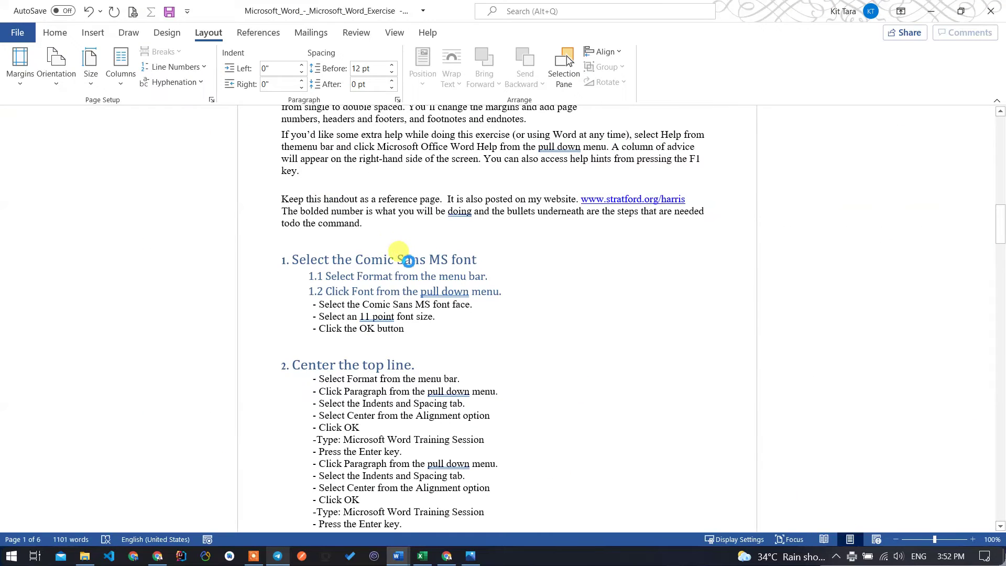
left_click(409, 260)
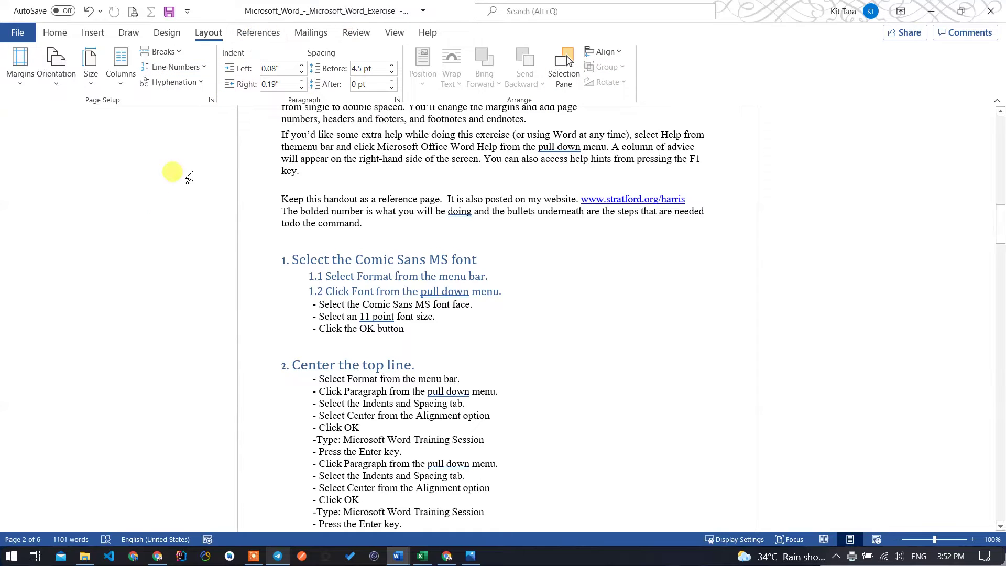
left_click(398, 199)
scroll(415, 220, "up", 3)
scroll(422, 262, "up", 8)
scroll(431, 308, "down", 3)
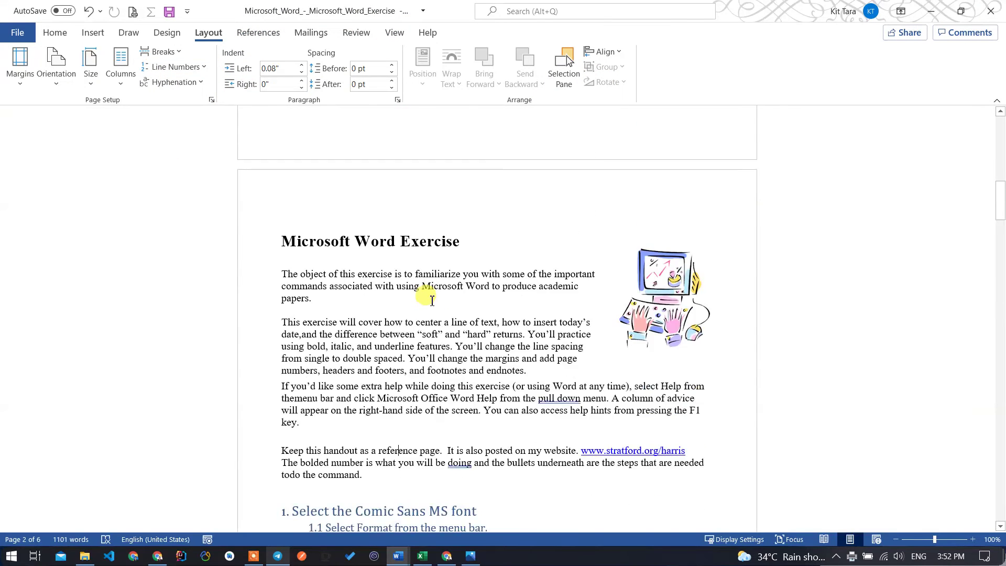
scroll(428, 295, "up", 10)
scroll(426, 294, "up", 5)
scroll(425, 296, "down", 10)
scroll(425, 296, "down", 10)
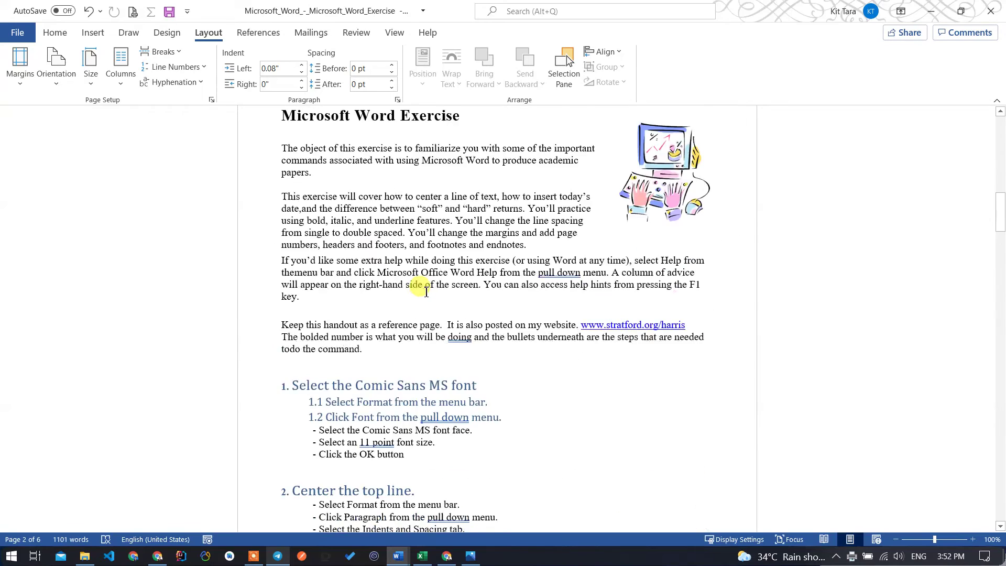
scroll(419, 209, "up", 3)
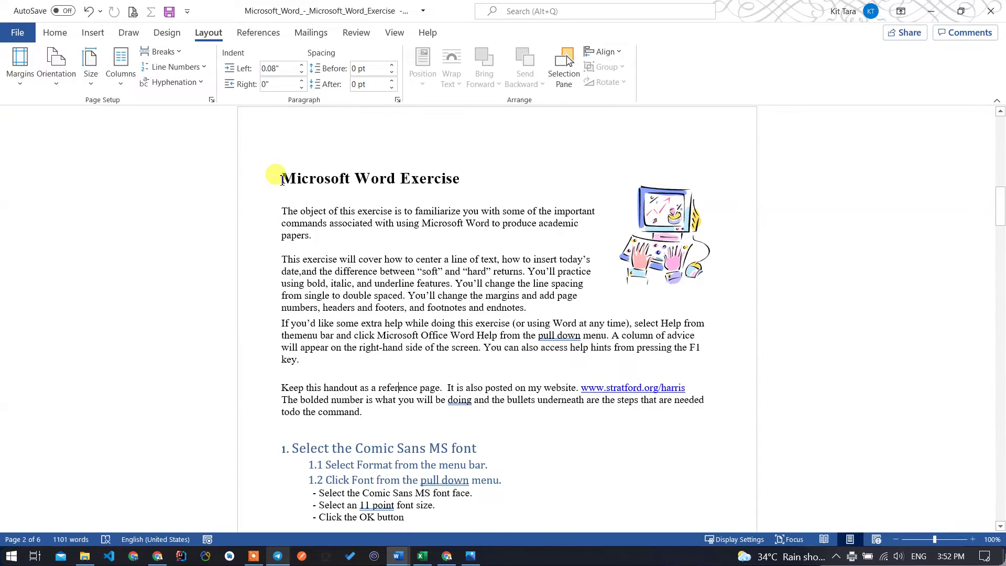
left_click(326, 265)
scroll(325, 262, "down", 8)
scroll(327, 265, "up", 7)
scroll(335, 268, "up", 1)
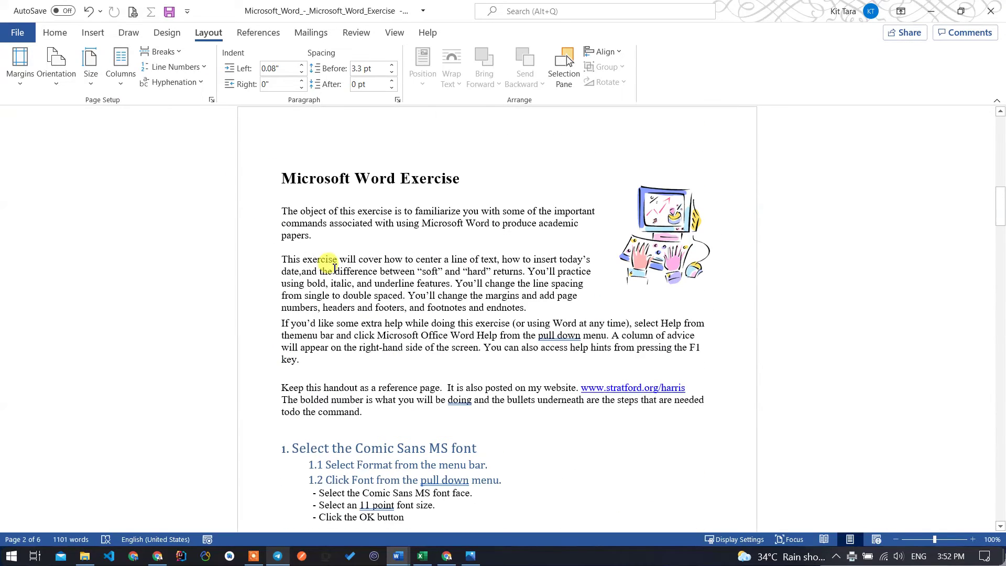
scroll(440, 271, "down", 8)
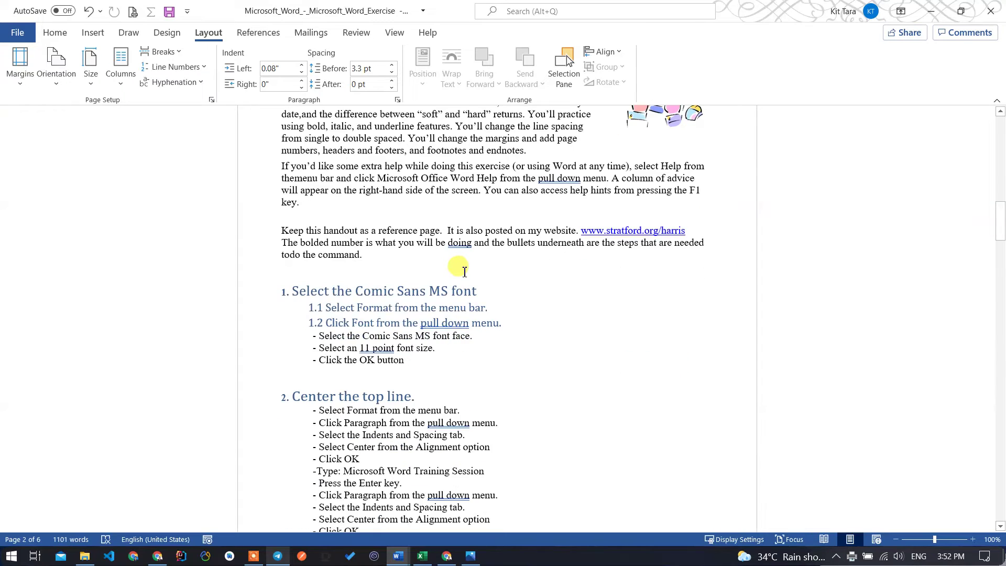
scroll(179, 184, "up", 3)
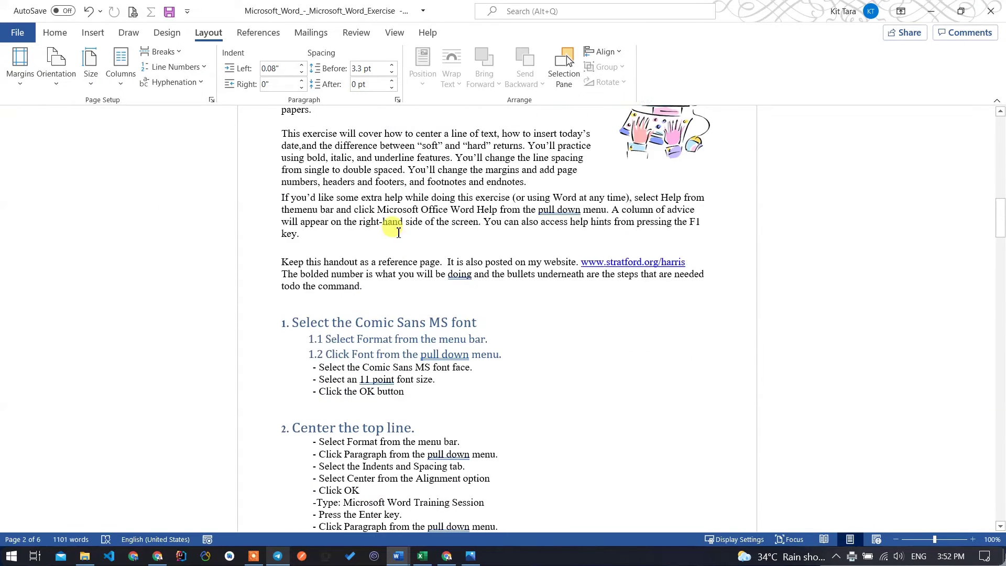
scroll(392, 220, "up", 6)
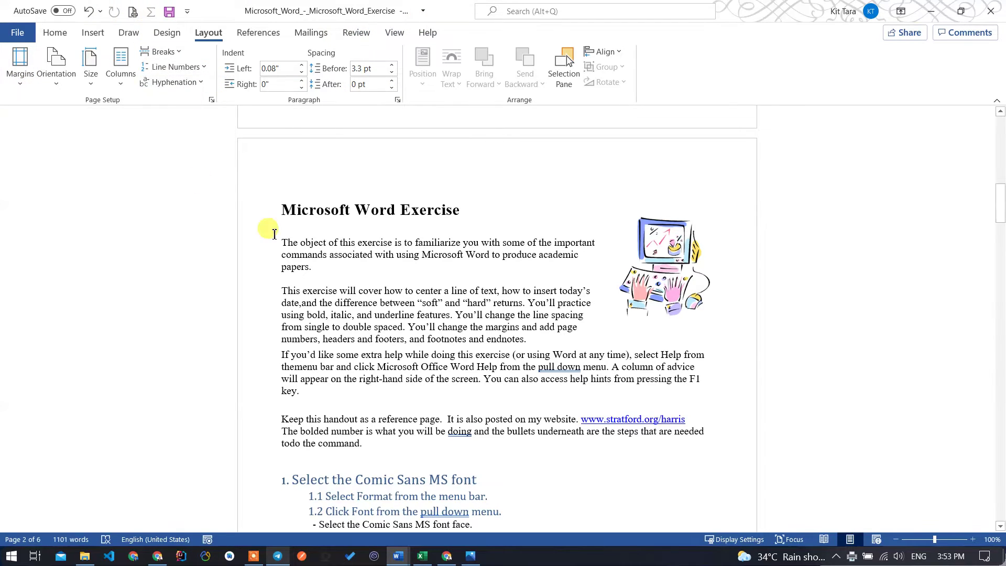
scroll(348, 314, "up", 1)
scroll(352, 318, "up", 1)
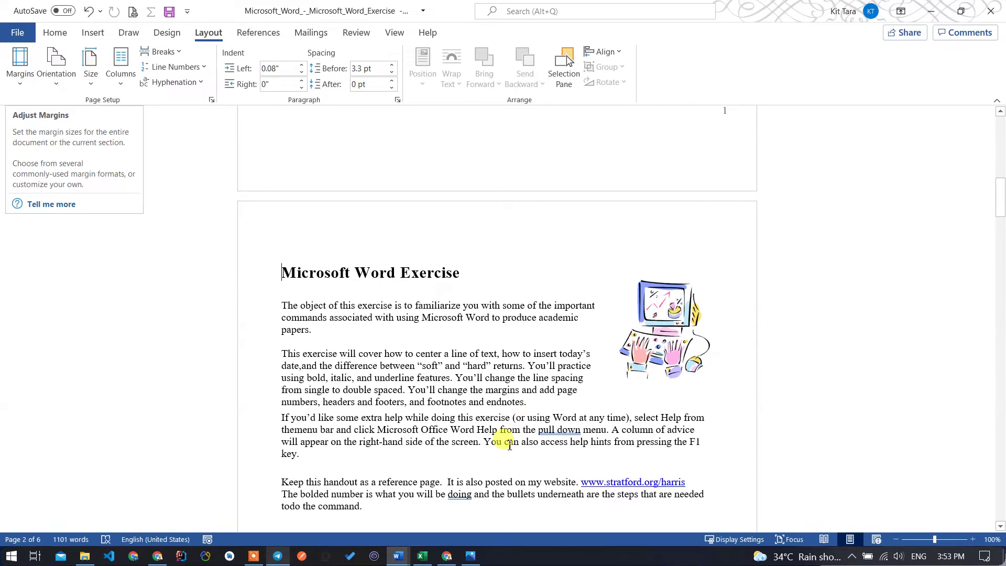
left_click(281, 317)
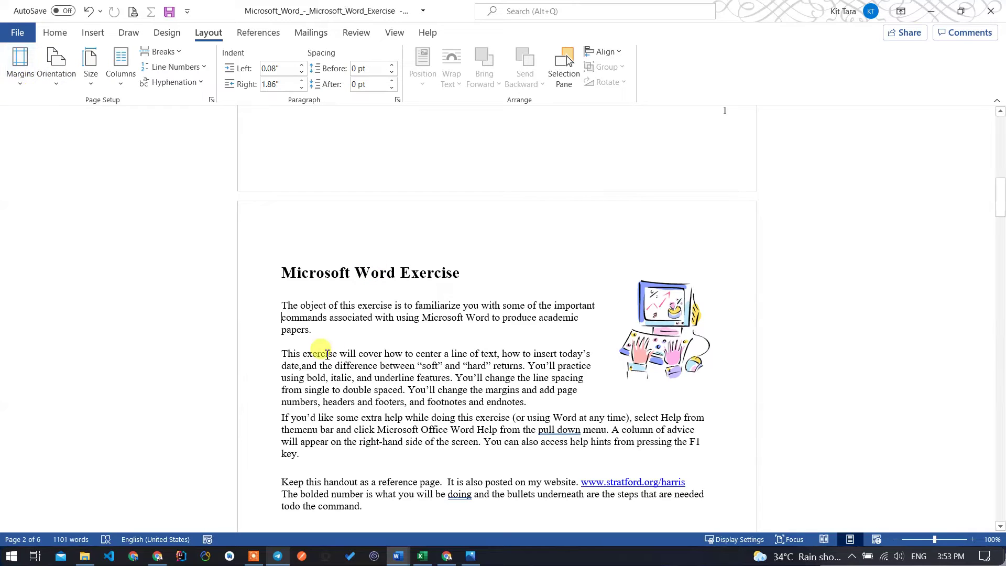
left_click_drag(283, 274, 704, 498)
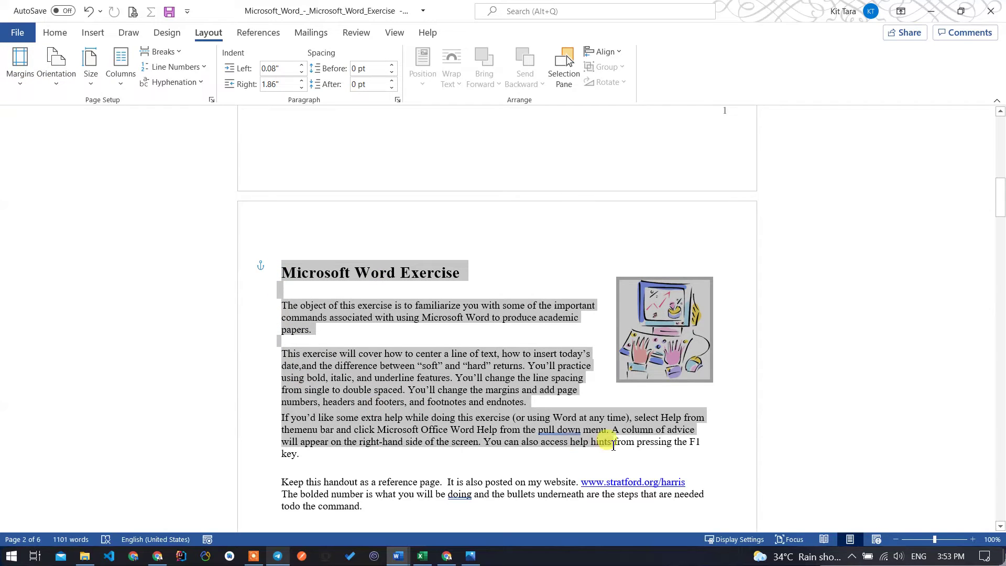
scroll(509, 437, "down", 2)
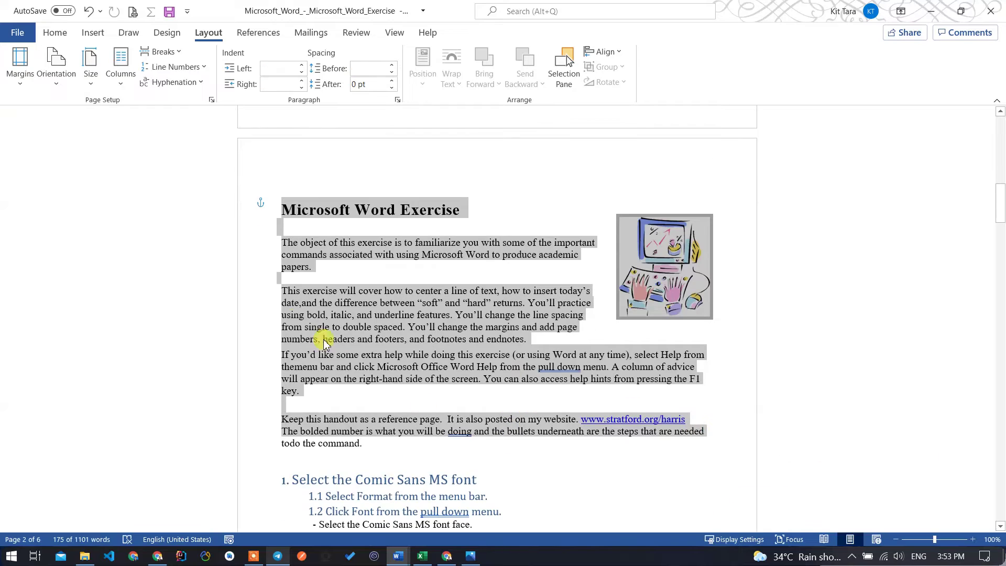
left_click(238, 283)
mouse_move(236, 285)
left_mouse_down()
mouse_move(239, 307)
mouse_move(225, 291)
left_mouse_up()
left_click(284, 289)
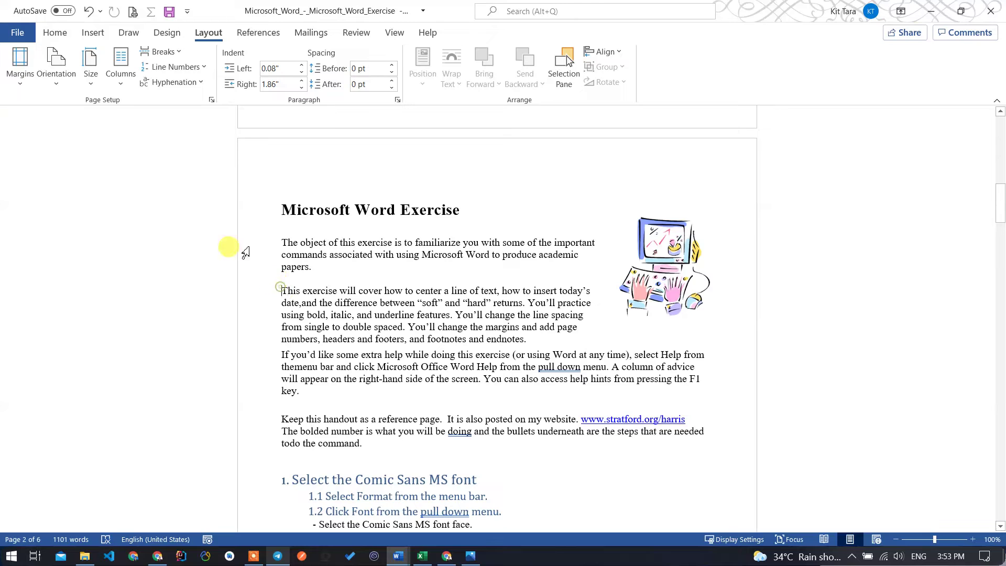
Apply Narrow margins to the document.
left_click(15, 86)
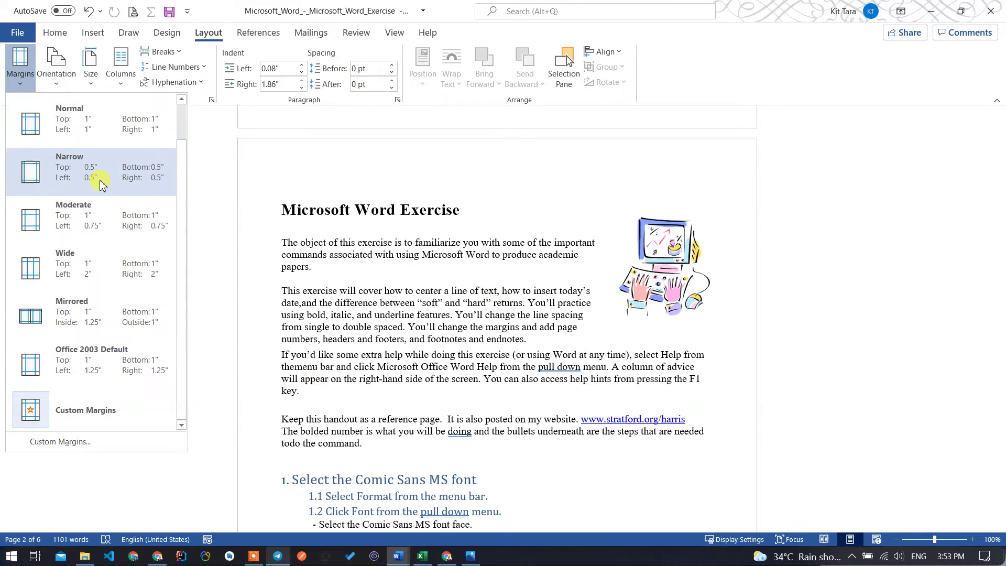
left_click(251, 295)
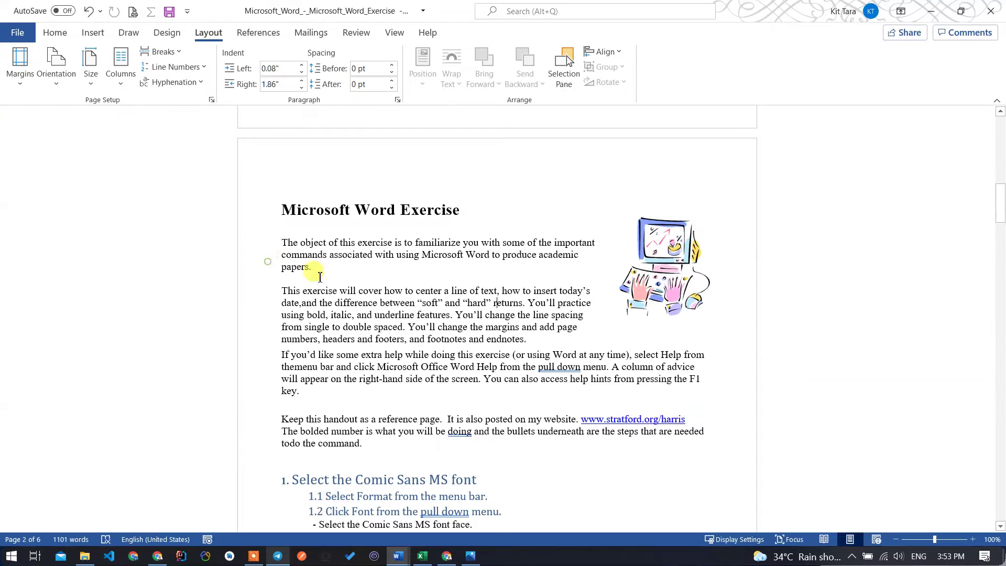
left_click(20, 71)
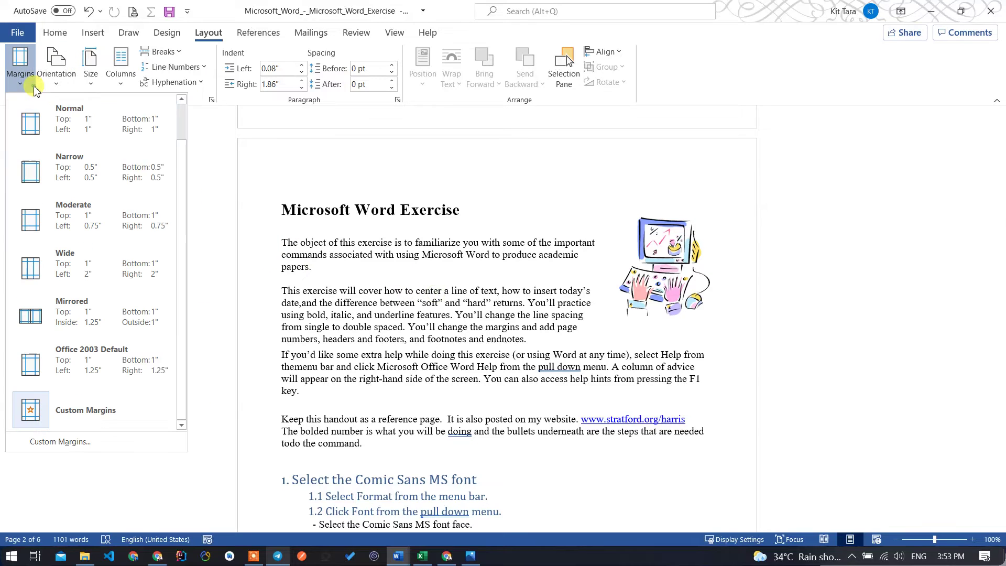
left_click(62, 167)
scroll(389, 266, "up", 10)
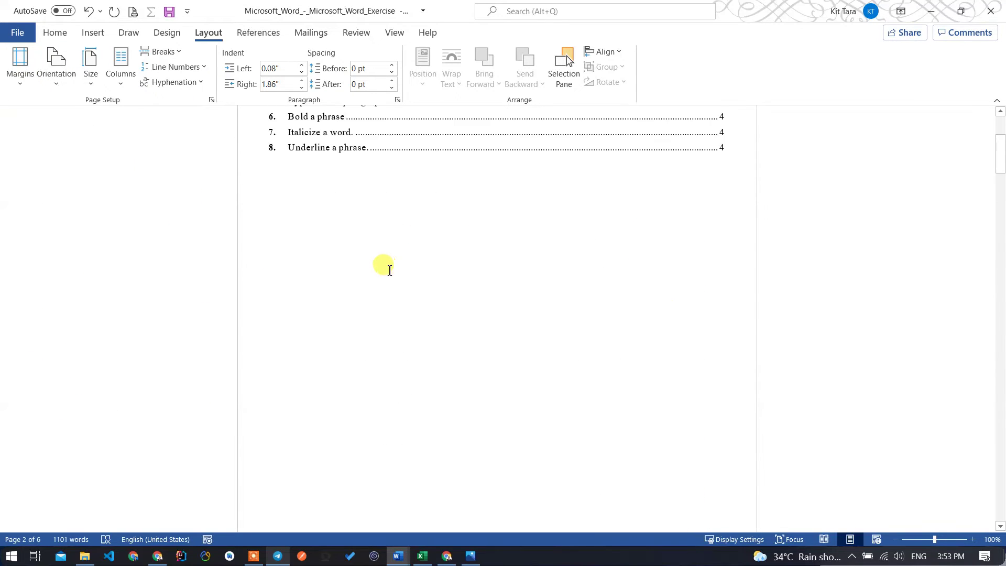
scroll(390, 269, "up", 4)
scroll(377, 265, "down", 5)
scroll(388, 262, "down", 5)
scroll(393, 241, "down", 1)
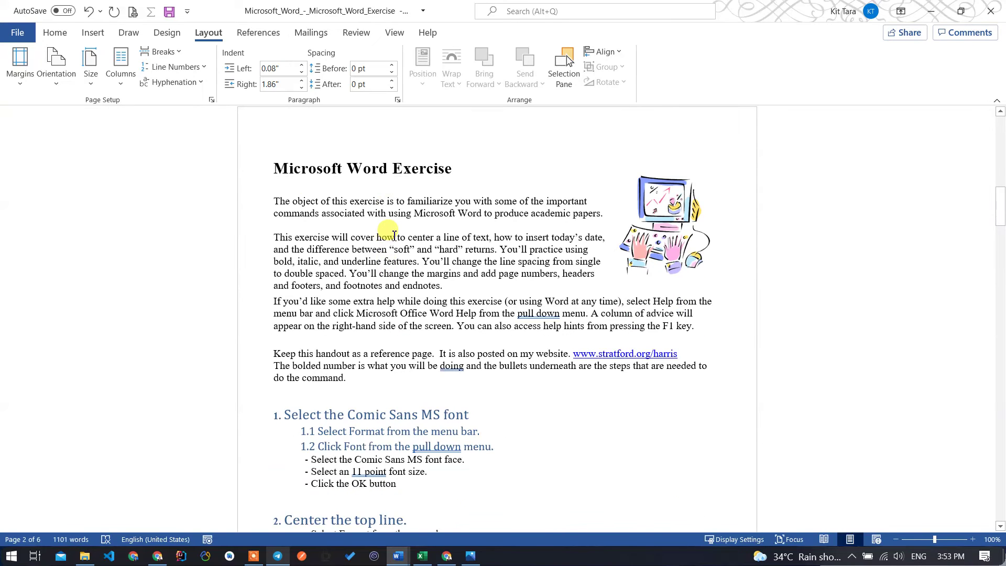
Switch back to Normal margins after briefly retrying Narrow.
left_click(31, 81)
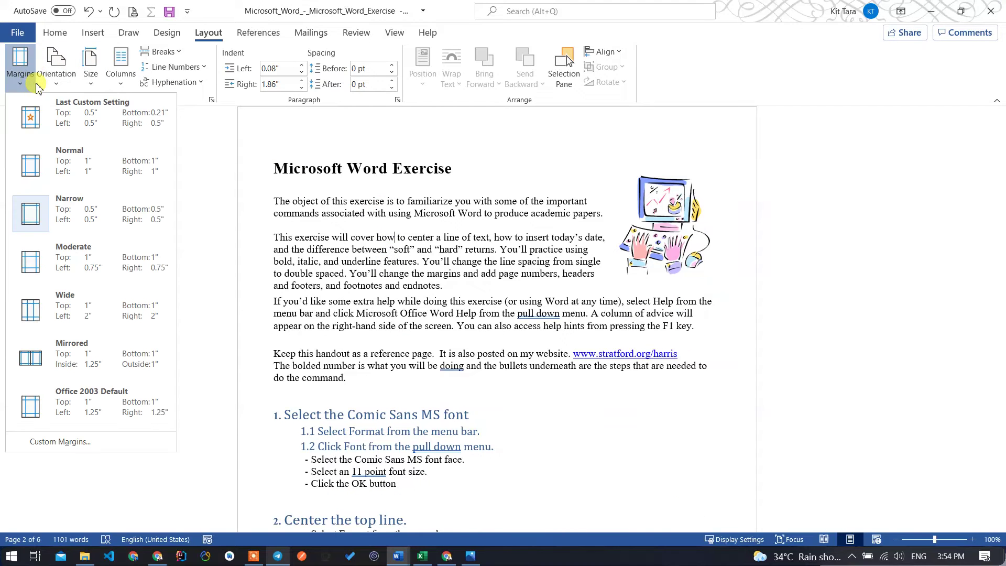
left_click(37, 168)
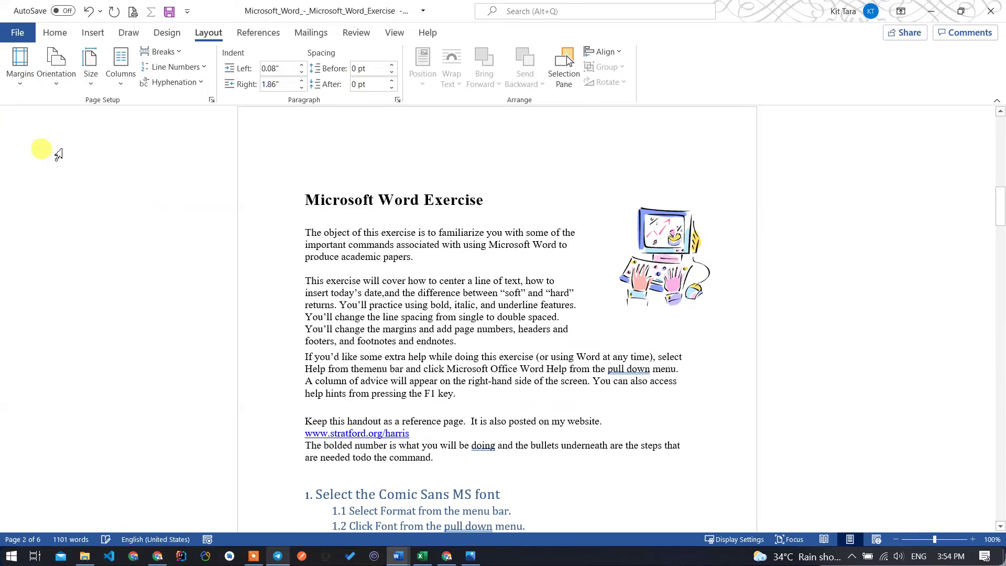
left_click(21, 79)
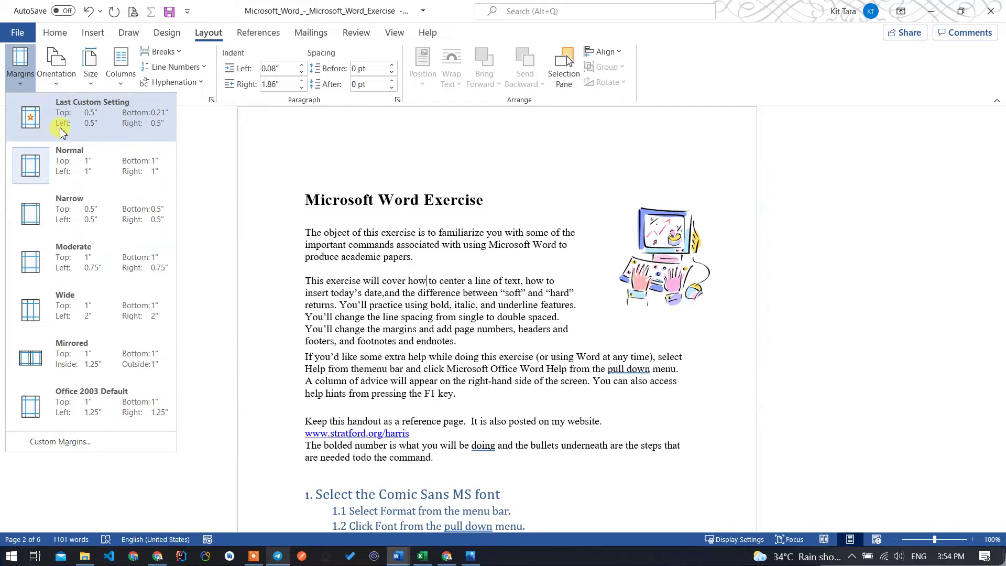
left_click(59, 219)
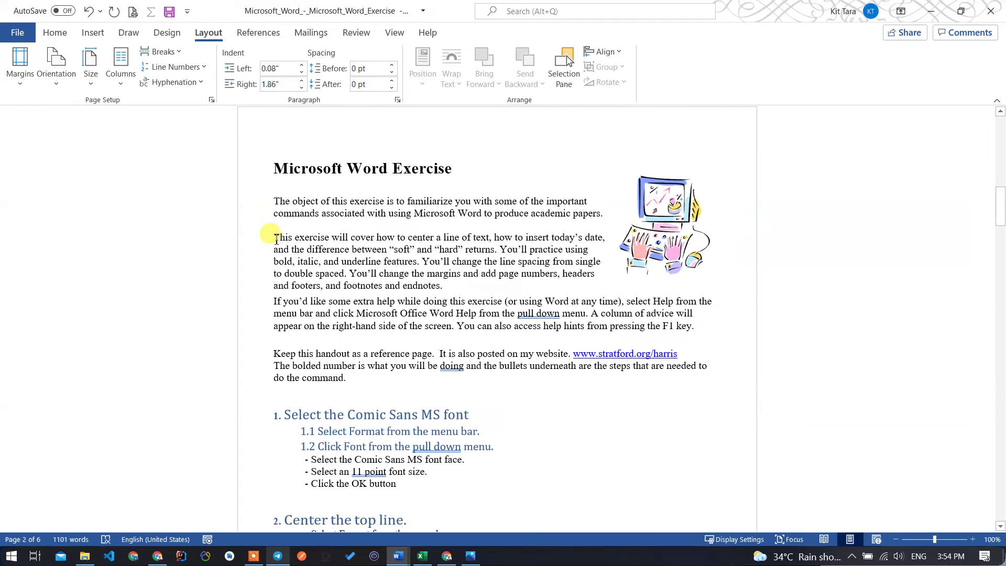
left_click(275, 240)
left_click(24, 84)
left_click(75, 171)
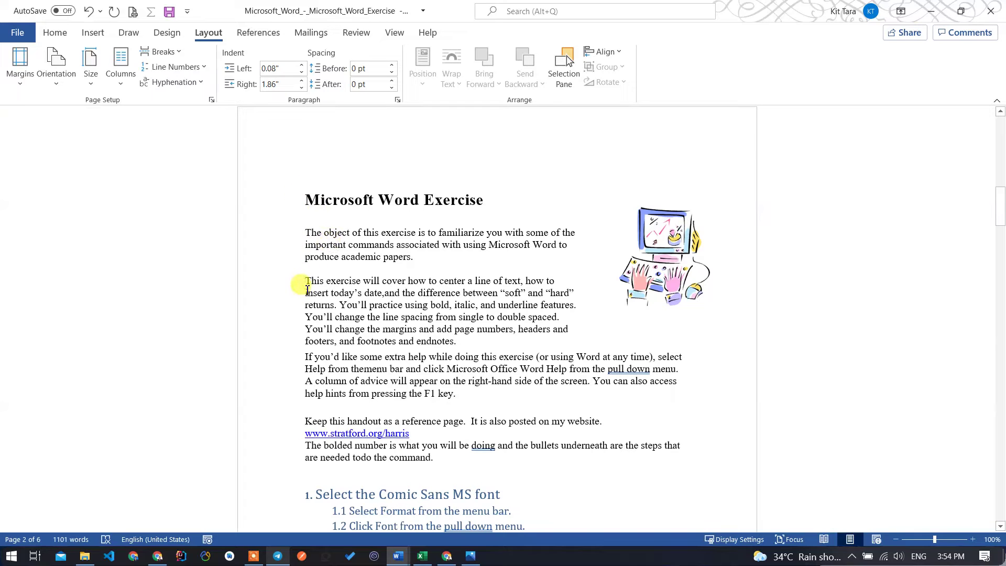
Open Custom Margins, close Page Setup unchanged, and bring up the print preview.
left_click(21, 78)
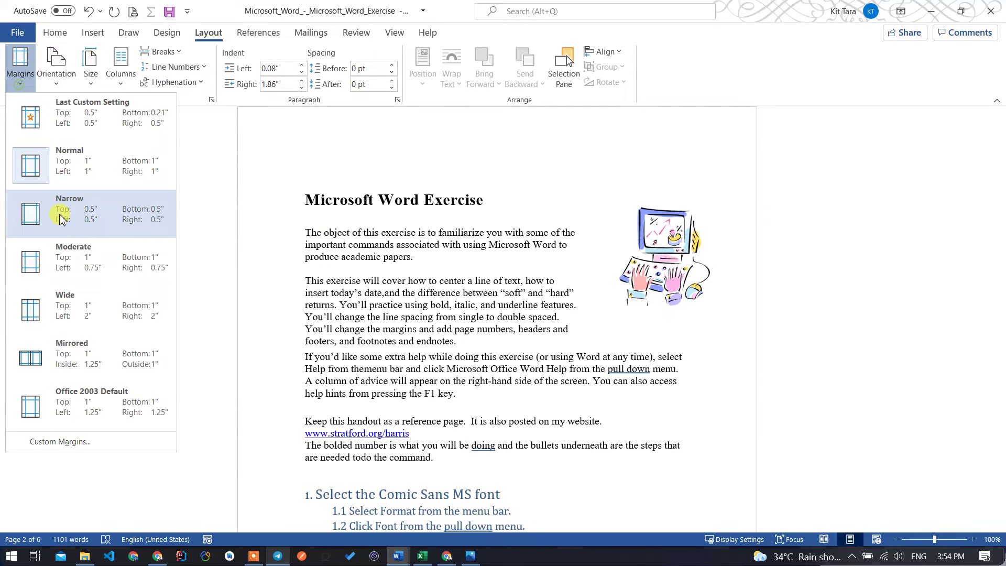
left_click(58, 440)
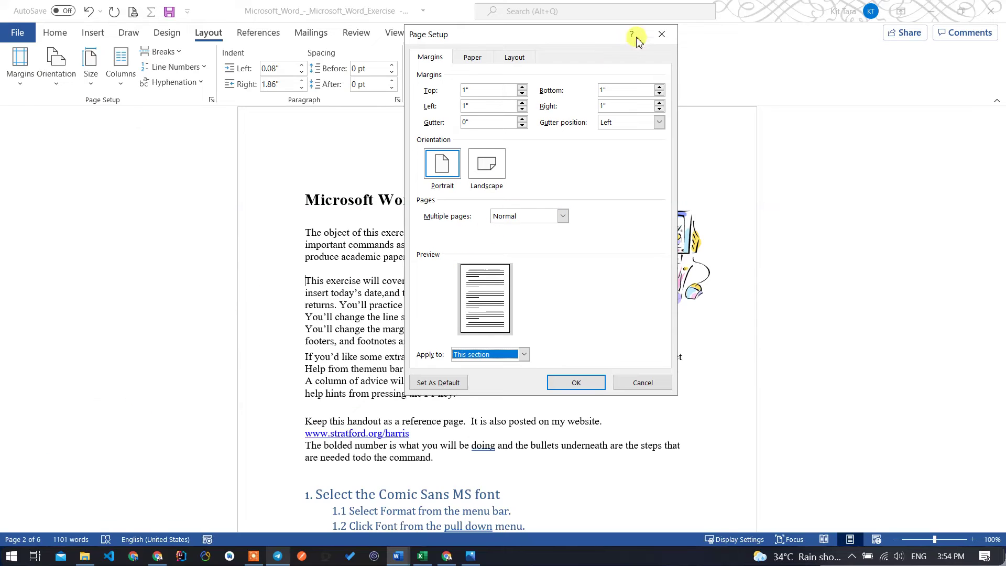
left_click(662, 34)
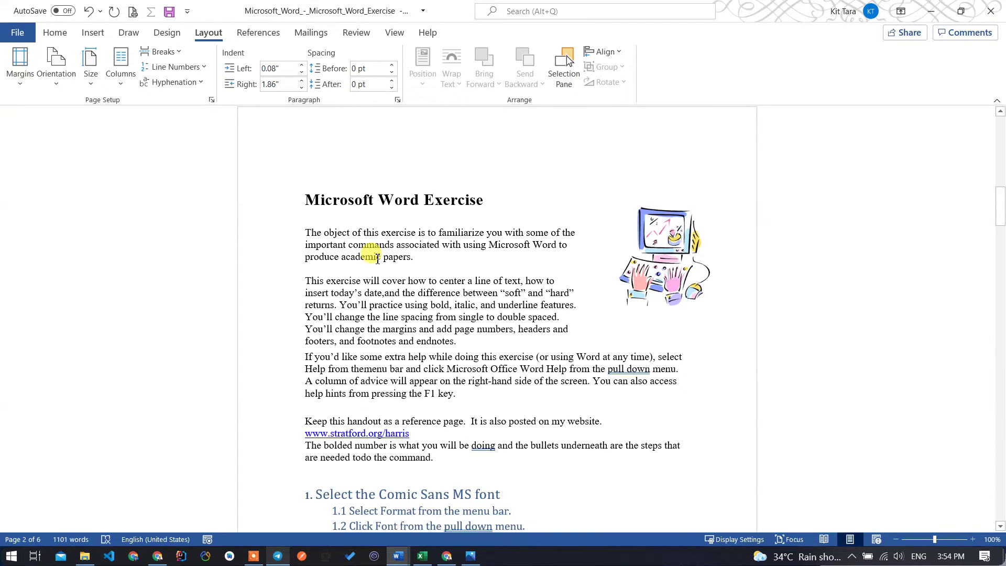
key("ctrl+p")
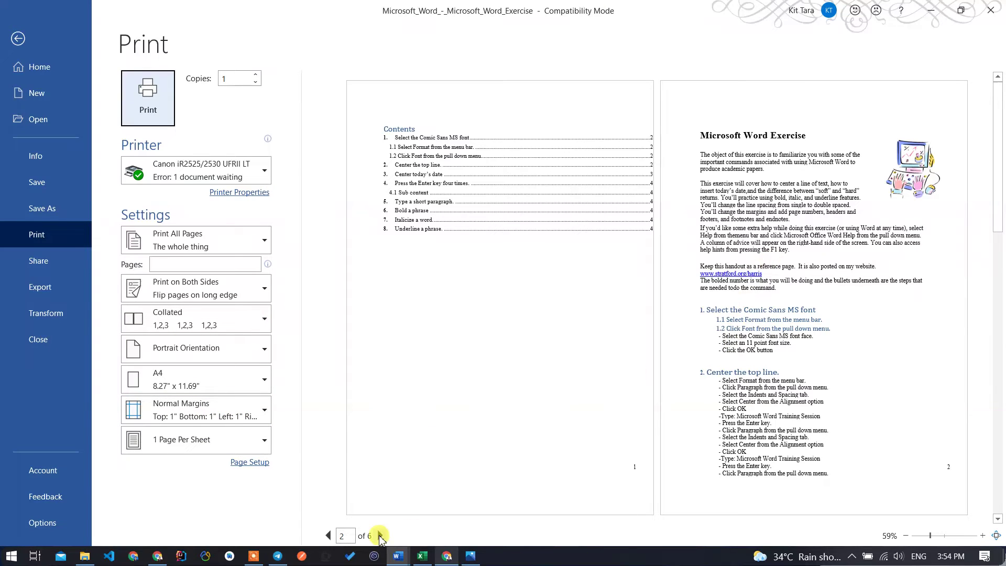
Page through the preview and try Narrow and Moderate print margins.
left_click(380, 535)
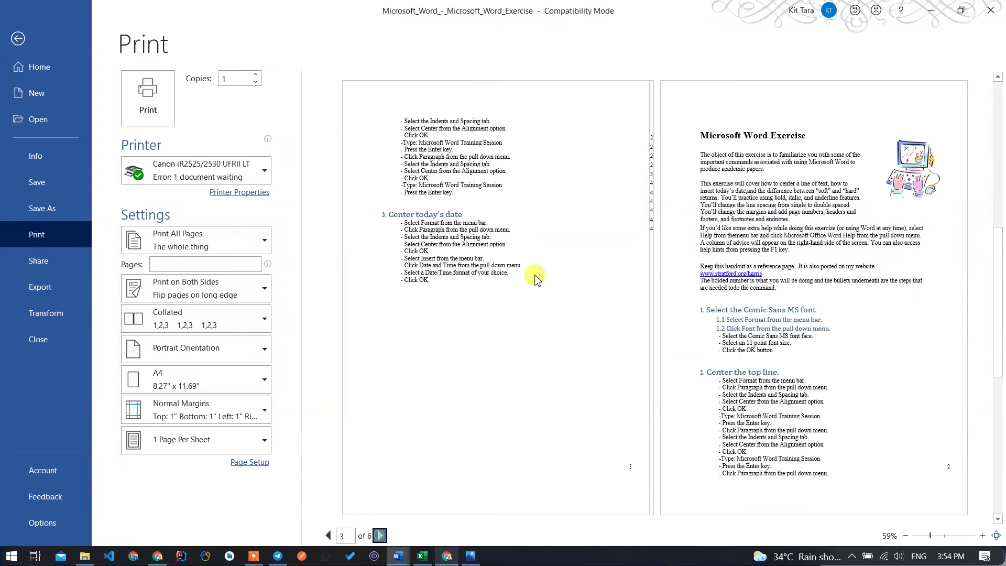
left_click(329, 535)
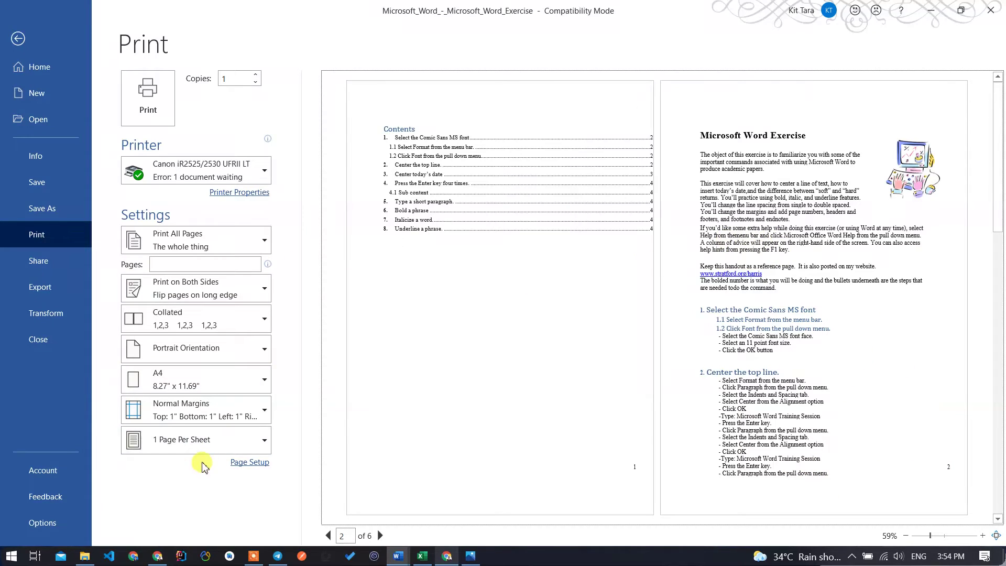
left_click(207, 417)
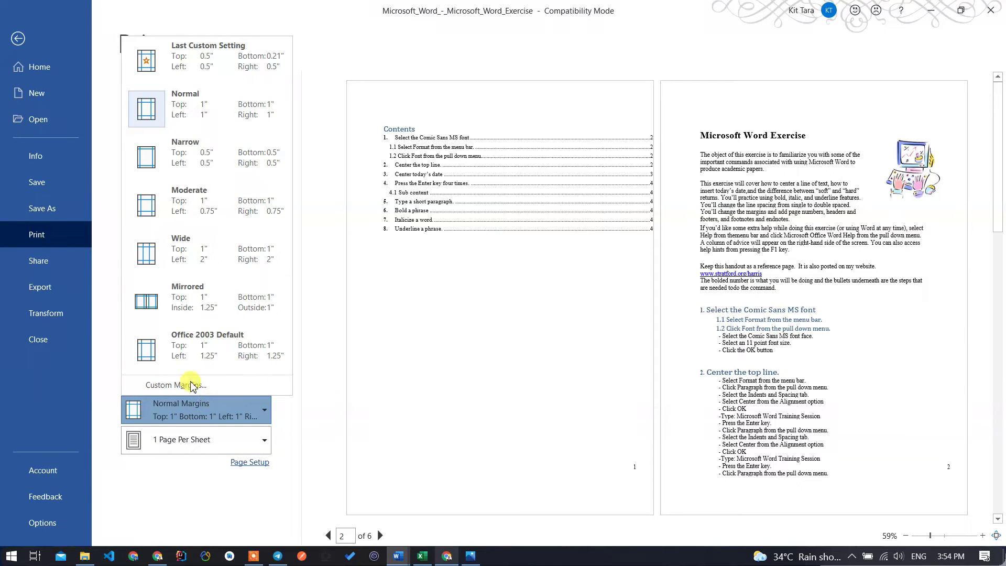
left_click(165, 167)
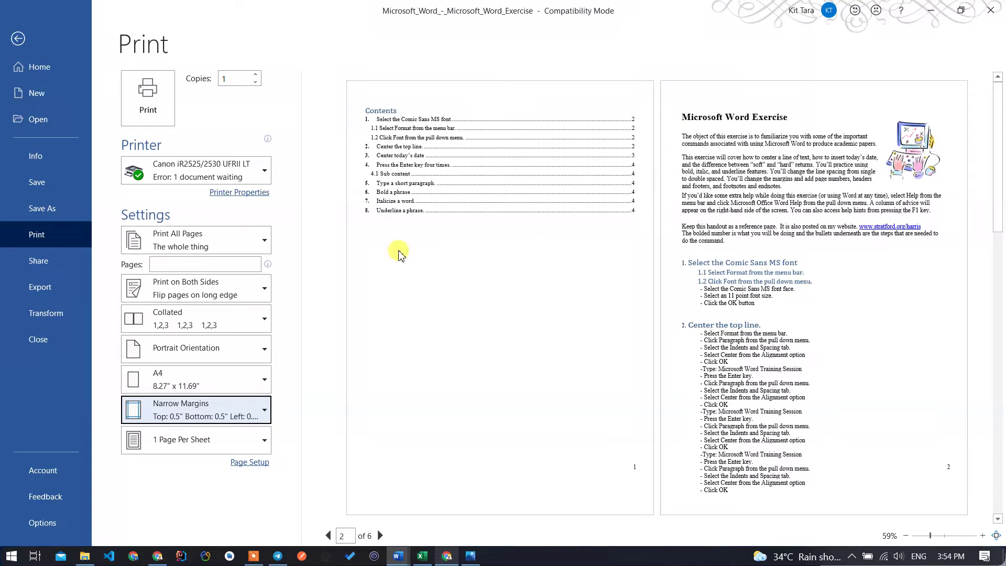
left_click(203, 410)
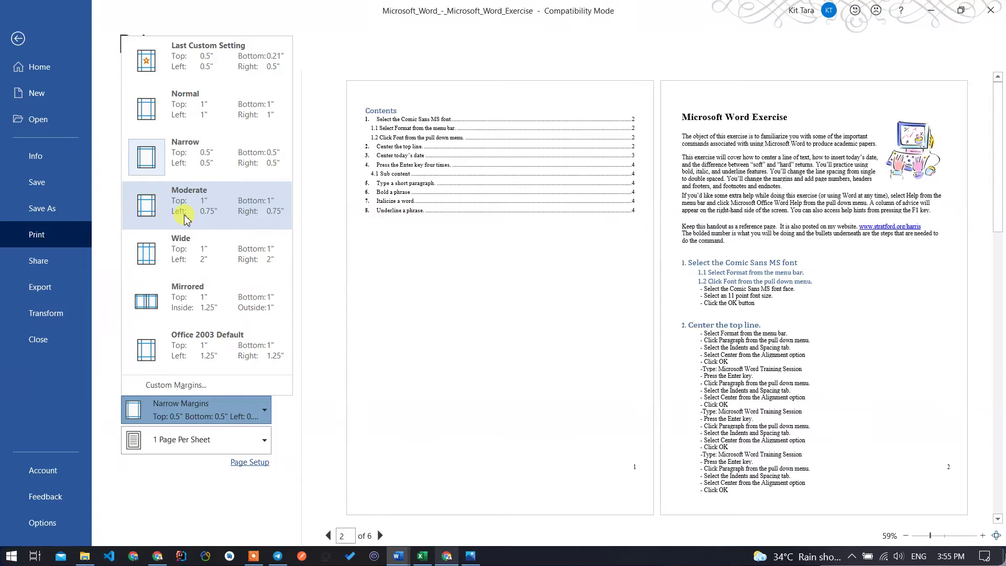
left_click(181, 211)
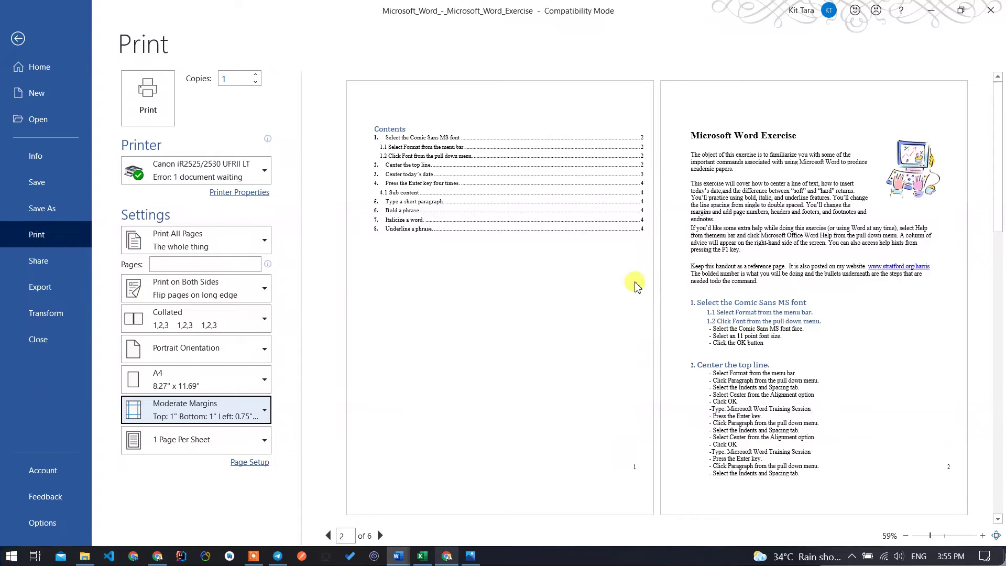
Try Wide and Mirrored margins, settle on Normal, and reopen the margin presets.
left_click(191, 416)
left_click(180, 252)
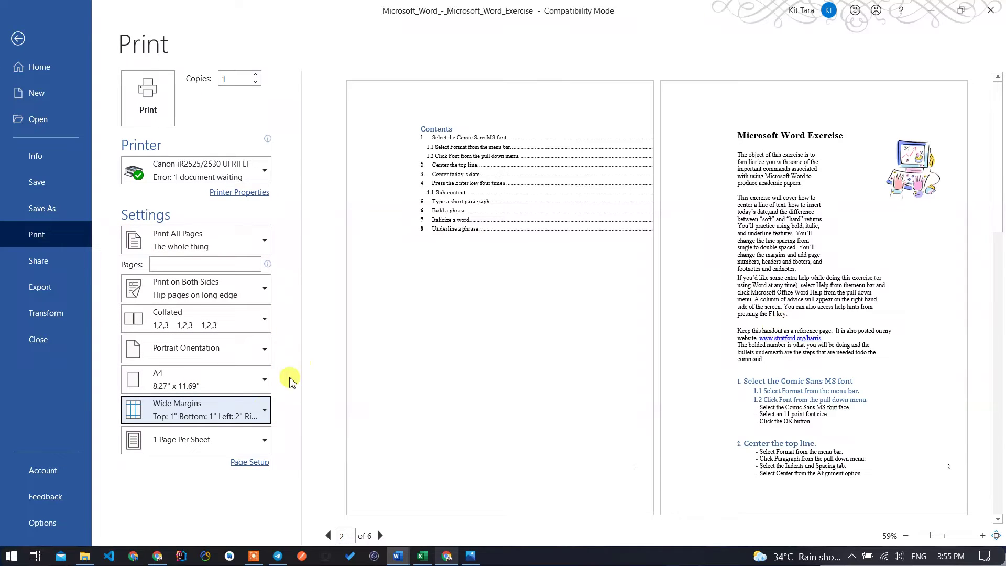
left_click(233, 403)
left_click(217, 310)
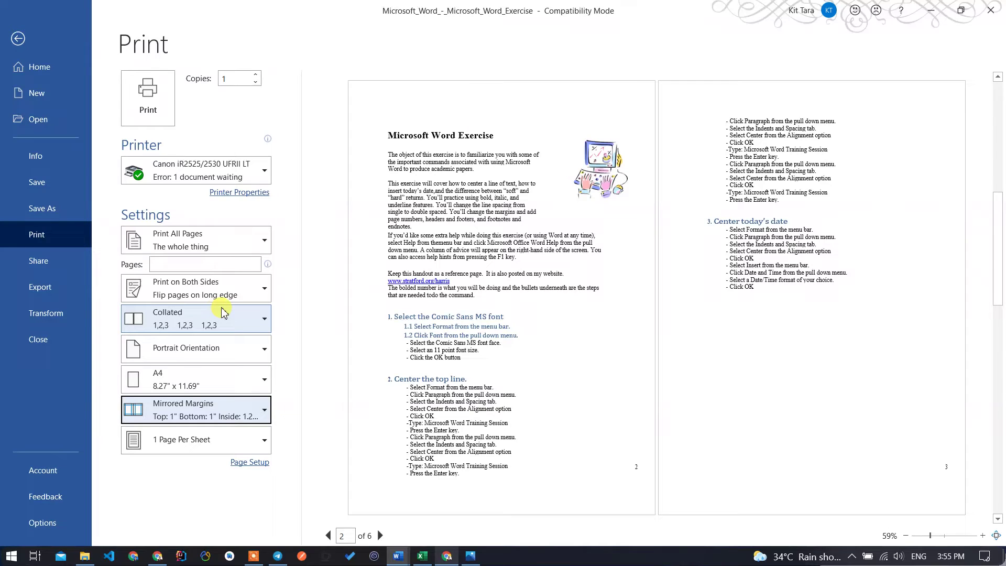
left_click(205, 412)
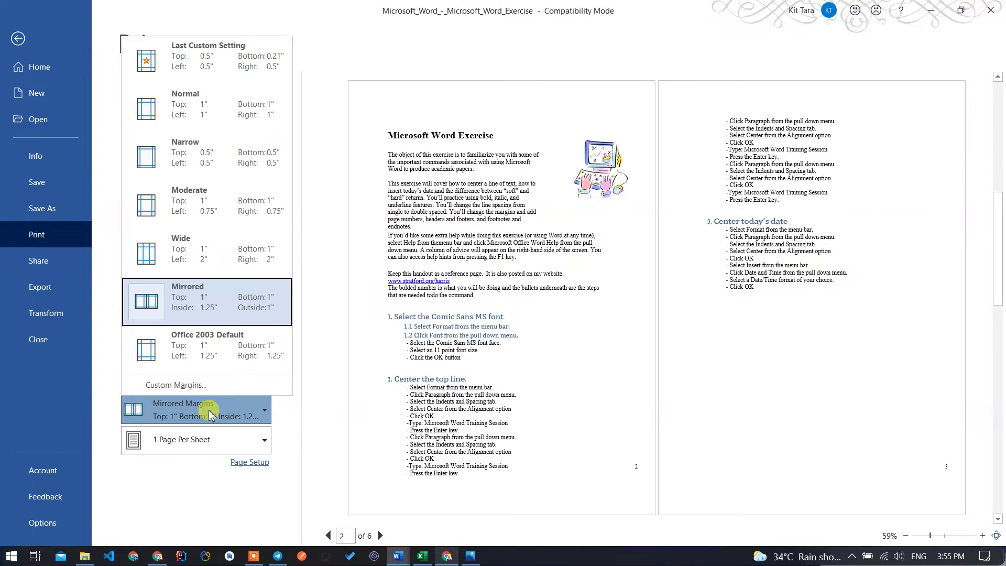
left_click(176, 113)
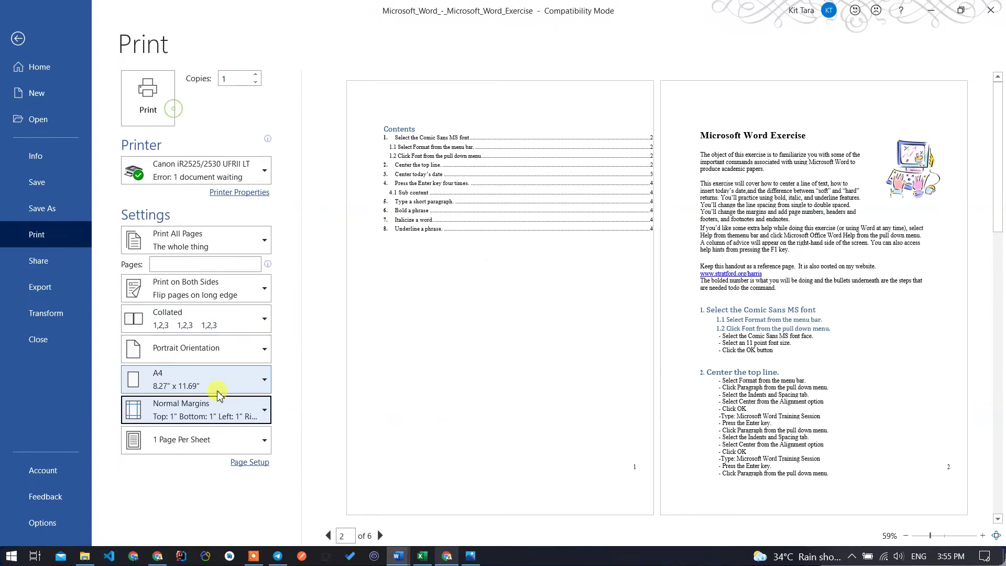
left_click(217, 400)
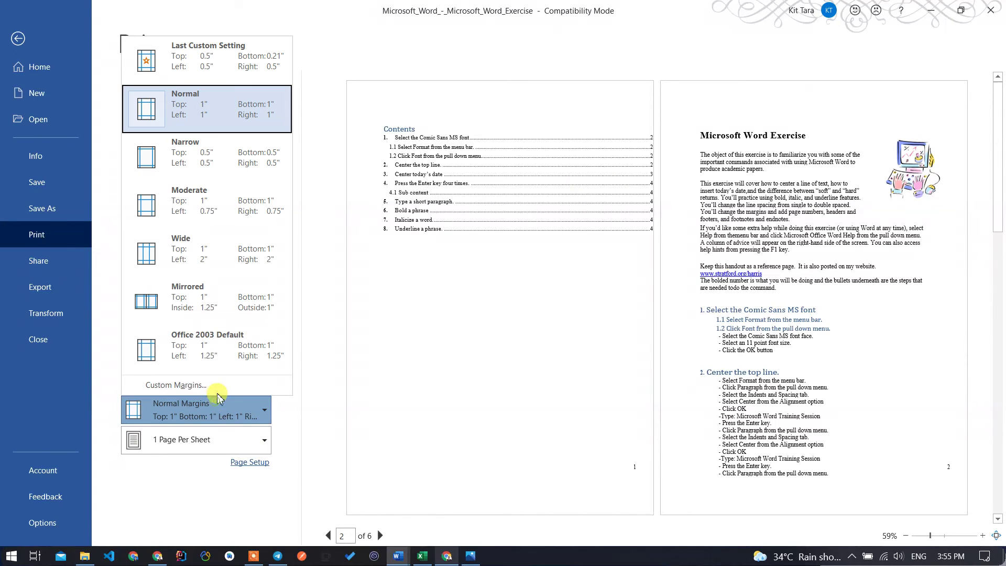
Set custom 0.5-inch top, left and right margins and apply them.
left_click(182, 387)
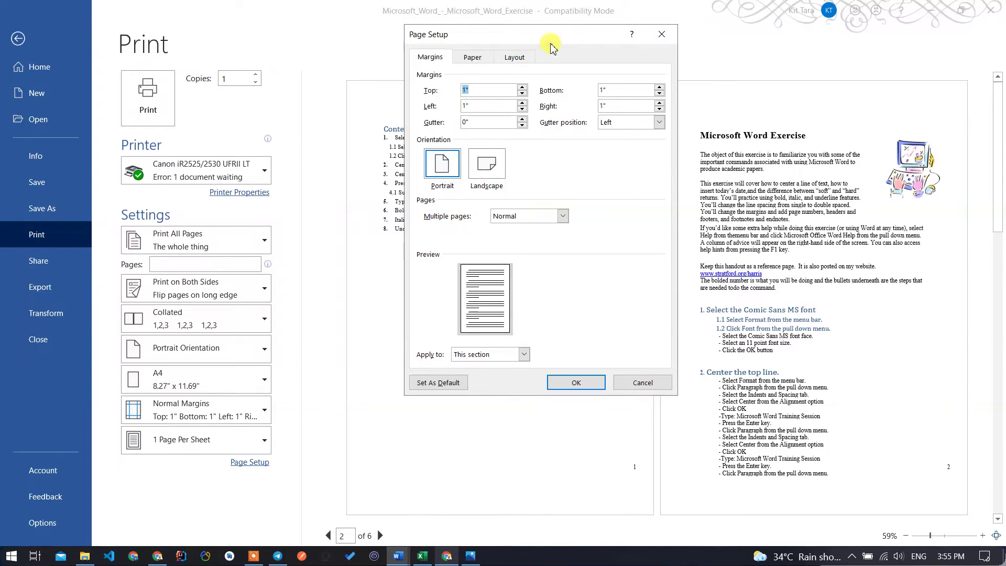
left_click_drag(551, 44, 224, 154)
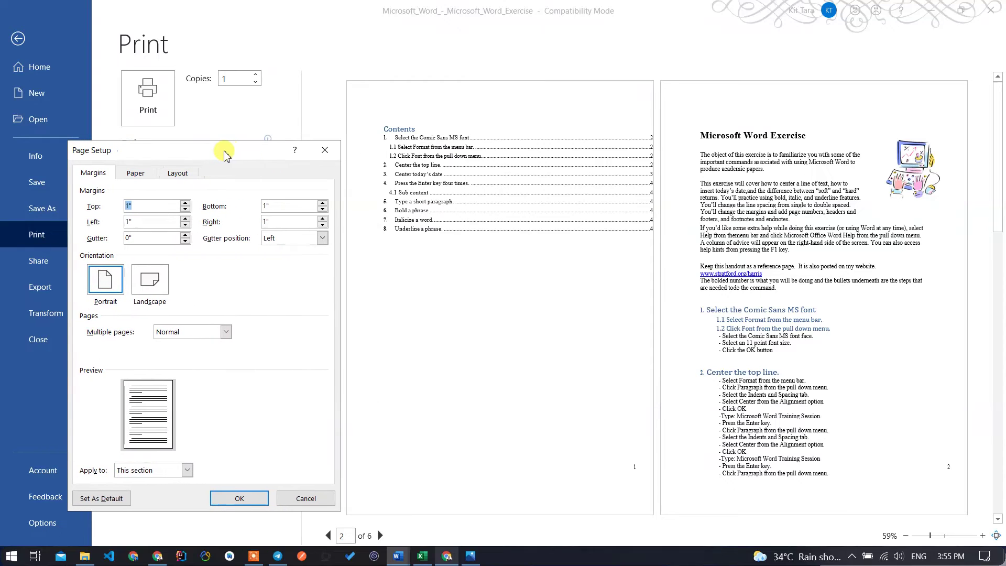
left_click(185, 209)
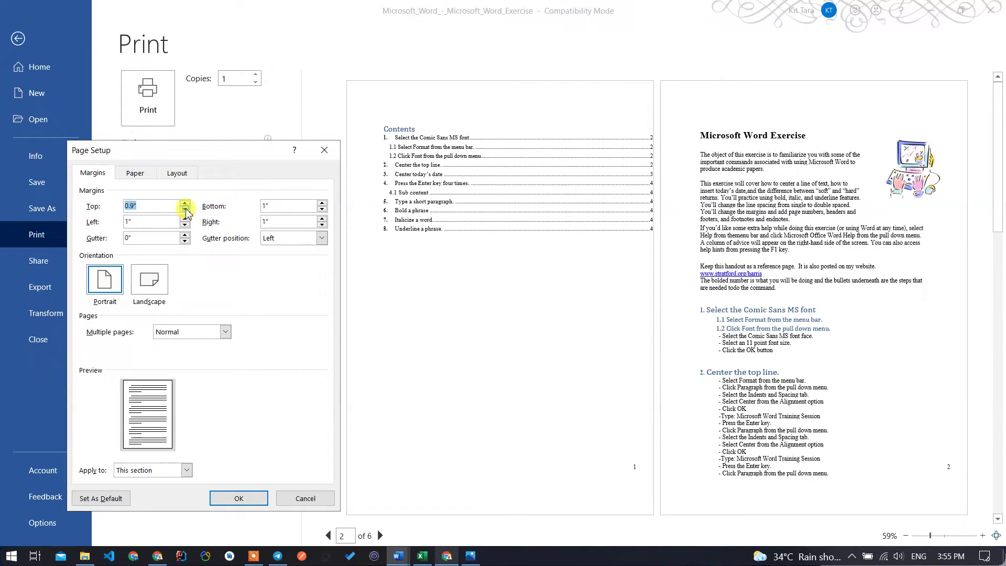
left_click(185, 209)
left_click(185, 209)
left_click(185, 209)
left_click(185, 209)
left_click(185, 209)
left_click(185, 209)
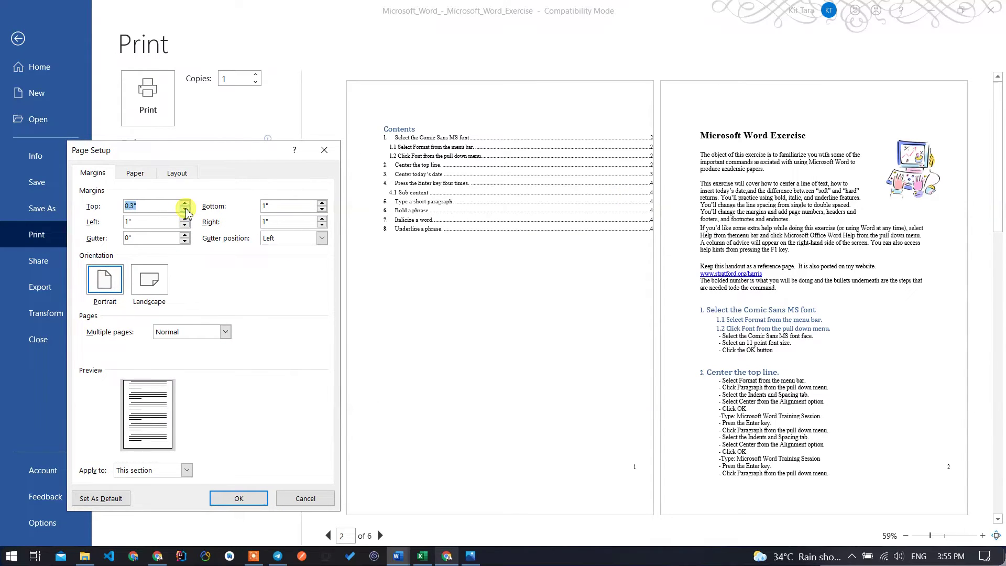
left_click(185, 203)
left_click(185, 203)
left_click(185, 204)
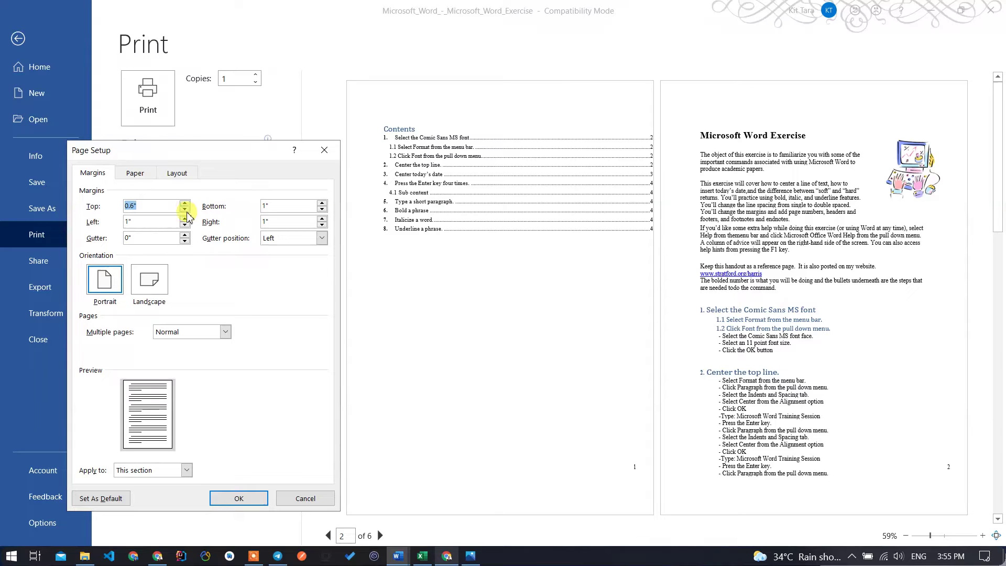
left_click(185, 209)
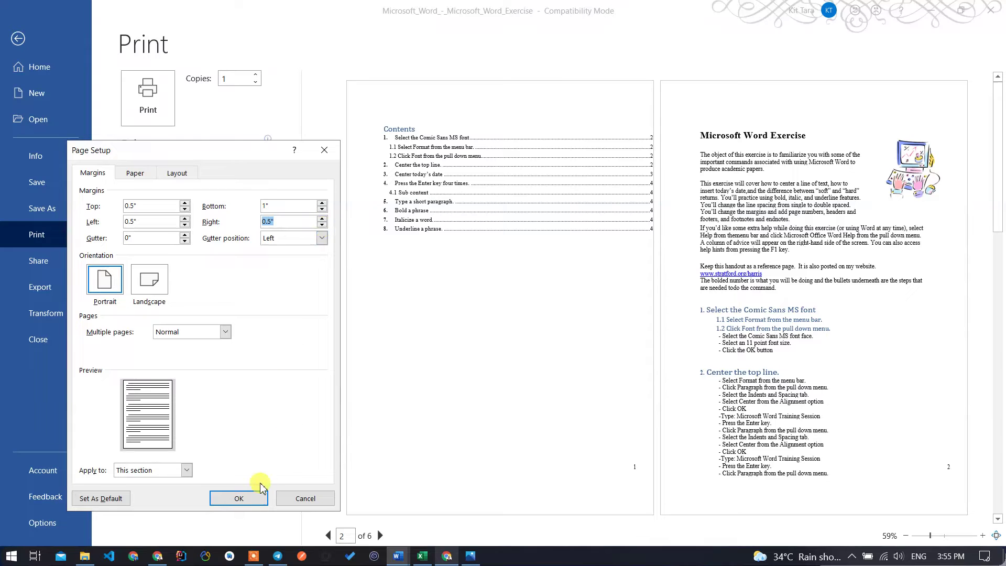
left_click(239, 498)
left_click(773, 167)
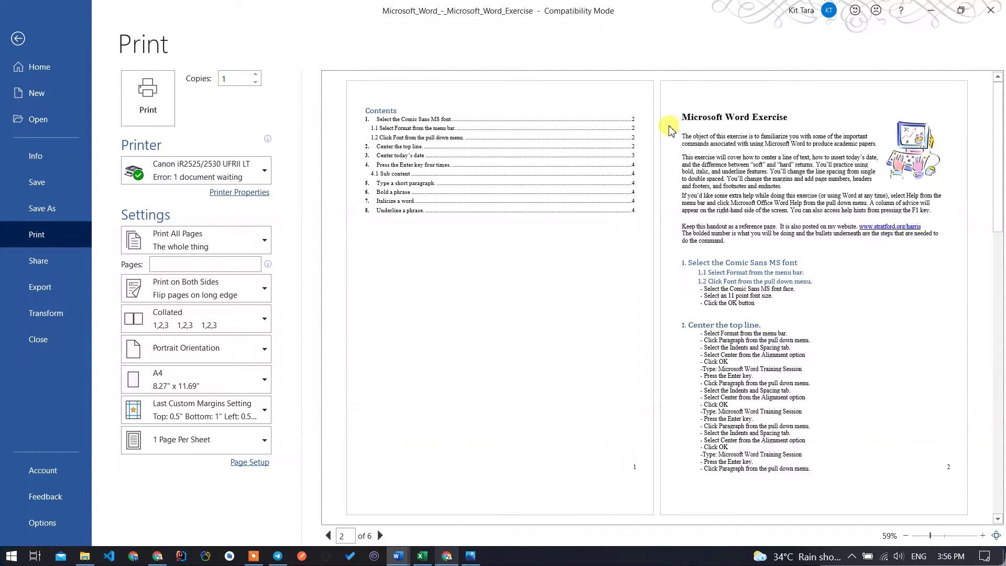
Revert to Normal 1-inch margins and go back from the print view to editing.
left_click(217, 422)
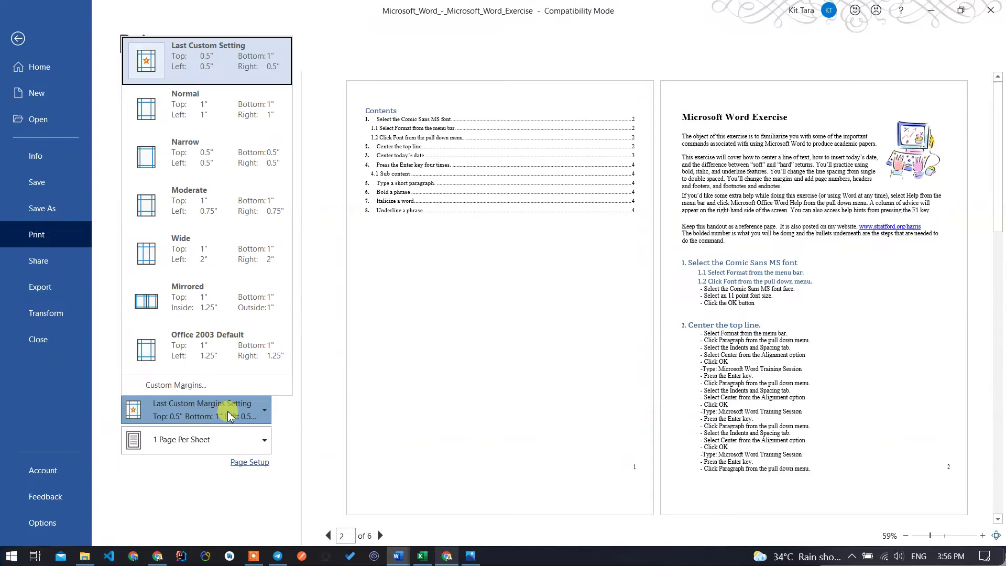
left_click(189, 124)
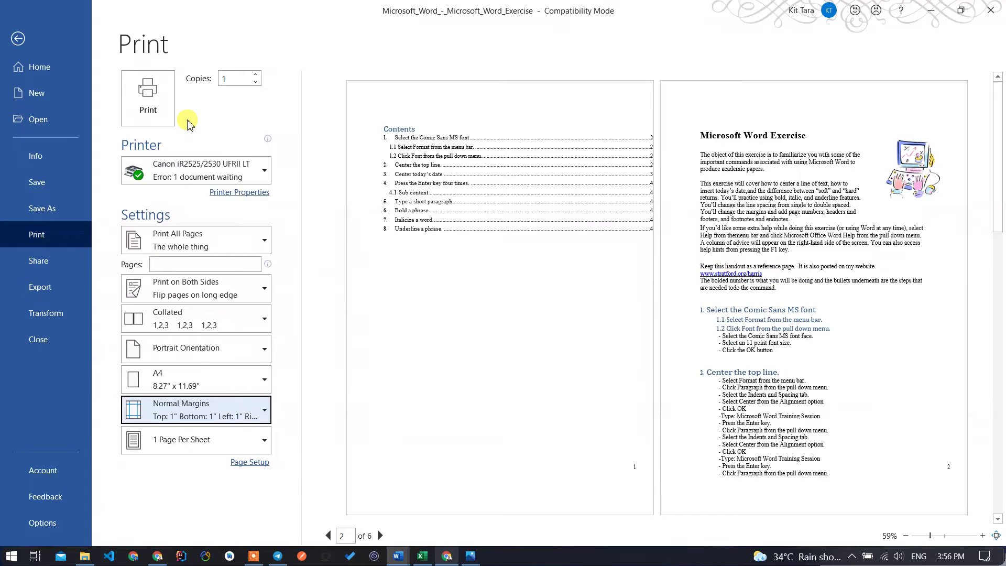
left_click(810, 210)
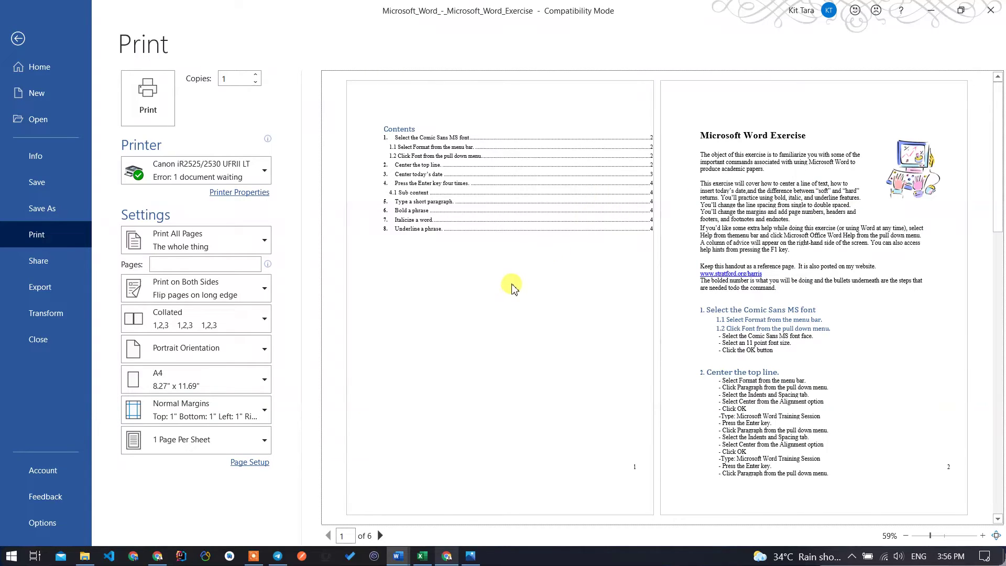
left_click(21, 40)
left_click(108, 191)
Review the intro paragraphs and scroll up to the Contents list.
left_click(338, 235)
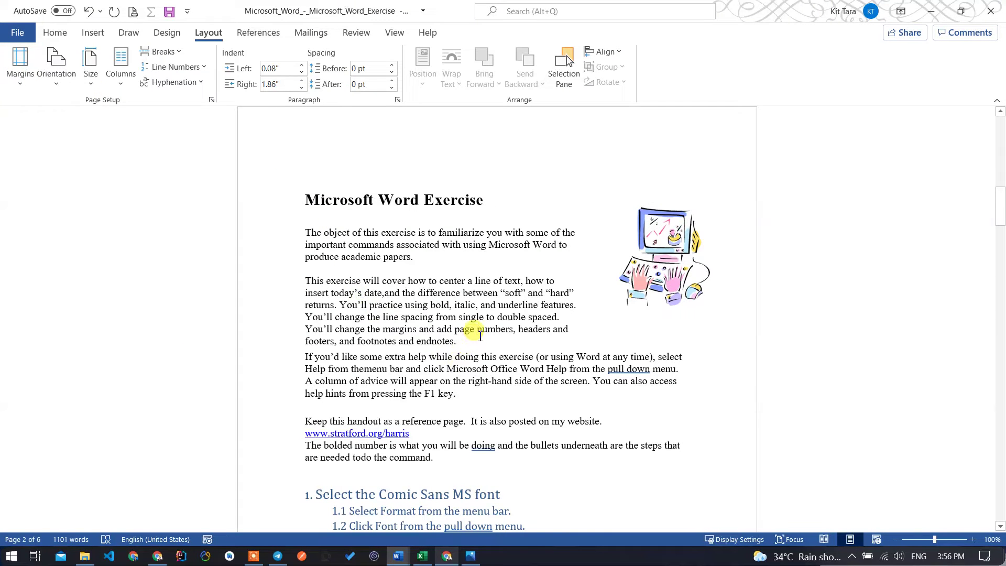
left_click(471, 305)
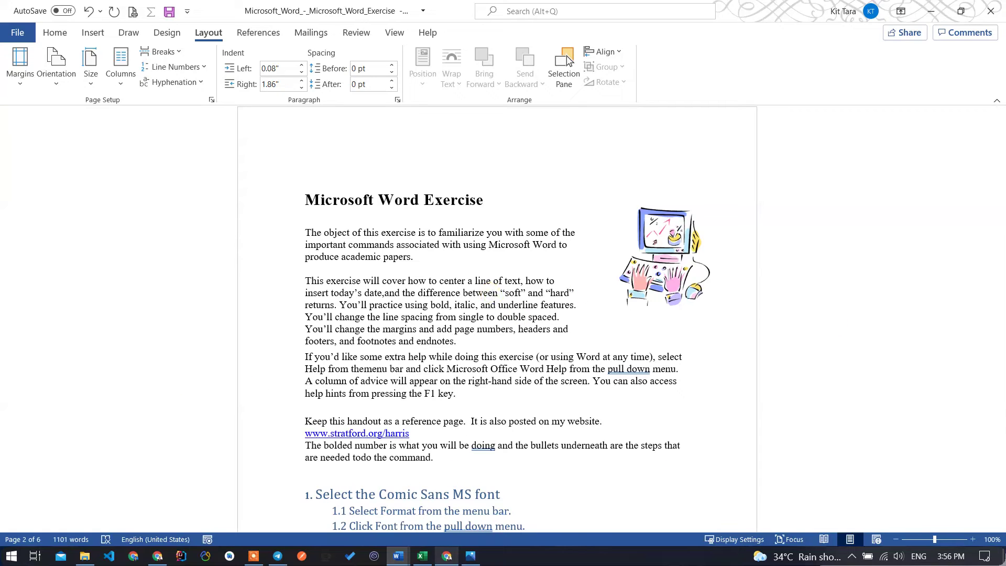
left_click(416, 235)
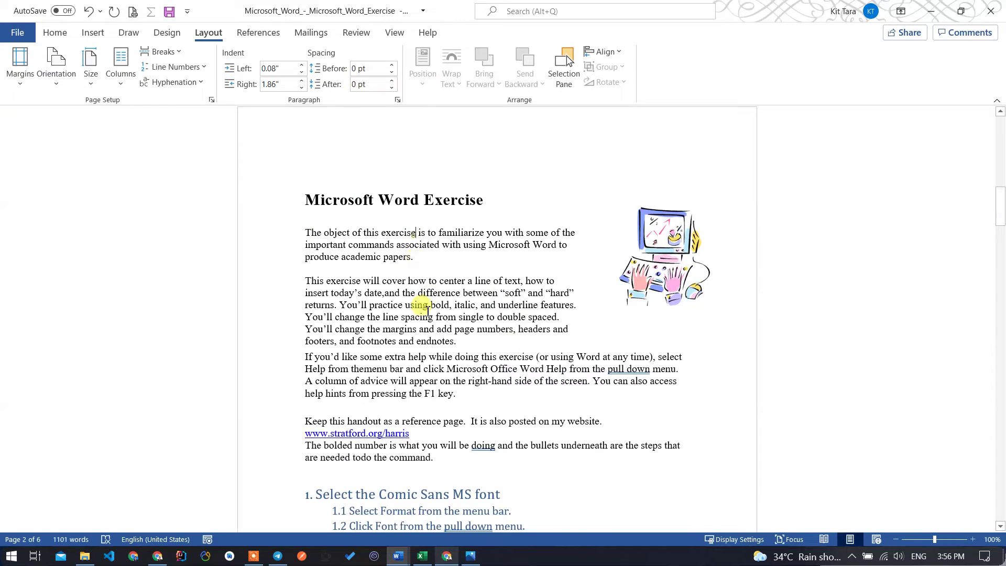
scroll(424, 293, "up", 2)
scroll(410, 315, "up", 2)
scroll(410, 309, "up", 10)
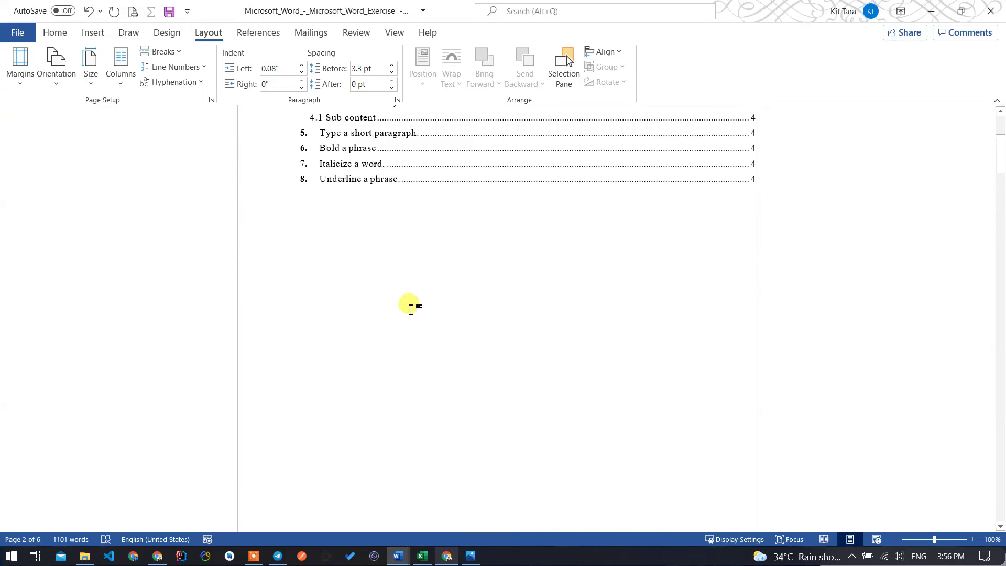
scroll(409, 304, "up", 3)
left_click(568, 293)
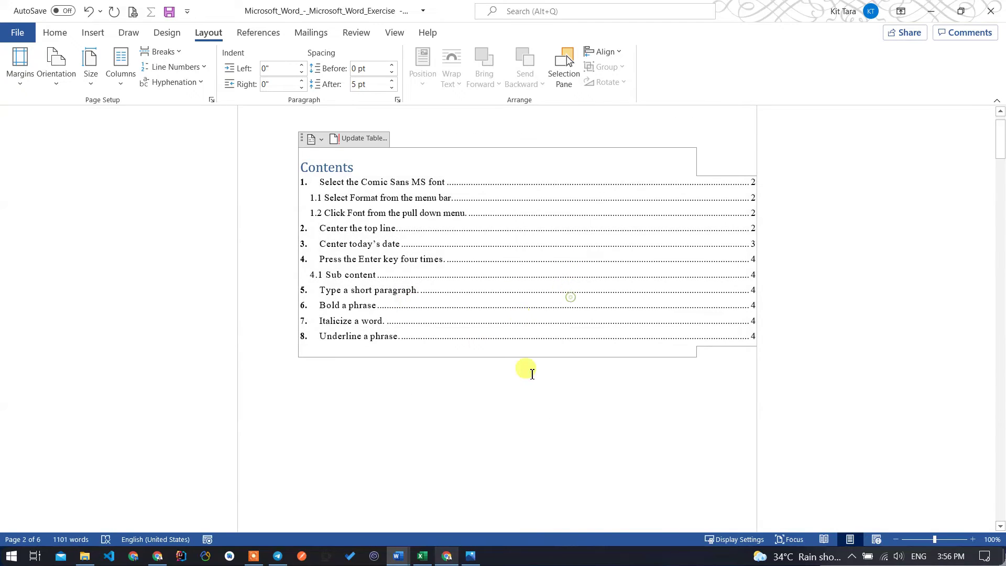
left_click(574, 322, "shift")
Select and deselect the title and intro paragraphs, then open the Margins presets.
scroll(514, 418, "down", 1)
scroll(518, 398, "down", 8)
scroll(514, 346, "down", 6)
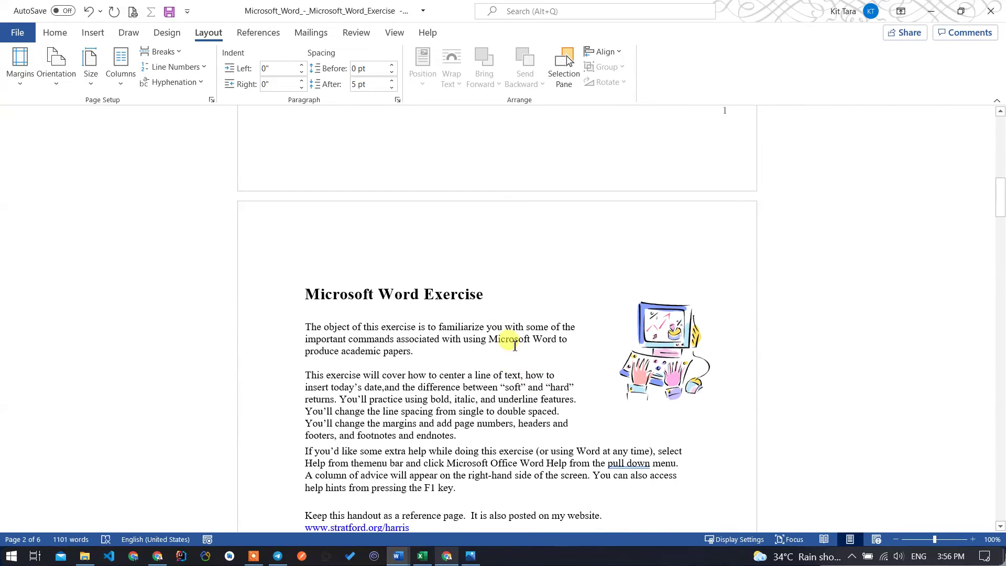
left_click_drag(302, 294, 463, 449)
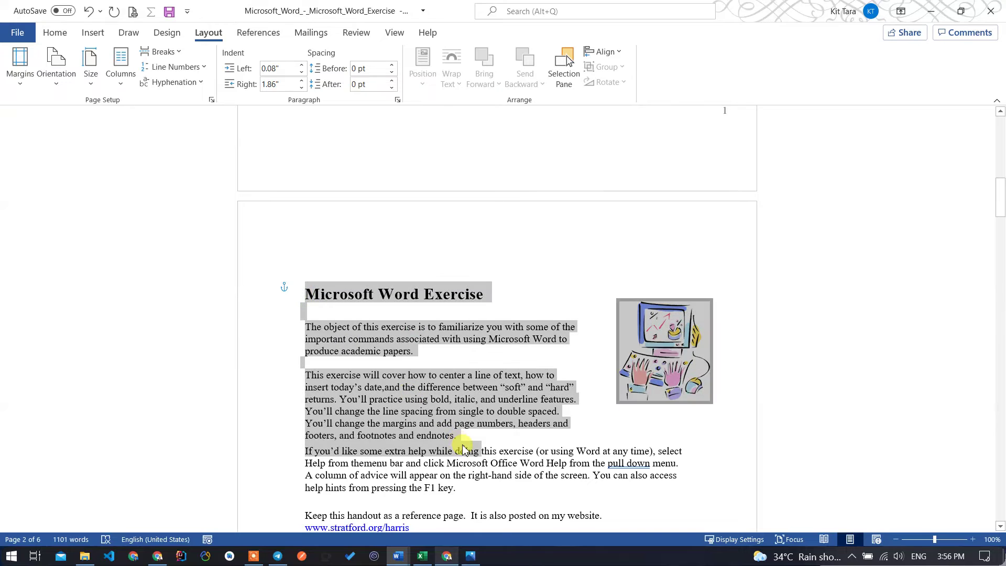
scroll(463, 449, "down", 3)
left_click(499, 326)
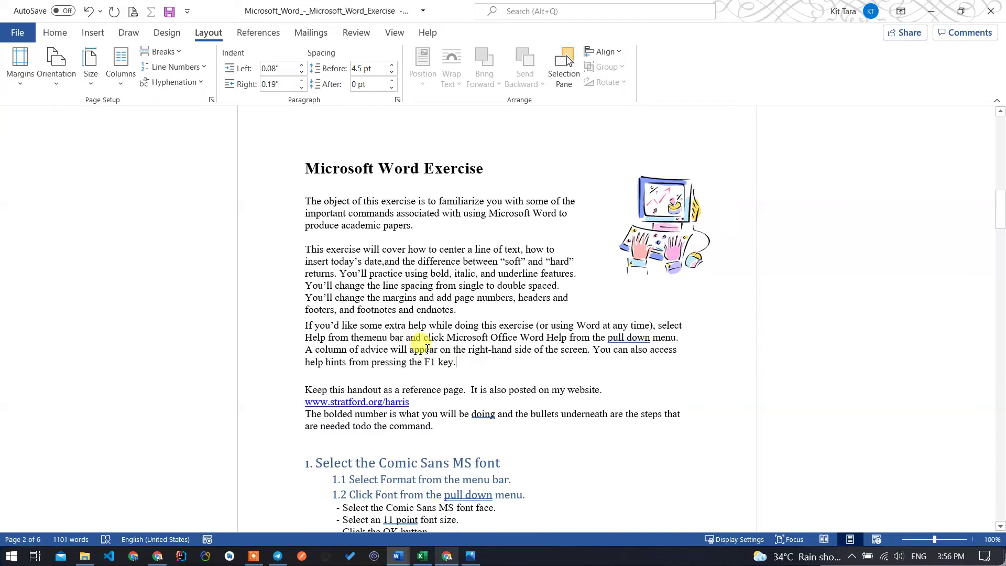
left_click_drag(450, 360, 294, 168)
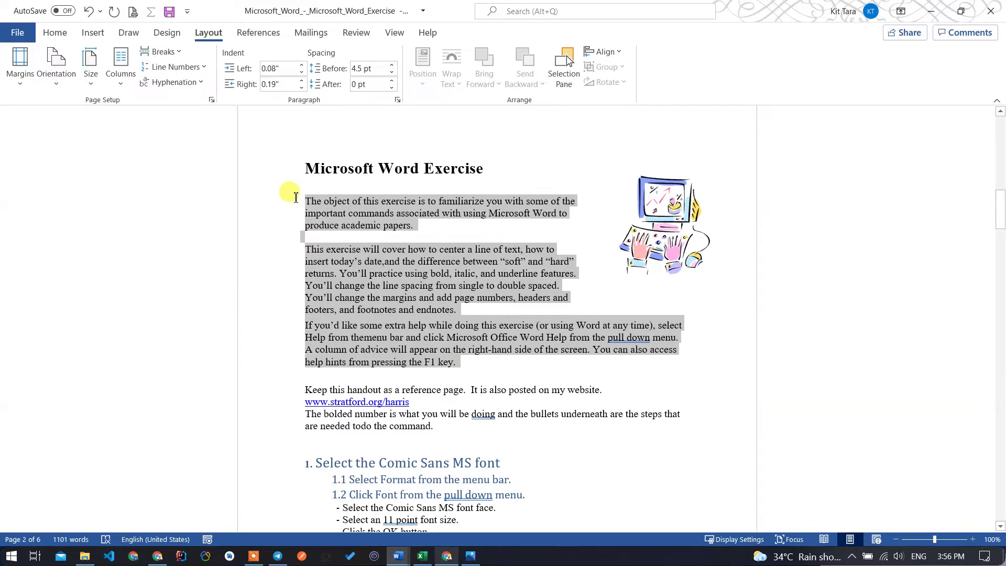
left_click(304, 168)
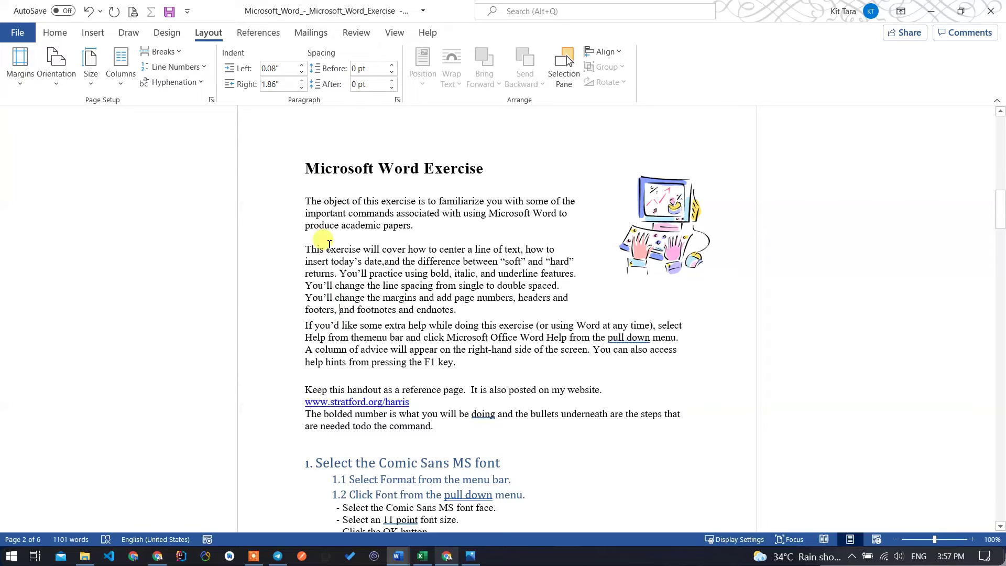
left_click(20, 66)
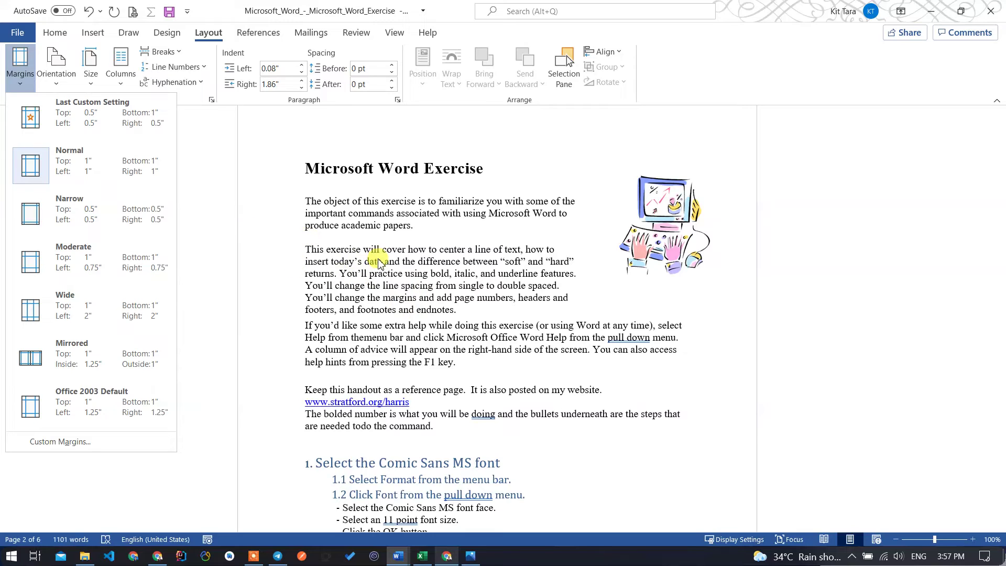
Close the Margins gallery without changing the intro page's margins.
left_click(330, 250)
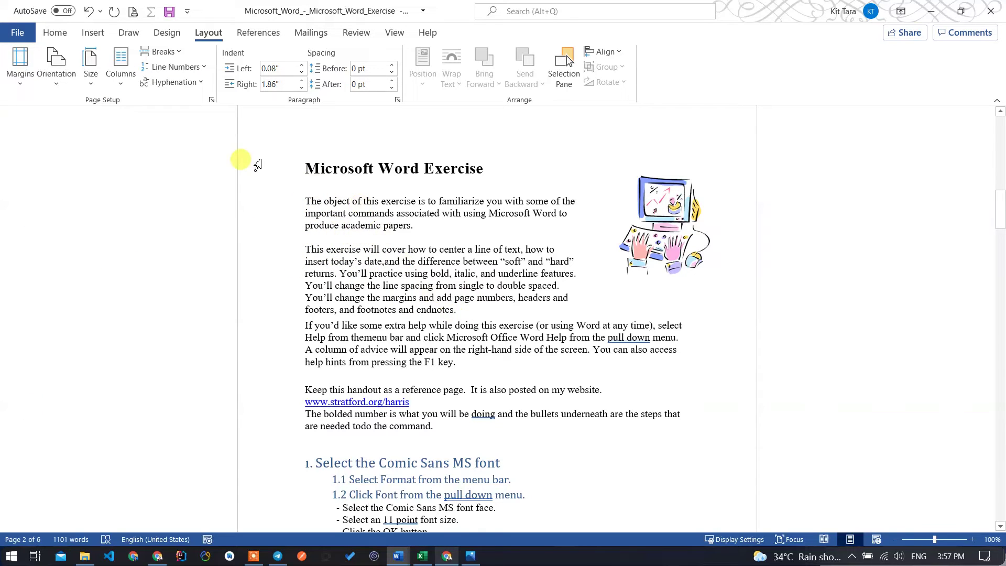
left_click(15, 87)
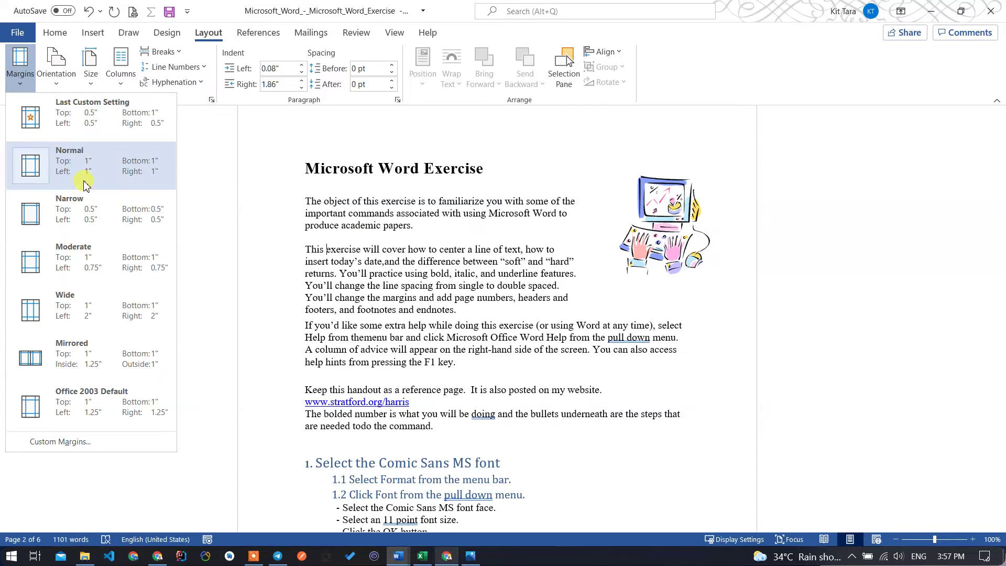
left_click(373, 251)
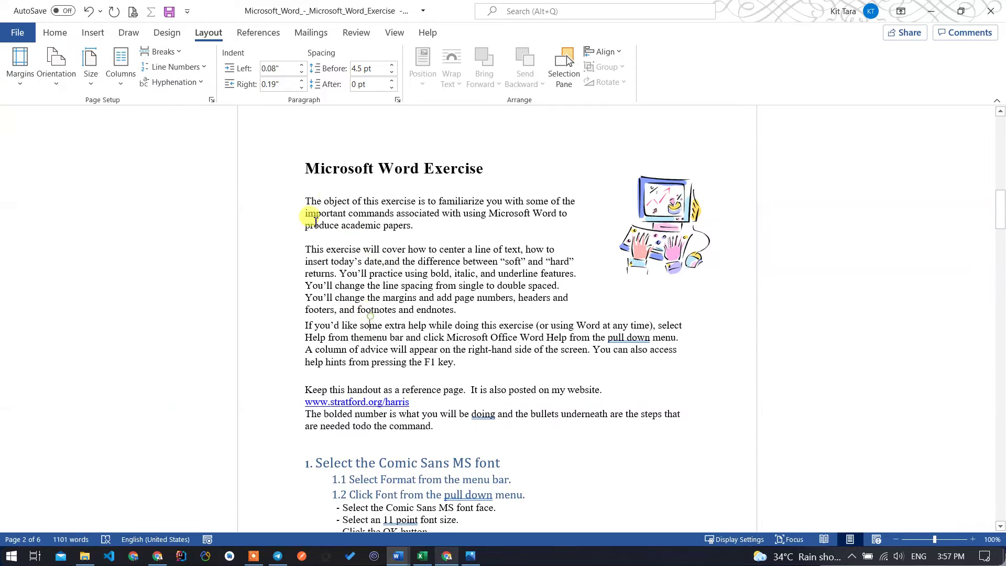
Select the intro text and review the paper sizes, keeping A4 unchanged, then deselect.
left_click(308, 170)
left_click_drag(308, 170, 435, 427)
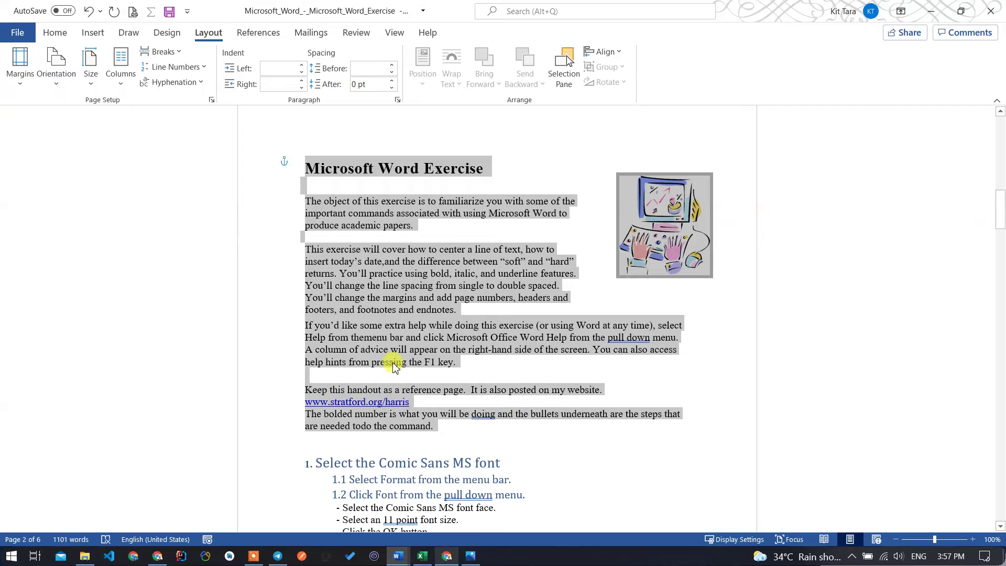
left_click(308, 161)
left_click_drag(307, 162, 435, 427)
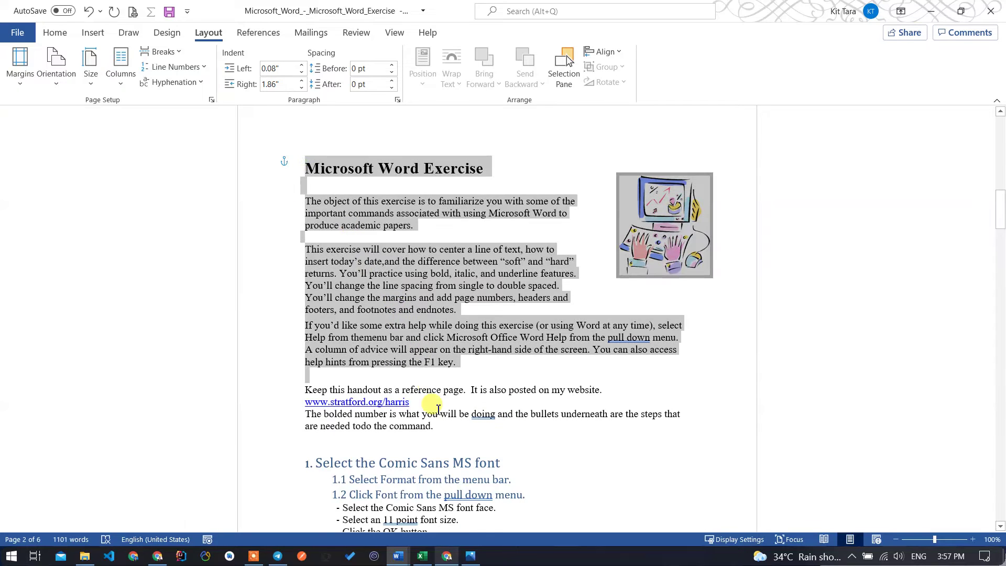
left_click(90, 68)
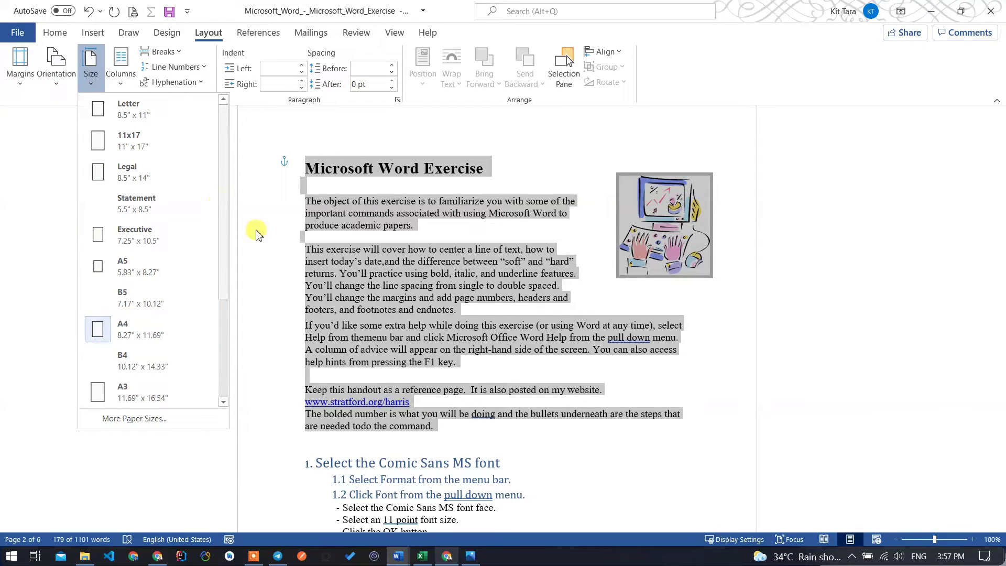
left_click(527, 310)
left_click(511, 273)
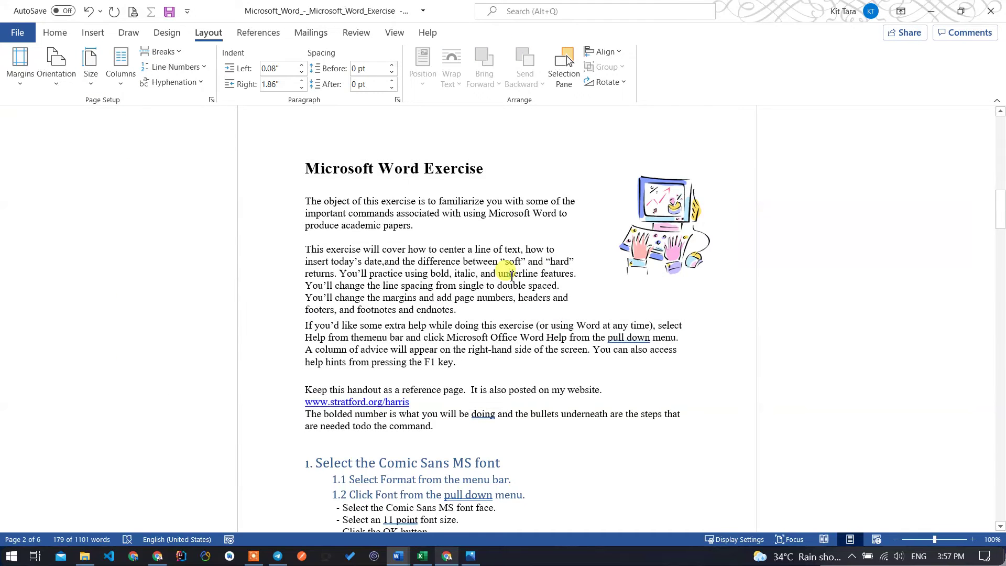
left_click(514, 310)
scroll(427, 294, "down", 3)
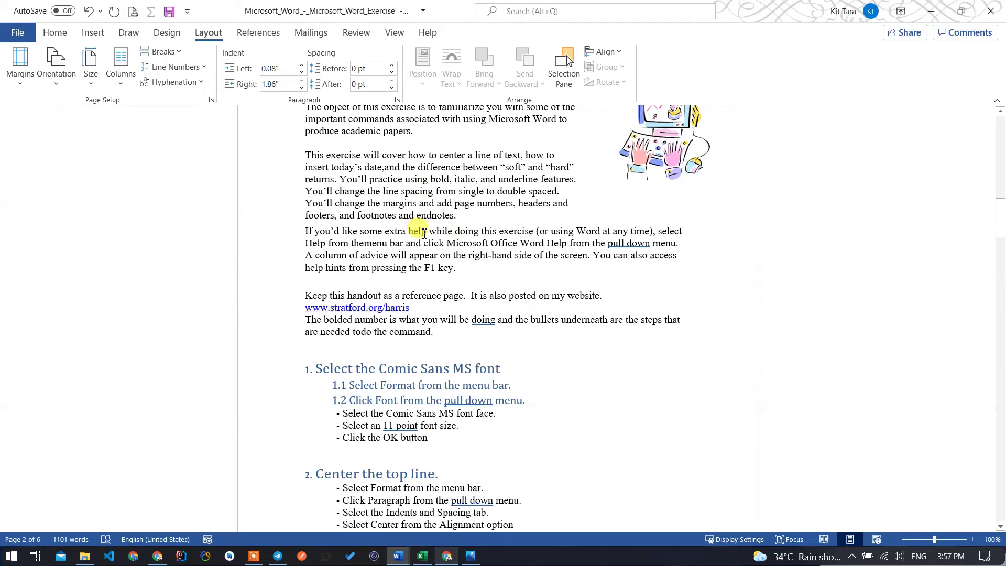
scroll(403, 205, "up", 3)
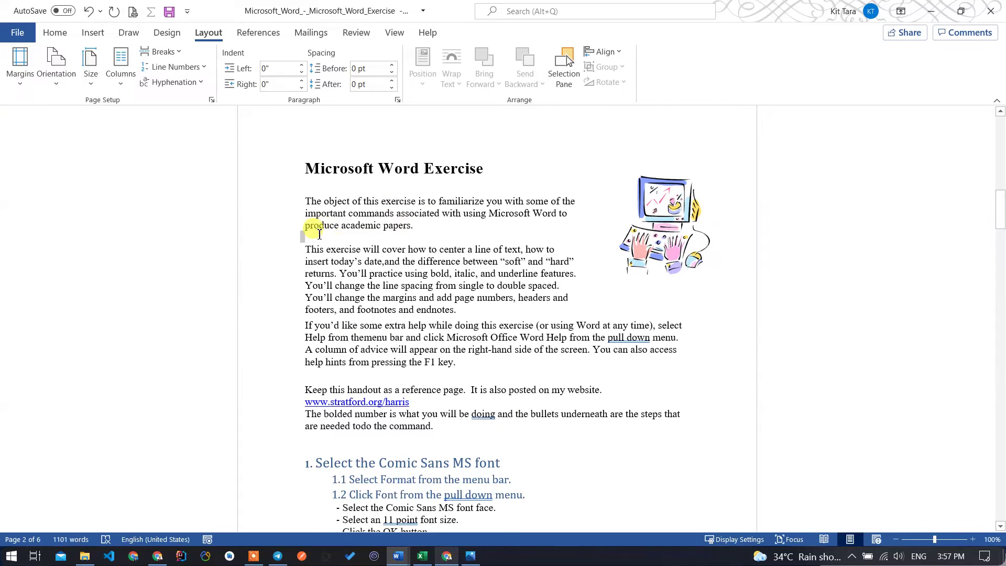
left_click(330, 188)
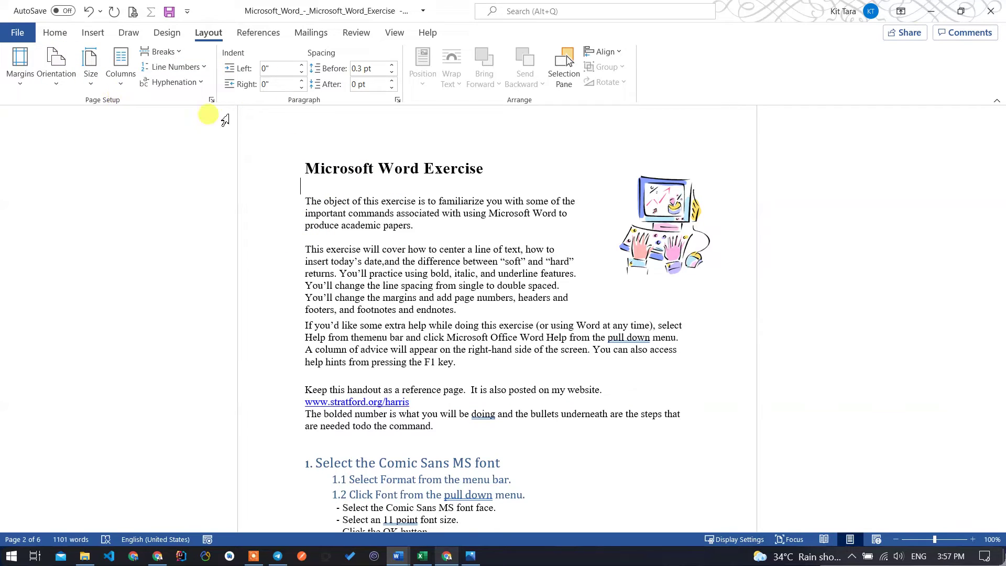
left_click(490, 234)
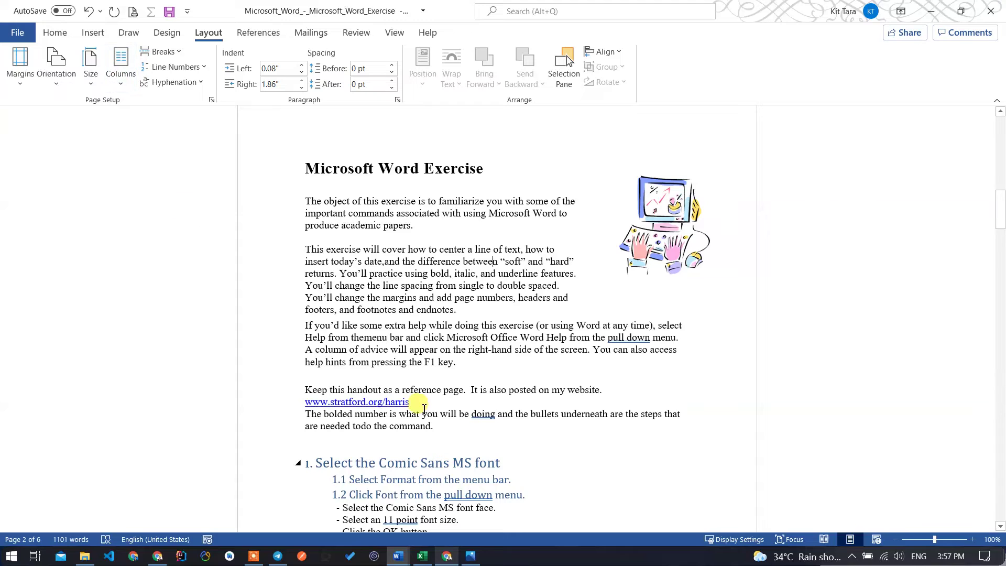
scroll(481, 349, "down", 2)
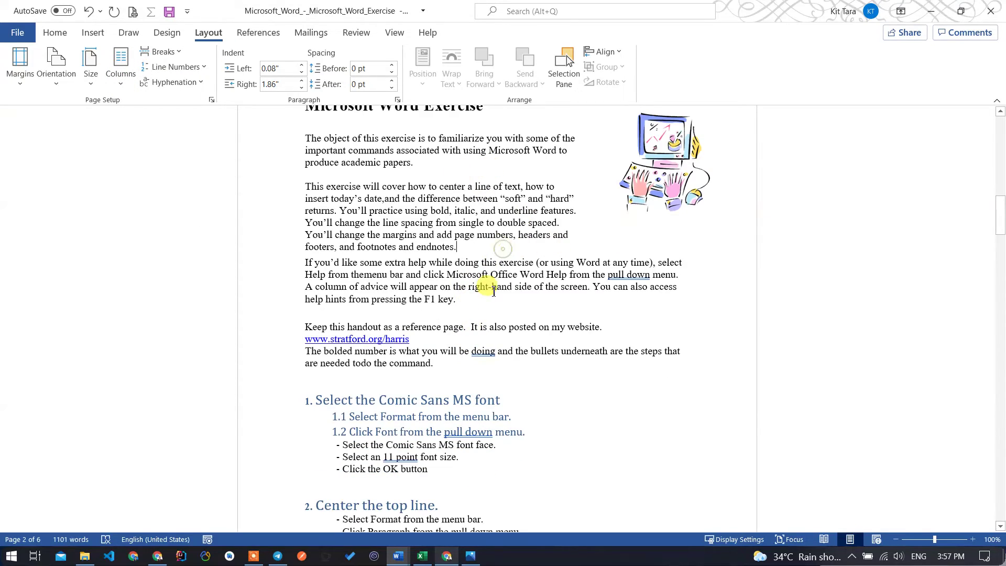
scroll(491, 282, "up", 3)
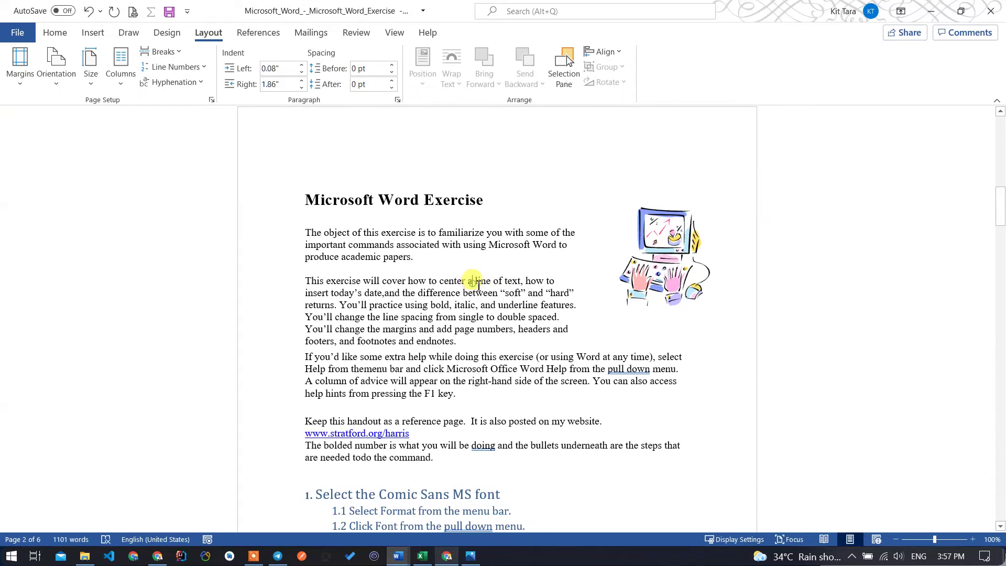
scroll(473, 282, "down", 2)
scroll(464, 286, "down", 3)
scroll(464, 283, "down", 5)
scroll(467, 271, "down", 4)
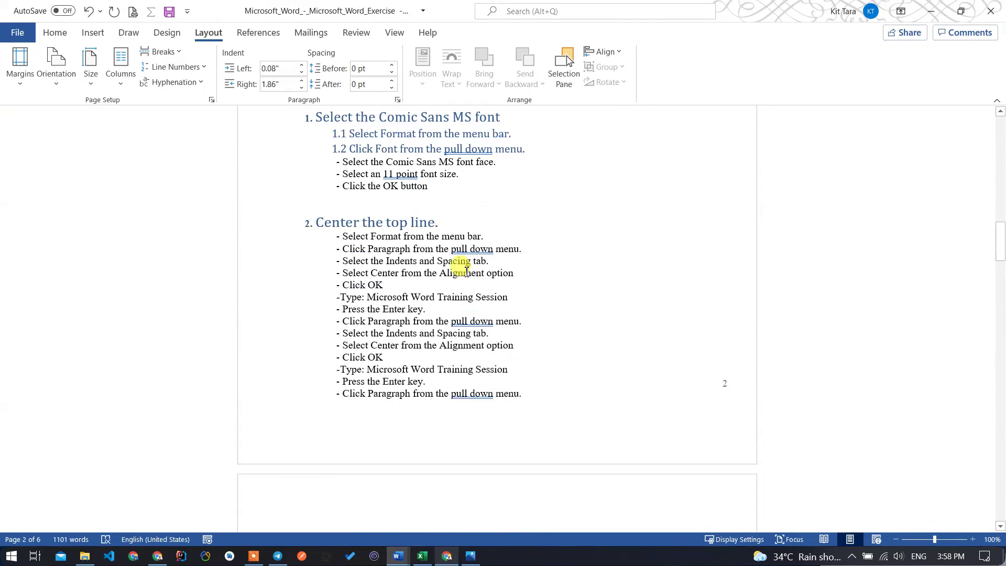
scroll(466, 271, "down", 10)
scroll(463, 272, "down", 10)
scroll(461, 271, "up", 15)
scroll(464, 275, "up", 10)
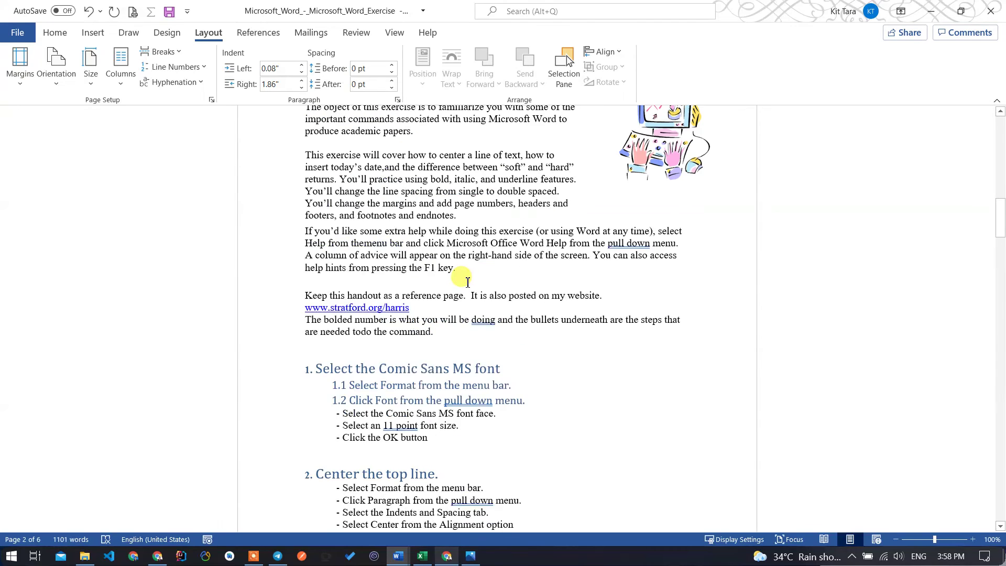
scroll(466, 280, "up", 4)
left_click(453, 362)
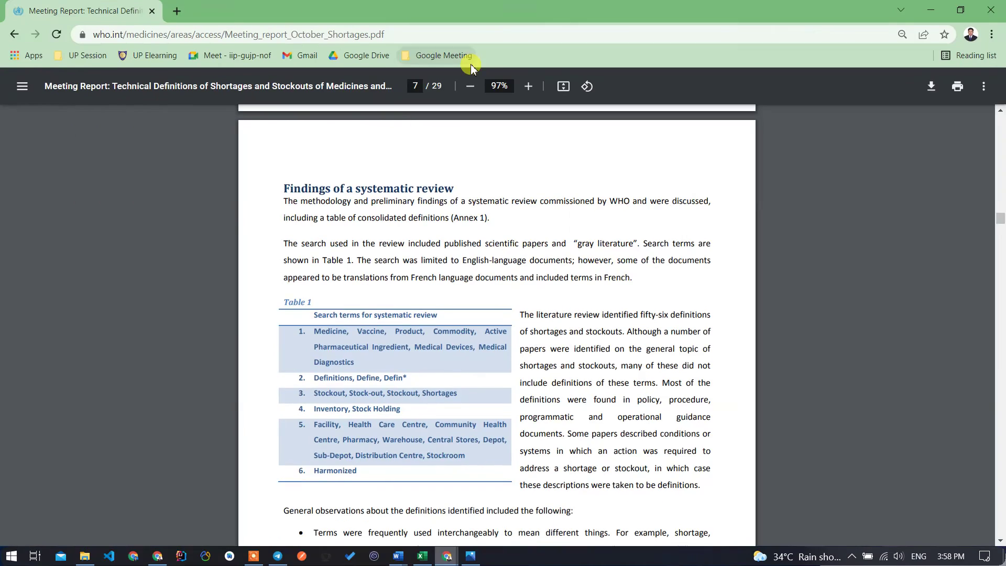
Try selecting the literature review paragraph and Table 1, then clear the selection.
scroll(519, 231, "down", 7)
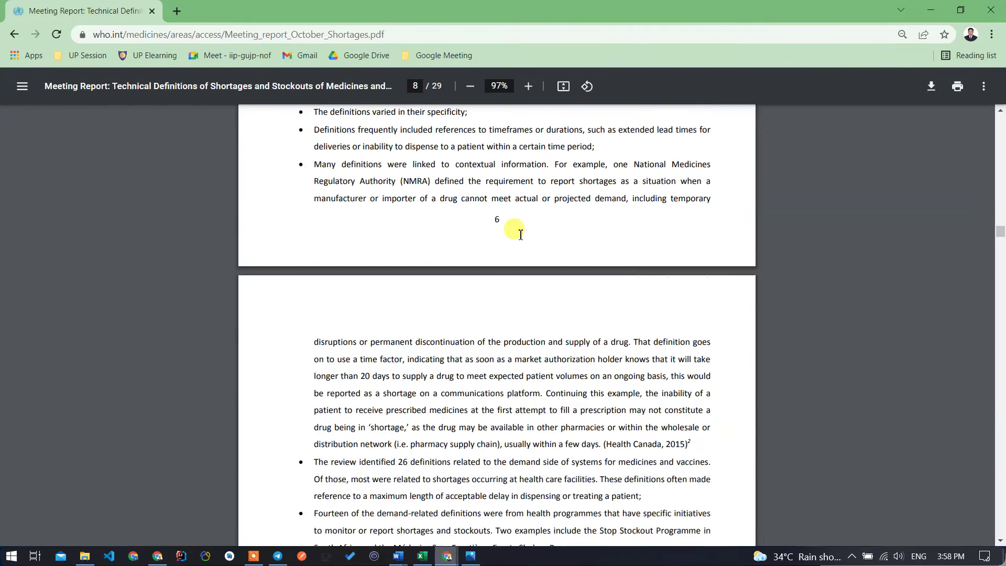
scroll(516, 236, "up", 5)
scroll(520, 269, "up", 5)
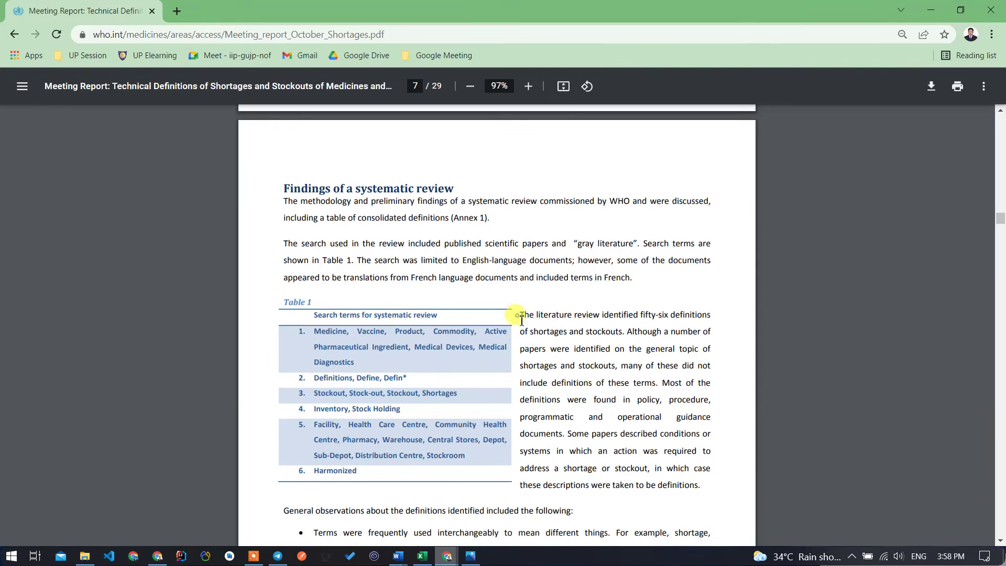
mouse_move(521, 316)
left_mouse_down()
mouse_move(550, 386)
mouse_move(615, 460)
left_mouse_up()
left_click(548, 386)
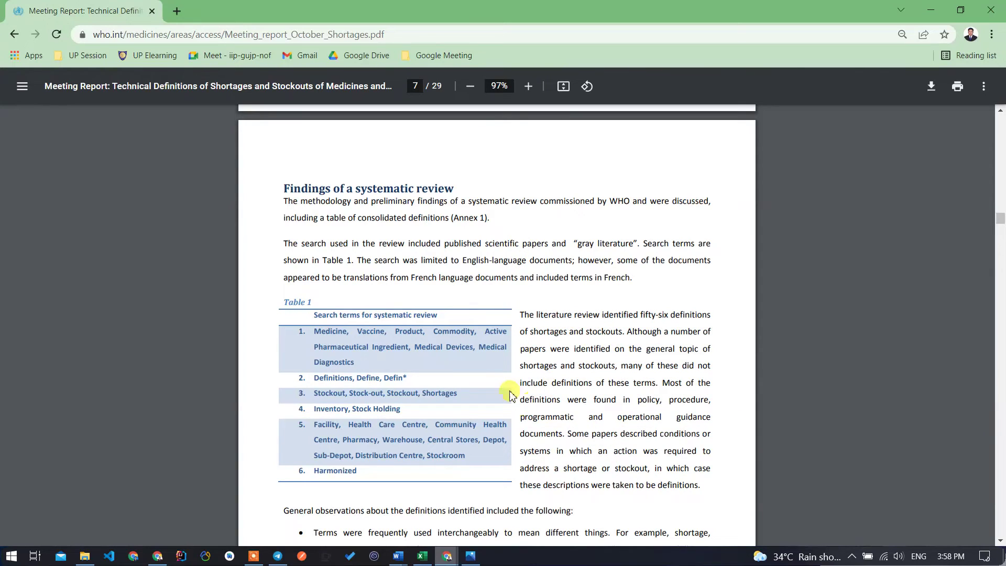
mouse_move(517, 321)
left_mouse_down()
mouse_move(550, 469)
mouse_move(610, 488)
left_mouse_up()
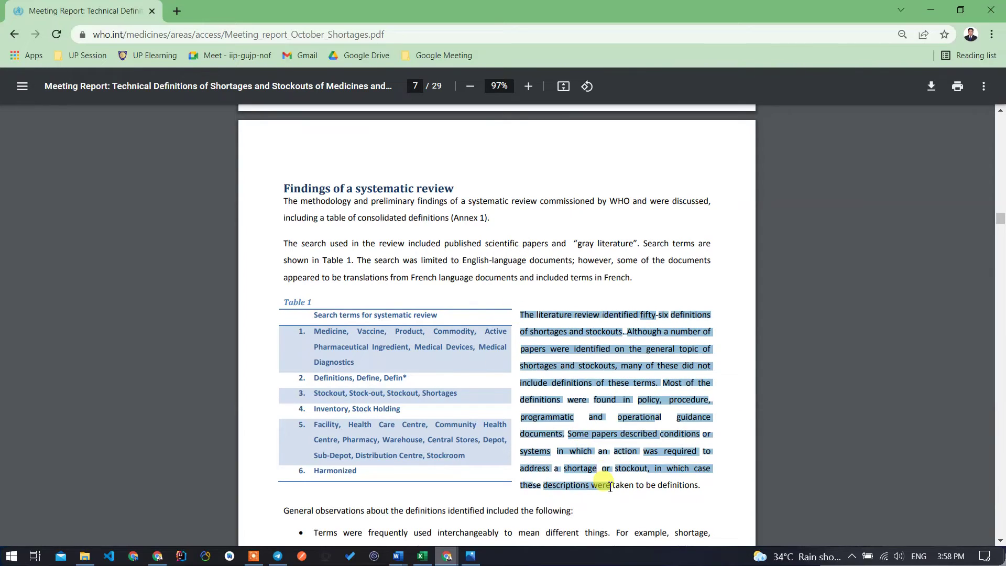
left_click_drag(506, 348, 369, 336)
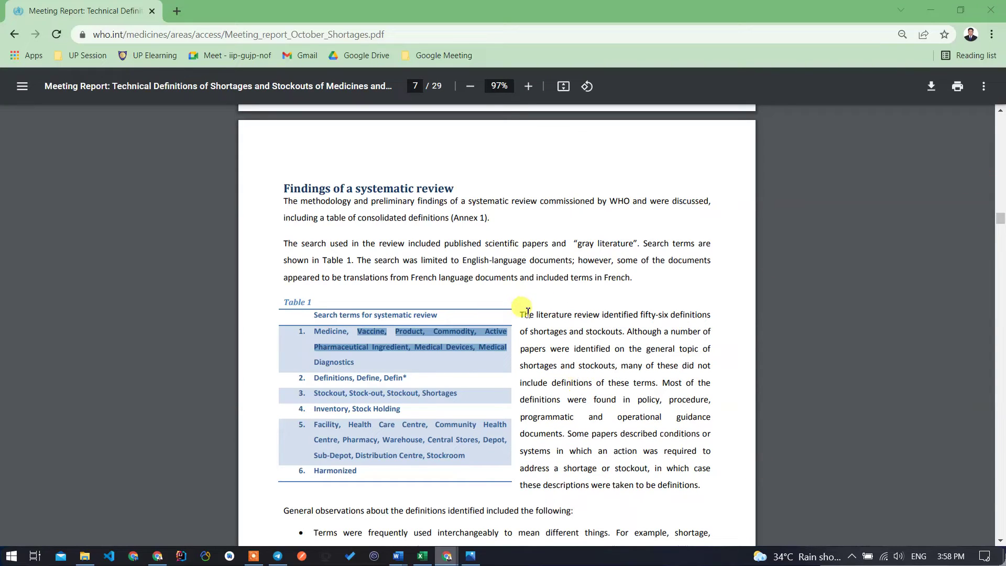
mouse_move(519, 314)
left_mouse_down()
mouse_move(606, 449)
mouse_move(655, 491)
left_mouse_up()
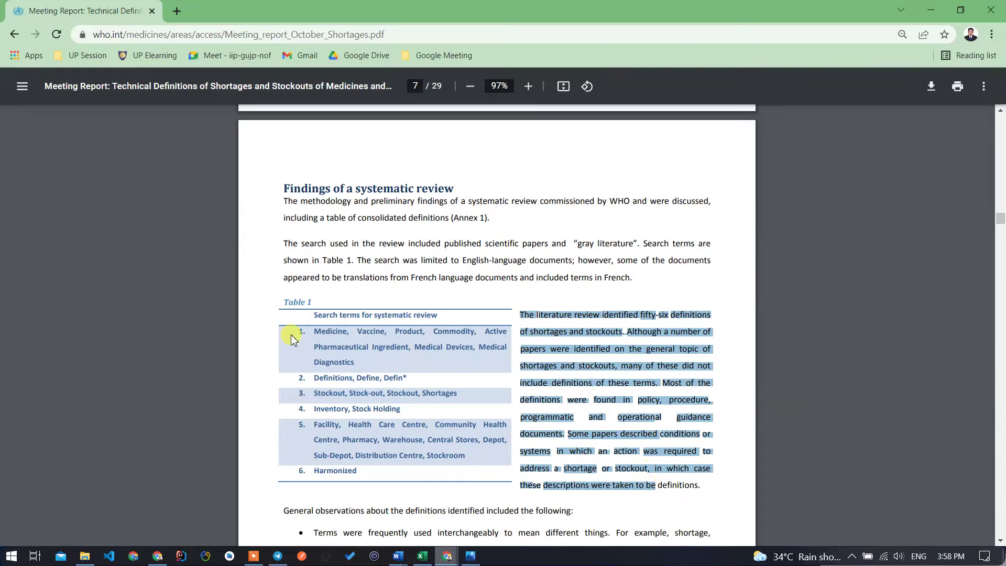
mouse_move(286, 301)
left_mouse_down()
mouse_move(325, 346)
mouse_move(483, 443)
left_mouse_up()
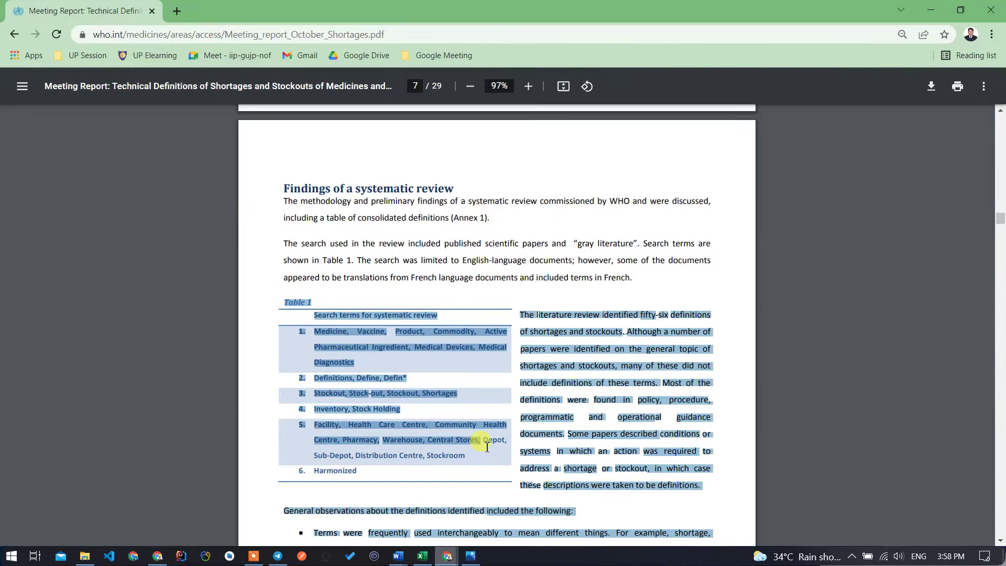
left_click(497, 465)
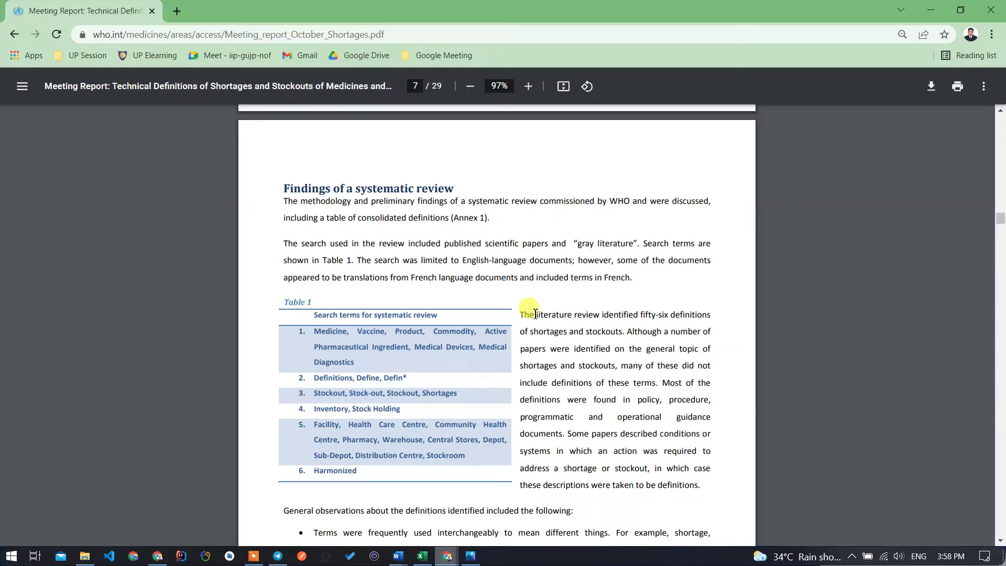
Copy the 'Definitions identified in the systematic review' heading and both paragraphs on page 8.
scroll(480, 223, "down", 2)
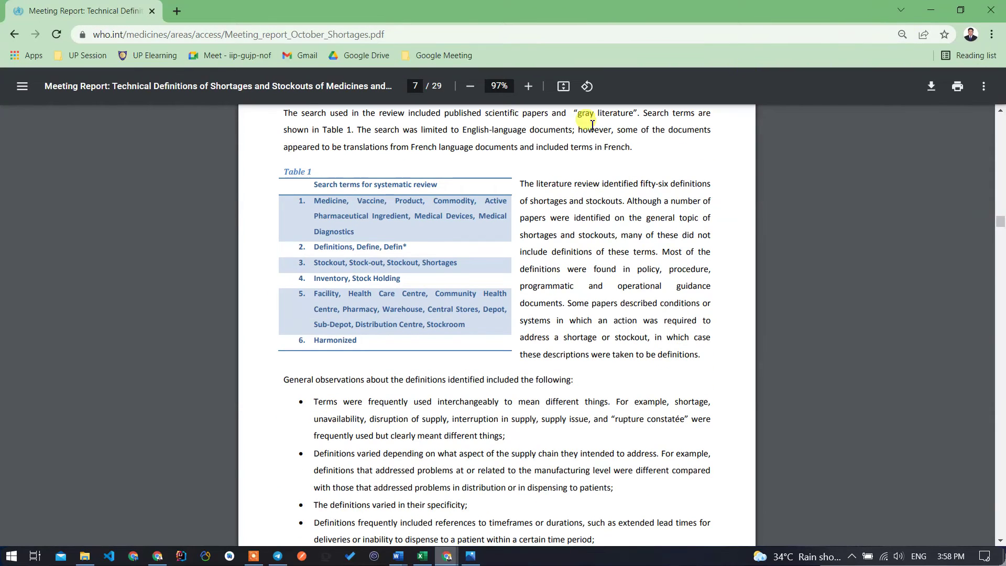
scroll(592, 124, "down", 4)
scroll(599, 242, "down", 4)
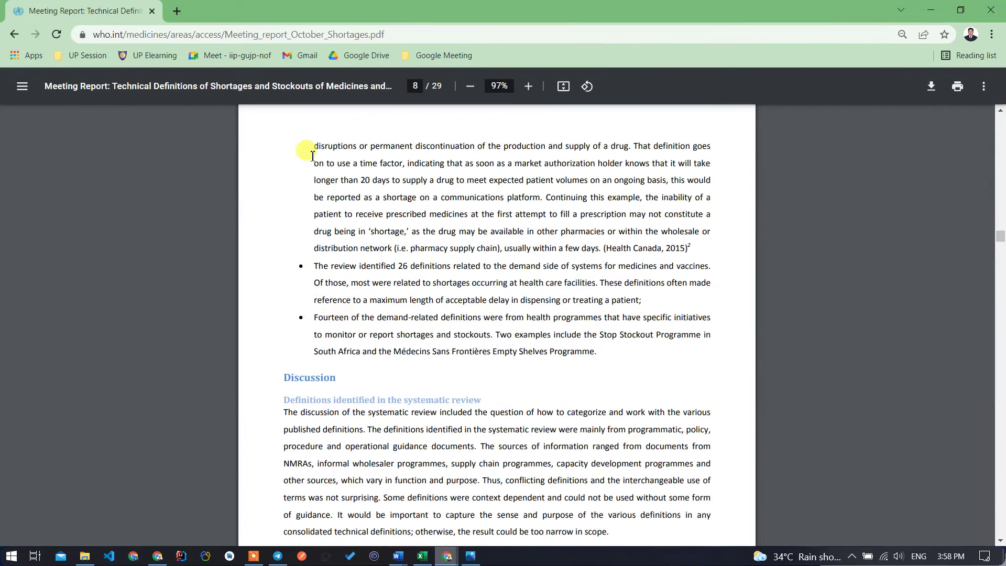
scroll(377, 383, "down", 2)
scroll(292, 319, "down", 1)
left_click_drag(285, 216, 604, 395)
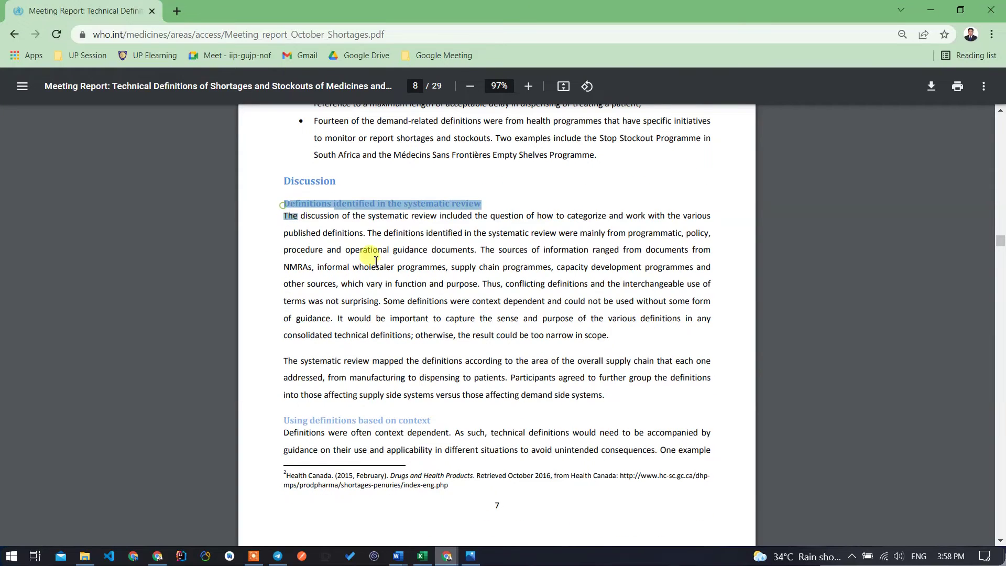
right_click(540, 283)
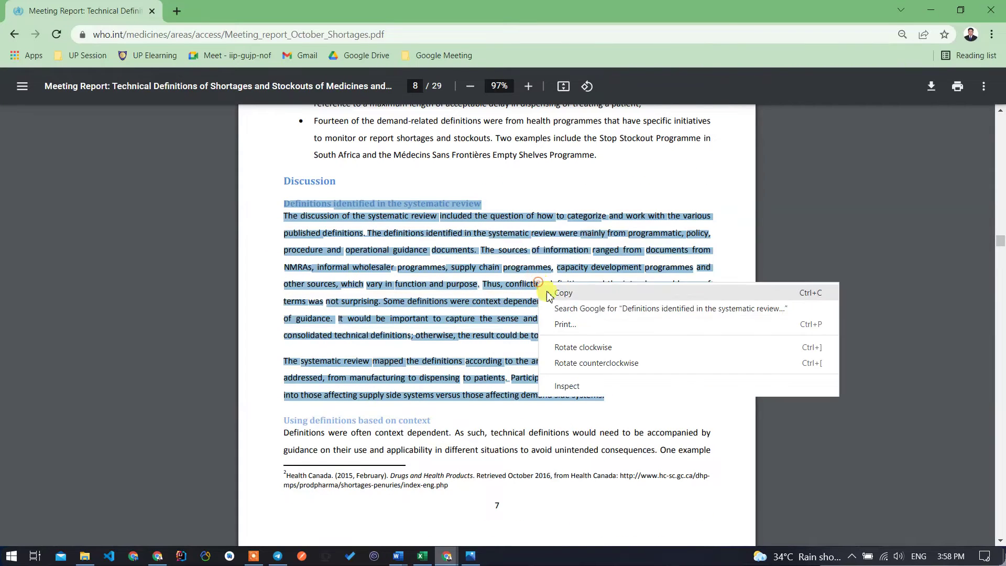
left_click(560, 289)
left_click(552, 247)
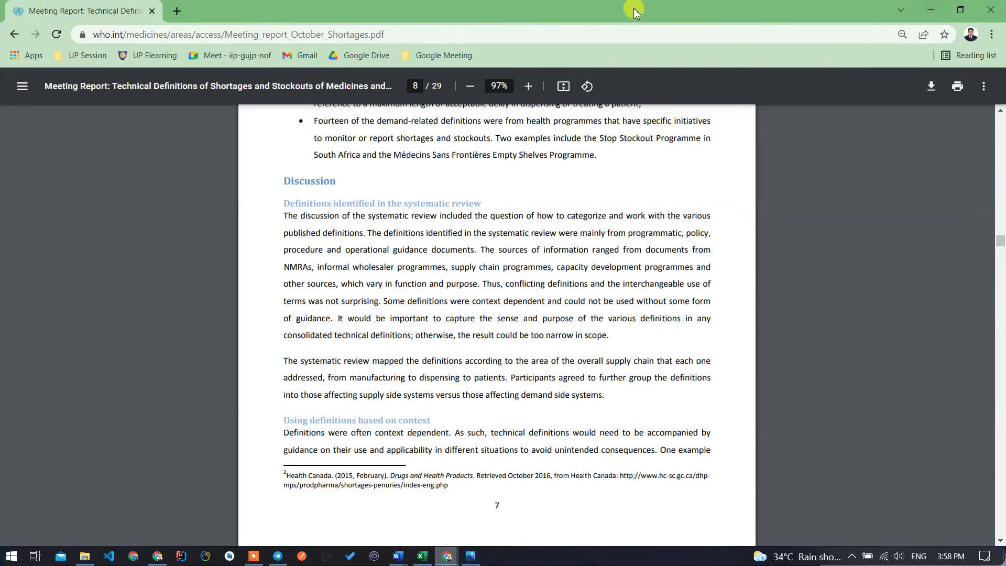
Back in Word, close the exercise document with Don't Save.
key("alt+Tab")
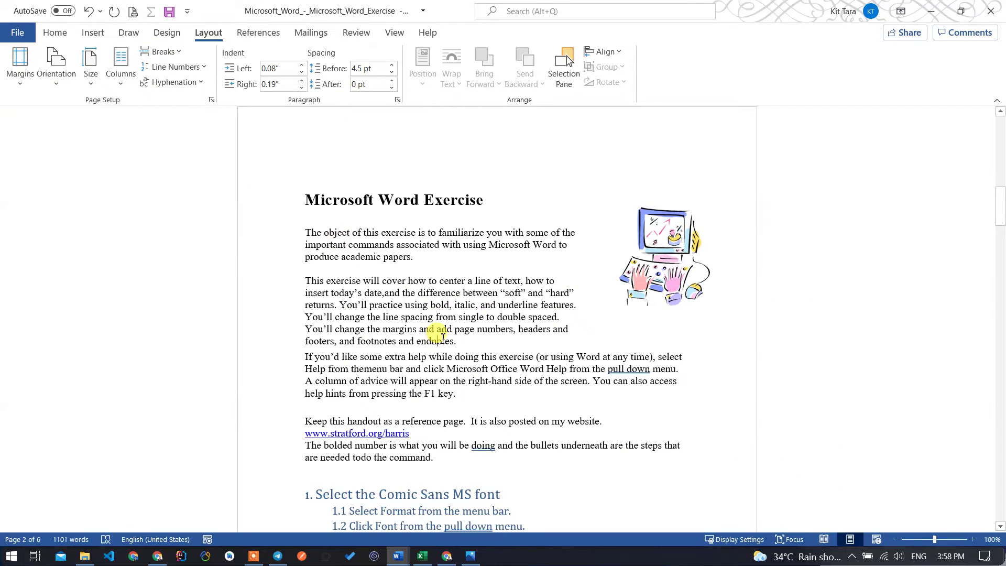
left_click(839, 254)
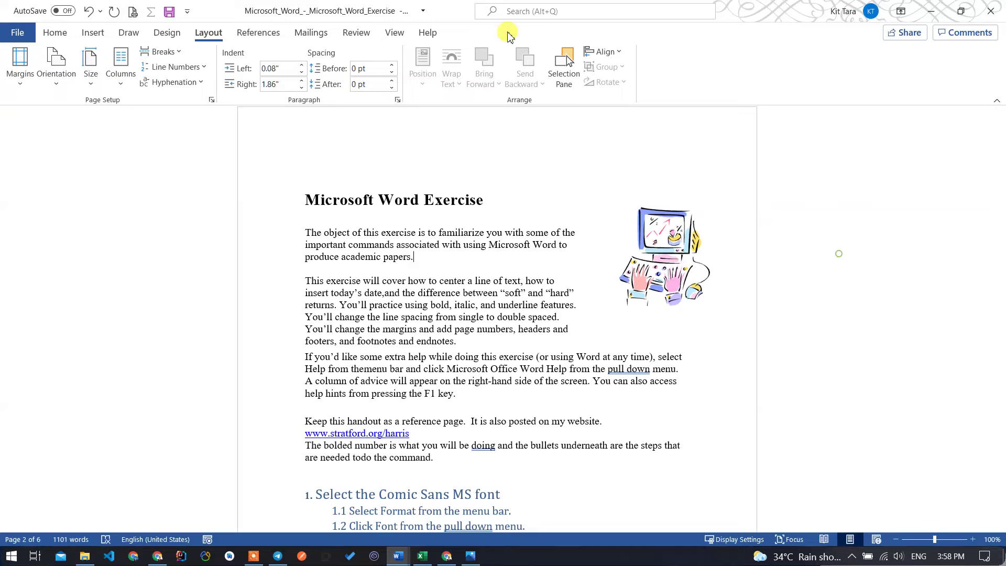
left_click(991, 10)
left_click(503, 307)
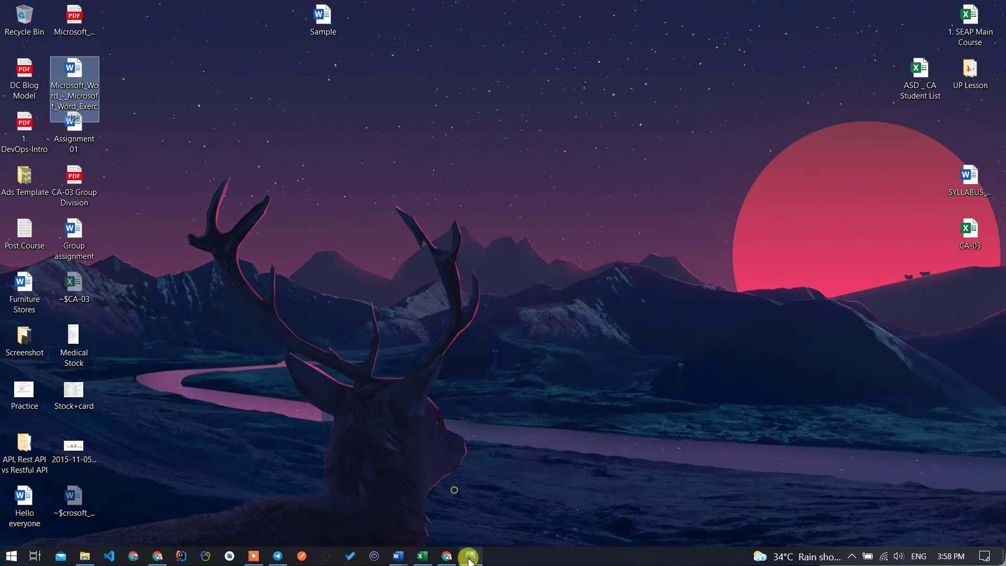
Paste the copied systematic-review text into blank Document3 and select all of it.
left_click(390, 556)
left_click(442, 505)
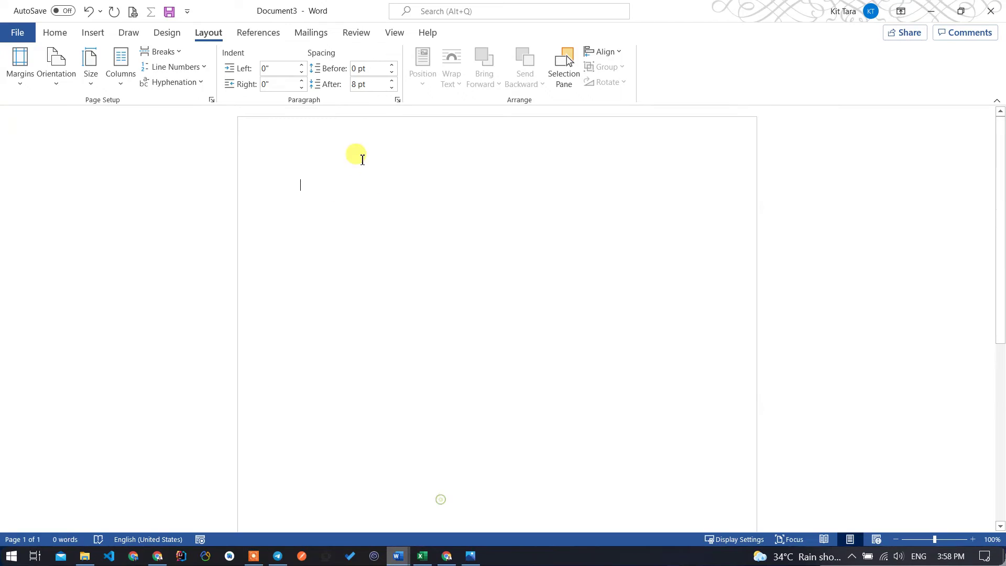
right_click(370, 187)
left_click(431, 254)
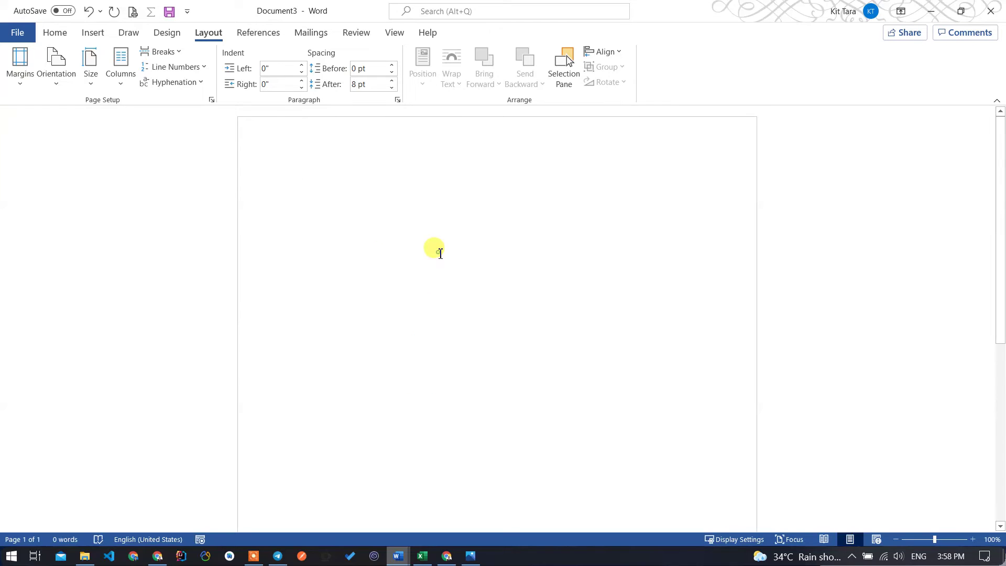
scroll(508, 393, "down", 5)
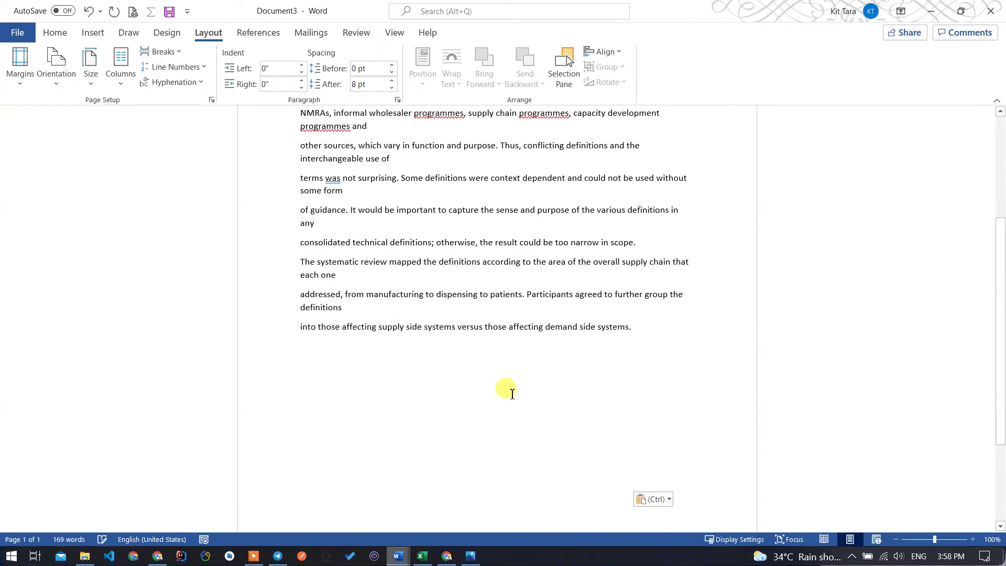
scroll(498, 384, "up", 3)
scroll(496, 386, "up", 2)
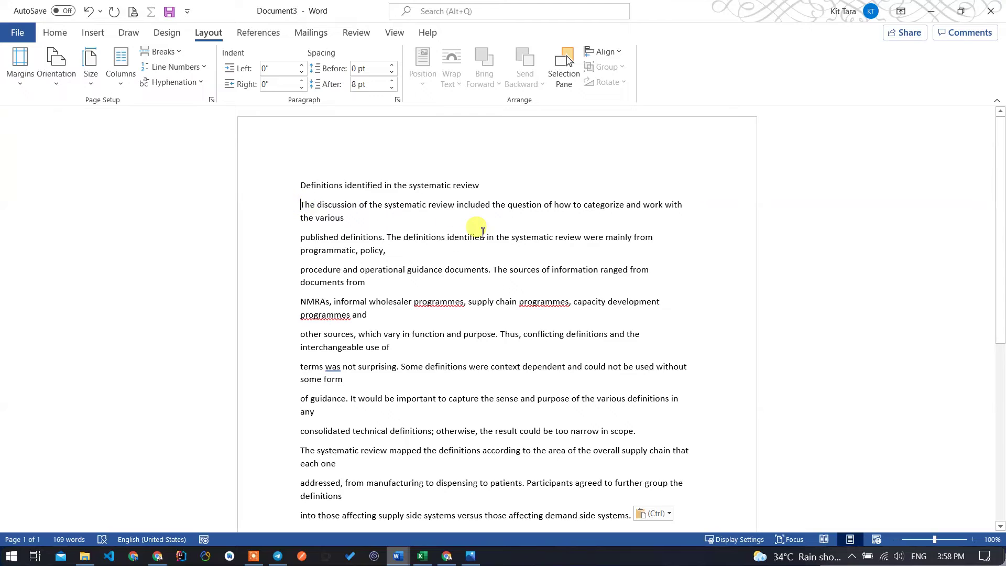
key("ctrl+a")
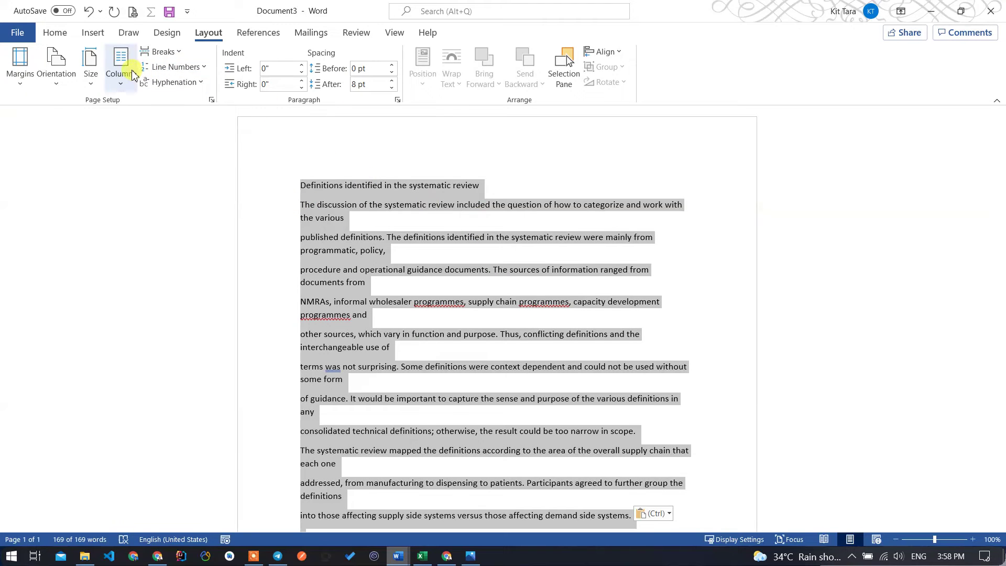
Try a two-column layout on the short text, then undo it.
left_click(120, 65)
left_click(152, 141)
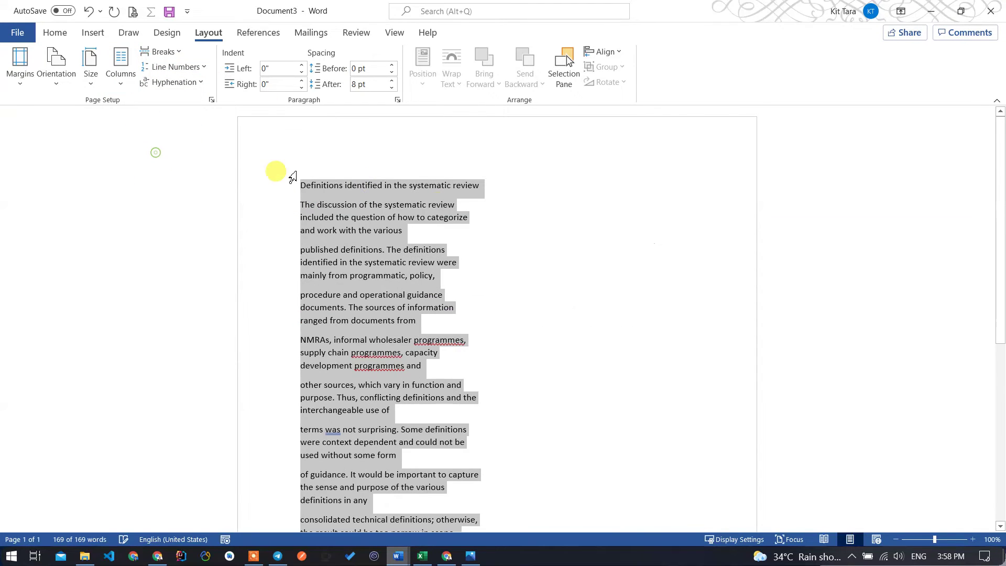
left_click(530, 414)
scroll(529, 411, "down", 3)
scroll(528, 409, "up", 4)
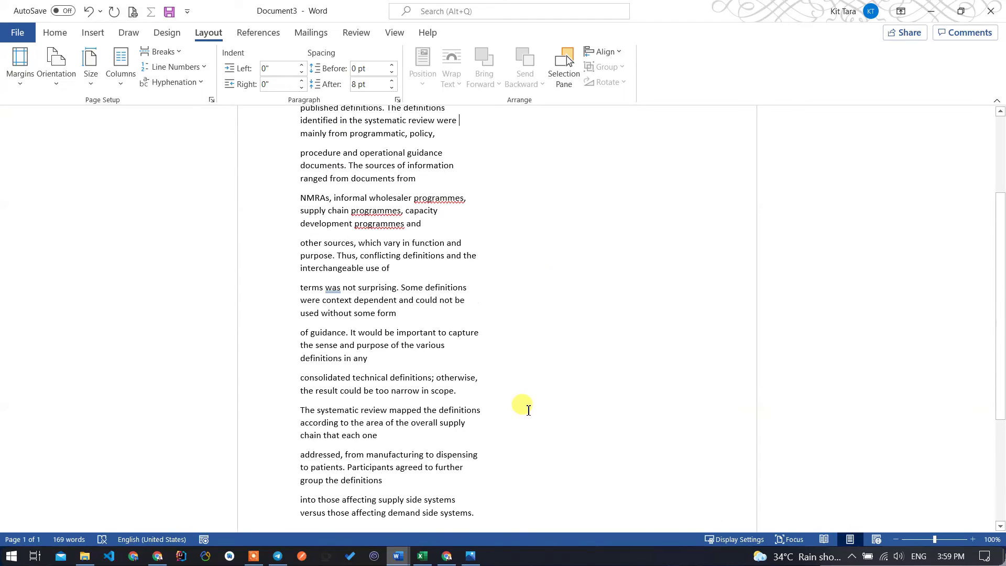
scroll(479, 375, "down", 1)
scroll(496, 358, "down", 1)
key("ctrl+z")
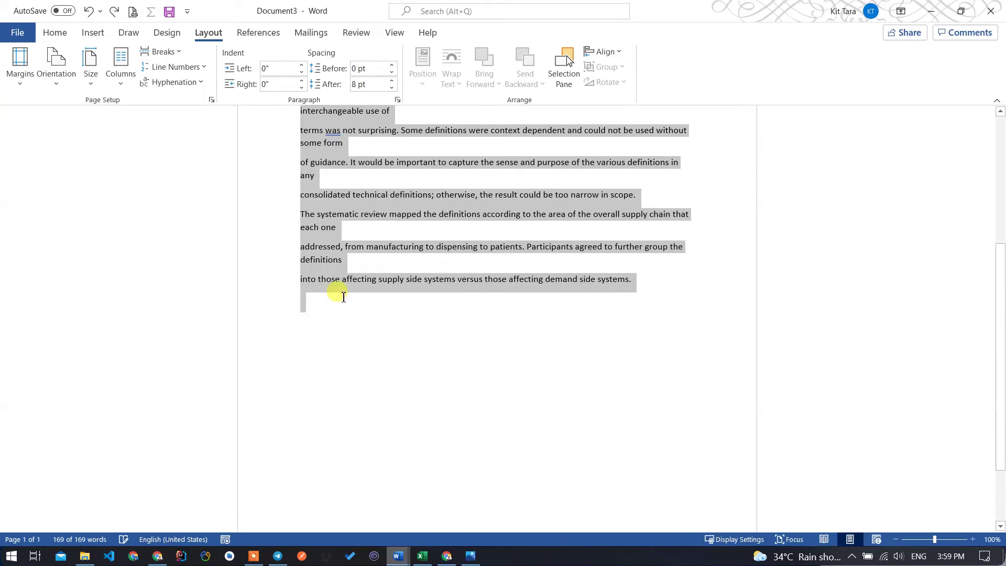
Paste the text in twice more so Document3 reaches 676 words.
left_click(320, 301)
key("ctrl+v")
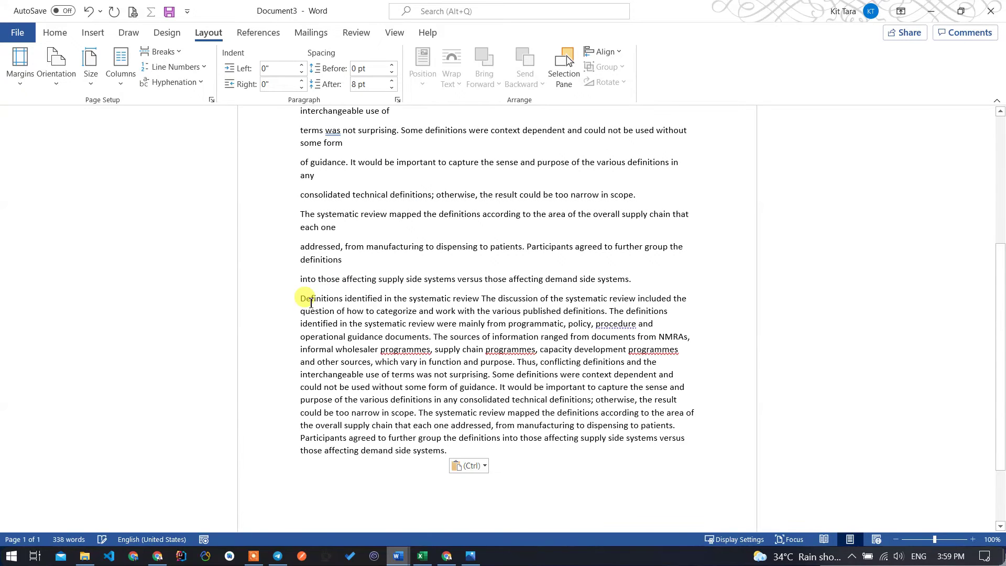
key("ctrl+z")
key("ctrl+z")
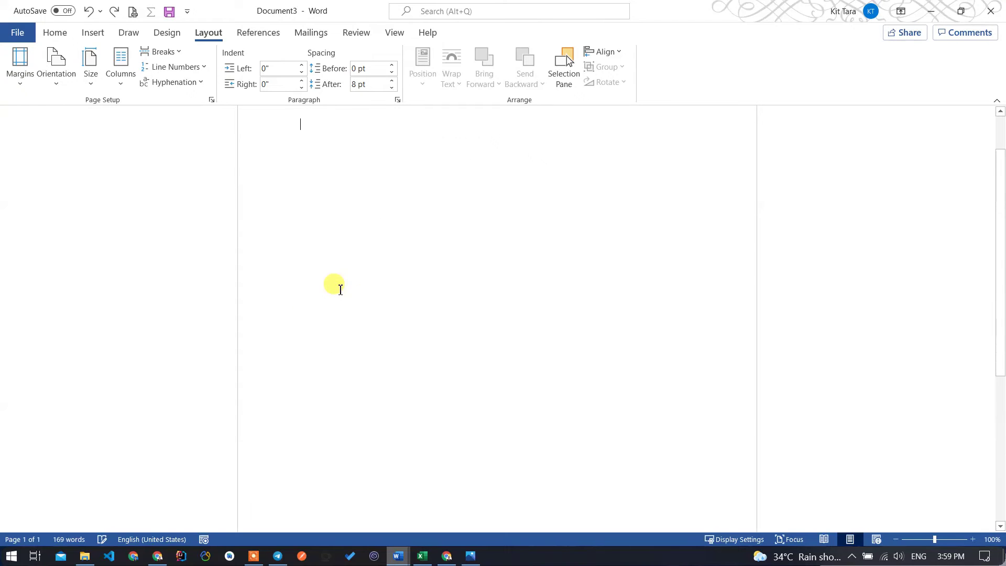
key("ctrl+y")
key("ctrl+y")
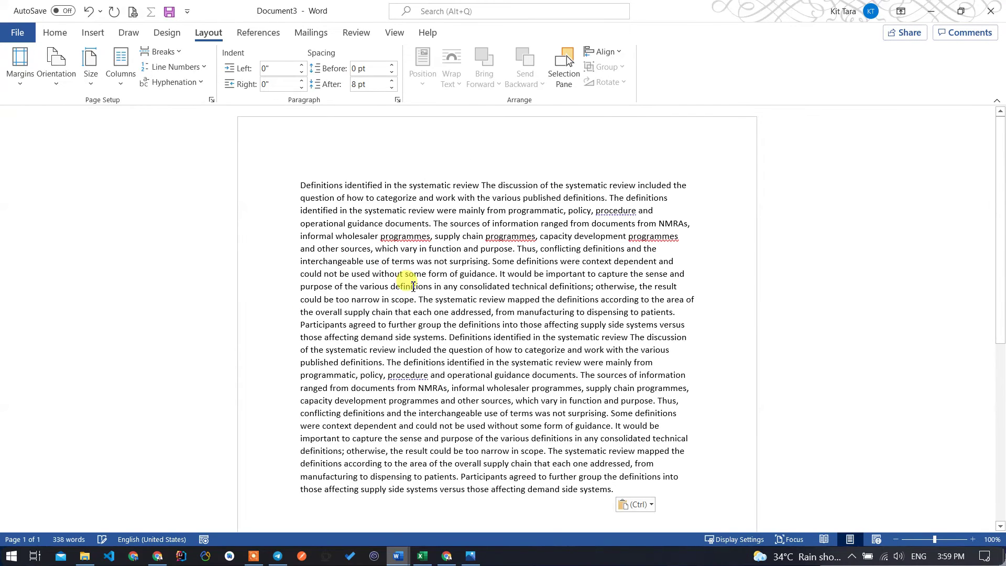
key("ctrl+y")
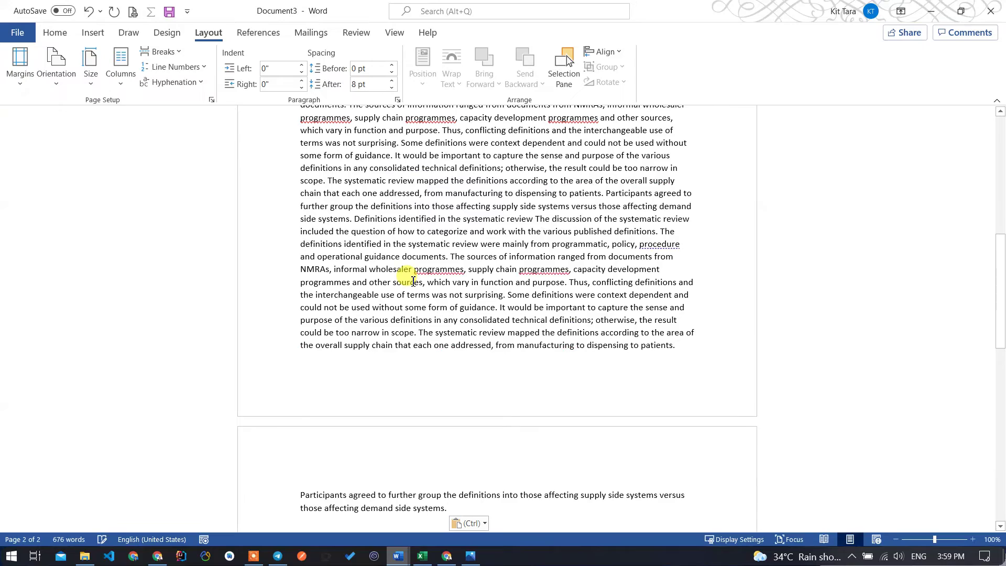
scroll(409, 278, "up", 5)
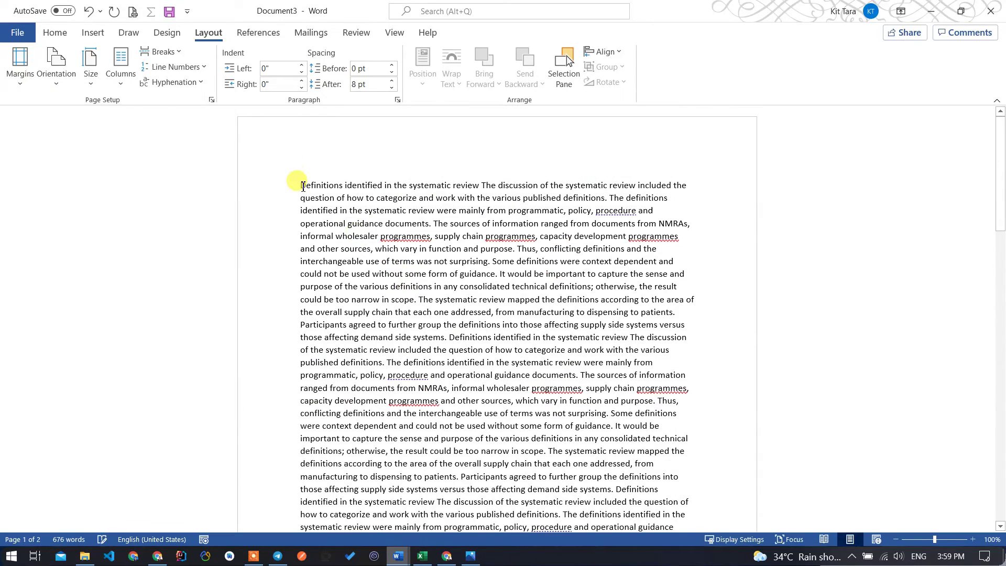
Set the lengthened text in two columns.
left_click(121, 66)
left_click(137, 146)
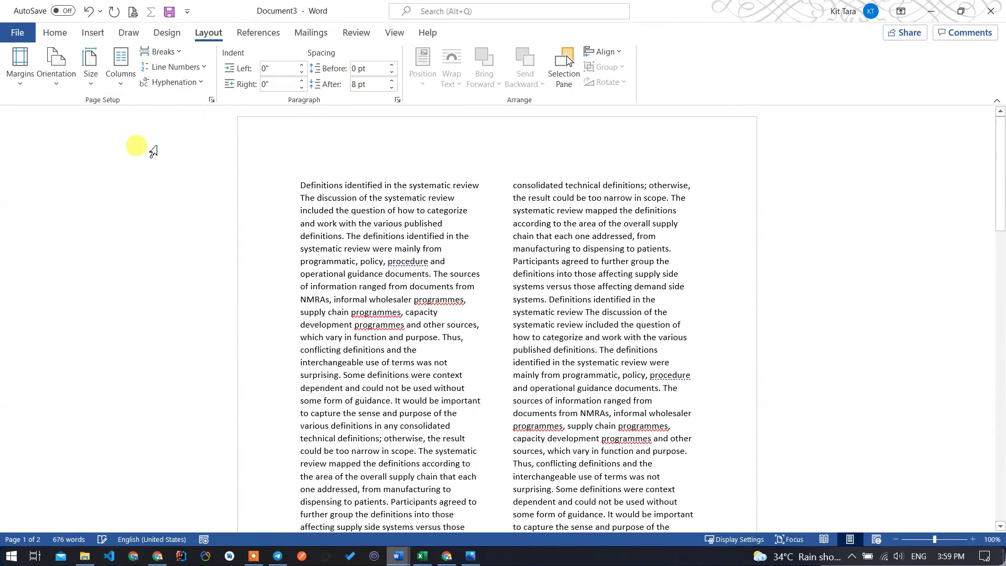
scroll(562, 337, "down", 4)
scroll(563, 335, "down", 3)
scroll(564, 333, "down", 3)
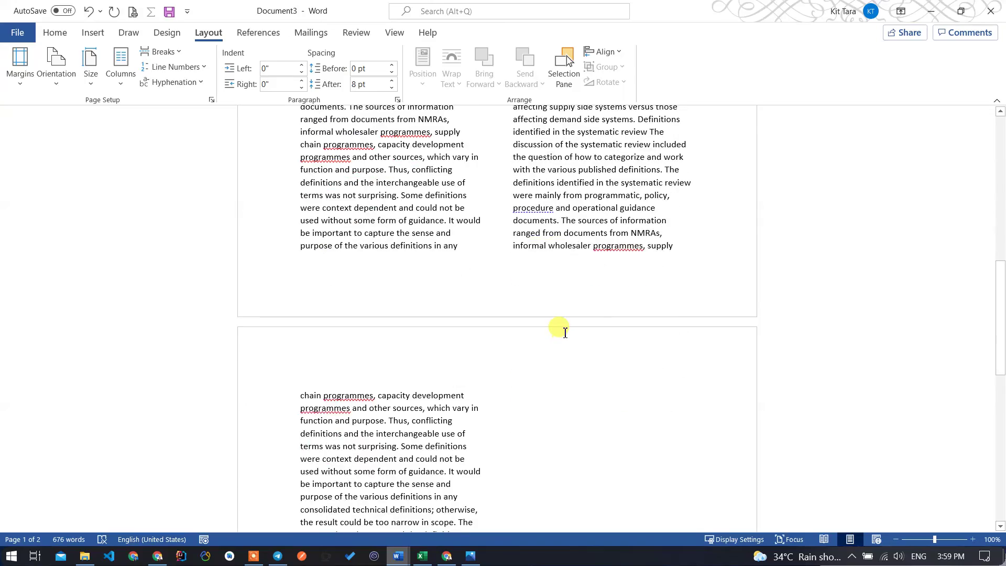
scroll(565, 330, "up", 3)
scroll(570, 319, "up", 4)
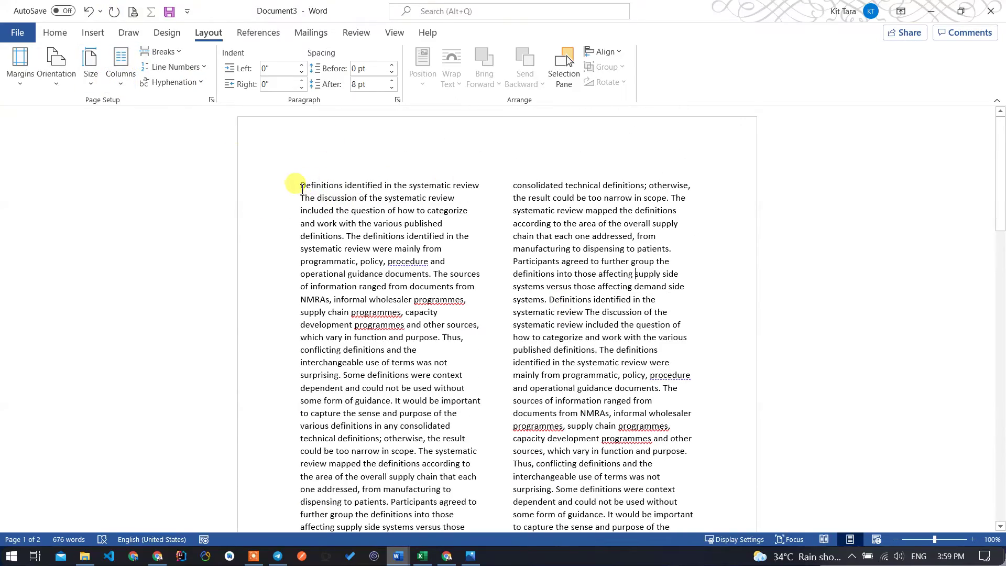
Select the two-column text and justify it.
left_click_drag(302, 187, 605, 445)
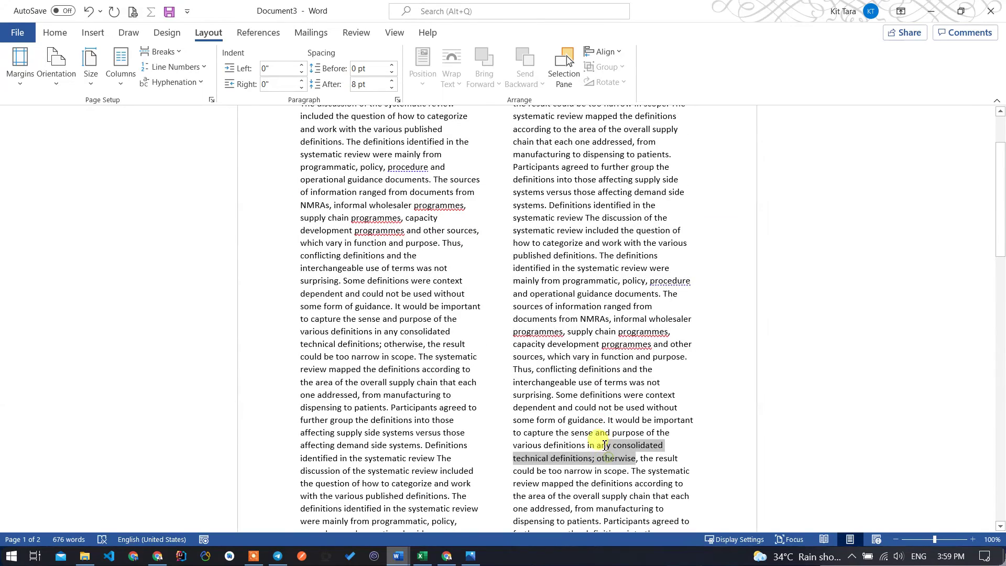
scroll(335, 153, "up", 3)
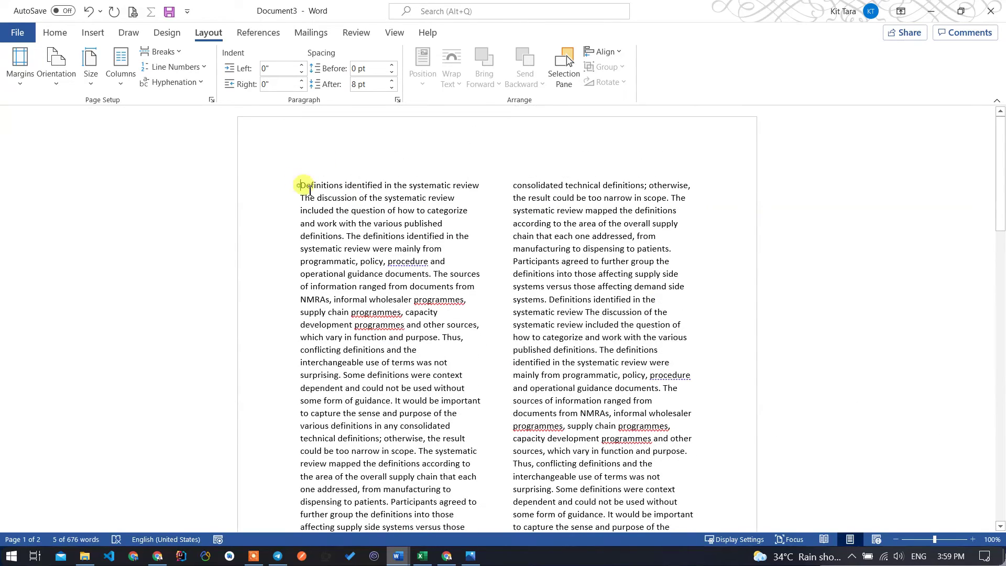
left_click_drag(300, 186, 600, 287)
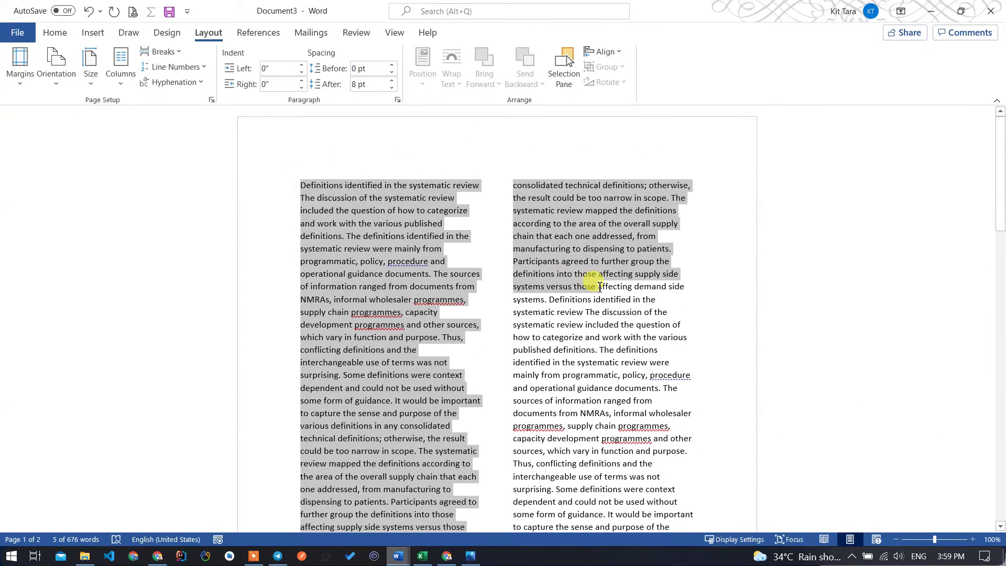
left_click(360, 189)
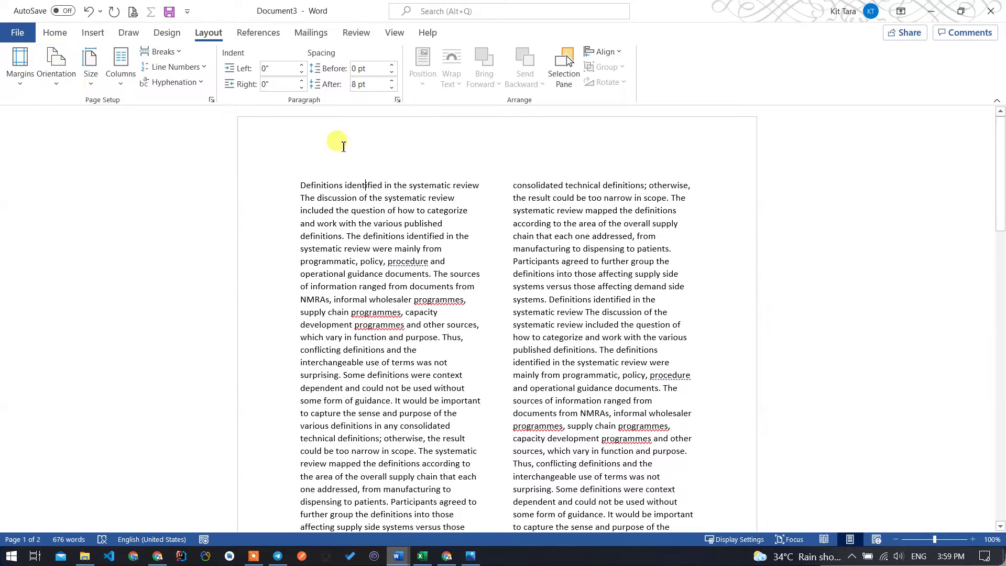
mouse_move(303, 185)
left_mouse_down()
mouse_move(637, 389)
mouse_move(667, 438)
left_mouse_up()
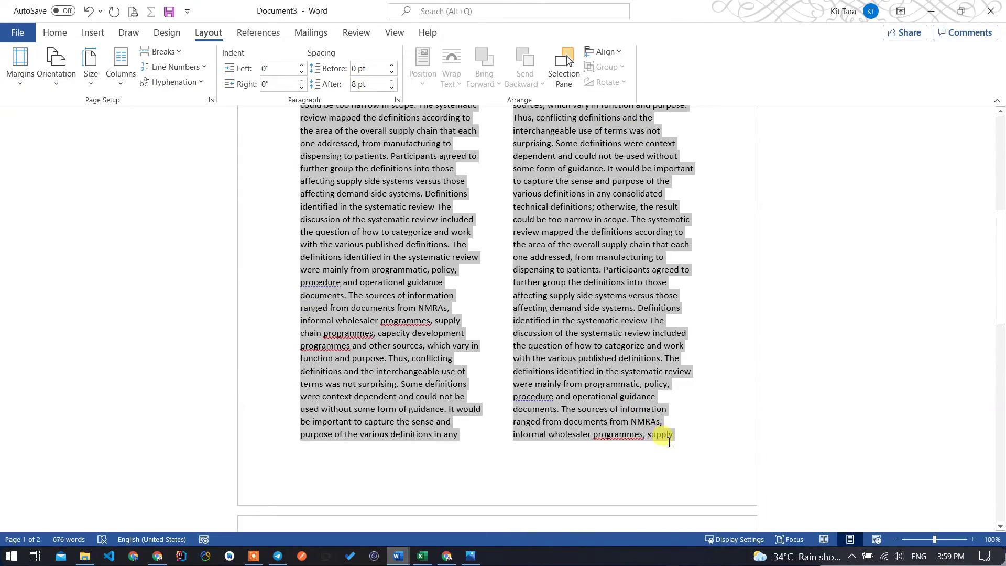
scroll(370, 202, "up", 1)
scroll(370, 201, "up", 1)
left_click(70, 33)
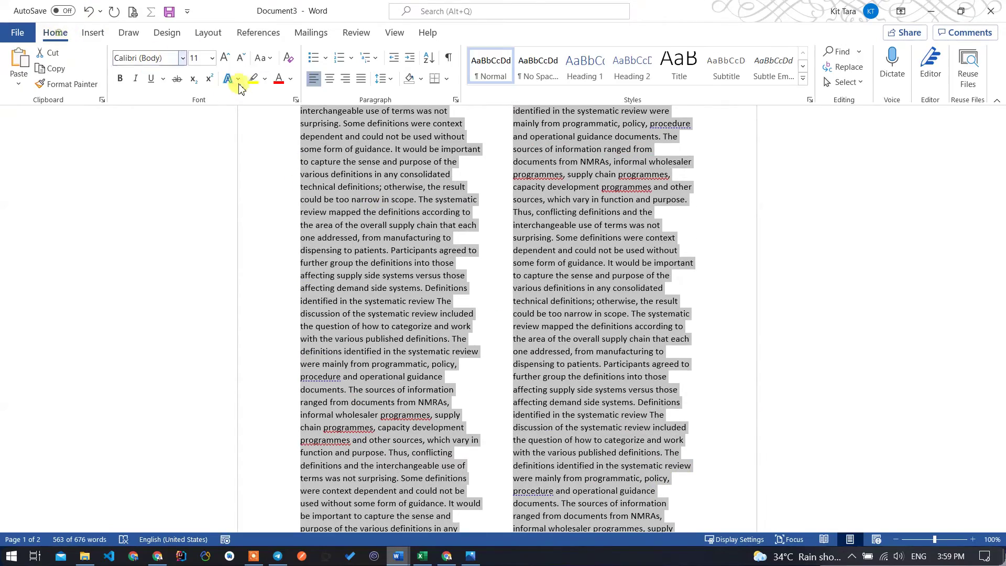
left_click(360, 79)
left_click(495, 167)
Check and dismiss the spelling suggestions for 'programmes' in the left column.
scroll(516, 262, "up", 6)
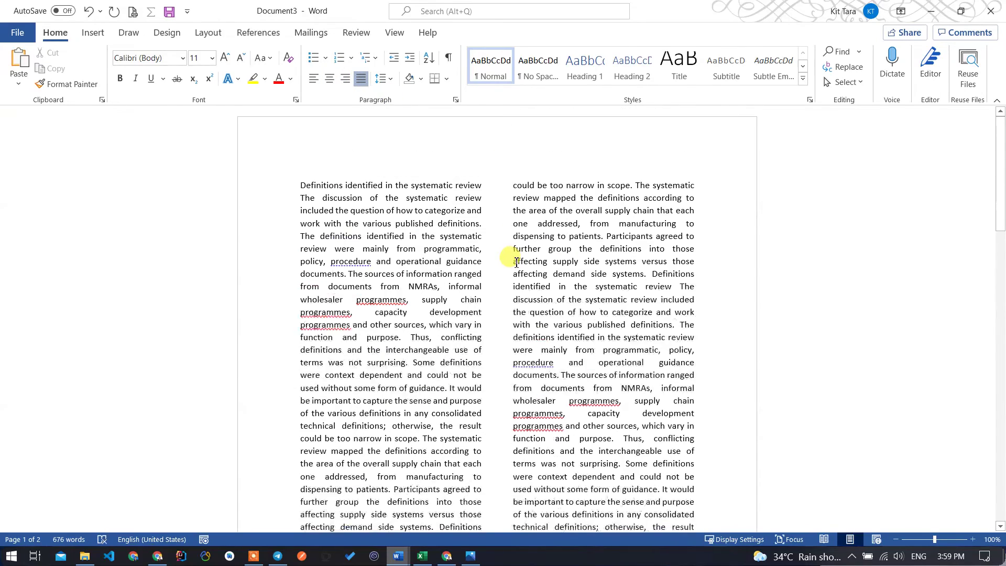
left_click(386, 208)
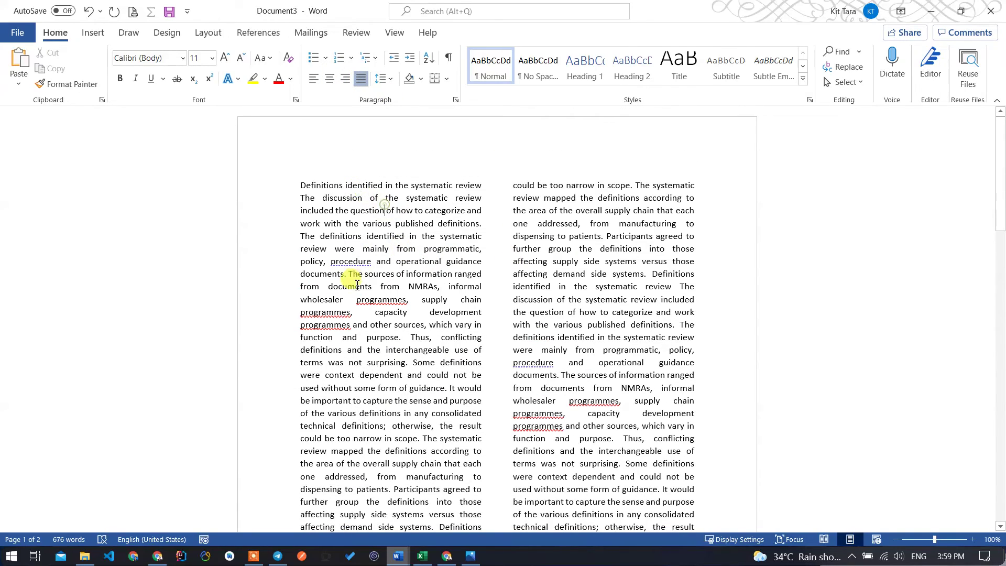
right_click(357, 302)
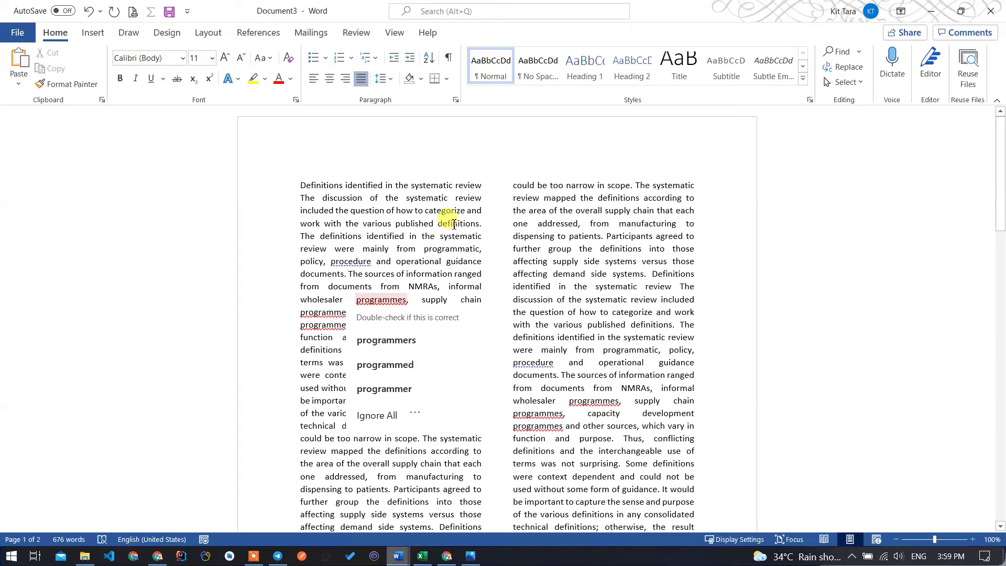
left_click(349, 300)
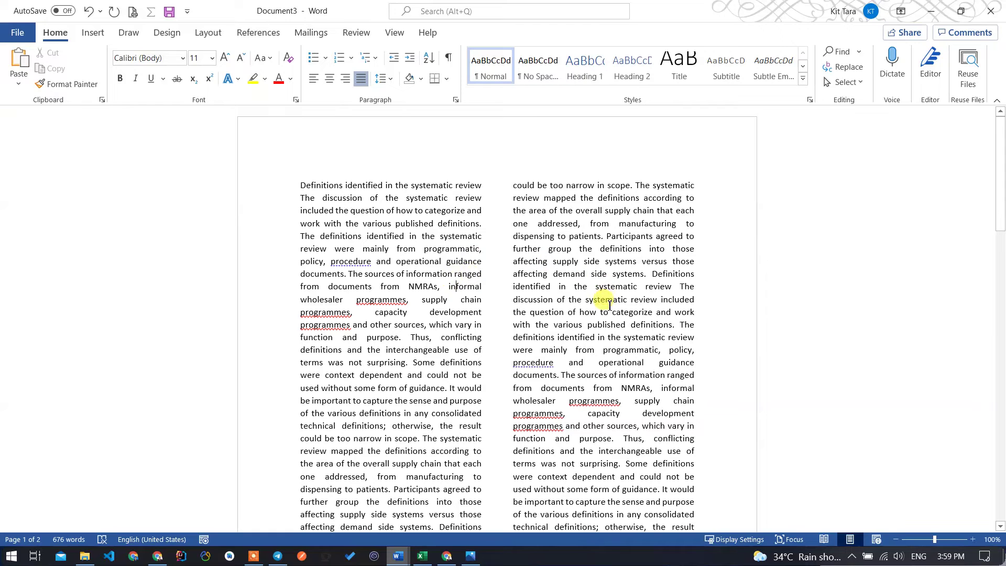
scroll(435, 347, "down", 3)
scroll(431, 344, "up", 3)
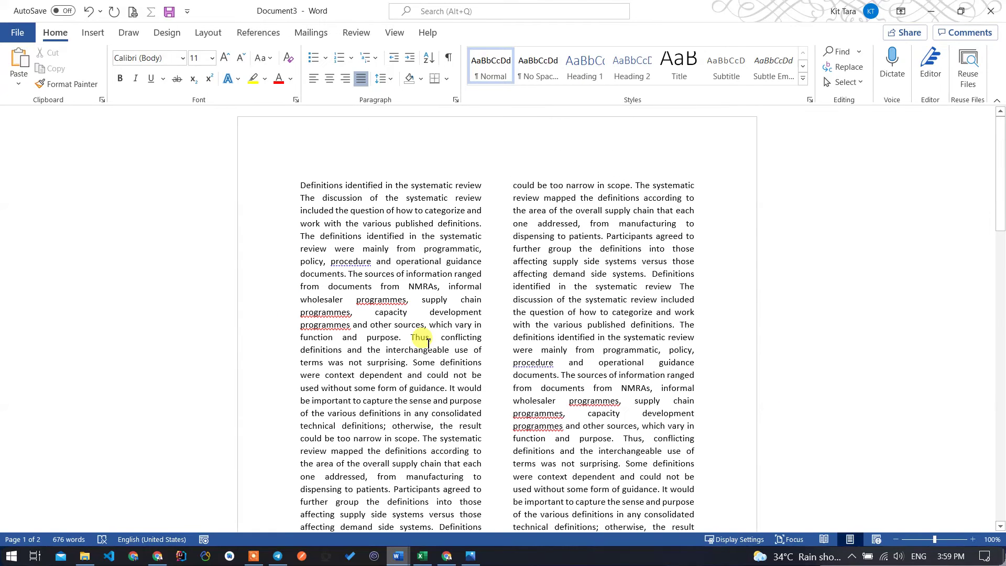
Add two paragraph breaks after 'NMRAs, informal' in the left column.
left_click(371, 247)
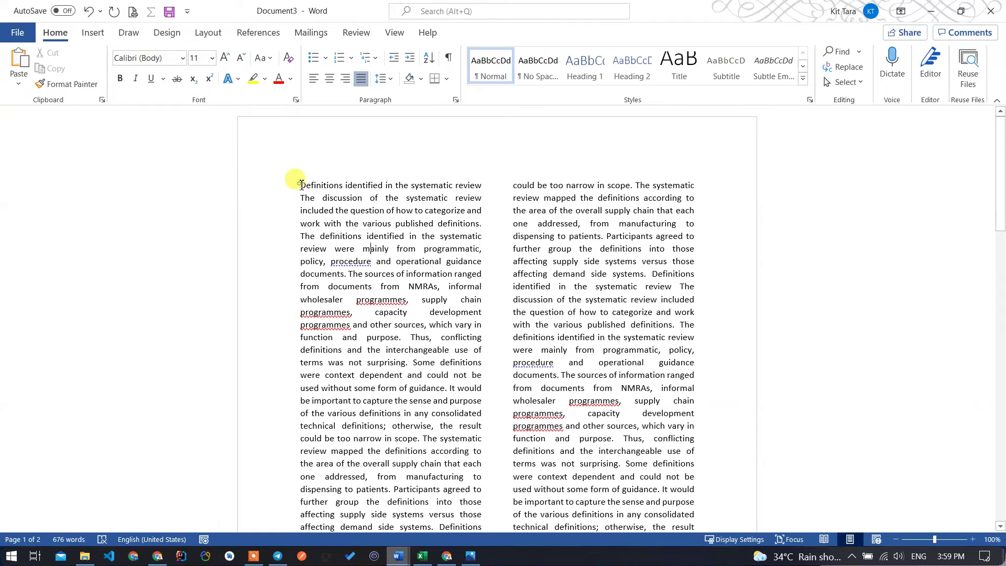
left_click(301, 185)
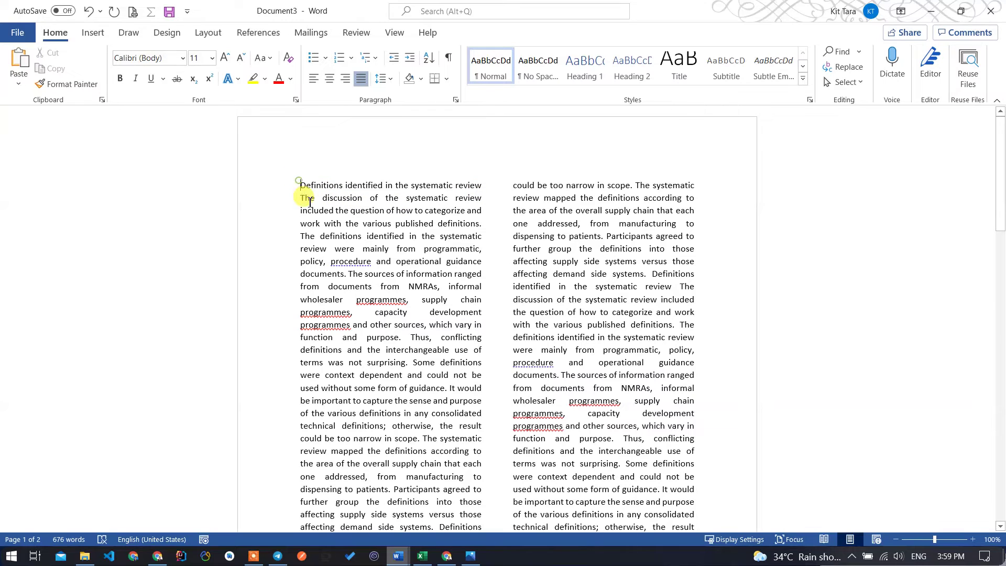
left_click_drag(301, 186, 406, 313)
left_click(302, 187)
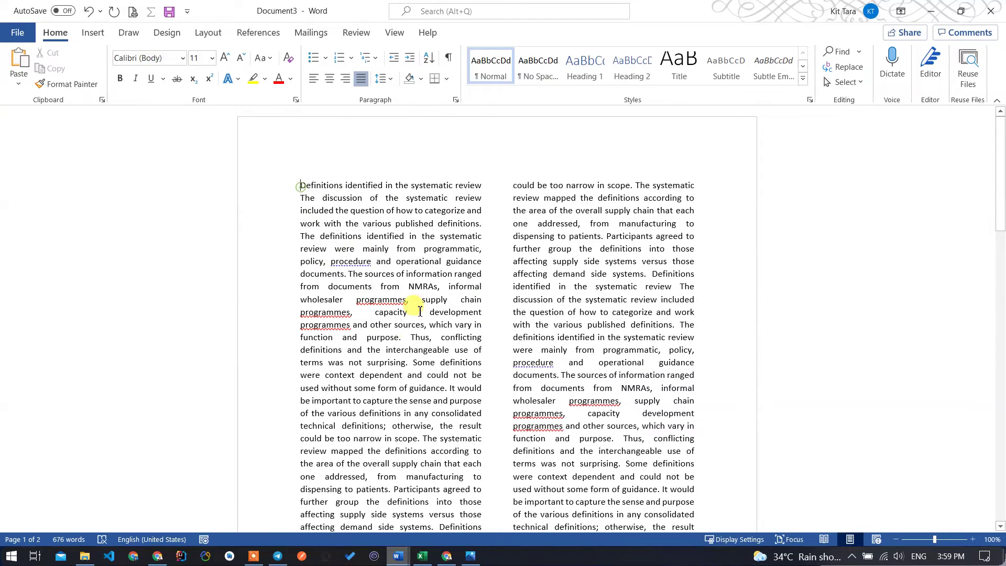
left_click(481, 294)
key("Return")
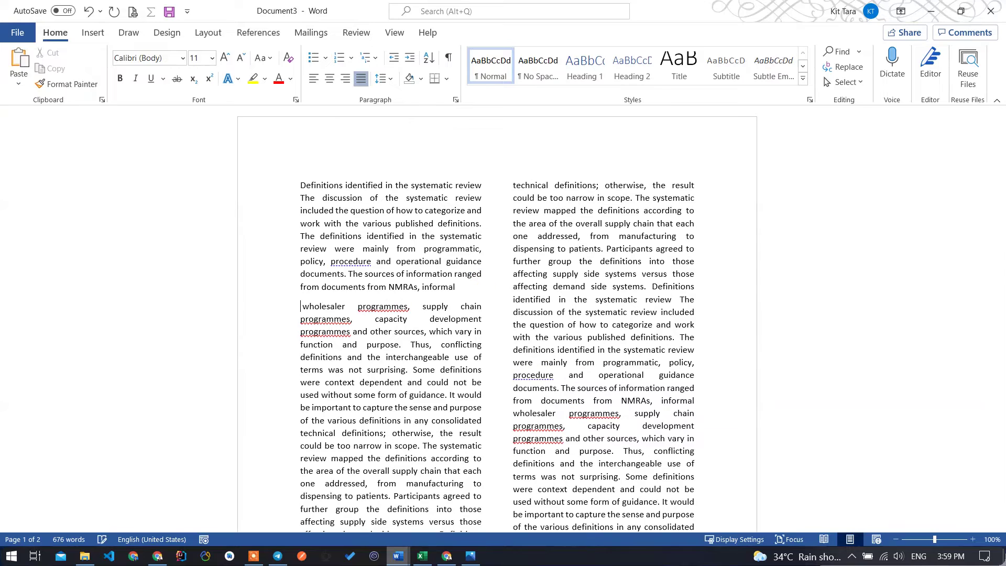
key("Return")
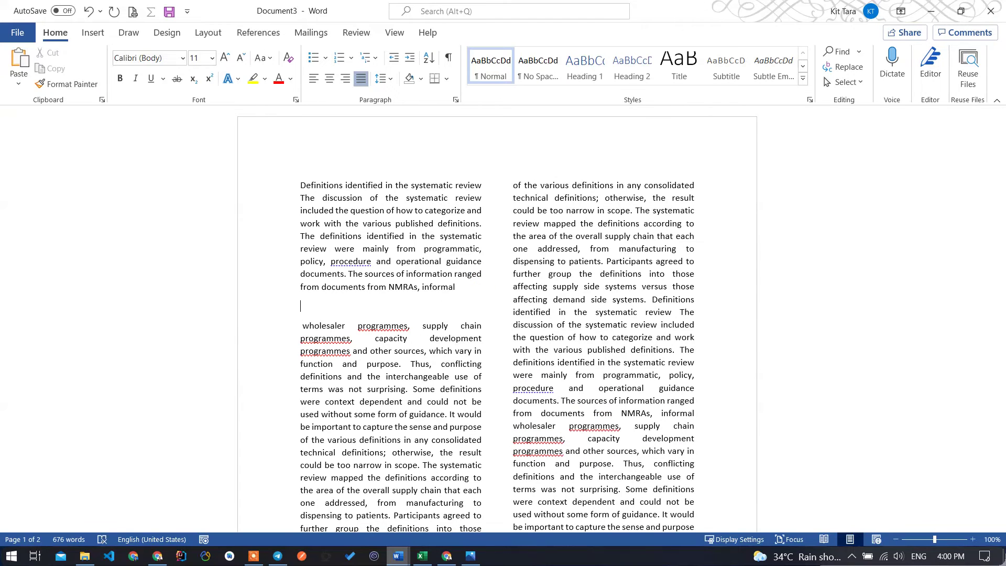
Insert a 4-column, 5-row table on the empty line after 'informal'.
left_click(93, 34)
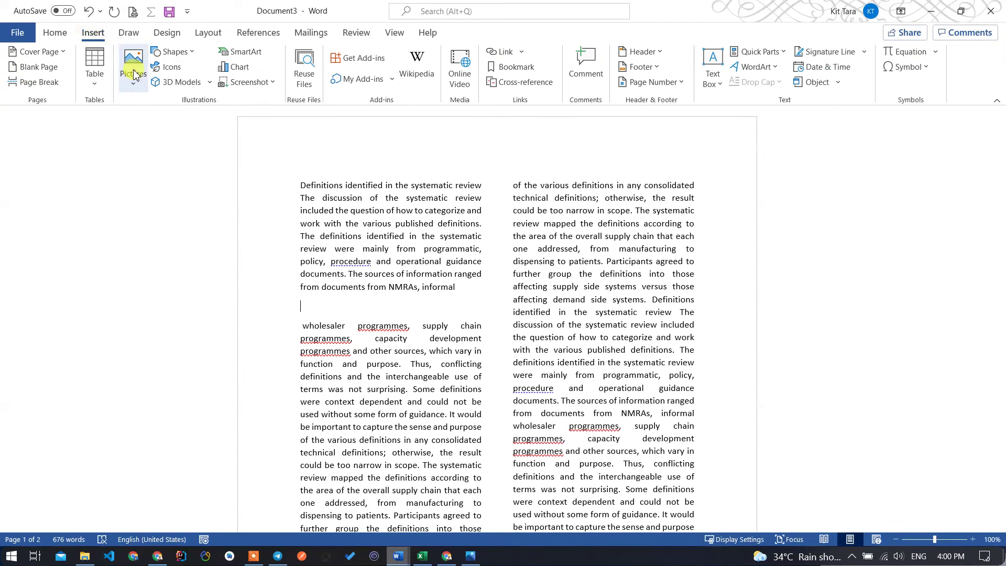
left_click(95, 68)
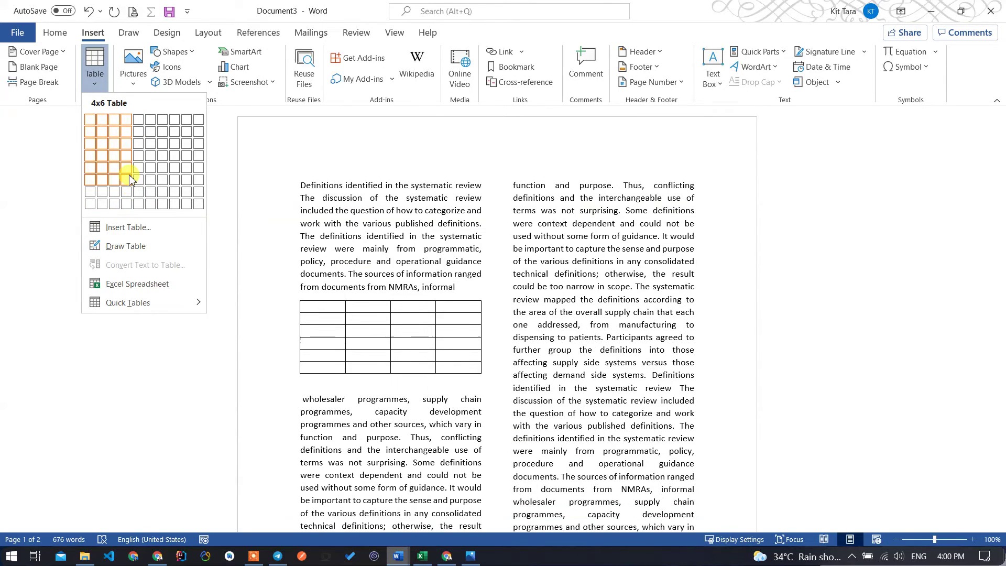
left_click(126, 168)
left_click(344, 284)
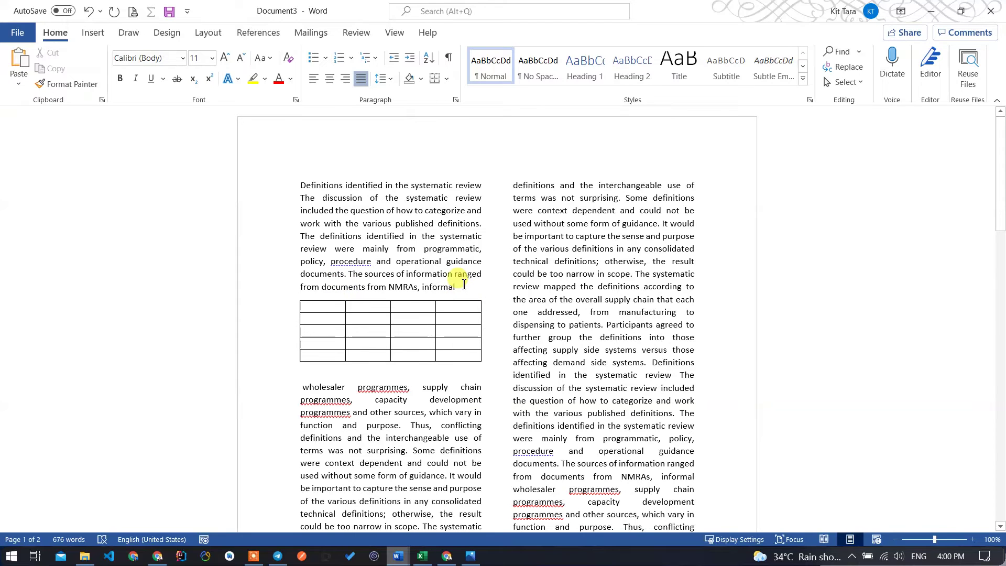
Add a blank line near the table, then remove it again.
key("Return")
scroll(545, 277, "down", 1)
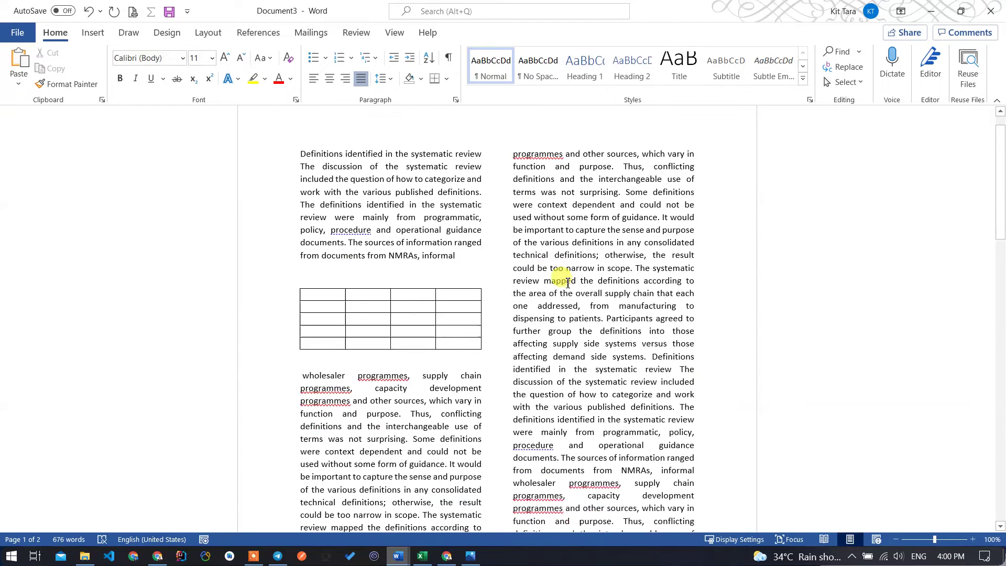
scroll(568, 300, "down", 1)
scroll(569, 300, "up", 1)
key("BackSpace")
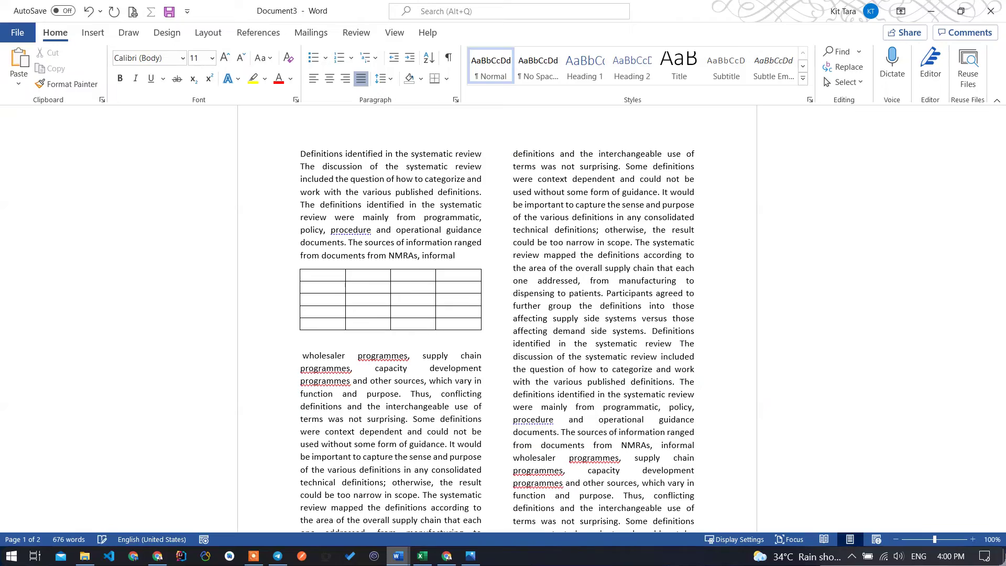
Select the opening paragraph from 'Definitions' to 'informal' above the table.
scroll(416, 355, "down", 1)
scroll(386, 358, "down", 2)
scroll(386, 358, "up", 2)
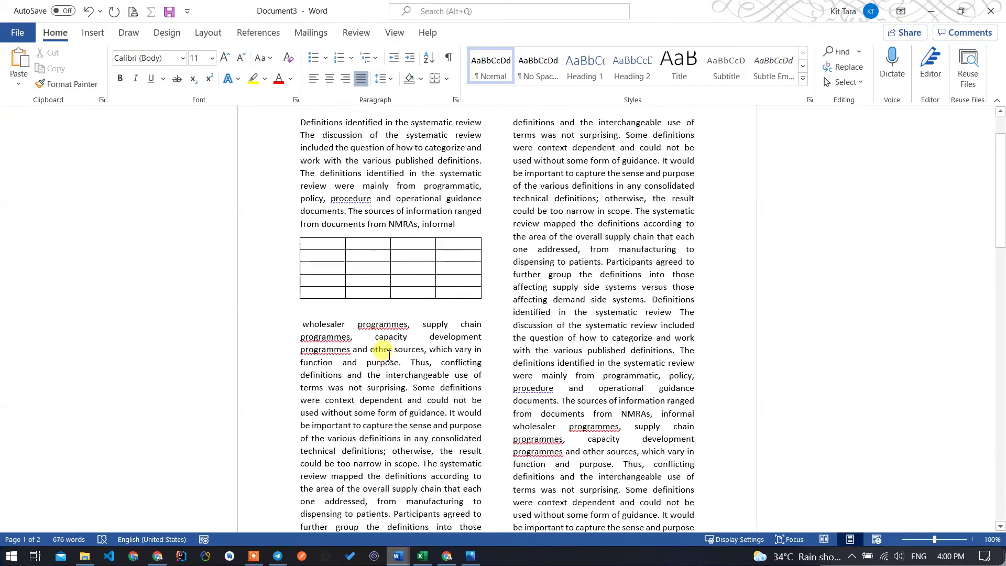
scroll(382, 355, "up", 1)
scroll(470, 348, "down", 2)
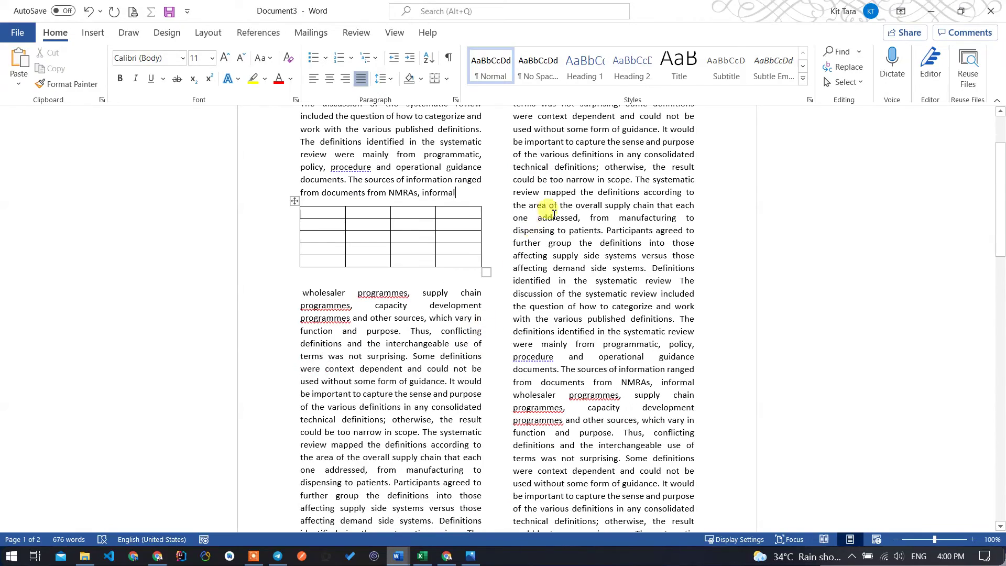
scroll(577, 225, "up", 2)
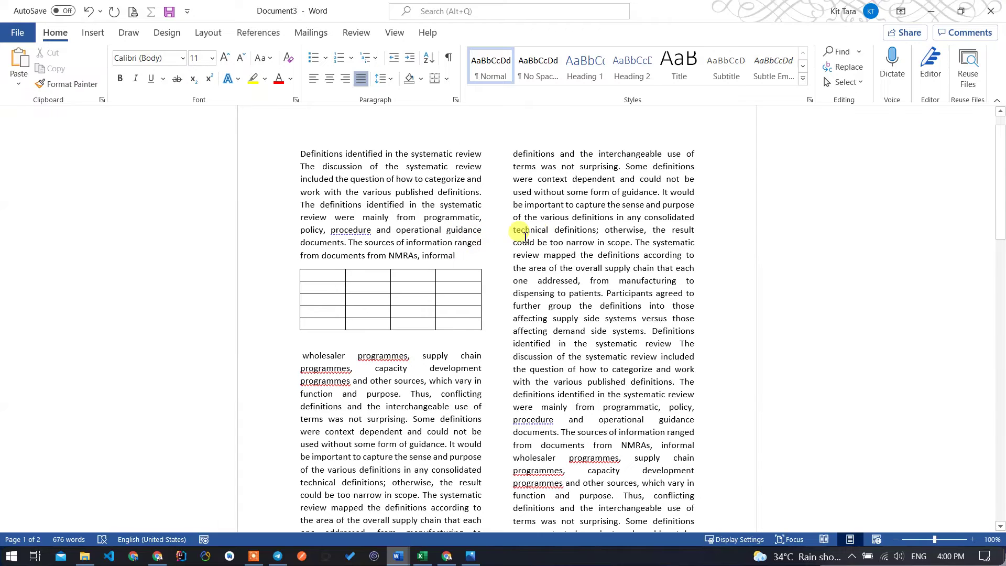
mouse_move(484, 235)
left_mouse_down()
mouse_move(314, 169)
mouse_move(299, 153)
mouse_move(482, 195)
mouse_move(472, 255)
mouse_move(462, 255)
left_mouse_up()
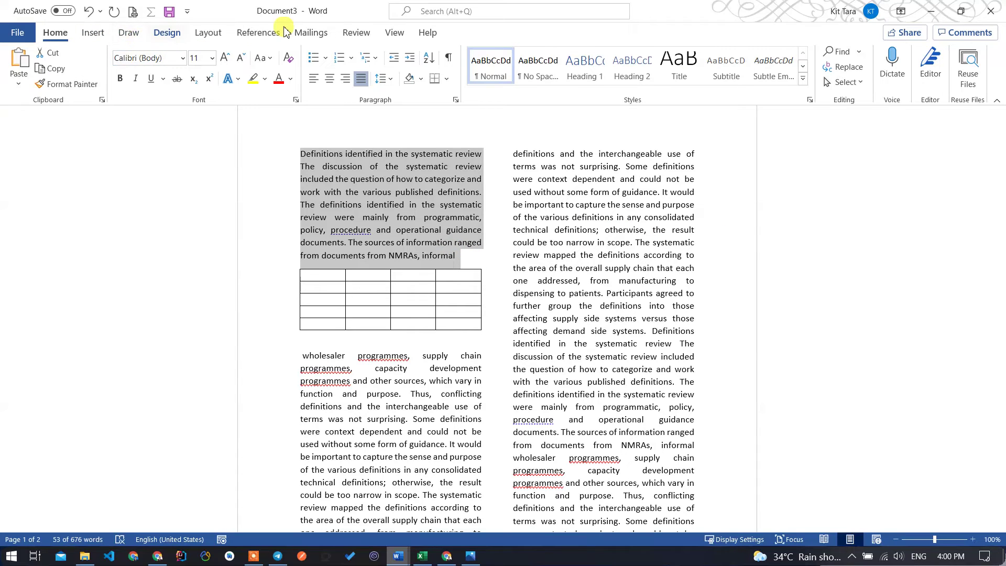
Set the selected opening paragraph to one full-width column.
left_click(208, 33)
left_click(121, 65)
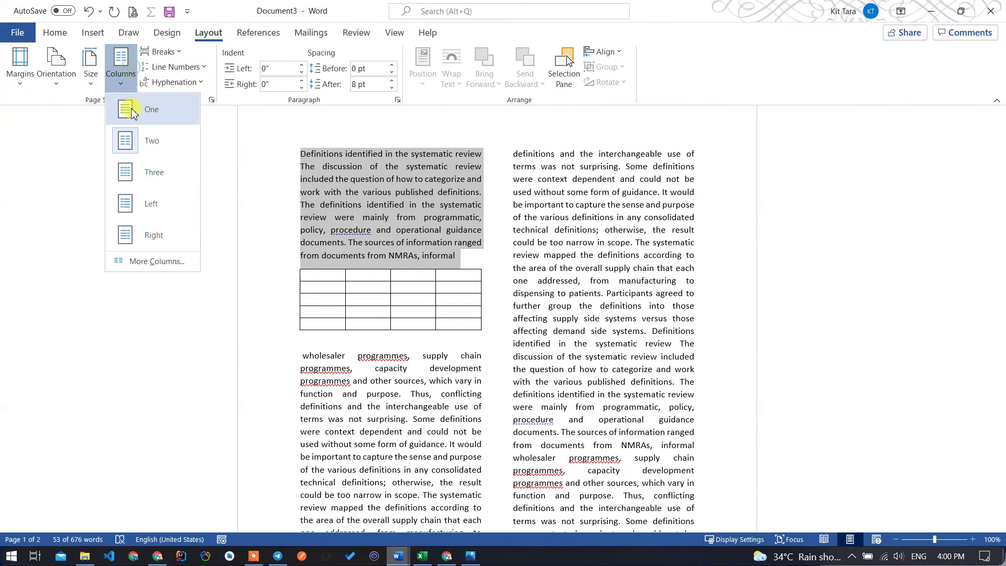
left_click(132, 107)
left_click(579, 245)
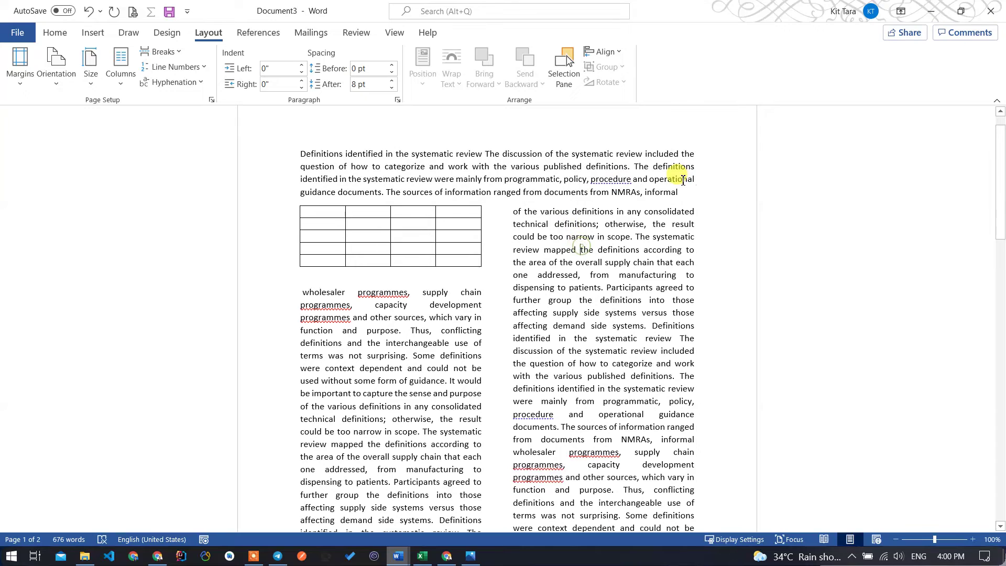
key("Return")
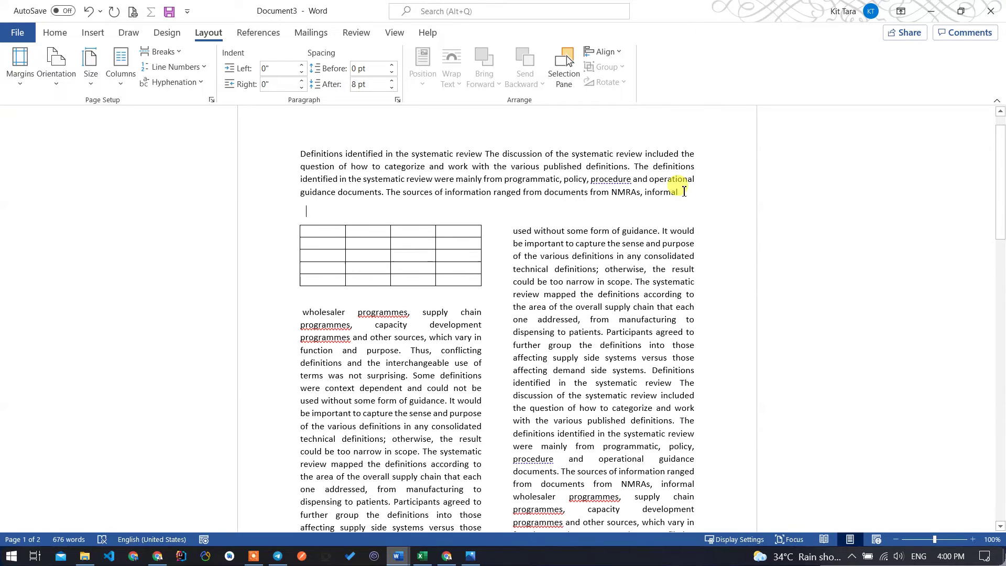
key("BackSpace")
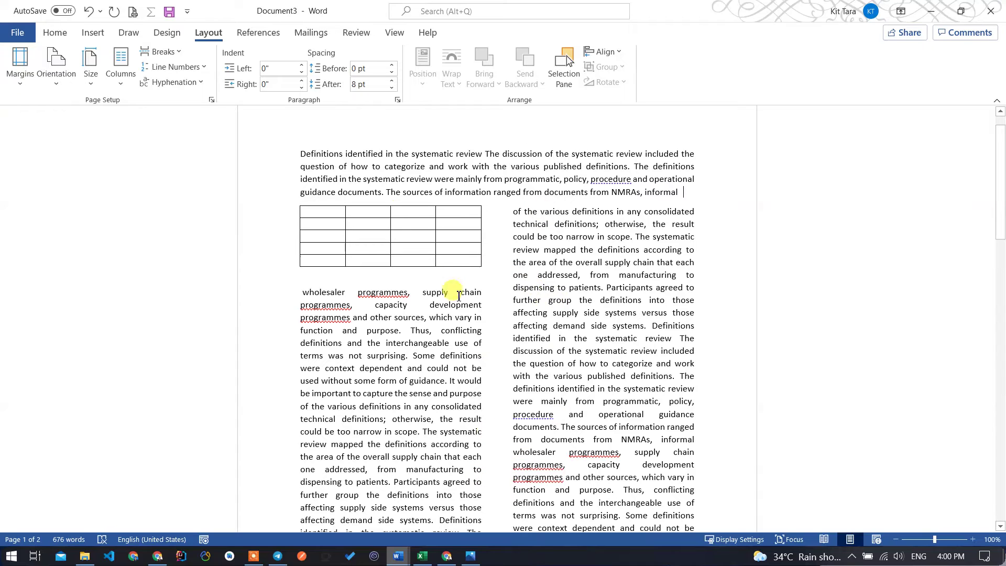
Try an empty line after 'informal' in the right column, then delete it.
double_click(692, 264)
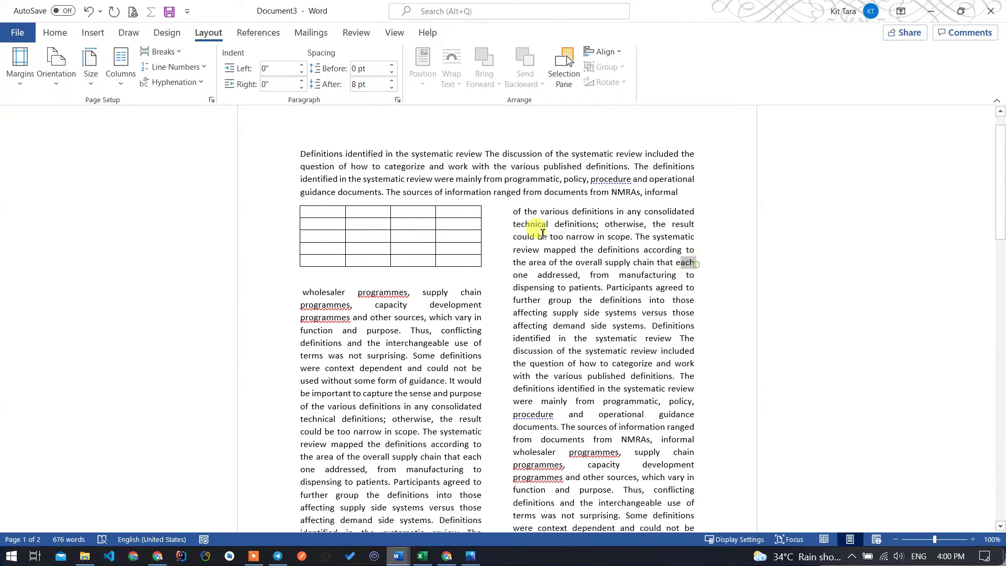
left_click_drag(501, 213, 509, 213)
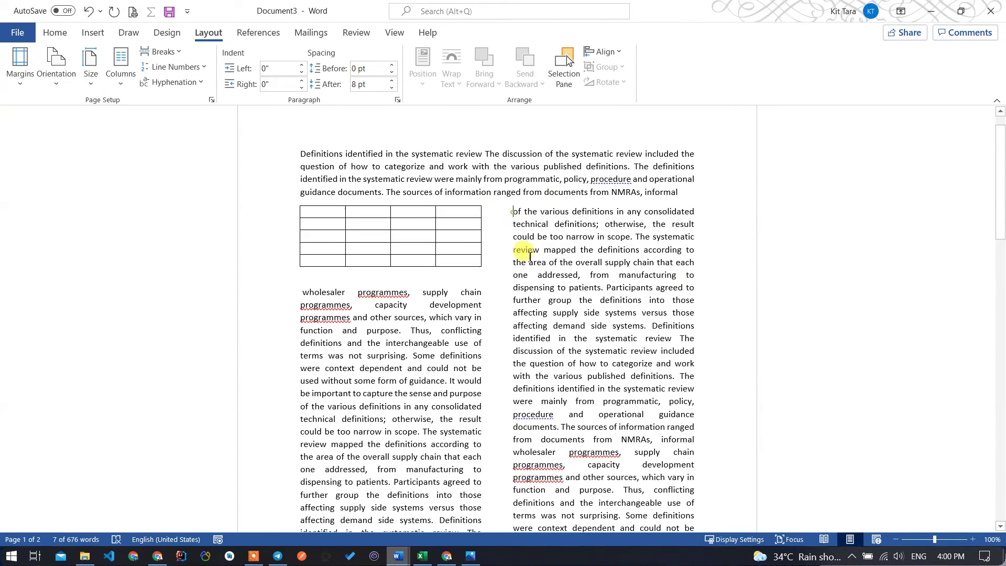
left_click(524, 253)
left_click(684, 192)
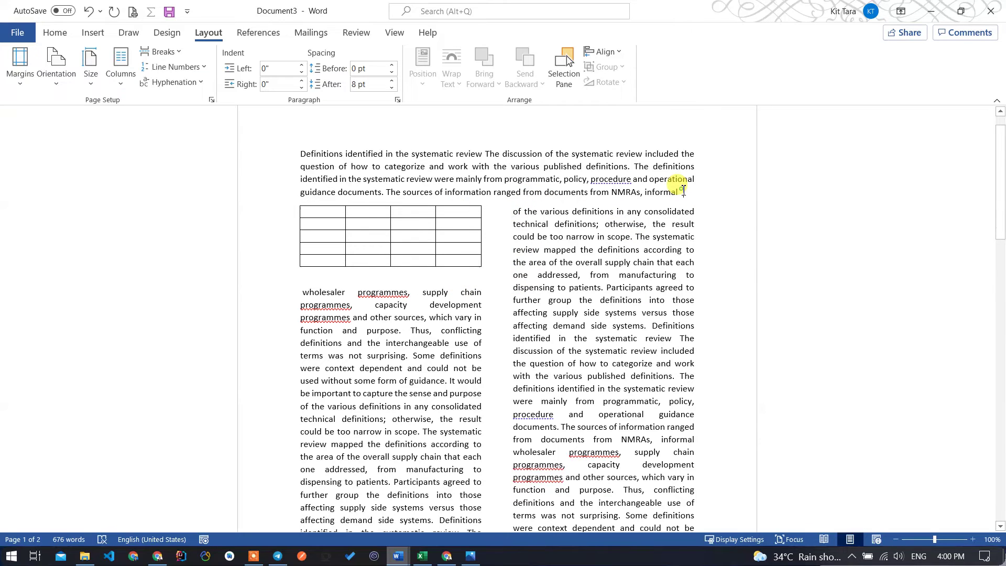
key("Return")
mouse_move(391, 256)
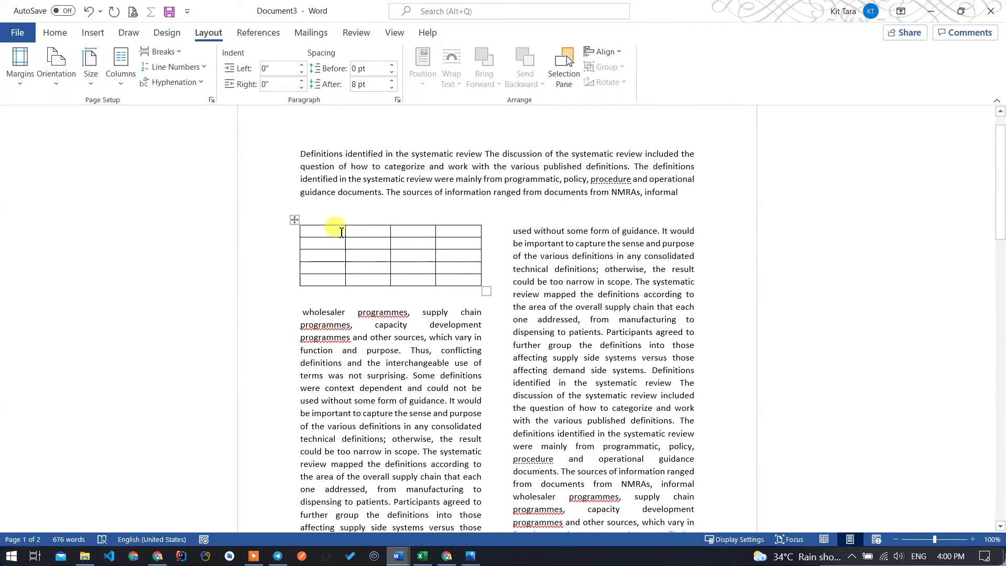
key("BackSpace")
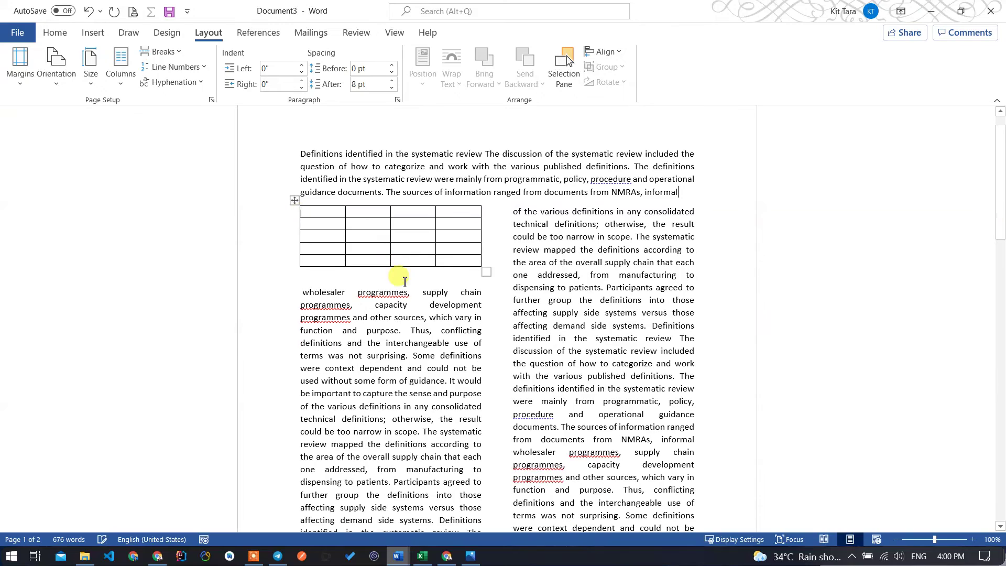
Select the lower right-column passage and set it to a single column.
left_click(573, 375)
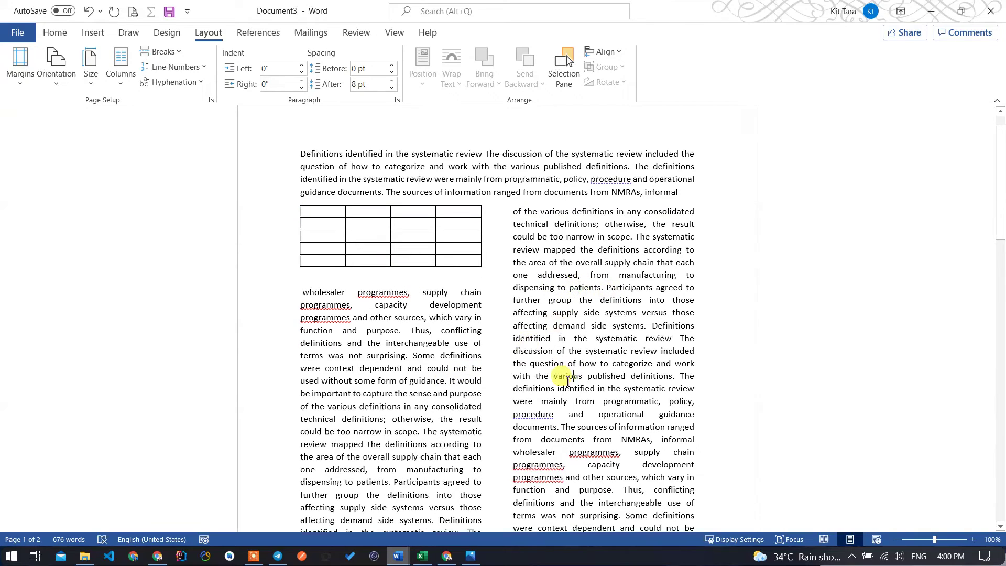
scroll(482, 367, "down", 2)
scroll(482, 367, "down", 2)
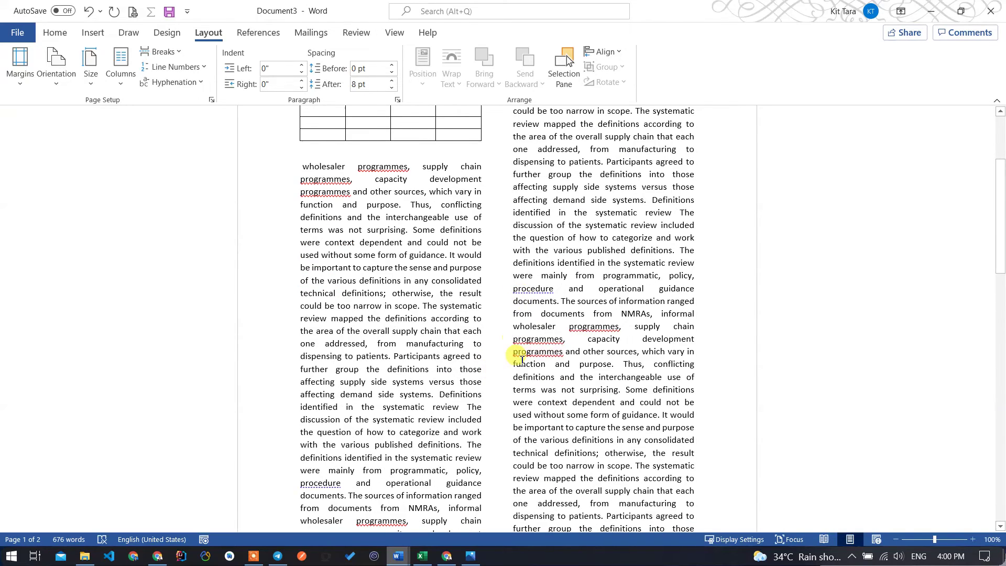
scroll(516, 352, "down", 3)
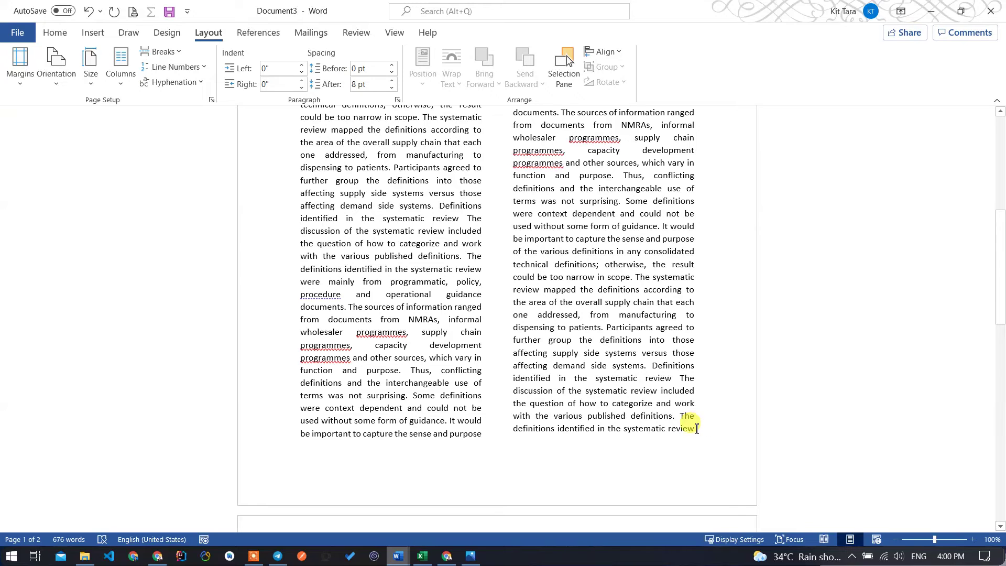
left_click_drag(696, 430, 514, 155)
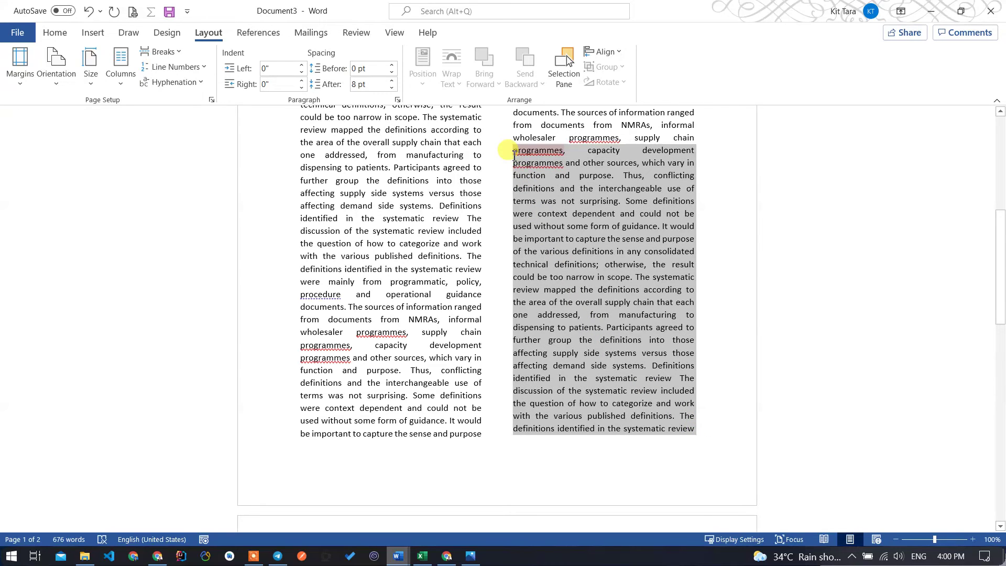
scroll(534, 314, "up", 4)
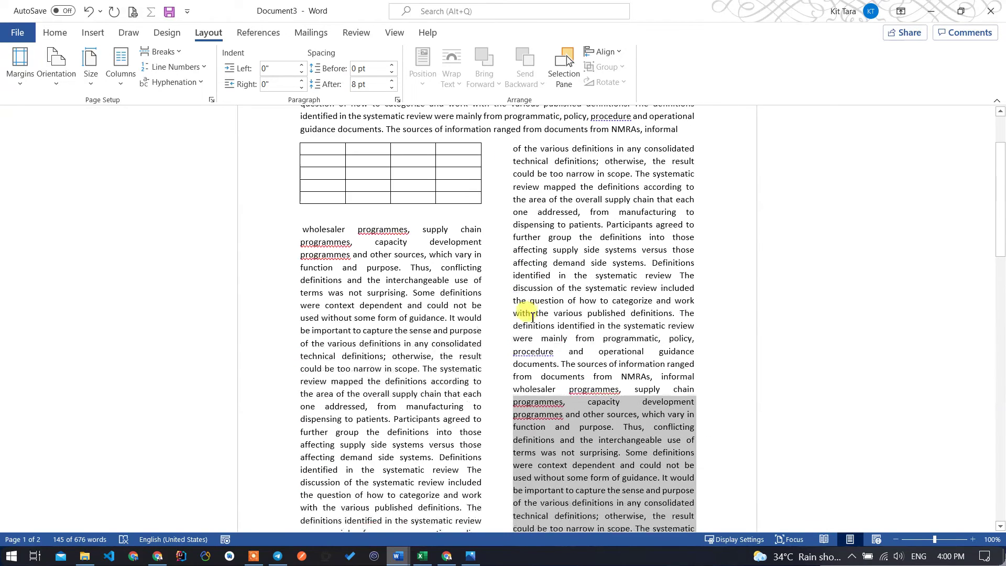
left_click(119, 73)
left_click(148, 112)
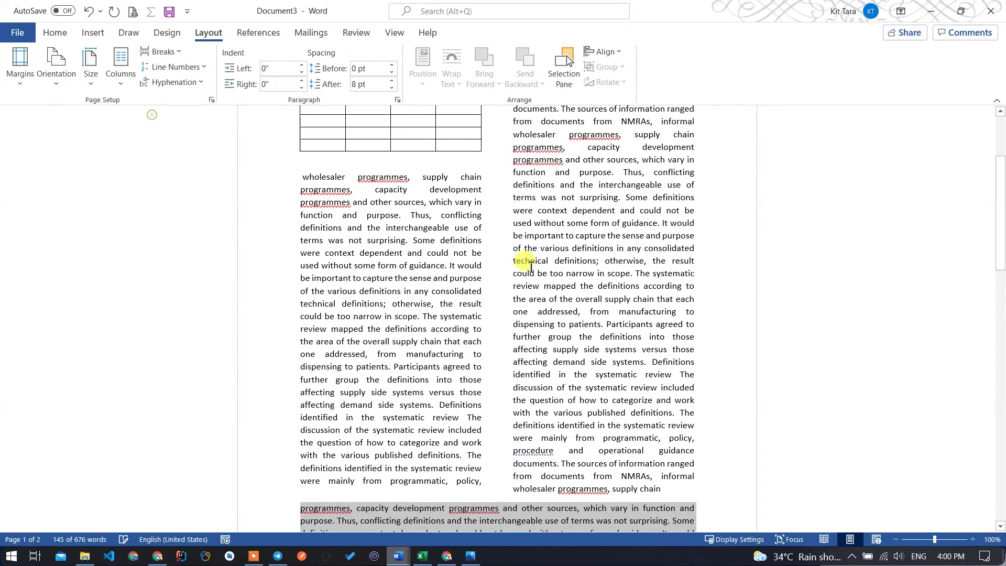
left_click(537, 286)
scroll(550, 294, "up", 2)
scroll(548, 288, "up", 1)
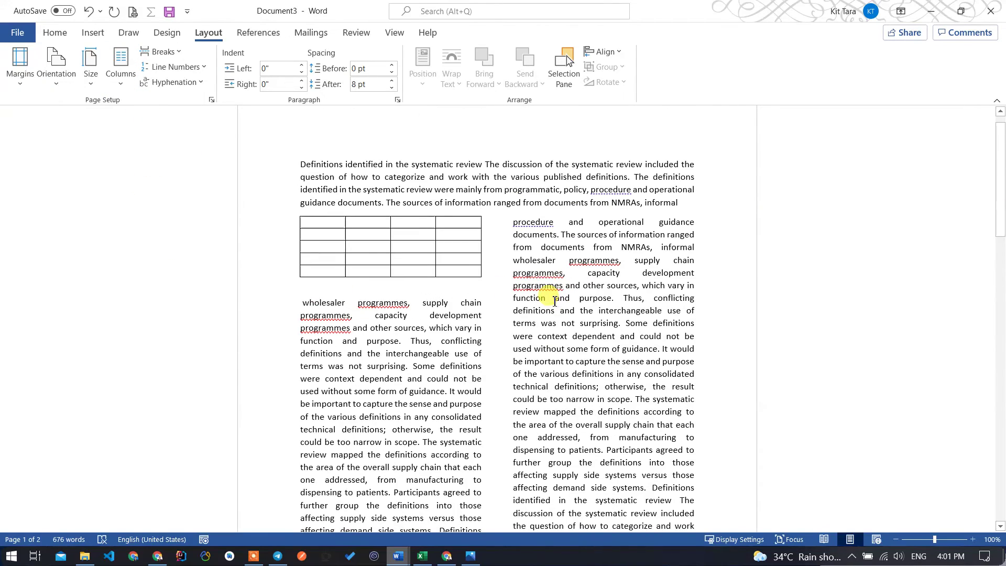
key("ctrl+p")
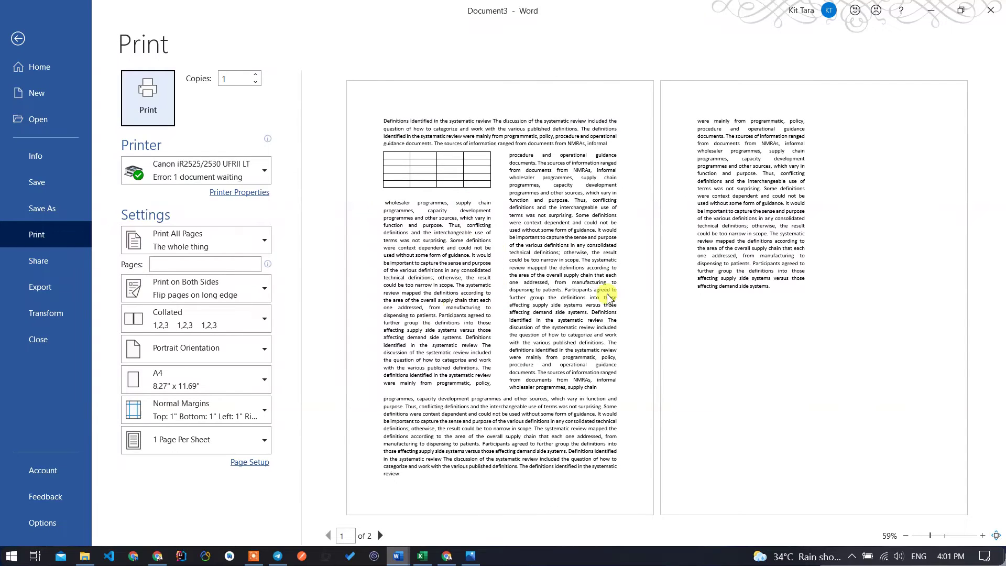
left_click(19, 38)
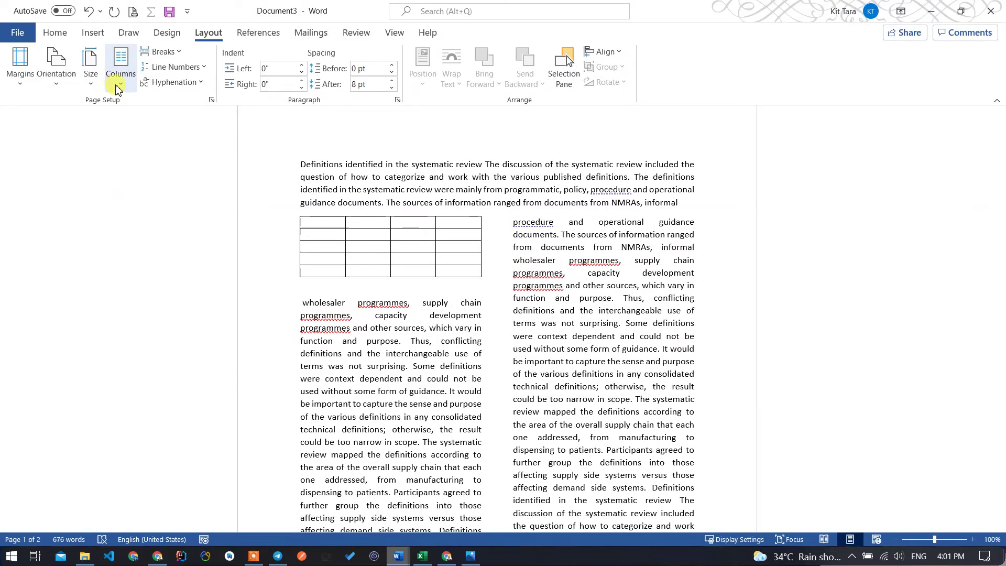
left_click(120, 71)
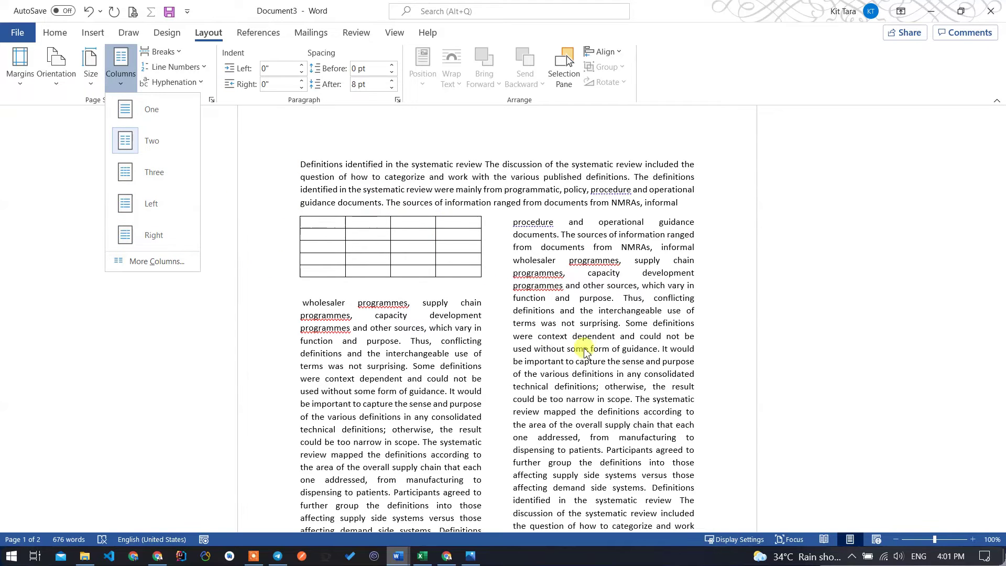
left_click(482, 329)
scroll(483, 329, "down", 5)
scroll(482, 329, "up", 5)
scroll(492, 326, "down", 2)
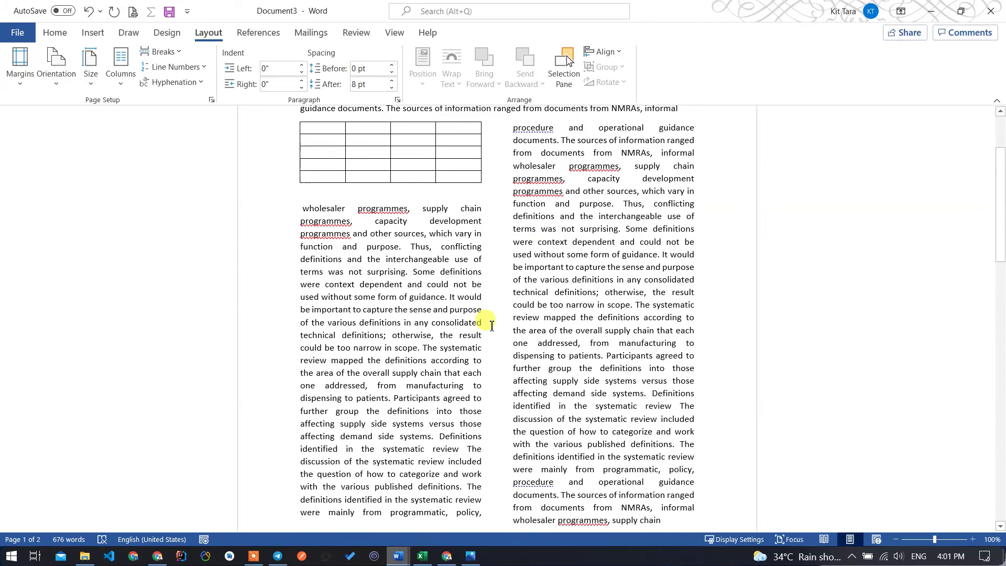
scroll(492, 326, "up", 2)
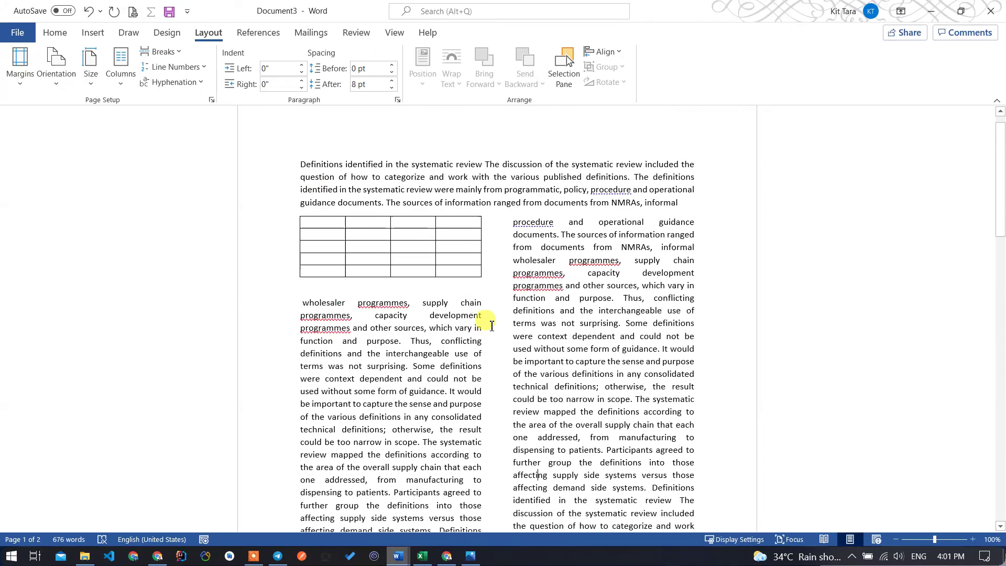
left_click(122, 92)
left_click(371, 295)
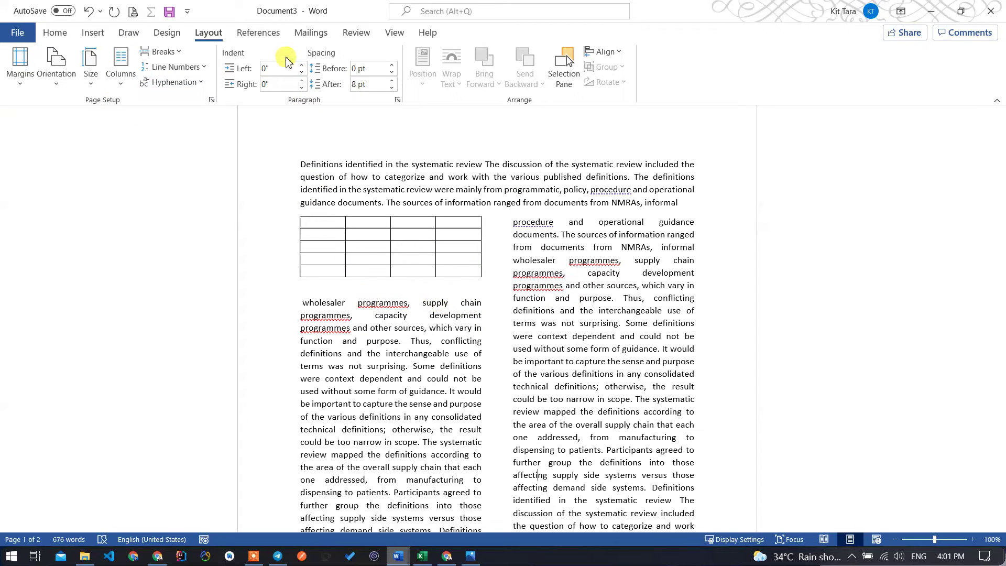
Try a left indent of up to 0.4" on the body text, then return it to 0".
left_click(302, 65)
left_click(303, 66)
left_click(303, 66)
left_click(302, 65)
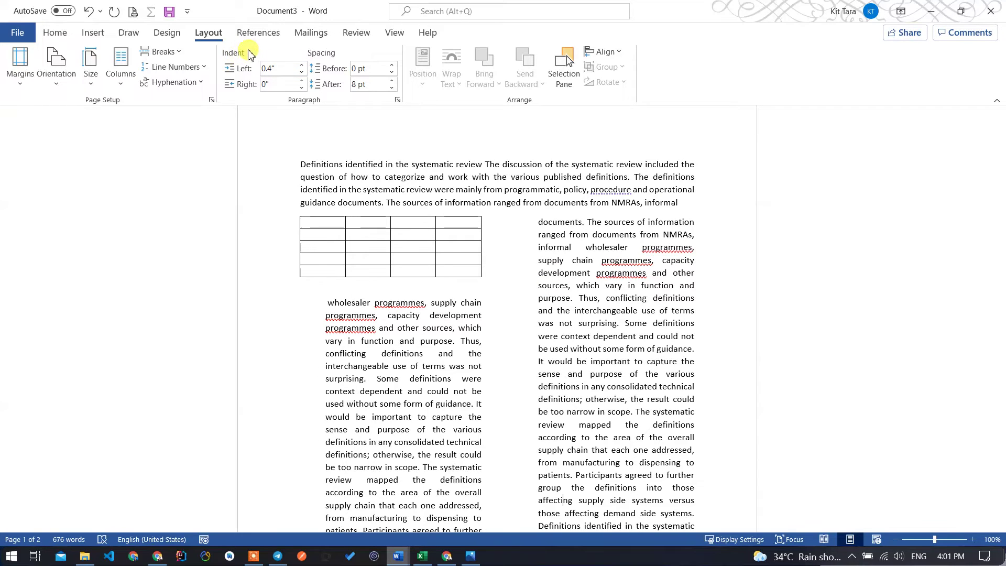
left_click(303, 73)
left_click(302, 73)
left_click(303, 72)
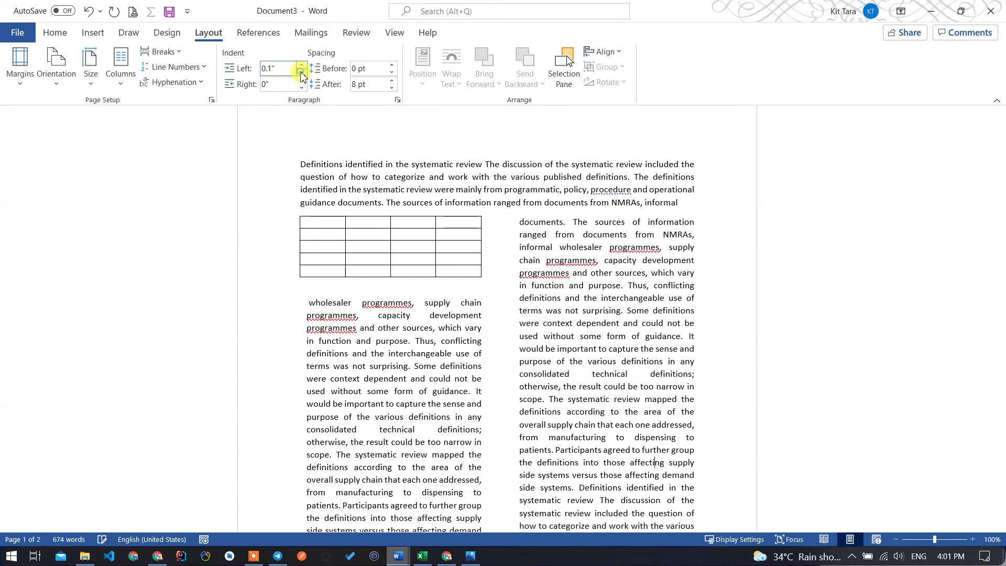
left_click(302, 72)
Try a 0.3" right indent on the column text, then reset it to 0".
left_click(302, 81)
left_click(302, 81)
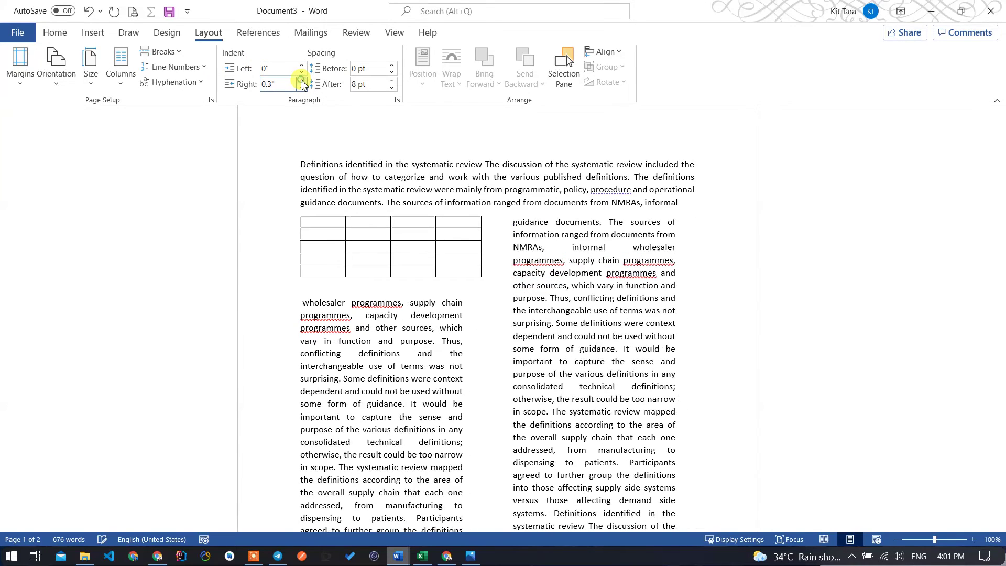
left_click(302, 81)
left_click(302, 88)
left_click(301, 87)
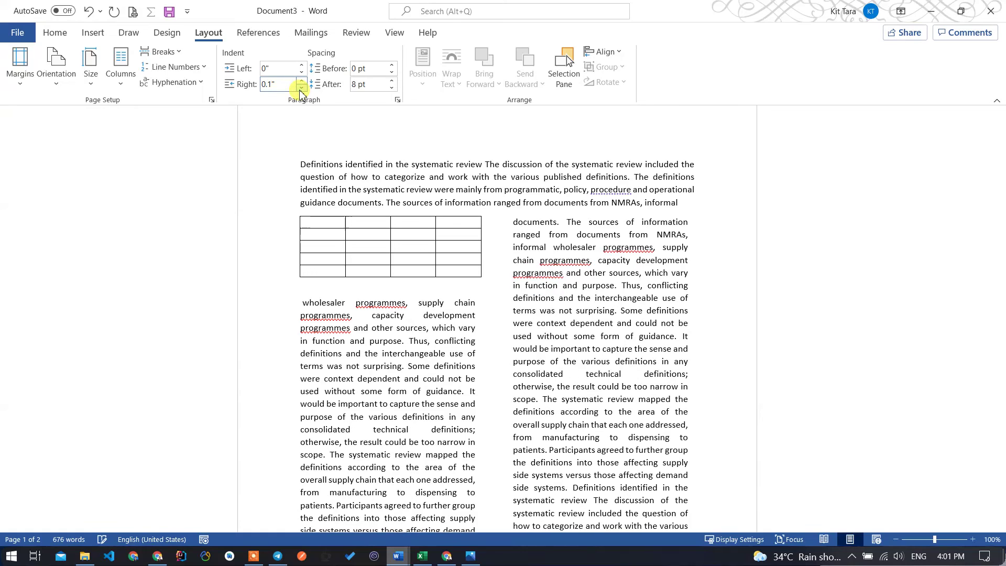
left_click(301, 88)
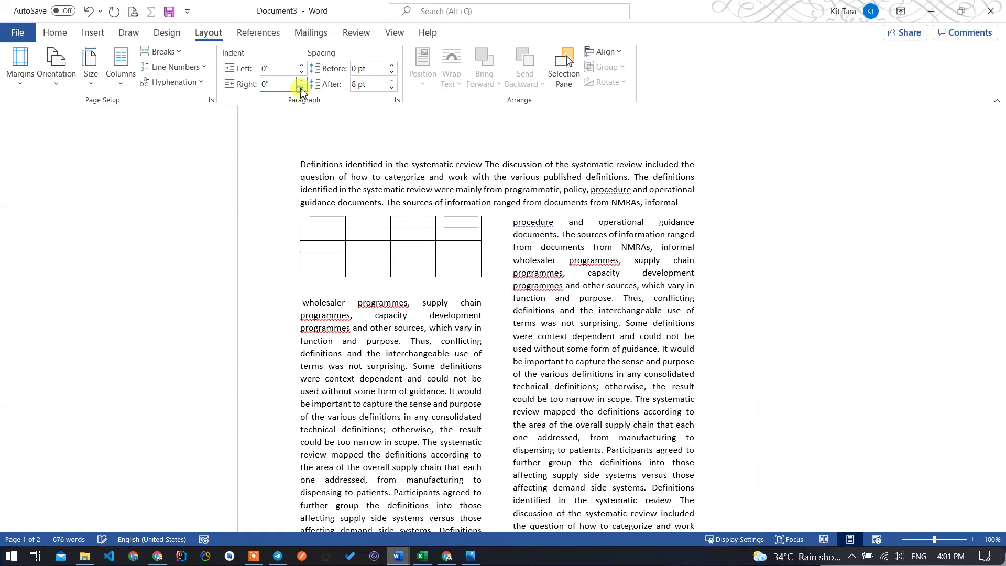
Try several Spacing Before values for the text under the table, then reset it to 0 pt.
left_click(392, 66)
left_click(392, 65)
left_click(392, 66)
left_click(392, 66)
left_click(392, 66)
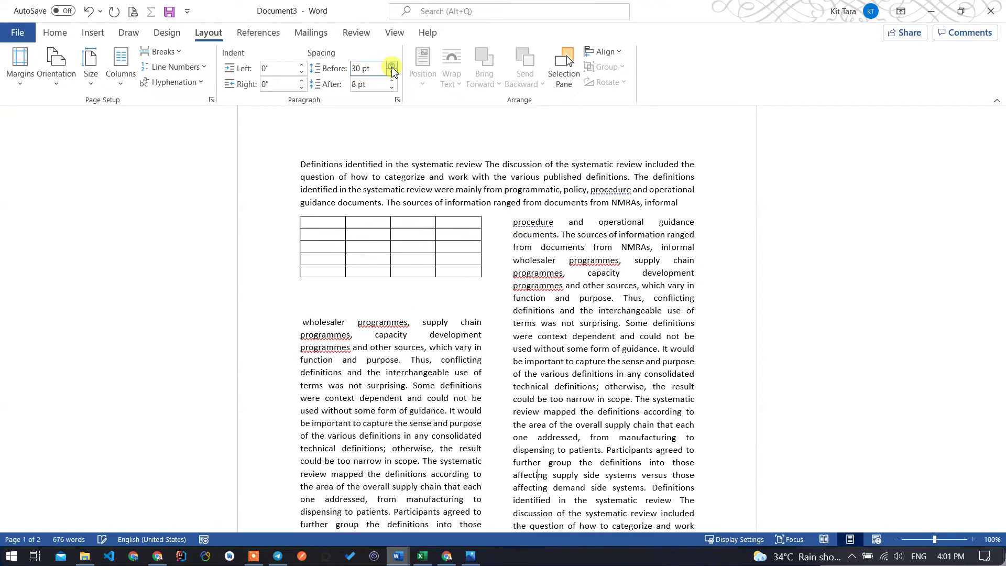
left_click(392, 73)
left_click(392, 73)
left_click(392, 73)
left_click(392, 73)
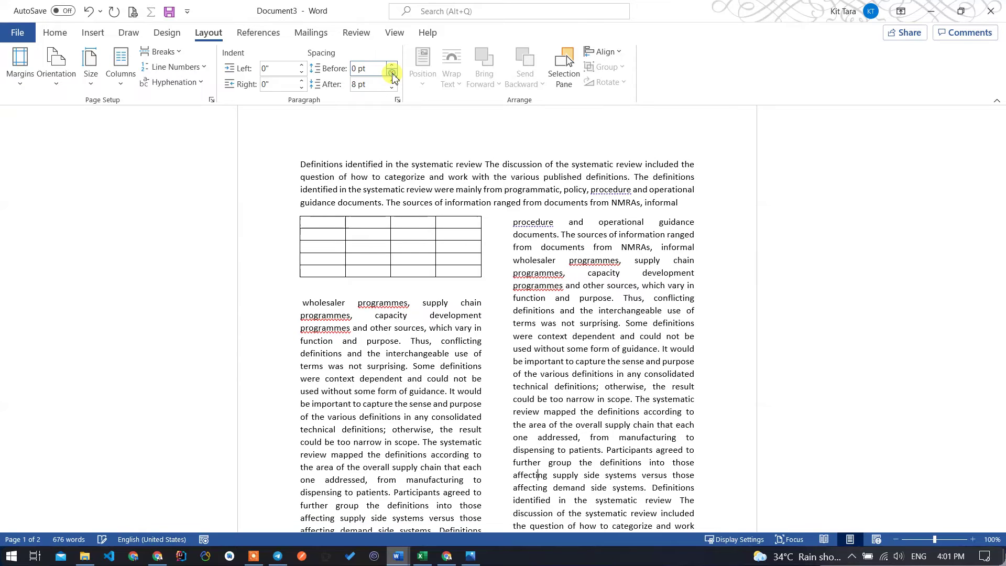
Set the paragraph's Spacing After to 18 pt.
left_click(390, 82)
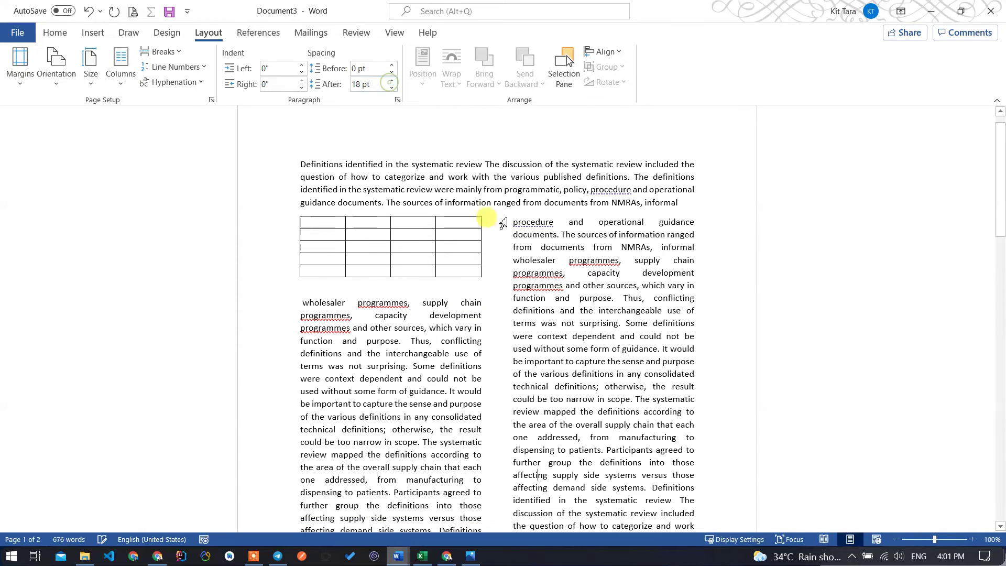
scroll(512, 258, "down", 5)
scroll(510, 262, "down", 4)
scroll(510, 263, "up", 3)
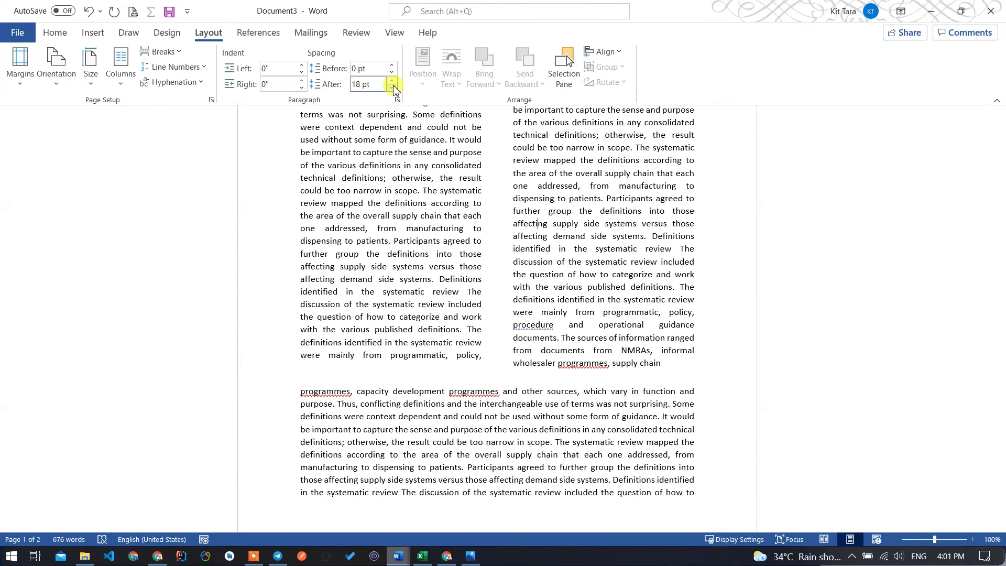
left_click(391, 87)
left_click(392, 88)
left_click(391, 88)
left_click(396, 81)
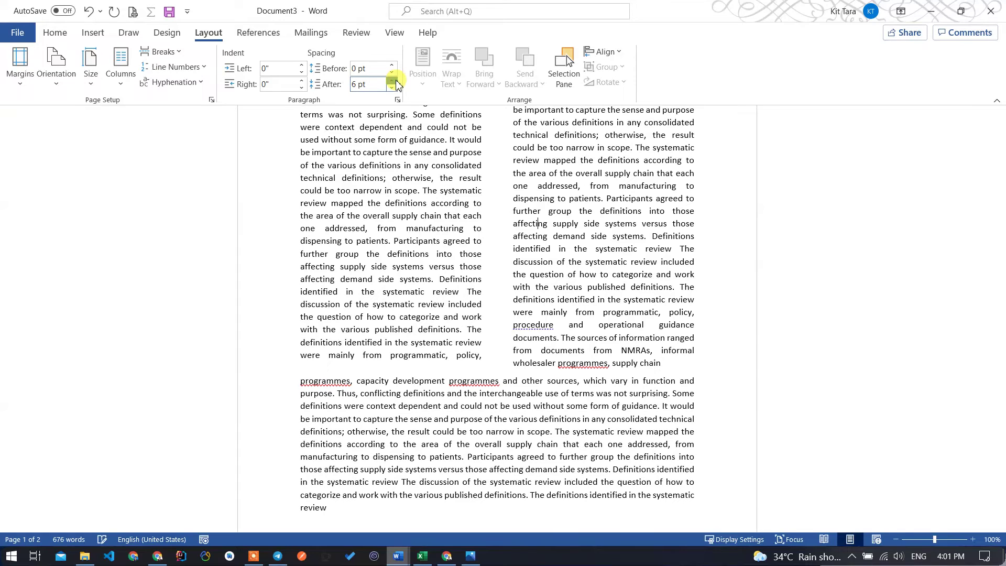
left_click(397, 81)
left_click(396, 80)
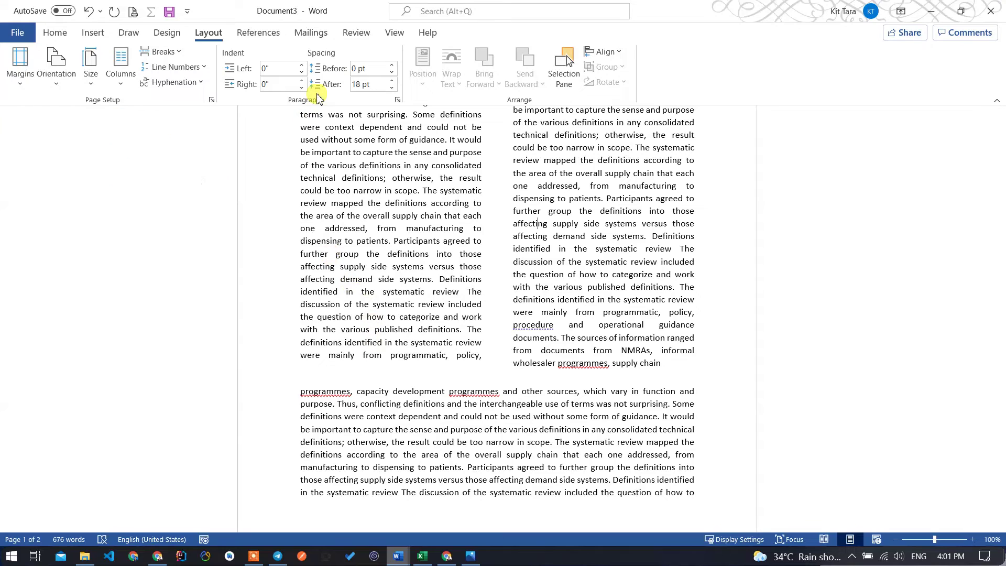
left_click(395, 89)
left_click(395, 89)
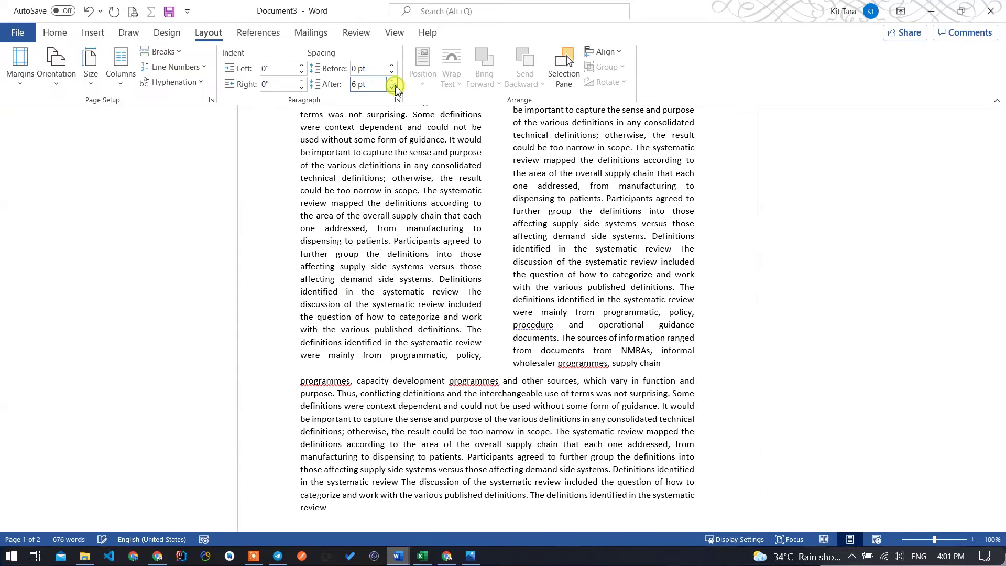
double_click(394, 80)
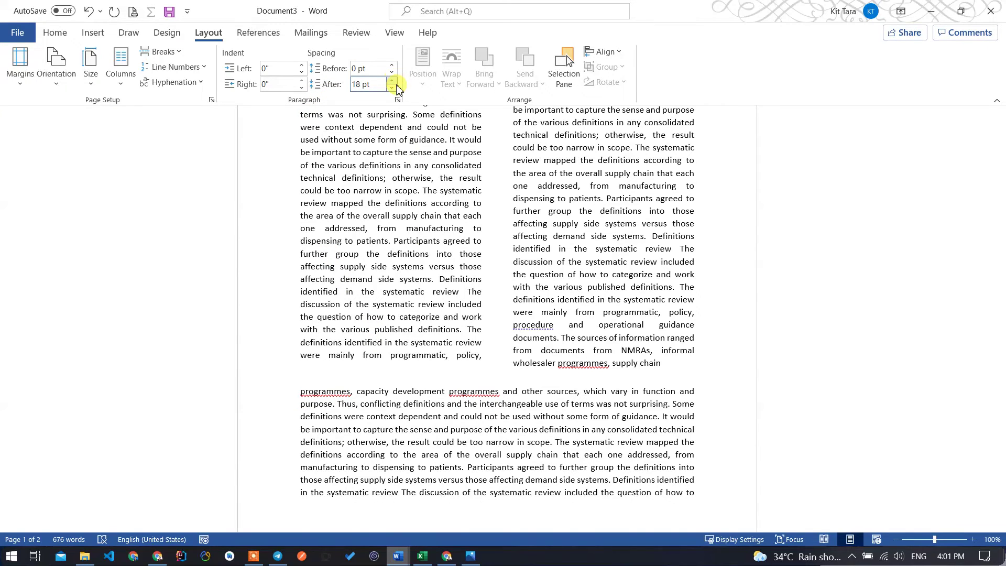
Place the insertion point in the right-column body text.
scroll(416, 247, "up", 2)
scroll(415, 247, "up", 3)
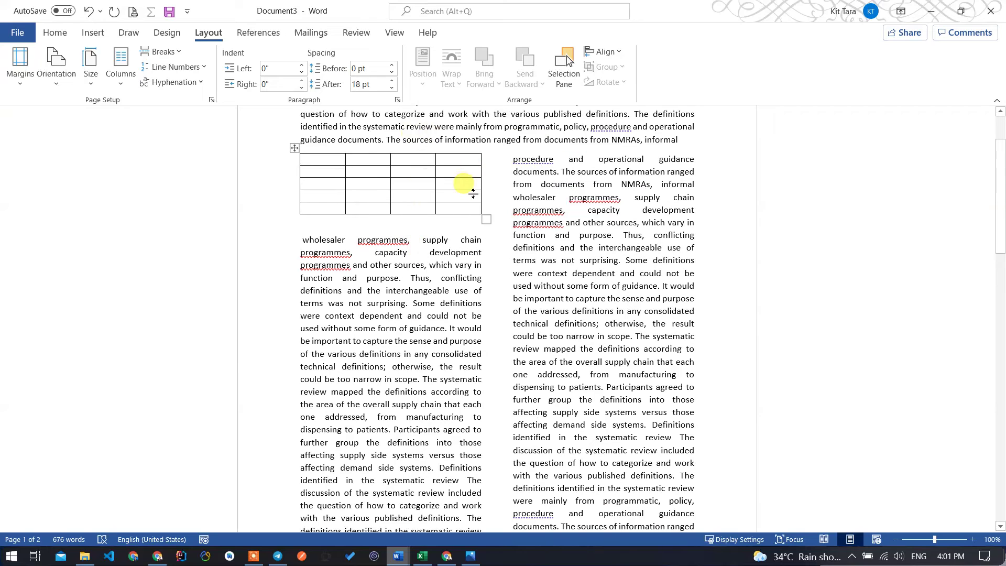
scroll(474, 194, "up", 2)
left_click(681, 222)
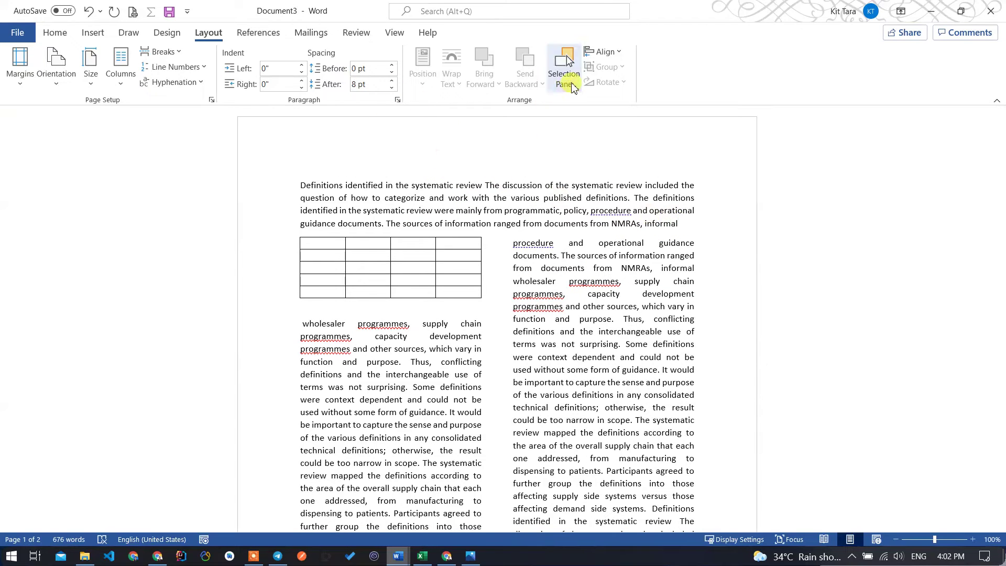
left_click(621, 269)
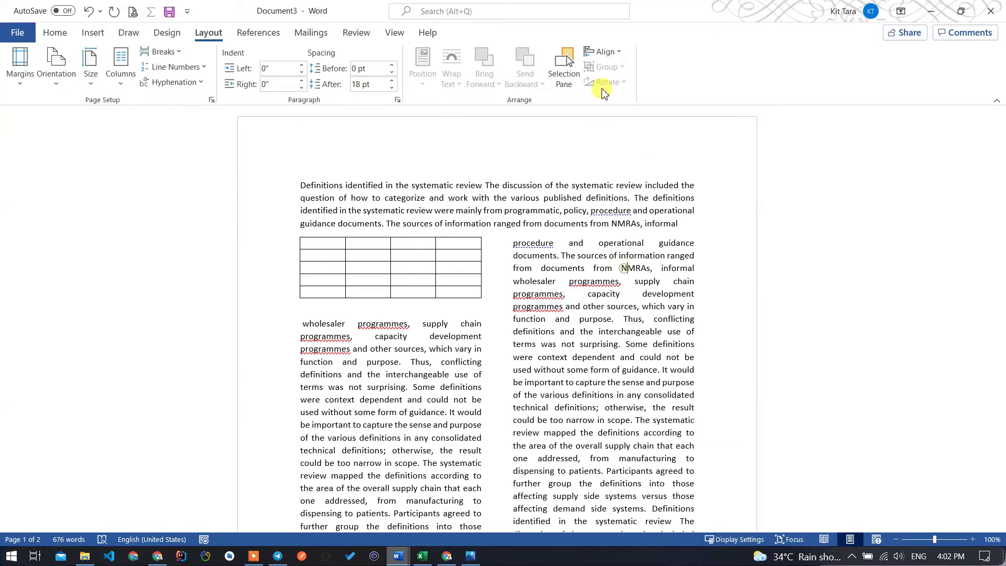
left_click(608, 55)
left_click(477, 186)
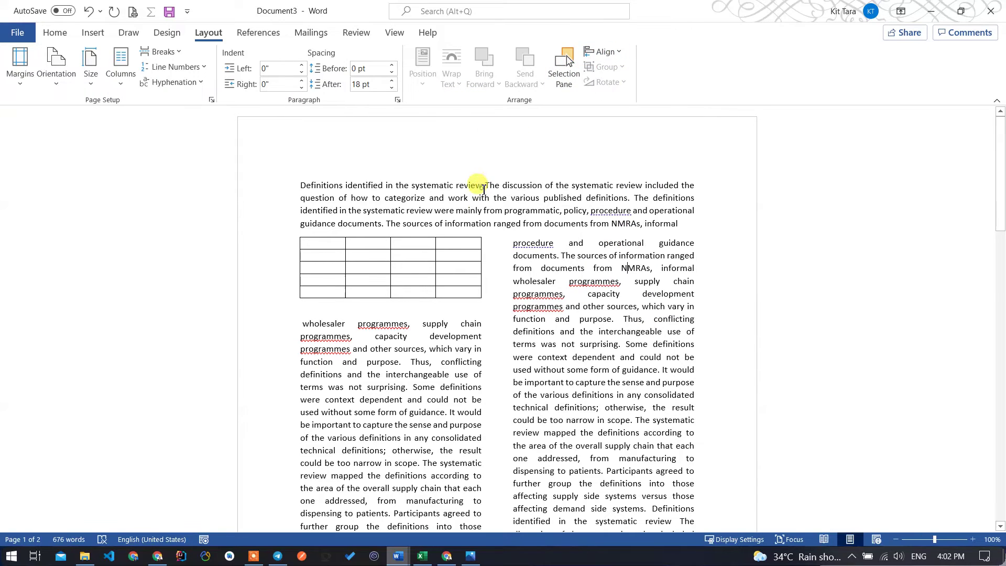
Try the narrow-left column preset, then undo it to keep two equal columns.
left_click(113, 92)
left_click(151, 205)
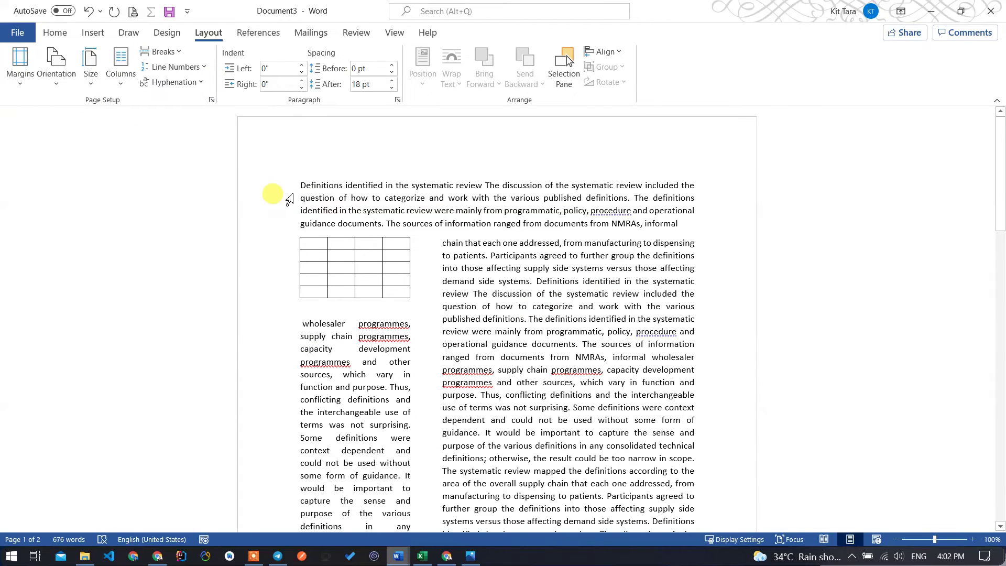
key("ctrl+z")
Preview unequal column widths in the Columns dialog, then close it without applying.
left_click(121, 68)
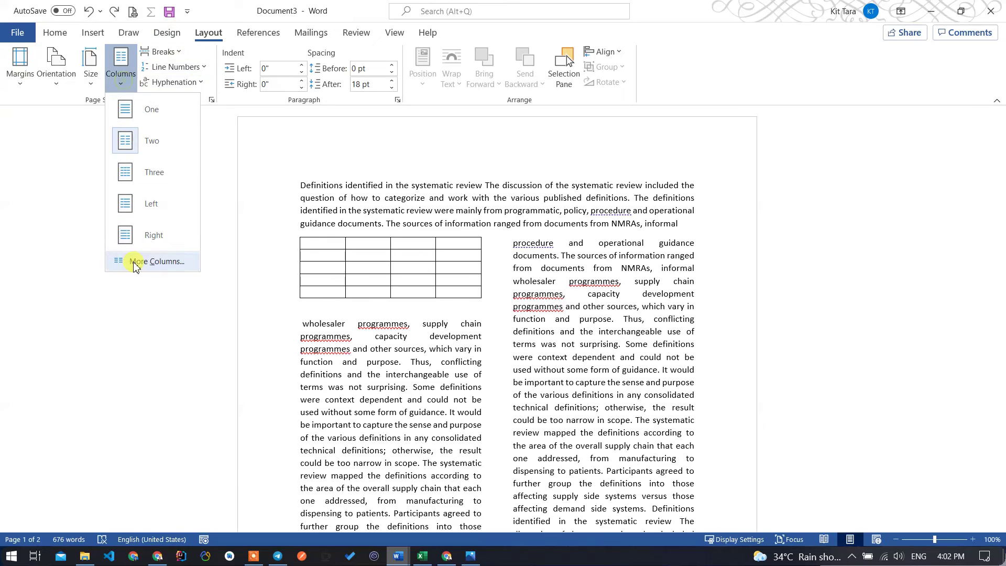
left_click(135, 264)
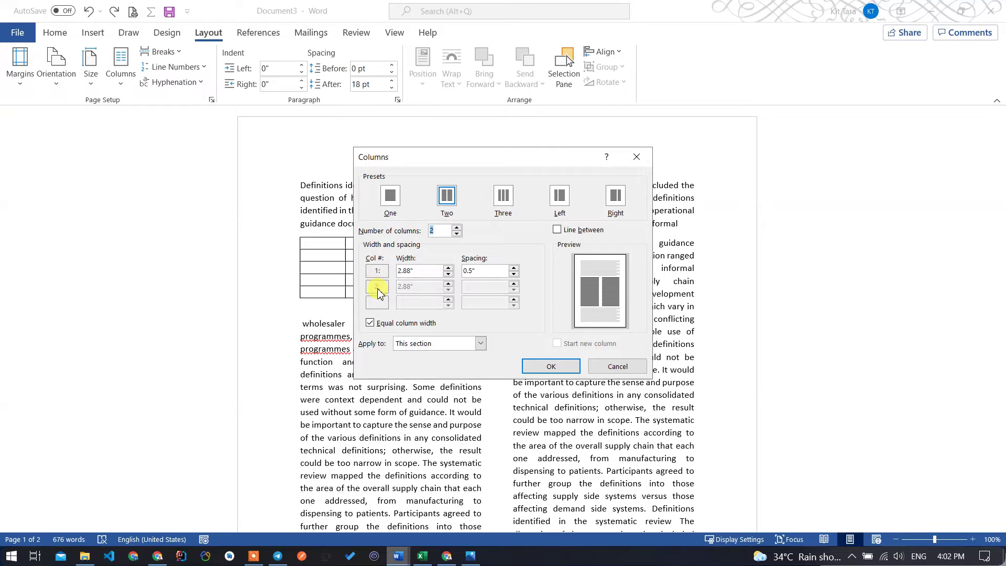
left_click_drag(487, 161, 556, 172)
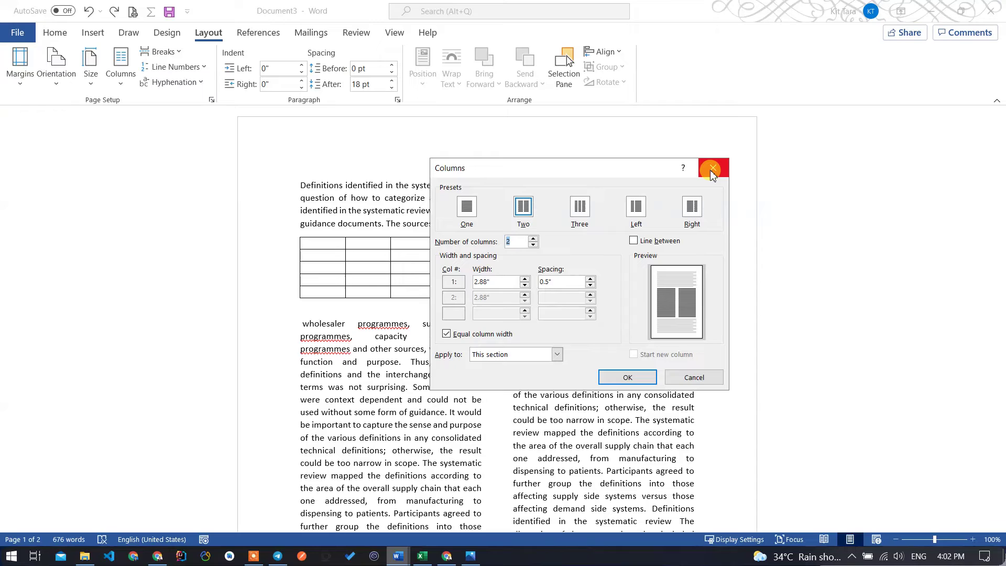
left_click(446, 335)
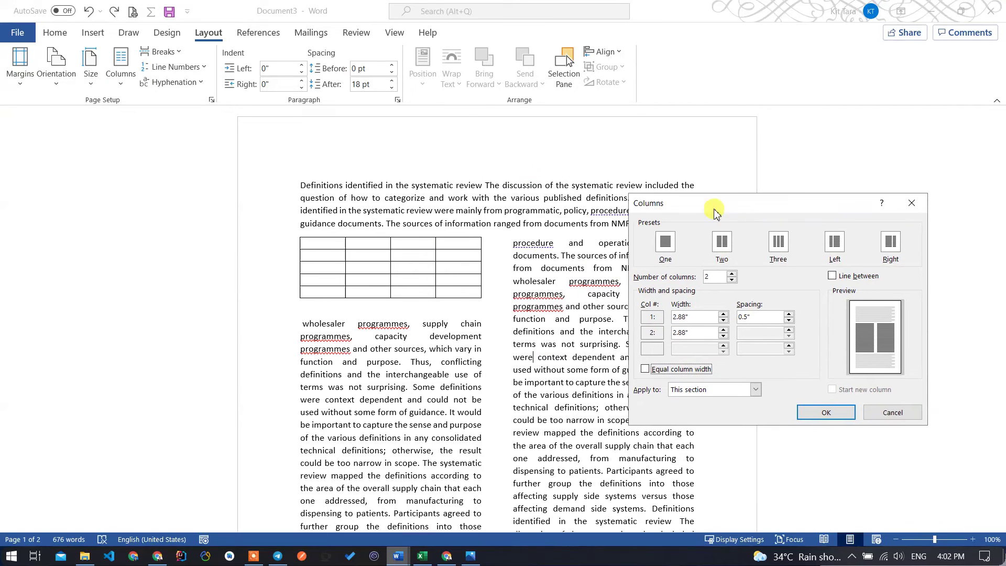
left_click_drag(532, 178, 682, 202)
left_click(865, 194)
Check spelling suggestions for 'programmes' and test text selections across the columns.
right_click(440, 337)
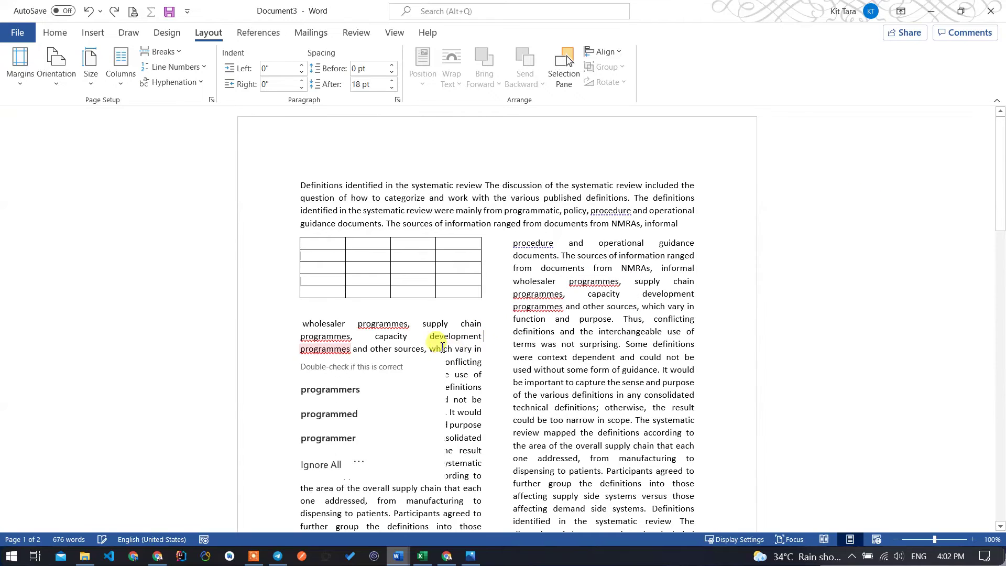
left_click_drag(431, 336, 481, 400)
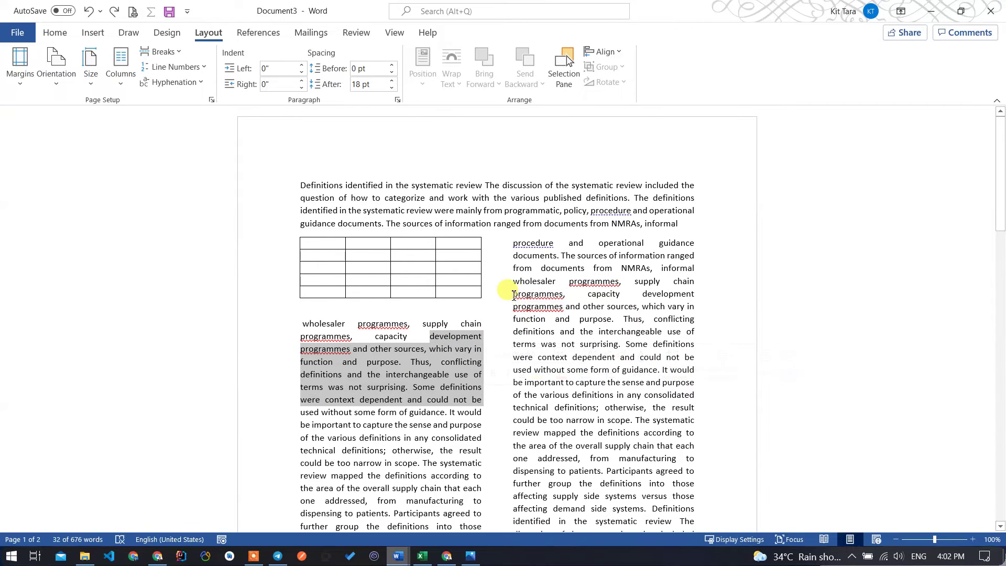
left_click(497, 253)
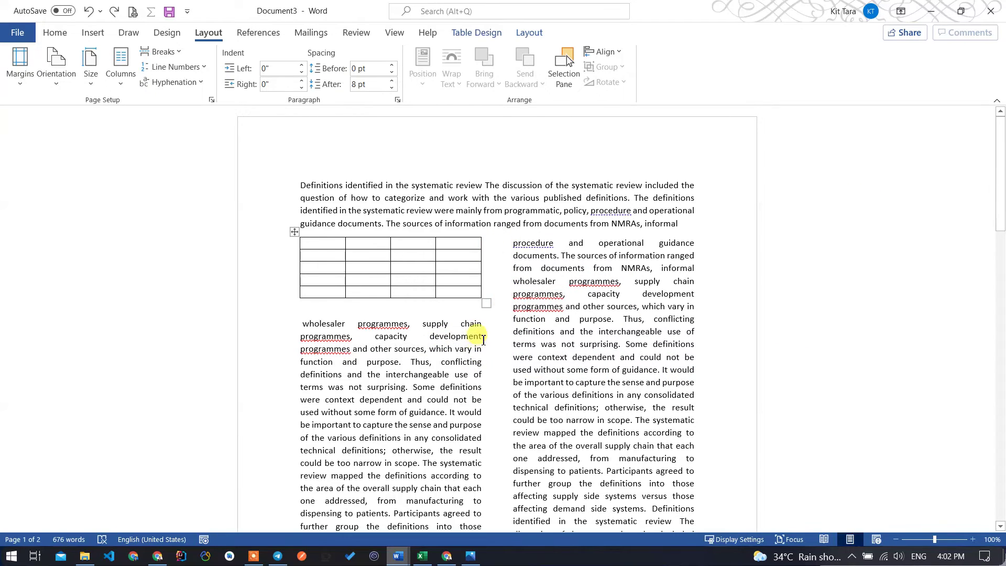
left_click_drag(305, 325, 603, 407)
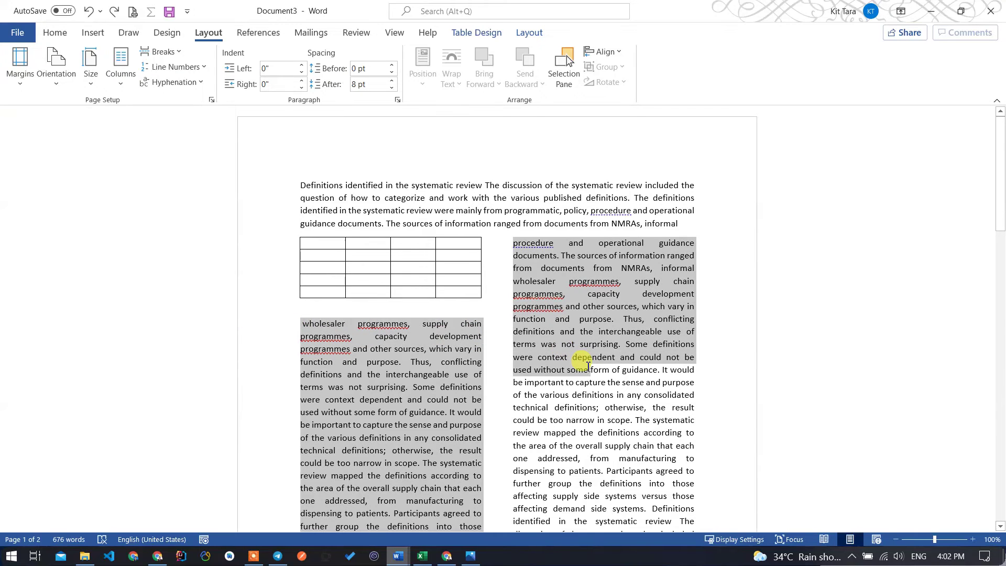
left_click(369, 399)
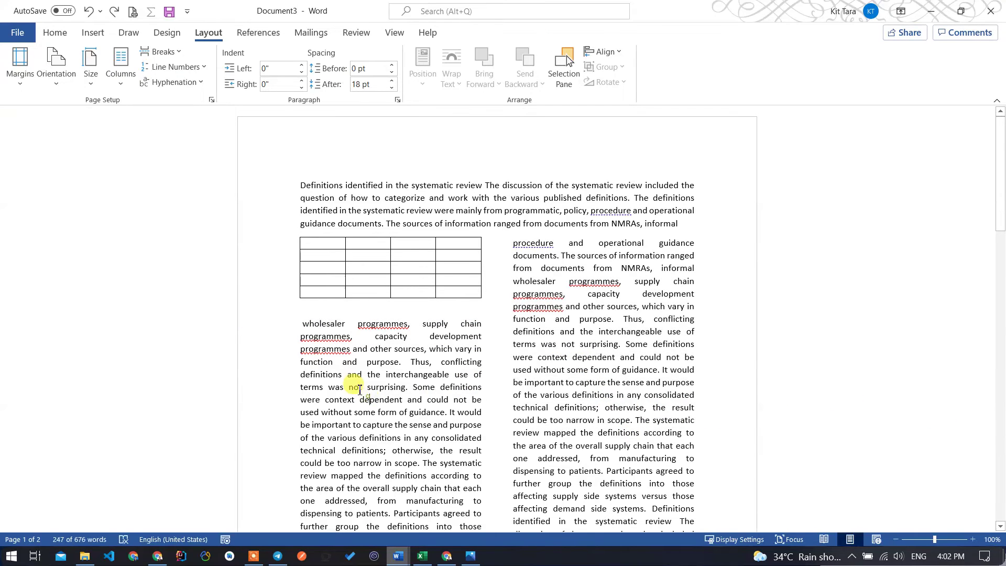
Apply unequal columns: a 2.3" left column, a 3.3" right column and 0.67" spacing.
left_click(301, 325)
left_click(130, 84)
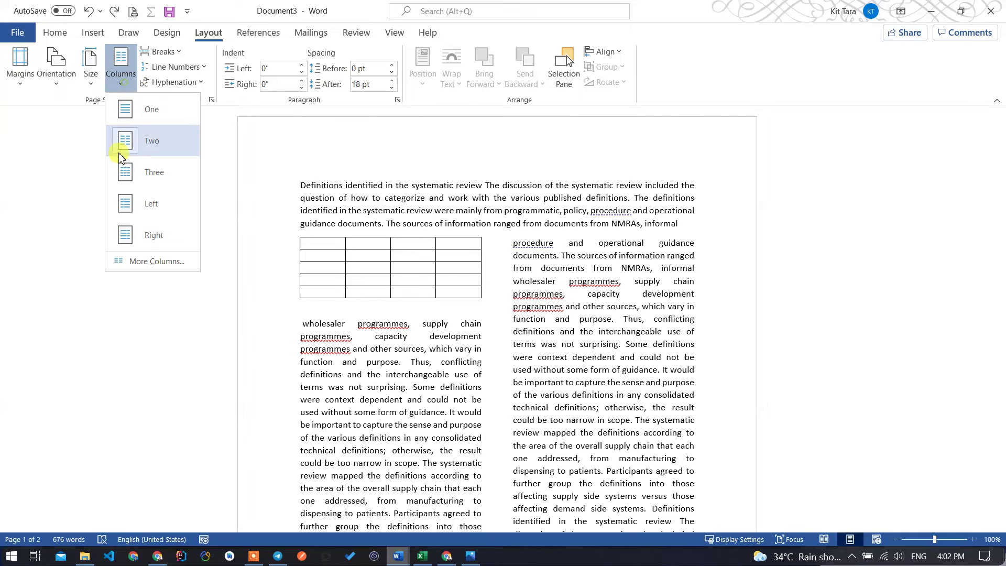
left_click(148, 262)
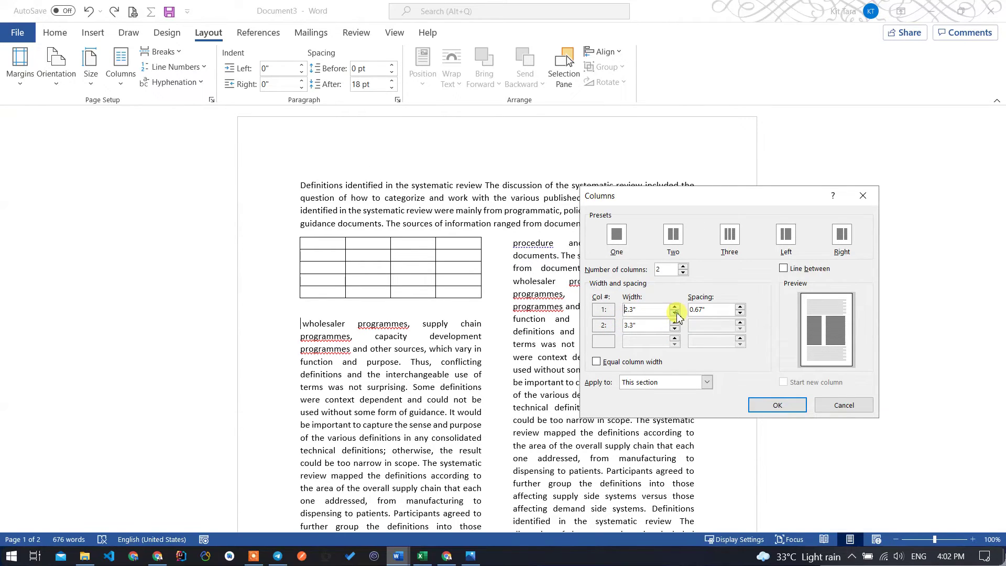
left_click(777, 405)
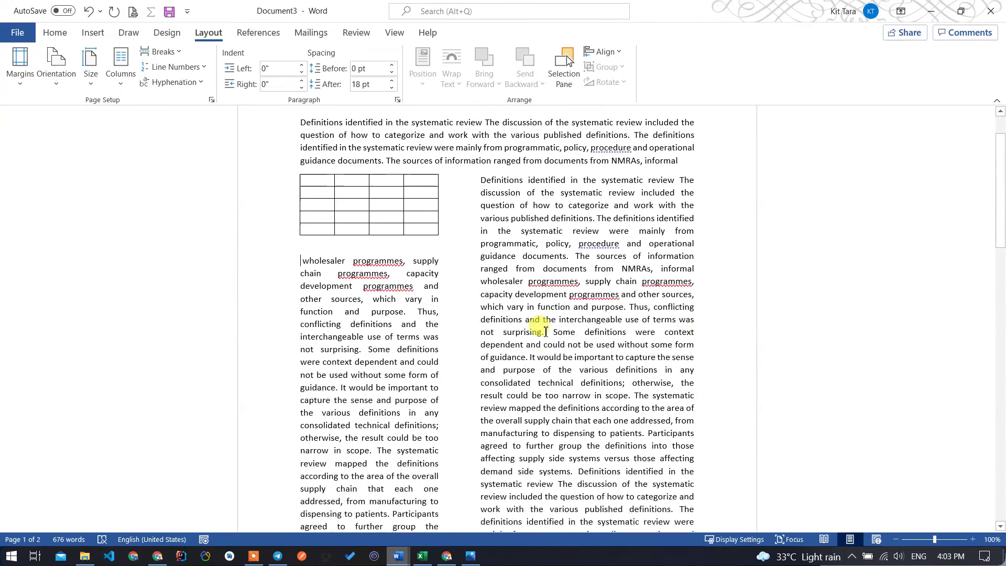
scroll(529, 231, "down", 2)
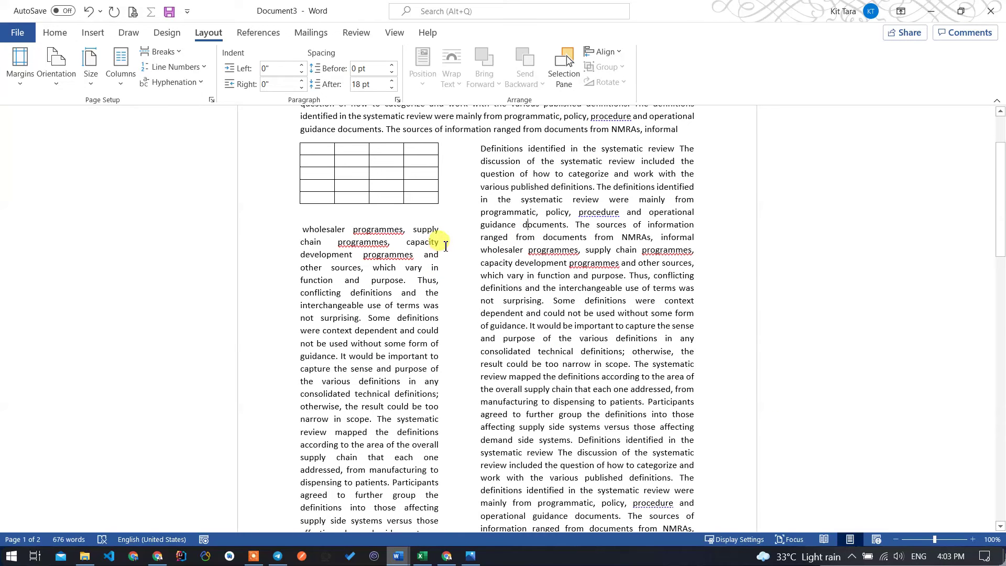
left_click_drag(447, 264, 402, 238)
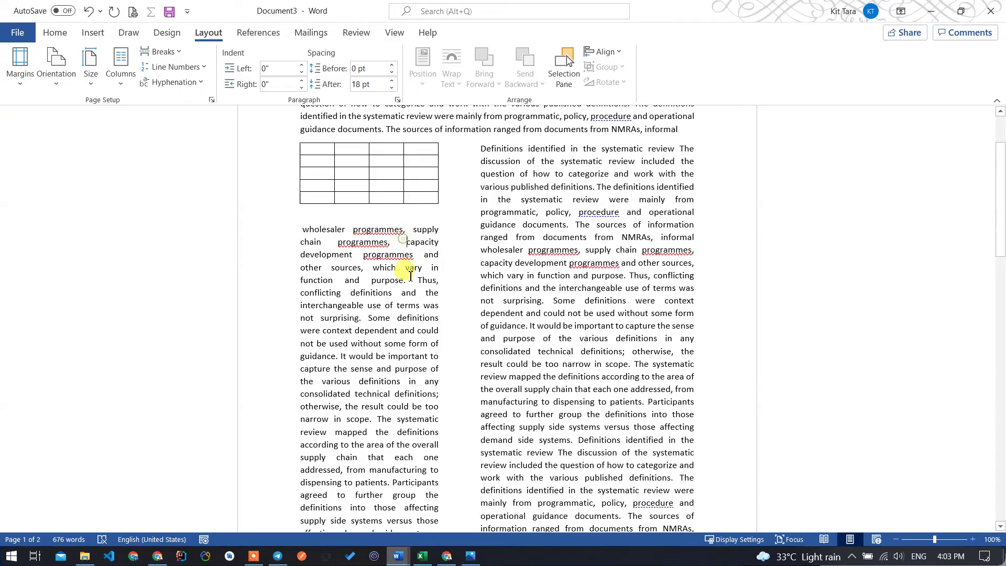
scroll(448, 224, "down", 2)
scroll(449, 175, "down", 2)
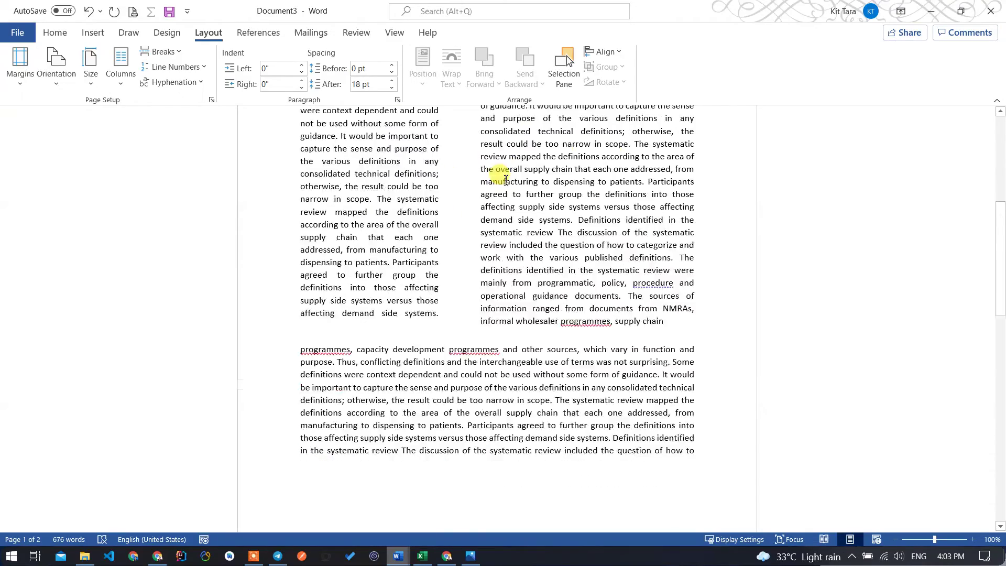
scroll(497, 173, "down", 1)
scroll(506, 194, "up", 5)
scroll(508, 198, "up", 2)
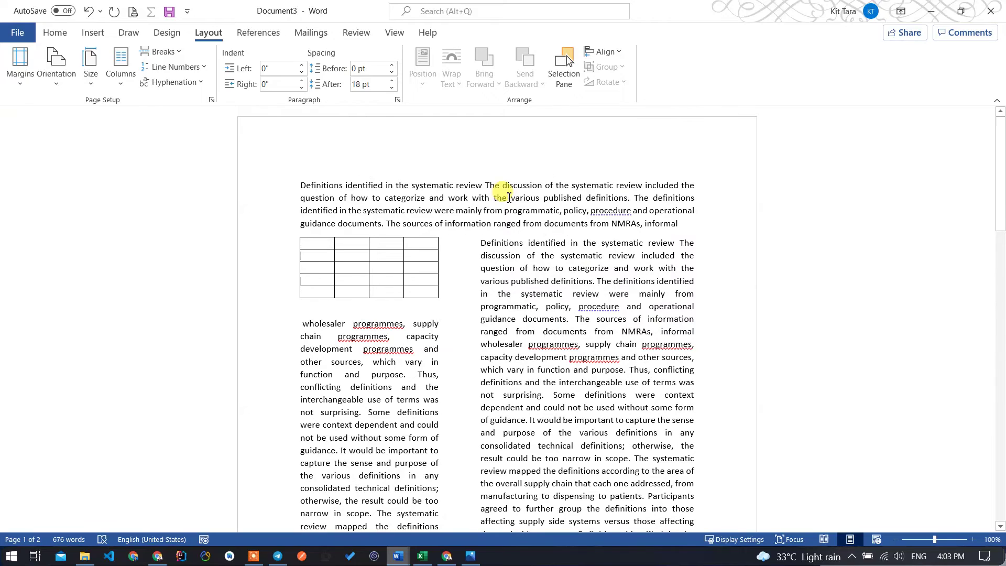
left_click(538, 210)
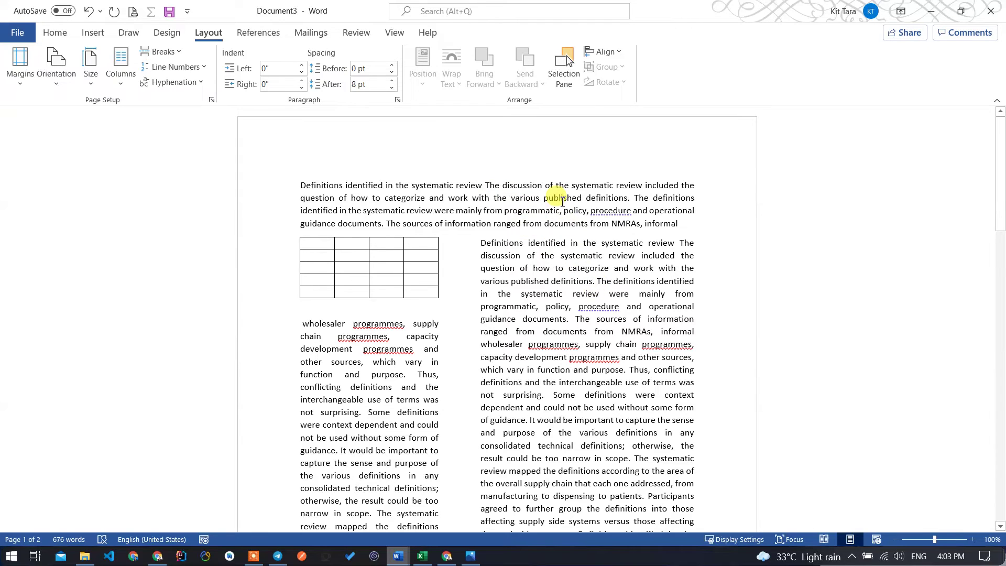
scroll(447, 238, "down", 2)
left_click(455, 296)
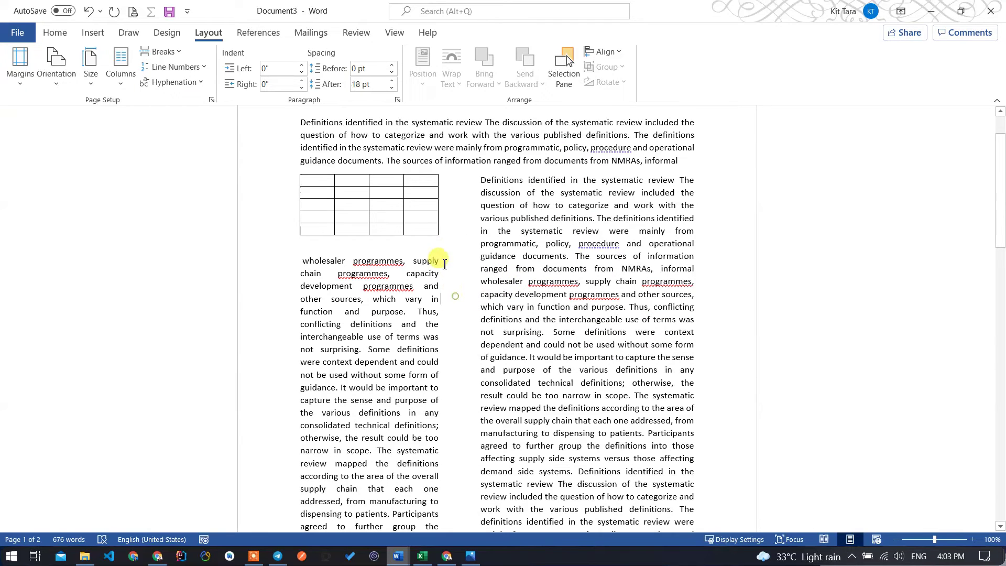
left_click(120, 68)
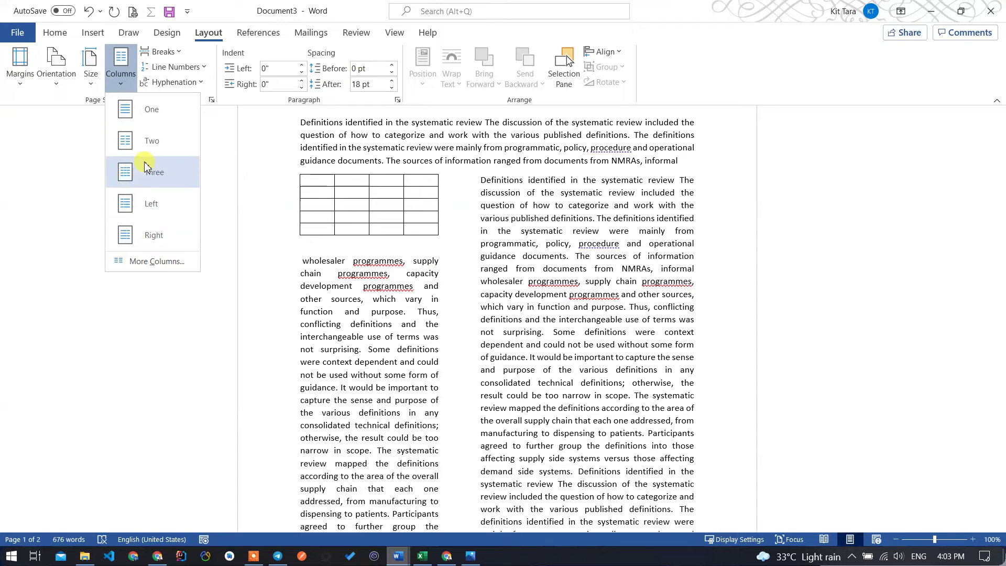
left_click(517, 171)
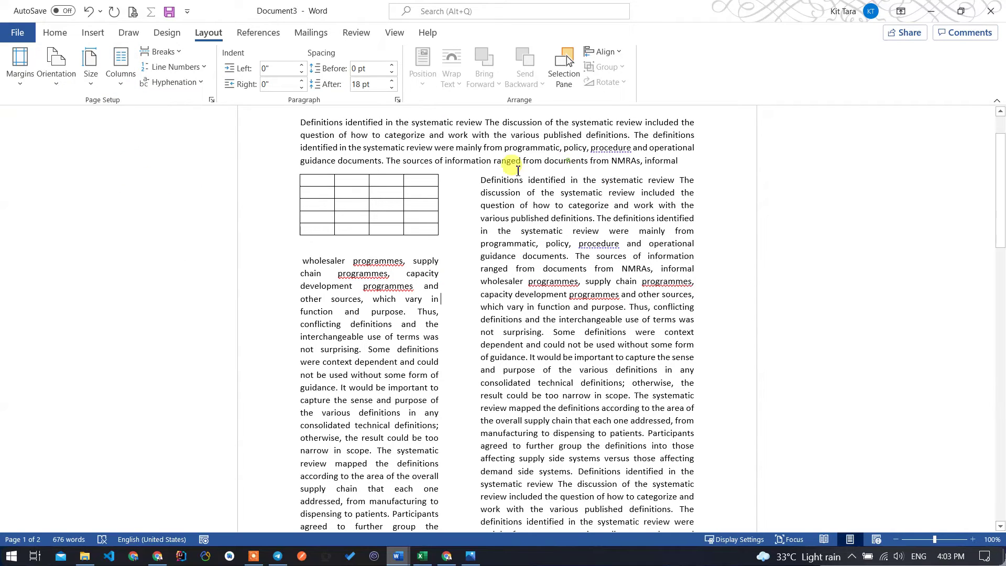
scroll(517, 170, "up", 2)
left_click(477, 284)
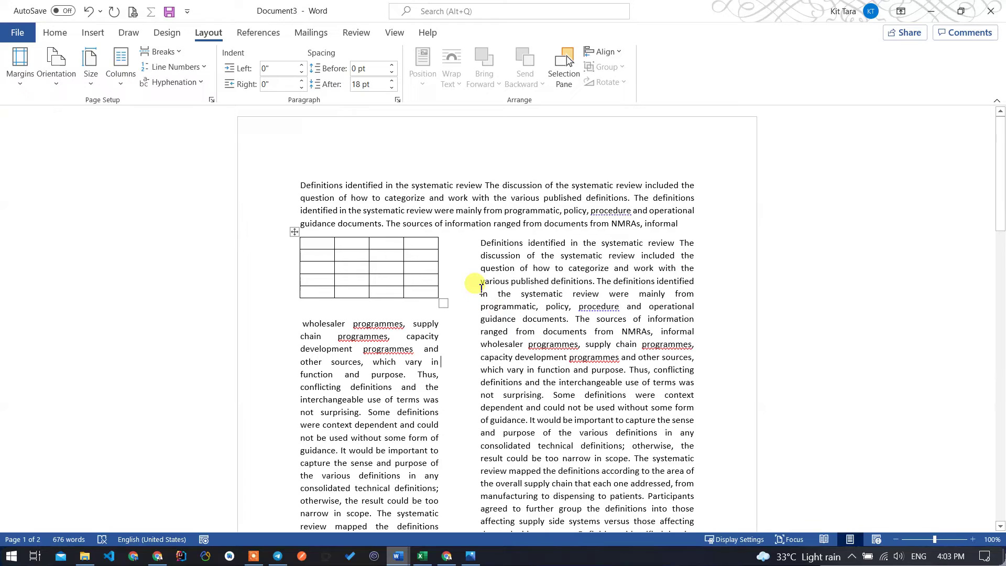
left_click(454, 265)
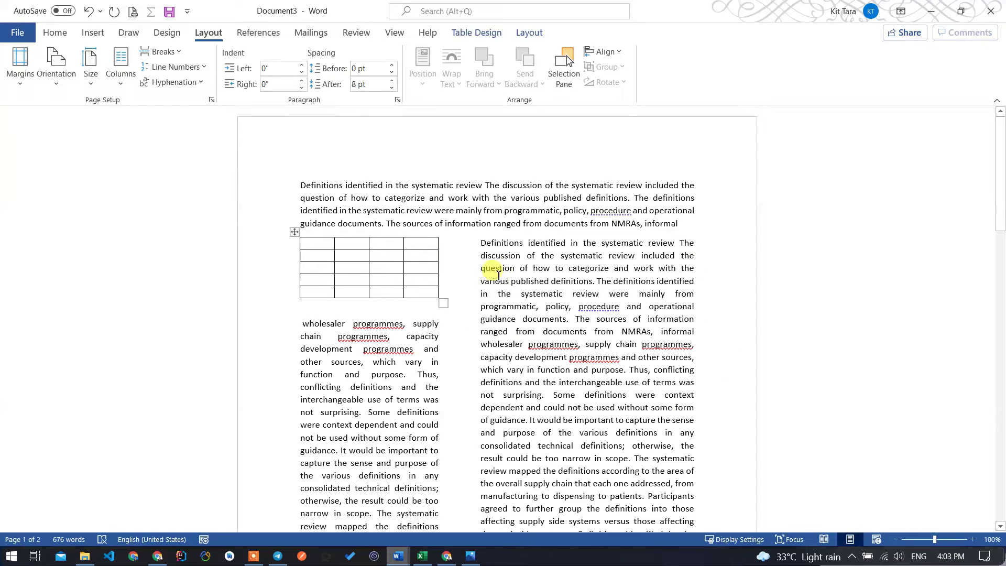
Return to Word, select the intro, table and start of the columns, and browse Layout options.
key("alt+Tab")
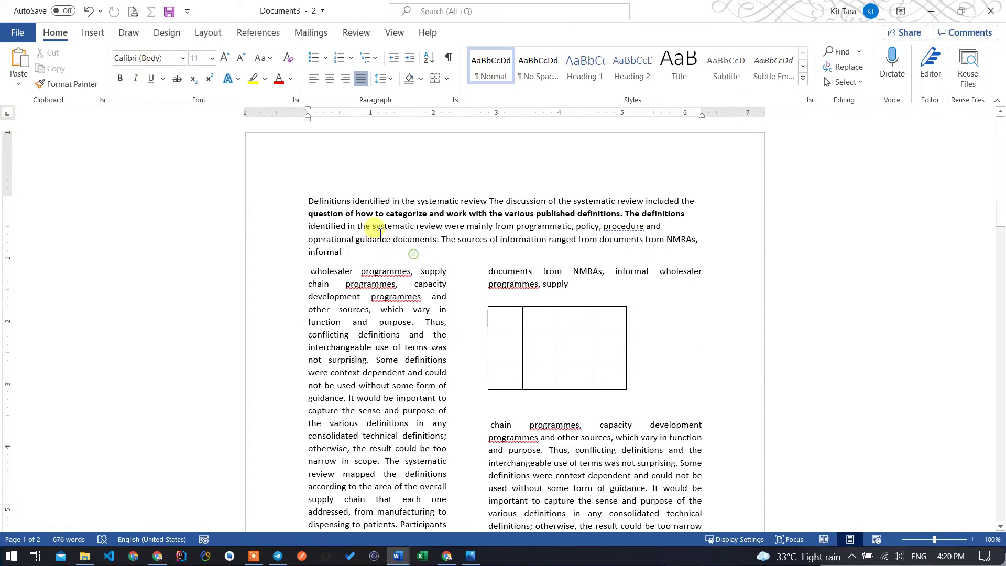
left_click(381, 230)
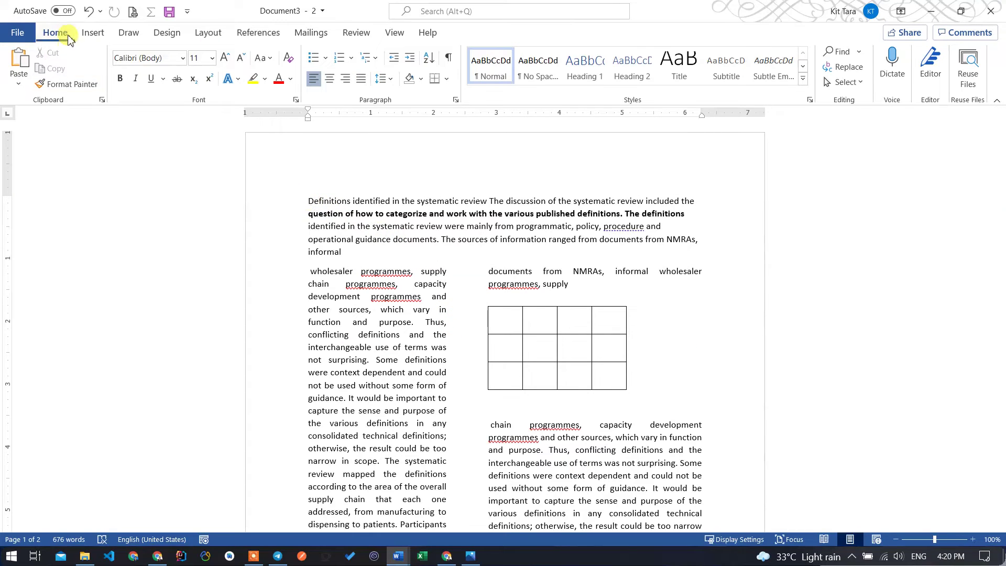
left_click(93, 32)
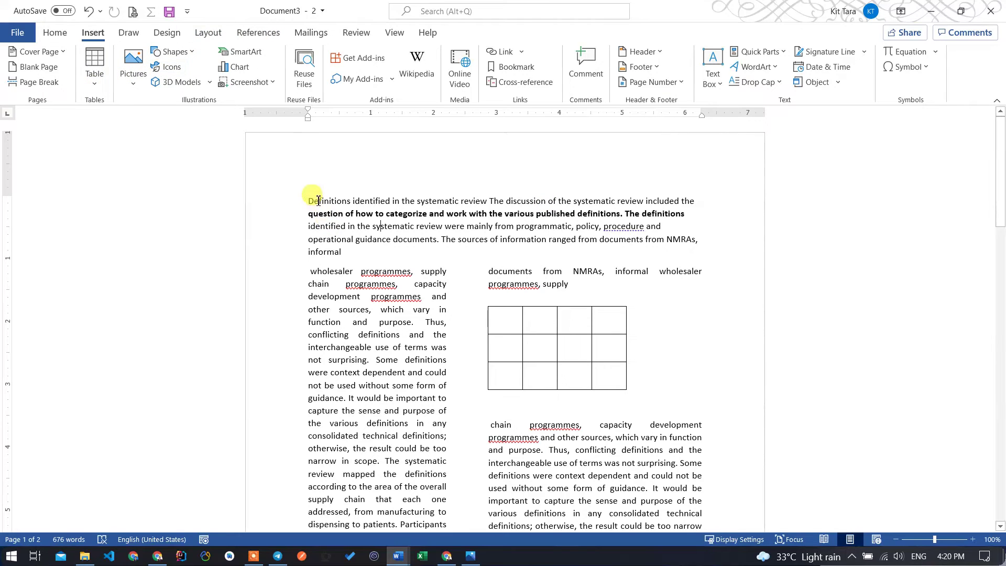
left_click(198, 35)
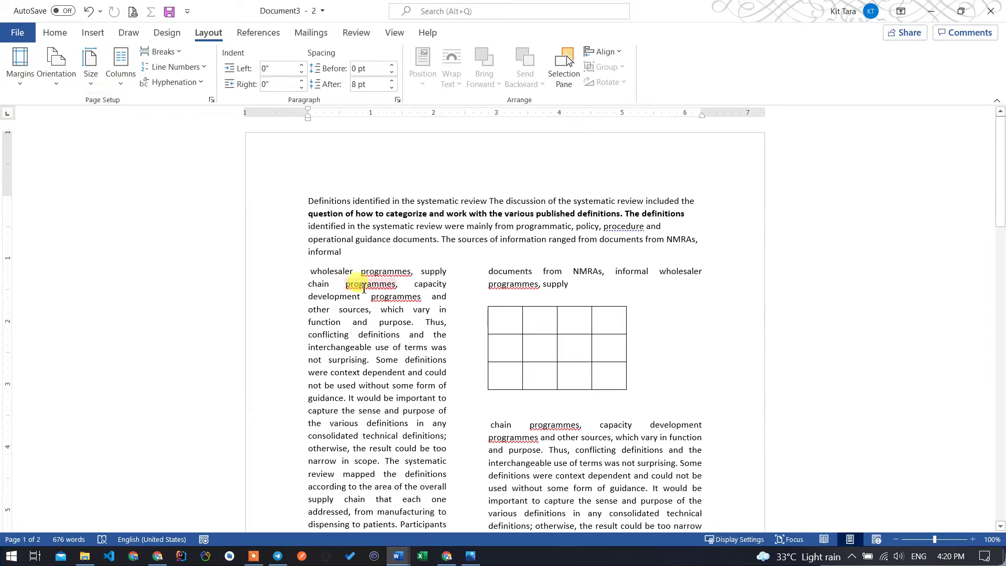
mouse_move(307, 200)
left_mouse_down()
mouse_move(659, 426)
mouse_move(660, 489)
left_mouse_up()
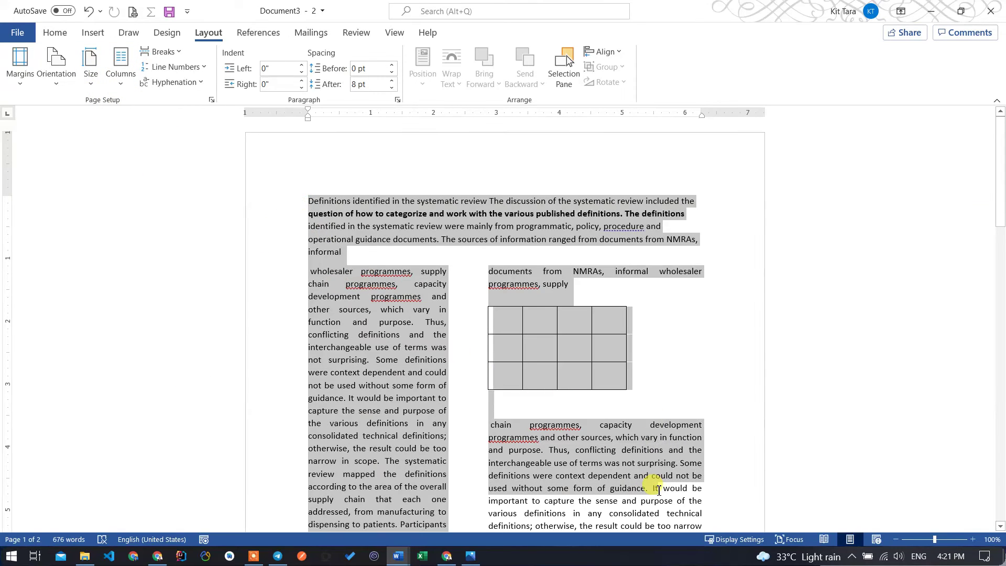
left_click(71, 89)
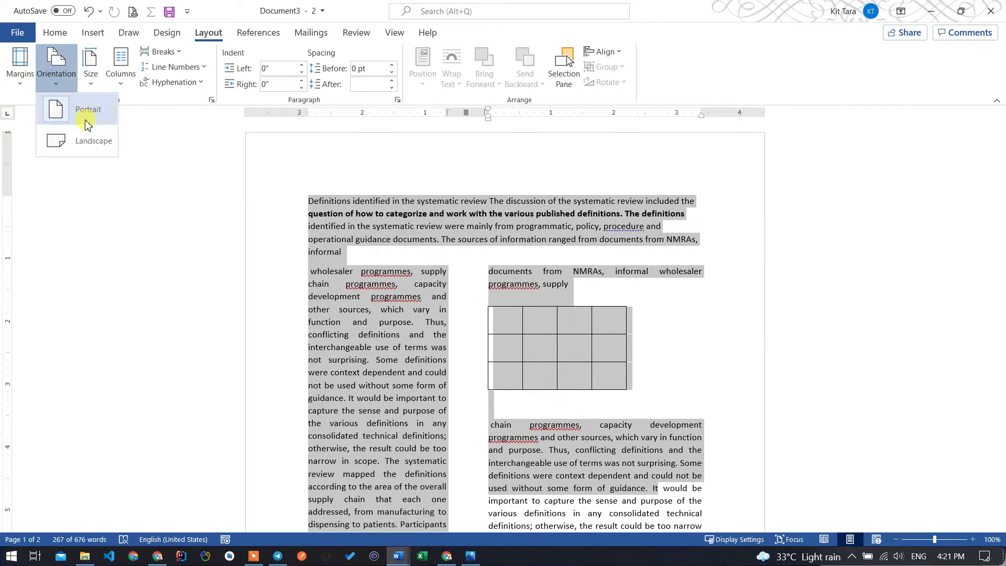
left_click(20, 79)
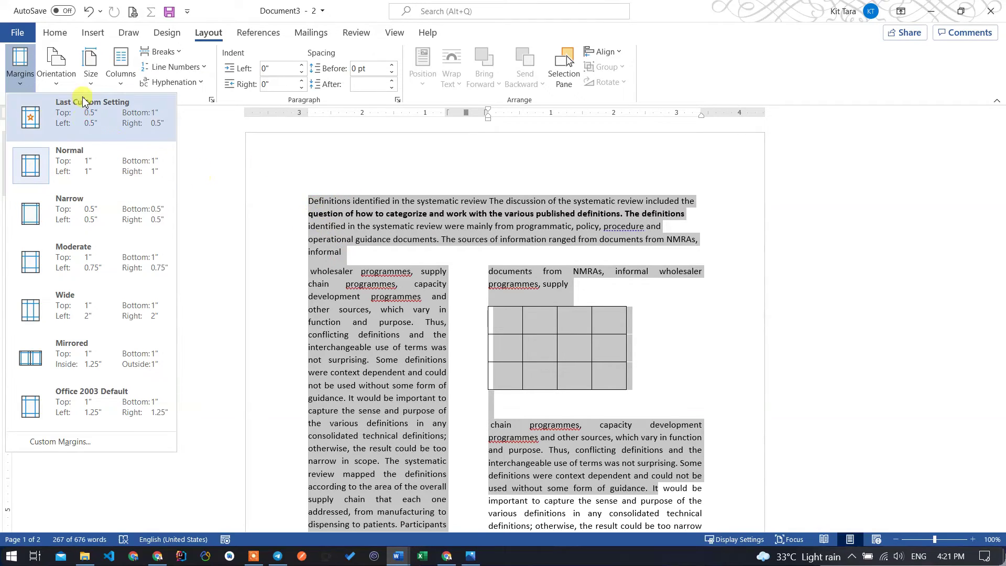
Select the whole document and delete all the text and the table.
left_click(122, 88)
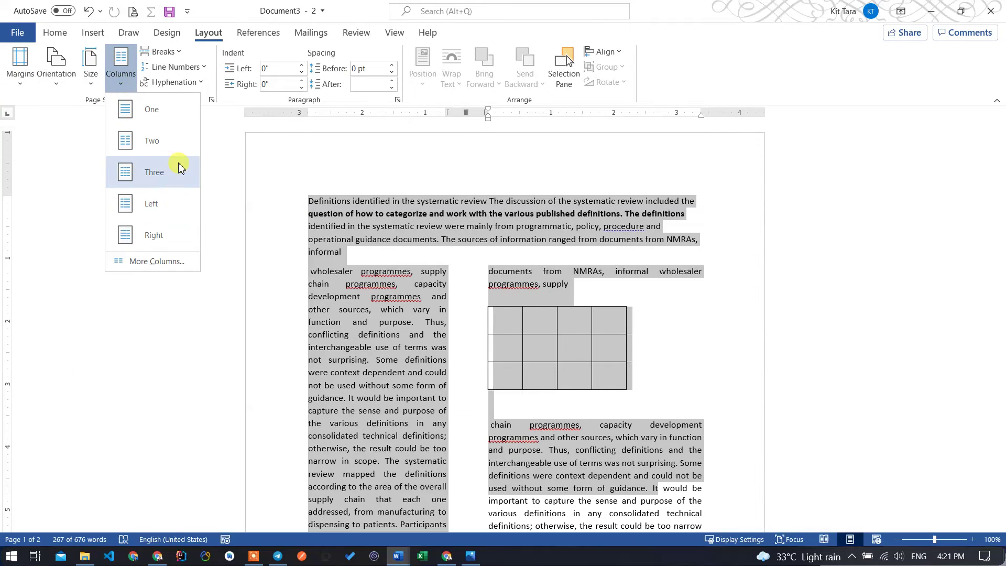
left_click(378, 215)
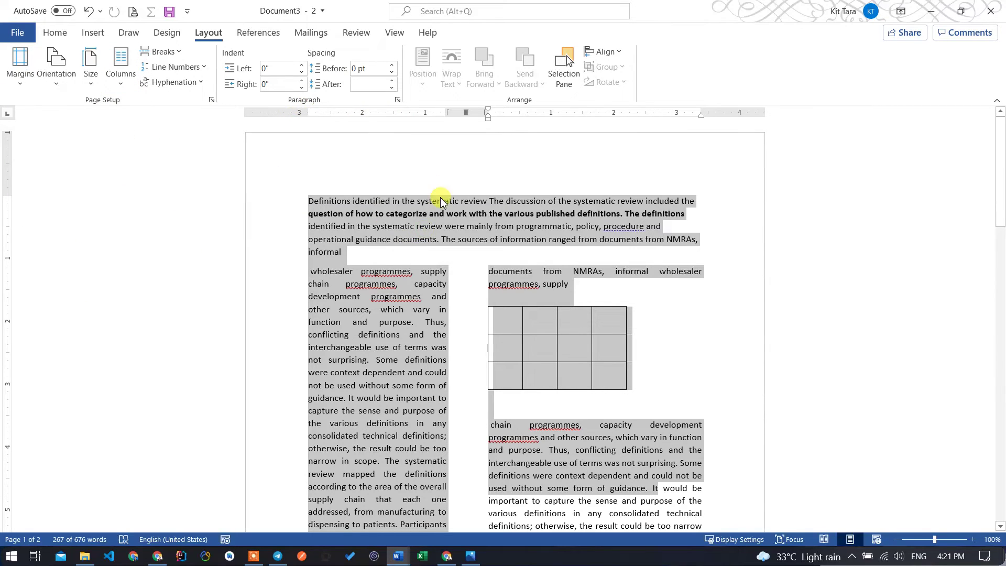
left_click(380, 251)
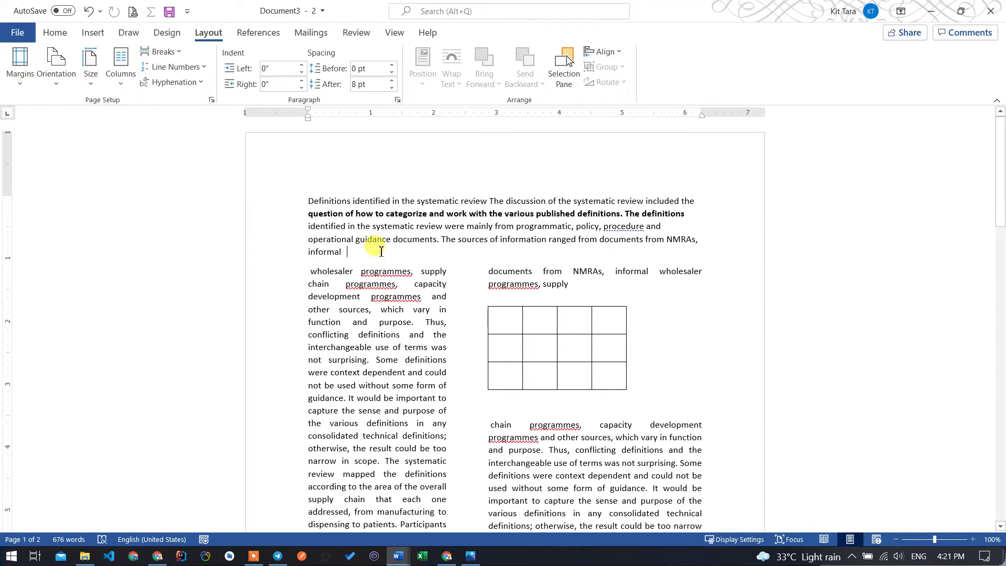
key("ctrl+a")
key("Delete")
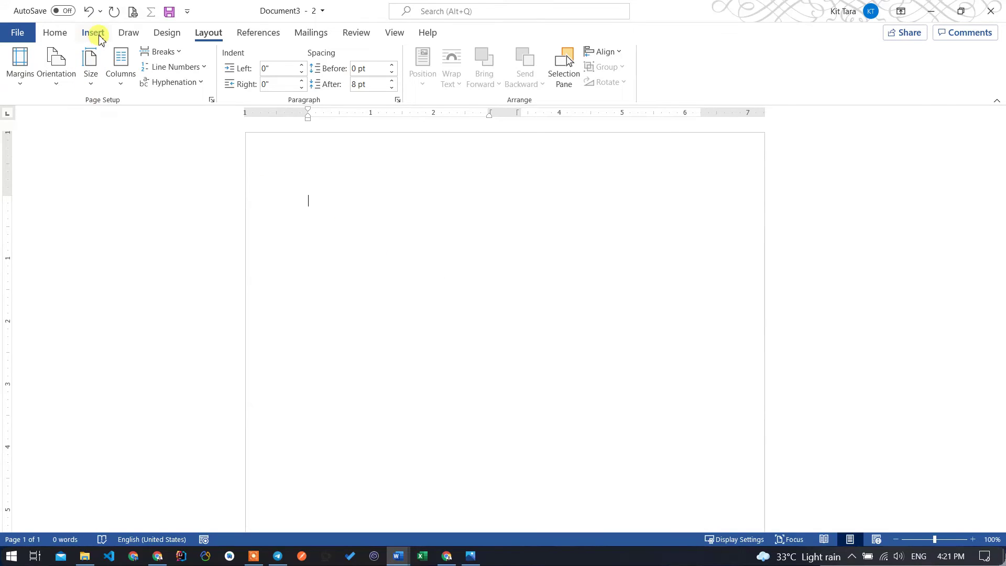
Switch to the Insert tab in the now-empty Document3.
left_click(94, 35)
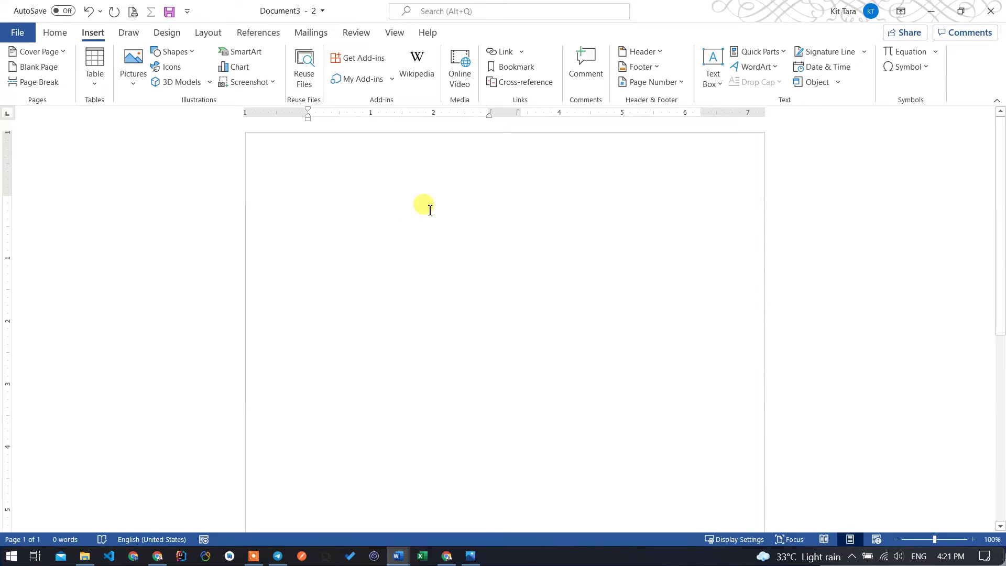
left_click(407, 217)
Open the Book Sales chart in Photos and zoom in on it.
left_click(471, 556)
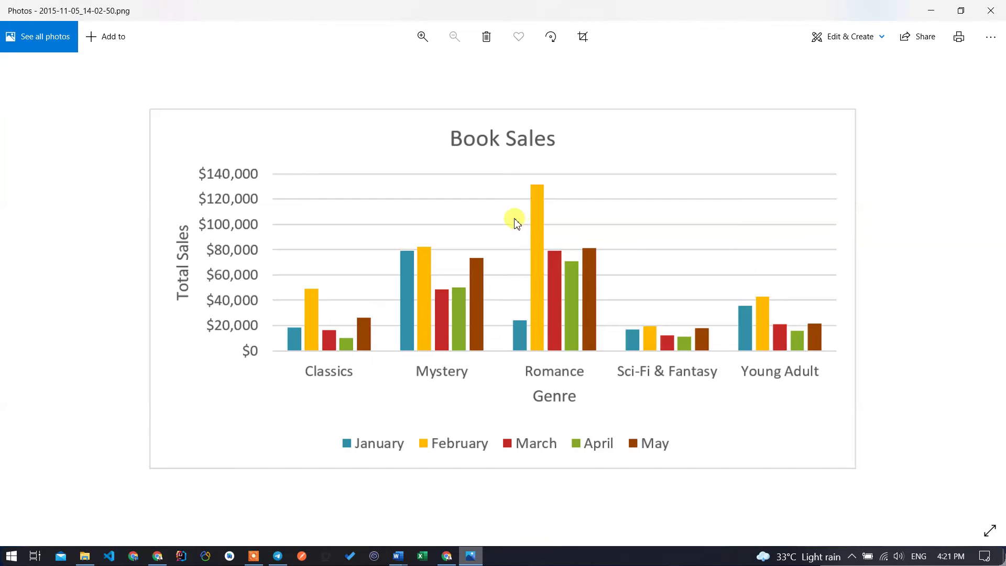
key("ctrl+plus")
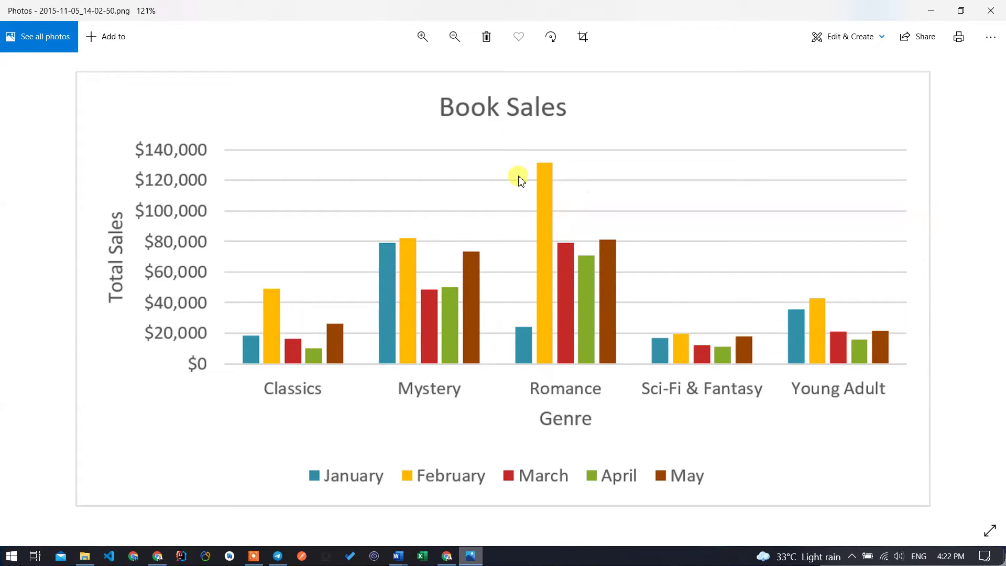
left_click(523, 138)
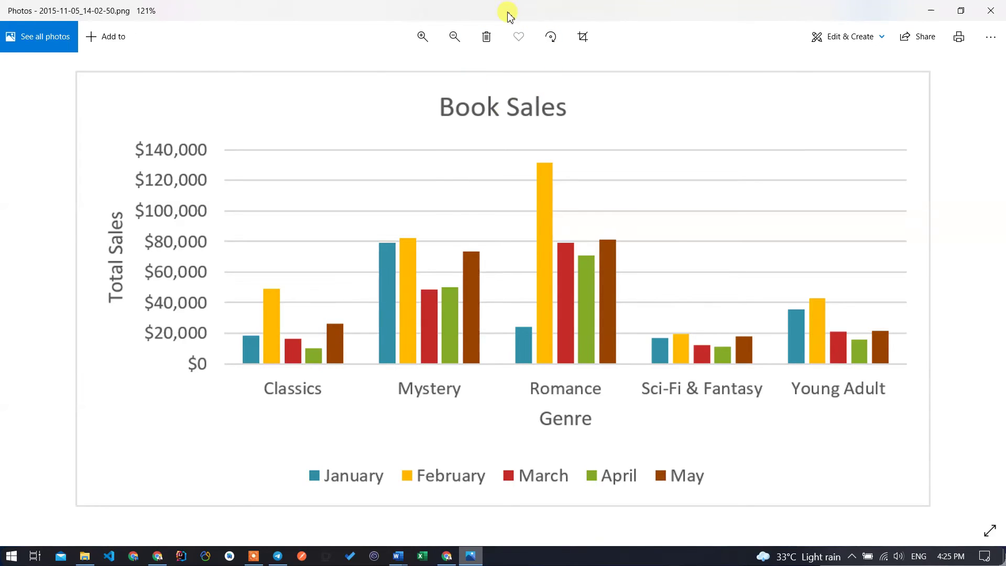
Minimize the Windows Photos Book Sales chart image so blank Word Document3 shows.
double_click(509, 15)
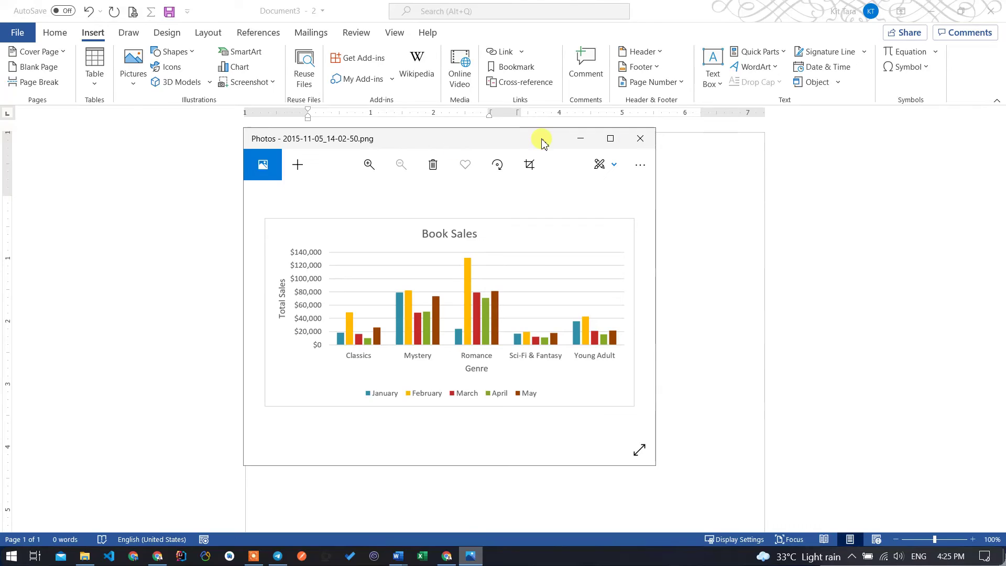
double_click(543, 142)
left_click(931, 10)
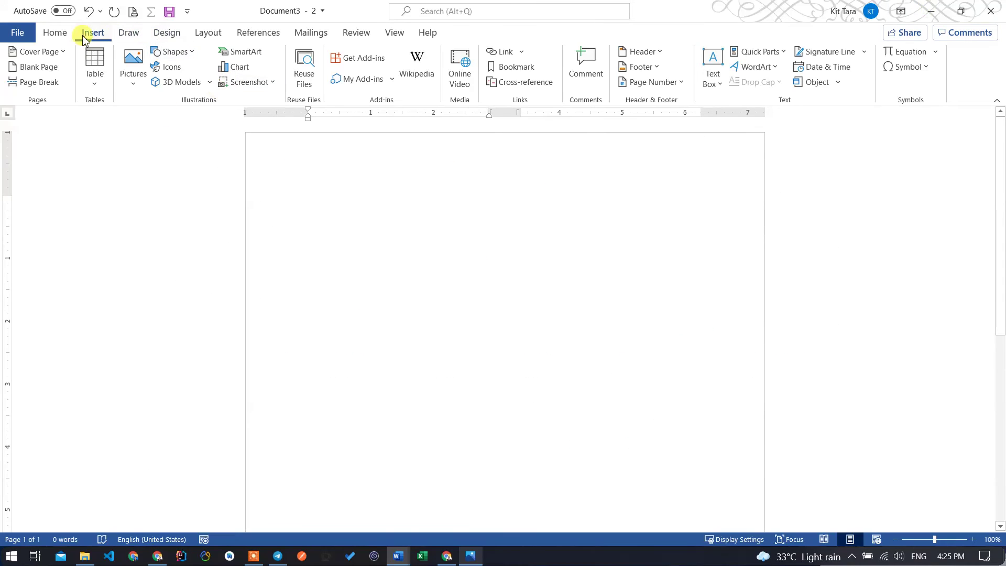
Open the Insert Chart dialog and preview the Line and Pie chart types.
left_click(237, 69)
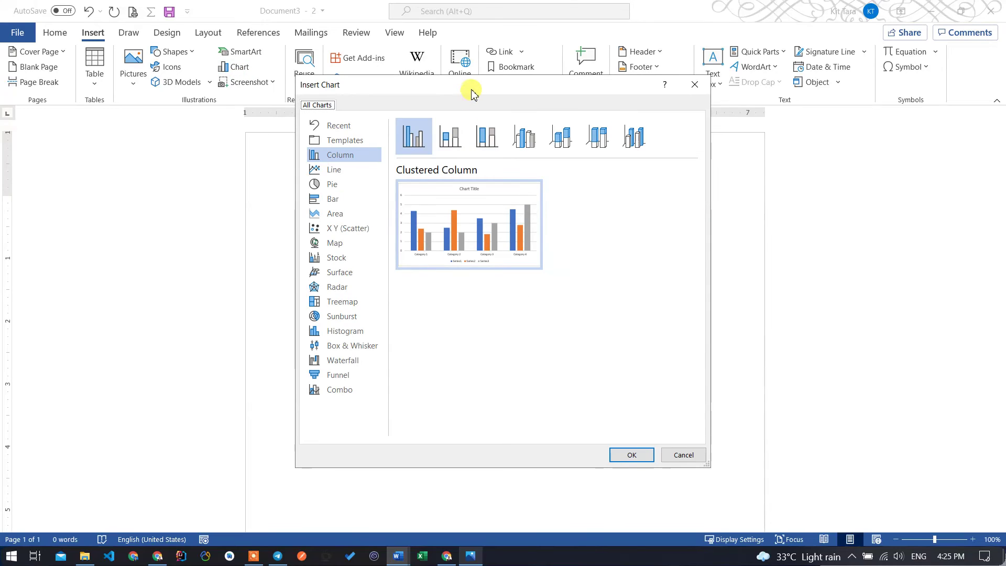
left_click_drag(621, 139, 700, 133)
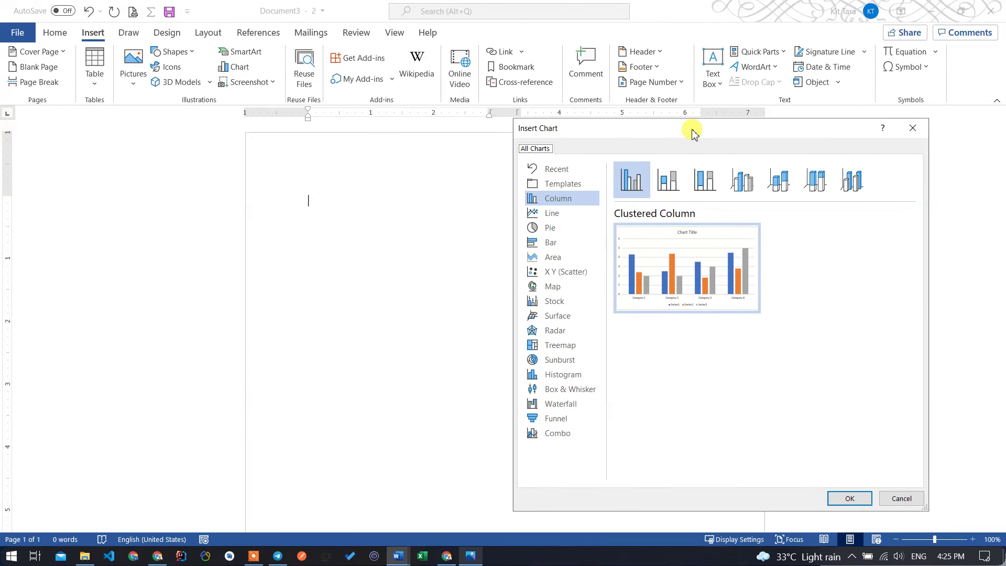
left_click(554, 209)
left_click(553, 225)
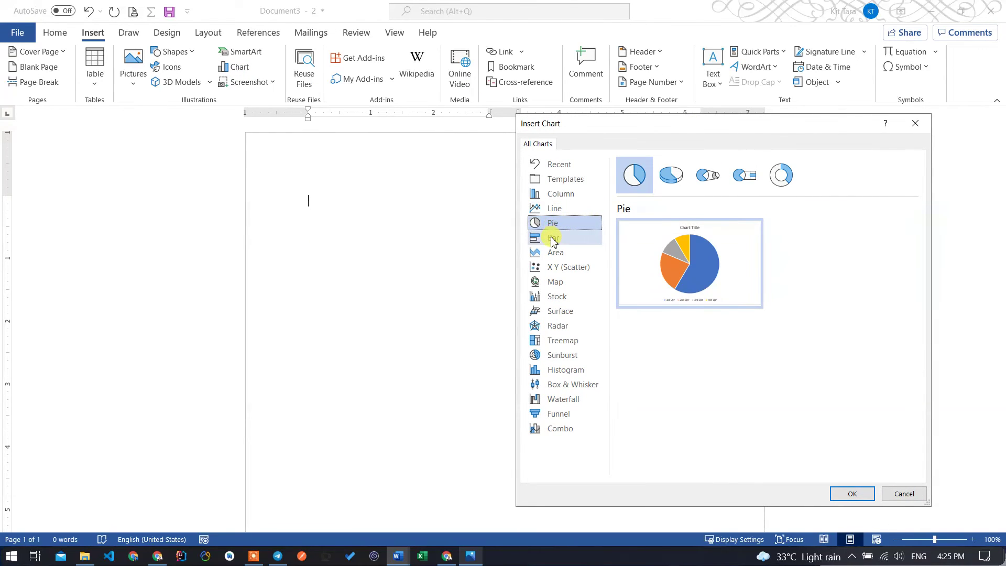
left_click(552, 238)
left_click(550, 224)
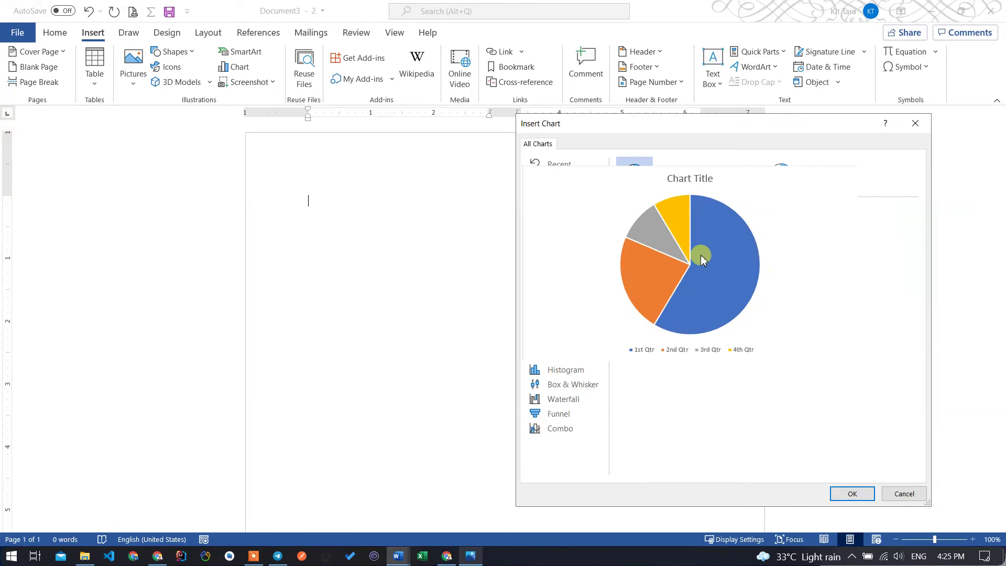
Preview the Bar, Funnel, Box and Whisker, Treemap, Surface, X Y Scatter, Line and Column types.
left_click(554, 238)
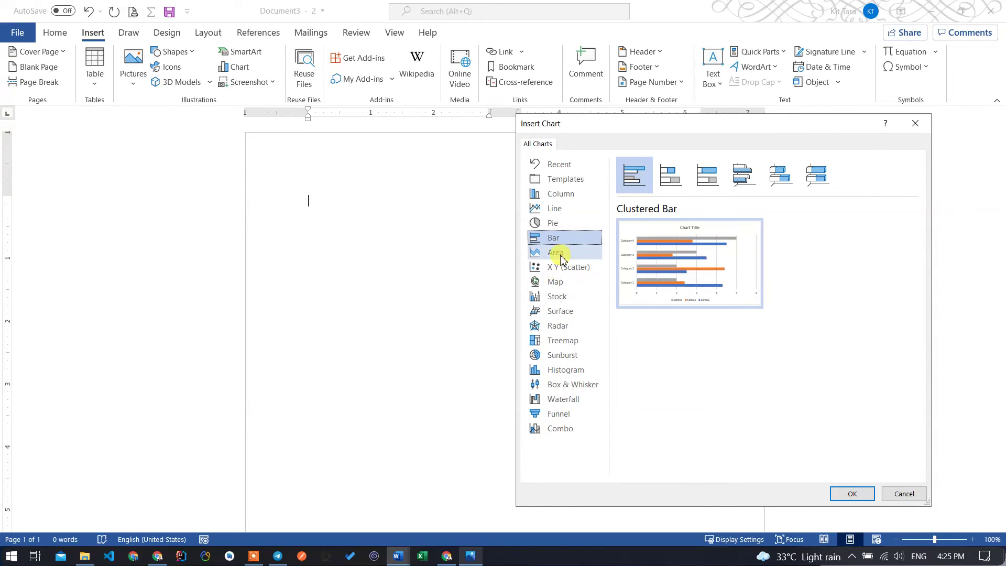
left_click(571, 416)
left_click(566, 384)
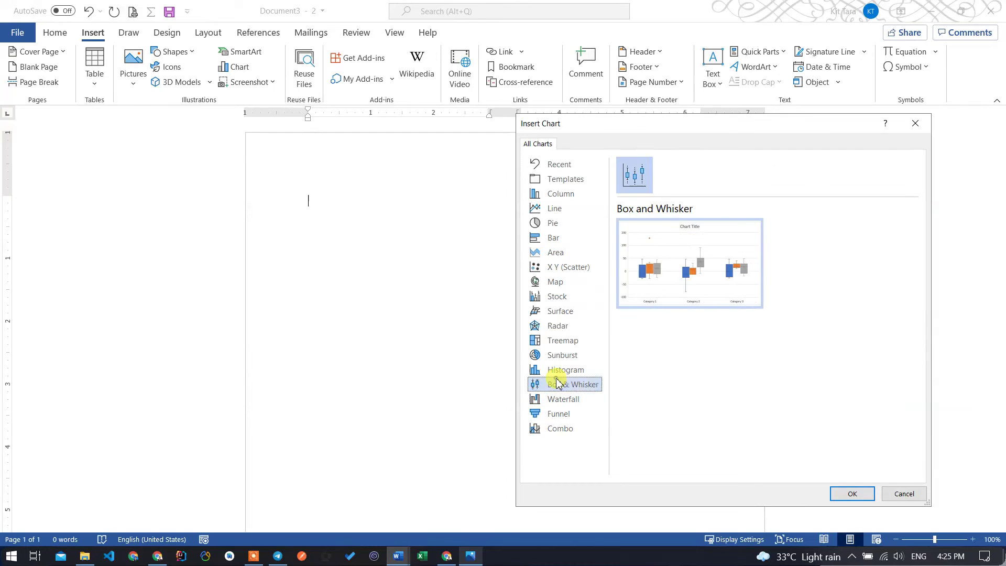
left_click(559, 339)
left_click(560, 311)
left_click(566, 267)
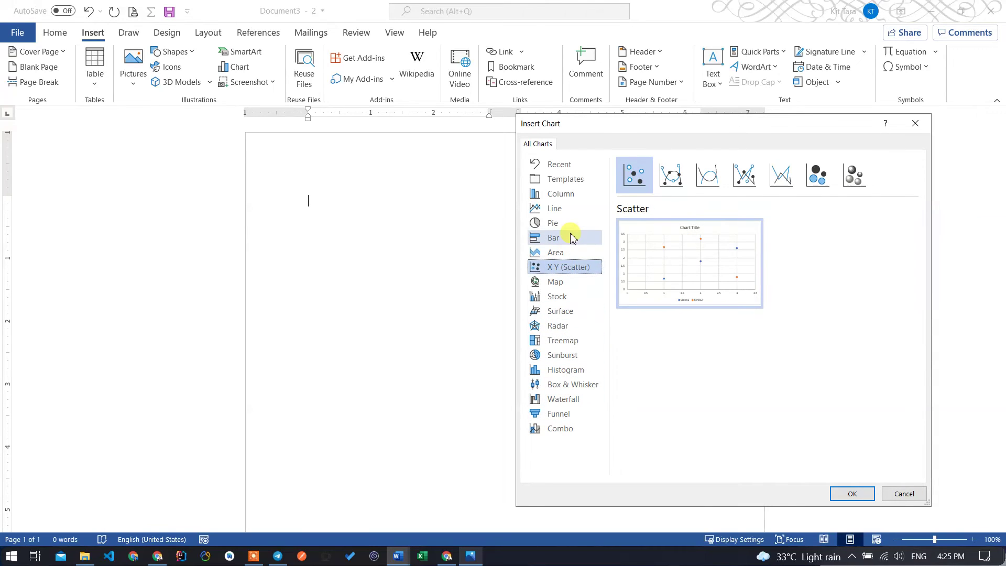
left_click(569, 235)
left_click(574, 212)
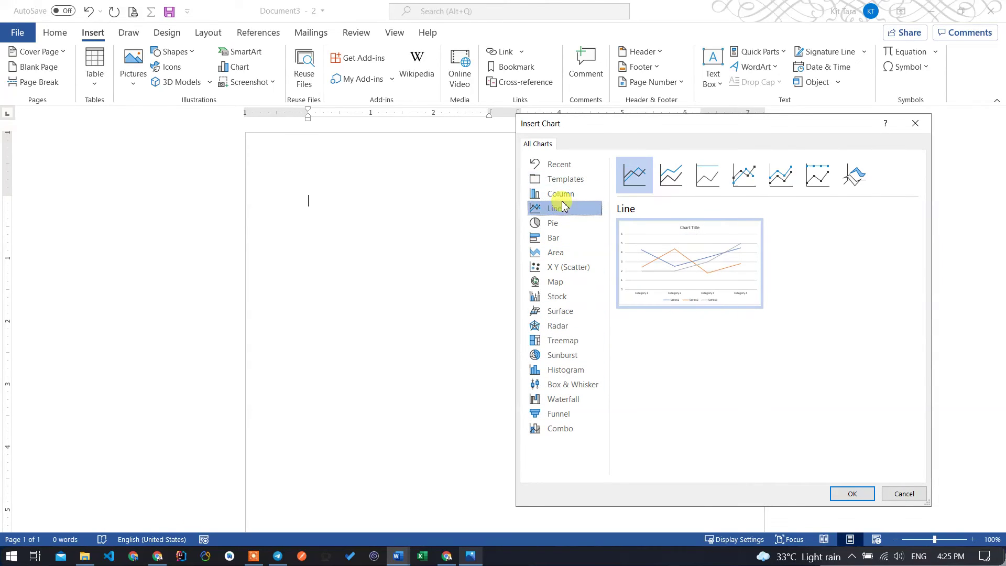
left_click(559, 195)
left_click(555, 210)
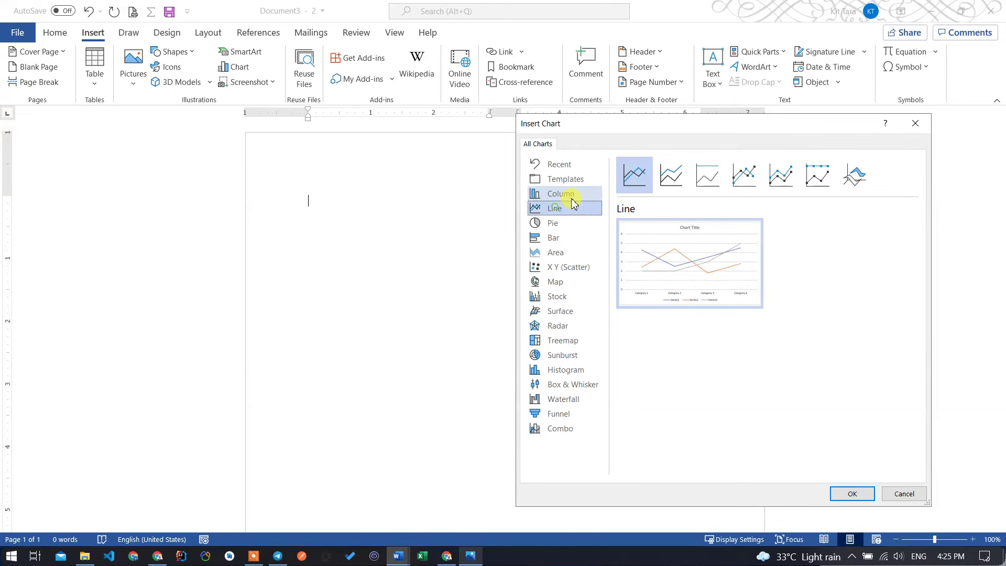
left_click(561, 194)
Compare the Column and Line chart types back and forth.
left_click_drag(652, 124, 619, 129)
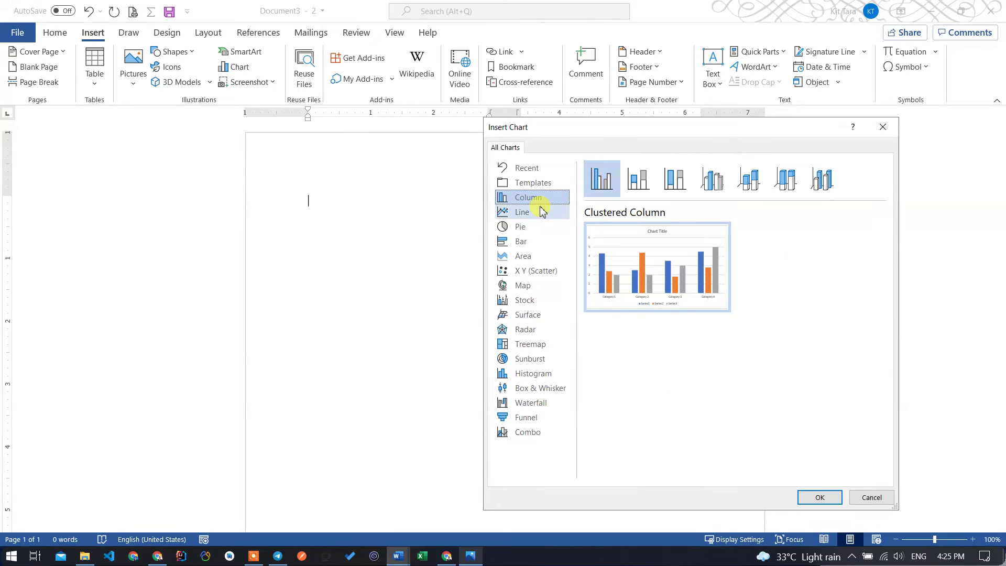
left_click(541, 210)
left_click(557, 200)
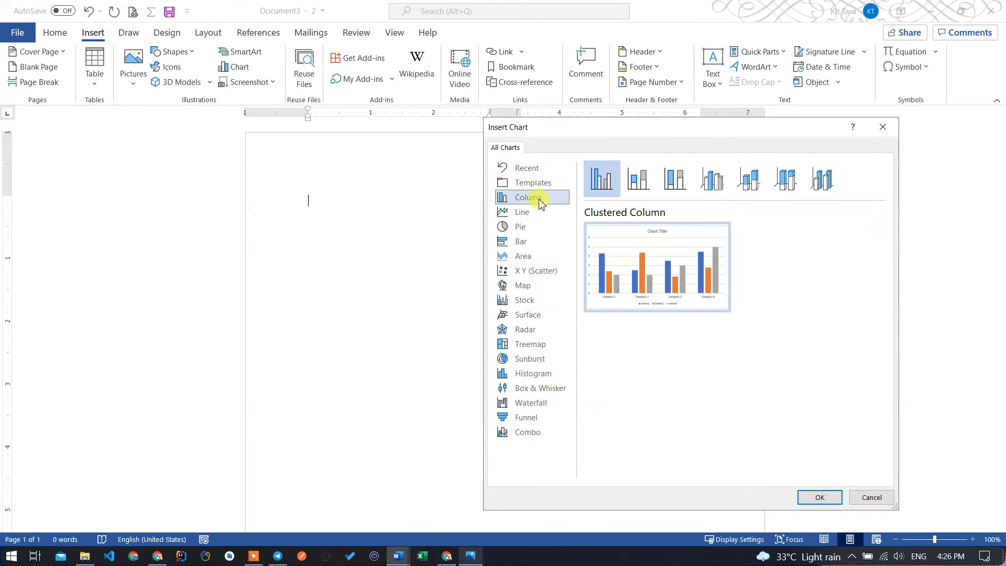
left_click(519, 212)
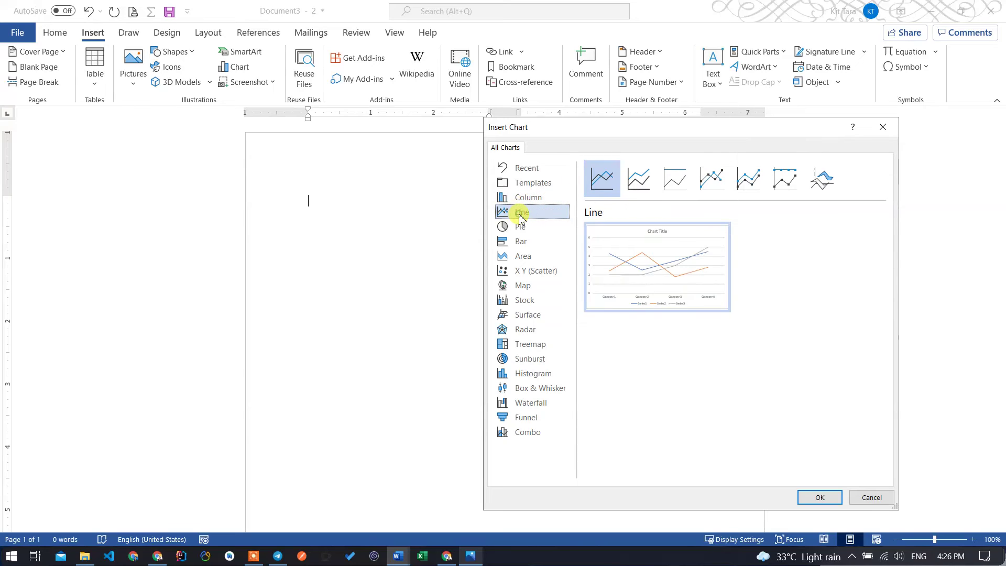
left_click(521, 197)
left_click(524, 213)
left_click(529, 199)
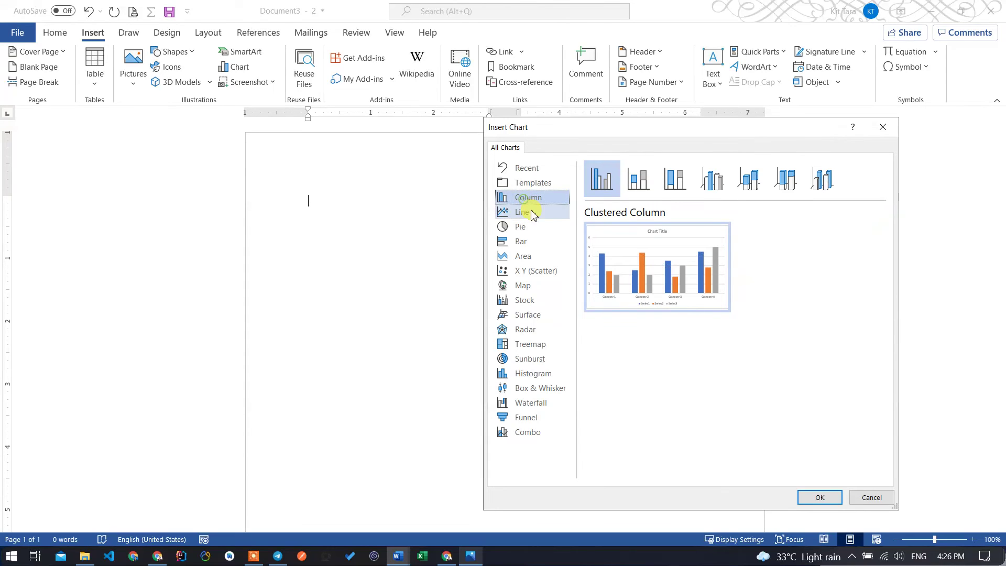
left_click(530, 212)
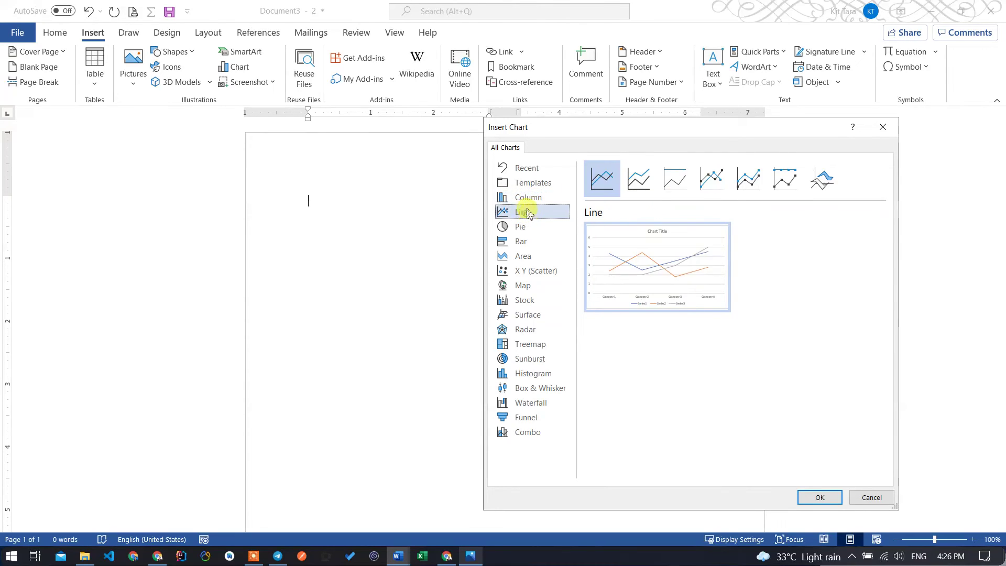
left_click(561, 197)
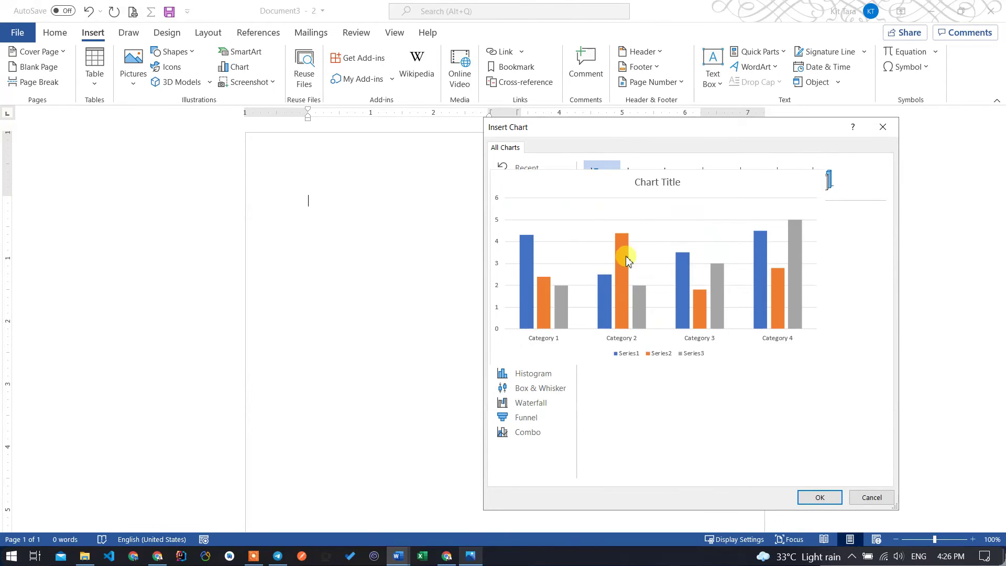
Preview the stacked, 100% and 3-D Column variants, then insert a Clustered Column chart.
left_click(639, 181)
left_click(676, 180)
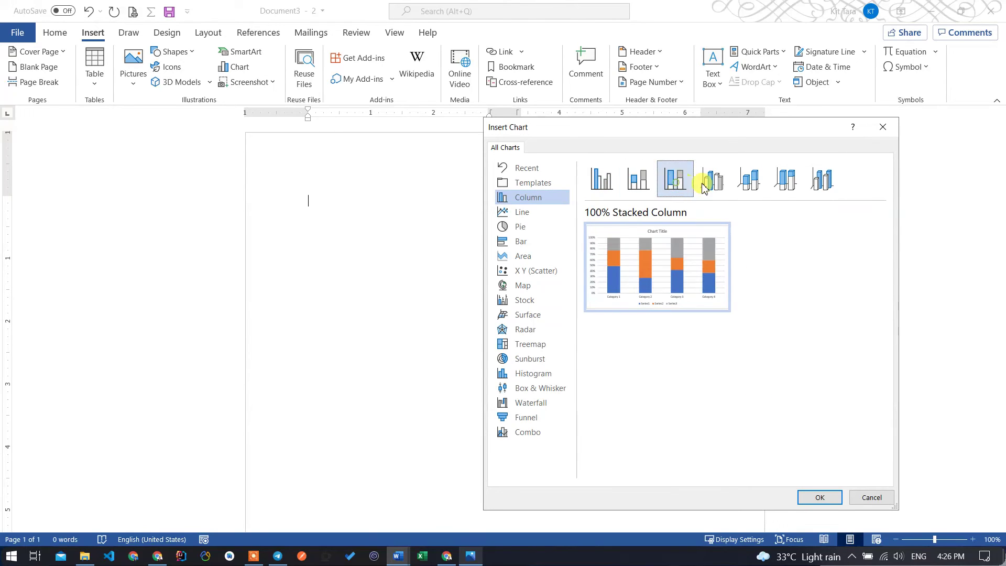
left_click(705, 180)
left_click(737, 180)
left_click(786, 179)
left_click(822, 180)
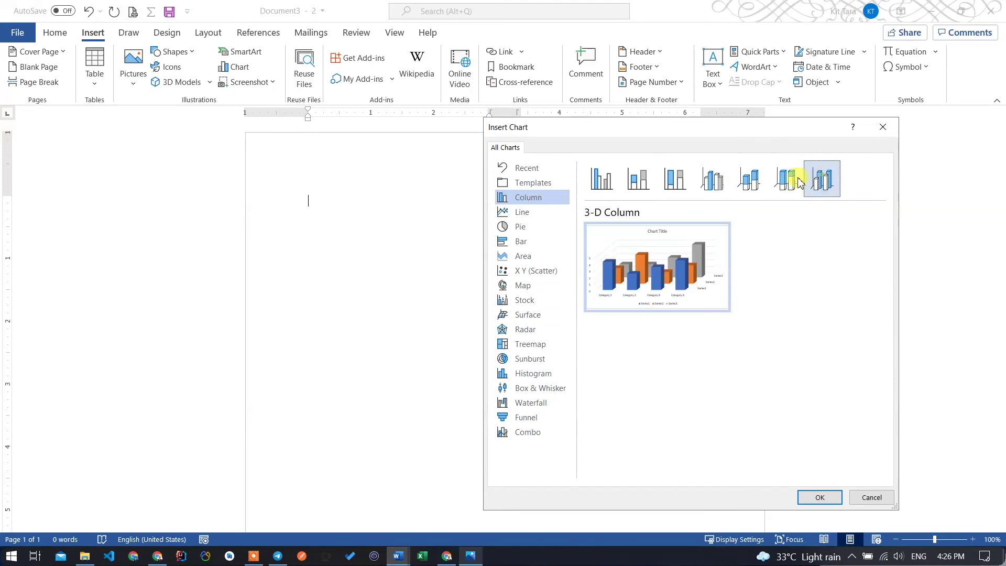
left_click(601, 178)
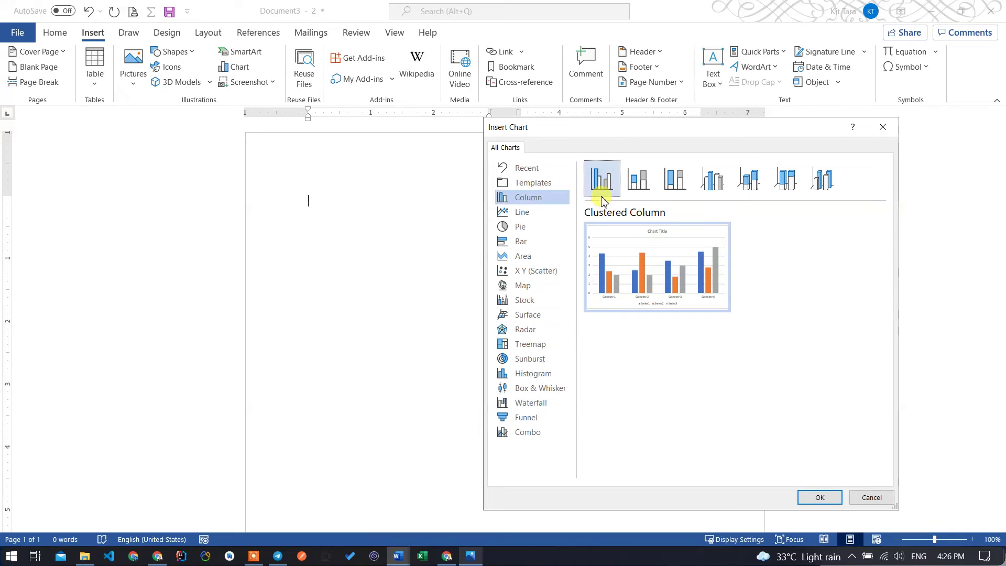
left_click(821, 497)
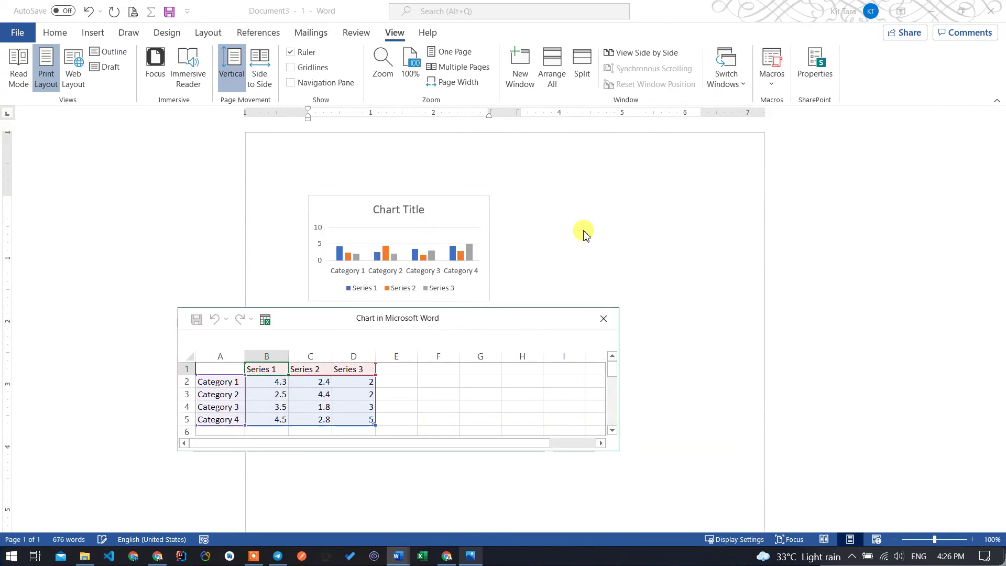
Enlarge the column chart to span the page and move the data sheet over the top.
mouse_move(398, 319)
left_mouse_down()
mouse_move(781, 158)
mouse_move(794, 108)
left_mouse_up()
left_click(461, 225)
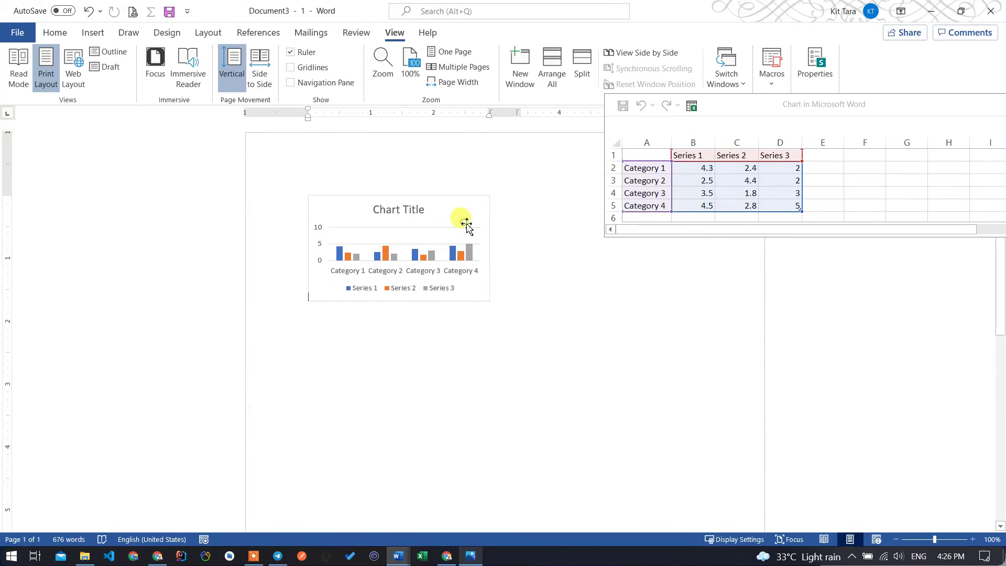
left_click_drag(489, 302, 704, 429)
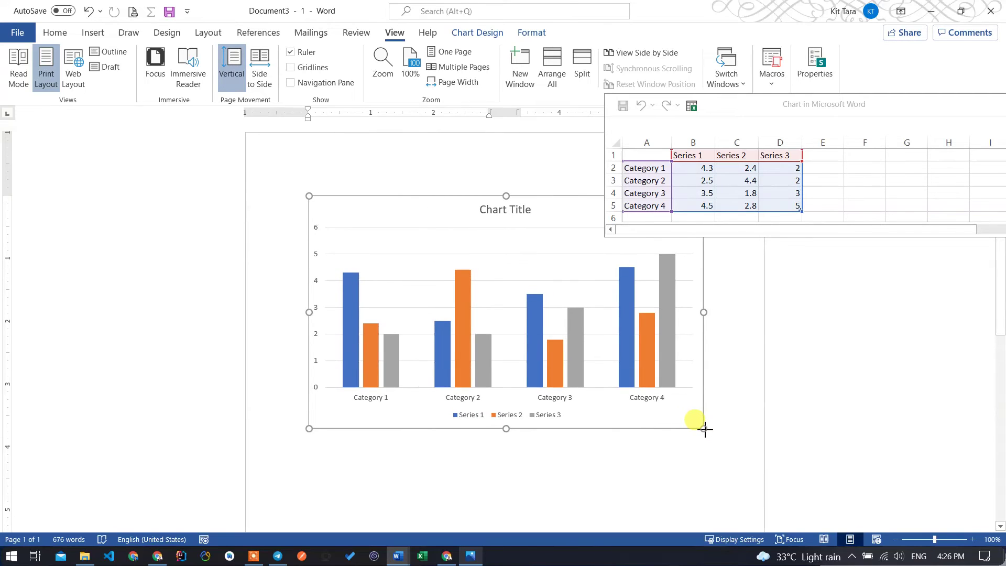
left_click(808, 450)
mouse_move(785, 104)
left_mouse_down()
mouse_move(561, 60)
mouse_move(590, 59)
left_mouse_up()
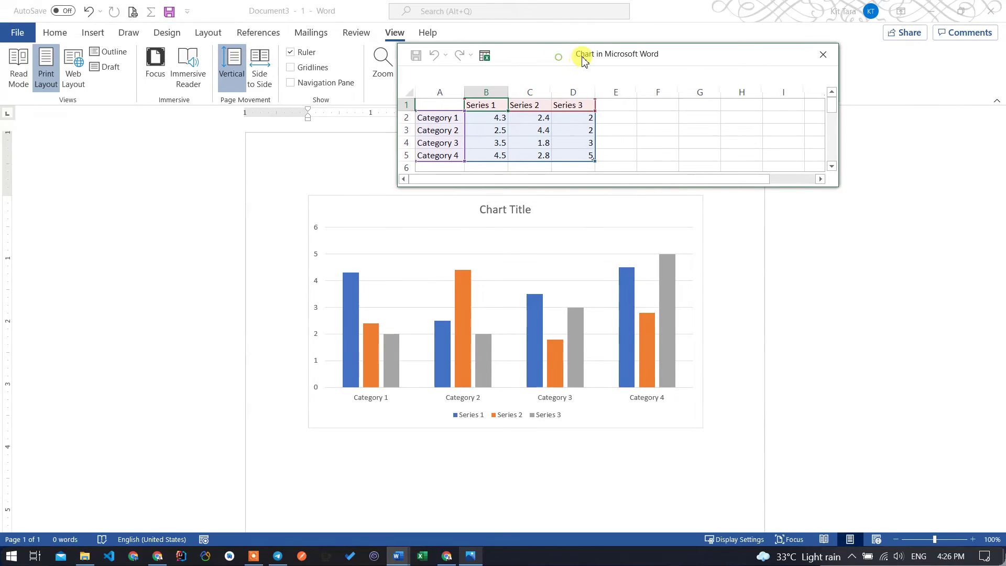
Inspect the Series 1–3 headers and values, cells A4 and B2, move the sheet lower, then bring Chrome forward.
left_click(497, 154)
left_click(481, 121)
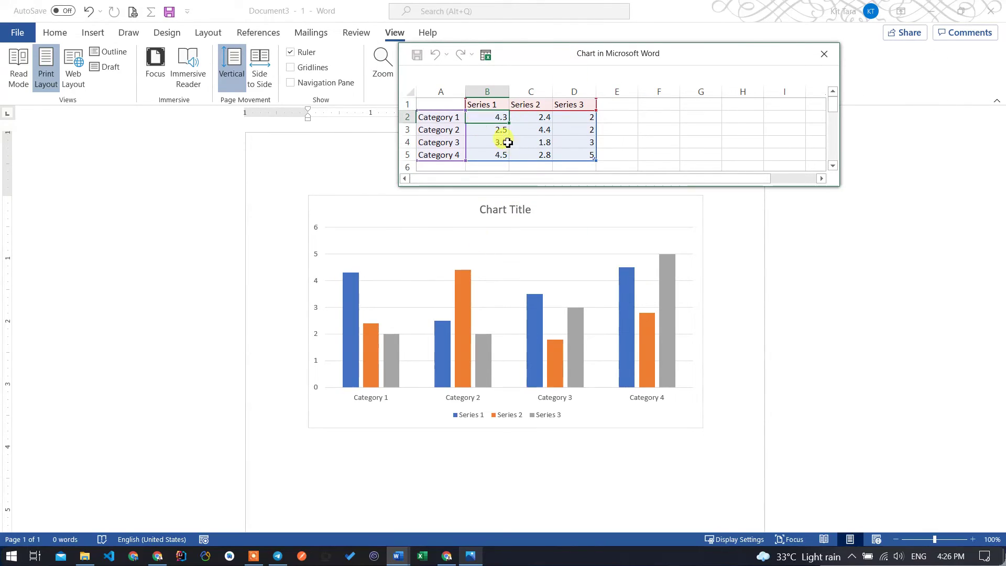
left_click(500, 141)
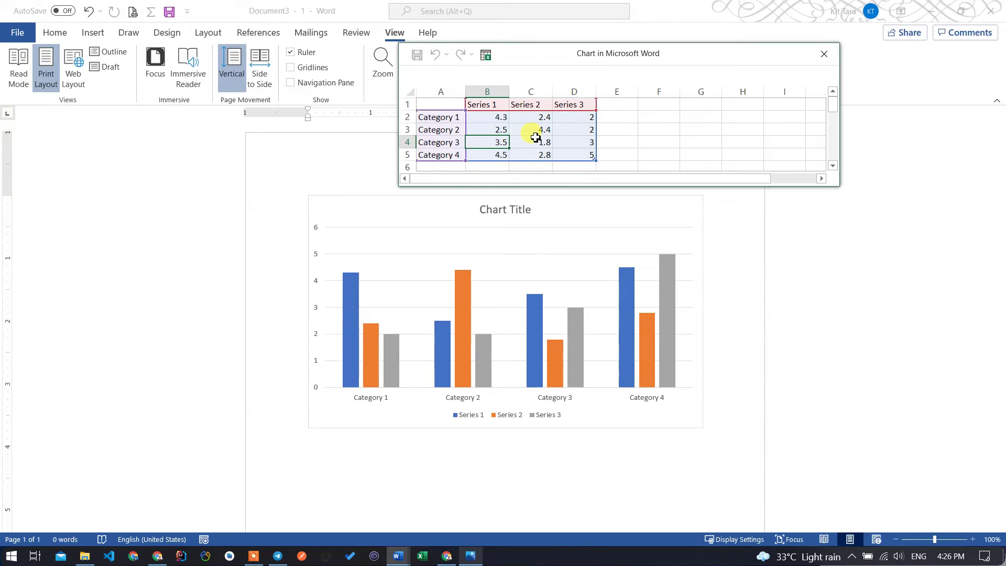
left_click_drag(574, 62, 503, 68)
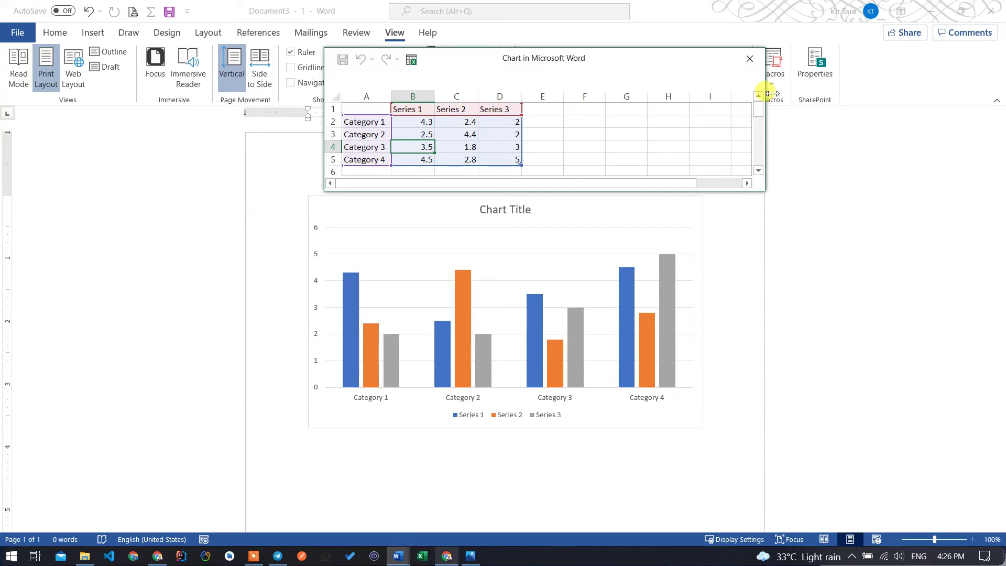
left_click_drag(650, 58, 670, 64)
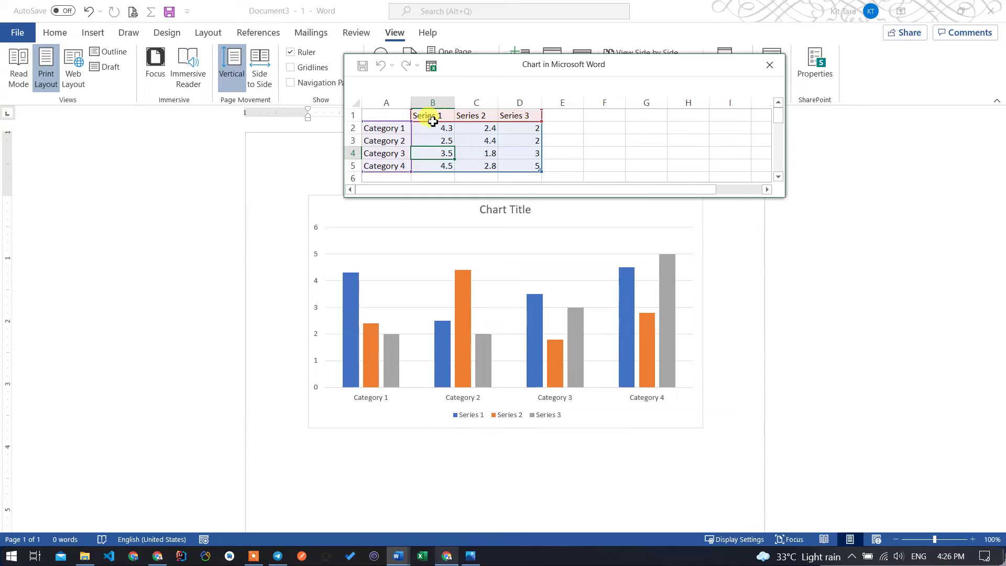
left_click(445, 119)
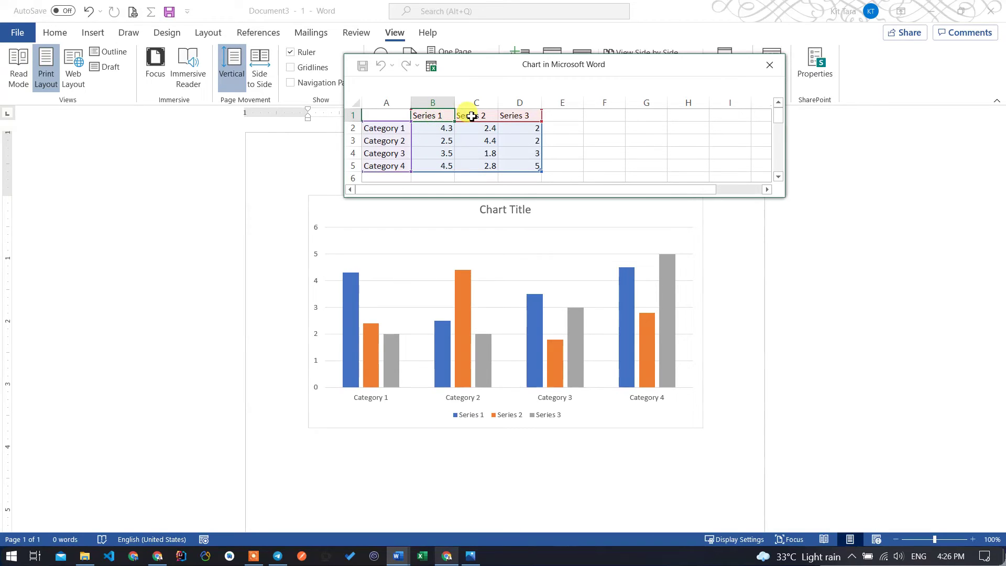
left_click(471, 116)
left_click(521, 116)
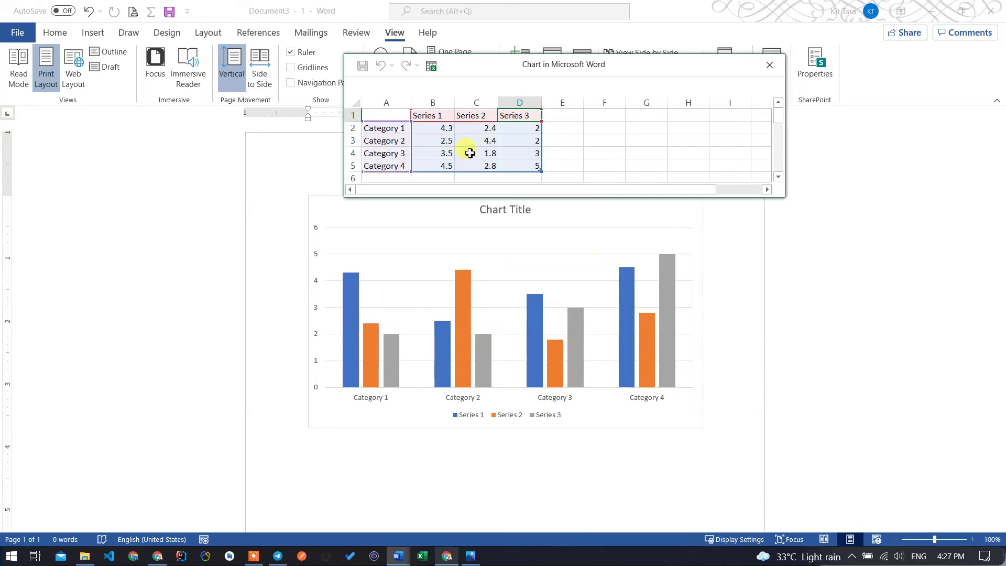
left_click(388, 154)
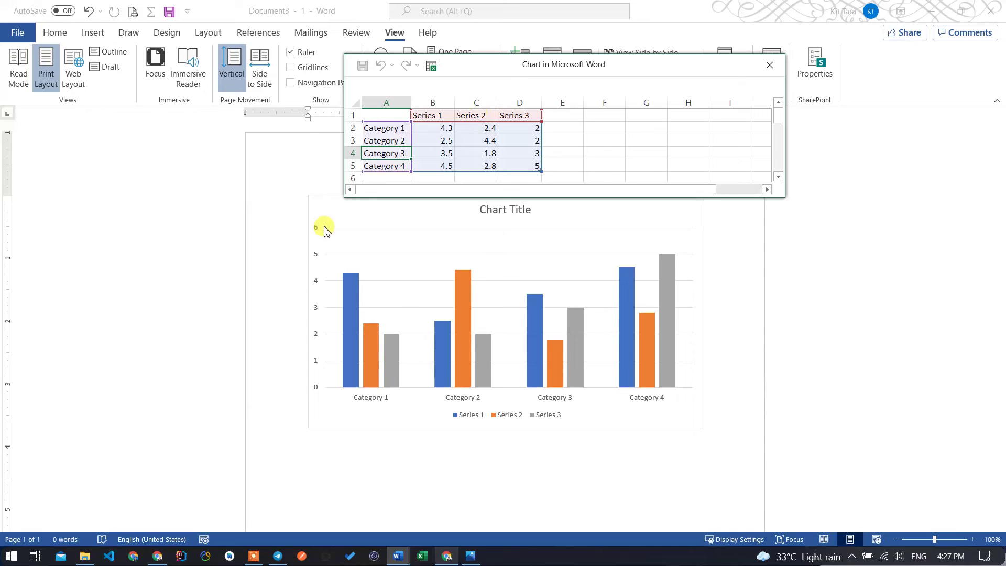
left_click(436, 131)
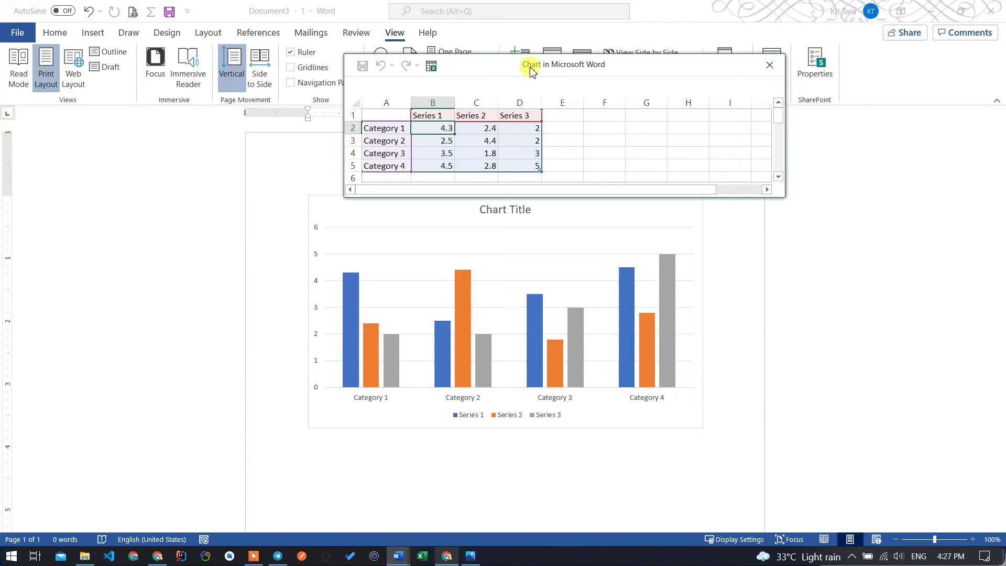
left_click_drag(530, 64, 486, 168)
left_click(448, 557)
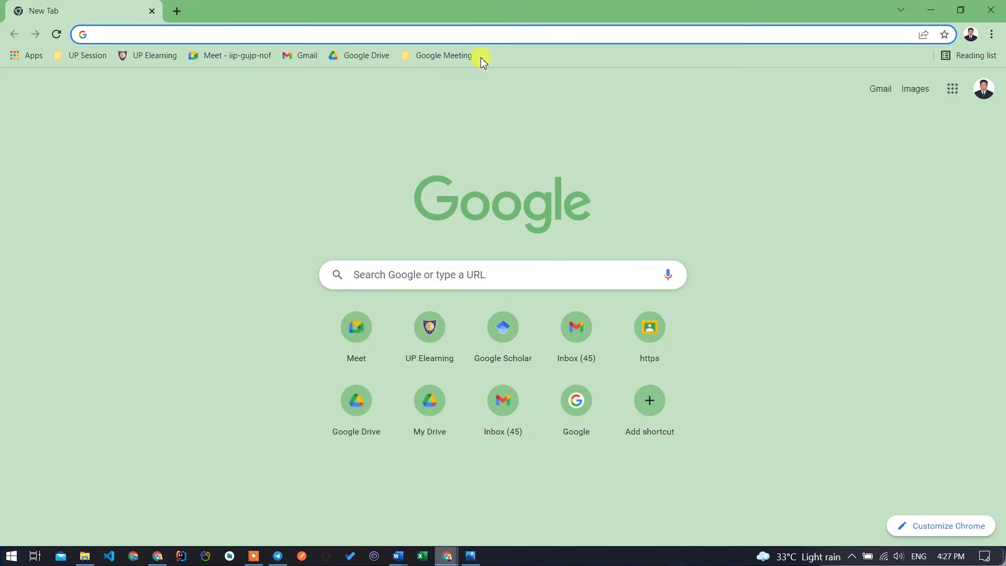
Search Google for 'cambodia population' and open its chart's Explore more link on Data Commons.
type("cambodia ")
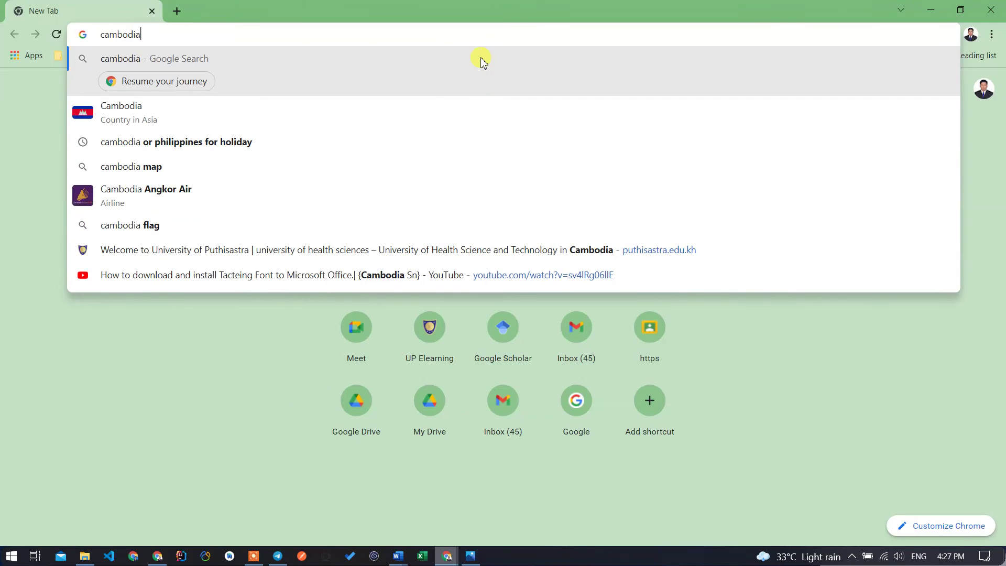
type("poi")
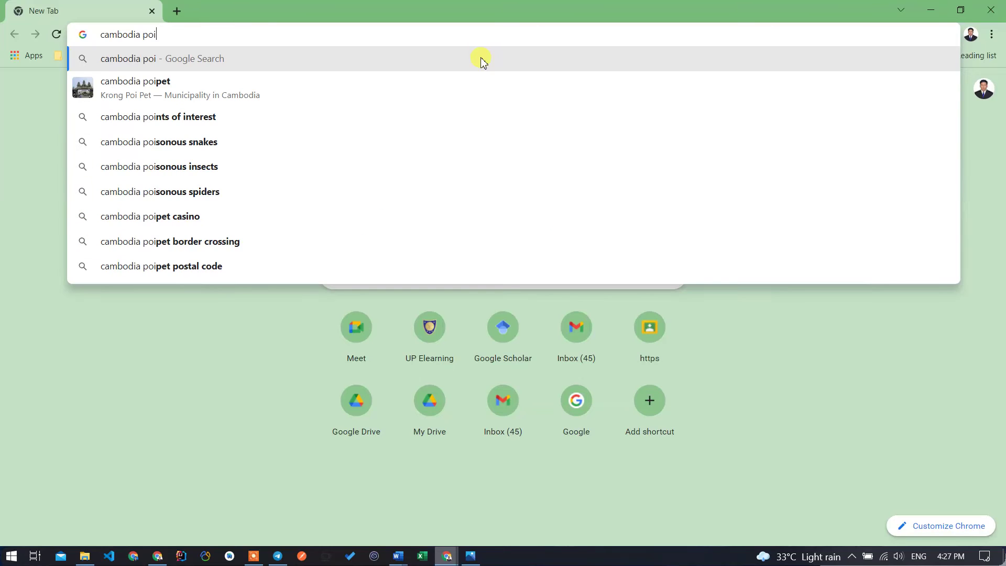
key("BackSpace")
type("p")
key("Return")
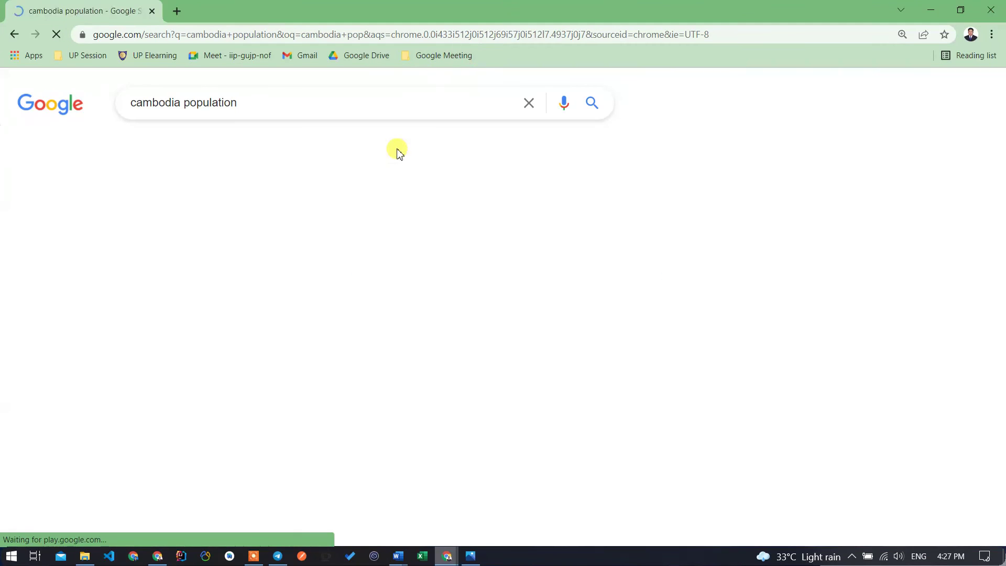
scroll(521, 223, "down", 1)
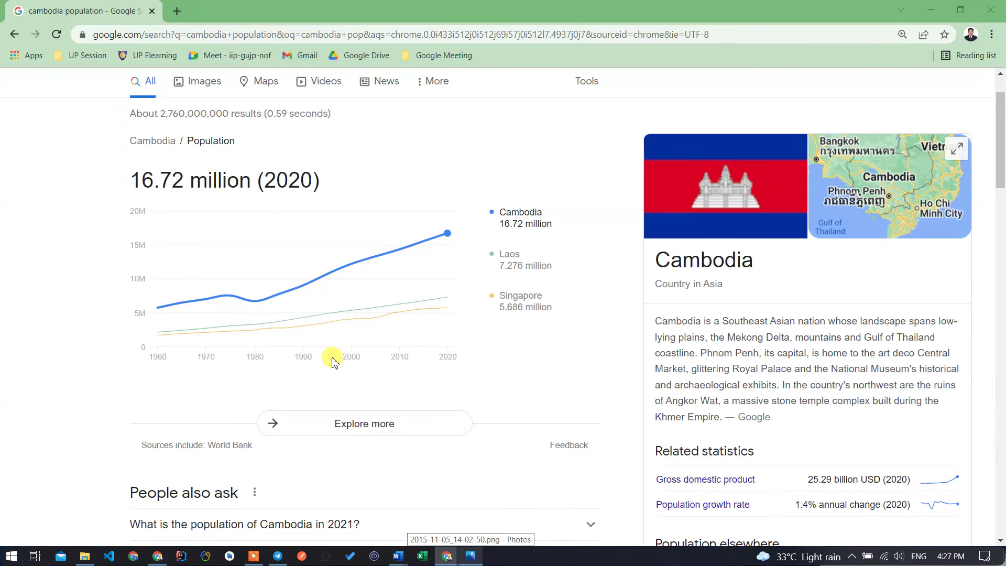
left_click(537, 394)
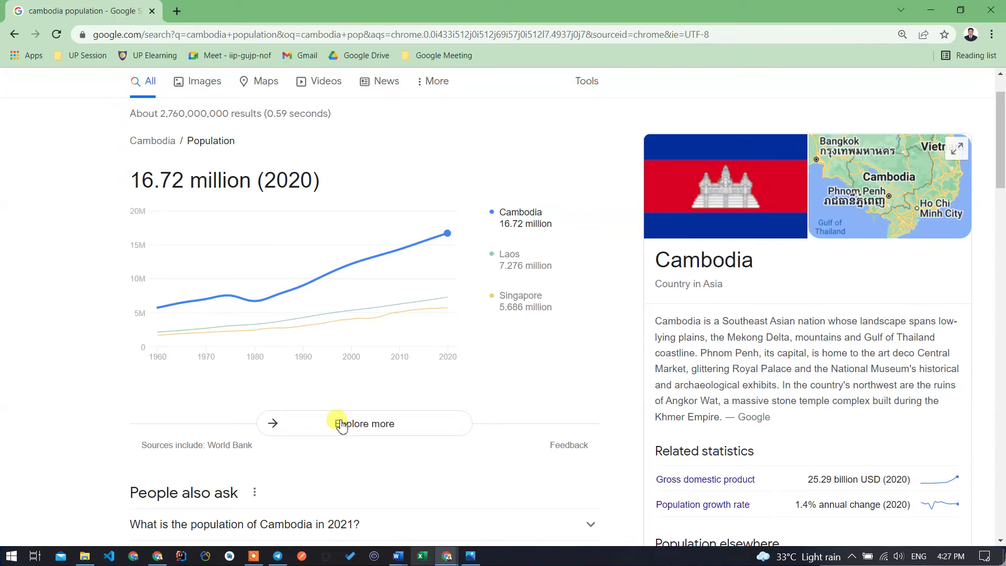
left_click(273, 424)
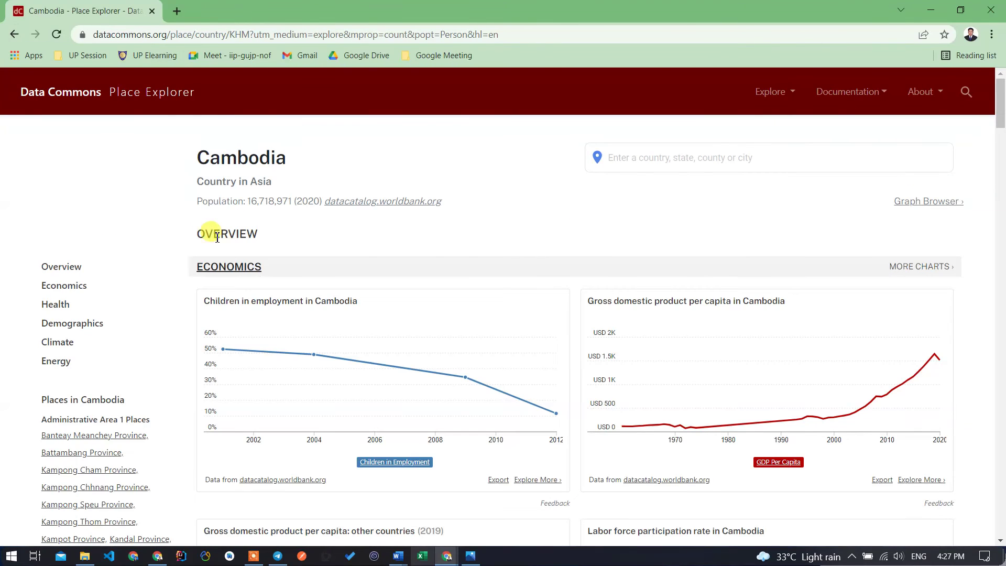
Scroll through the Data Commons Cambodia Place Explorer charts, then go back to the Google results.
scroll(292, 316, "down", 2)
scroll(292, 316, "down", 1)
scroll(316, 376, "down", 4)
scroll(317, 376, "down", 5)
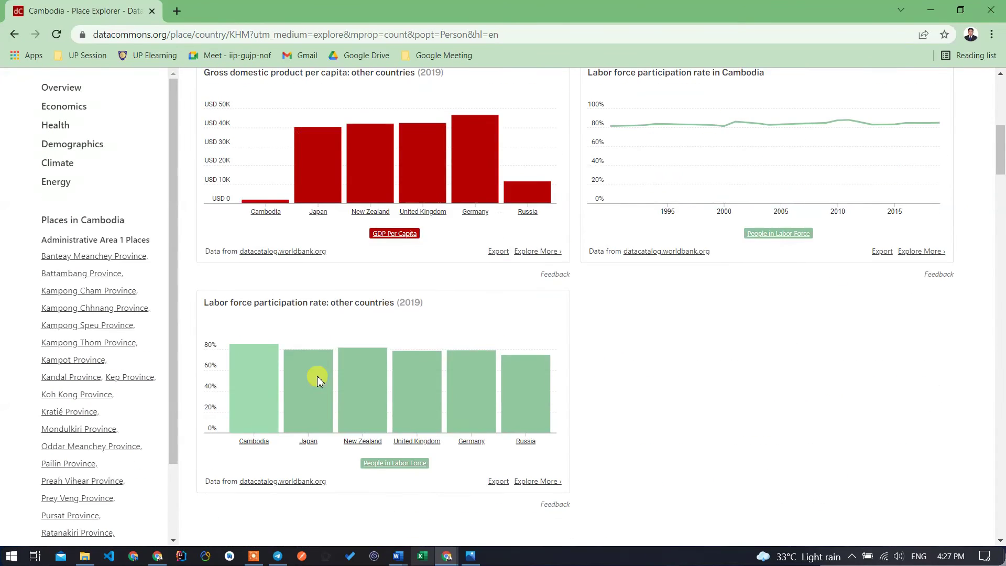
scroll(317, 376, "down", 3)
scroll(363, 409, "down", 5)
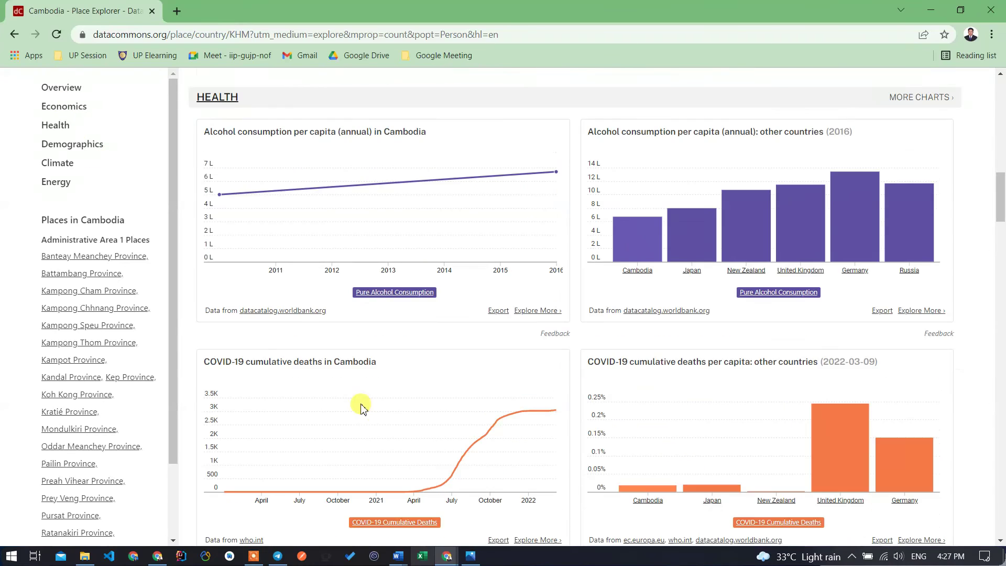
left_click(13, 35)
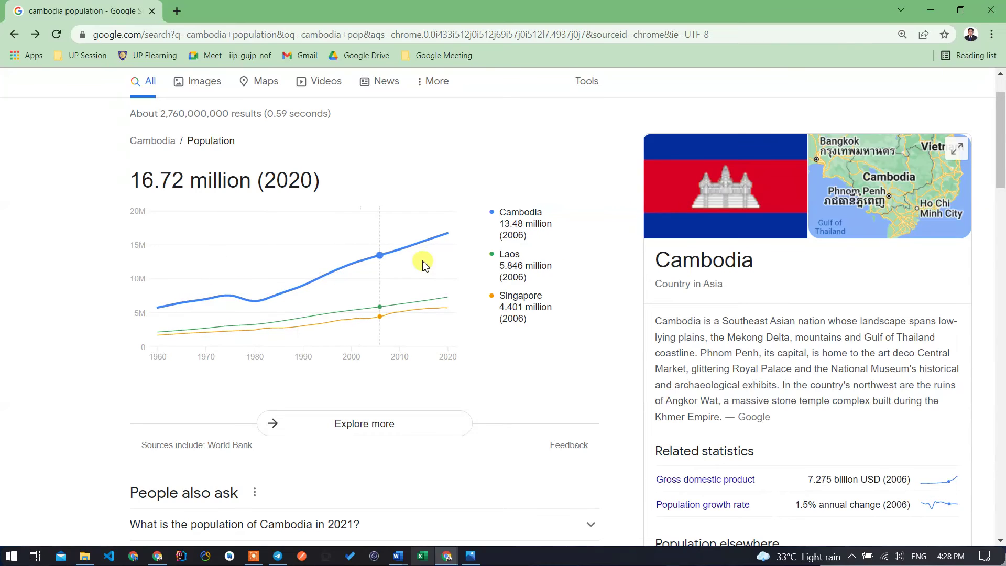
scroll(398, 356, "down", 6)
scroll(387, 393, "up", 5)
scroll(387, 400, "up", 3)
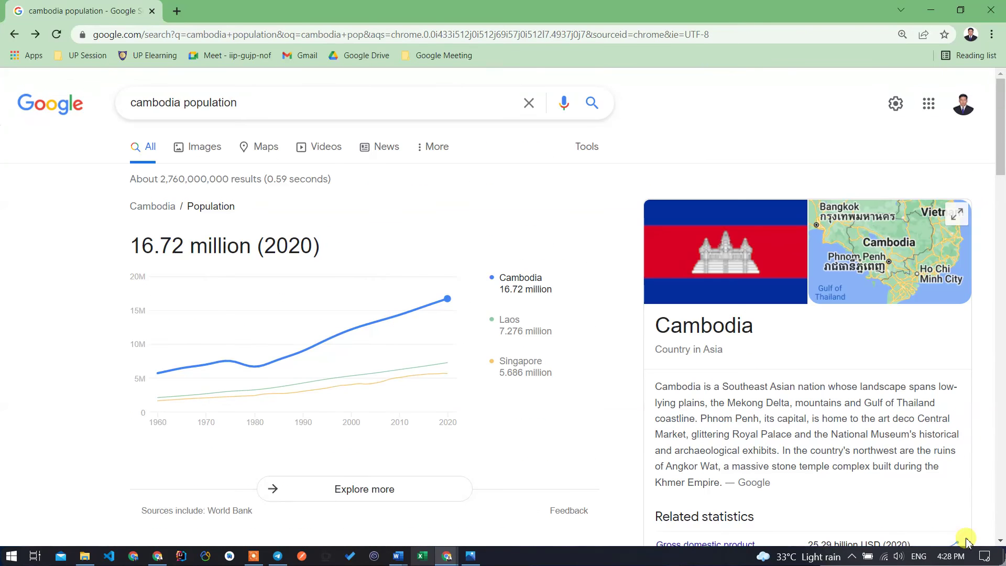
scroll(393, 400, "down", 3)
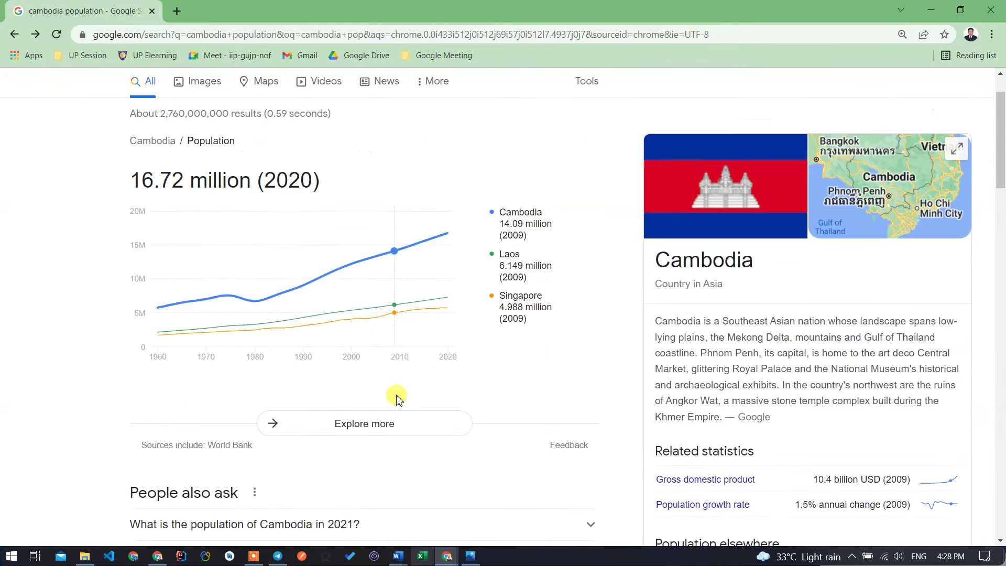
mouse_move(376, 268)
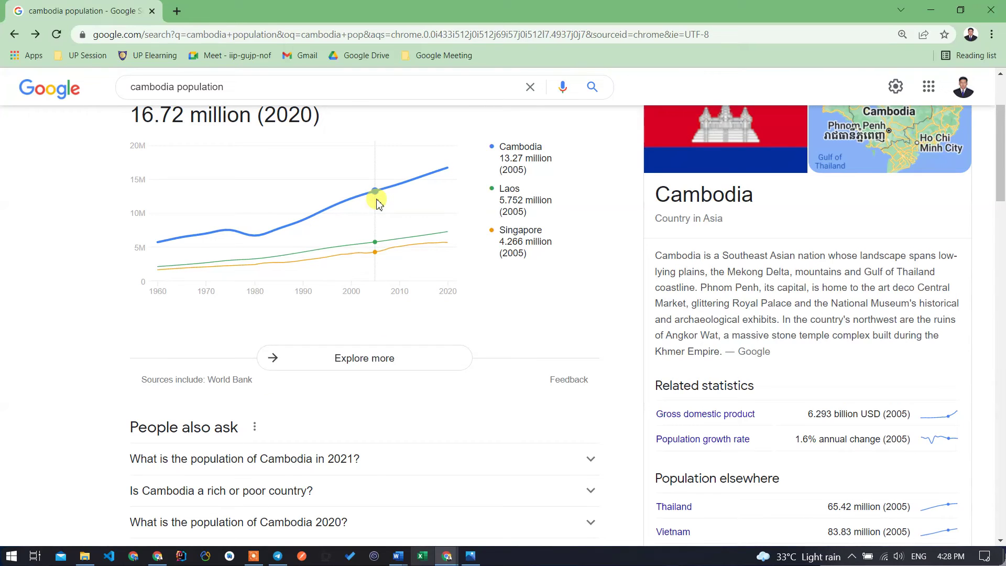
scroll(409, 315, "up", 1)
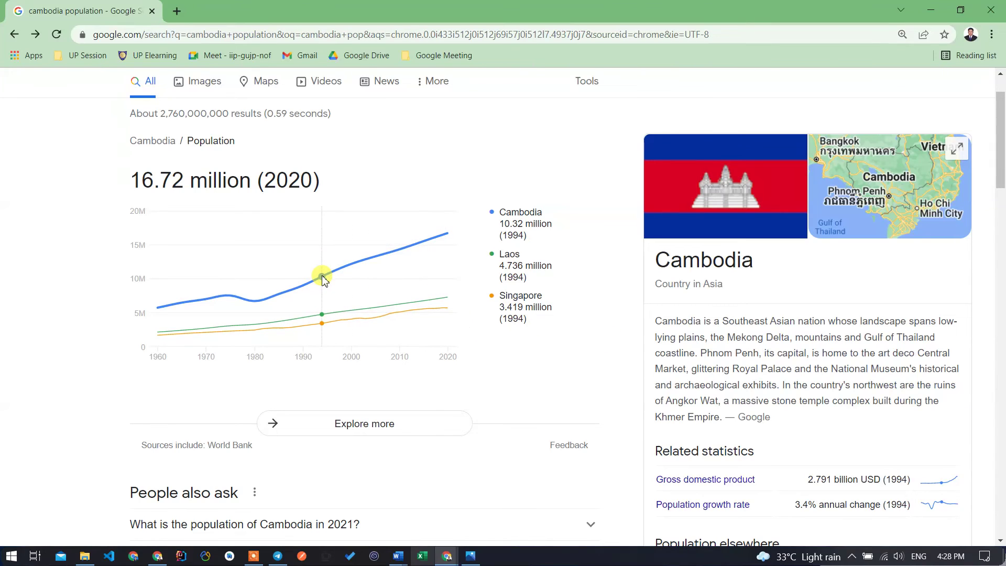
scroll(304, 314, "down", 1)
scroll(302, 325, "up", 1)
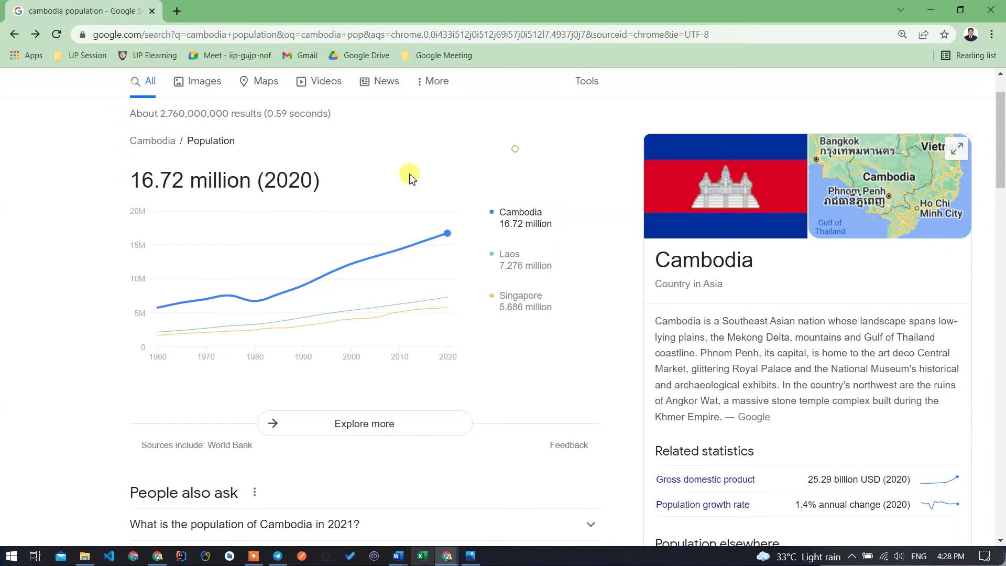
left_click_drag(325, 180, 124, 187)
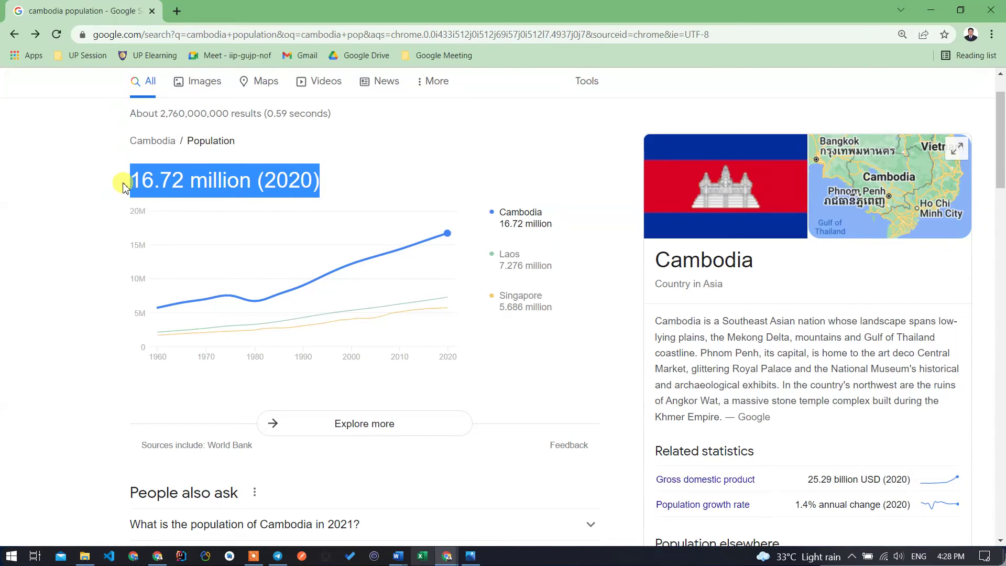
double_click(131, 182)
left_click(134, 183)
left_click(150, 182)
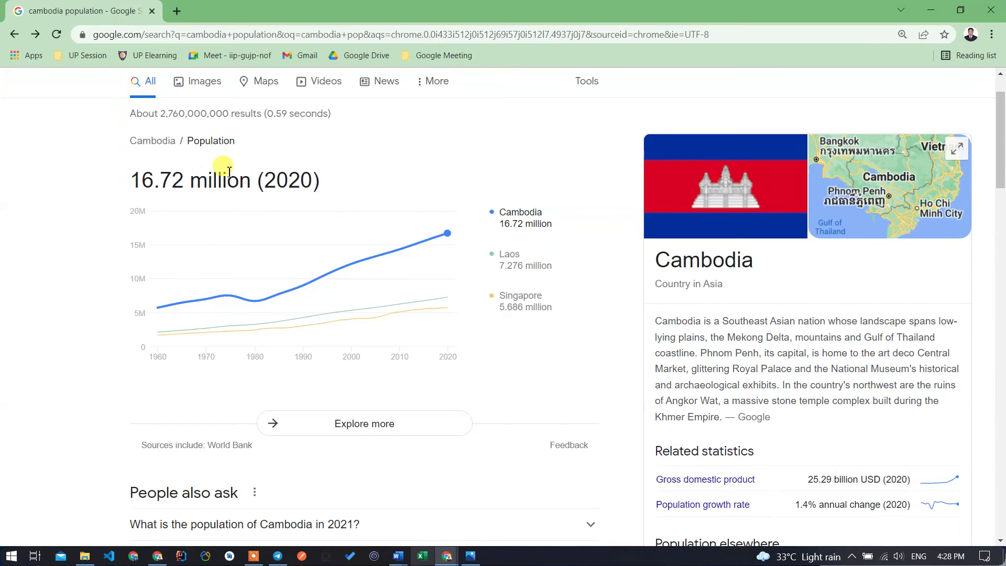
triple_click(216, 181)
left_click(218, 181)
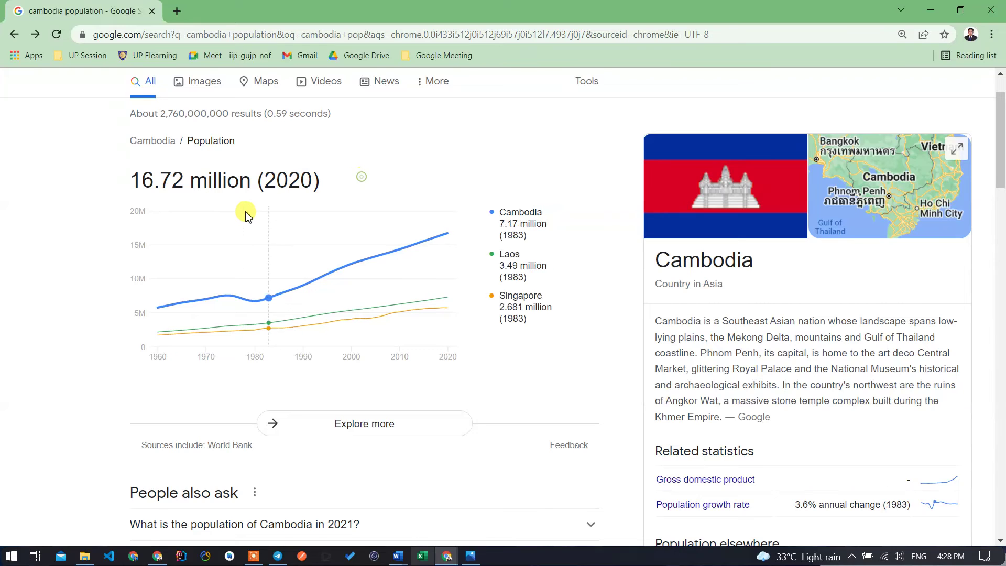
scroll(103, 373, "down", 3)
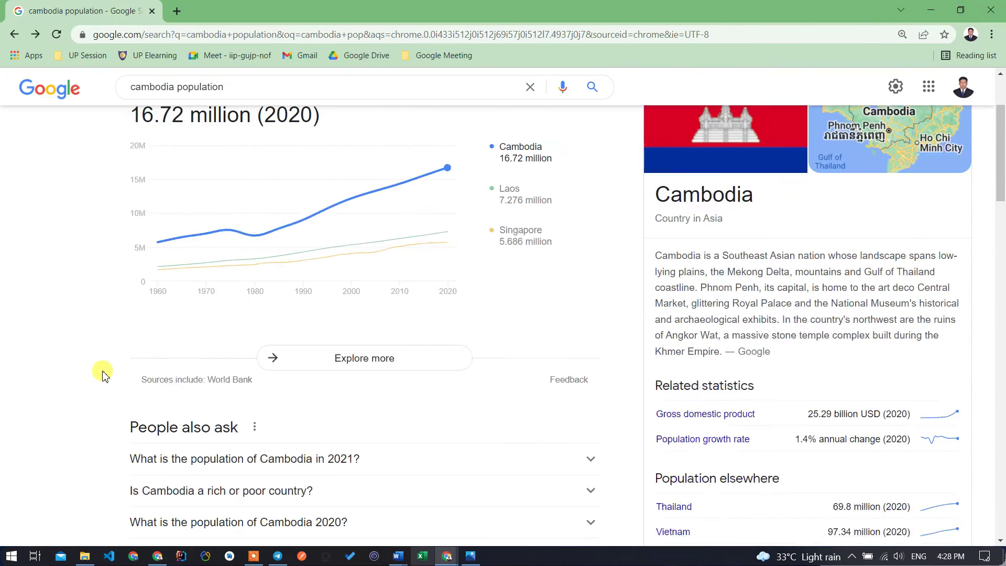
scroll(103, 374, "down", 4)
scroll(104, 372, "down", 5)
scroll(108, 368, "down", 7)
scroll(107, 369, "down", 5)
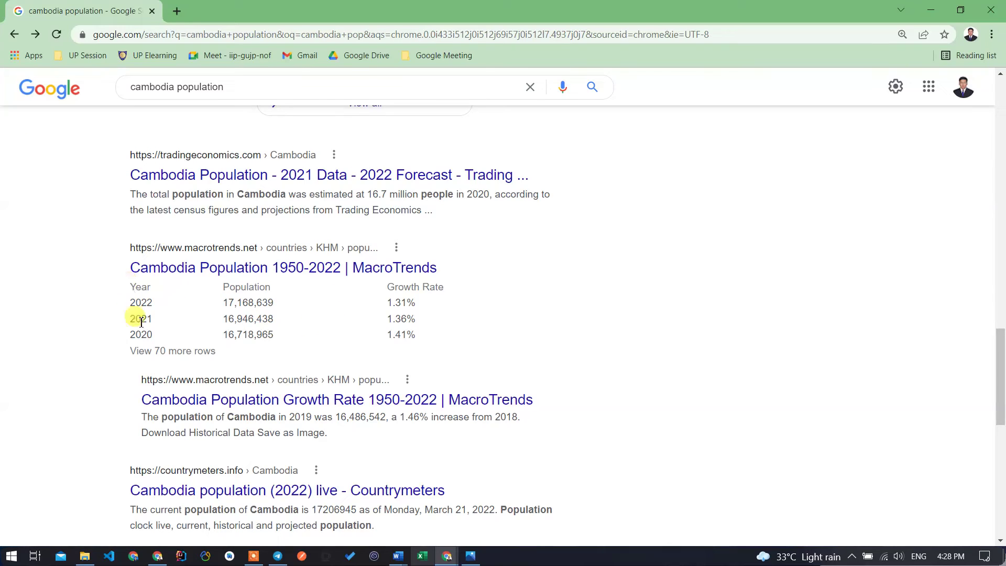
Open the MacroTrends 'Cambodia Population 1950-2022' result and scroll to its Historical Population Data table.
left_click(167, 358)
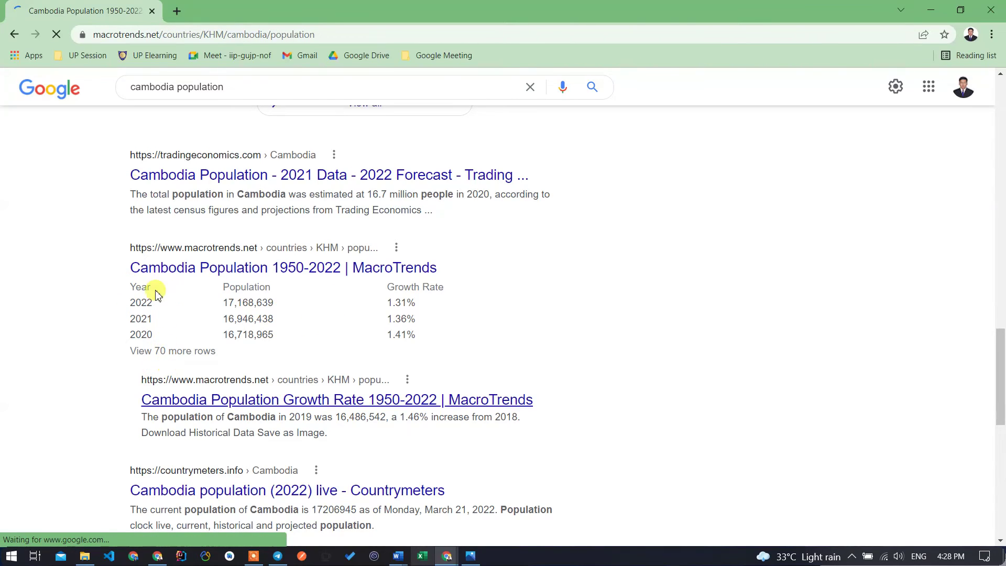
scroll(321, 344, "down", 5)
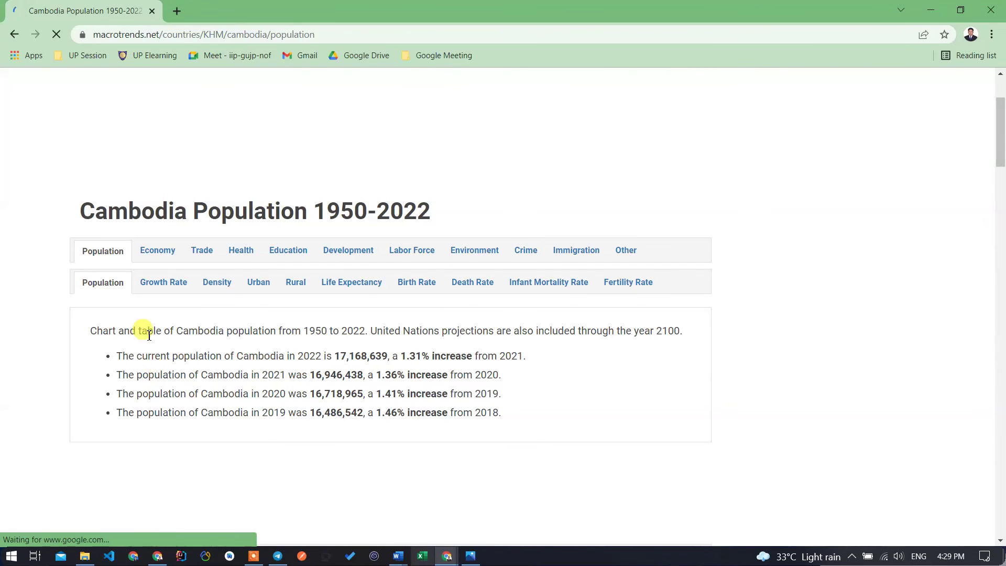
scroll(307, 429, "down", 5)
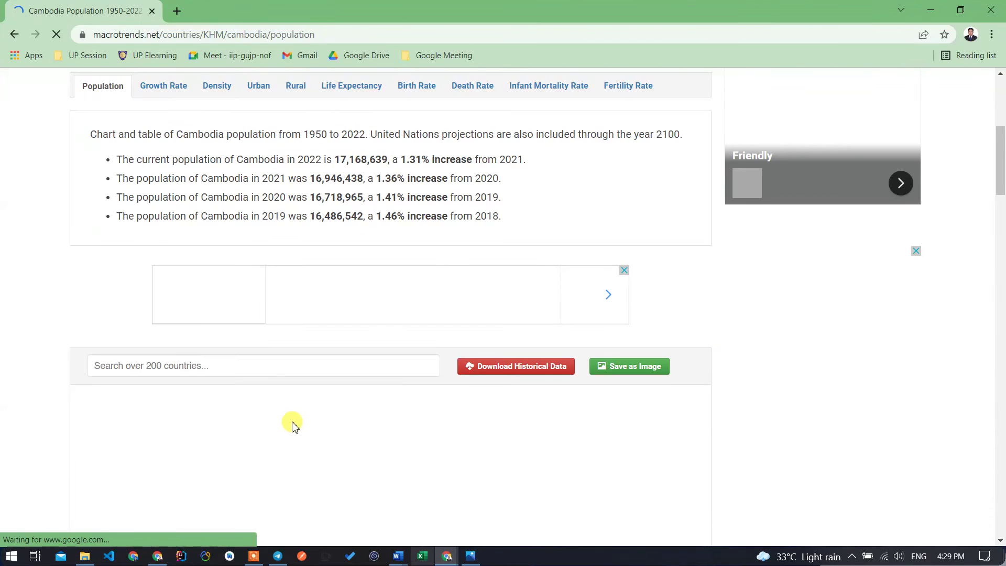
scroll(209, 350, "down", 4)
scroll(211, 354, "down", 2)
scroll(212, 355, "down", 5)
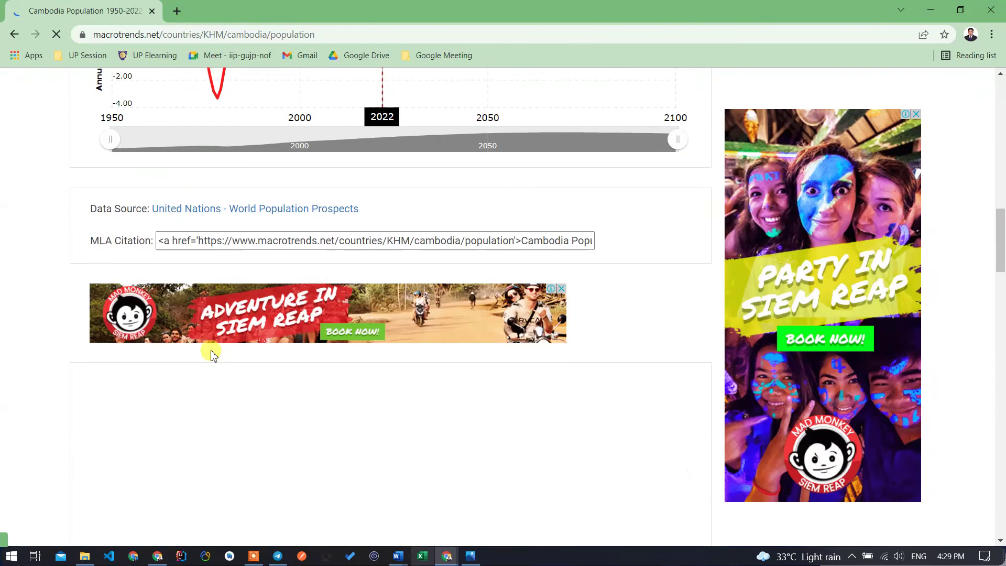
scroll(212, 355, "down", 5)
scroll(213, 355, "down", 2)
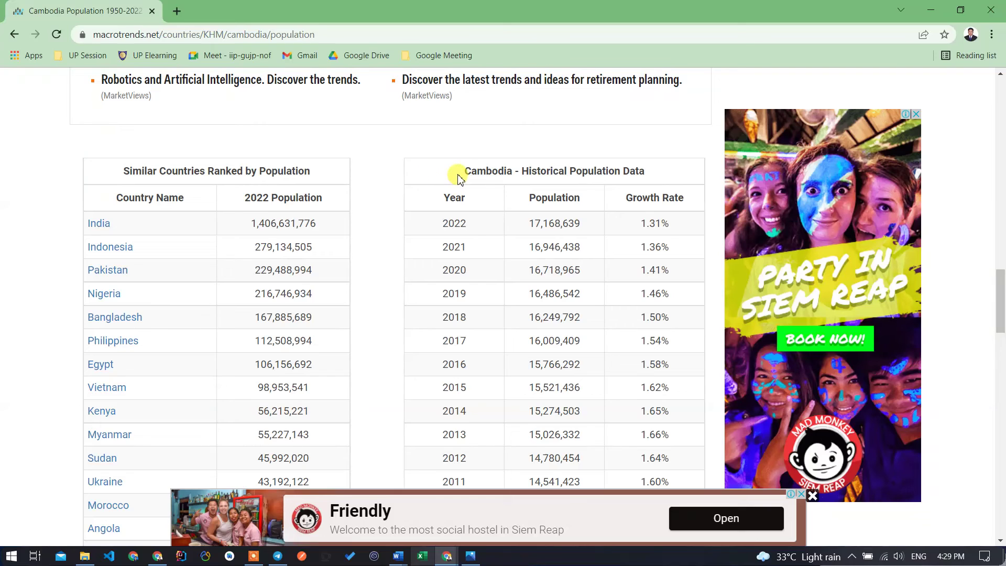
left_click_drag(465, 172, 544, 173)
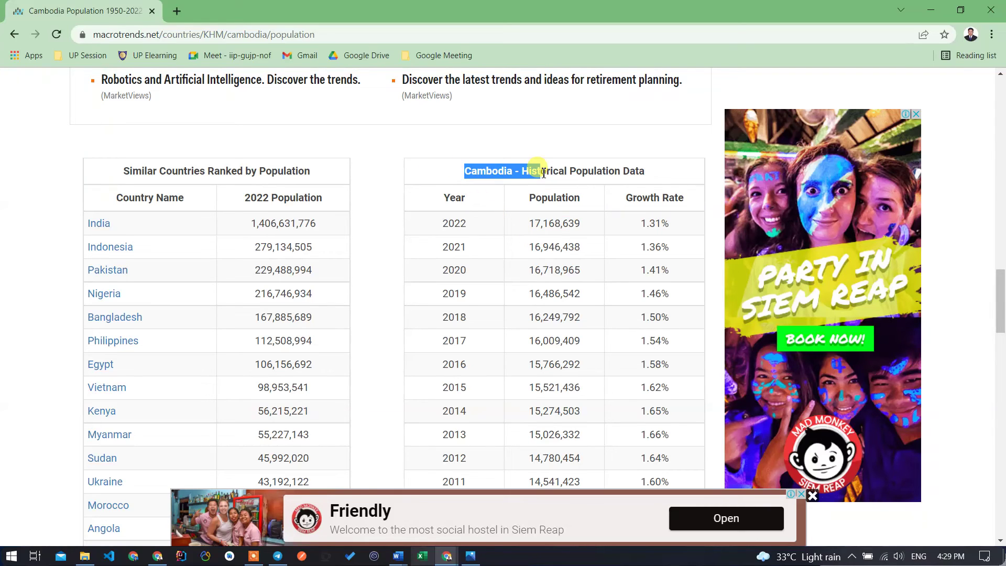
left_click(643, 202)
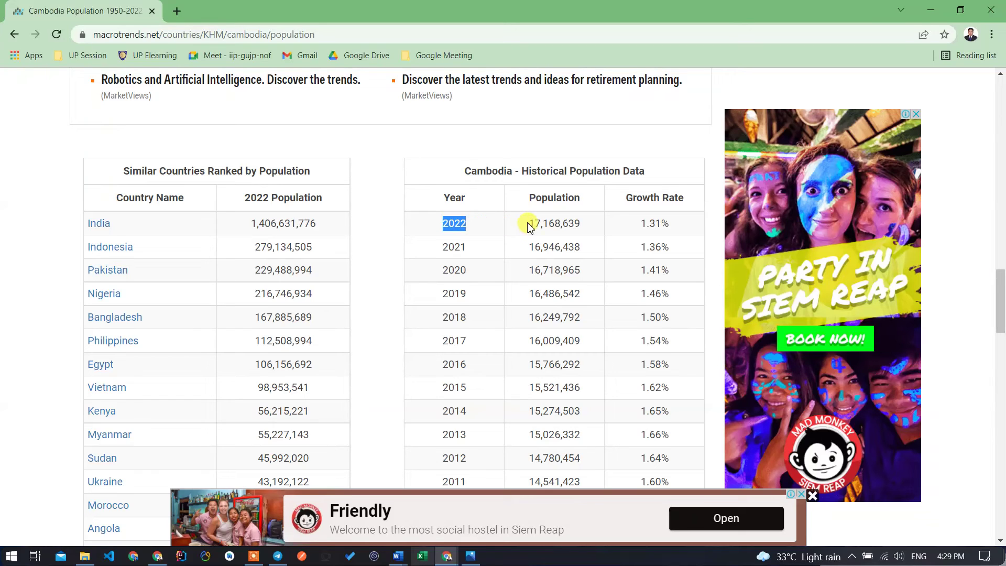
left_click_drag(542, 221, 588, 224)
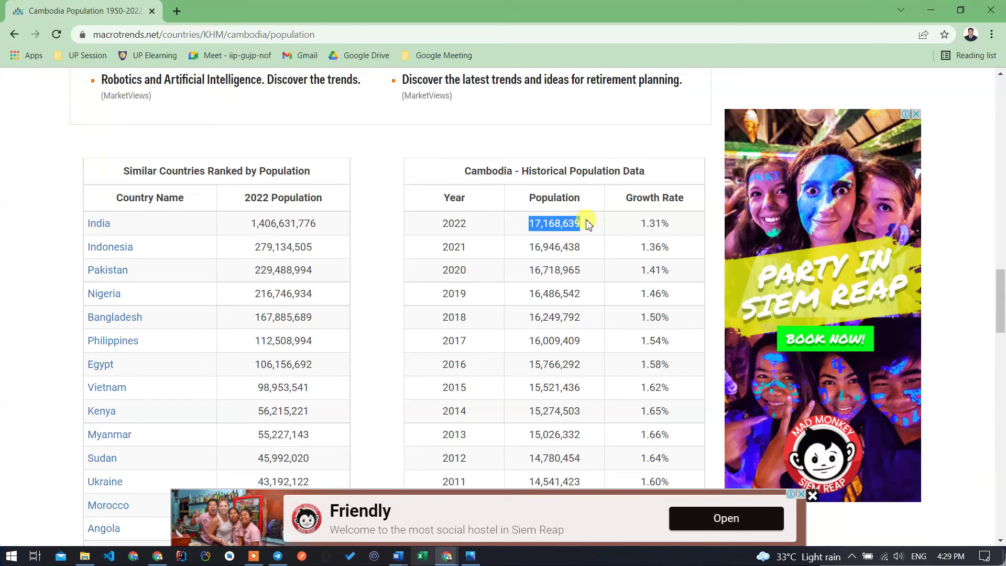
left_click(558, 224)
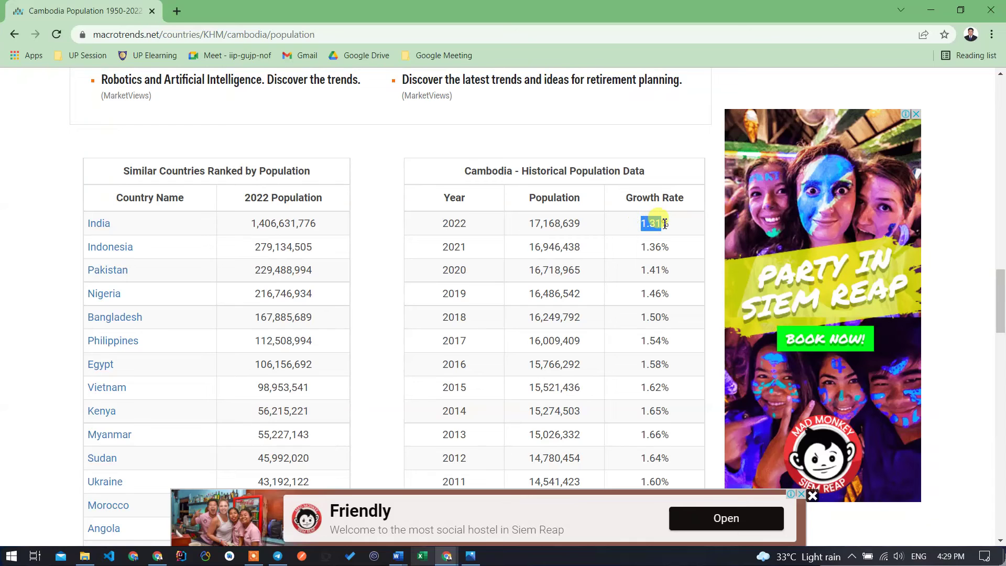
scroll(548, 224, "down", 3)
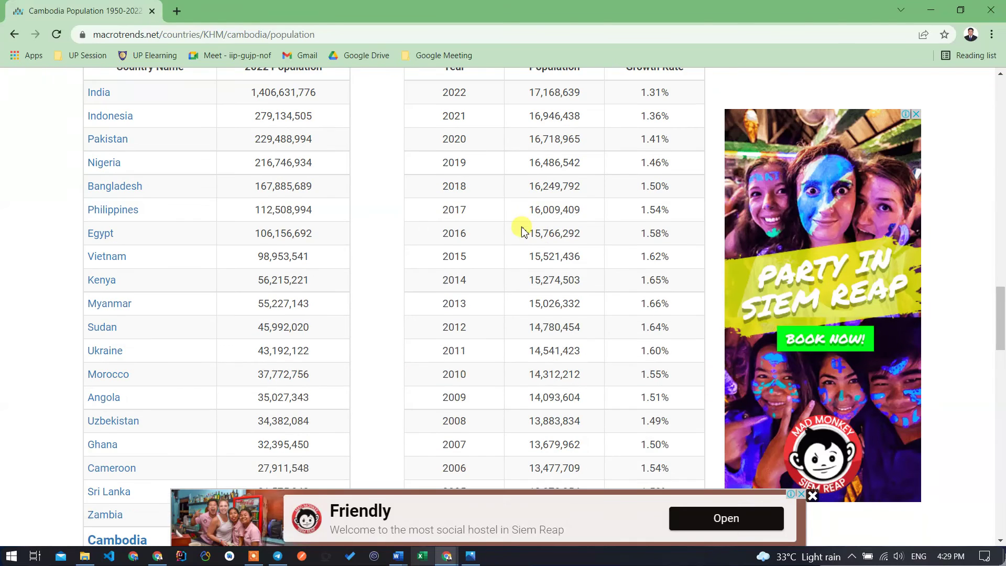
scroll(521, 224, "down", 5)
scroll(521, 224, "down", 6)
scroll(521, 224, "down", 7)
scroll(536, 269, "down", 5)
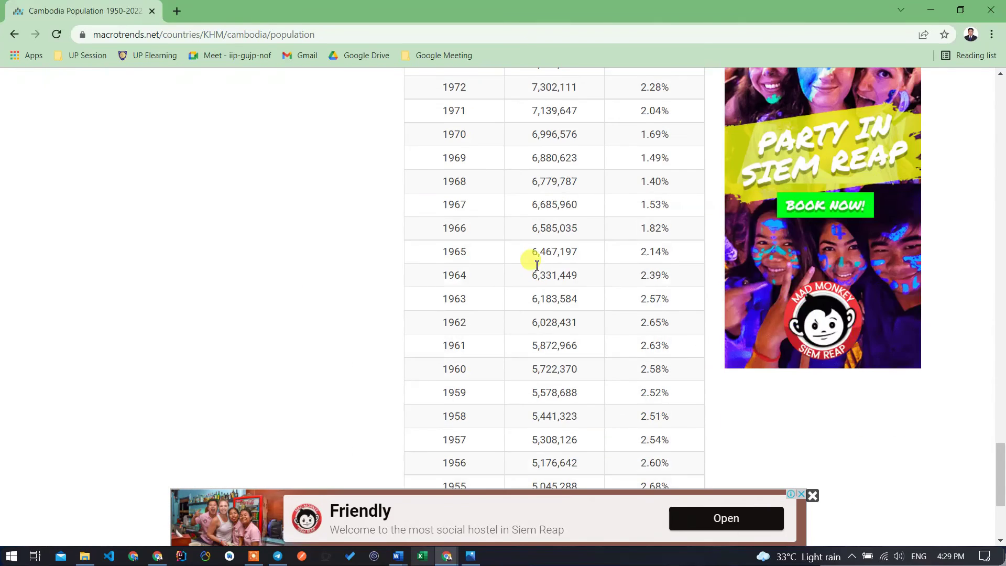
scroll(537, 266, "down", 3)
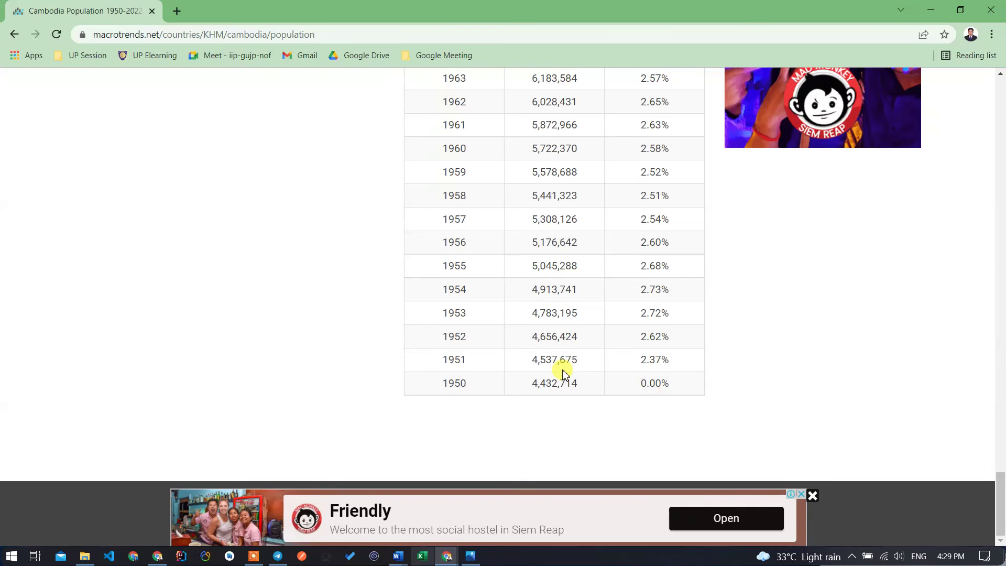
scroll(562, 372, "up", 1)
scroll(490, 348, "up", 2)
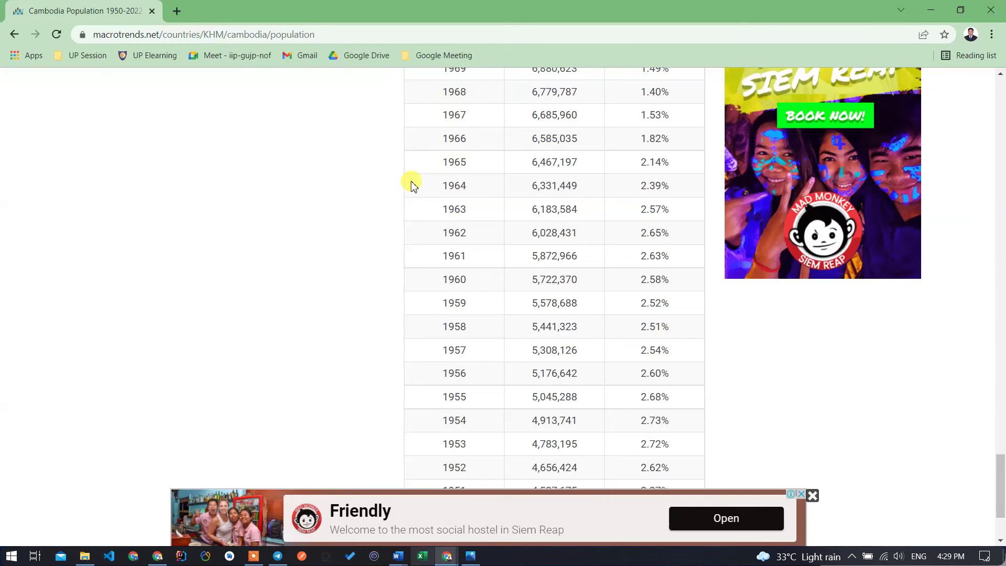
Open the MacroTrends page in a new tab and return the first tab to the Google results.
left_click(131, 35)
left_click(176, 11)
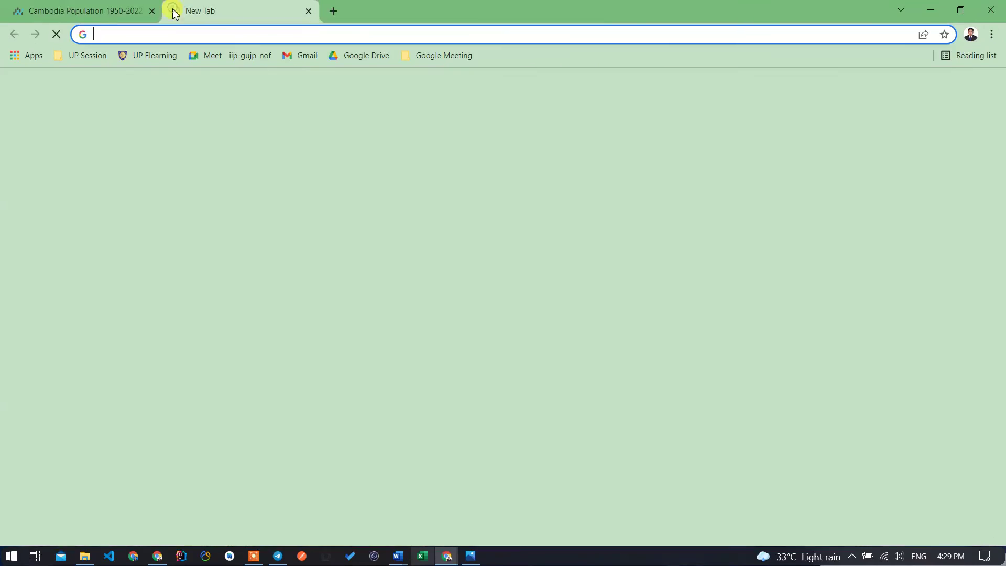
type("https://www.macrotrends.net/countries/KHM/cambodia/population")
key("Return")
left_click(84, 11)
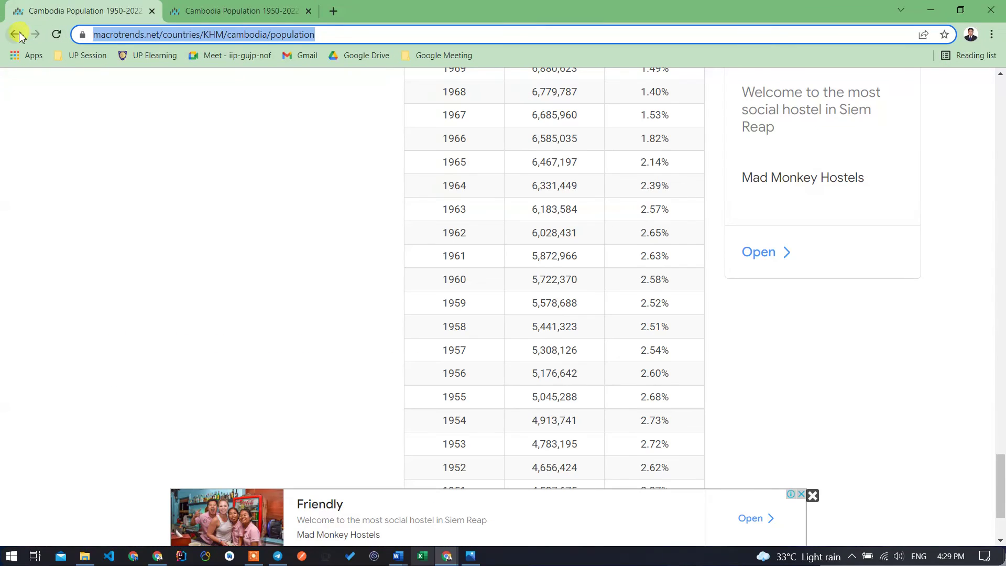
left_click(20, 37)
scroll(145, 195, "up", 5)
scroll(195, 263, "up", 10)
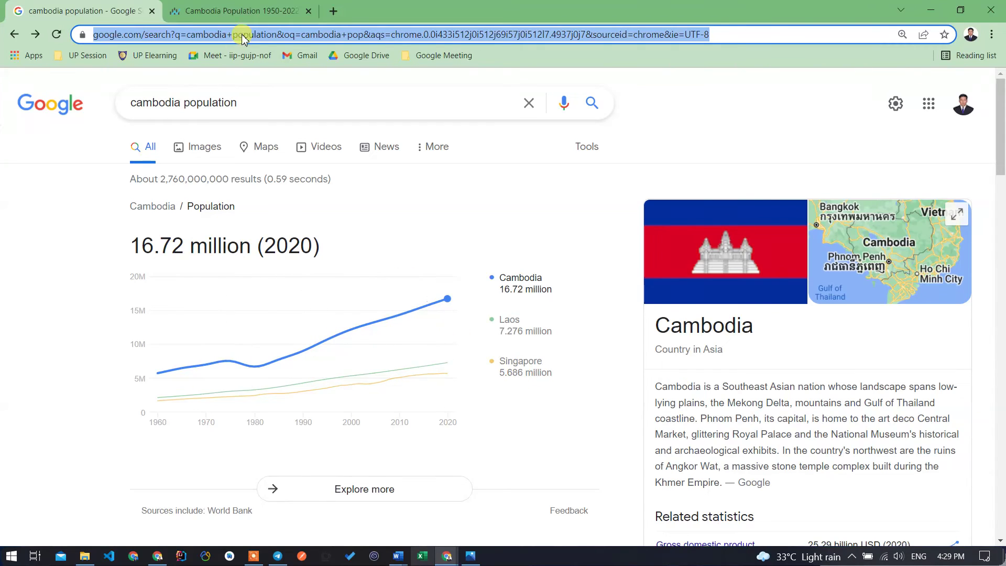
Switch to the MacroTrends tab and scroll down to the historical population table.
left_click(241, 11)
scroll(526, 385, "down", 8)
scroll(526, 385, "down", 6)
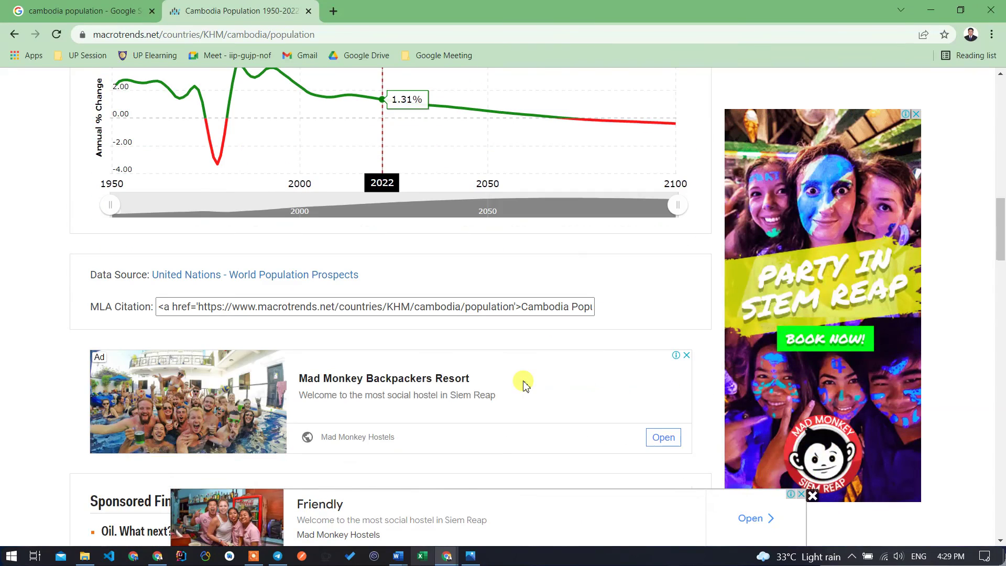
scroll(524, 379, "down", 8)
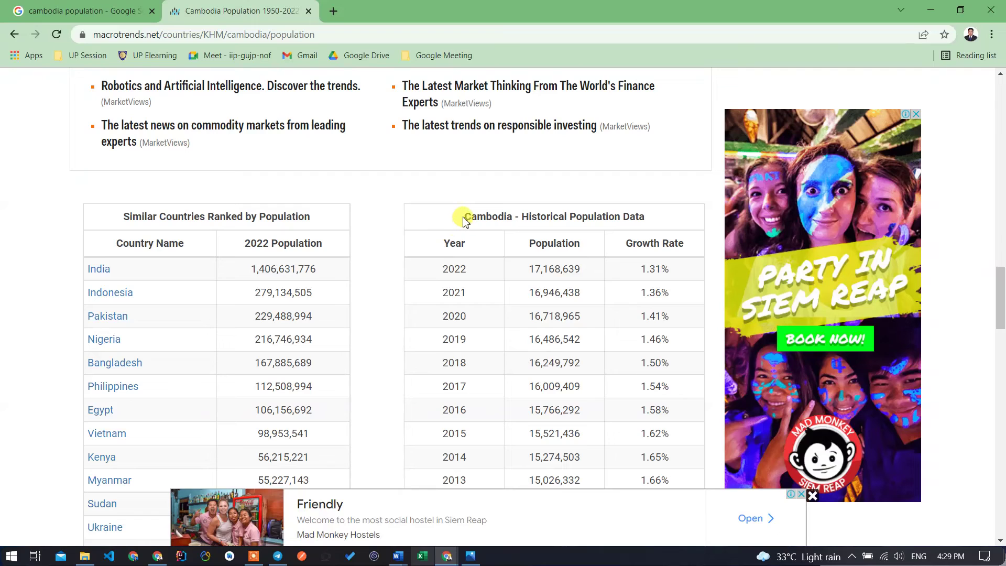
left_click_drag(463, 220, 534, 312)
left_click(463, 265)
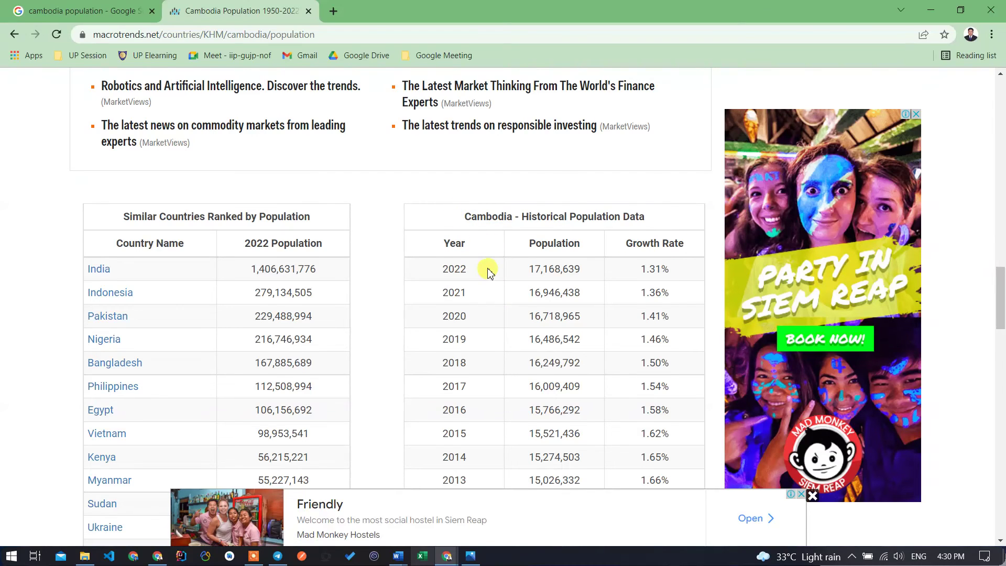
scroll(487, 272, "down", 3)
scroll(450, 215, "up", 2)
Select the historical population table from 2022 down to 1950 and copy it.
left_click_drag(443, 175, 456, 200)
scroll(613, 326, "down", 2)
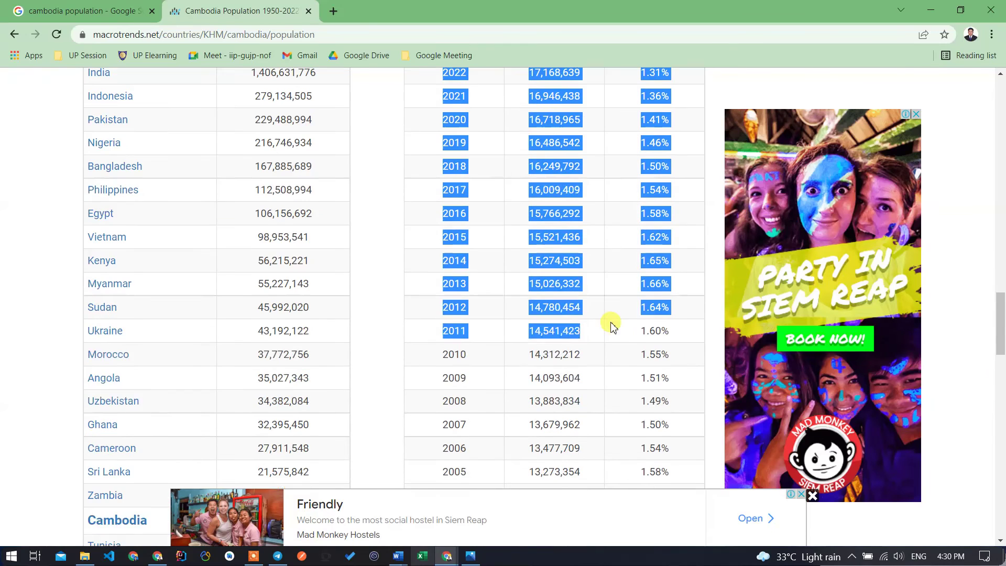
scroll(613, 326, "down", 7)
scroll(616, 322, "down", 4)
scroll(617, 321, "down", 9)
scroll(619, 320, "down", 3)
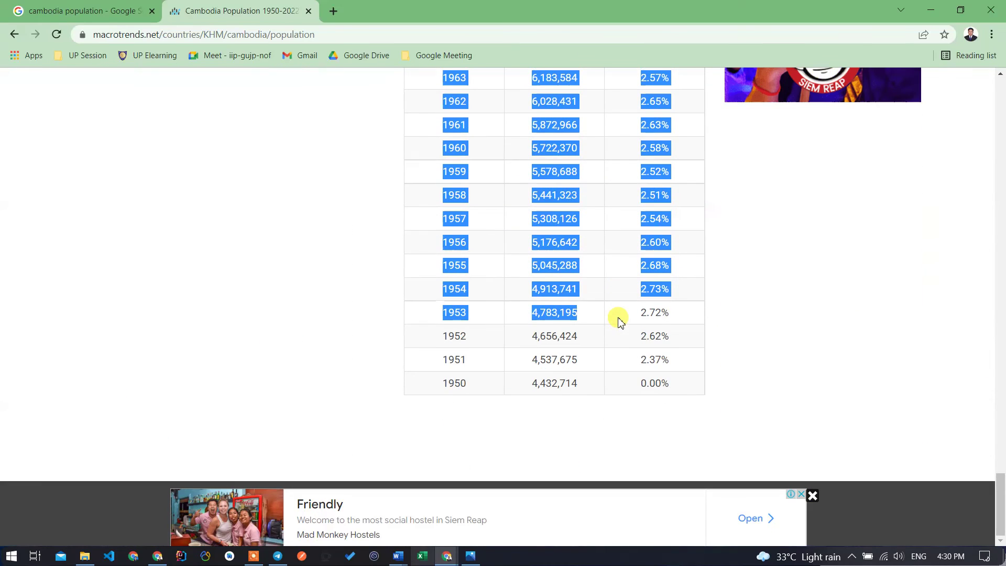
left_click_drag(618, 319, 672, 384)
right_click(675, 229)
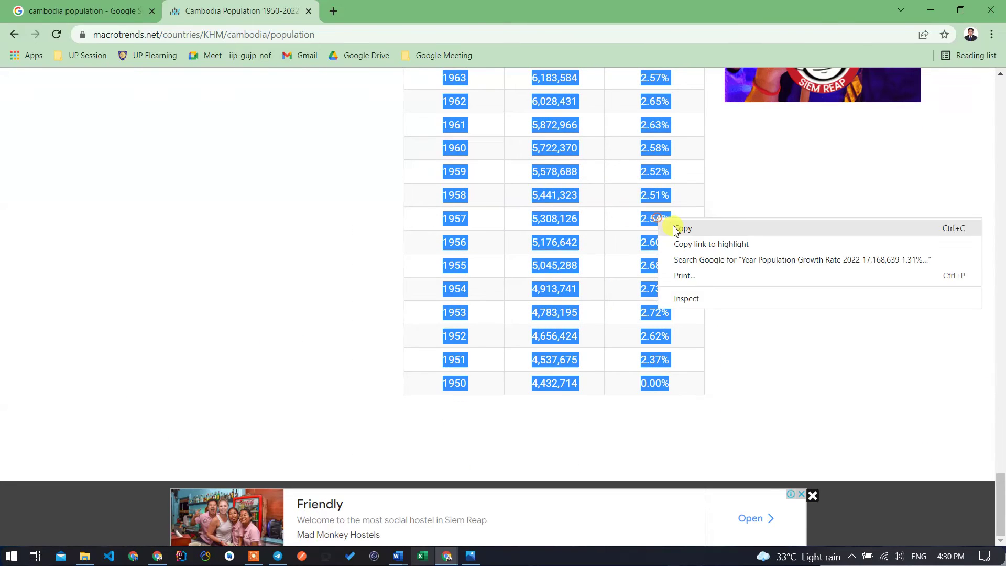
left_click(675, 229)
left_click(517, 247)
scroll(498, 283, "up", 15)
scroll(456, 419, "up", 5)
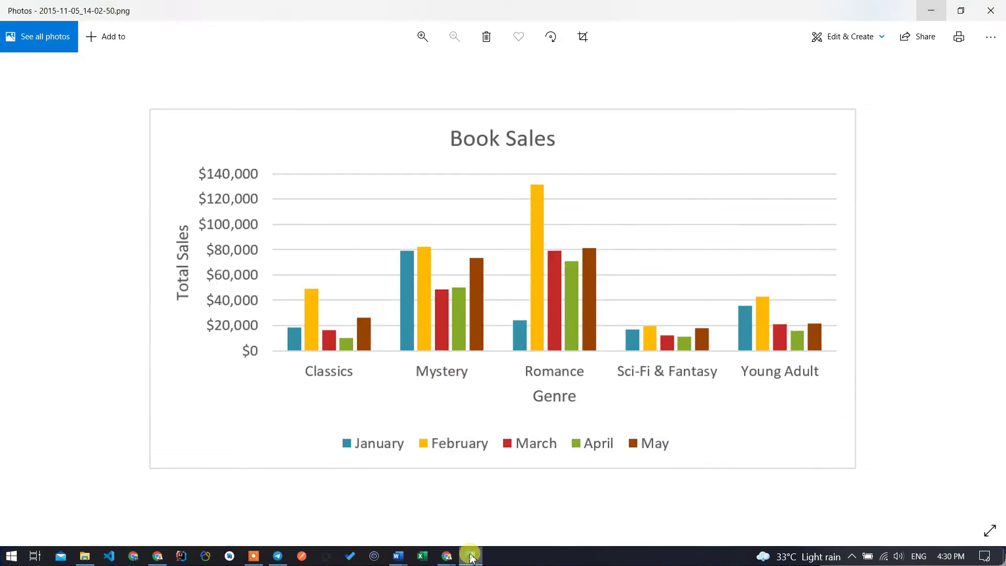
Bring Word's Document3 forward and select its clustered column chart.
left_click(471, 556)
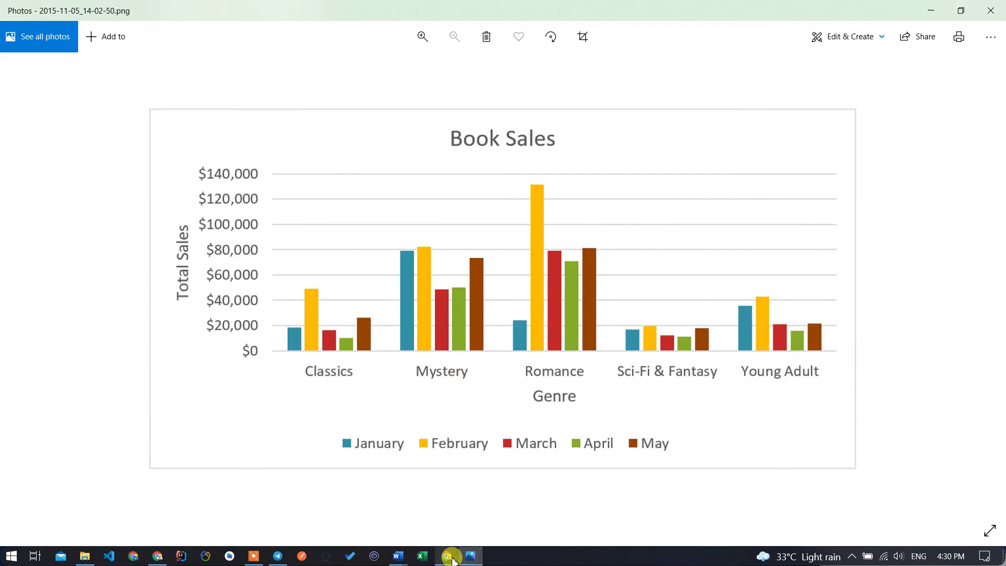
mouse_move(397, 556)
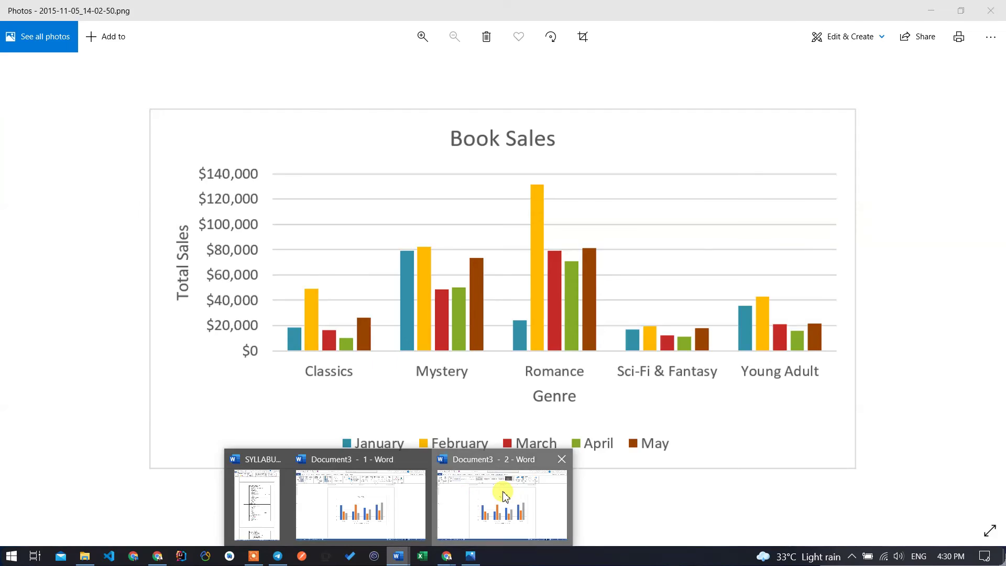
left_click(503, 498)
left_click(486, 285)
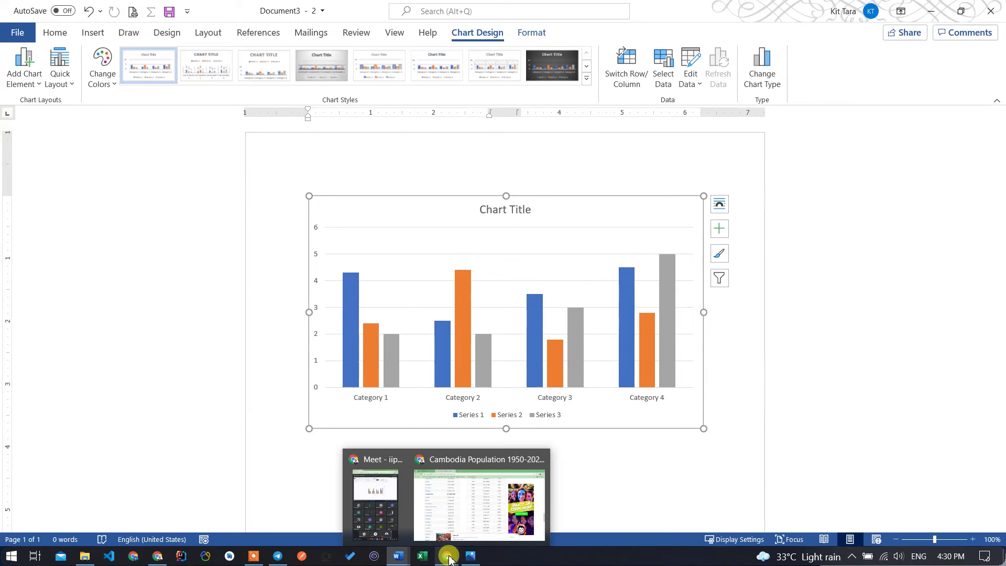
left_click(737, 314)
left_click(495, 213)
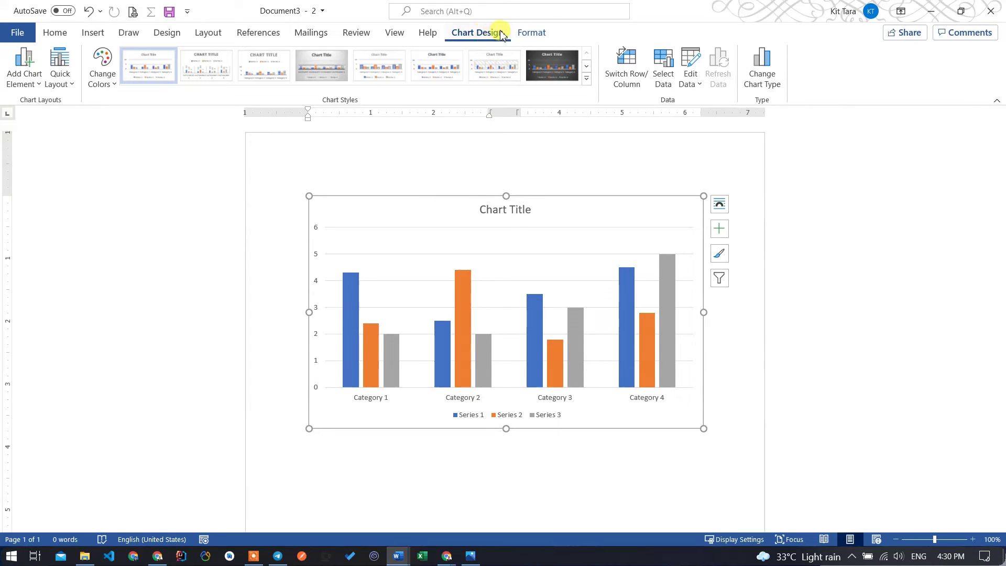
Look through the Format tab's Shape Fill, Shape Outline and Text Fill colours, changing nothing.
left_click(535, 32)
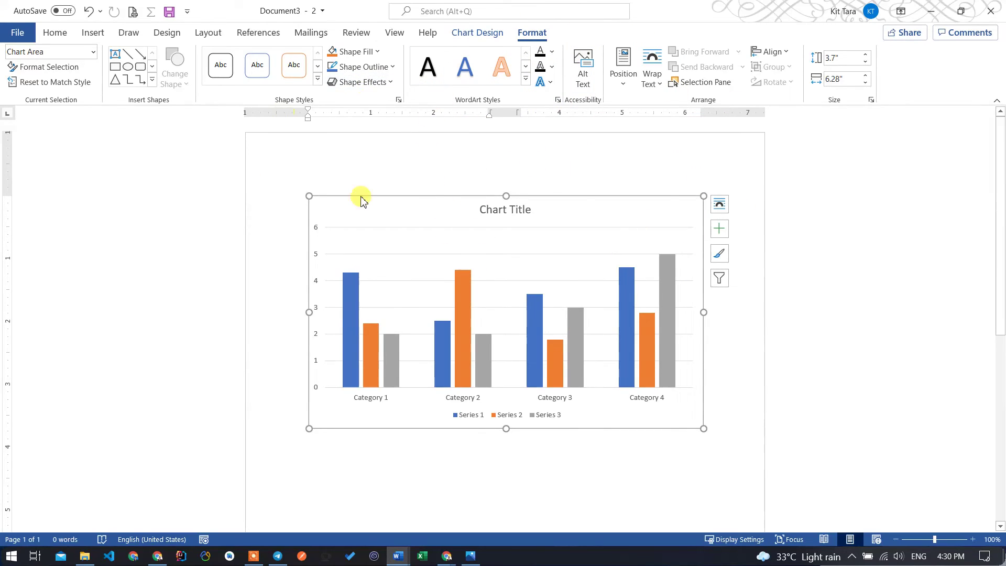
left_click(373, 51)
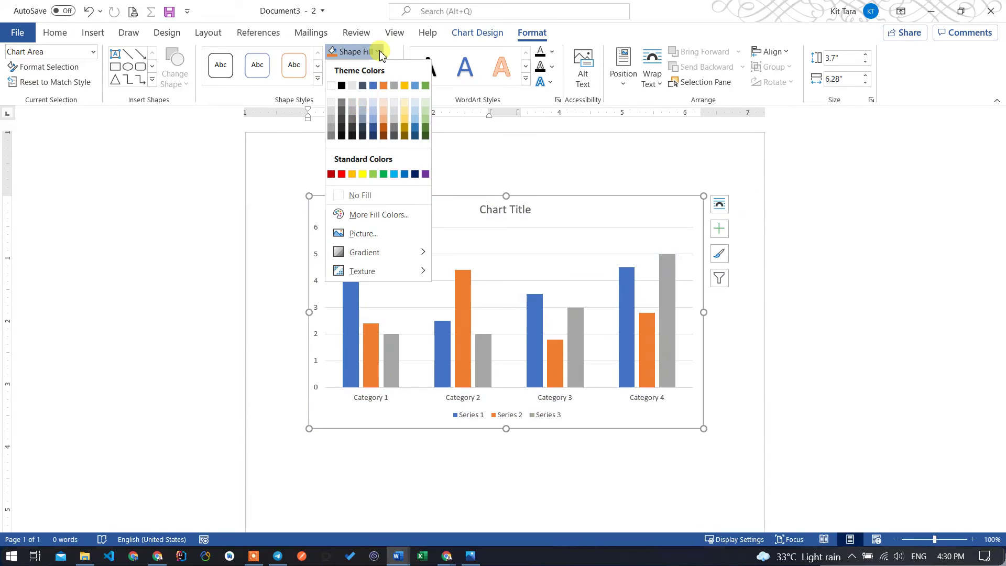
left_click(377, 51)
left_click(380, 67)
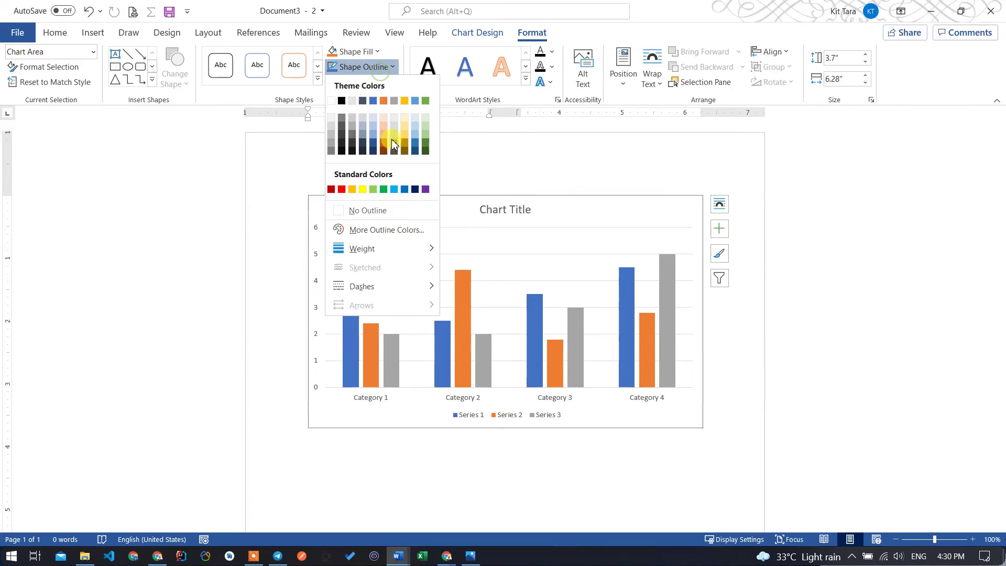
left_click(549, 51)
left_click(582, 45)
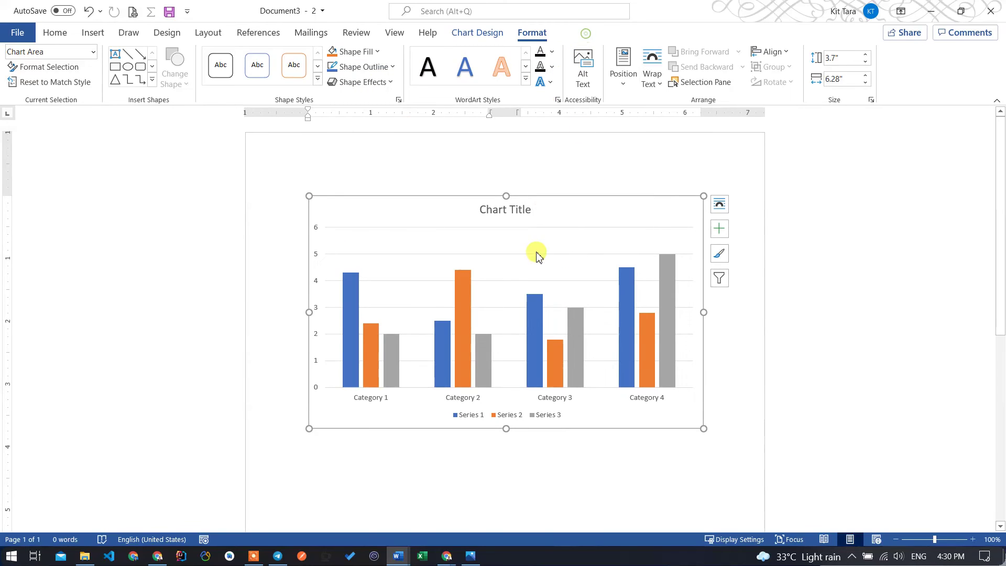
left_click(483, 33)
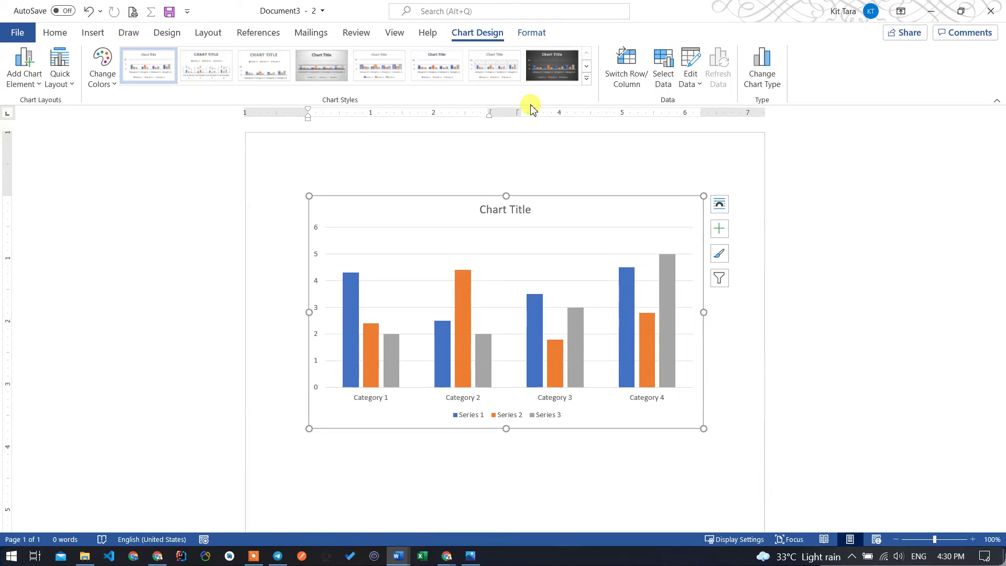
left_click(521, 204)
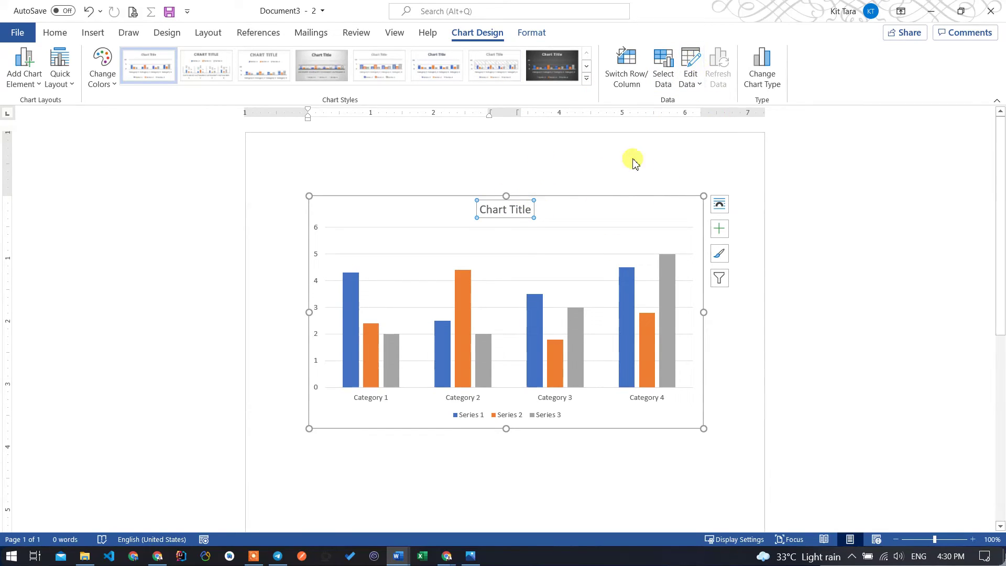
left_click(563, 207)
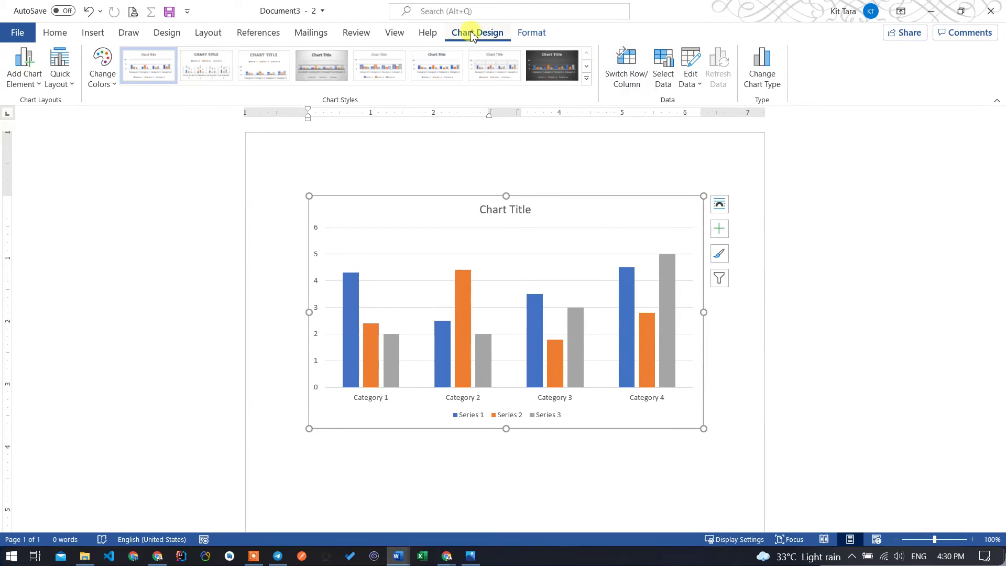
Open the chart data sheet and paste the Year, Population and Growth Rate table at A1.
left_click(691, 61)
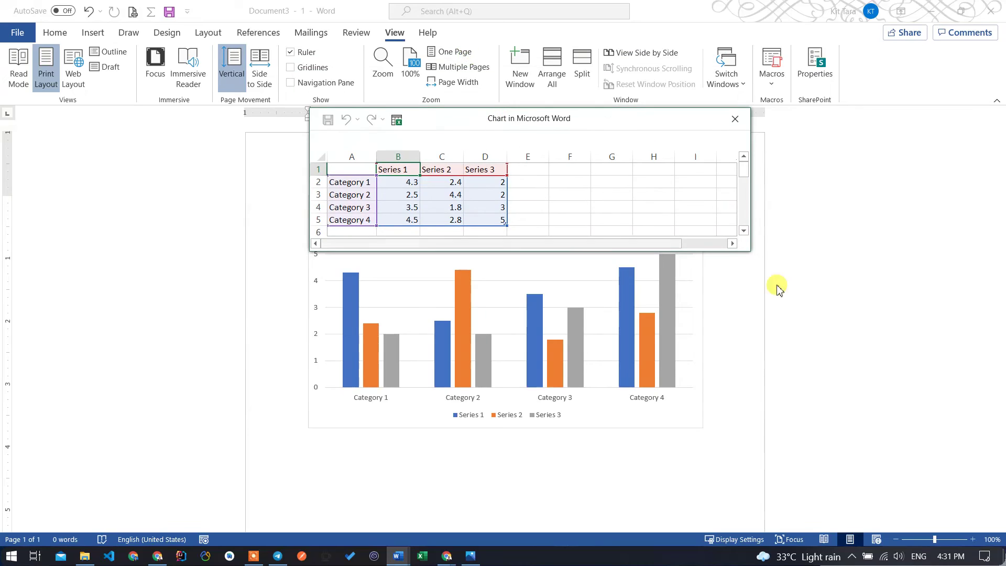
left_click_drag(751, 251, 872, 486)
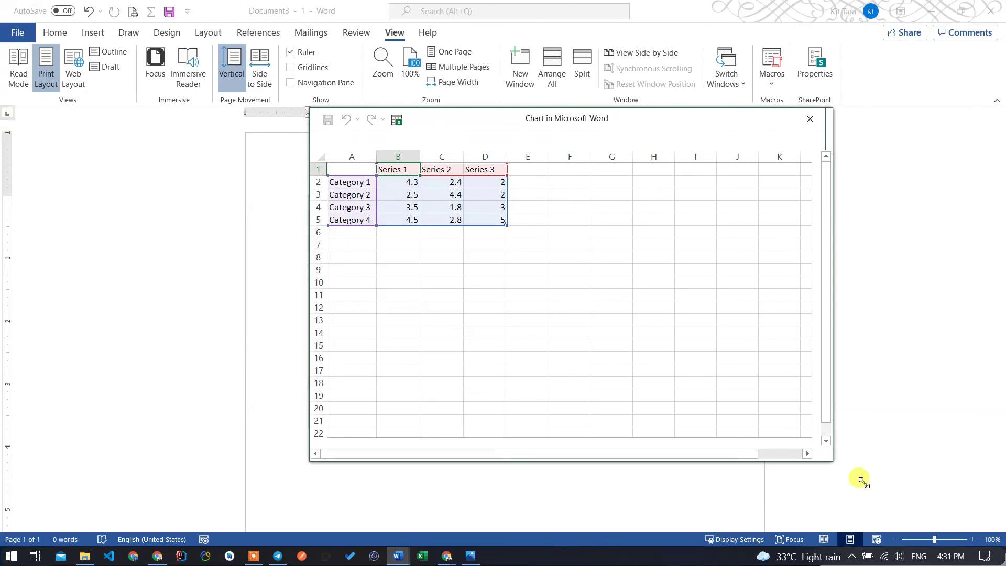
left_click(412, 195)
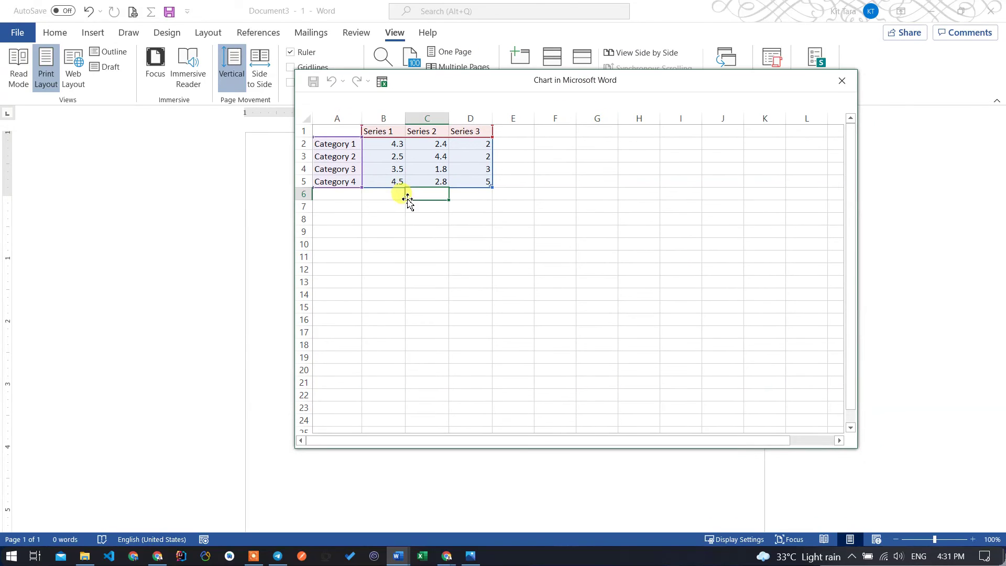
left_click(336, 131)
left_click_drag(345, 132, 487, 173)
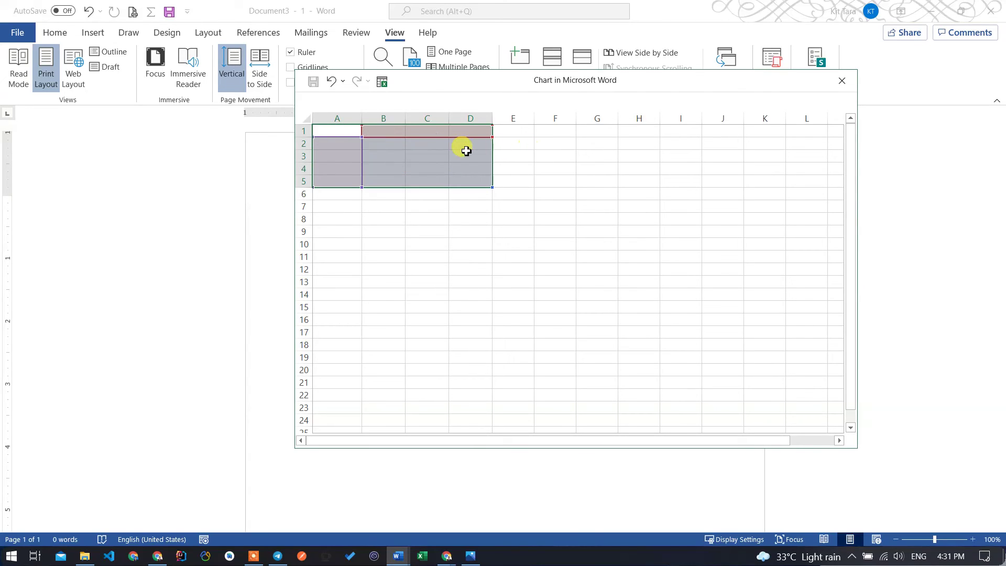
left_click(338, 135)
right_click(339, 132)
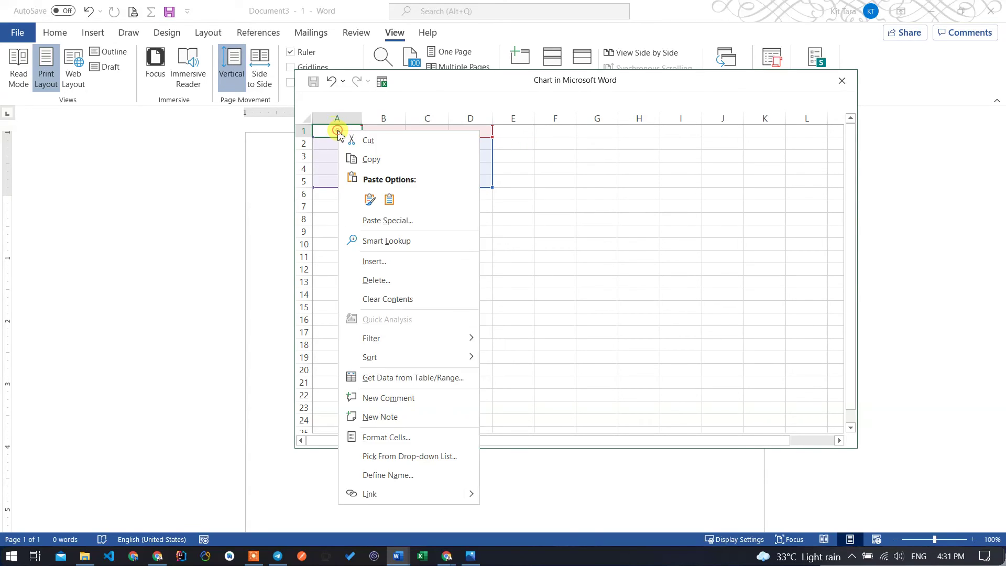
left_click(378, 203)
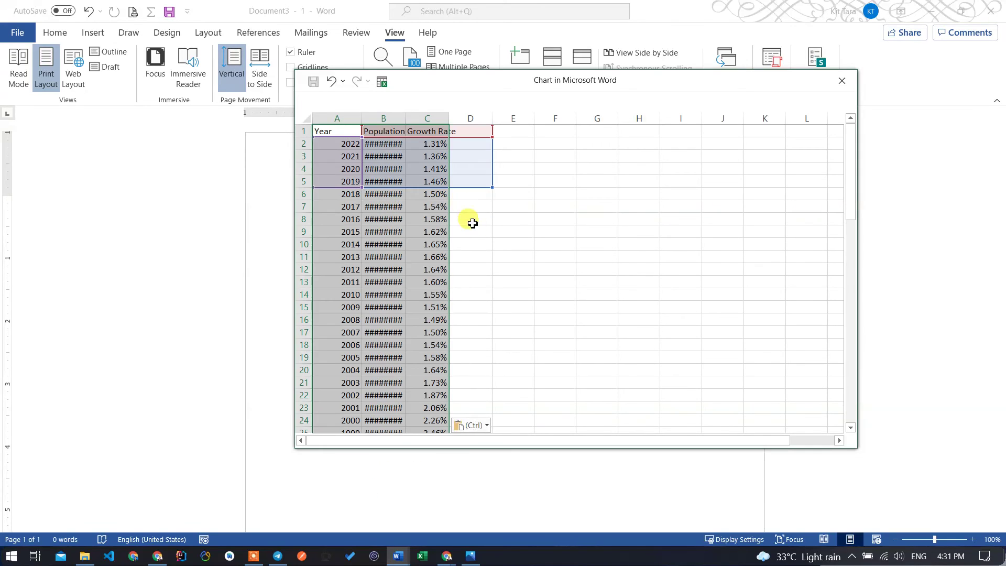
Redo the paste at A1 keeping source formatting, then open the chart data in Excel.
left_click(486, 245)
left_click(389, 145)
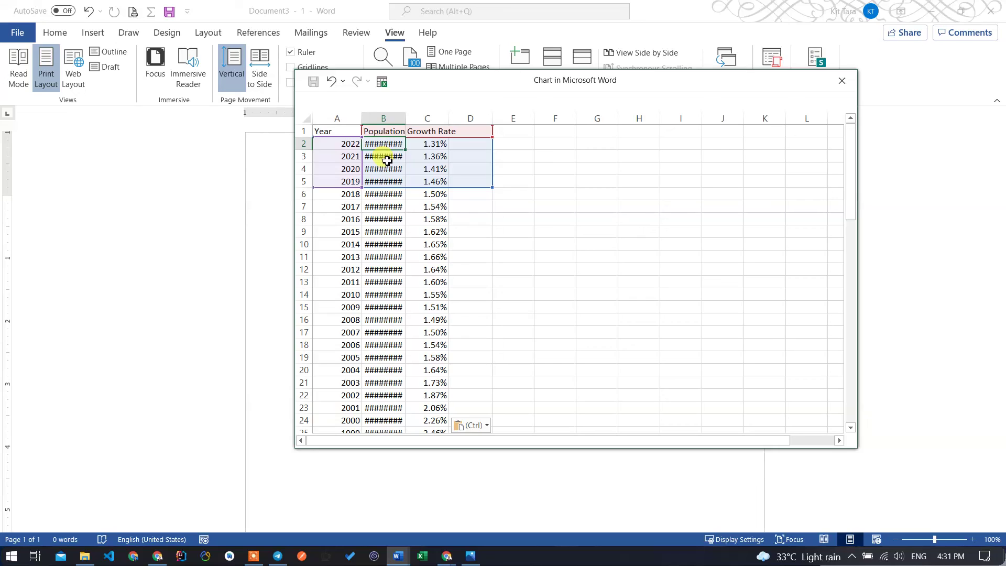
left_click(461, 261)
key("ctrl+z")
left_click(330, 135)
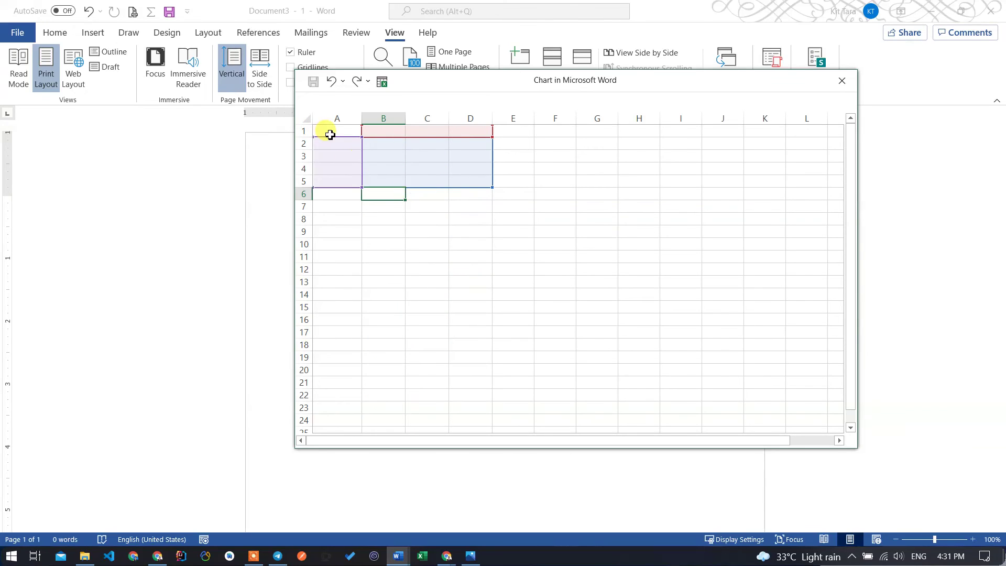
key("ctrl+v")
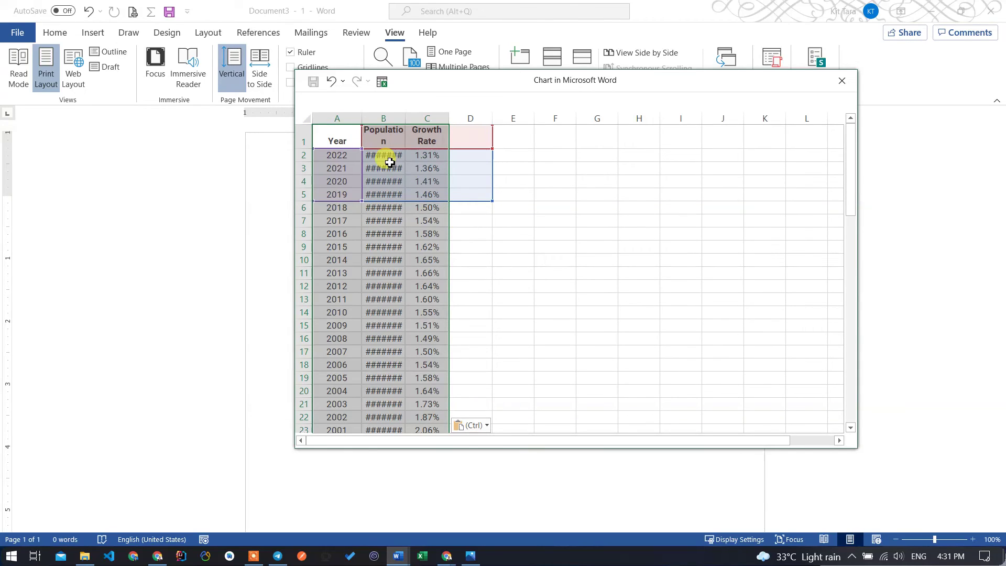
left_click(389, 156)
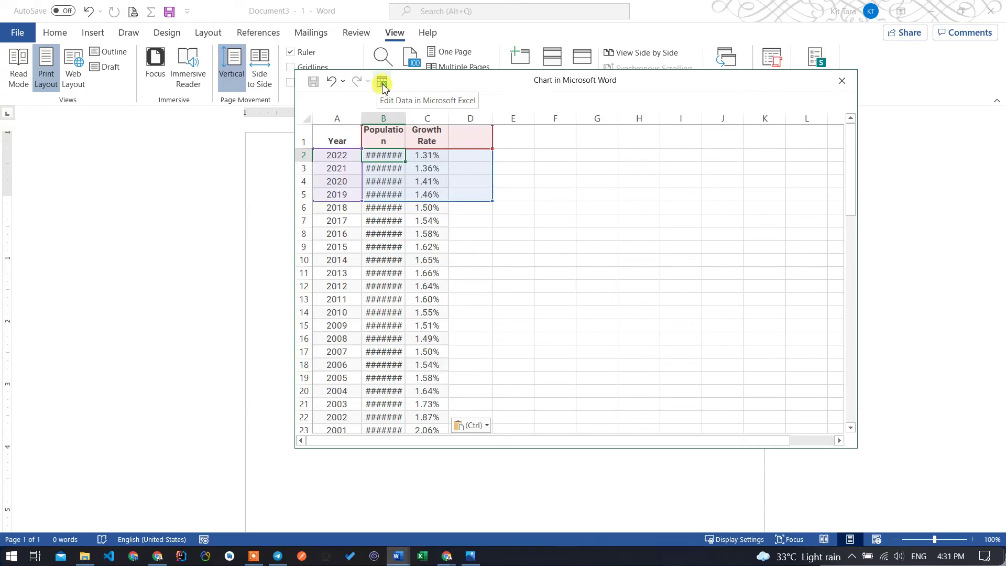
left_click_drag(423, 82, 417, 124)
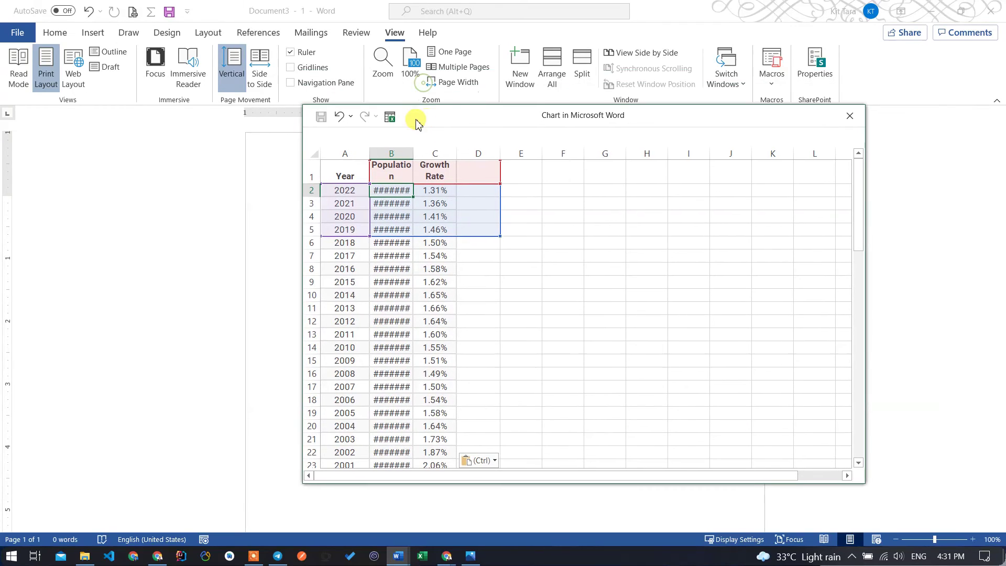
left_click(389, 117)
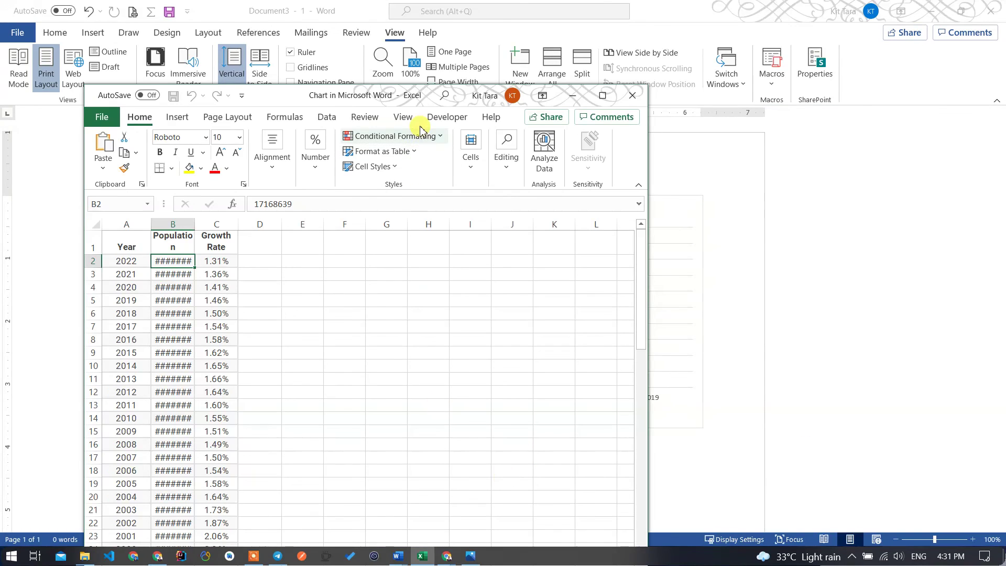
Move the Excel data window aside and inspect the hashed population values in column B.
mouse_move(297, 97)
left_mouse_down()
mouse_move(453, 79)
mouse_move(472, 18)
left_mouse_up()
scroll(352, 245, "down", 3)
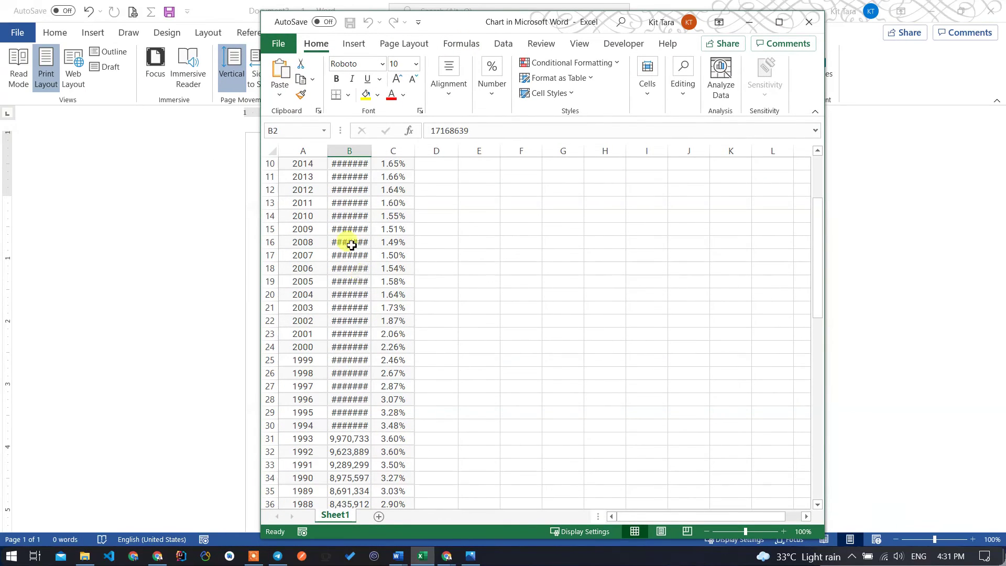
left_click(350, 229)
left_click(355, 203)
left_click(355, 191)
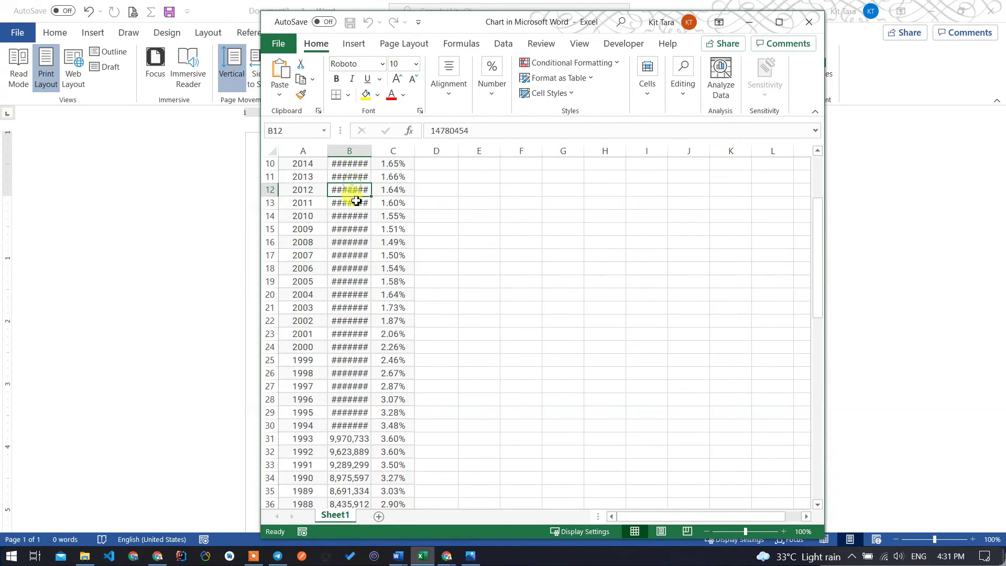
scroll(356, 217, "up", 3)
AutoFit column B and drag it slightly wider so full population figures show.
double_click(372, 153)
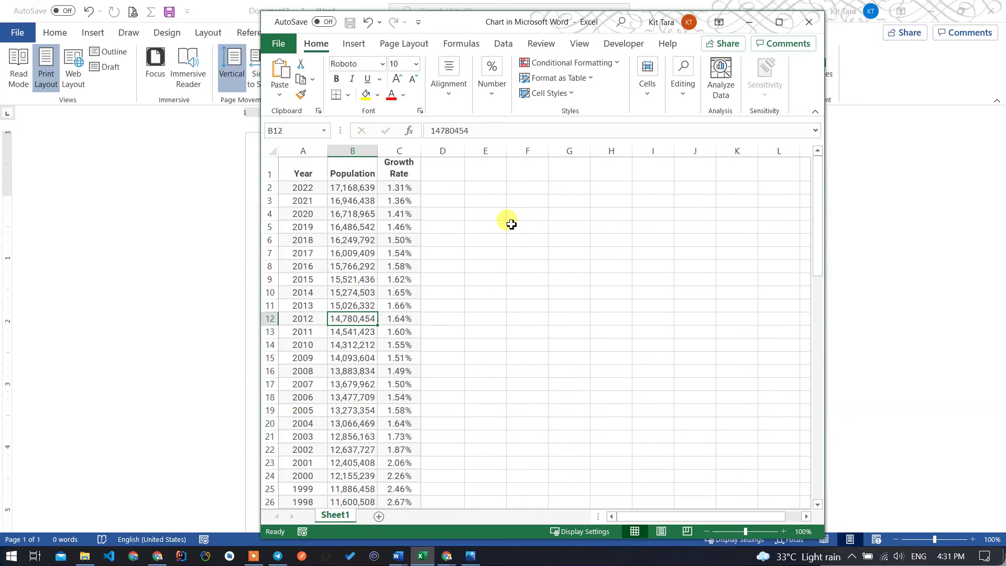
left_click(517, 227)
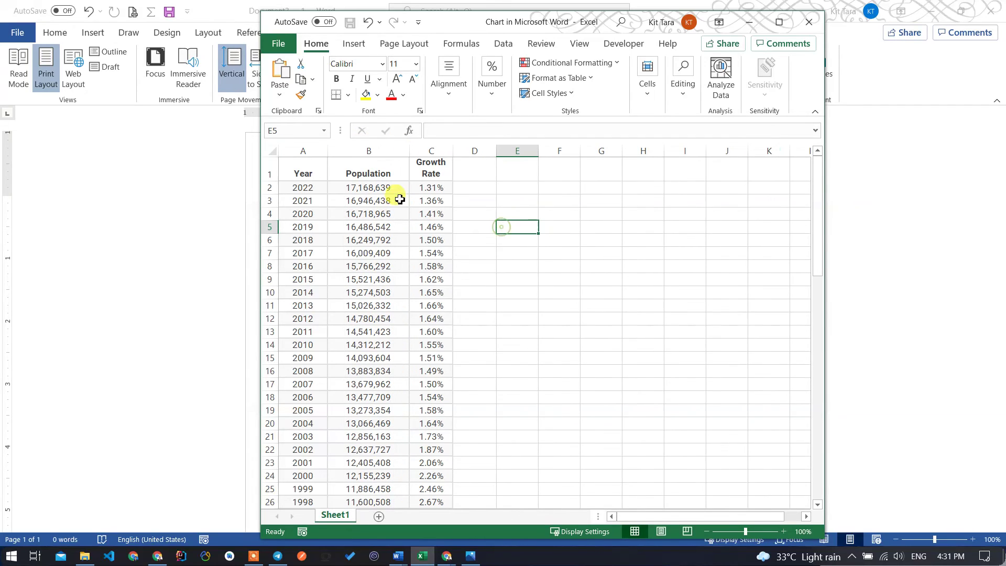
left_click(391, 189)
mouse_move(409, 151)
left_mouse_down()
mouse_move(370, 155)
mouse_move(390, 152)
left_mouse_up()
left_click(482, 200)
left_click(366, 190)
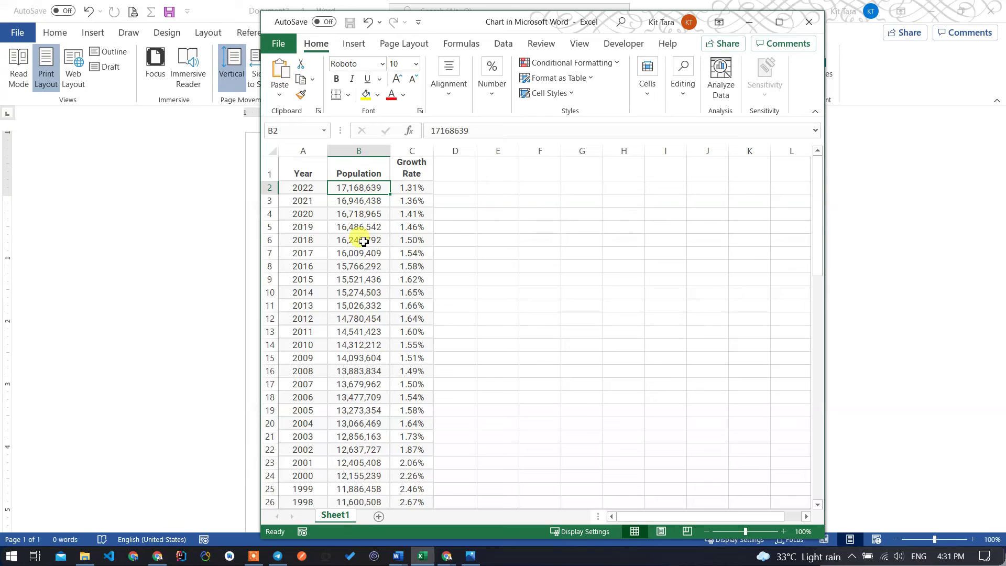
Check the Year, Population and Growth Rate headers, then close the Excel data.
left_click(309, 169)
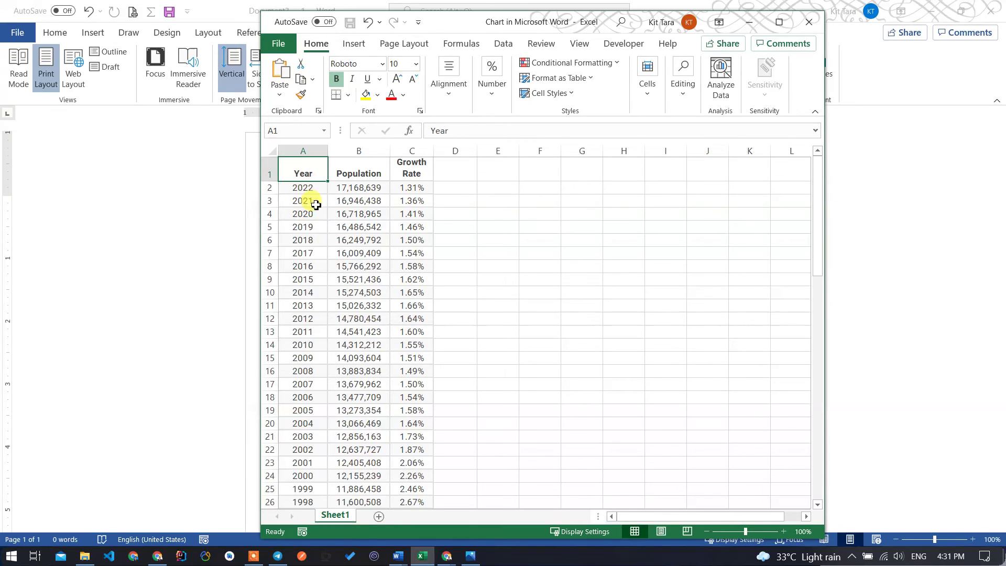
left_click(351, 177)
left_click(388, 254)
left_click(405, 169)
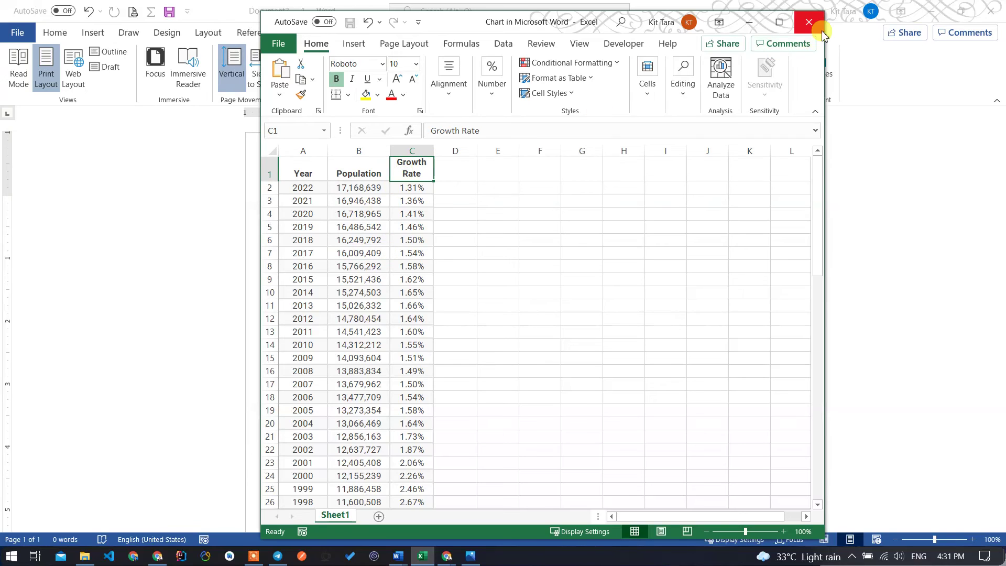
left_click(819, 33)
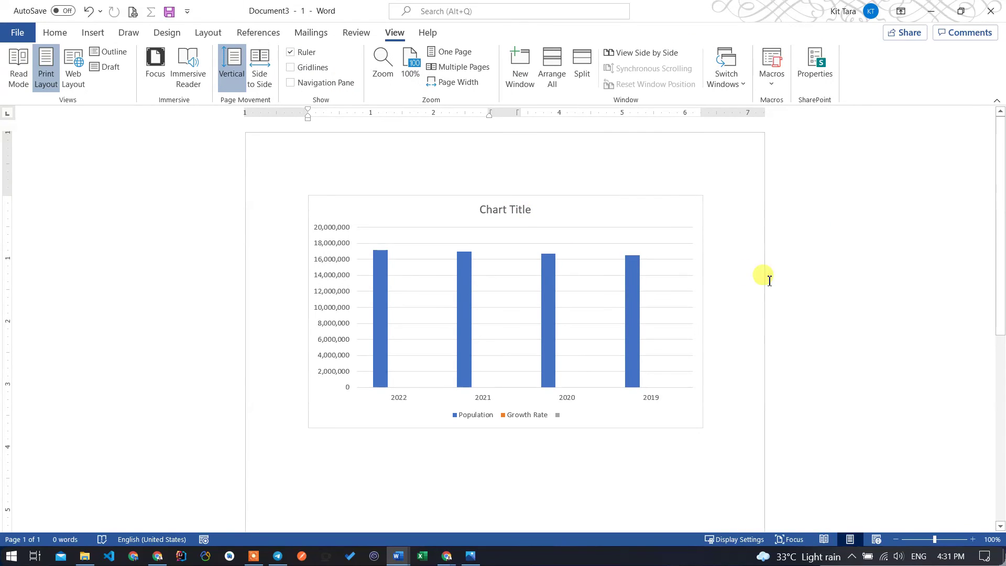
Select the whole population chart and look through its shortcut options.
left_click(441, 413)
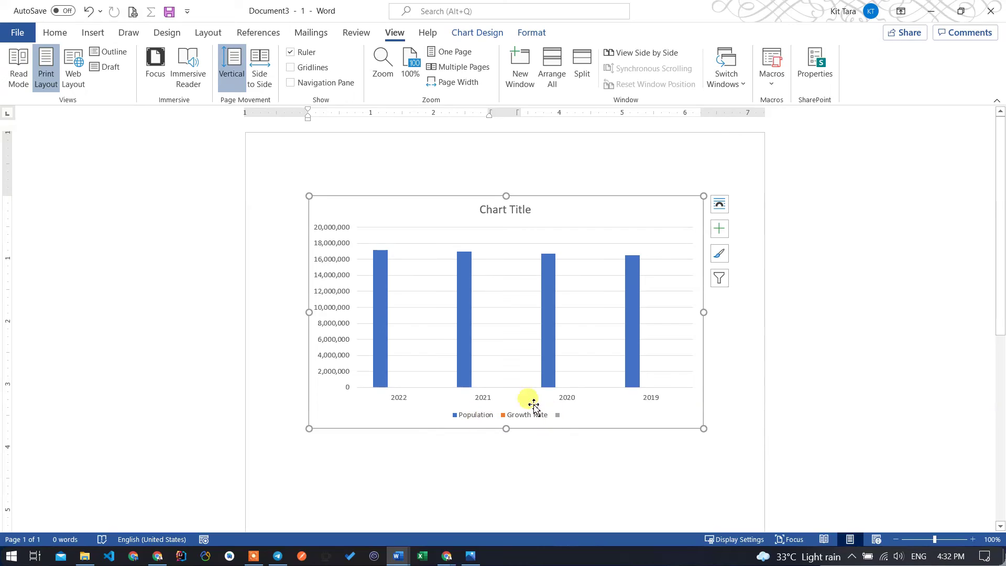
left_click(632, 294)
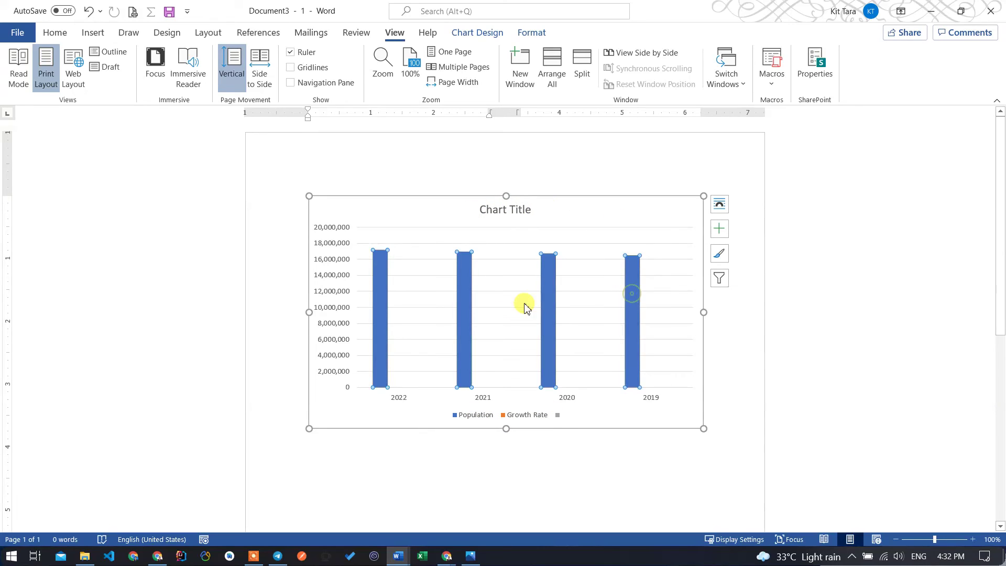
left_click(590, 410)
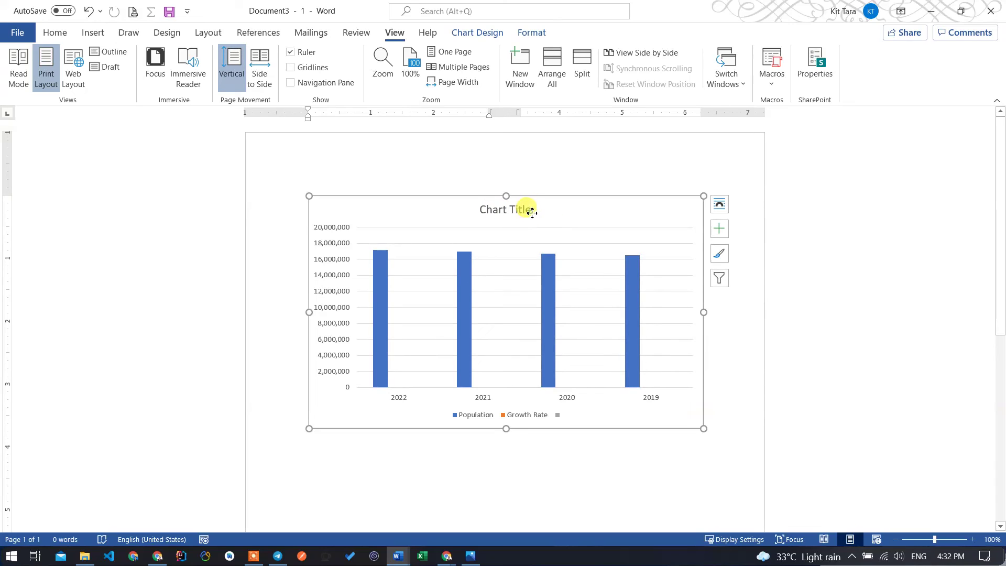
right_click(554, 211)
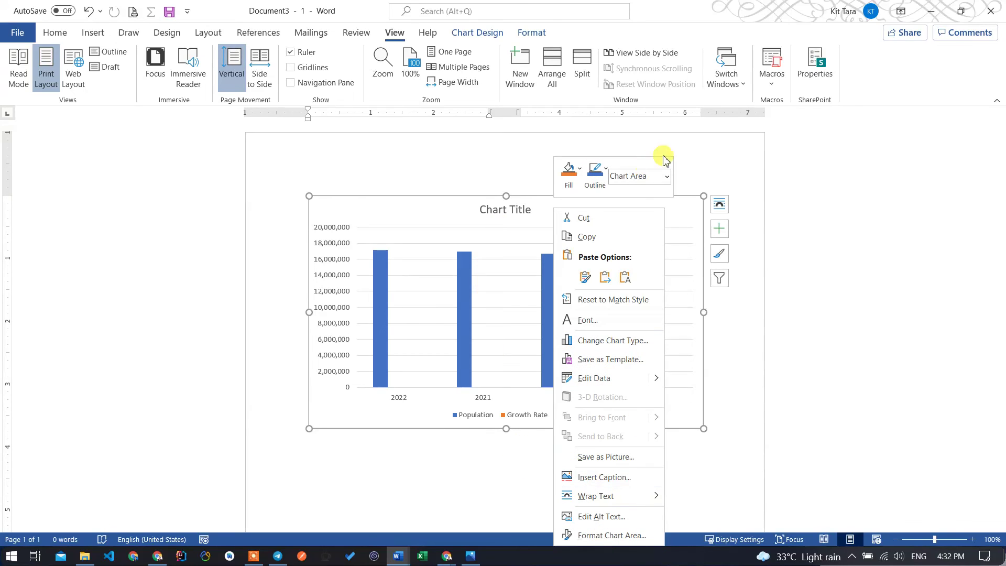
left_click(816, 73)
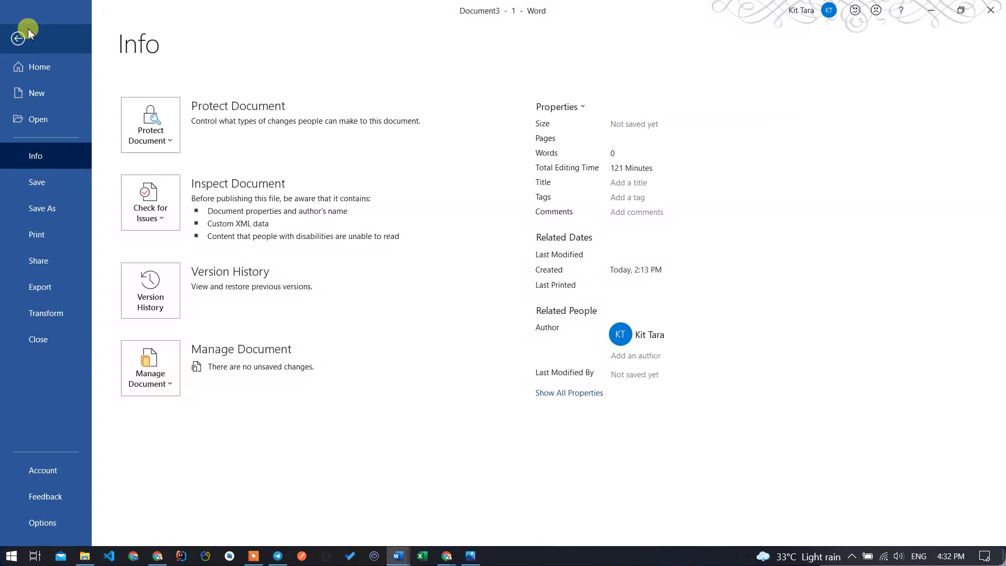
left_click(25, 27)
Open the Format Chart Area pane, showing Border at Automatic with 0.75 pt width.
left_click(477, 33)
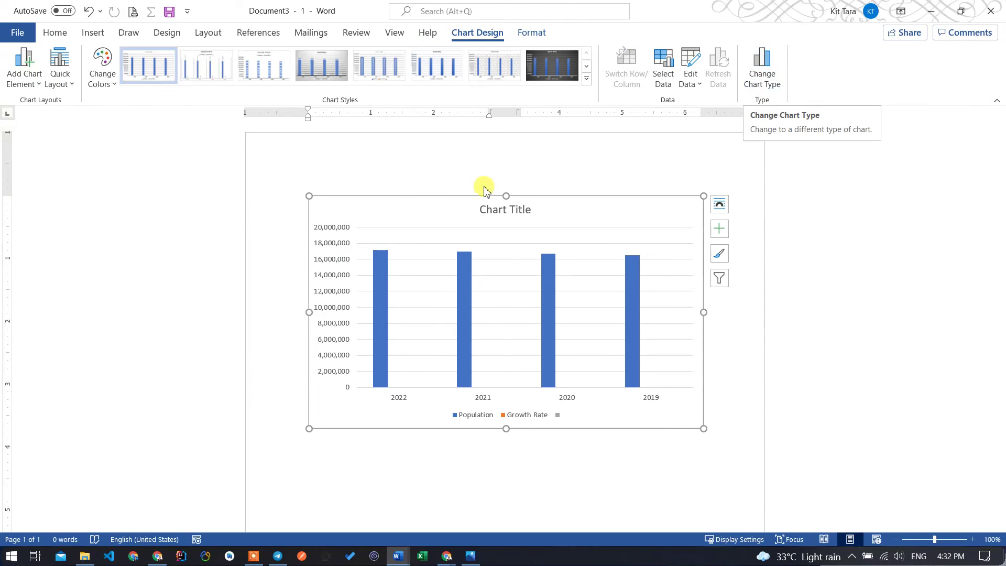
double_click(429, 200)
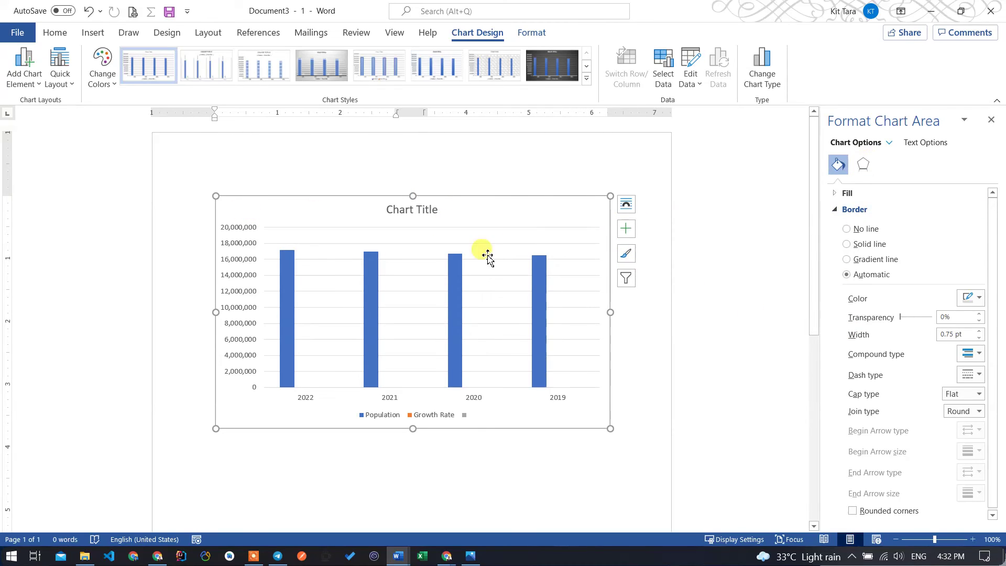
left_click(285, 289)
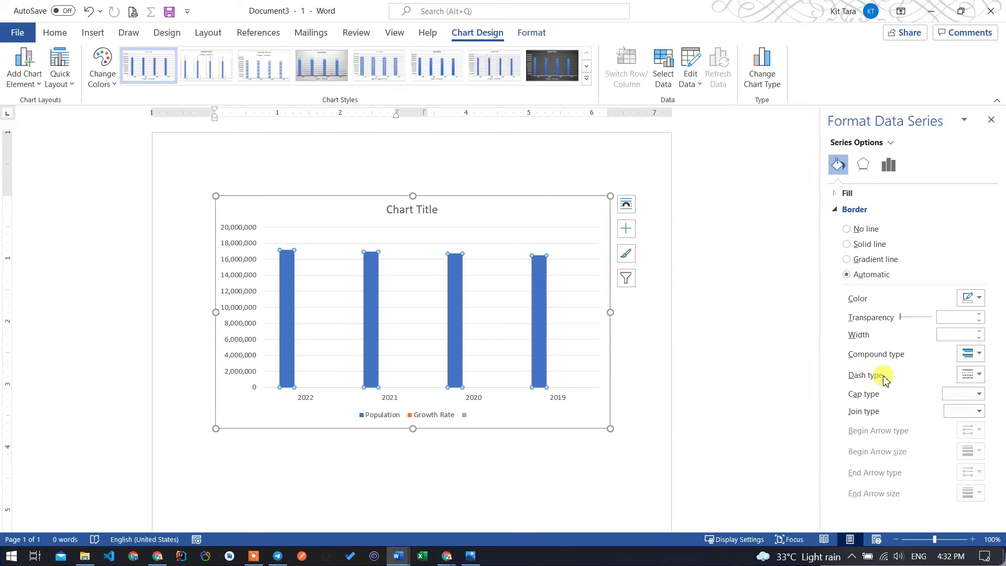
left_click(533, 419)
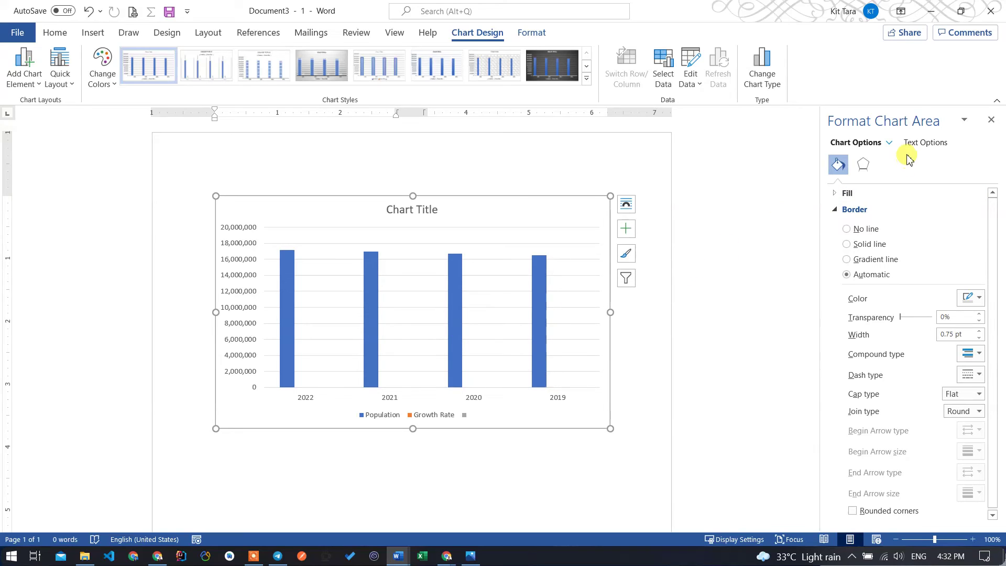
scroll(901, 331, "down", 1)
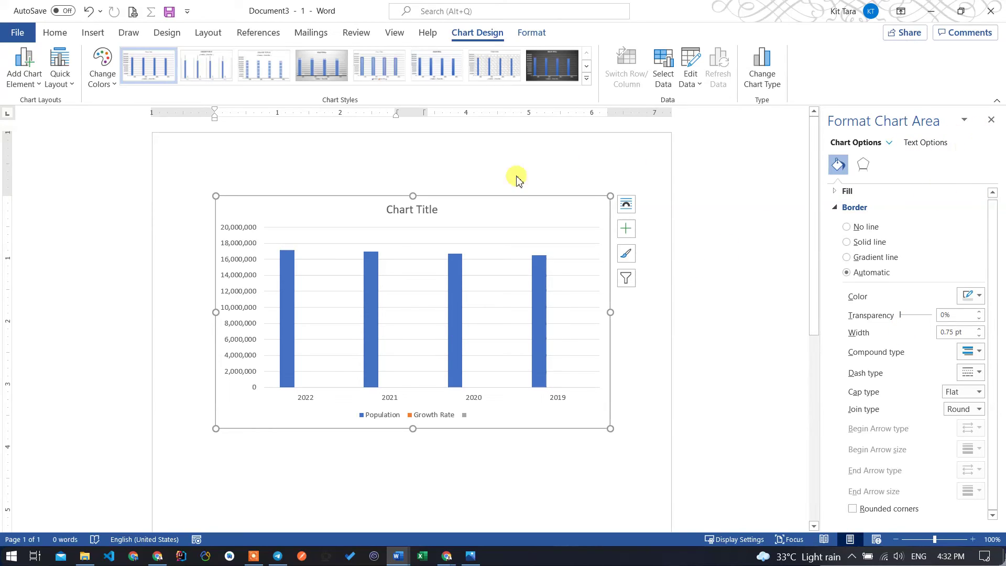
right_click(351, 212)
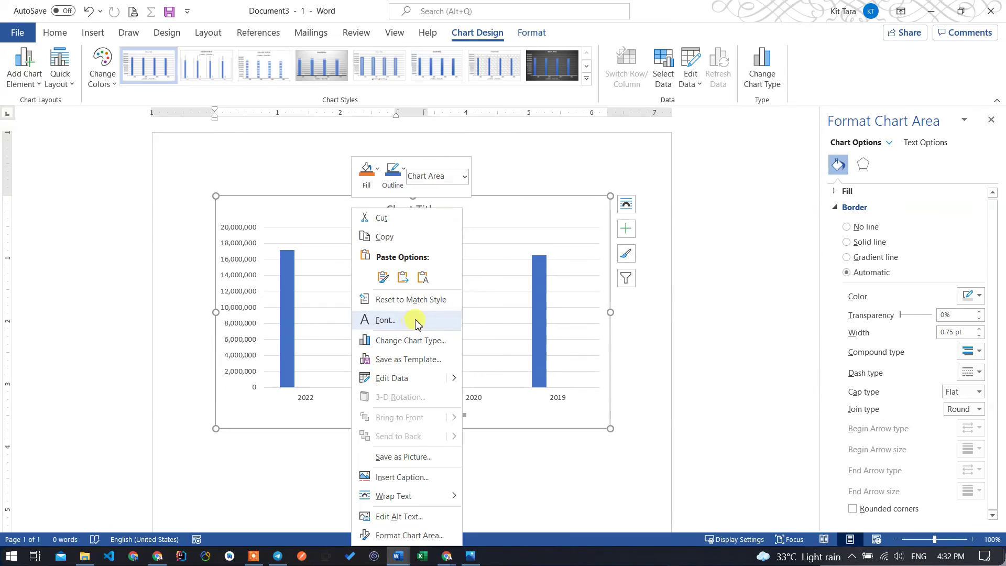
Open the chart data sheet, stretch it taller to show more years, and move it beside the chart.
left_click(415, 375)
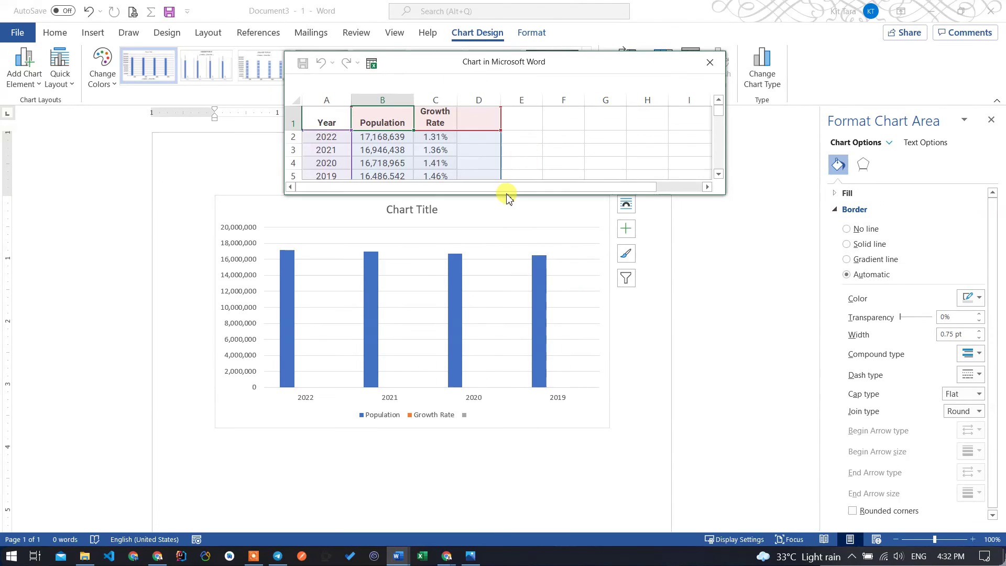
left_click_drag(506, 194, 488, 403)
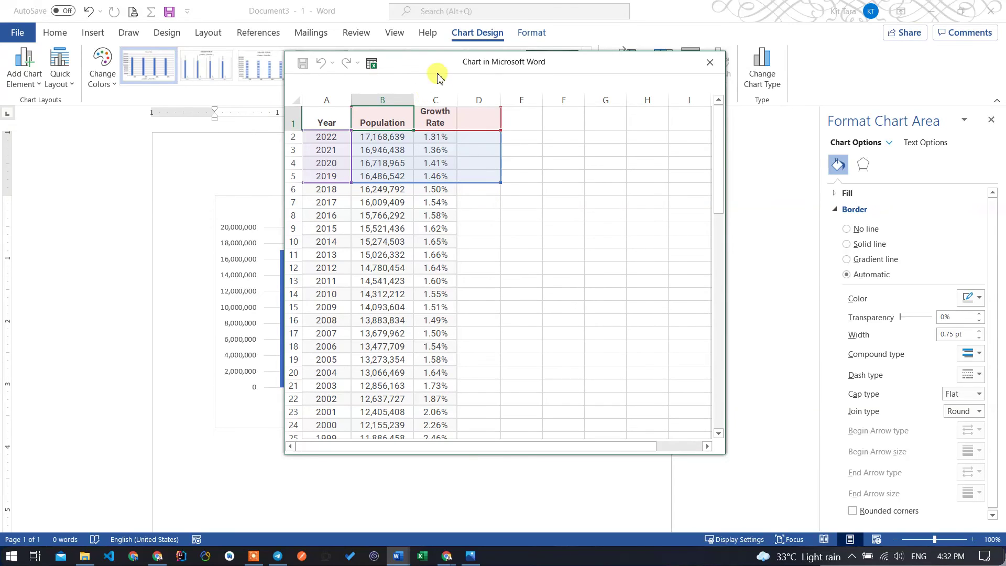
mouse_move(438, 71)
left_mouse_down()
mouse_move(747, 129)
mouse_move(729, 154)
left_mouse_up()
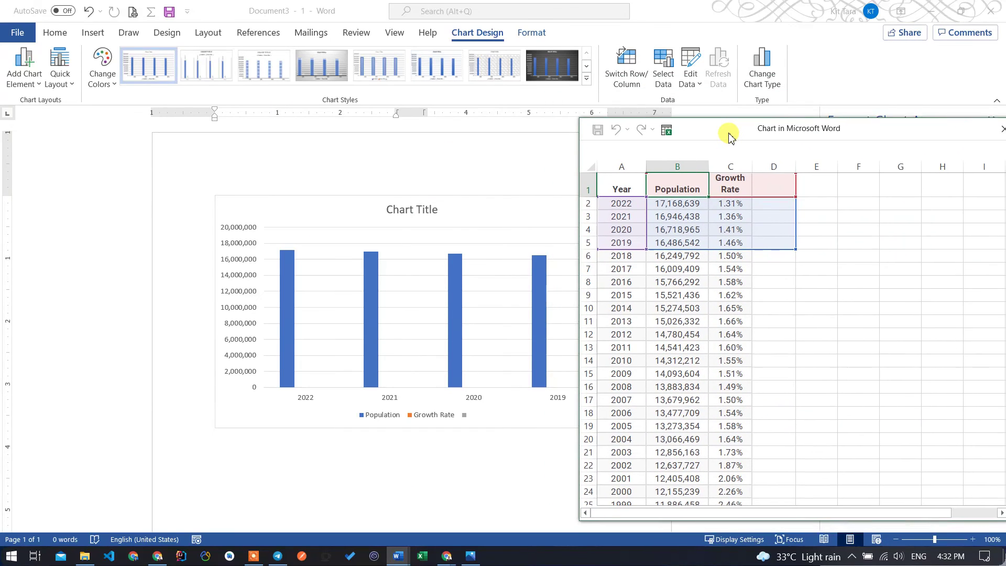
left_click(747, 297)
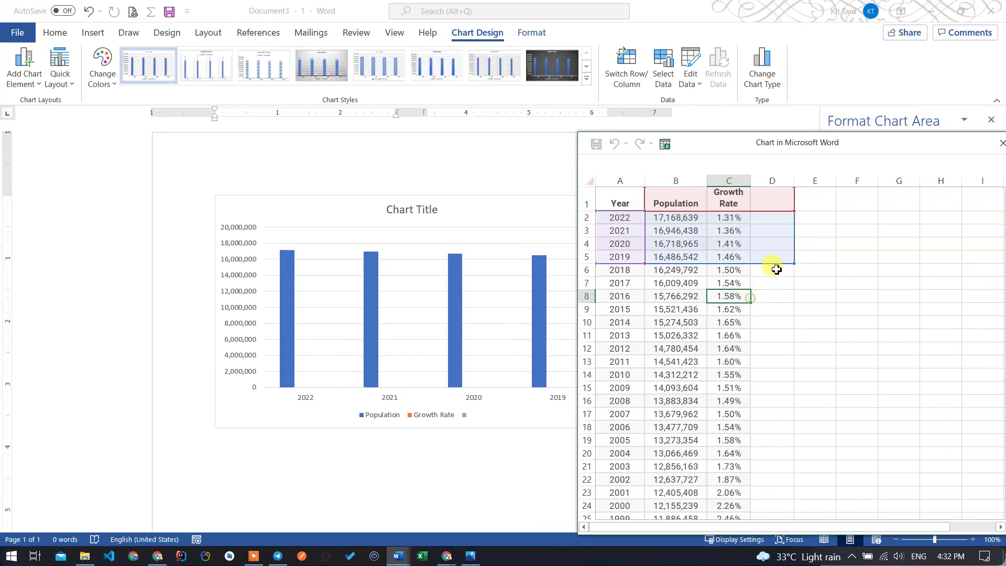
left_click(729, 257)
mouse_move(795, 266)
left_mouse_down()
mouse_move(790, 339)
mouse_move(792, 262)
left_mouse_up()
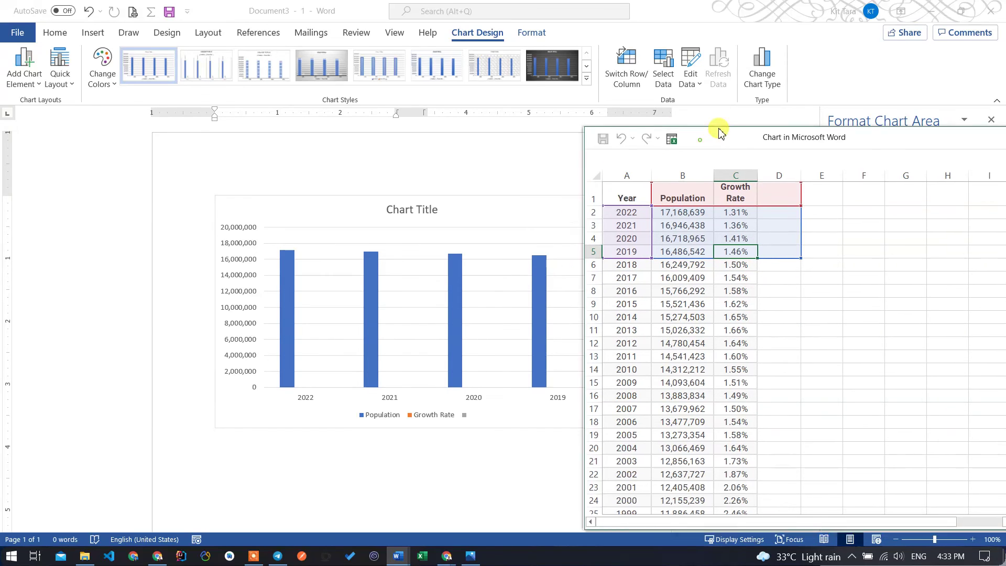
mouse_move(703, 144)
left_mouse_down()
mouse_move(716, 142)
mouse_move(704, 141)
left_mouse_up()
Inspect the 2017–2020 population and growth values and the Year header in the data sheet.
left_click(699, 280)
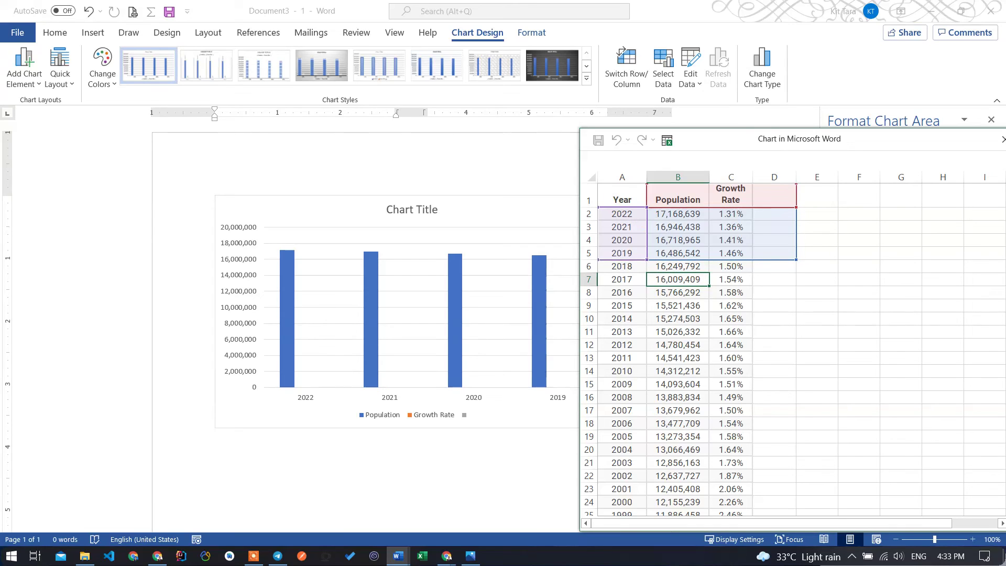
left_click(623, 204)
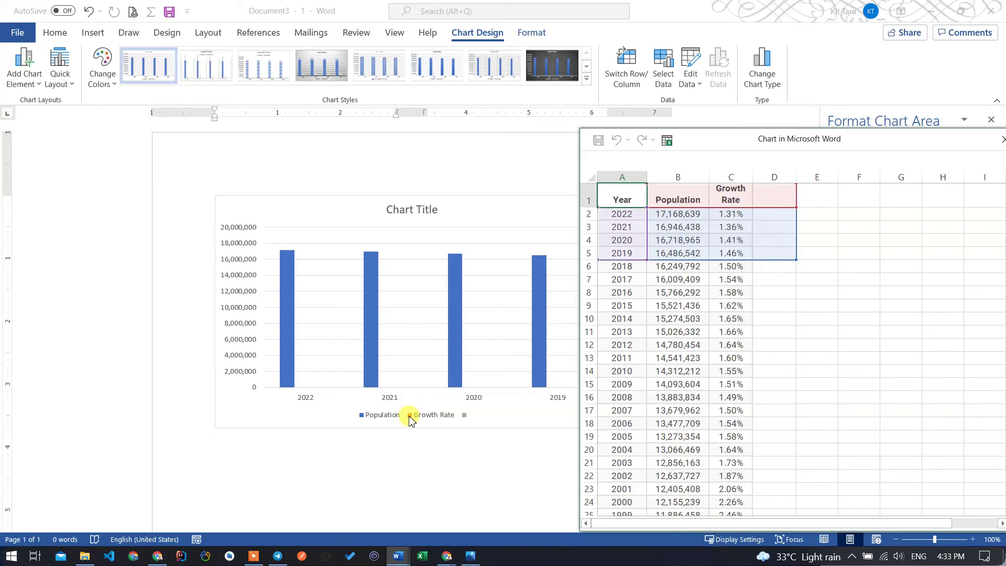
left_click(731, 240)
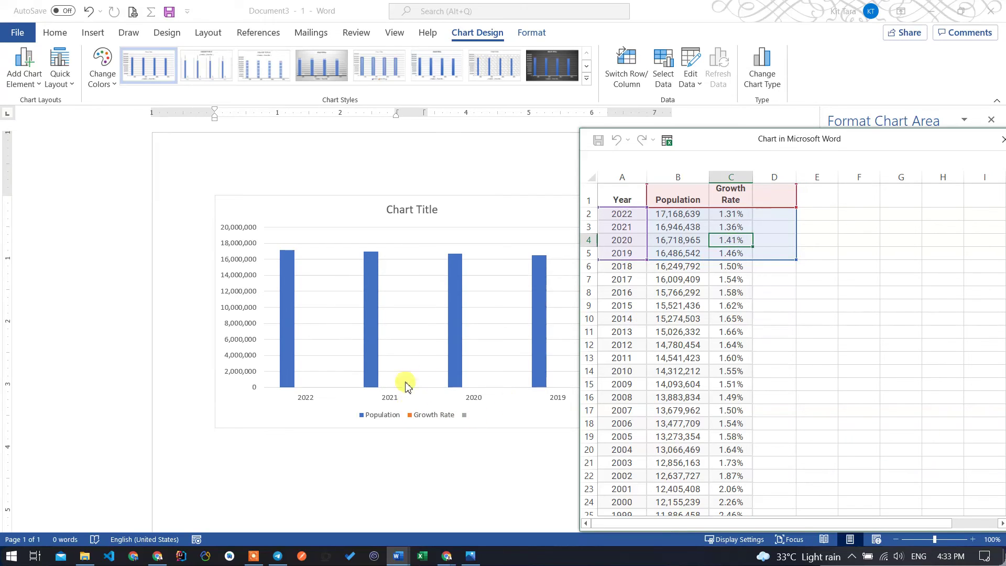
left_click(483, 418)
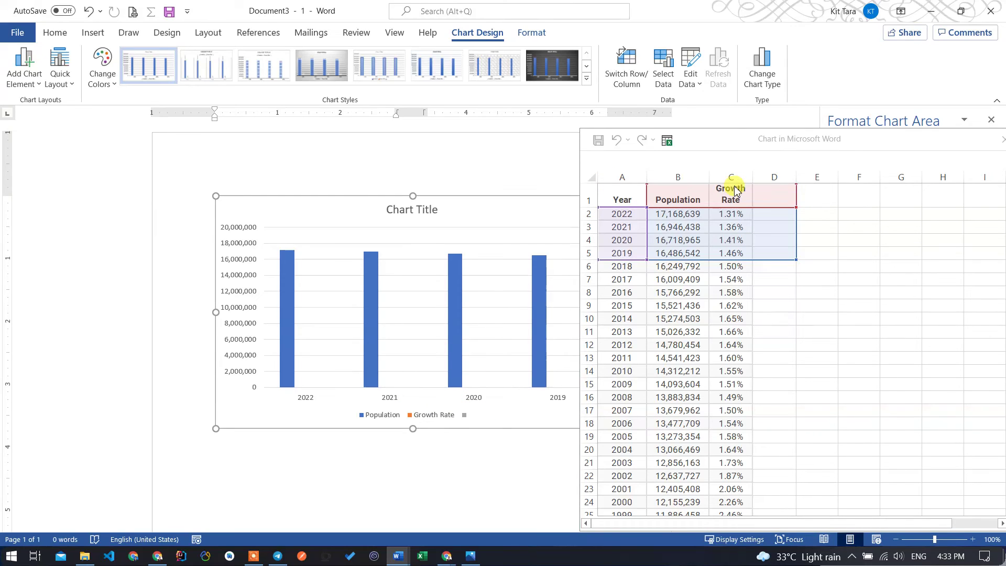
left_click(678, 214)
left_click(693, 241)
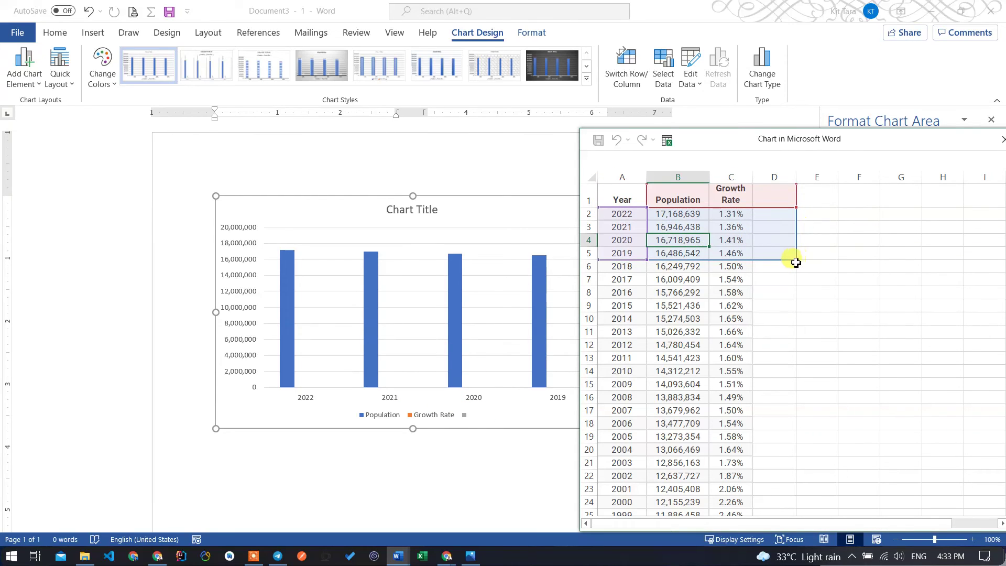
Shrink the data range to exclude the empty third series in column D.
left_click_drag(766, 261, 748, 260)
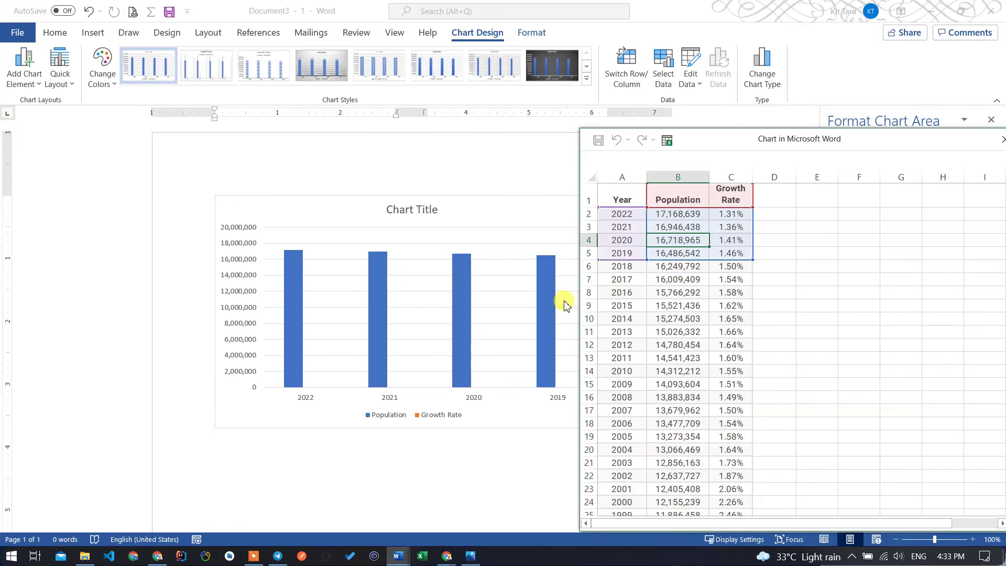
left_click(427, 407)
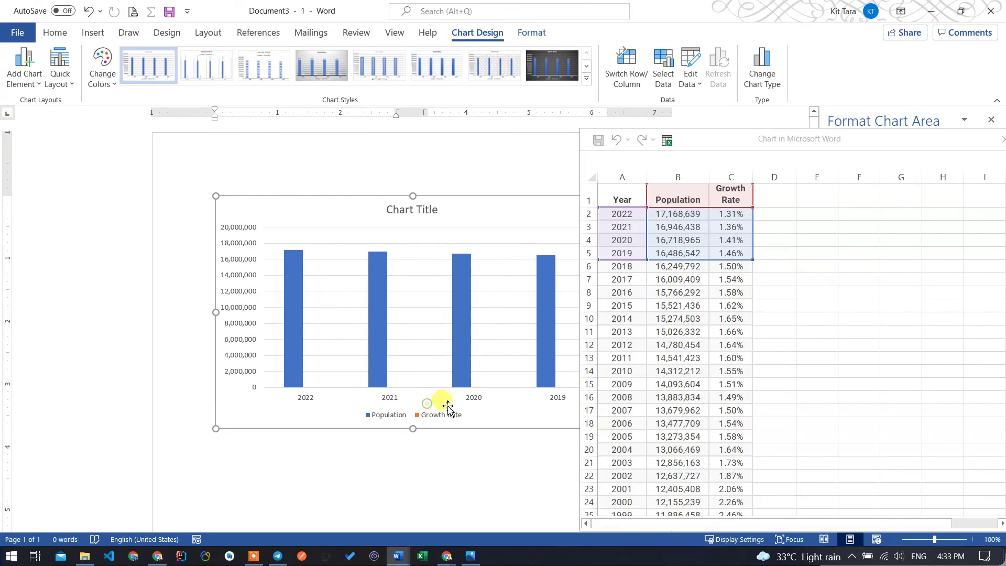
left_click(418, 416)
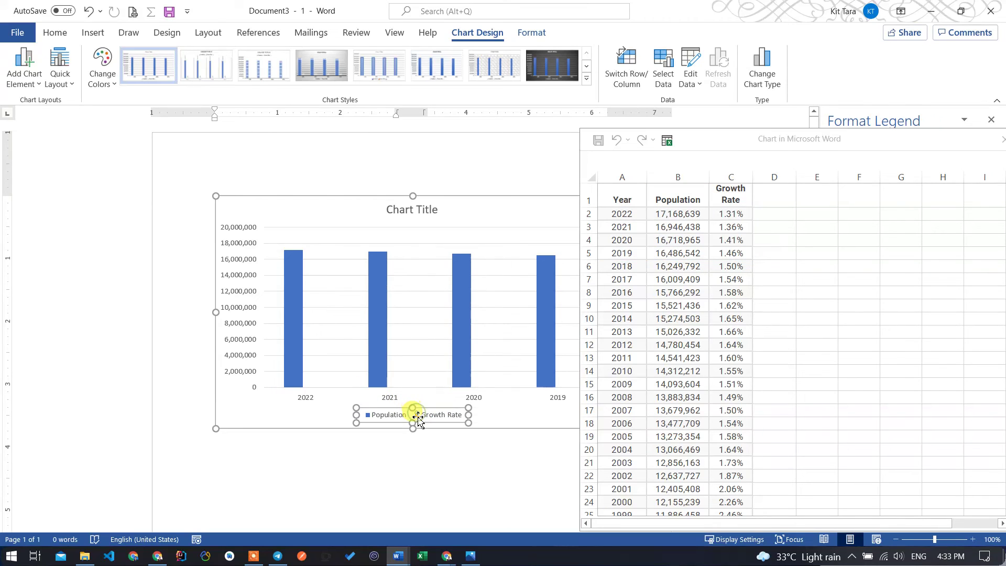
left_click(667, 308)
left_click(673, 257)
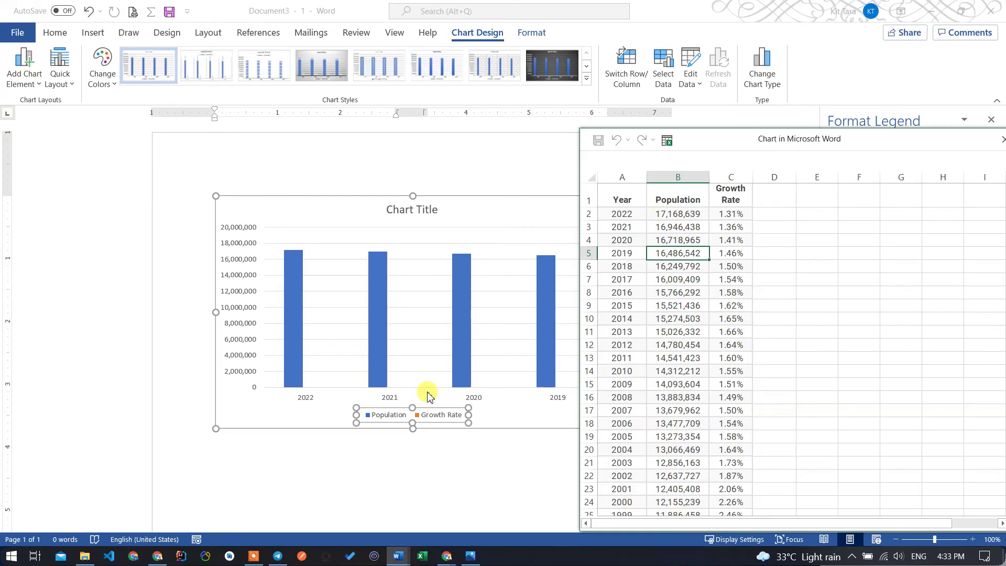
left_click(307, 399)
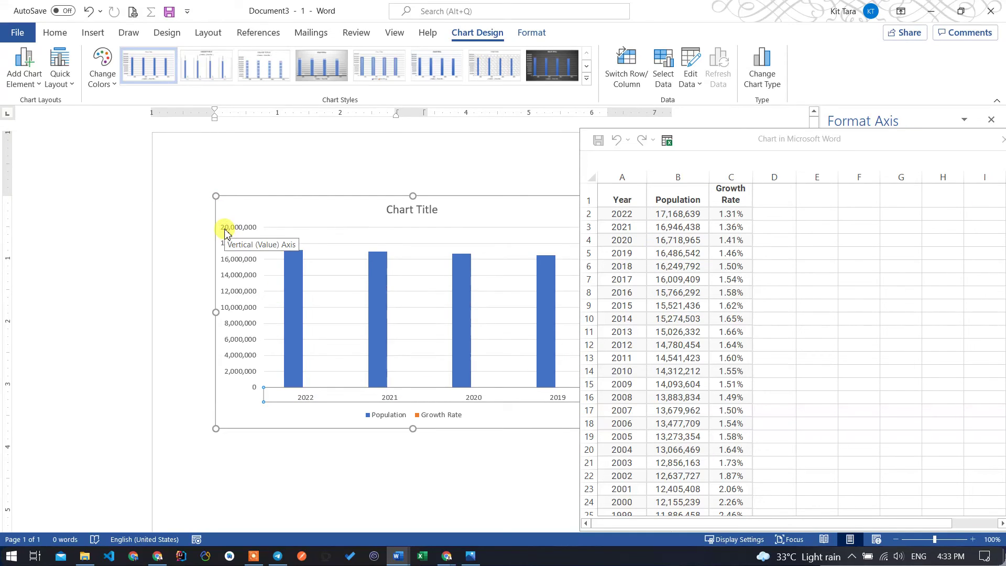
Extend the chart data range down to row 24 so years back to 2000 are plotted.
left_click(676, 218)
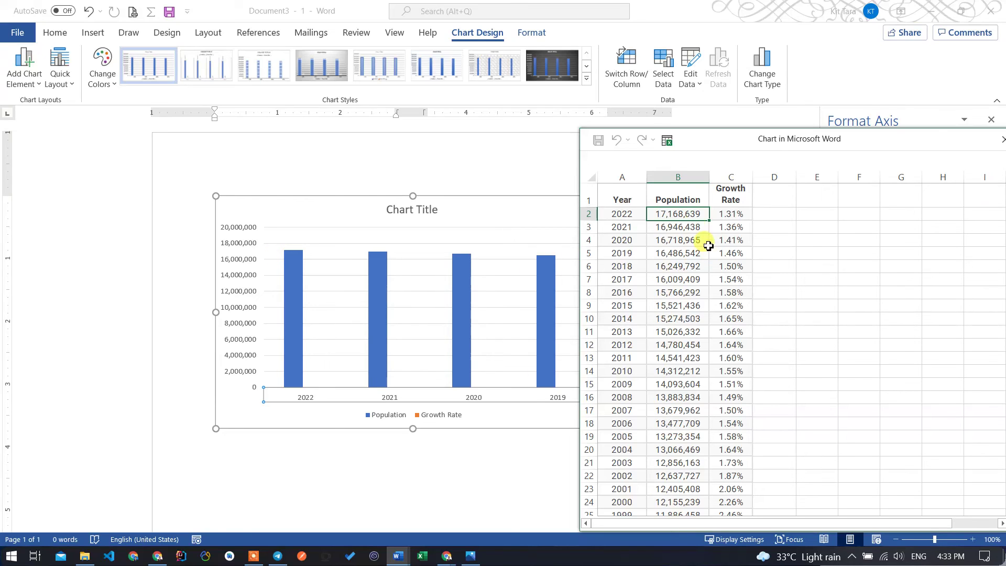
left_click(378, 209)
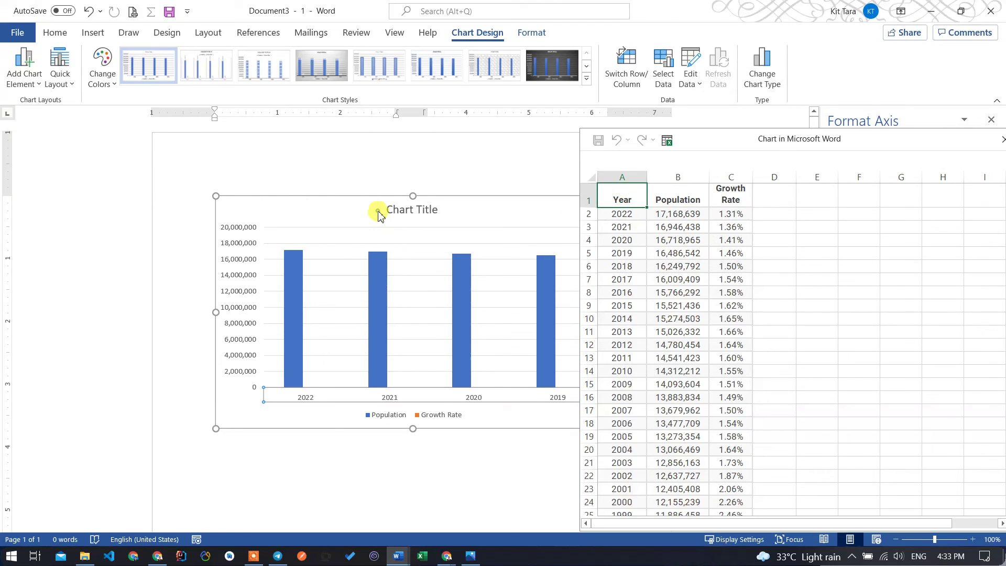
left_click(333, 247)
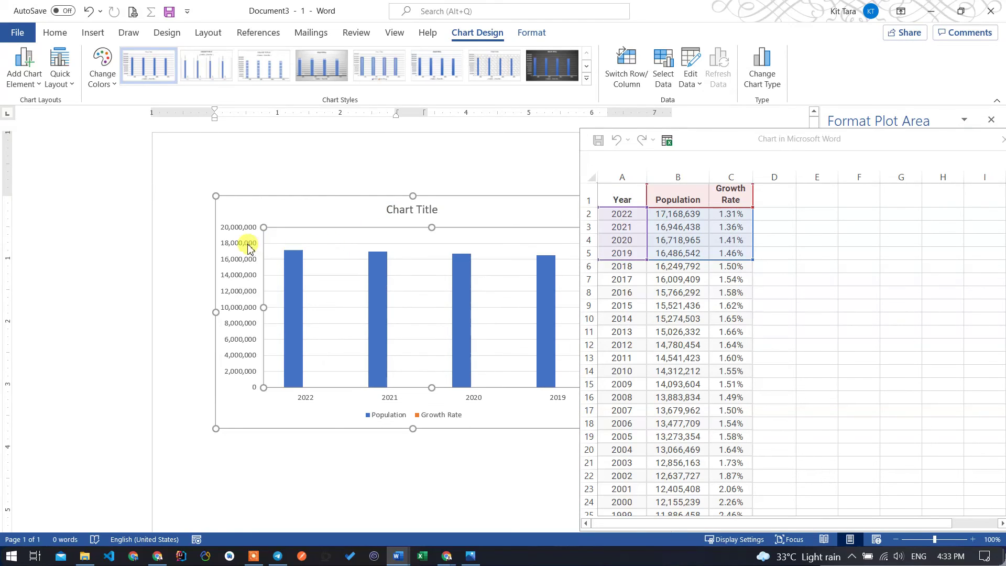
left_click(755, 210)
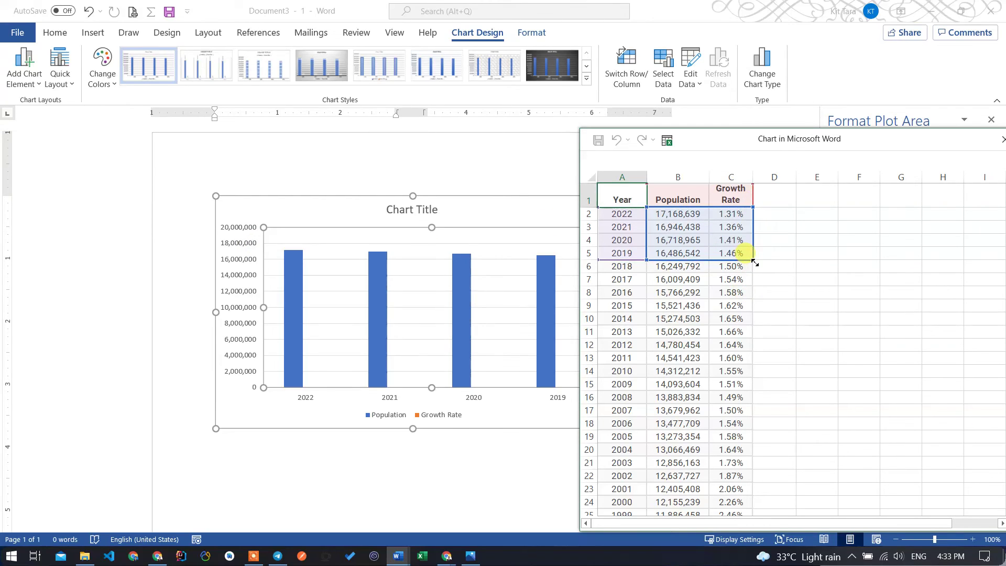
left_click_drag(757, 277, 759, 473)
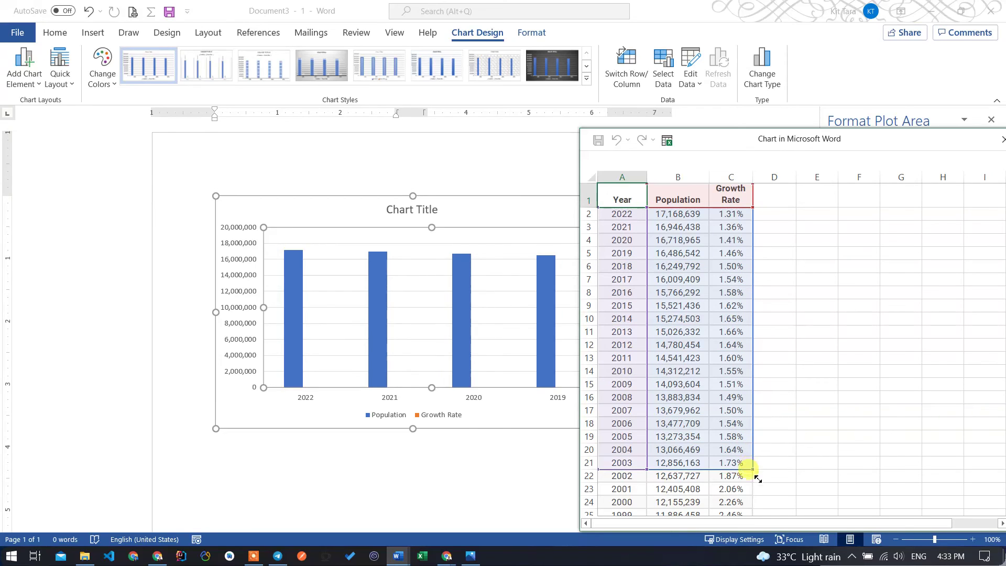
left_click_drag(759, 478, 757, 506)
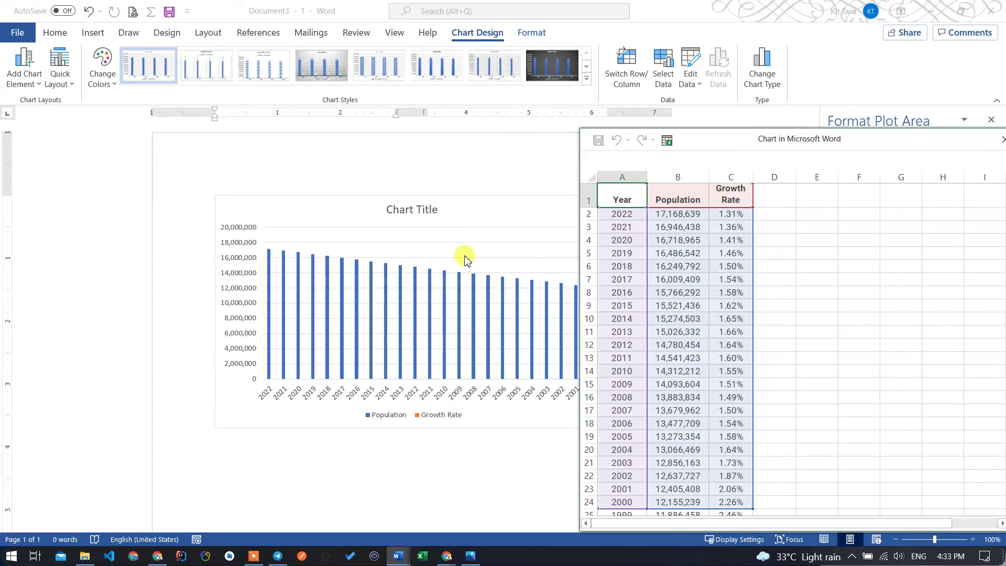
mouse_move(714, 142)
left_mouse_down()
mouse_move(683, 130)
mouse_move(646, 136)
left_mouse_up()
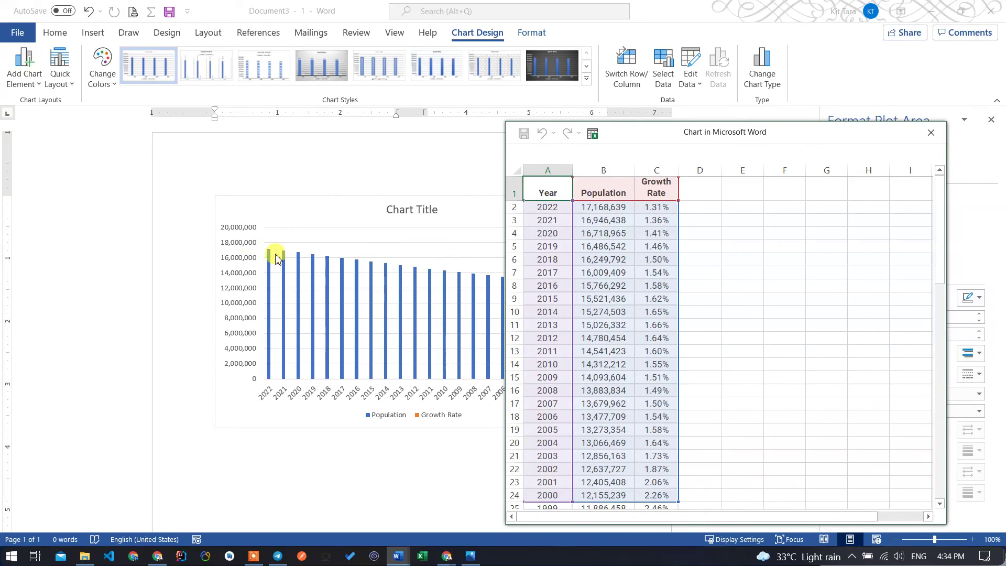
Close the chart data sheet and select the whole chart area.
left_click(931, 132)
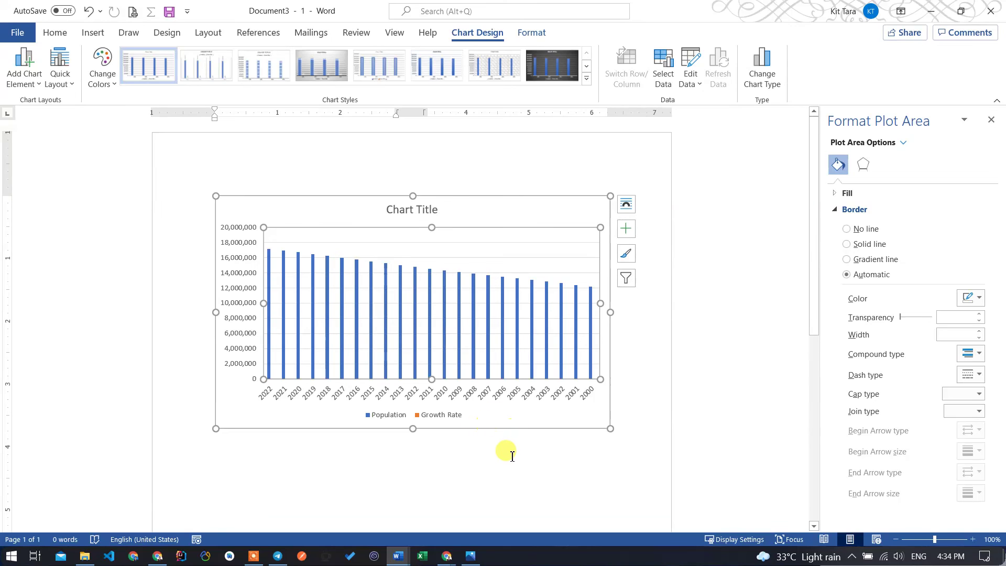
left_click_drag(512, 456, 664, 359)
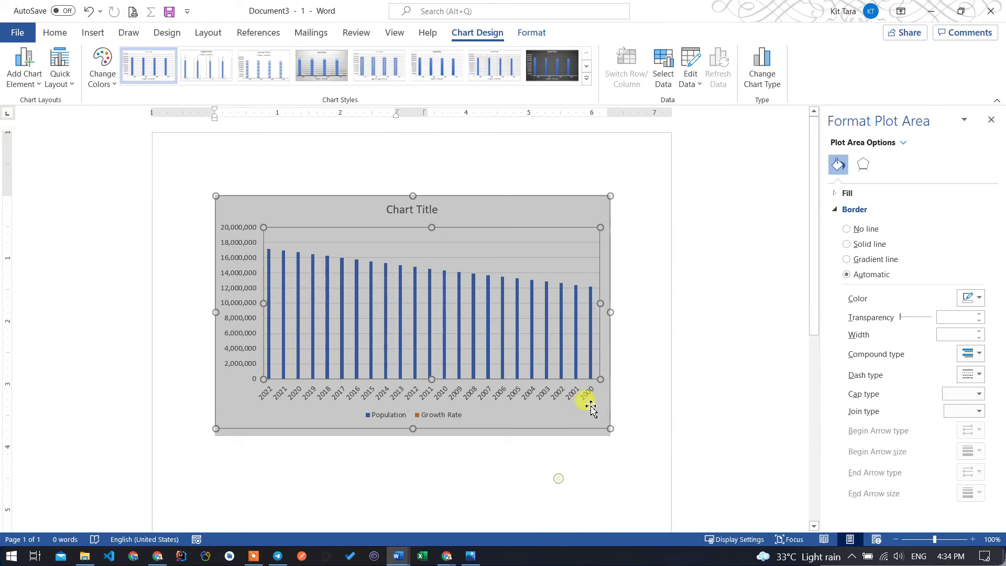
left_click(644, 448)
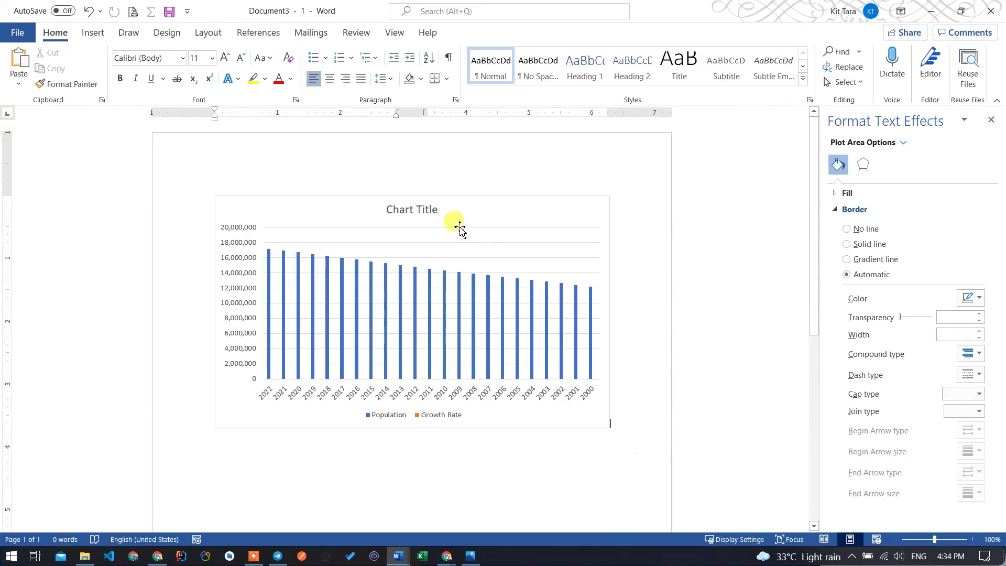
left_click(433, 209)
left_click(482, 210)
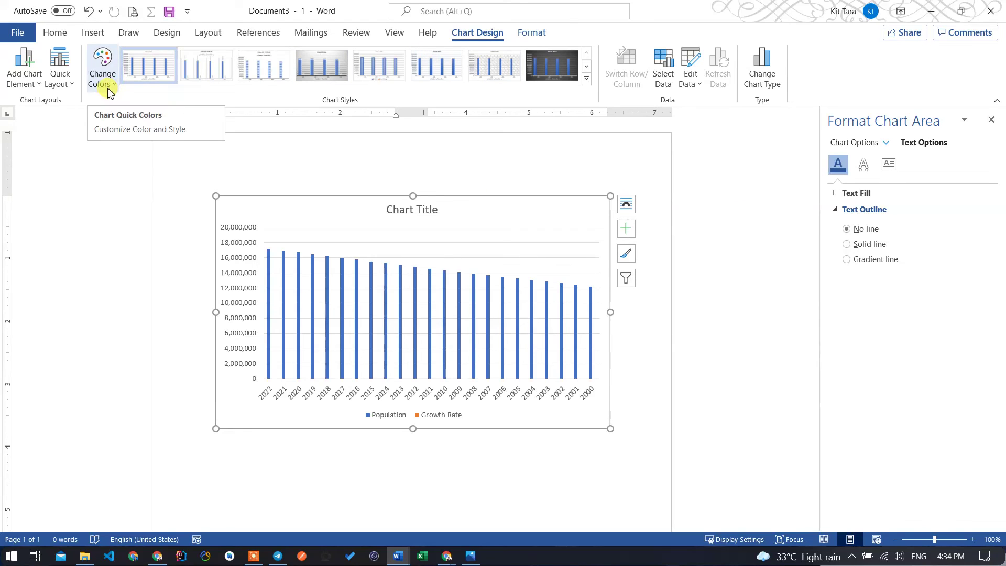
Open Format Chart Area and switch to Text Options, Text Fill & Outline.
left_click(533, 32)
left_click(485, 34)
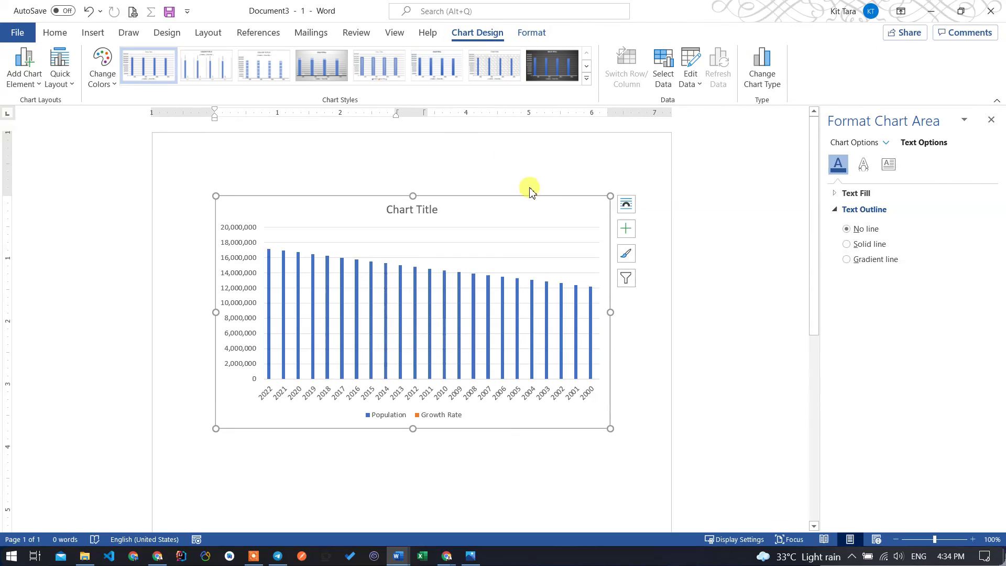
right_click(548, 209)
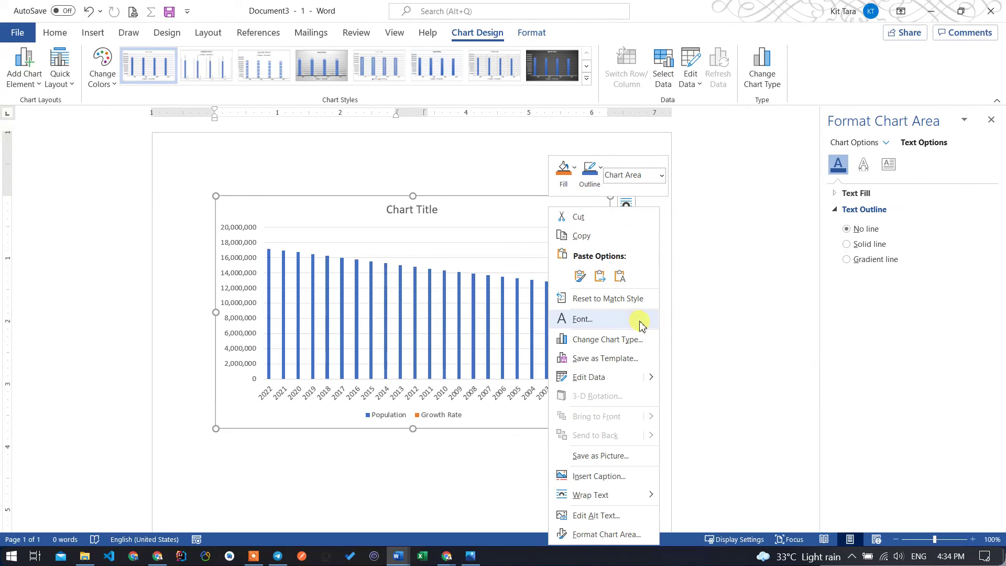
mouse_move(589, 378)
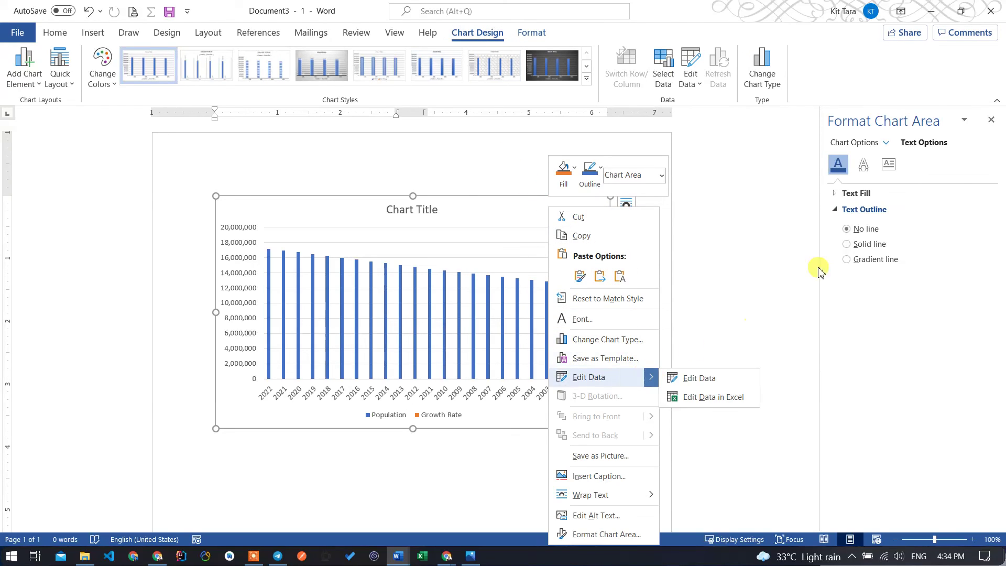
left_click(889, 164)
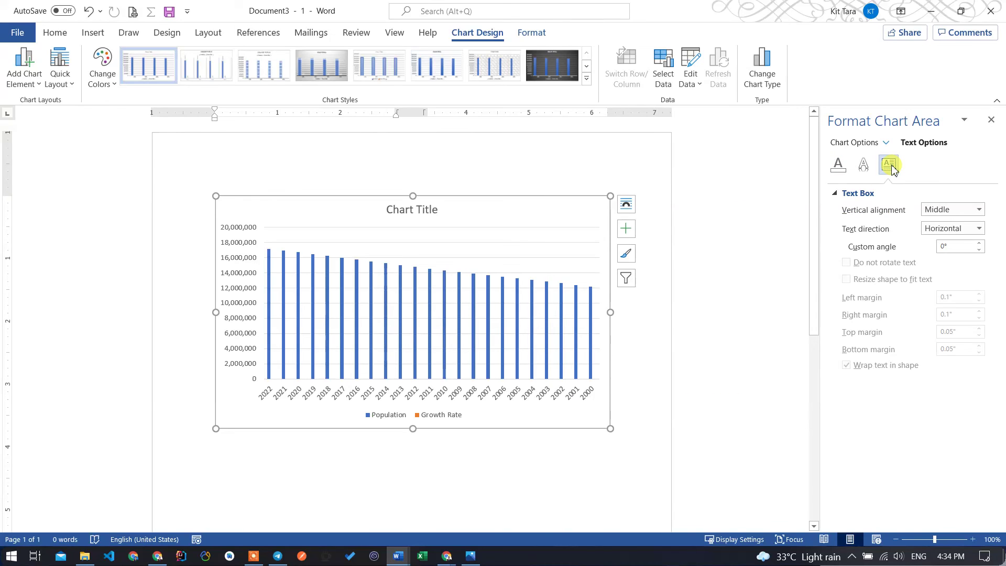
left_click(864, 165)
left_click(838, 165)
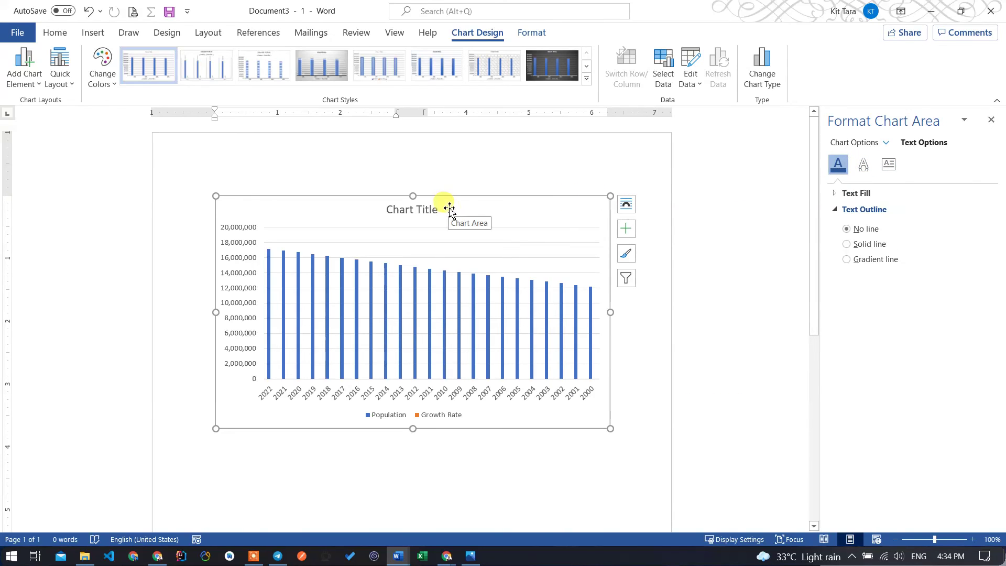
Select the chart's Population and Growth Rate legend.
left_click(348, 283)
left_click(418, 418)
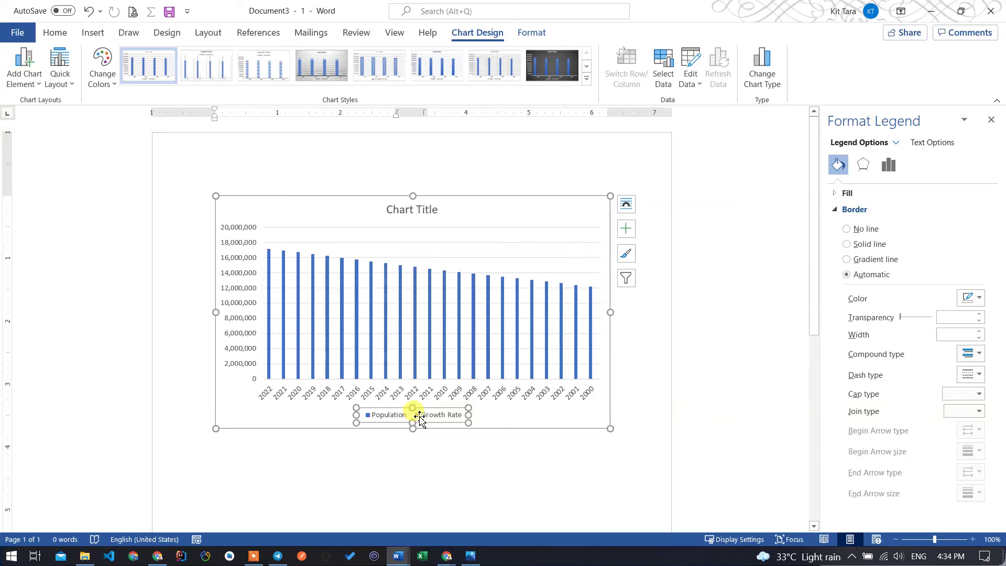
left_click(420, 420)
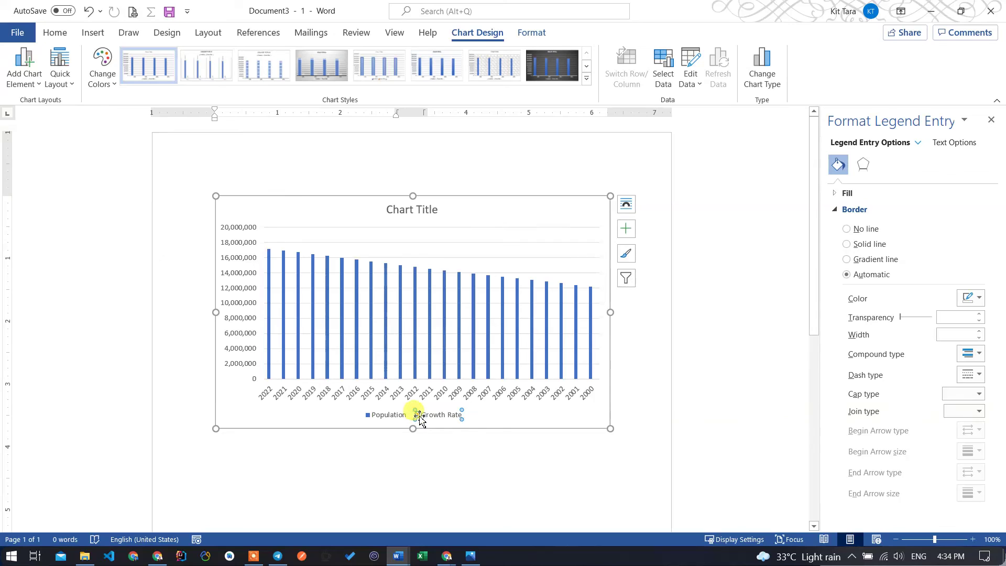
left_click(474, 422)
left_click(431, 424)
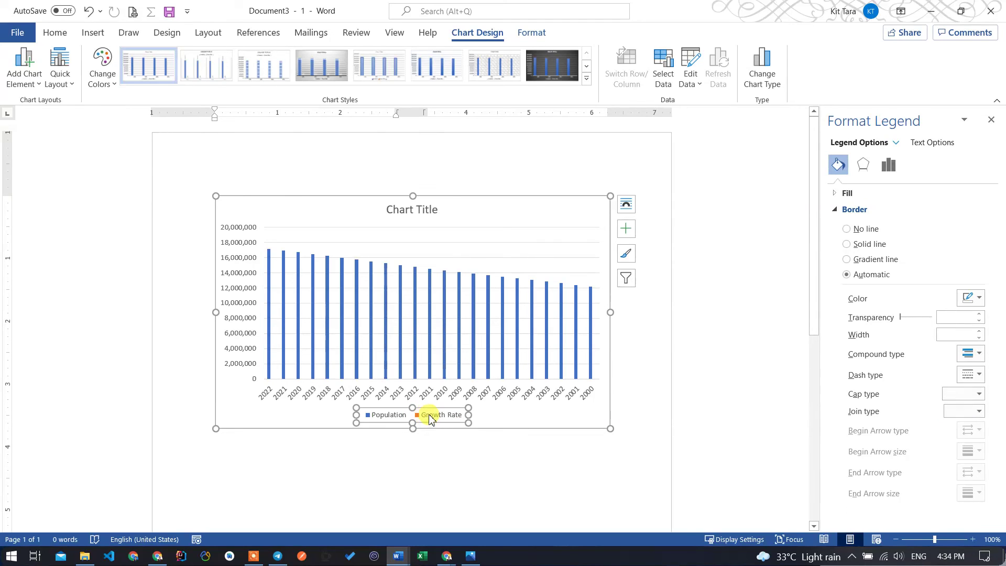
left_click(435, 418)
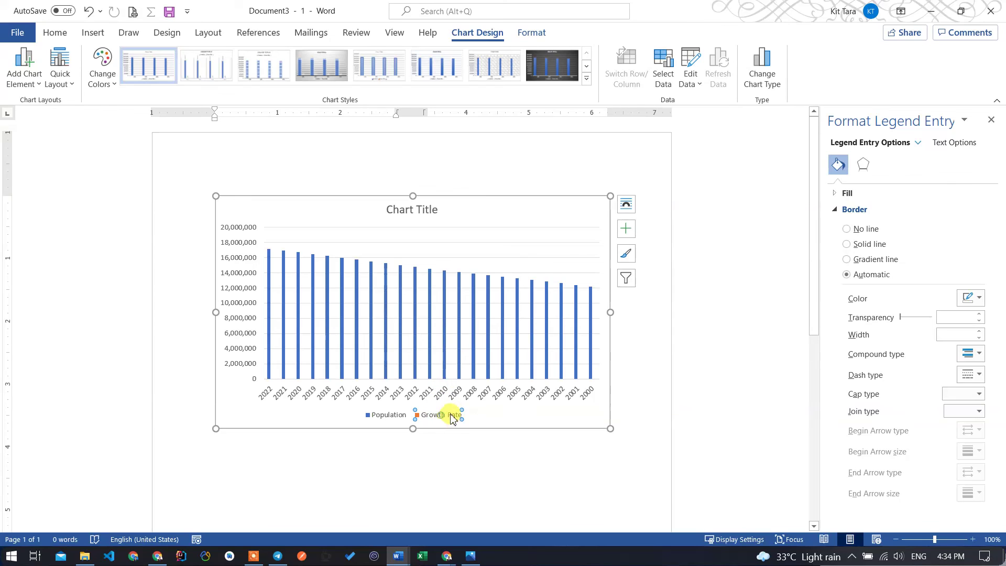
left_click(455, 420)
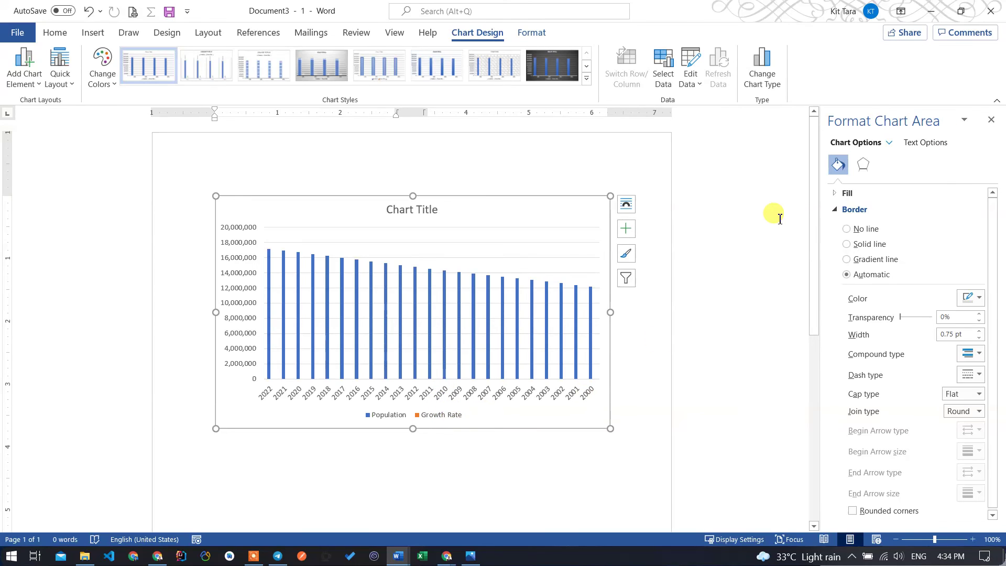
left_click(437, 415)
Set the legend position to Top Right, nudge it slightly, and close the Format Legend pane.
left_click(889, 166)
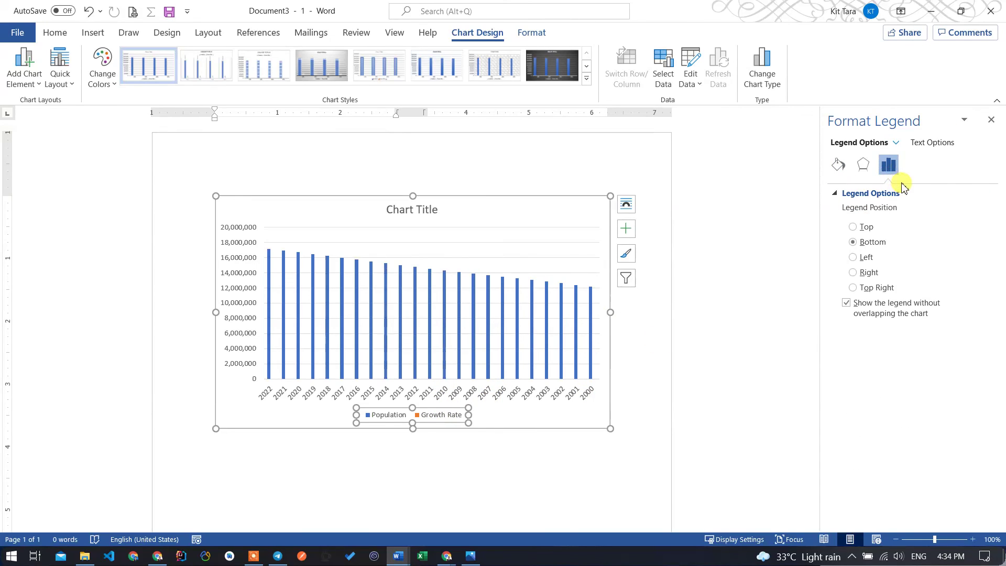
left_click(853, 257)
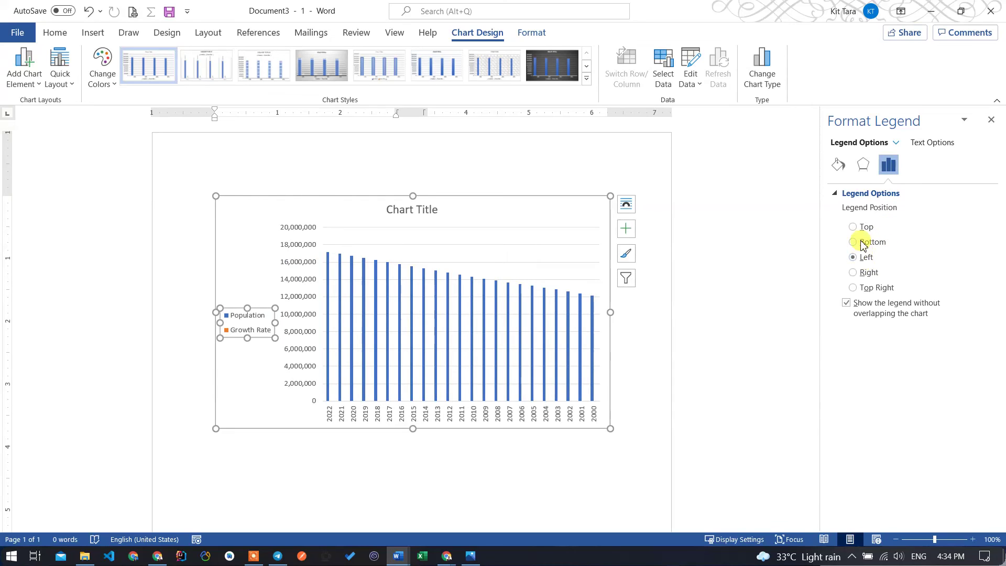
left_click(868, 272)
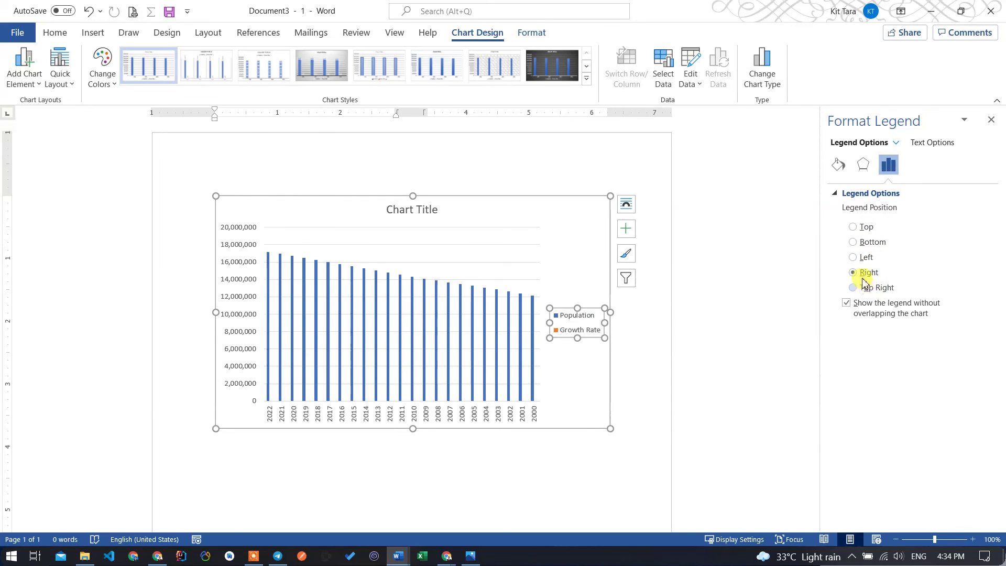
left_click(867, 288)
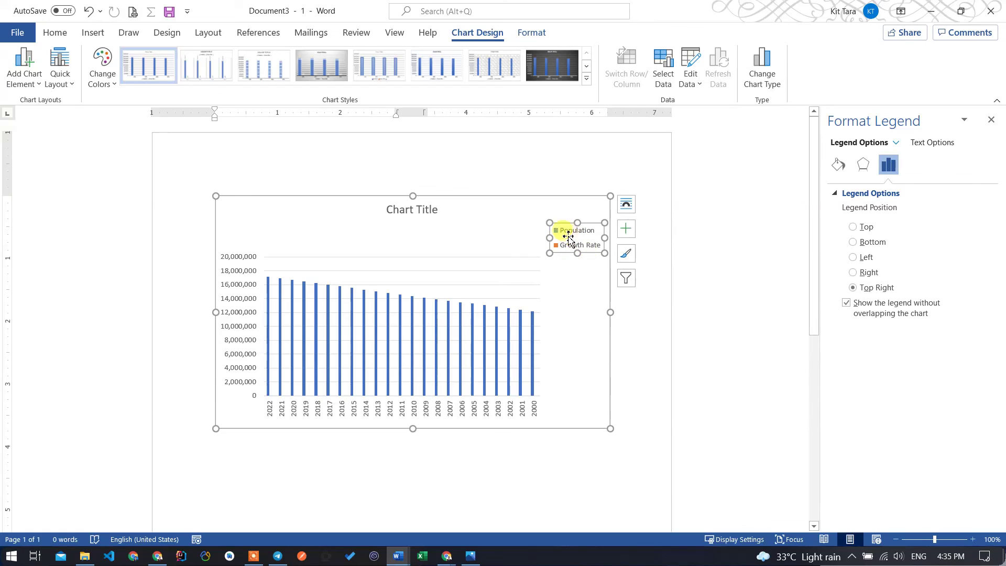
mouse_move(570, 225)
left_mouse_down()
mouse_move(557, 217)
mouse_move(566, 213)
left_mouse_up()
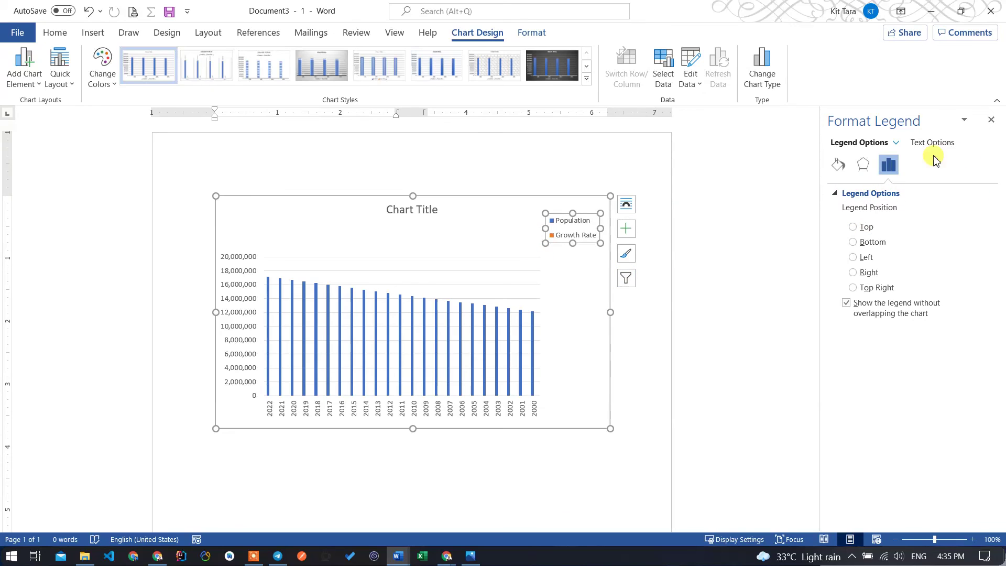
left_click(991, 120)
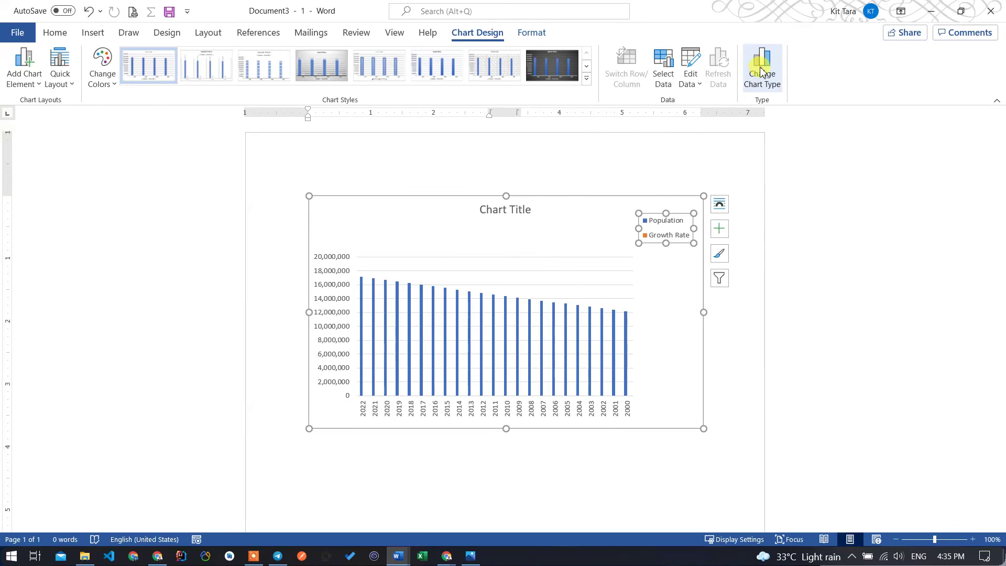
Change the population column chart to a Line chart through Change Chart Type.
left_click(790, 278)
left_click(577, 226)
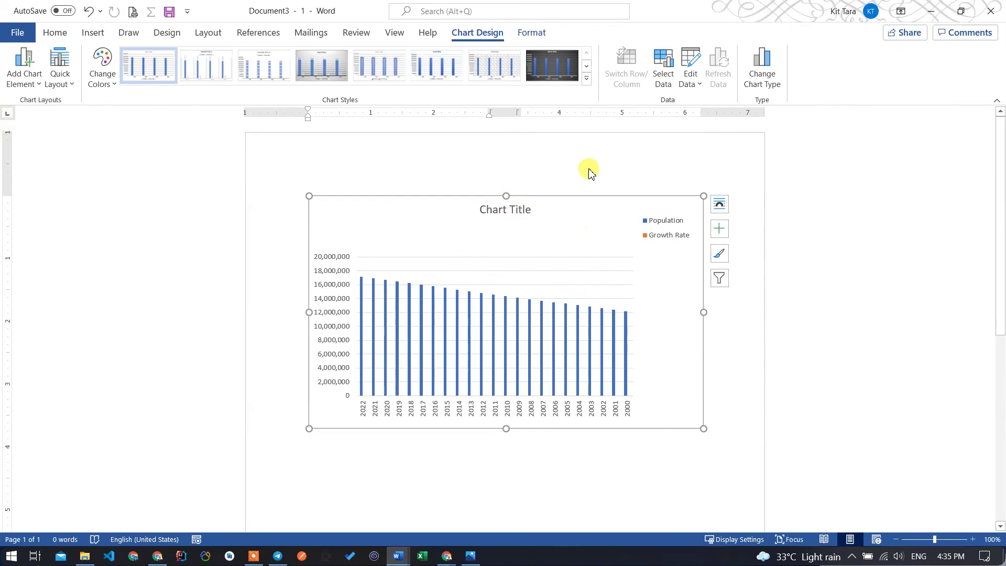
left_click(770, 75)
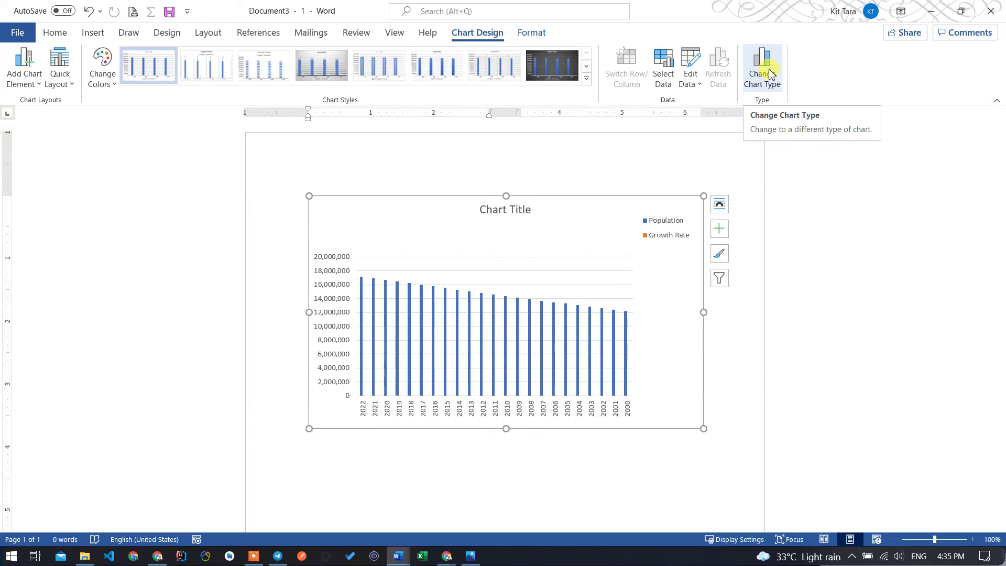
left_click(772, 75)
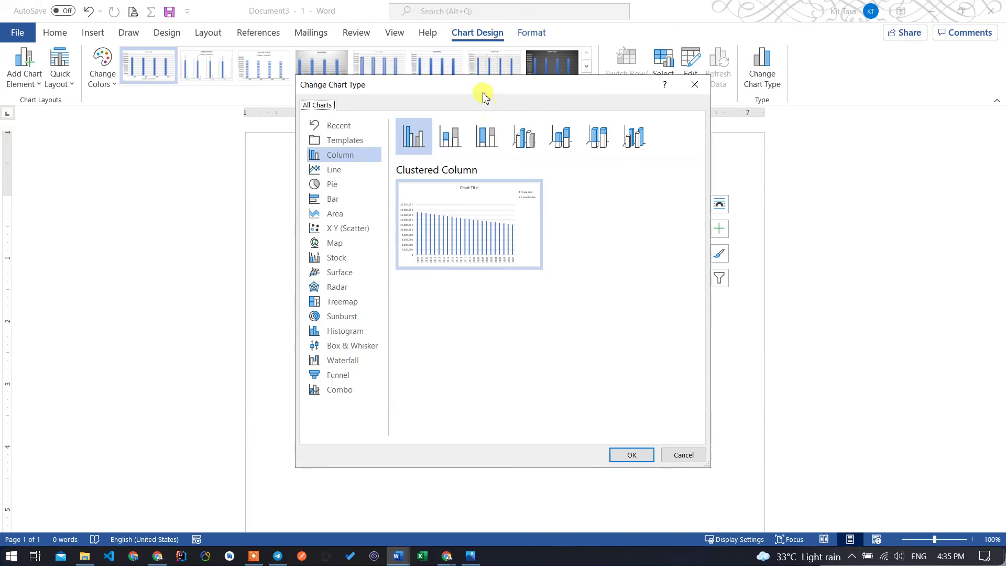
left_click_drag(490, 90, 784, 145)
left_click(635, 222)
mouse_move(706, 187)
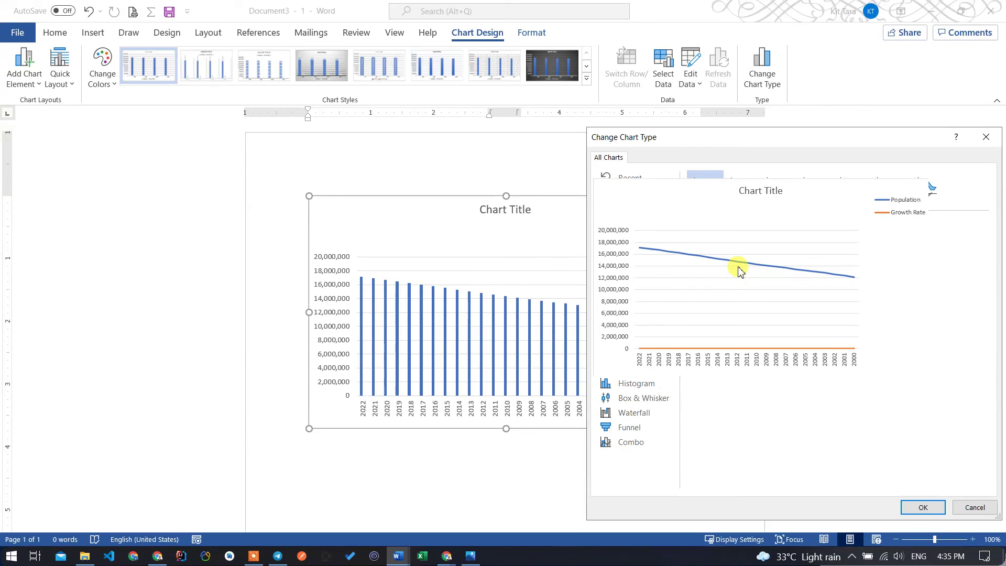
left_click(924, 508)
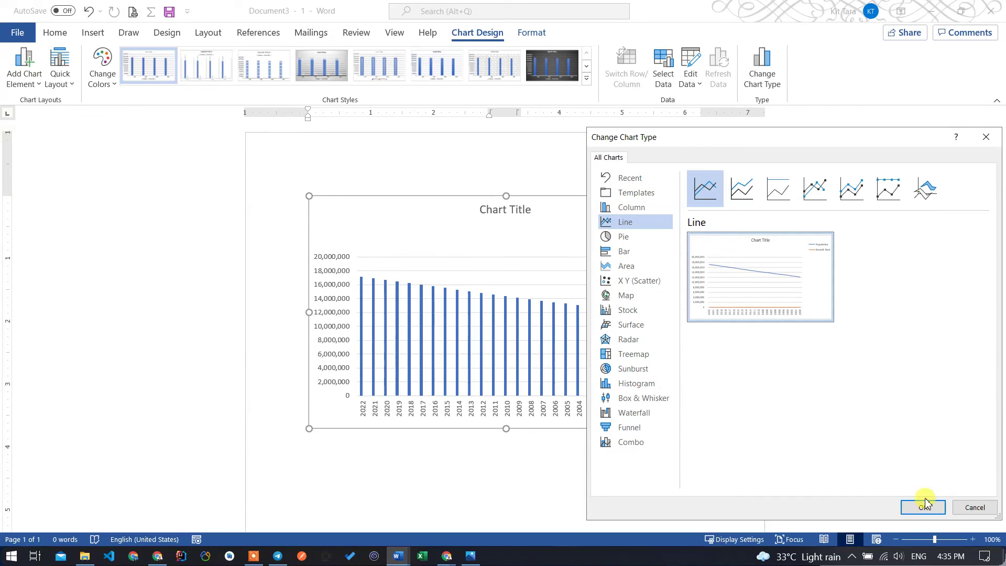
left_click(824, 397)
mouse_move(585, 395)
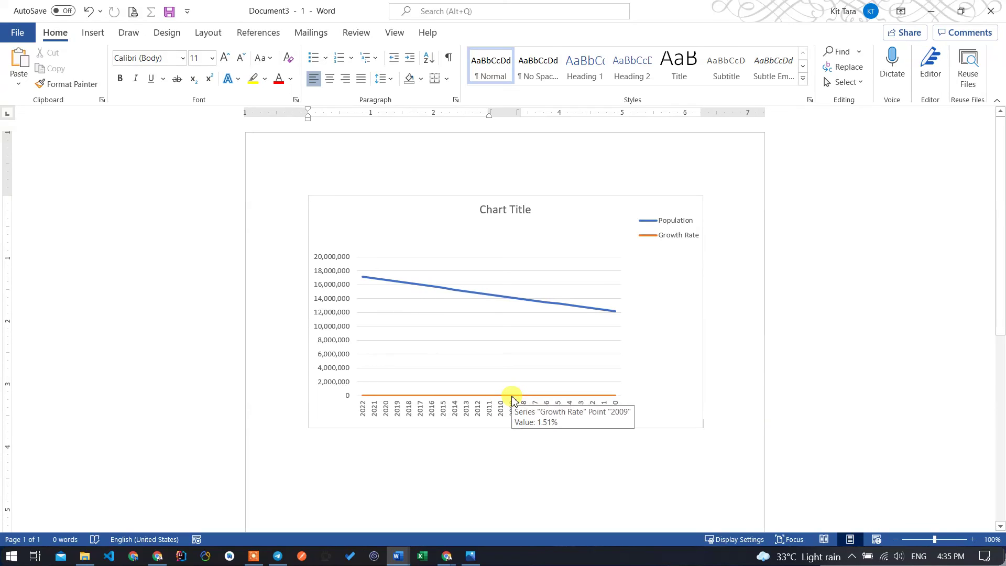
left_click(584, 396)
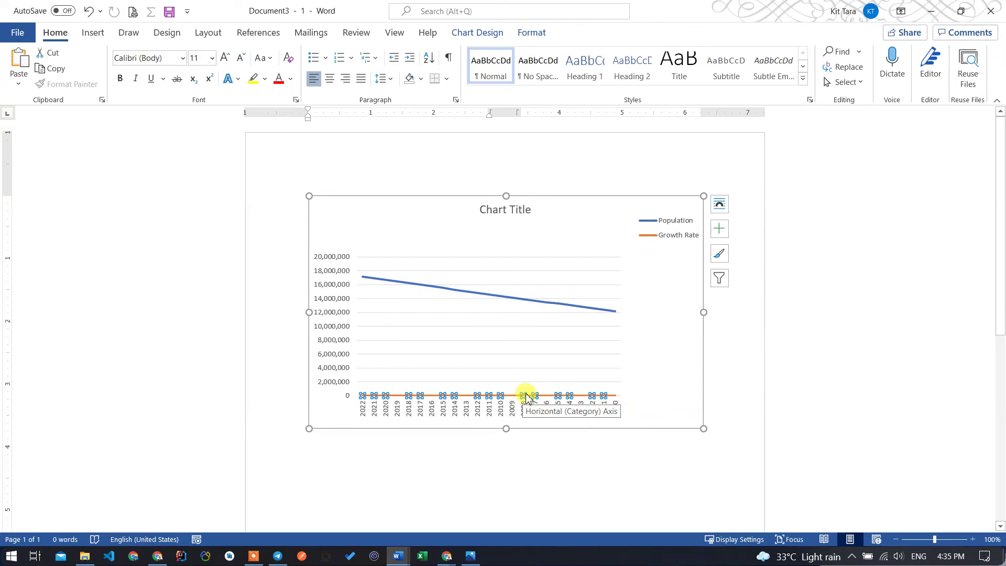
left_click(760, 385)
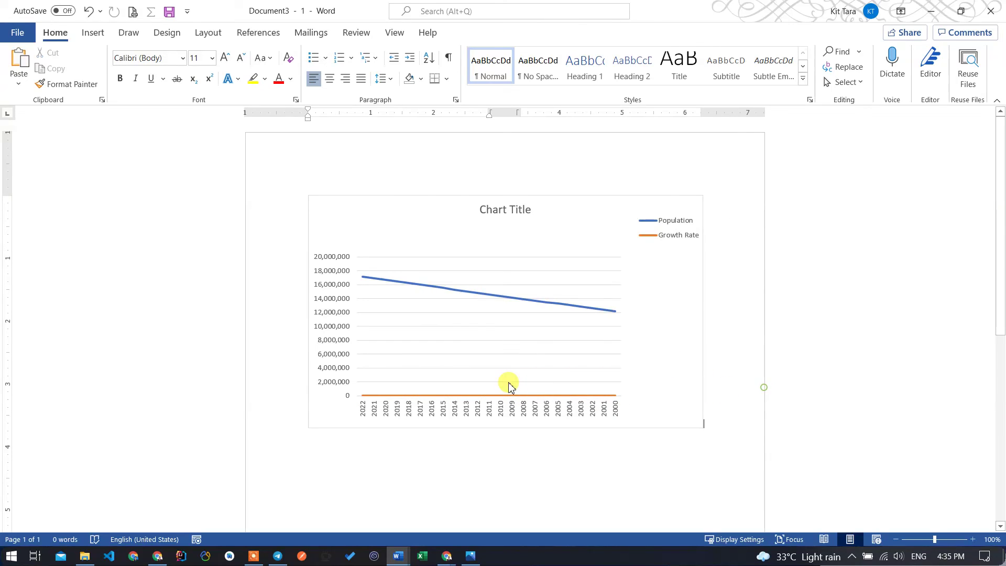
left_click(570, 392)
left_click(658, 396)
left_click(586, 392)
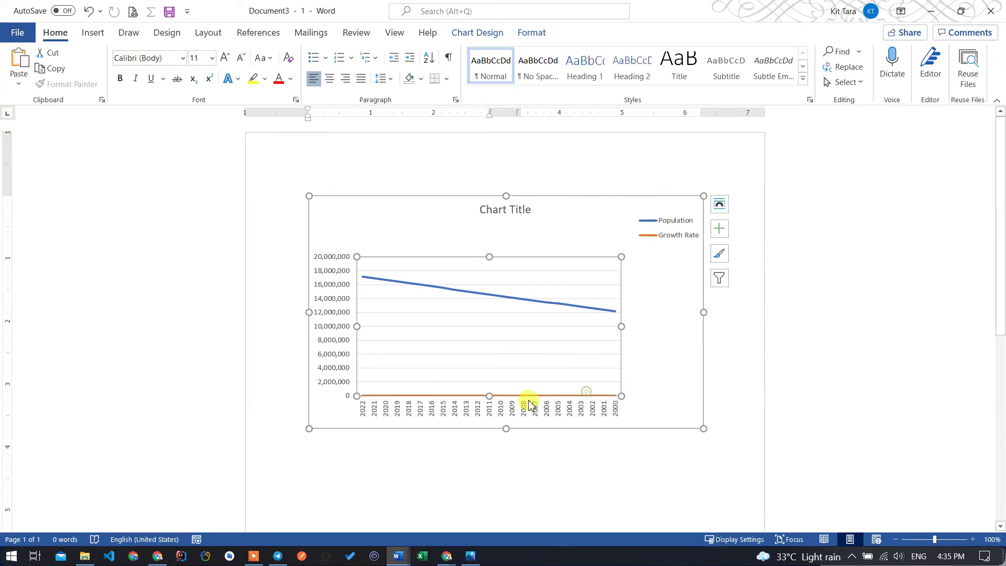
left_click(668, 382)
left_click(791, 312)
left_click(545, 223)
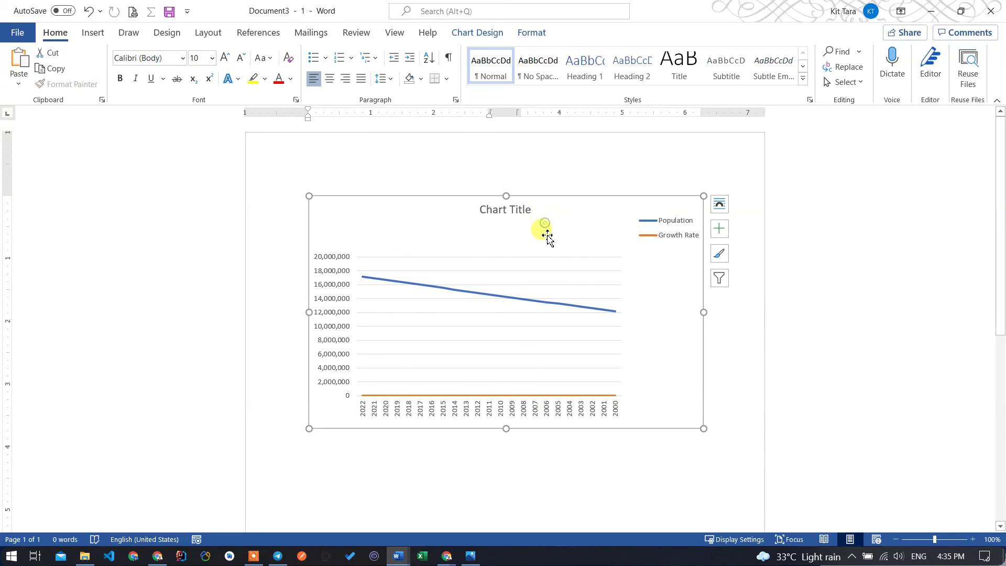
left_click(719, 204)
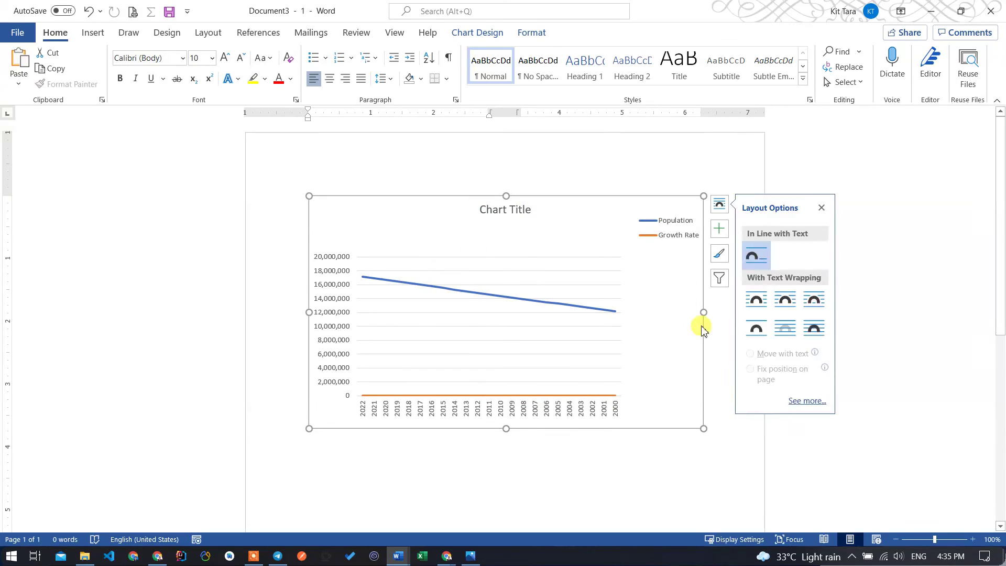
left_click(719, 254)
left_click(796, 216)
key("ctrl+z")
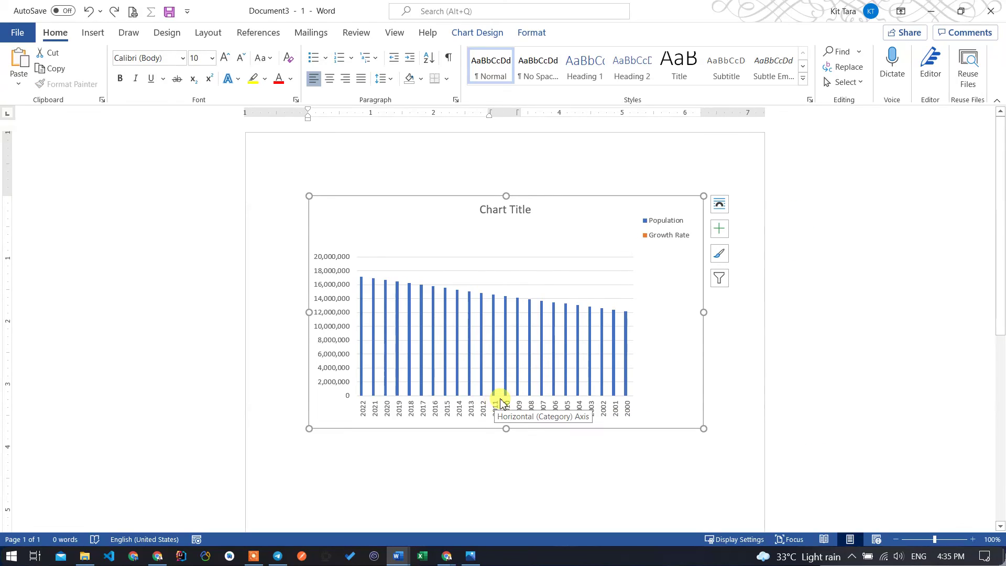
key("ctrl+y")
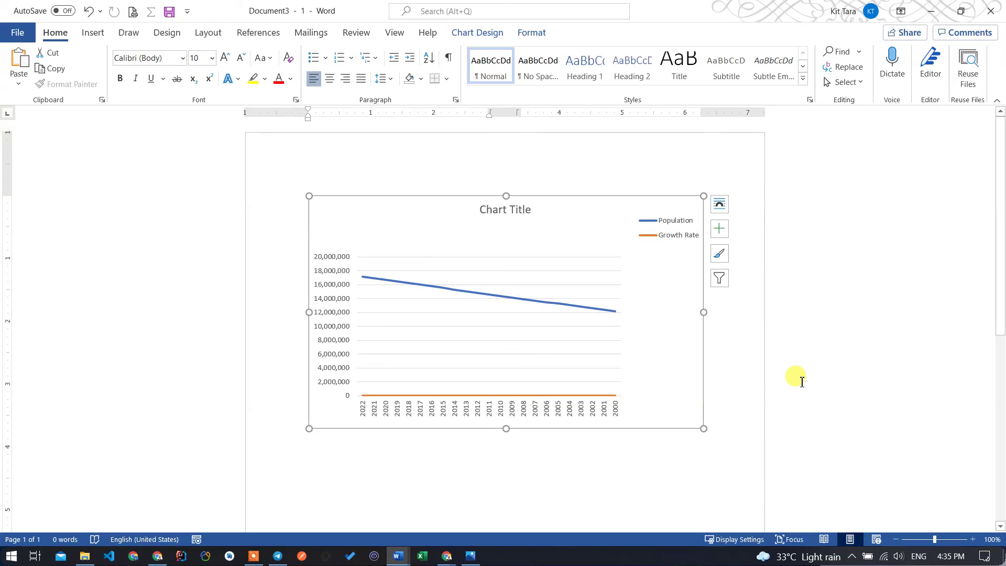
left_click(797, 378)
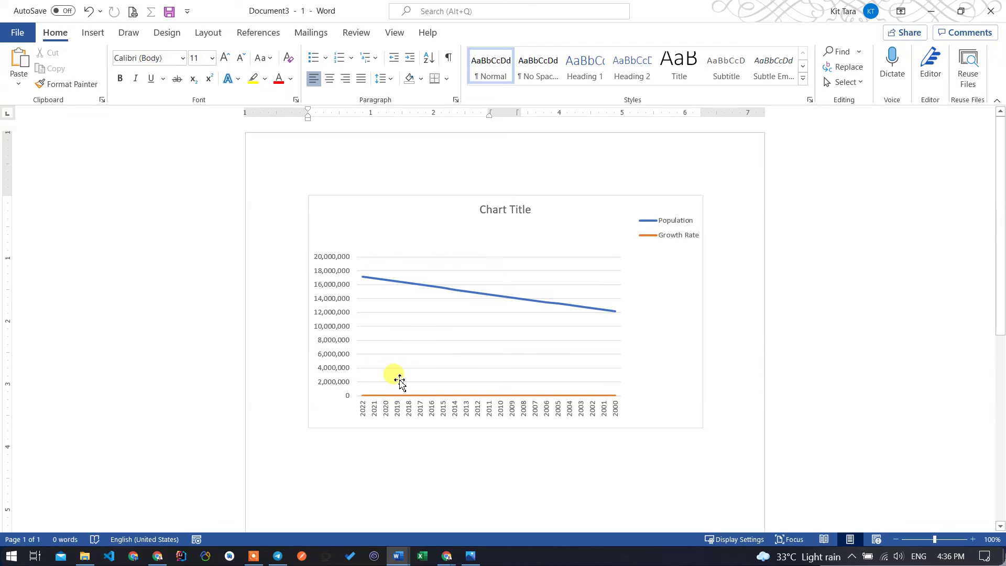
left_click(375, 400)
left_click(325, 264)
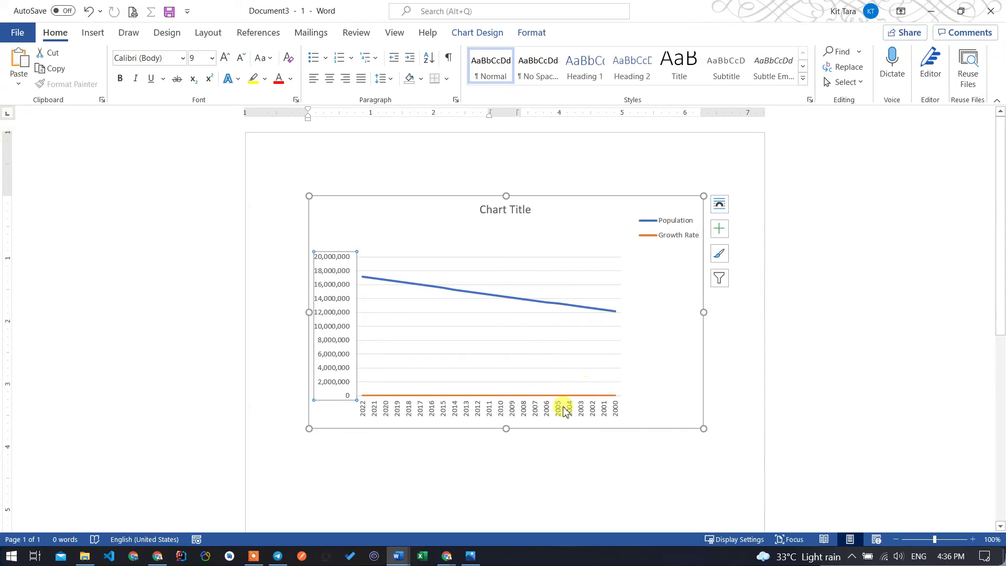
mouse_move(447, 555)
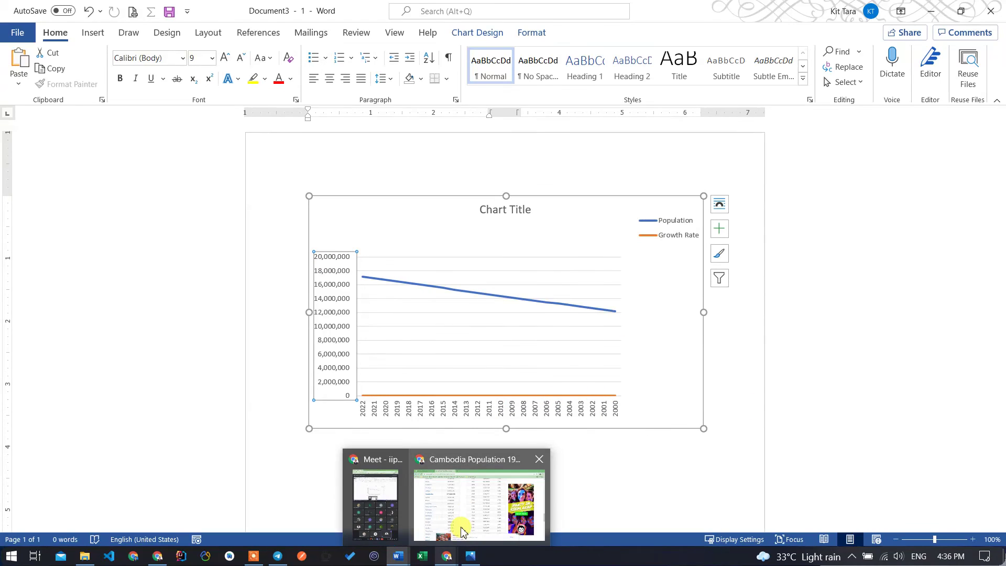
left_click(461, 532)
left_click(89, 10)
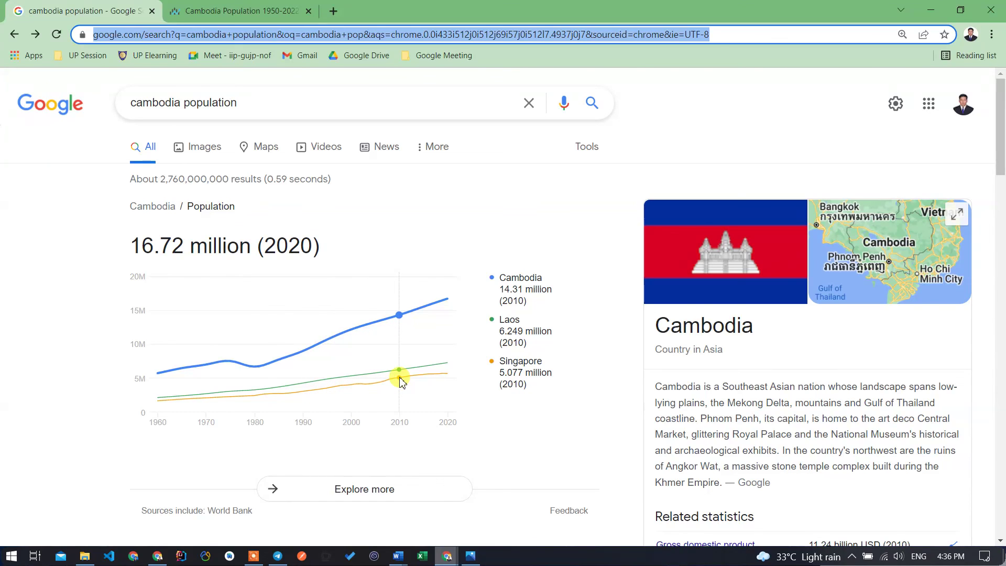
left_click(931, 9)
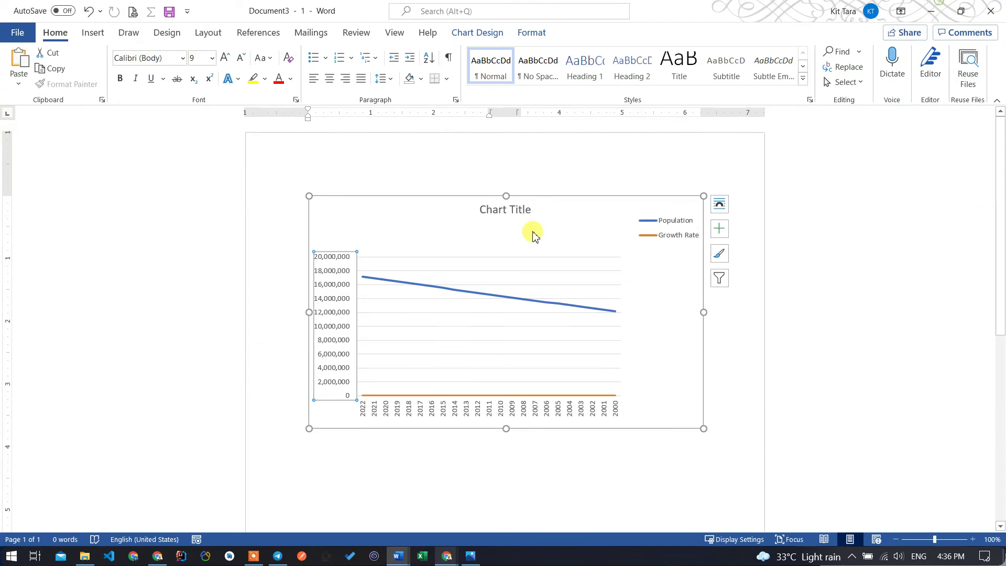
left_click(785, 344)
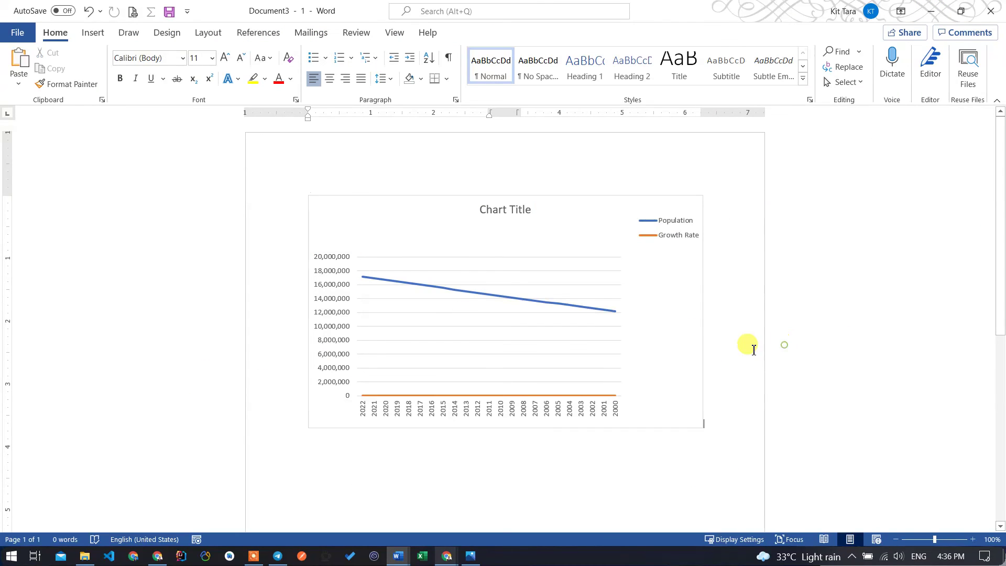
left_click(548, 211)
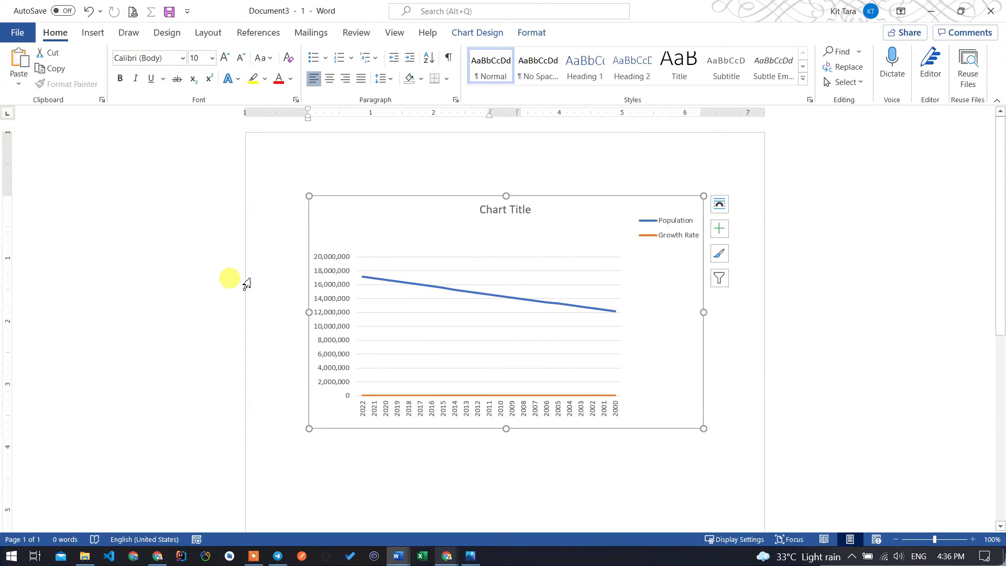
left_click(270, 309)
left_click(585, 216)
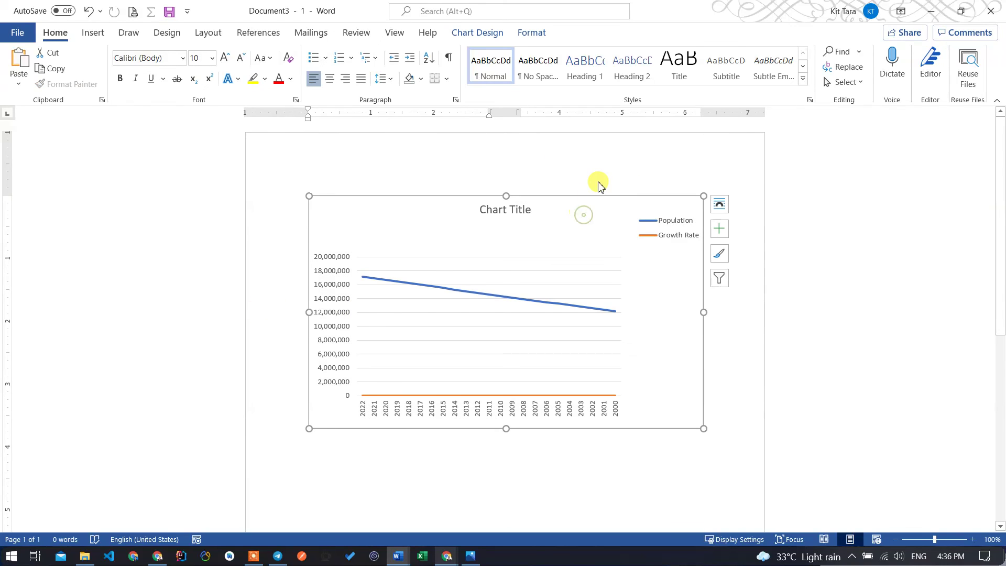
left_click(493, 34)
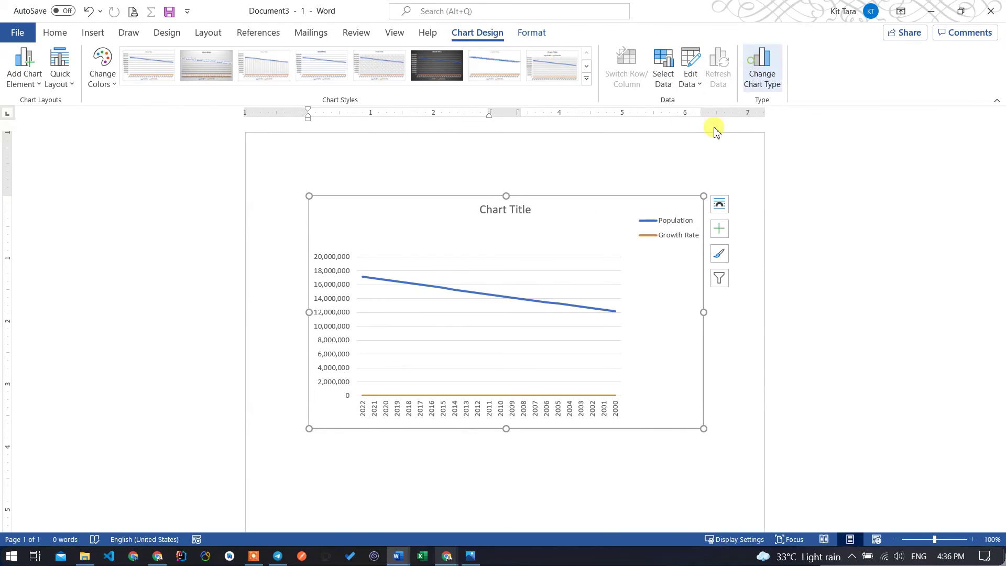
left_click(762, 68)
left_click(335, 199)
left_click(333, 184)
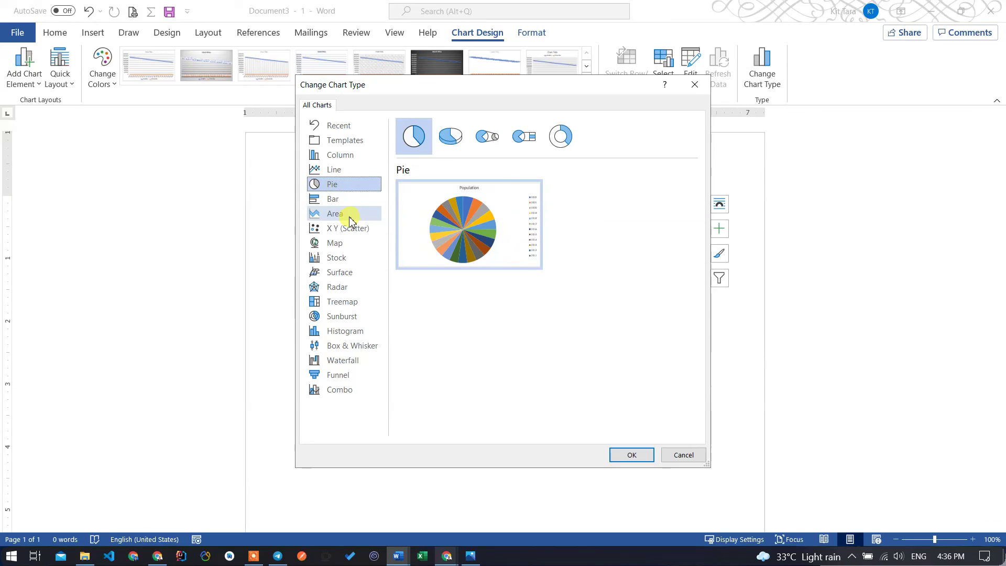
left_click(350, 218)
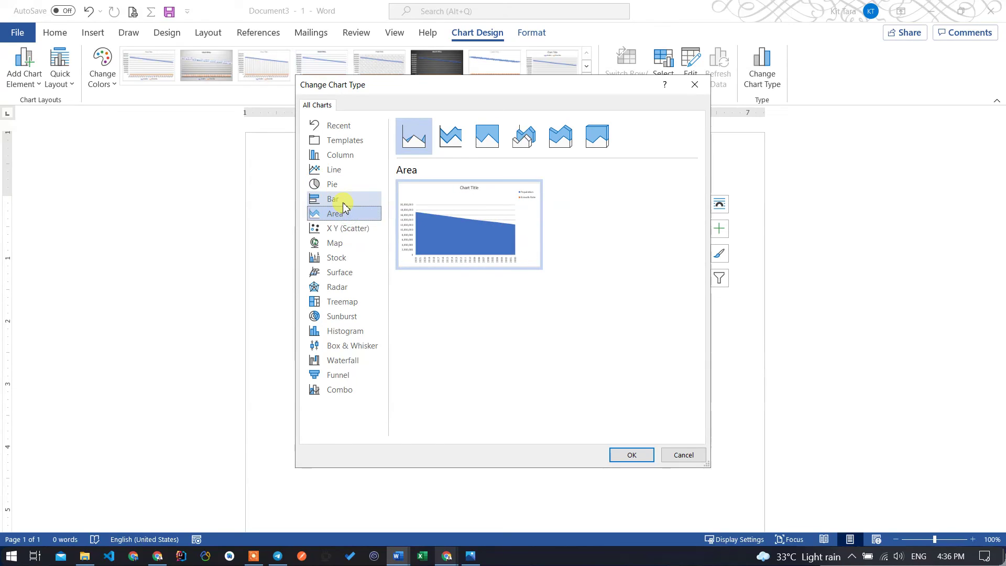
left_click(334, 243)
left_click(338, 272)
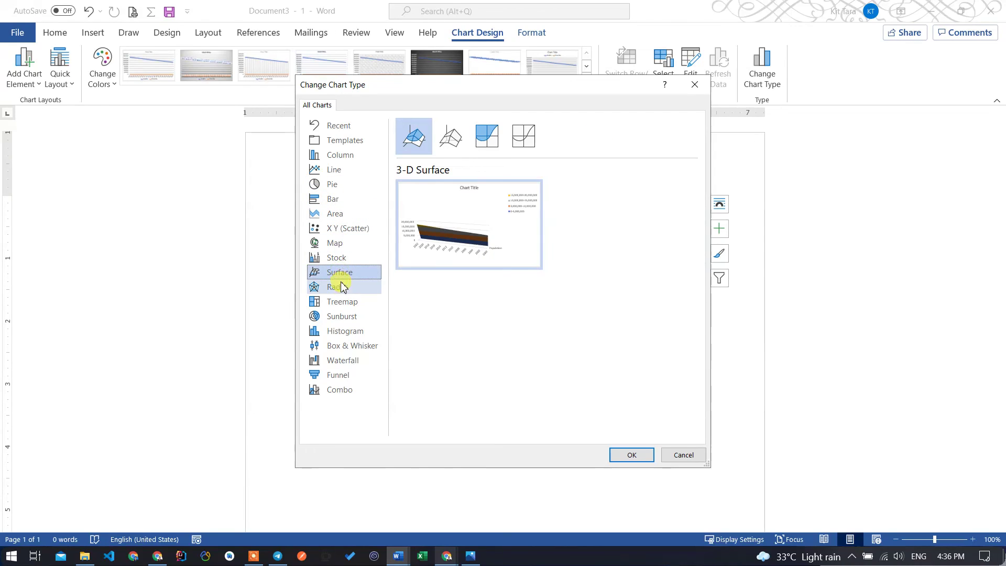
left_click(341, 140)
left_click(340, 155)
left_click(441, 148)
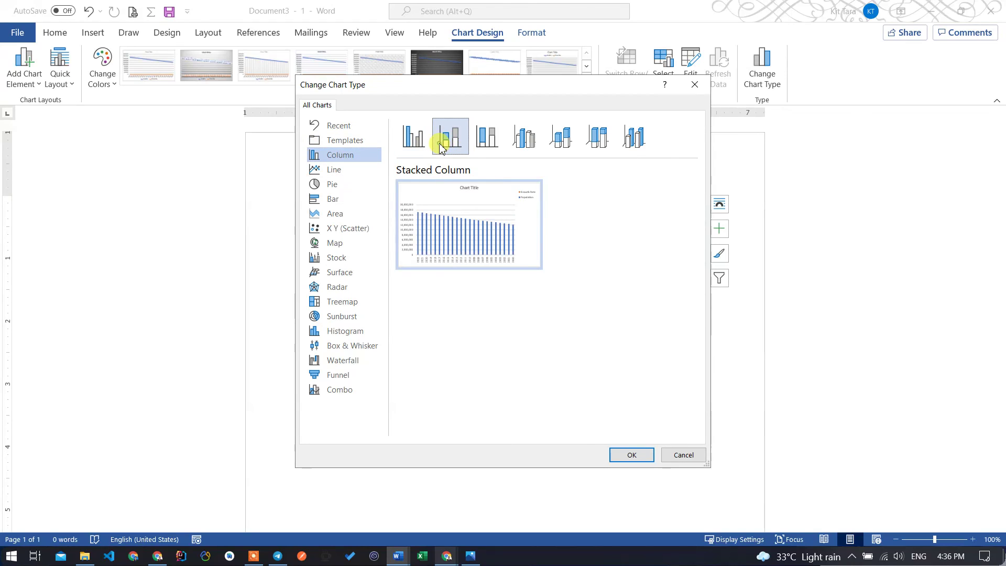
left_click(486, 136)
left_click(522, 136)
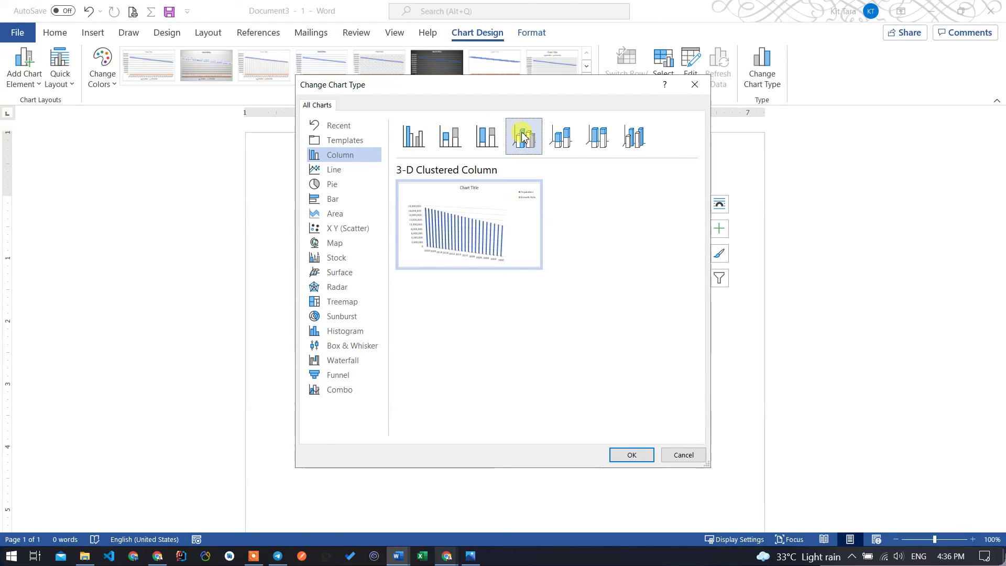
left_click(561, 136)
left_click(597, 137)
left_click(422, 137)
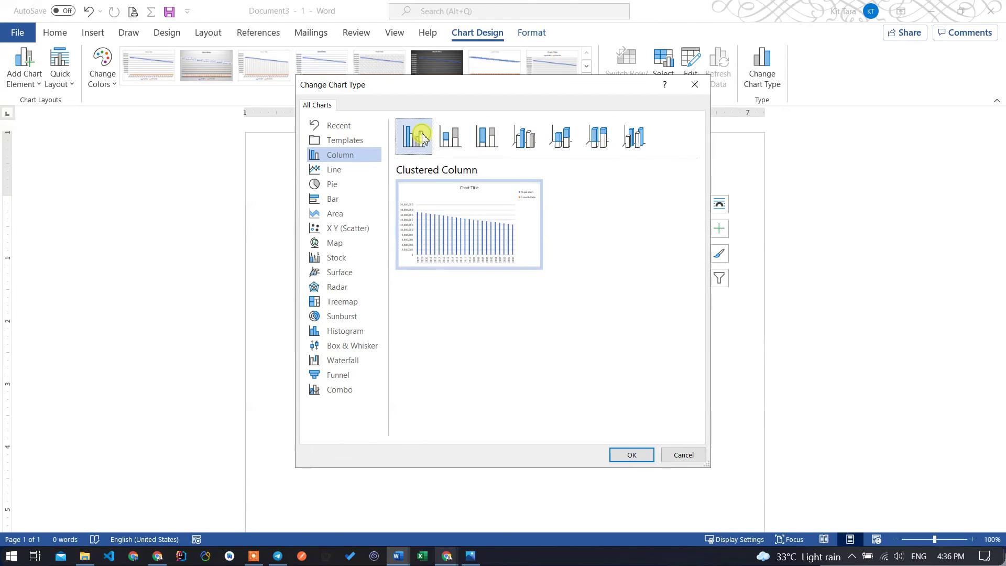
left_click(695, 85)
left_click(759, 299)
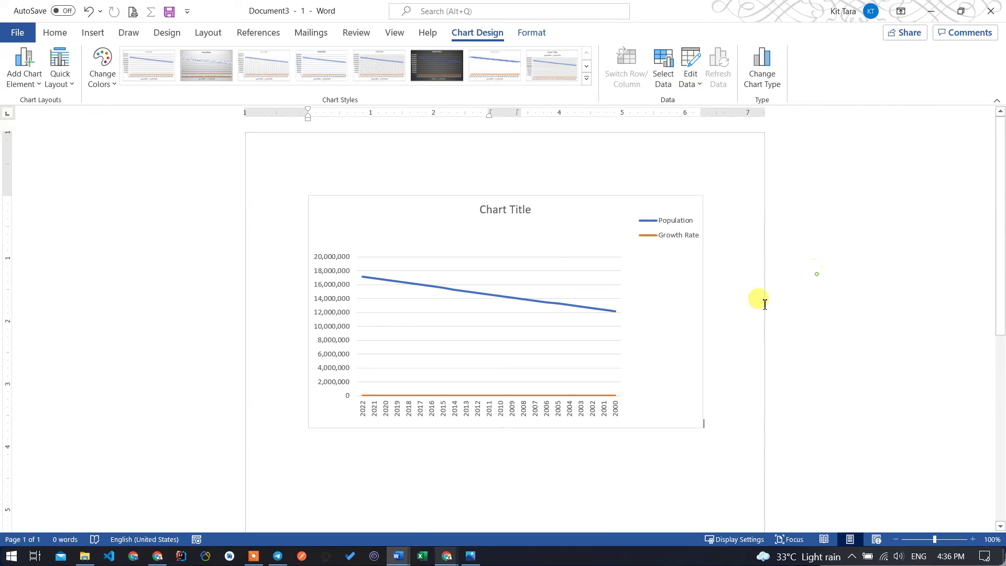
left_click(671, 411)
left_click(785, 406)
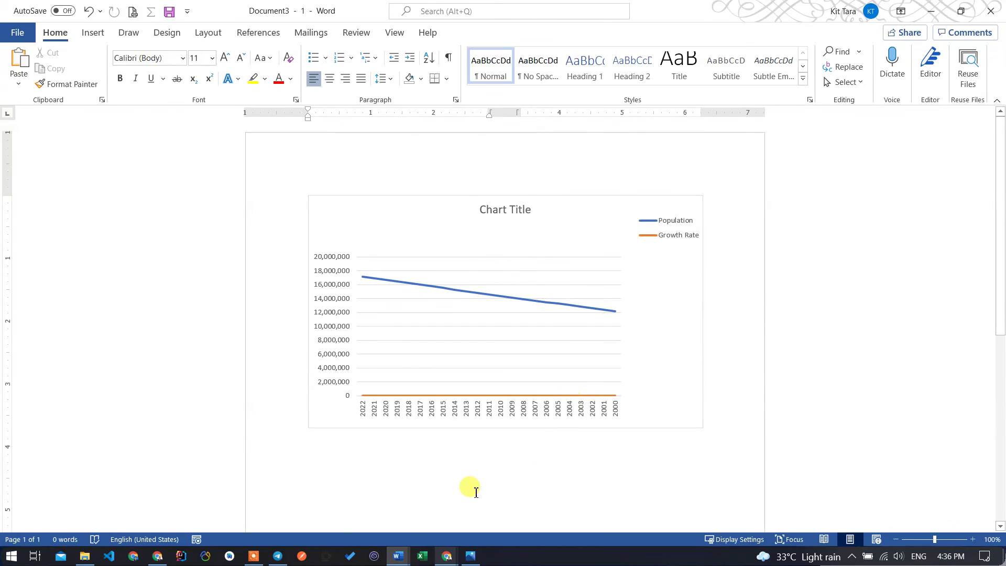
Switch to Chrome and bring up the MacroTrends Cambodia Population page.
left_click(446, 557)
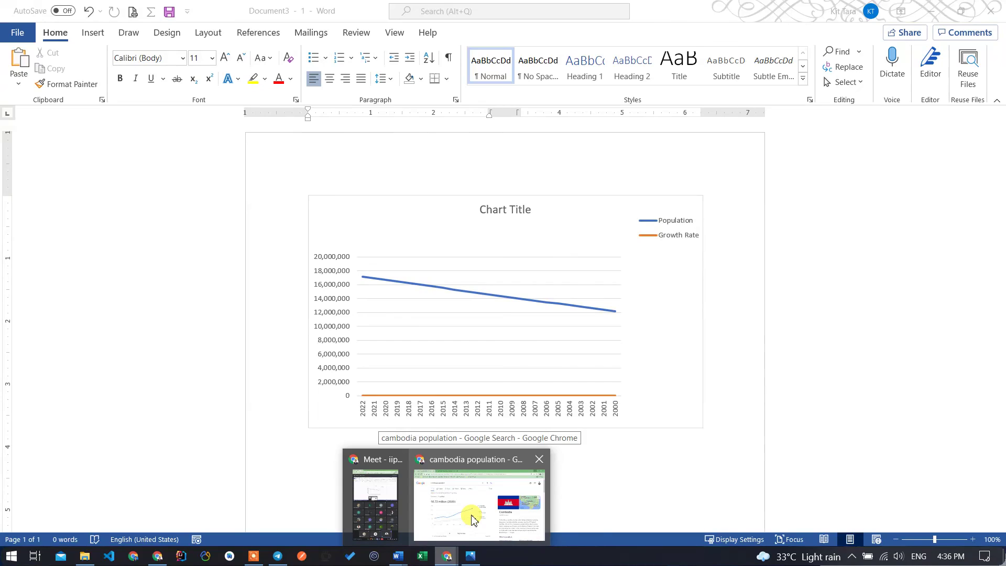
left_click(473, 519)
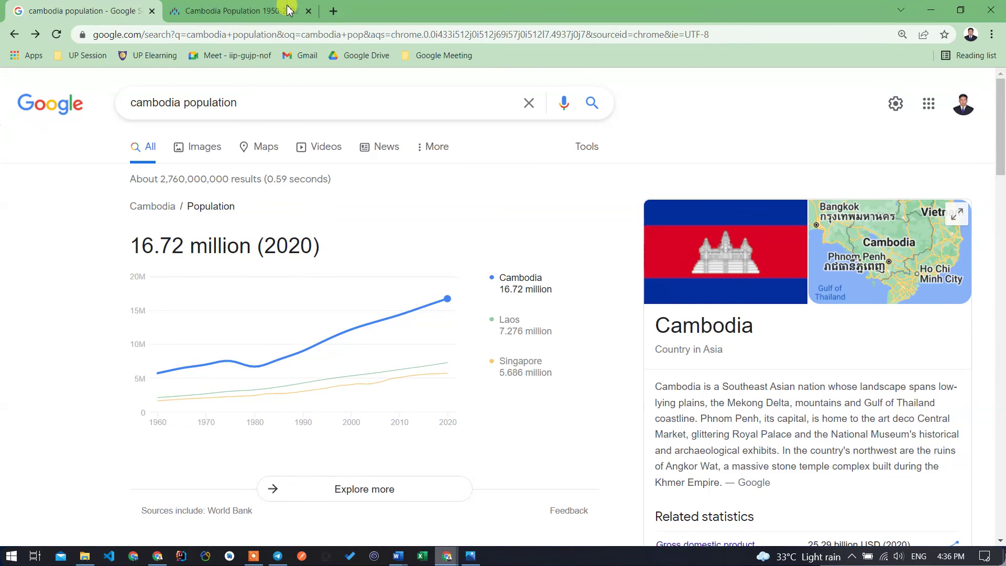
left_click(205, 6)
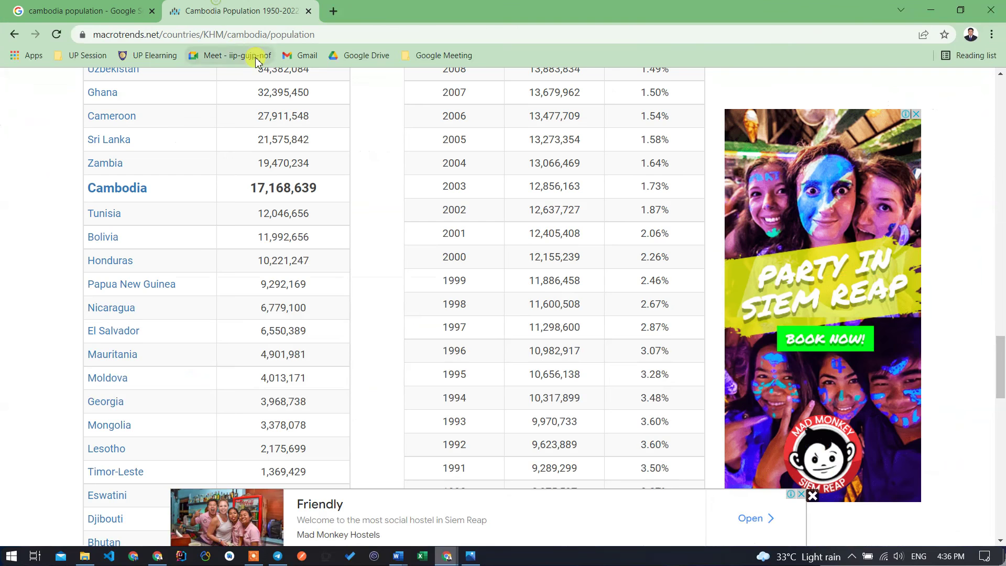
left_click(273, 34)
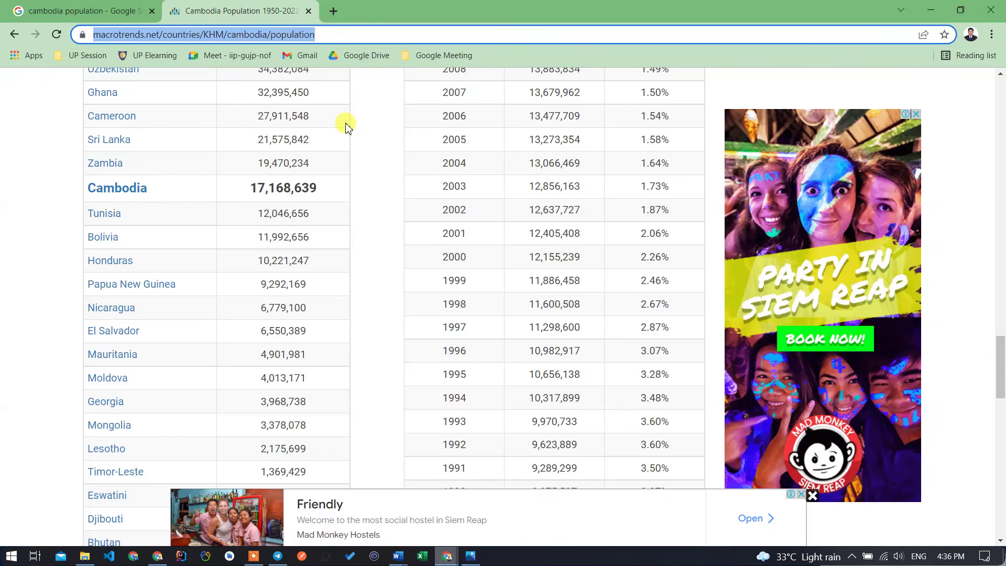
key("alt+Tab")
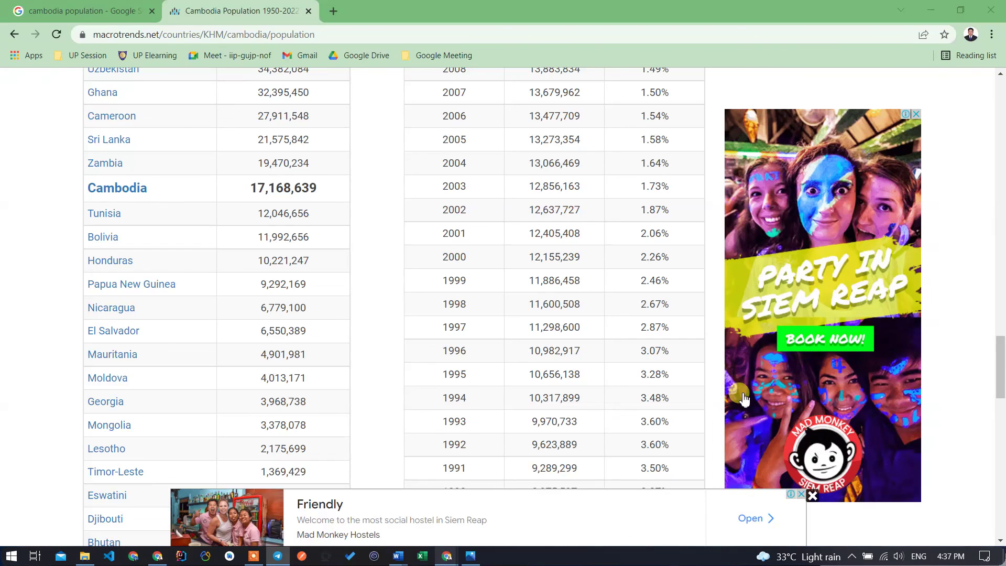
left_click(551, 270)
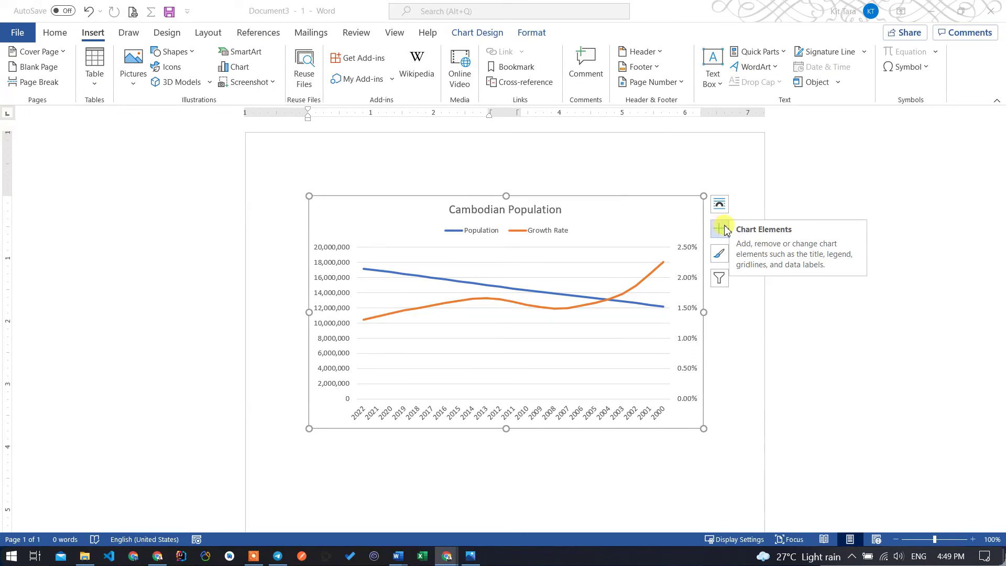
left_click(781, 314)
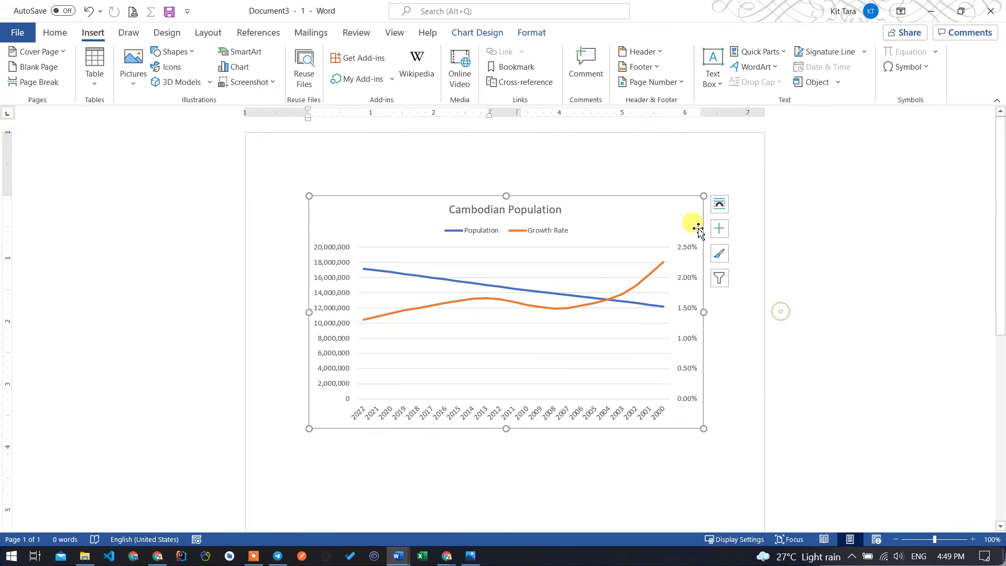
left_click(678, 174)
left_click(790, 337)
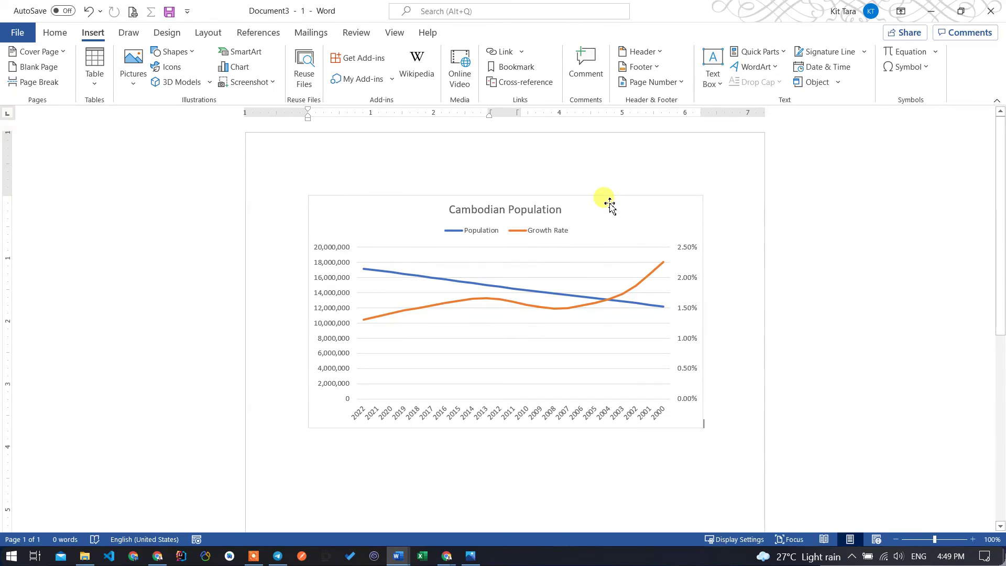
left_click(612, 201)
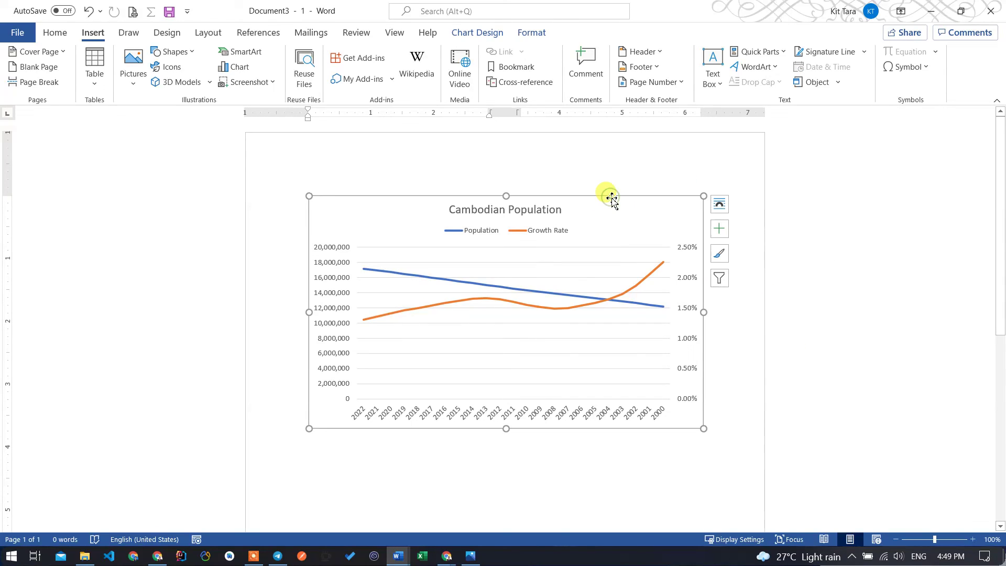
left_click(721, 206)
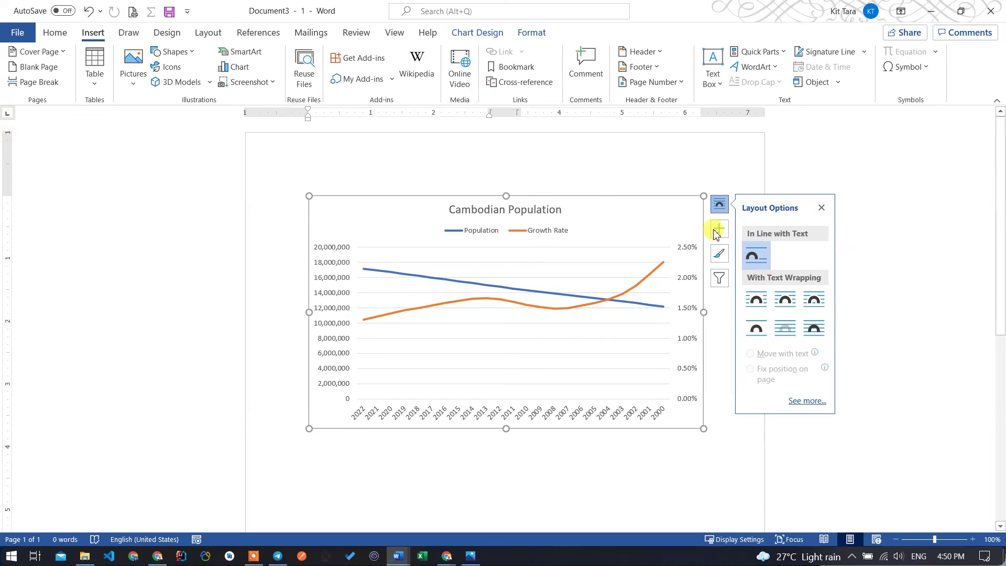
left_click(666, 181)
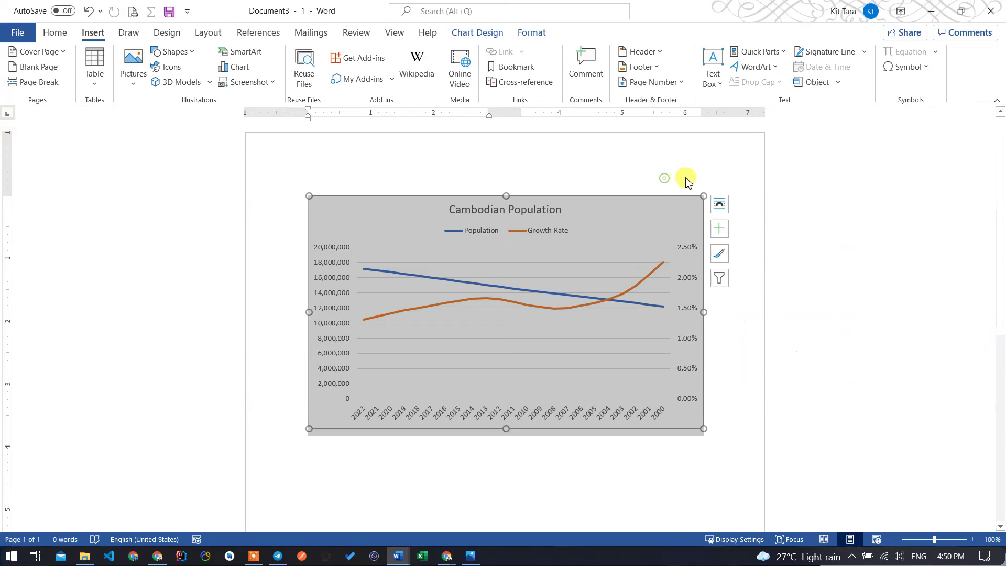
Toggle Legend off and back on in Chart Elements so it sits on the right.
left_click(719, 231)
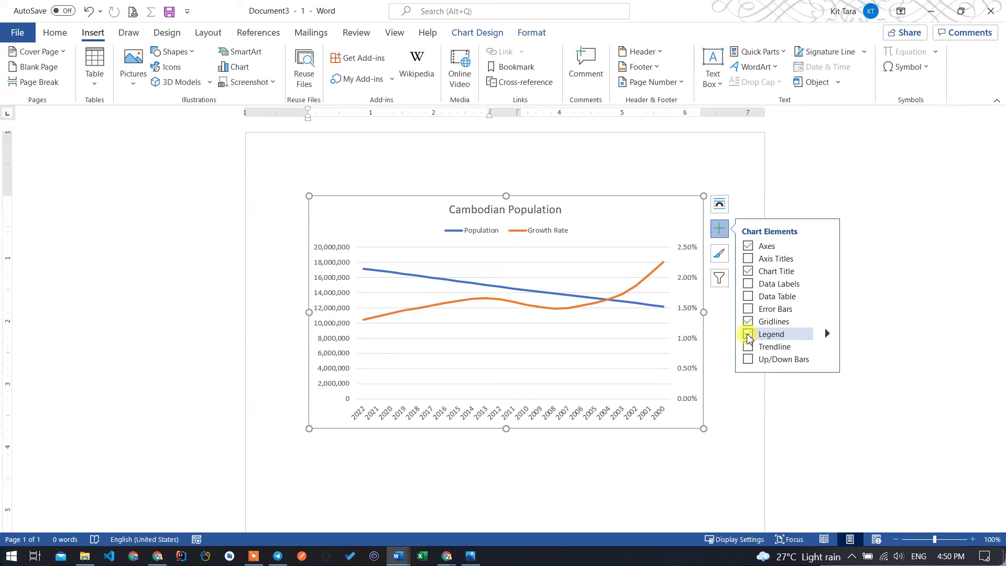
left_click(748, 335)
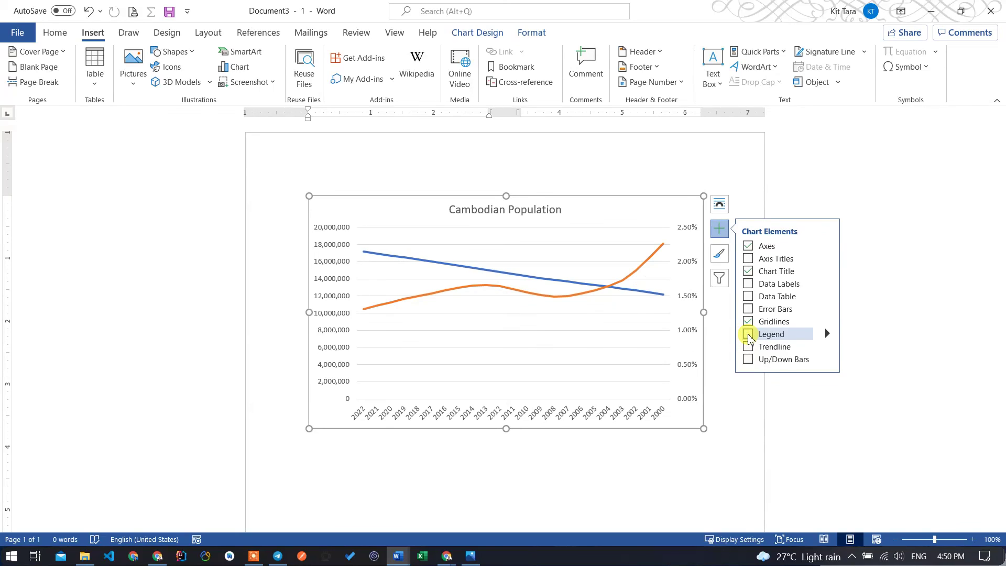
left_click(748, 335)
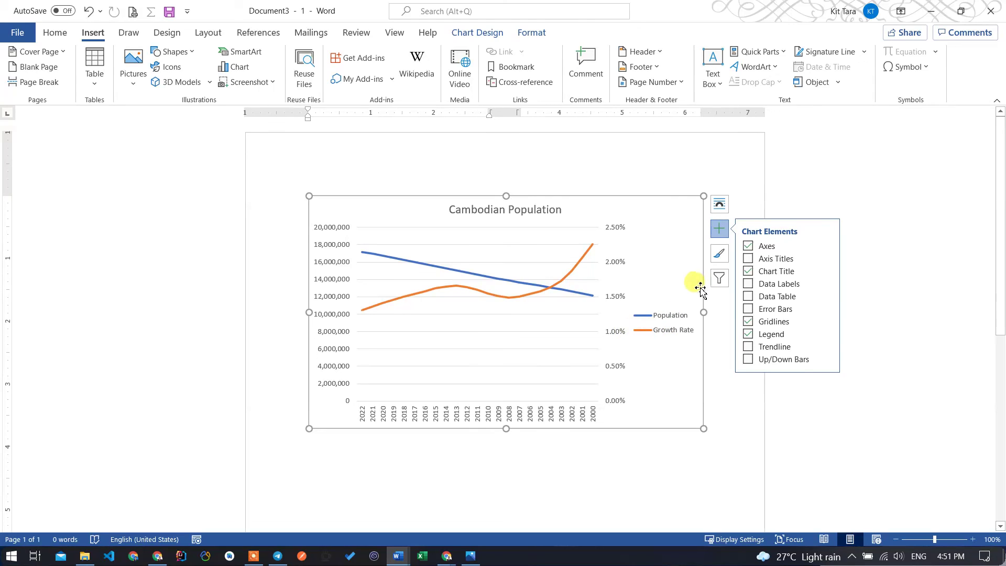
Toggle the chart title to a placeholder Chart Title and turn the axes off and back on.
left_click(749, 273)
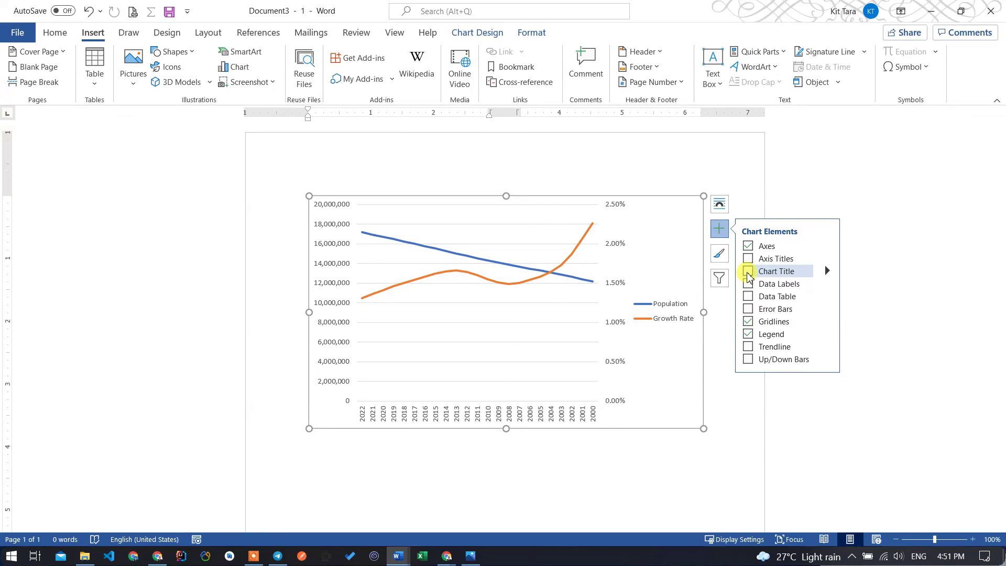
left_click(748, 272)
left_click(748, 272)
left_click(749, 272)
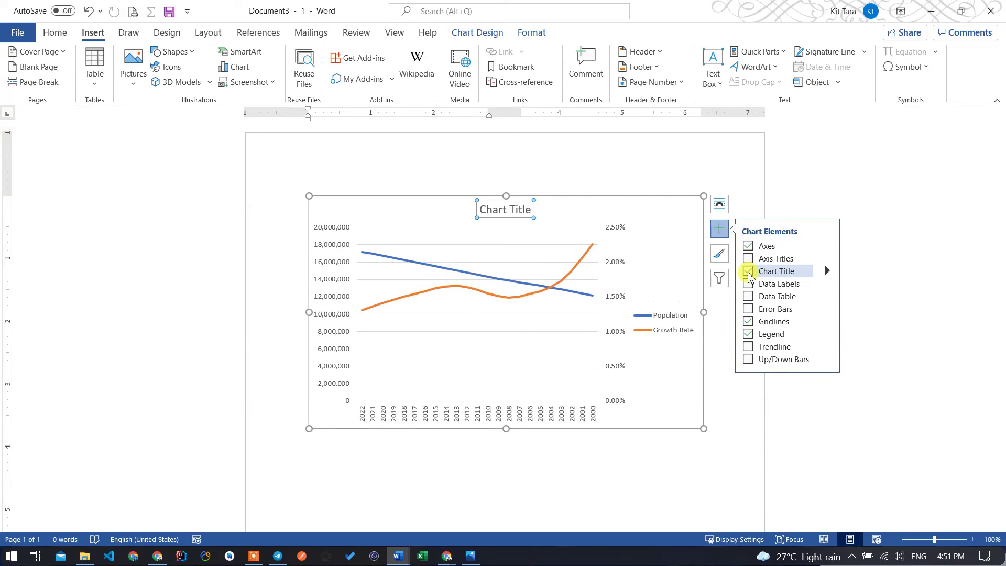
left_click(748, 247)
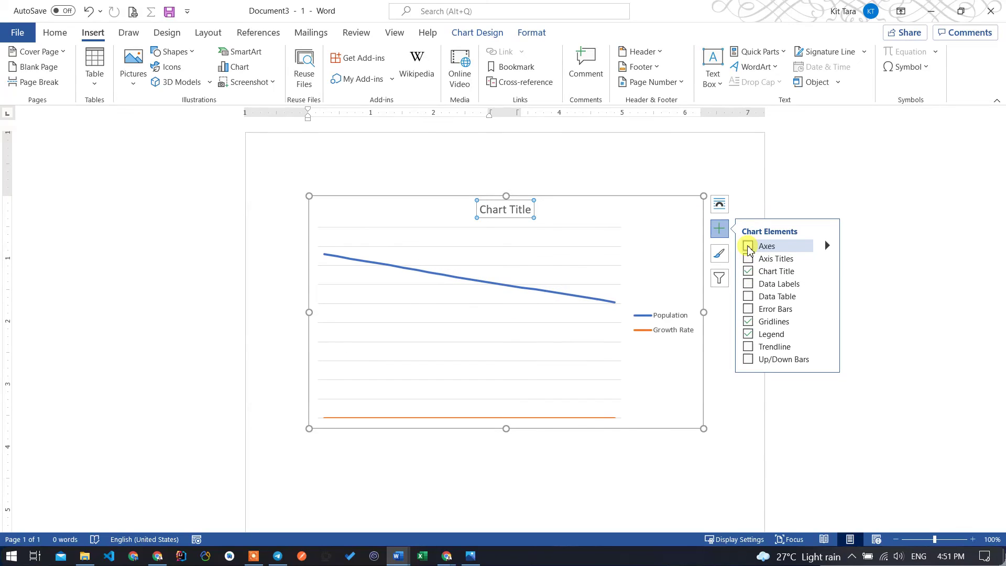
left_click(748, 246)
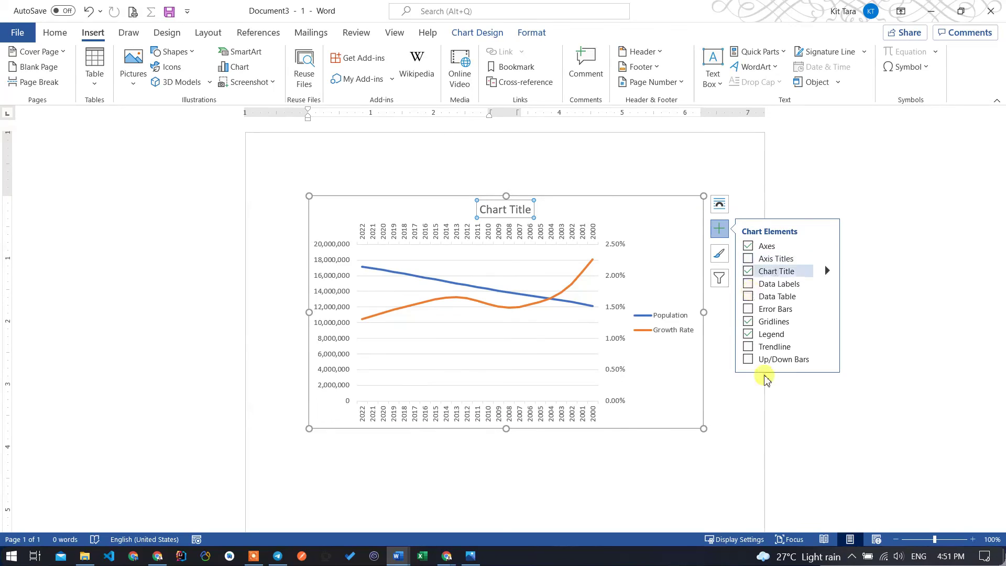
Try data labels at Left, Right and Below positions, then remove them, keeping the axes.
left_click(748, 284)
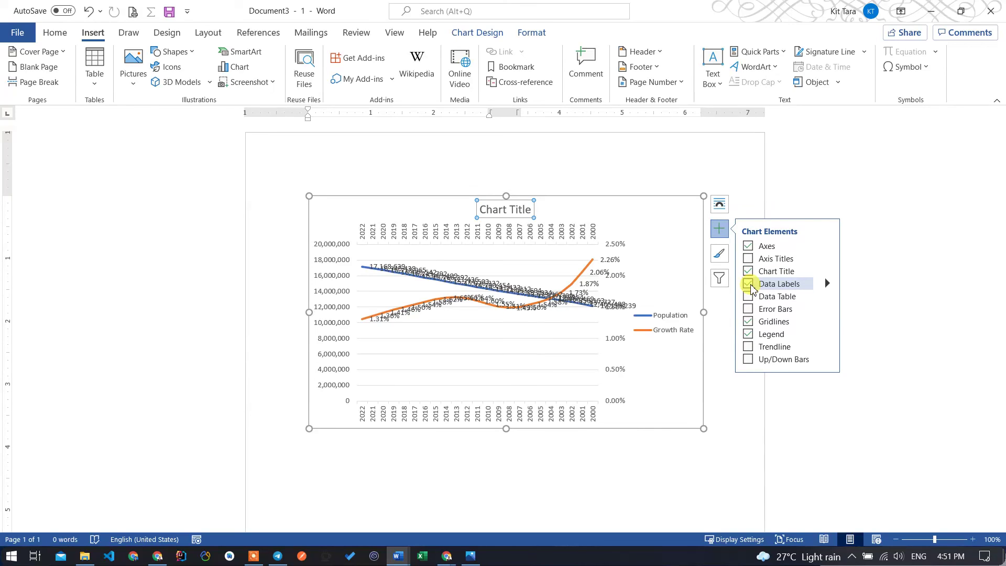
left_click(750, 286)
left_click(749, 248)
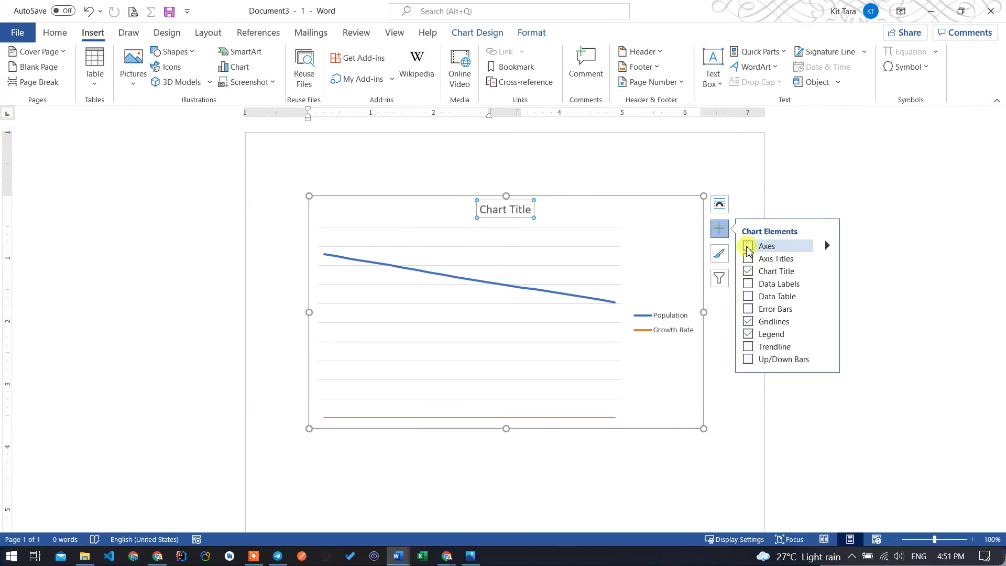
left_click(749, 247)
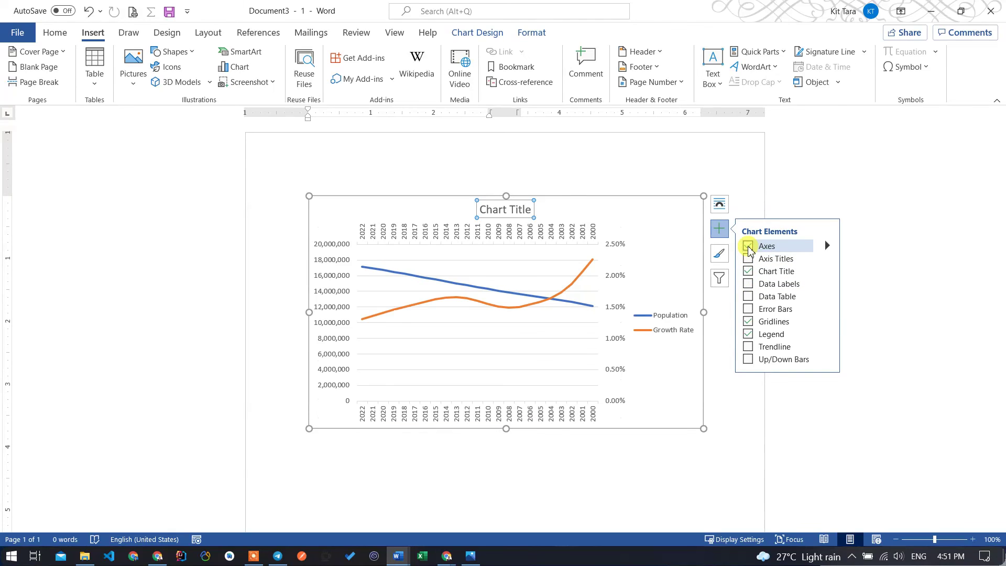
left_click(748, 285)
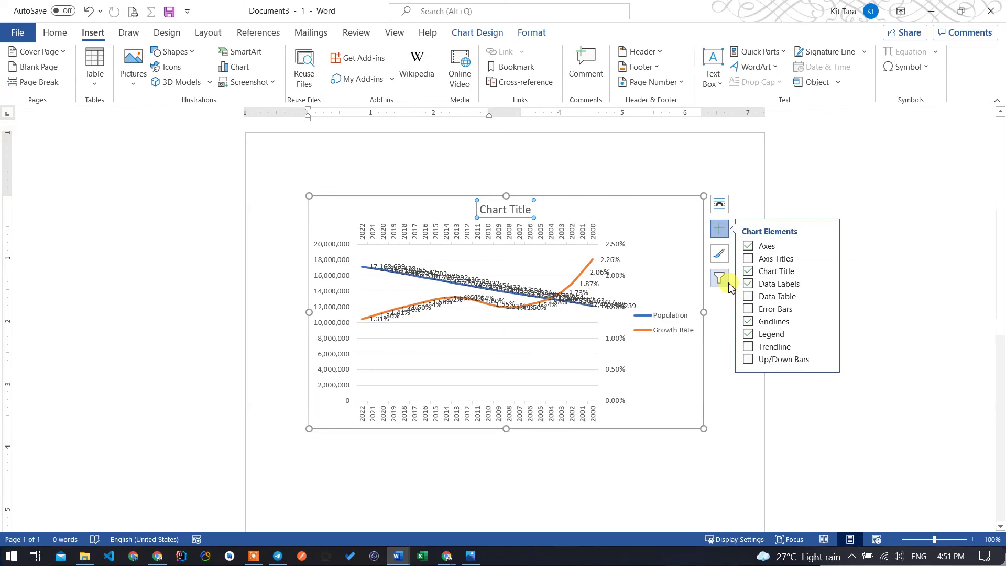
left_click(829, 285)
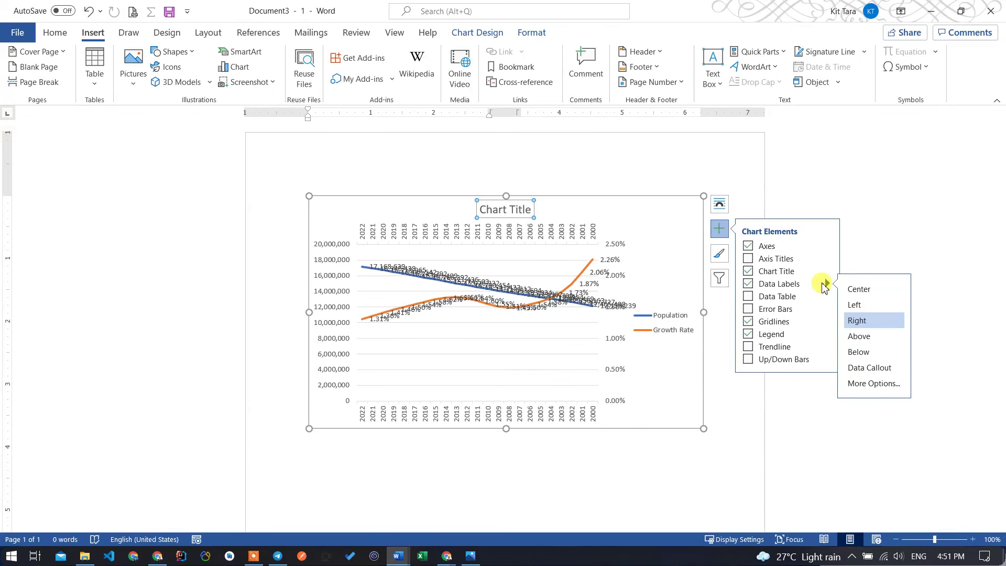
left_click(856, 305)
left_click(866, 322)
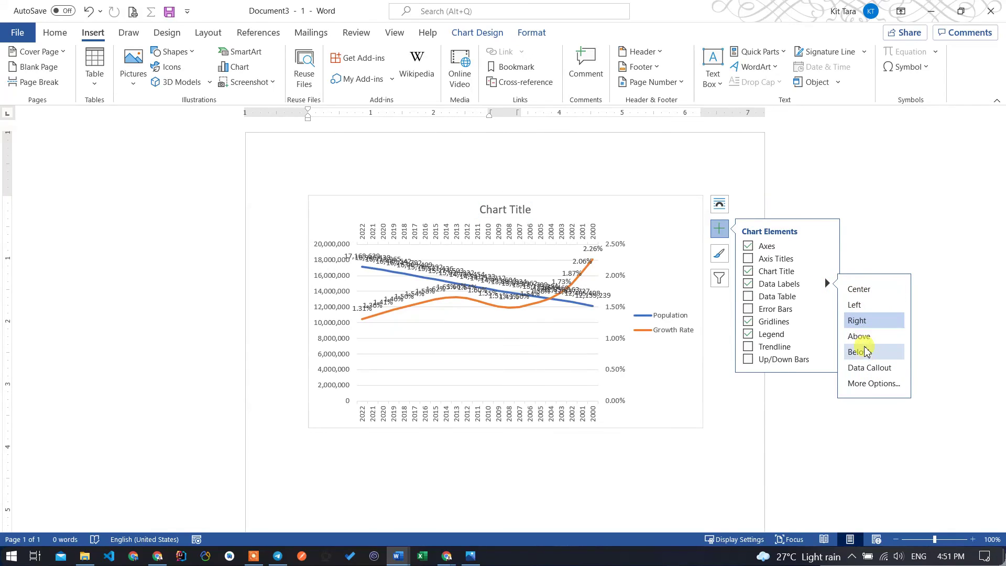
left_click(869, 354)
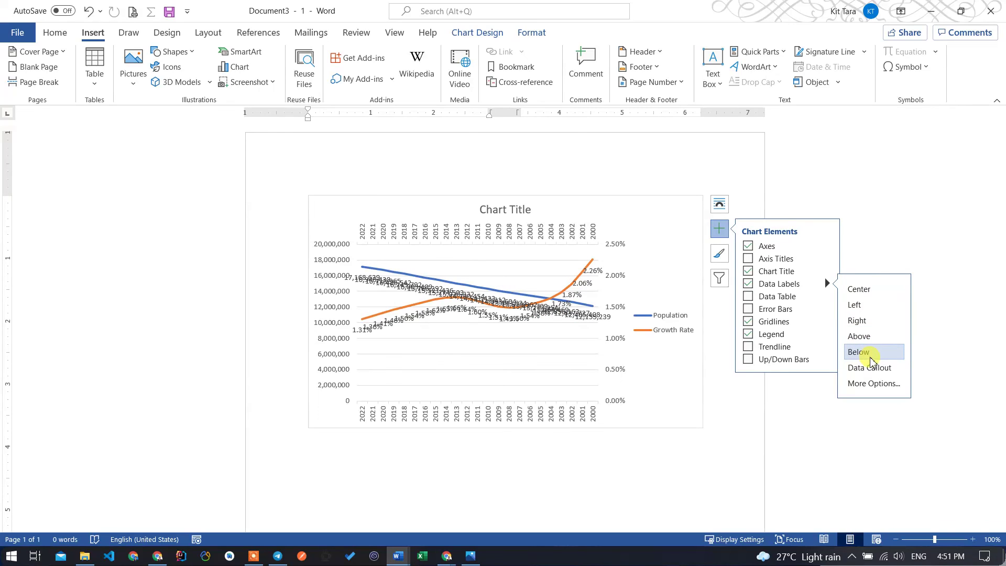
left_click(748, 284)
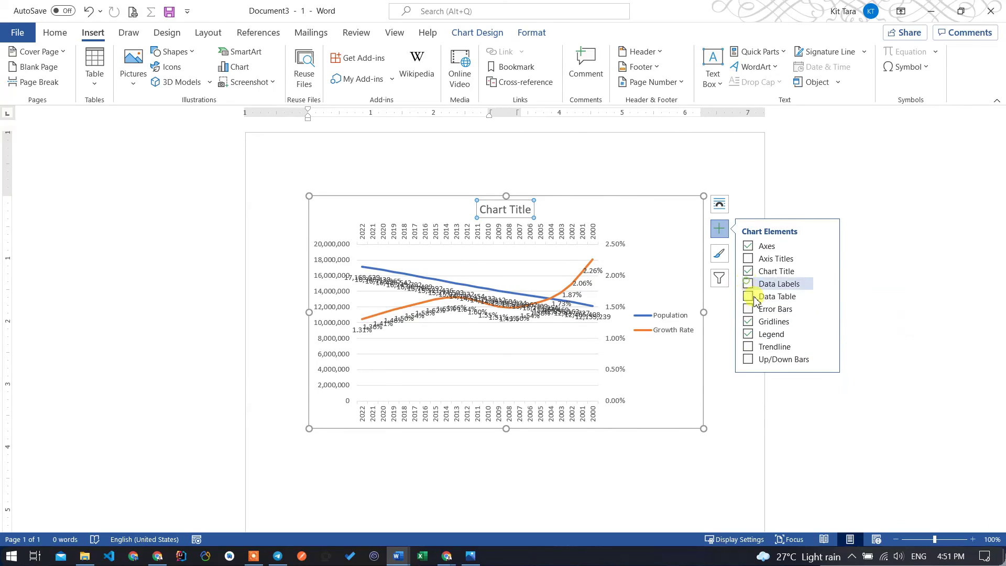
Try a data table, error bars and a trendline, remove them all, and close Chart Elements.
left_click(750, 297)
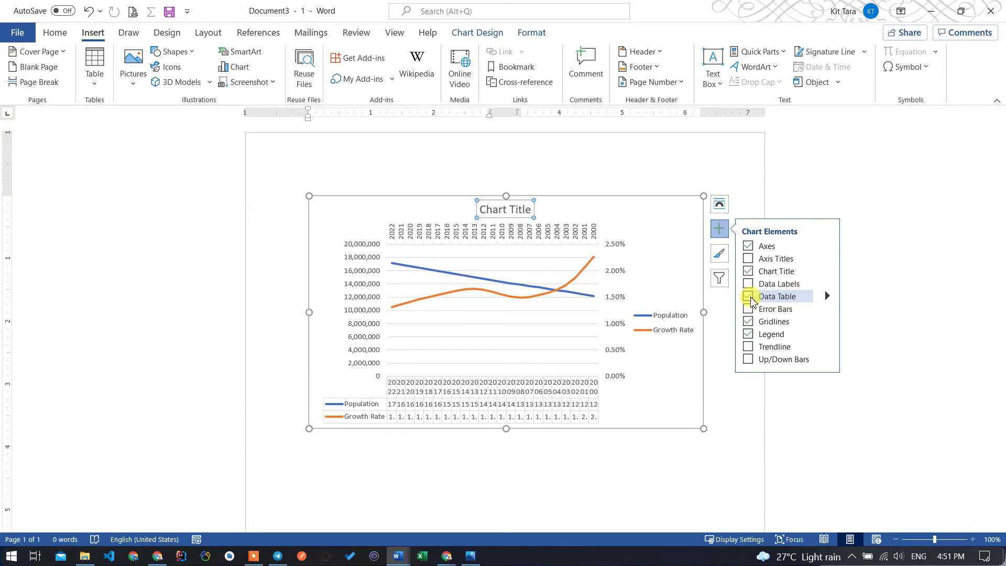
left_click(750, 297)
left_click(749, 310)
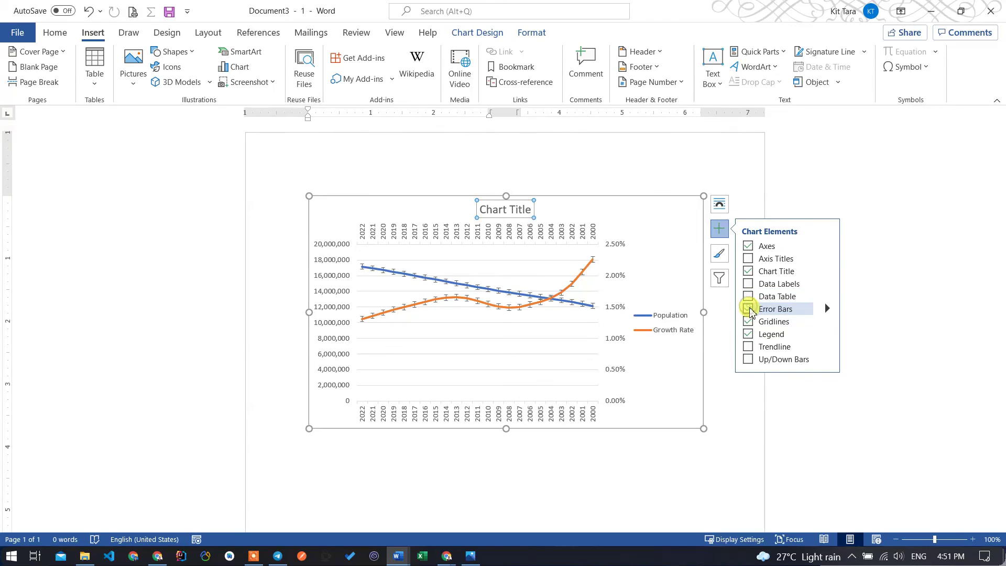
left_click(748, 309)
left_click(749, 347)
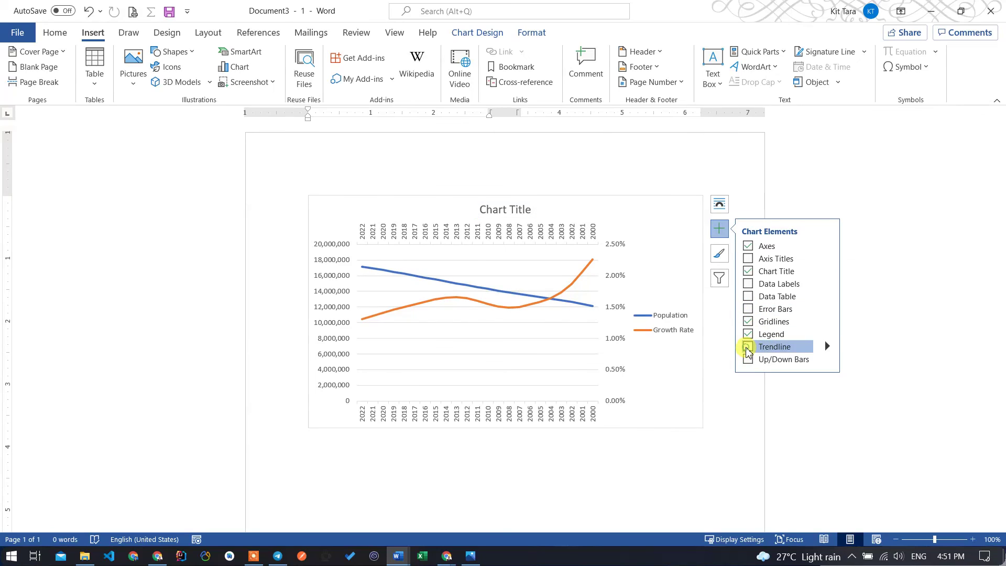
left_click(546, 216)
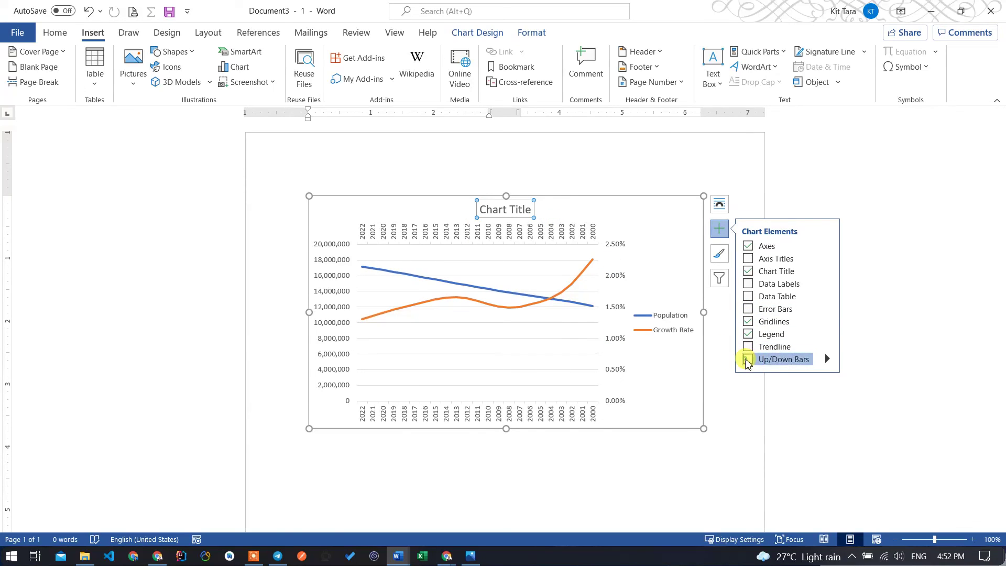
left_click(748, 347)
left_click(546, 215)
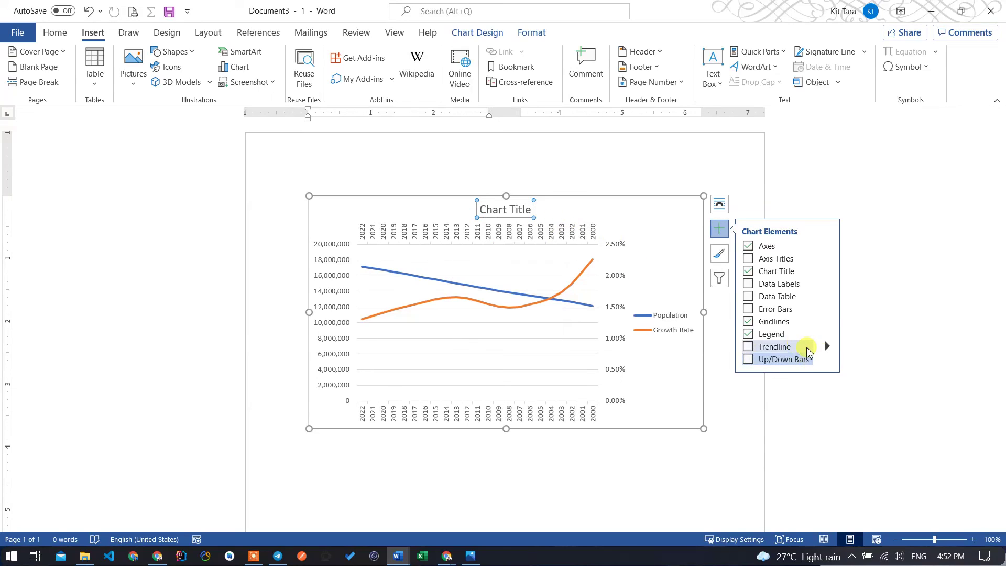
left_click(757, 195)
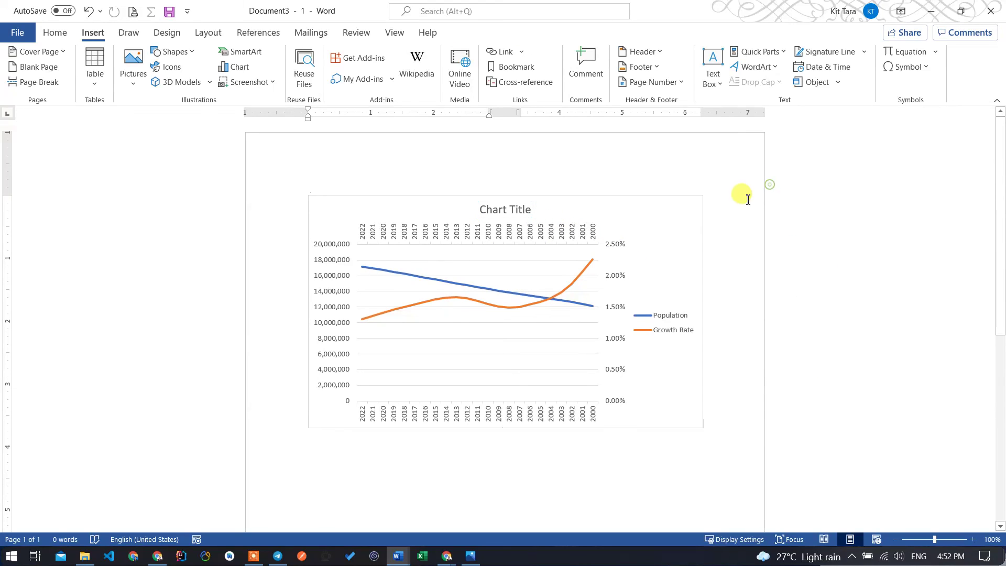
left_click(686, 258)
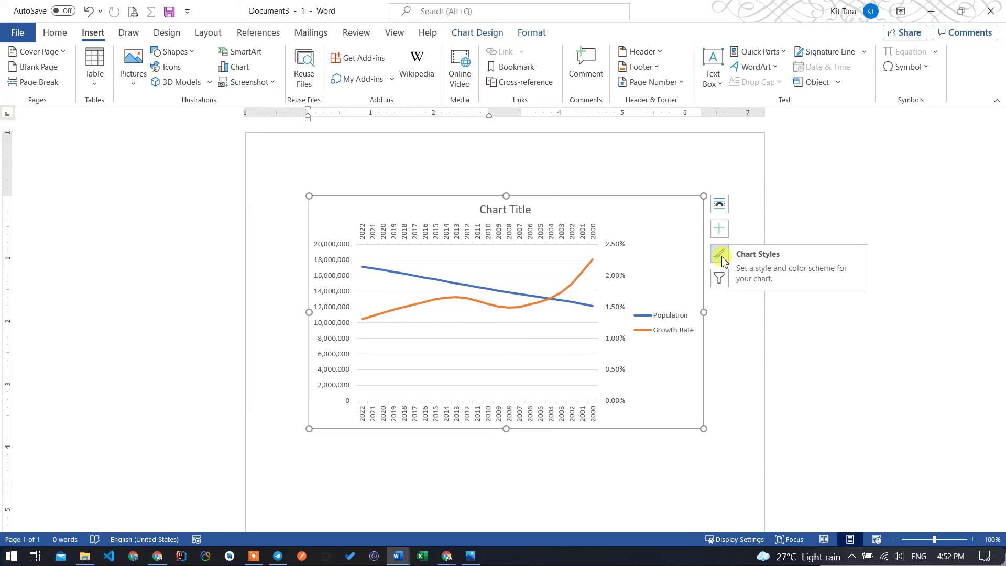
Apply the dark charcoal chart style from the end of the Chart Styles gallery.
left_click(720, 255)
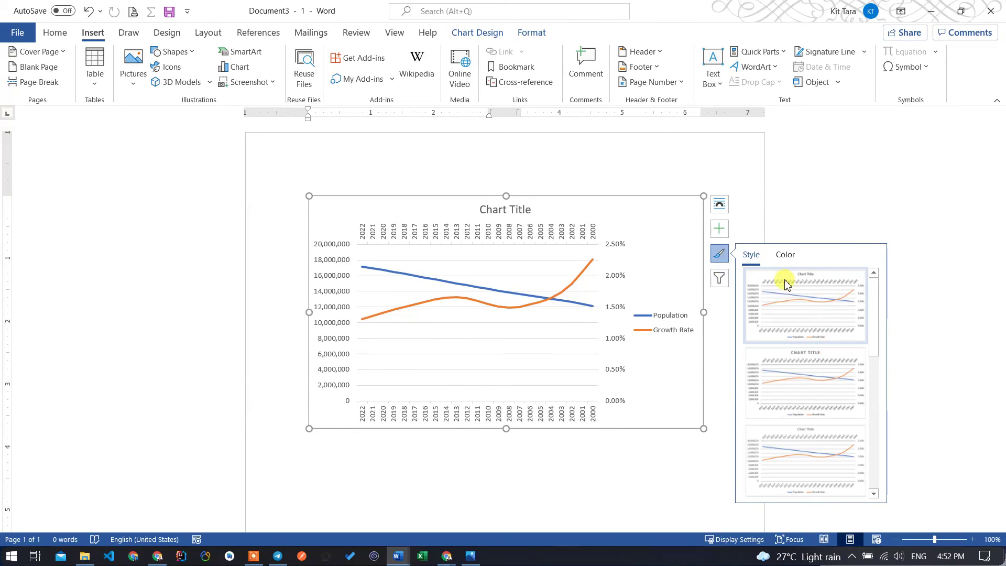
scroll(795, 301, "down", 5)
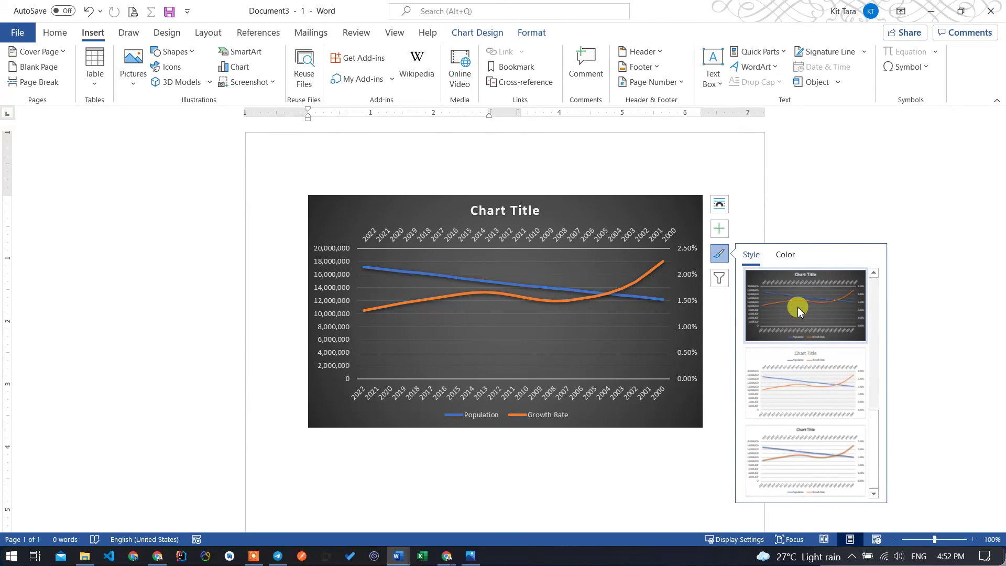
left_click(799, 312)
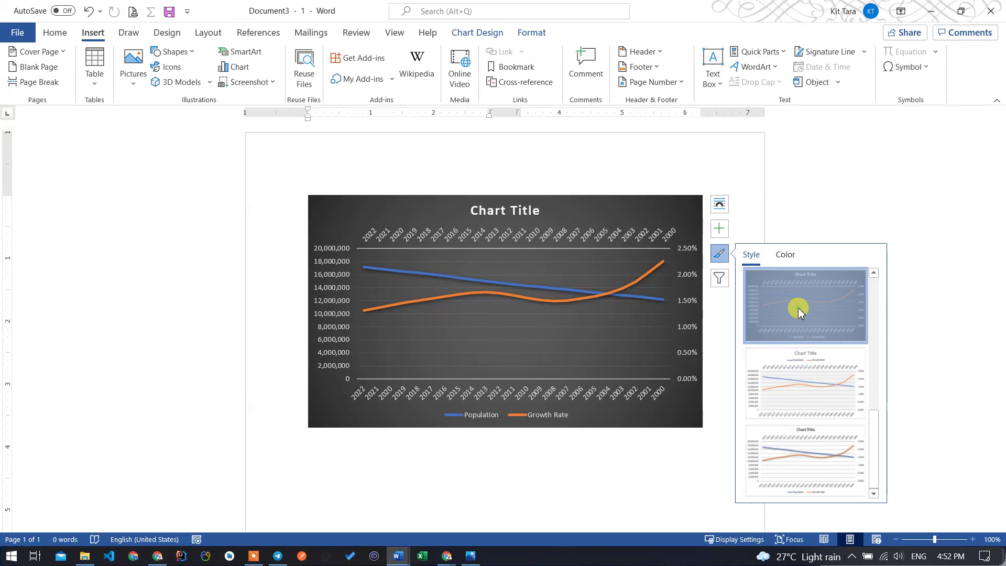
Delete the year axis running along the top of the chart.
left_click(634, 234)
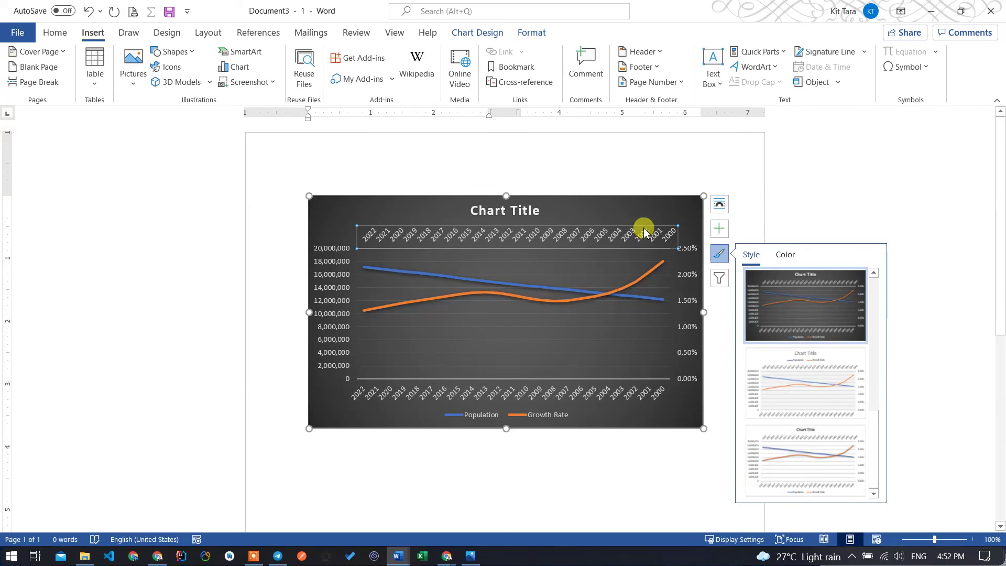
double_click(637, 229)
left_click(645, 231)
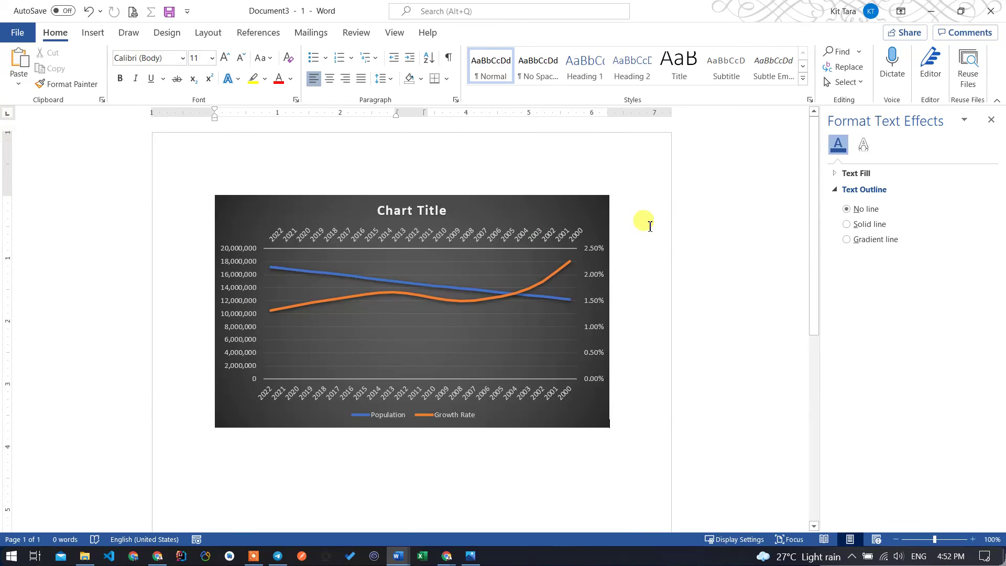
left_click(545, 232)
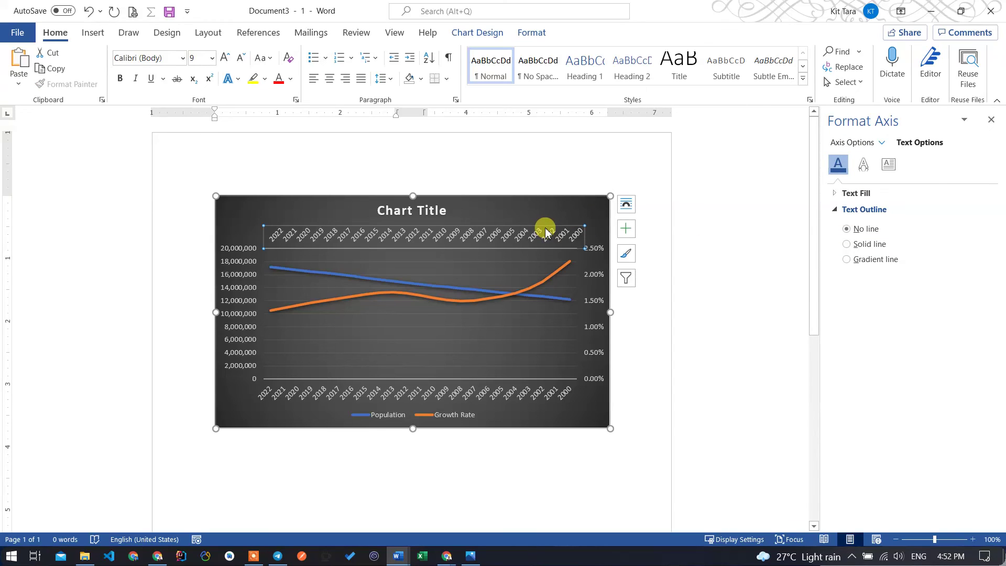
right_click(547, 233)
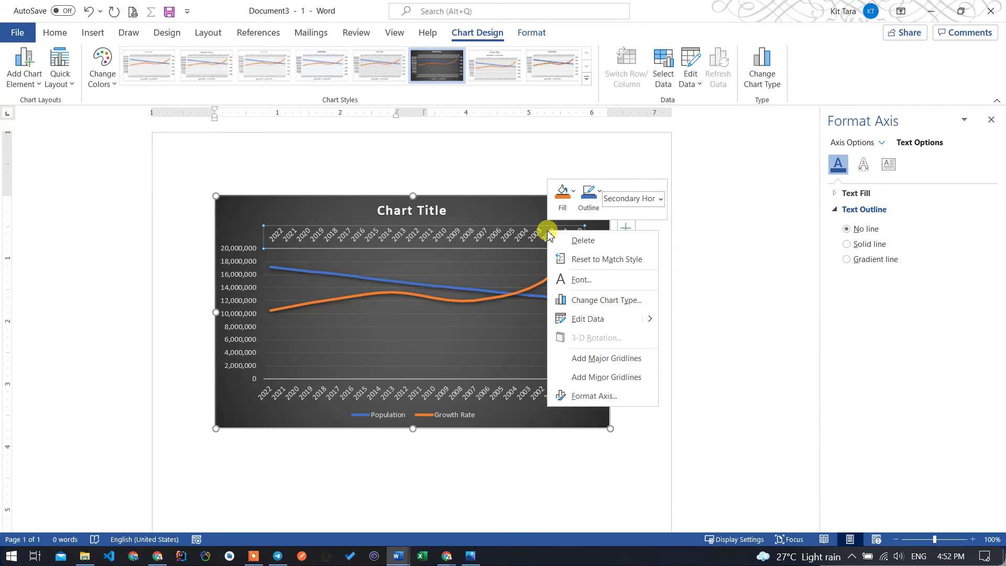
left_click(591, 242)
Close the Format Chart Area pane, keeping the dark chart in its original spot on the page.
left_click(701, 273)
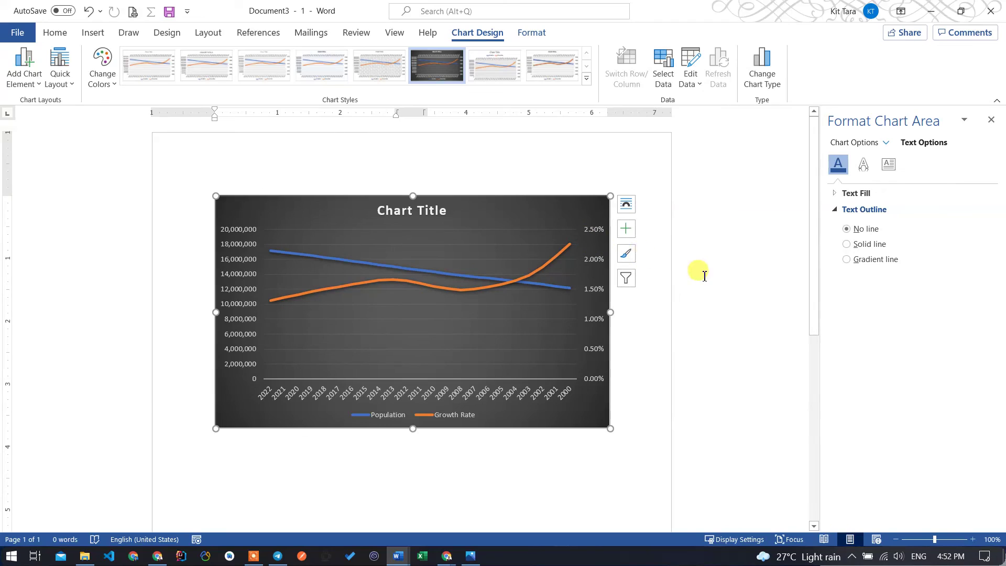
left_click(533, 209)
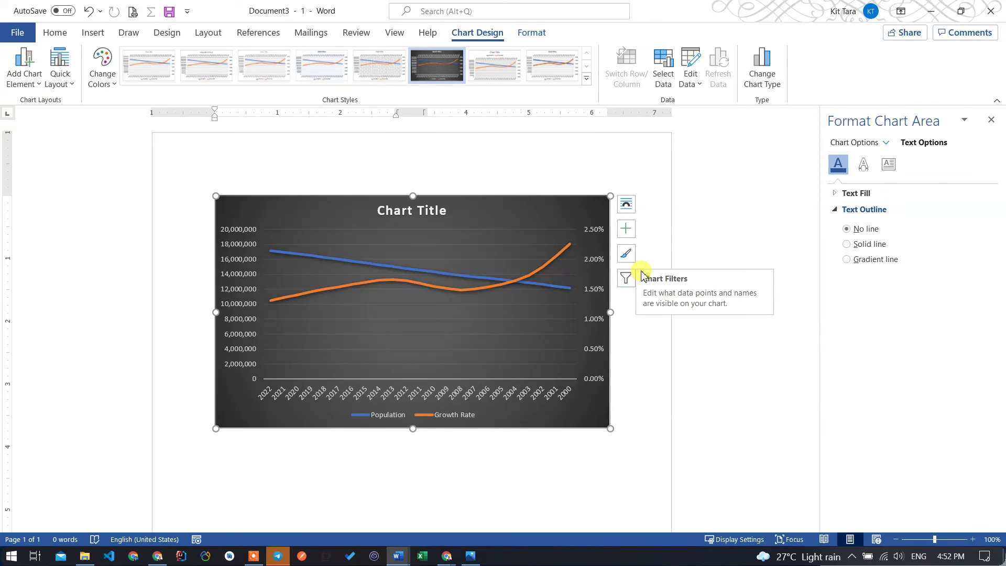
left_click(991, 120)
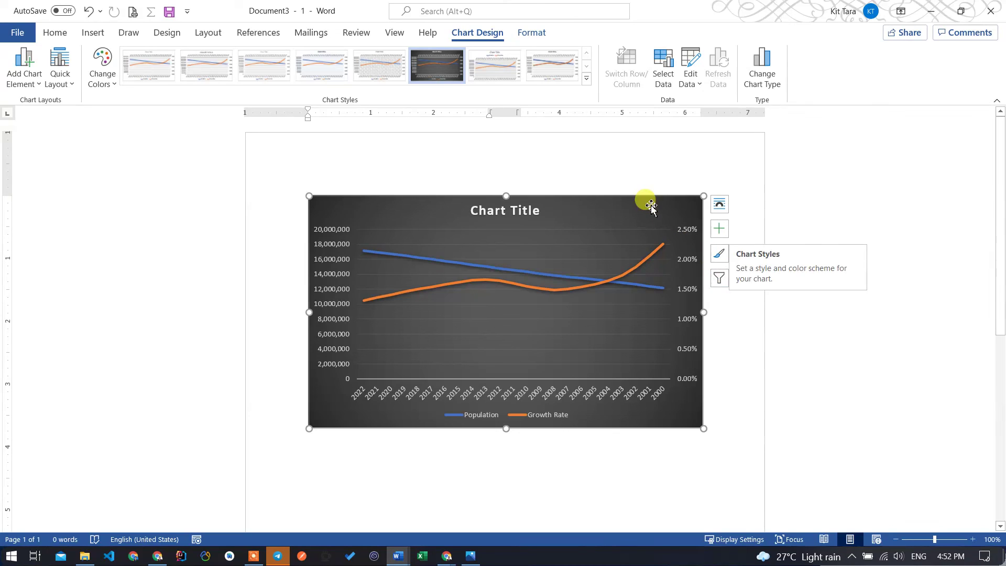
mouse_move(600, 191)
left_mouse_down()
mouse_move(653, 373)
mouse_move(613, 434)
left_mouse_up()
left_click(561, 465)
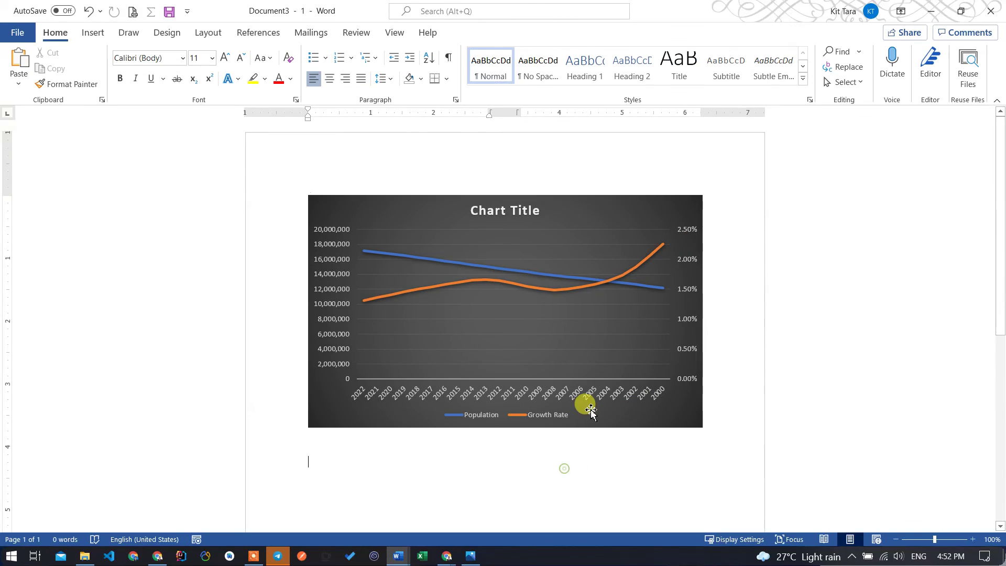
left_click(649, 389)
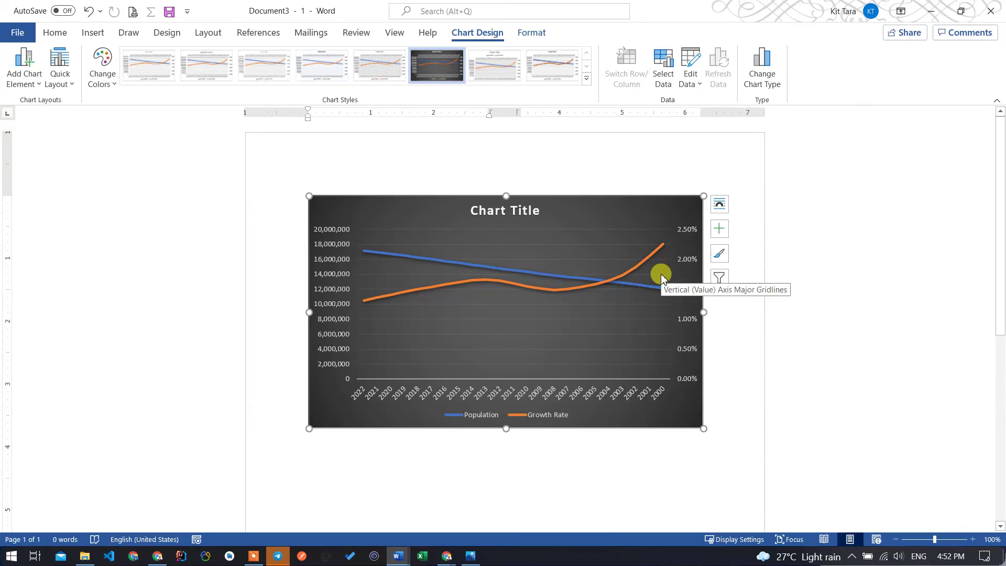